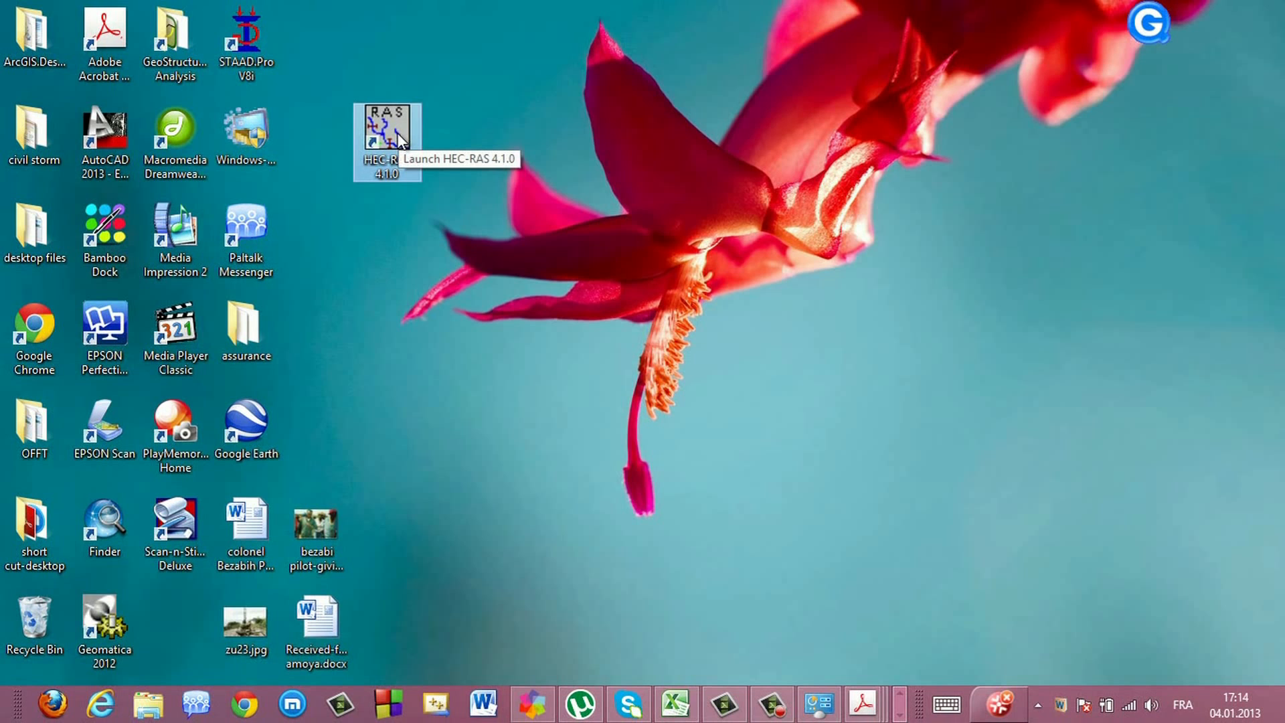
Launch HEC-RAS and create a new project titled Boiron-Morge in the C:\MIT-2012-2013\Boiron-Morge-3 folder
{"action": "double_click", "coordinate": [396, 132]}
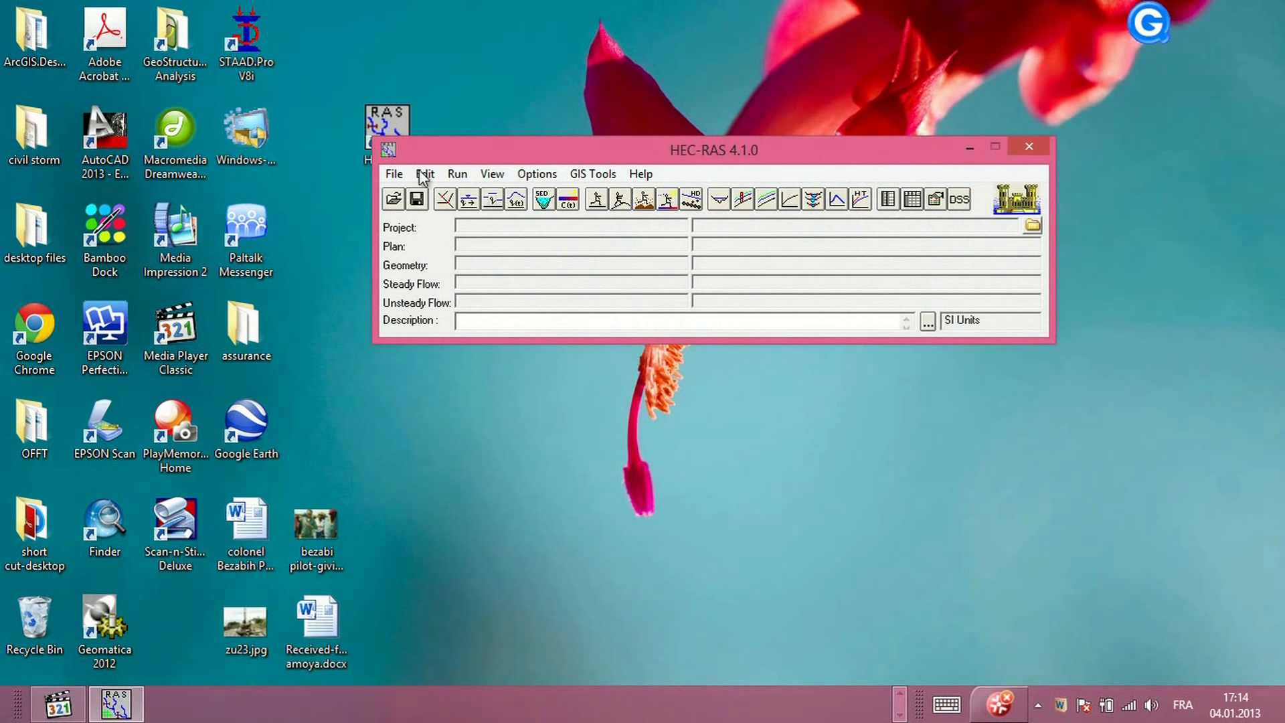
{"action": "left_click", "coordinate": [394, 174]}
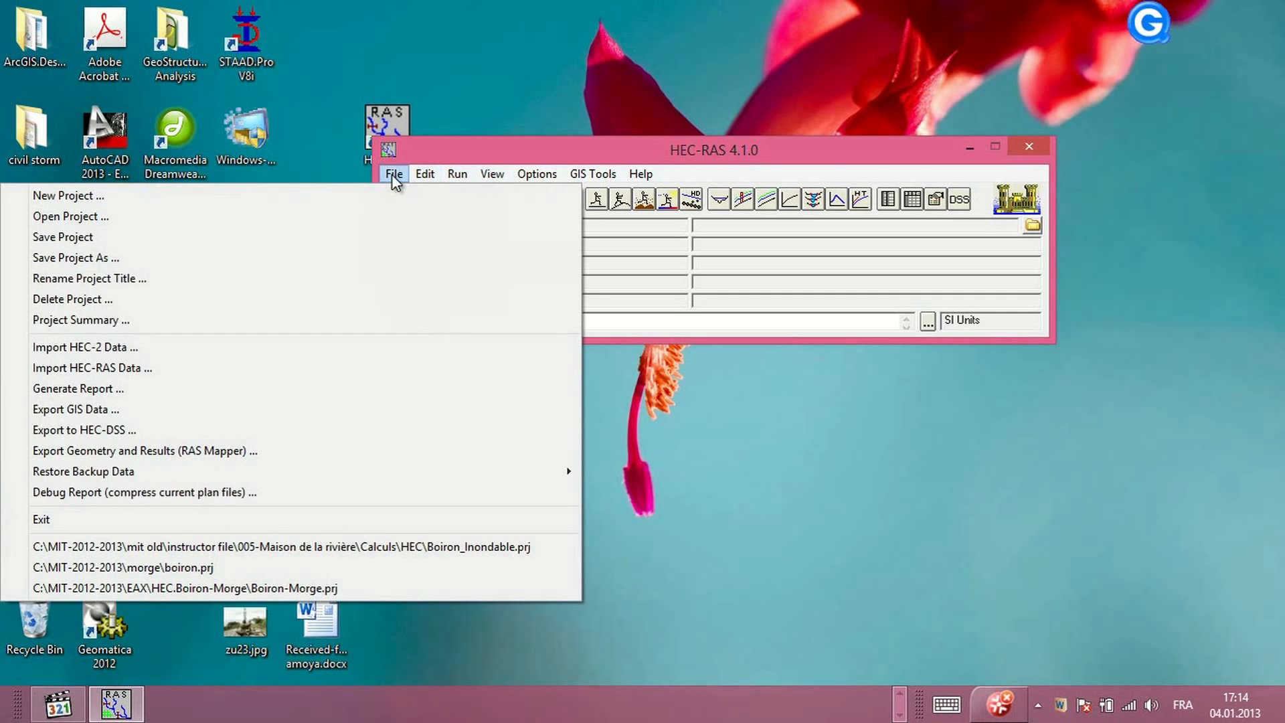
{"action": "left_click", "coordinate": [269, 201]}
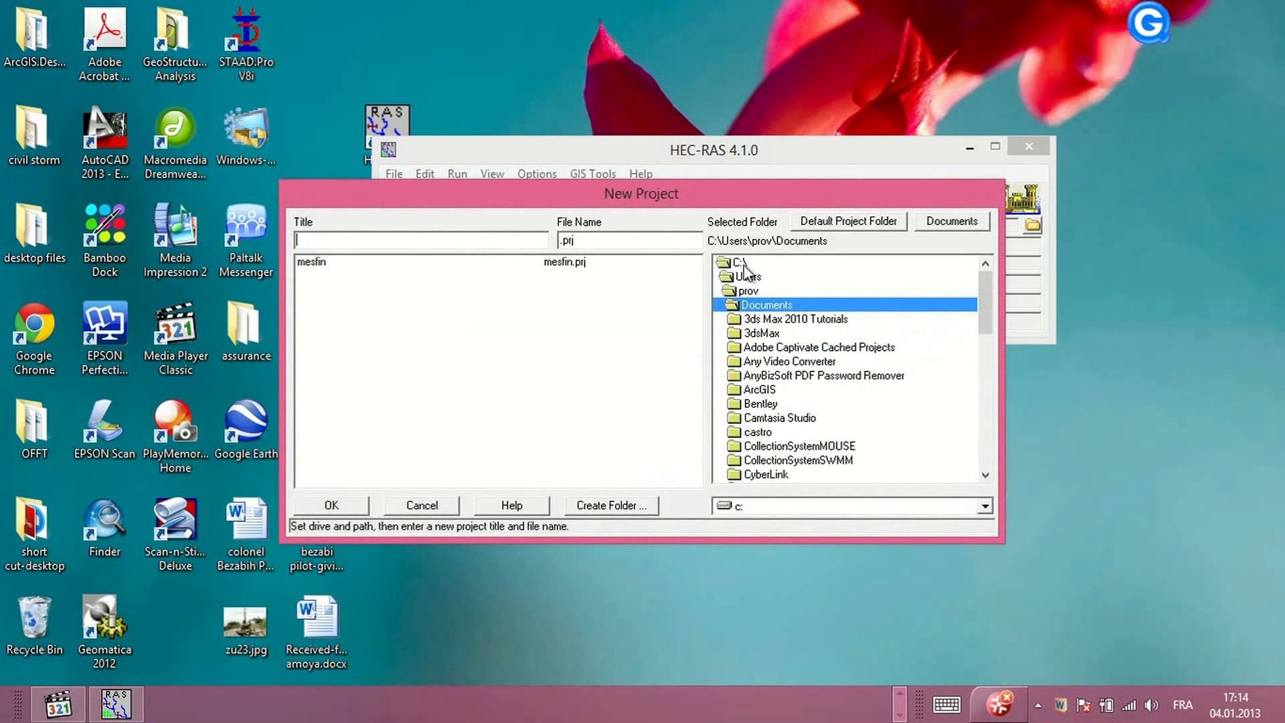
{"action": "double_click", "coordinate": [742, 262]}
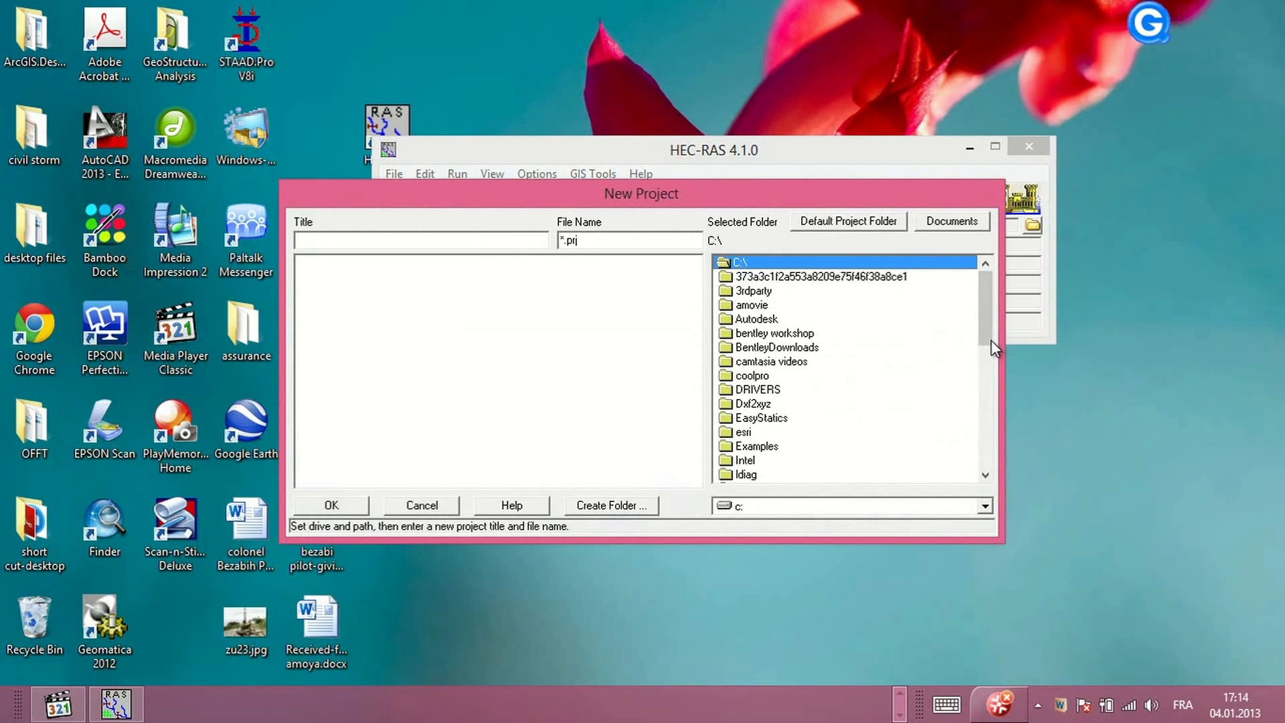
{"action": "left_click_drag", "start_coordinate": [988, 323], "coordinate": [987, 371]}
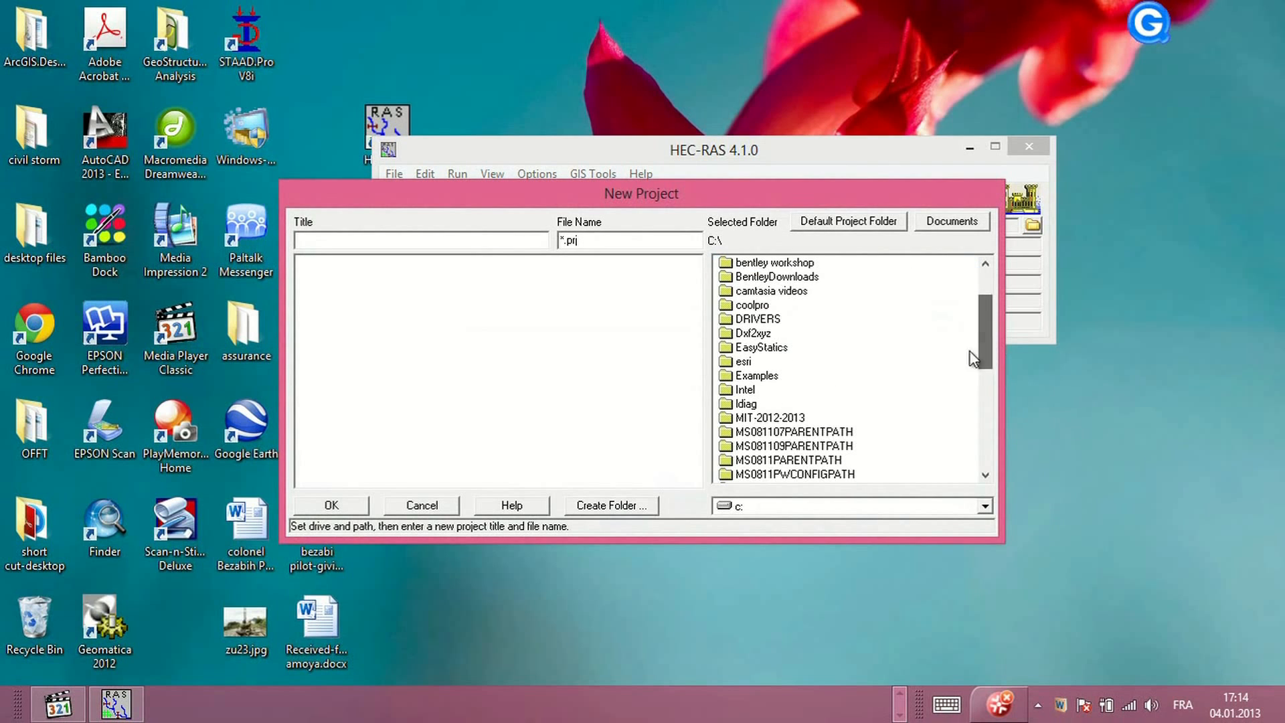
{"action": "double_click", "coordinate": [790, 419]}
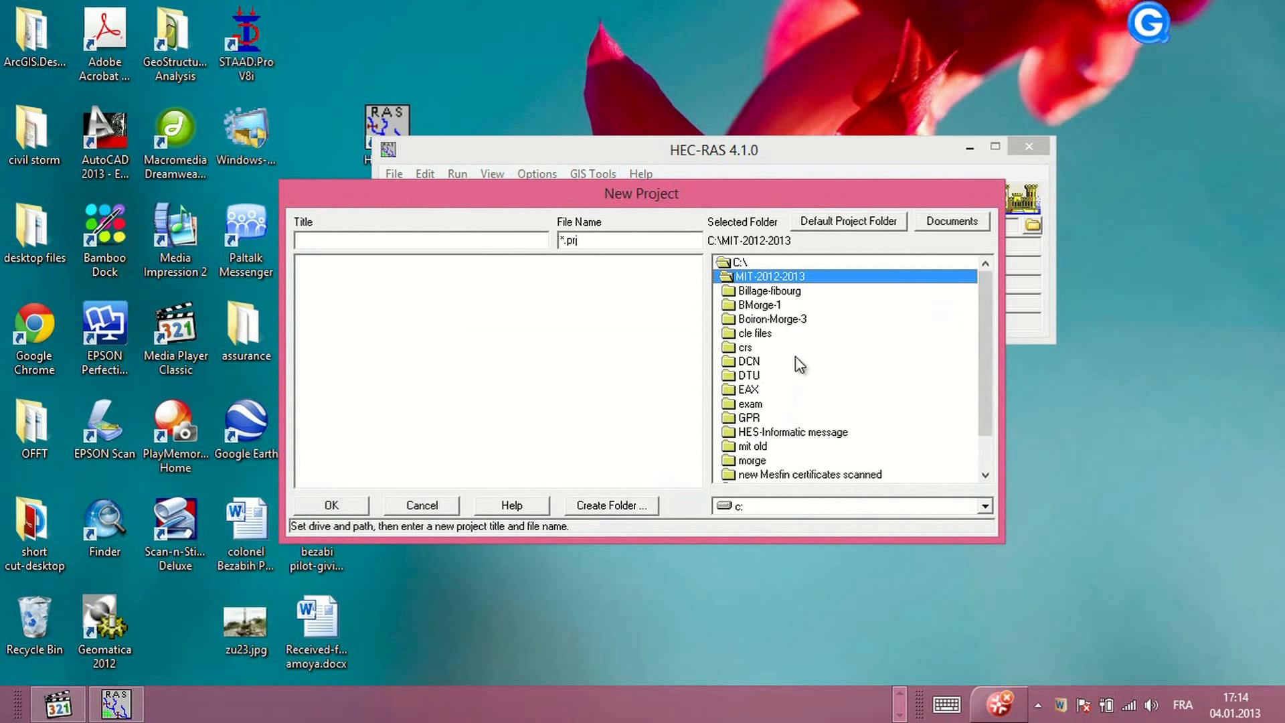
{"action": "double_click", "coordinate": [793, 320]}
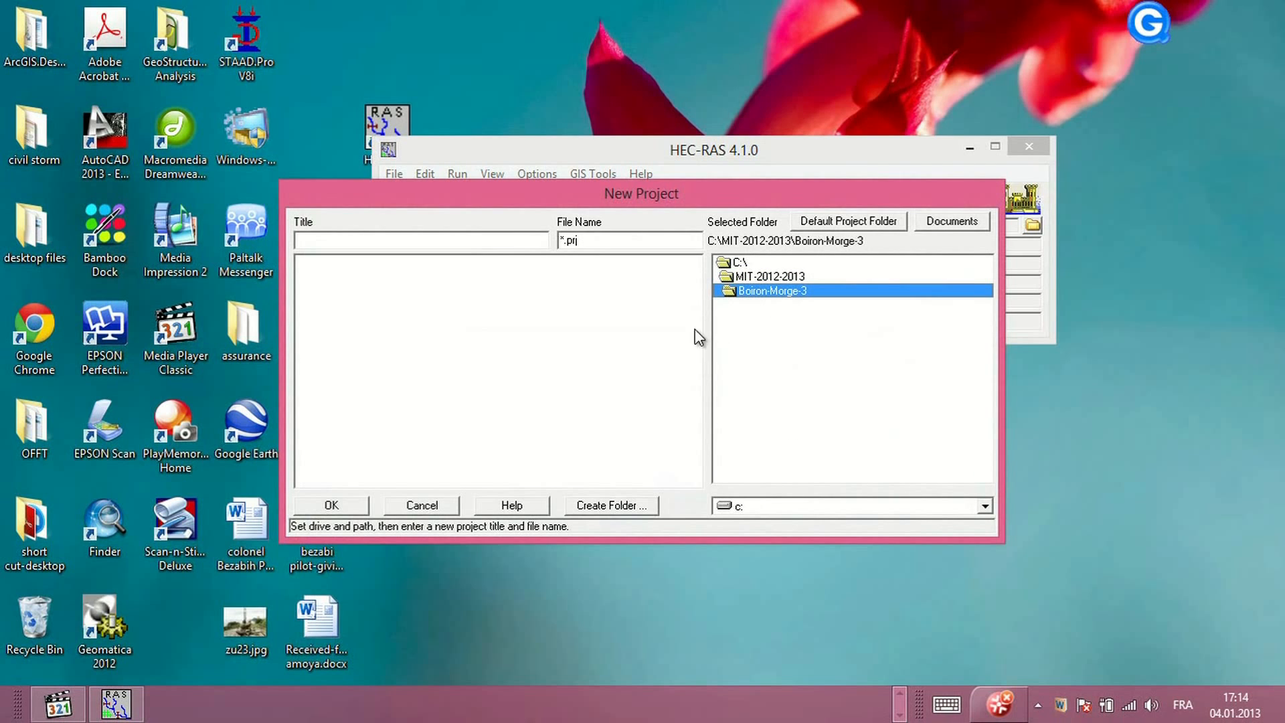
{"action": "left_click", "coordinate": [341, 239]}
{"action": "type", "text": "Boiron-Morge"}
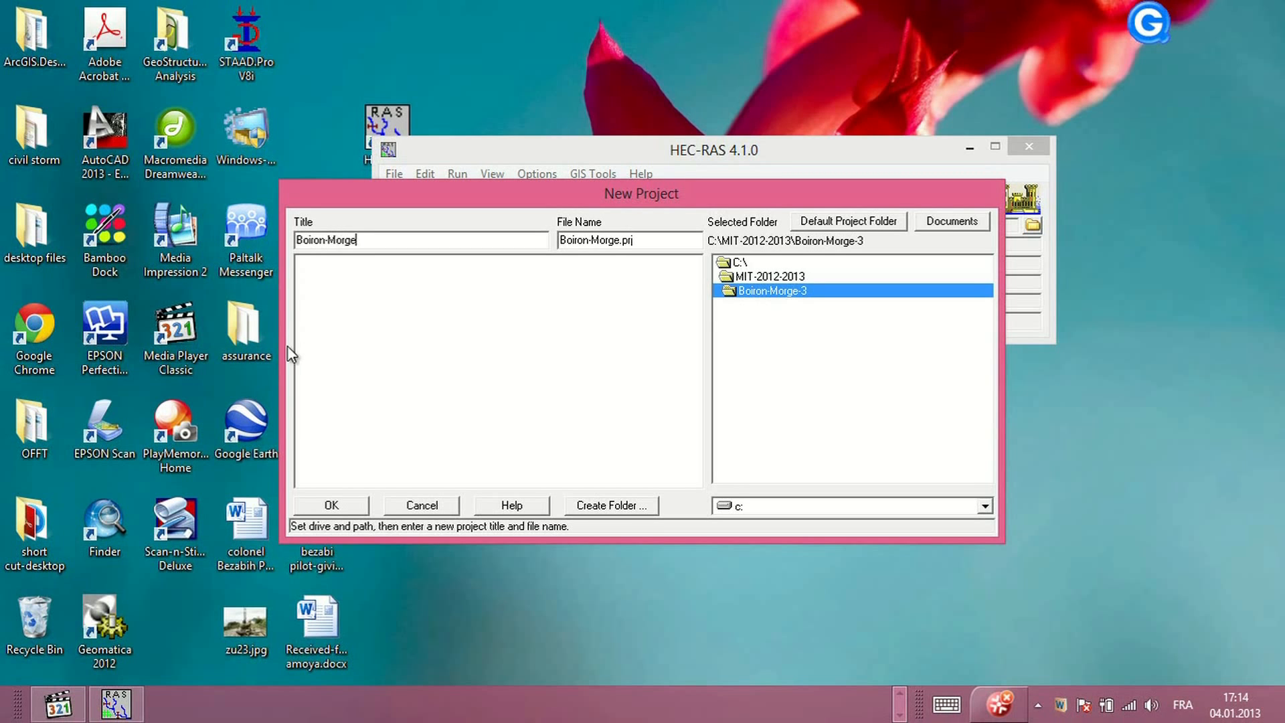
{"action": "left_click", "coordinate": [340, 506]}
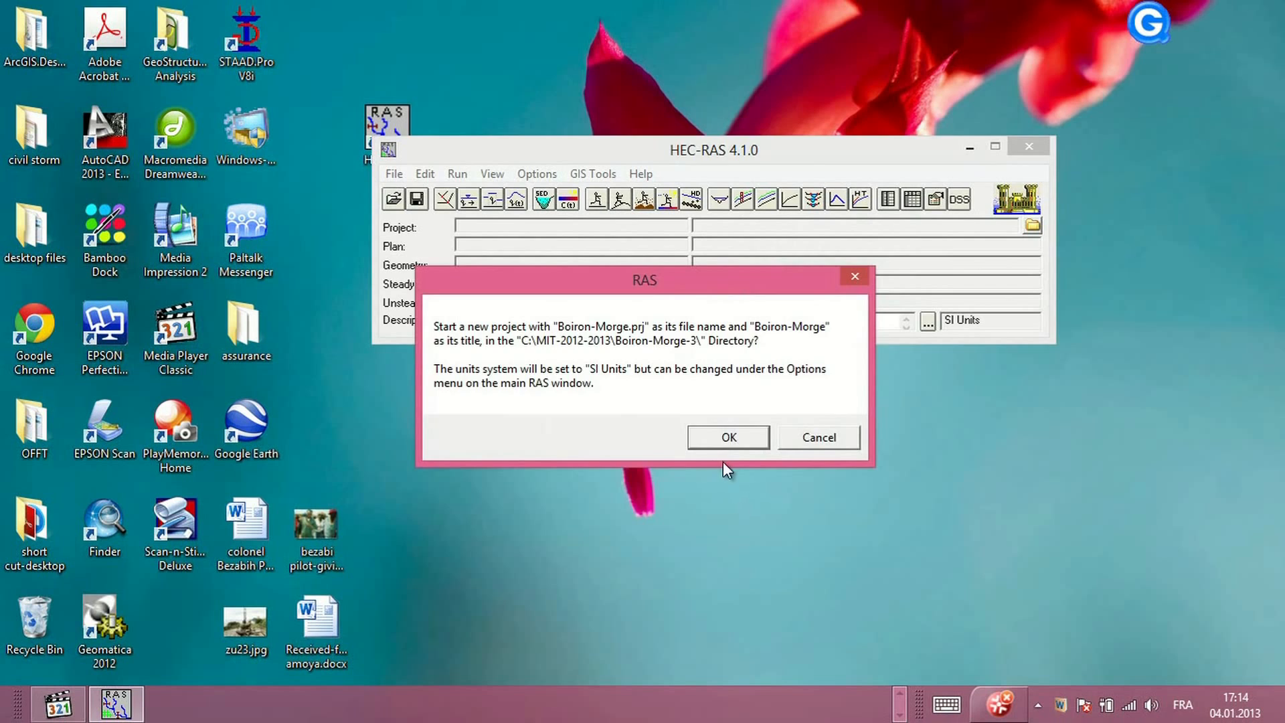
{"action": "left_click", "coordinate": [700, 445]}
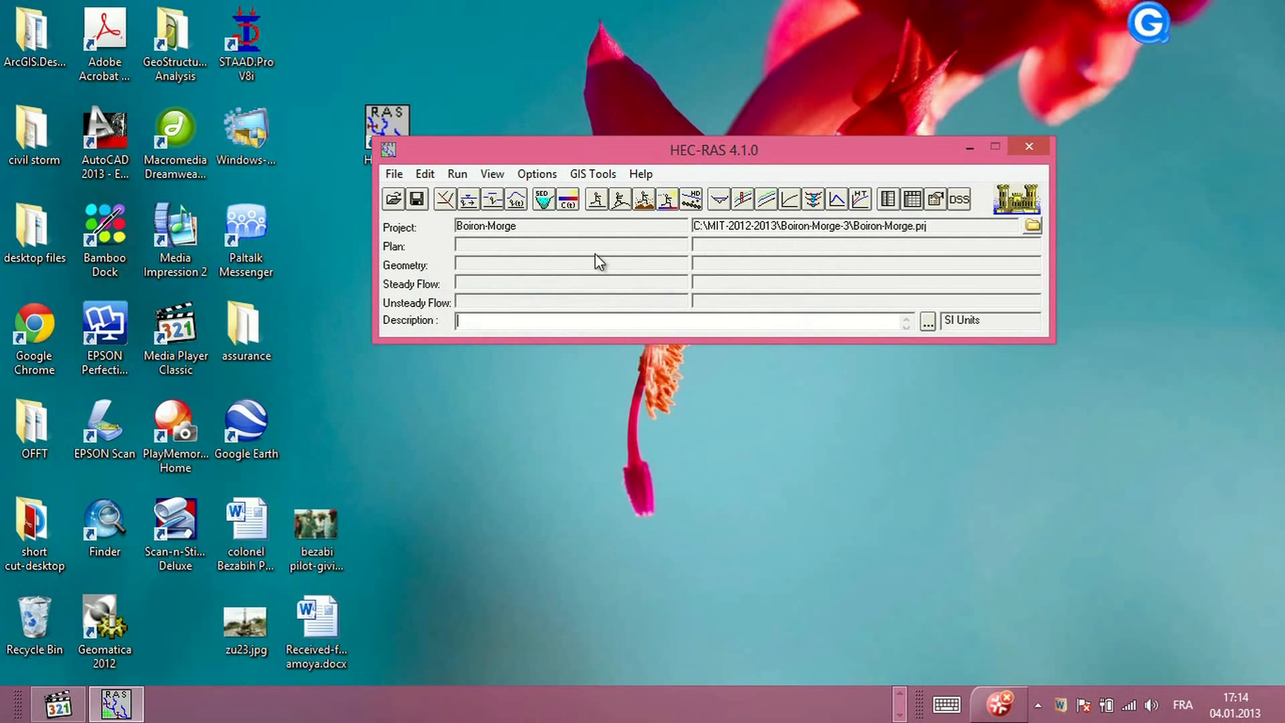
Set the System International (Metric) unit system as the default for new projects
{"action": "left_click", "coordinate": [543, 178]}
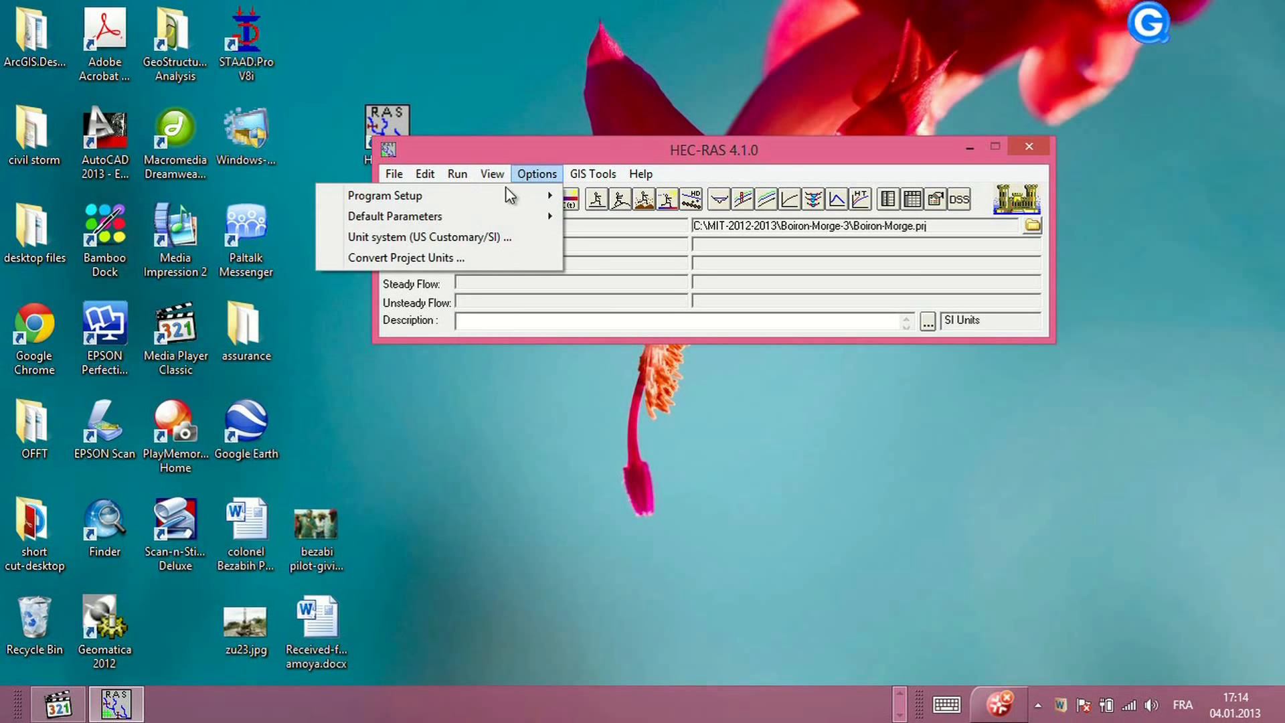
{"action": "left_click", "coordinate": [475, 243]}
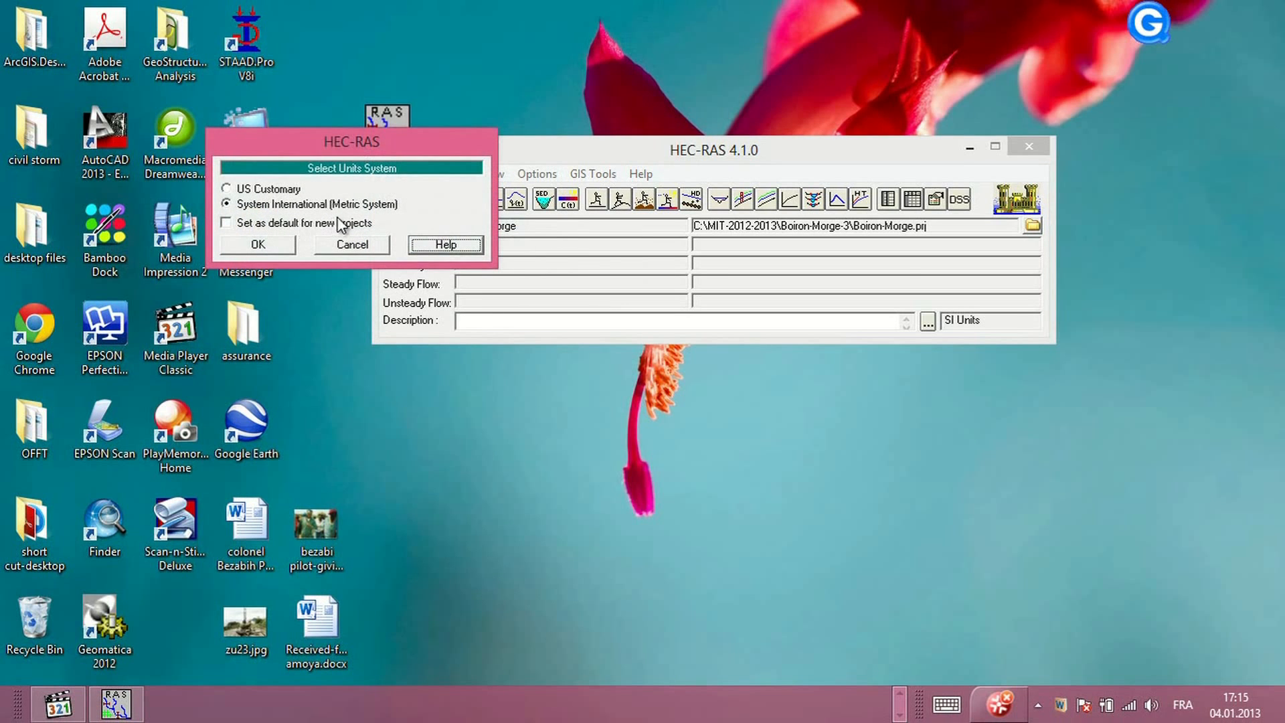
{"action": "left_click", "coordinate": [226, 223]}
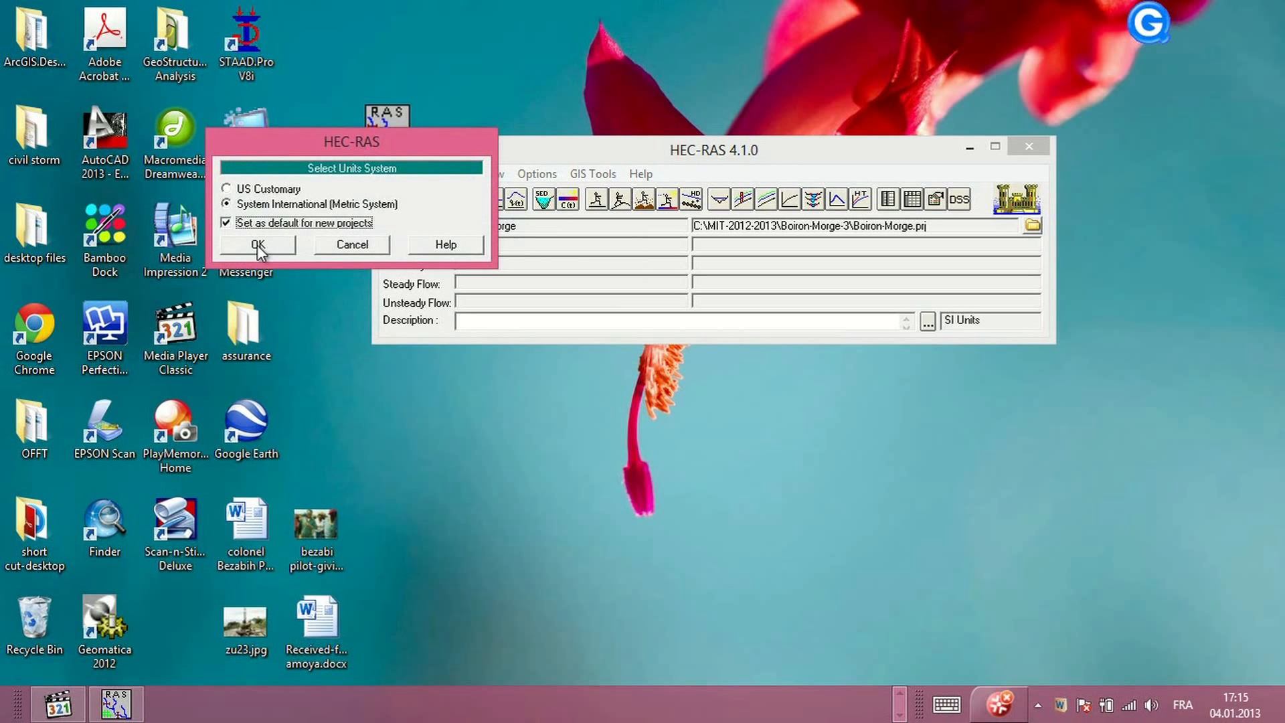
{"action": "left_click", "coordinate": [258, 245]}
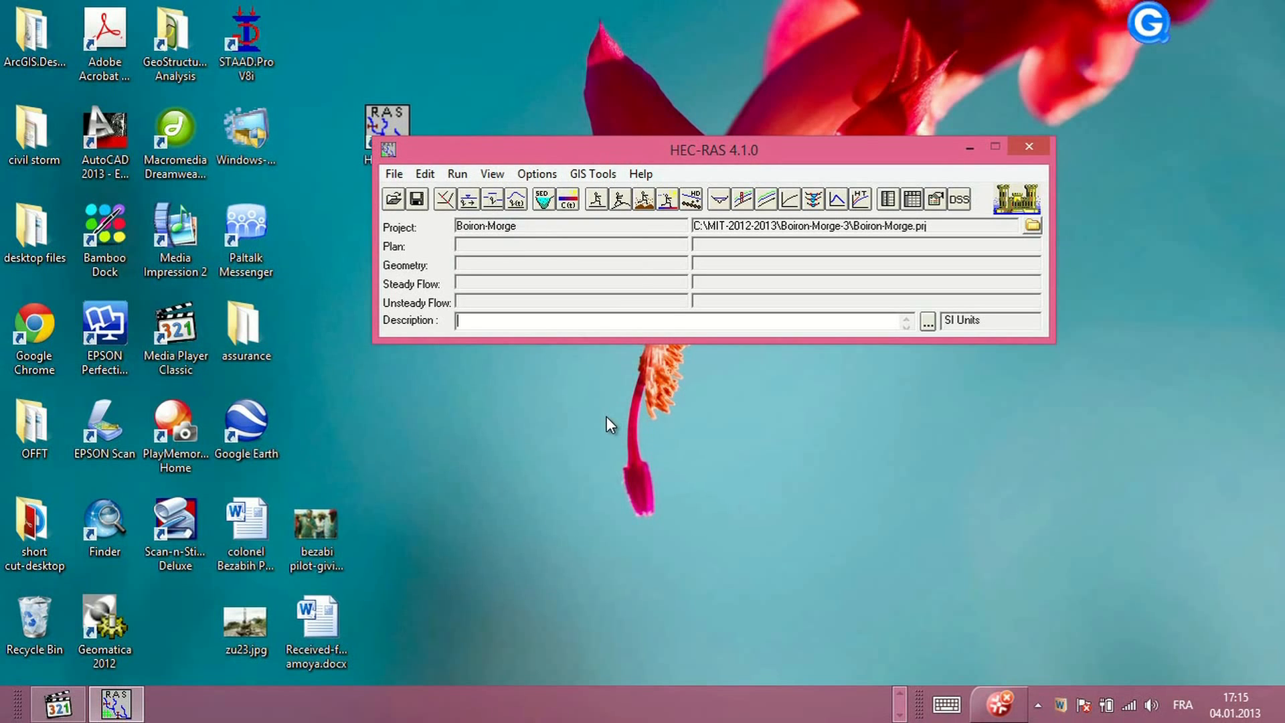
Open the geometric data editor and create new geometry data titled geometry-boiron
{"action": "left_click", "coordinate": [444, 198]}
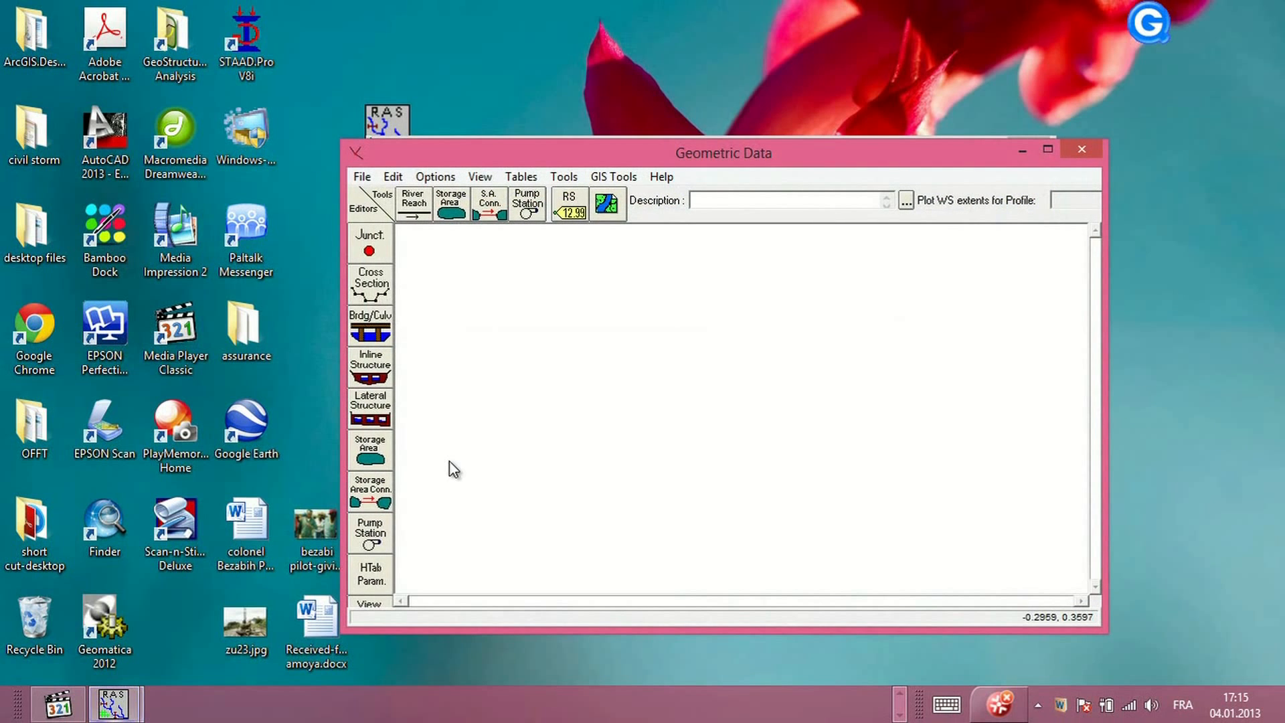
{"action": "left_click", "coordinate": [361, 177]}
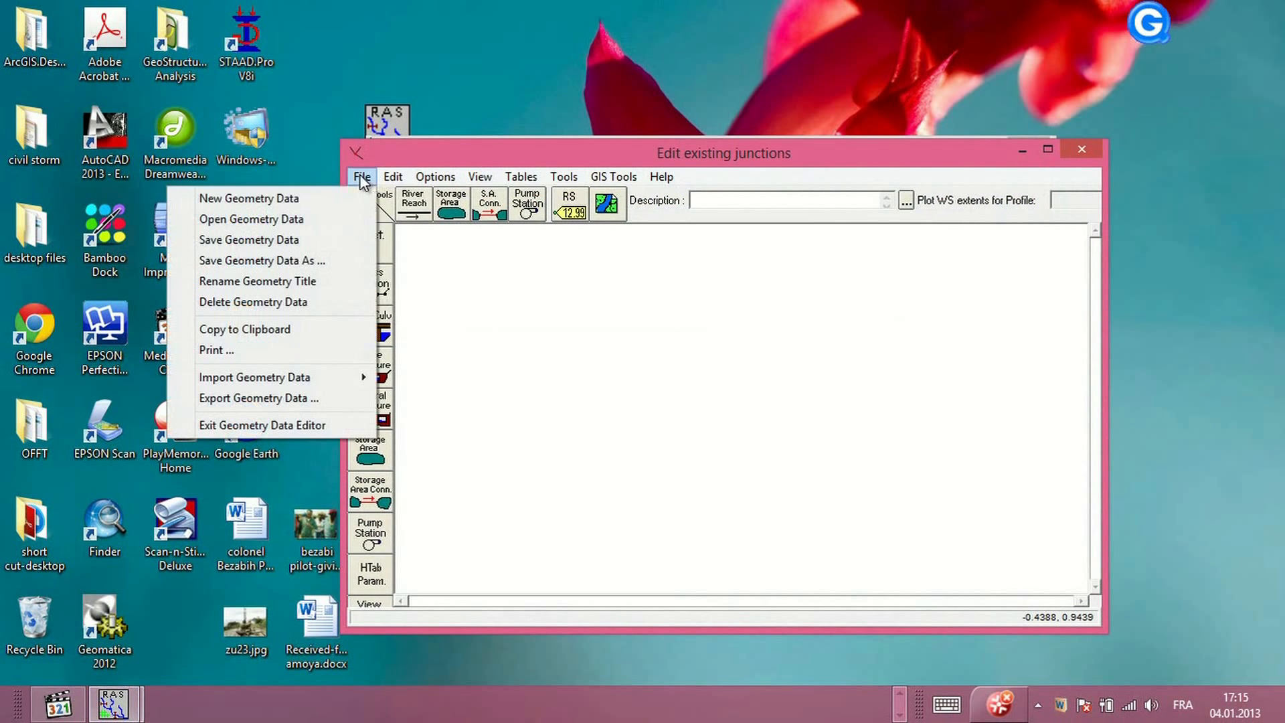
{"action": "left_click", "coordinate": [281, 195]}
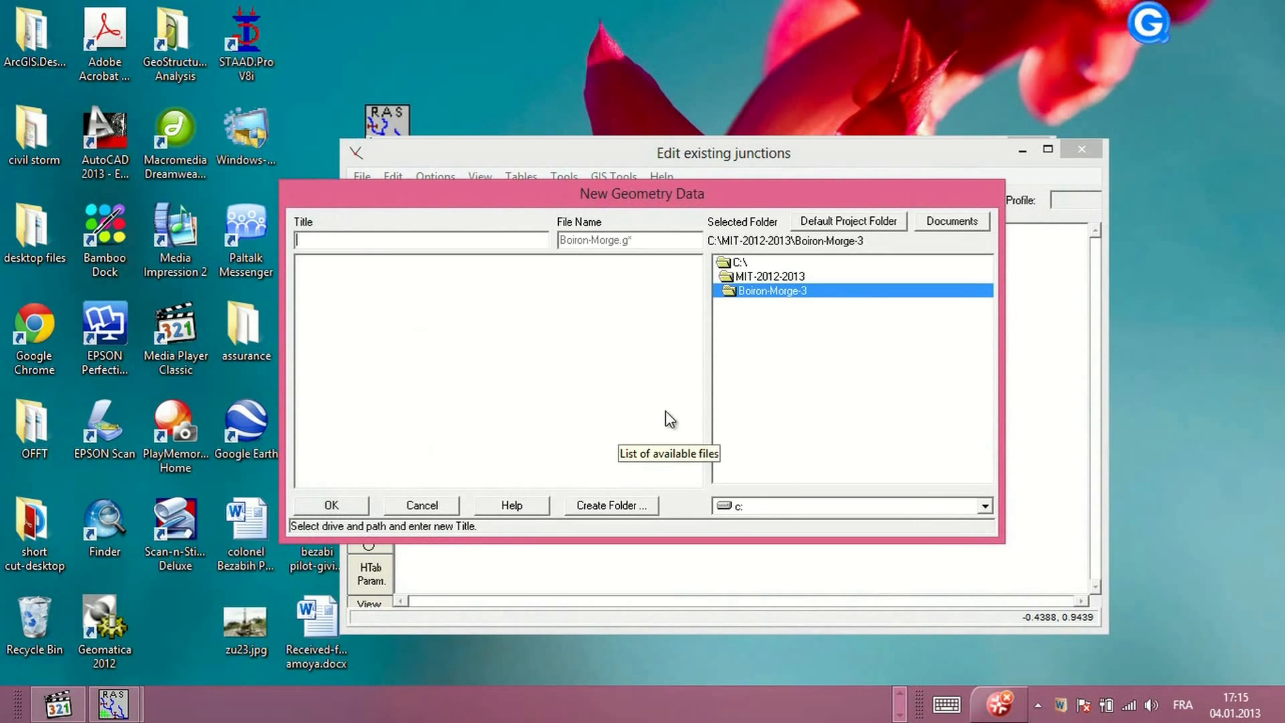
{"action": "type", "text": "geometr"}
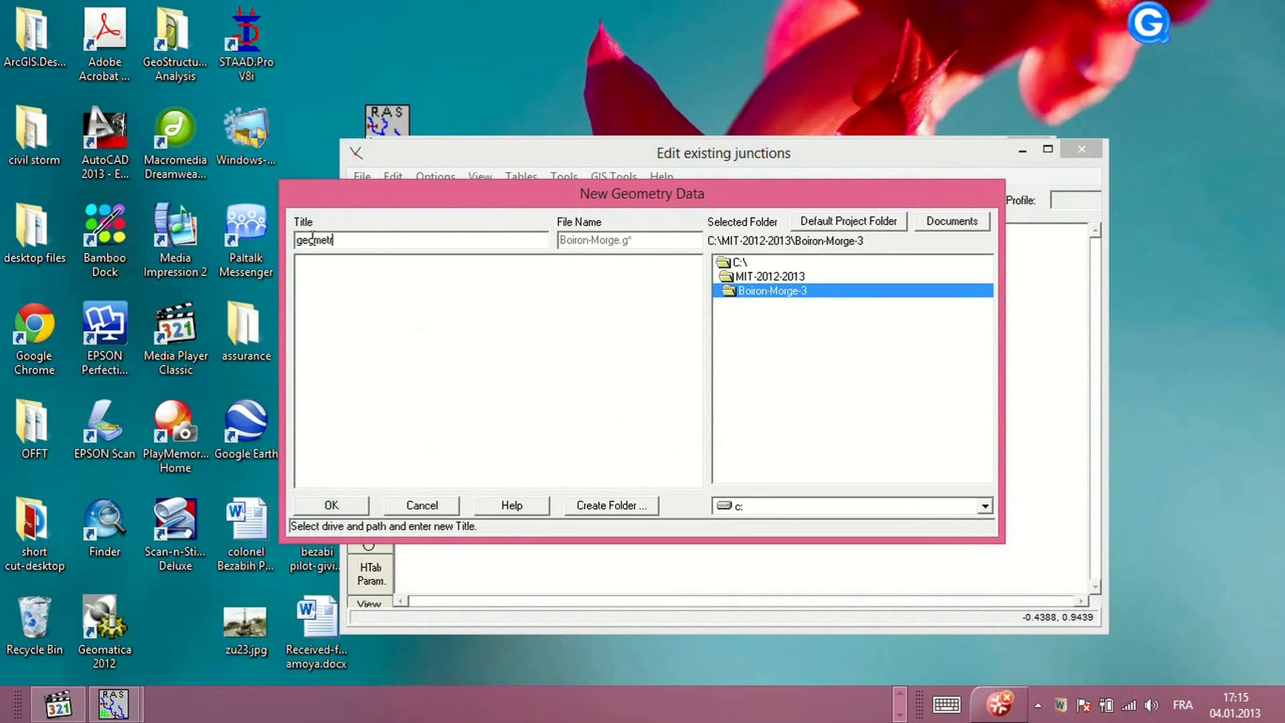
{"action": "type", "text": "y-boiron"}
{"action": "left_click", "coordinate": [360, 512]}
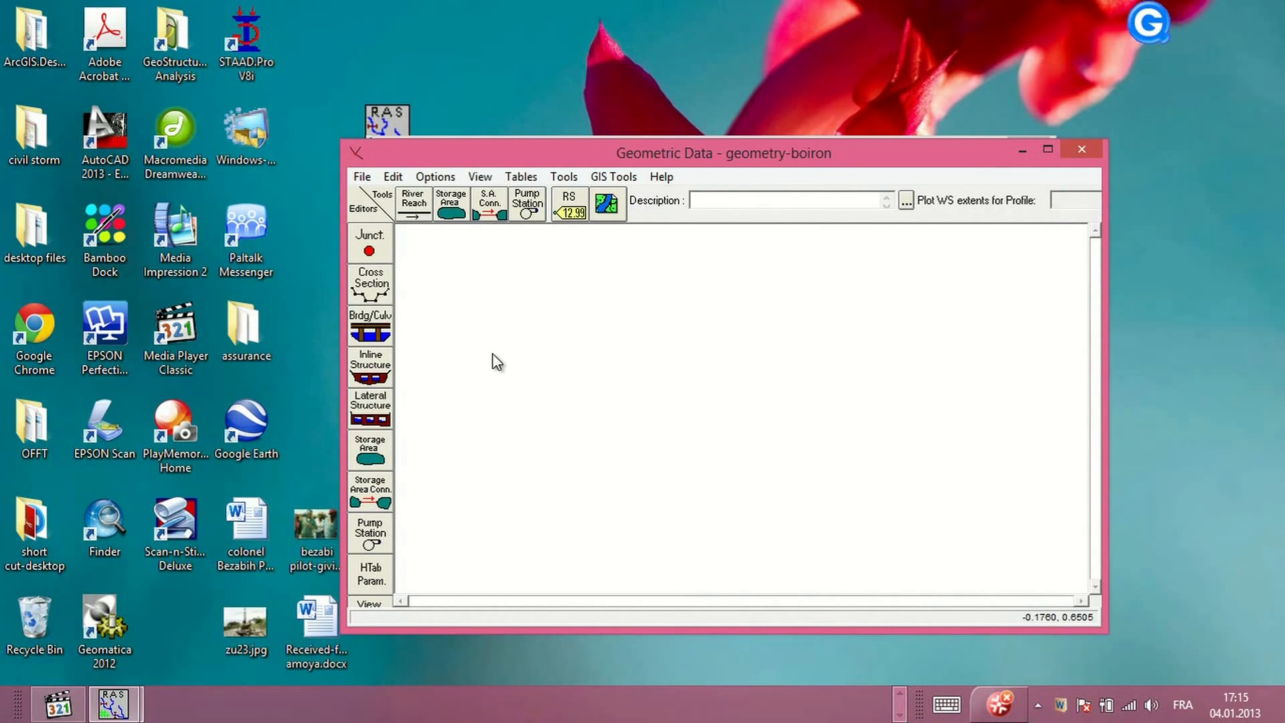
Draw a river reach as a diagonal line from the upper left to the lower right of the schematic
{"action": "left_click", "coordinate": [416, 204]}
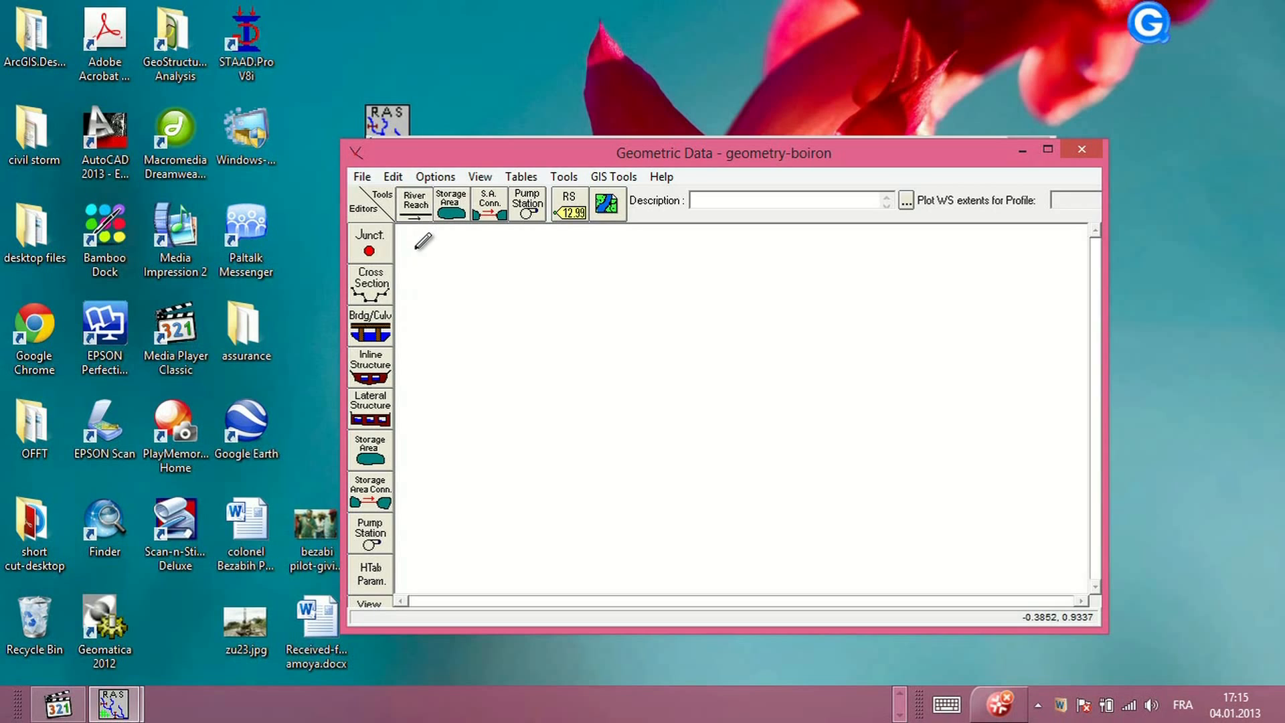
{"action": "left_click", "coordinate": [416, 249]}
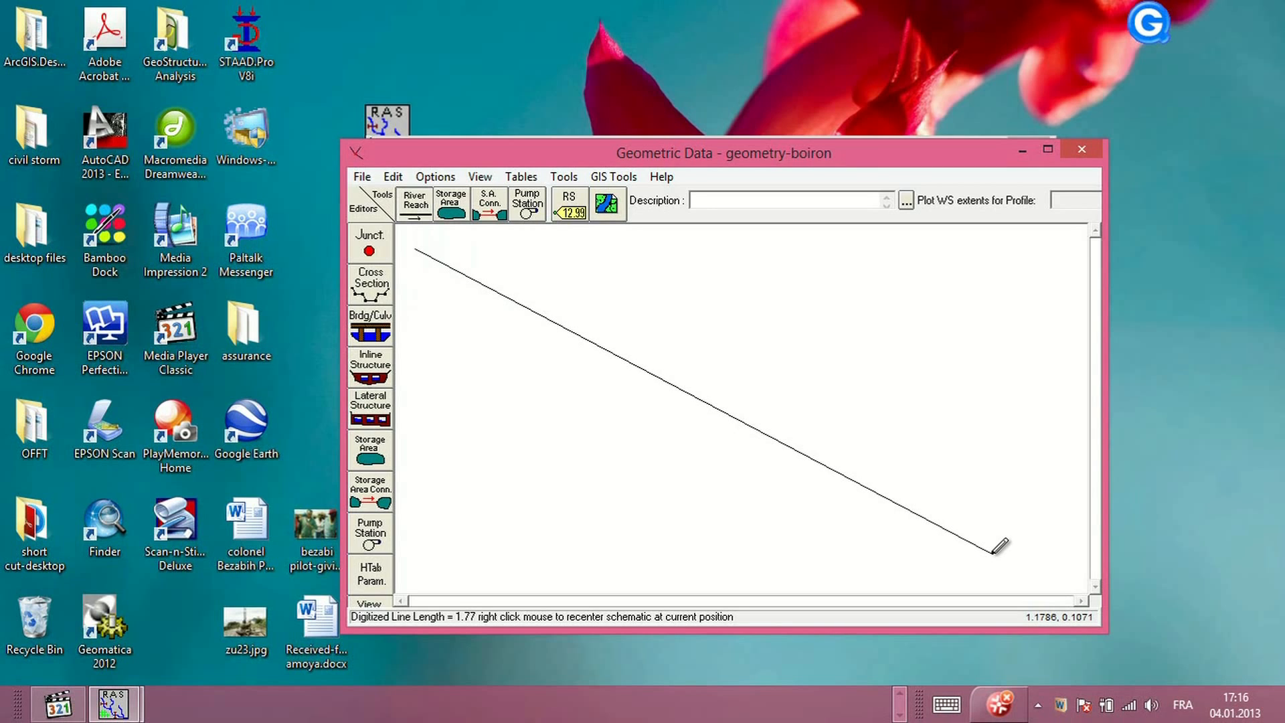
{"action": "double_click", "coordinate": [992, 553]}
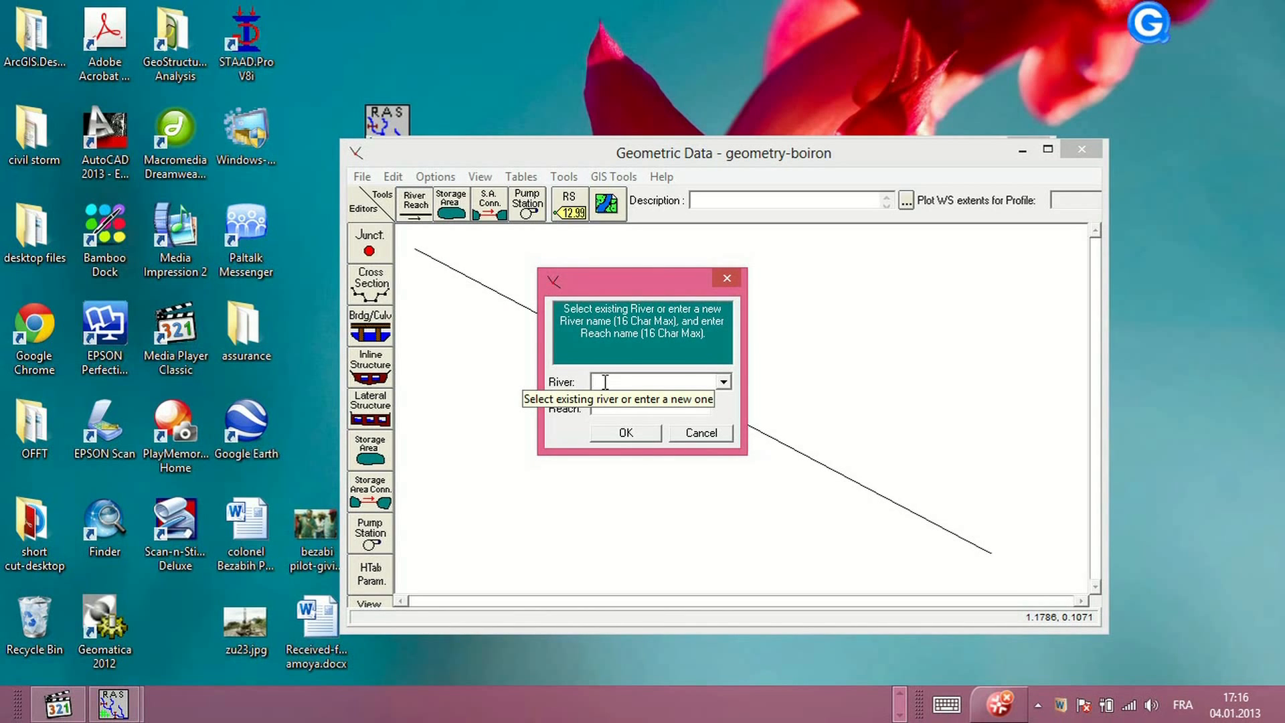
Name the drawn river Boiron and its reach DS-reach-1
{"action": "type", "text": "boiron"}
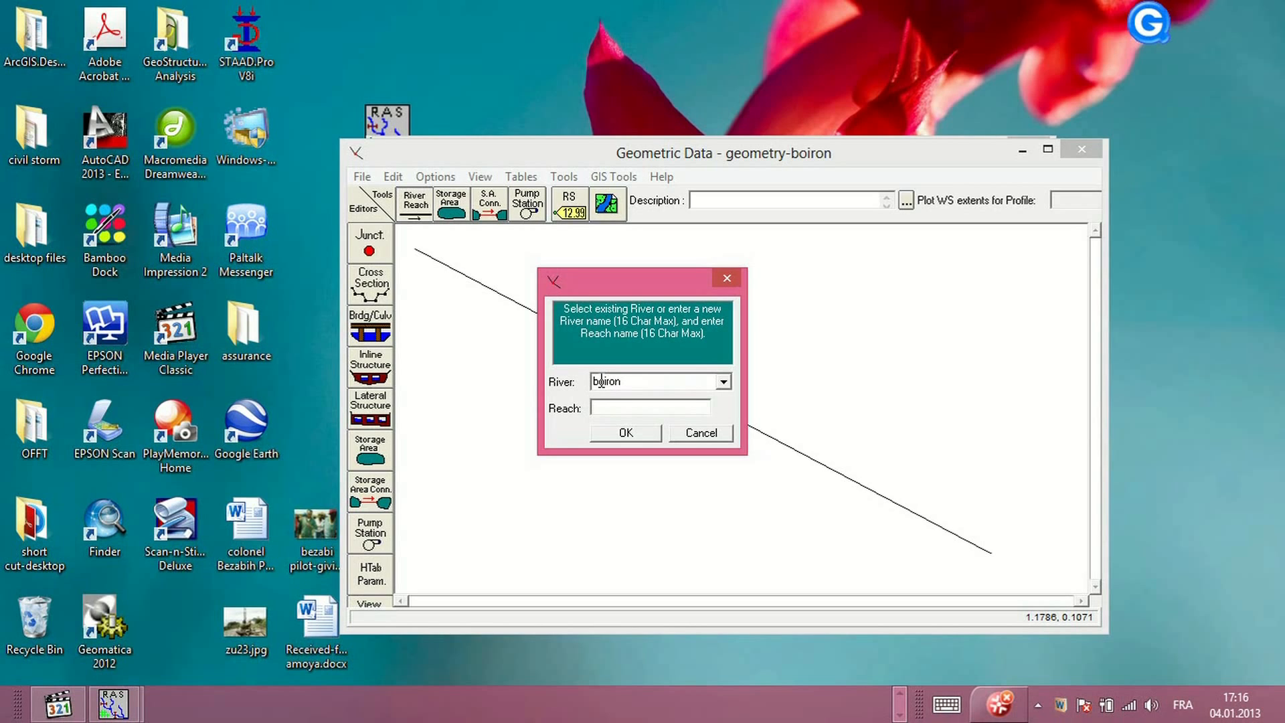
{"action": "key", "text": "Tab"}
{"action": "type", "text": "DS-reach"}
{"action": "double_click", "coordinate": [595, 381]}
{"action": "left_click", "coordinate": [599, 381]}
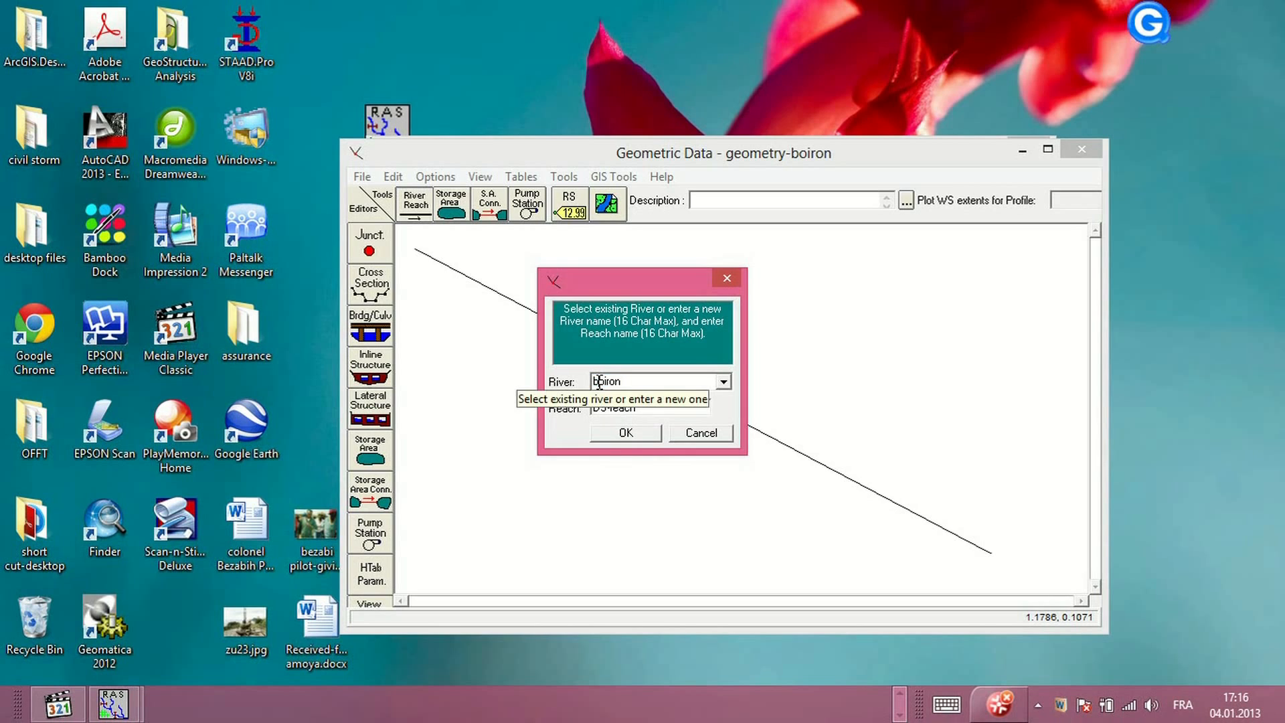
{"action": "key", "text": "BackSpace"}
{"action": "type", "text": "B"}
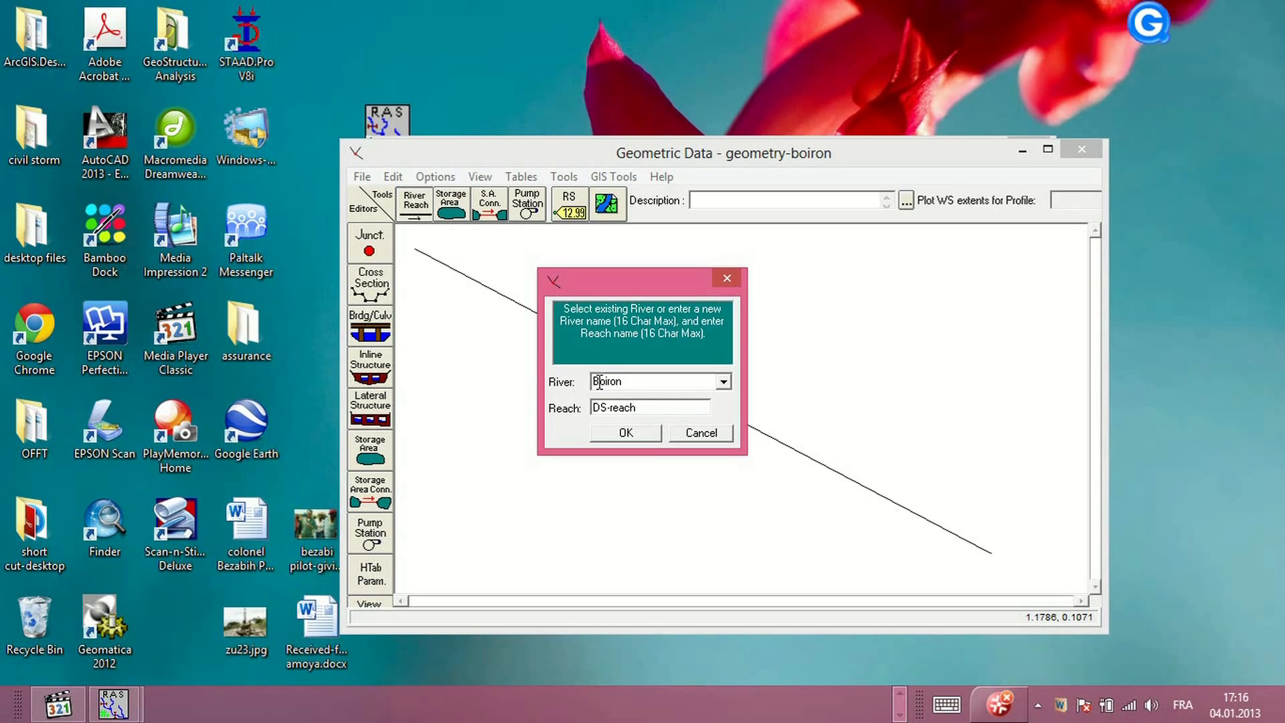
{"action": "left_click", "coordinate": [641, 407]}
{"action": "type", "text": "-1"}
{"action": "left_click", "coordinate": [633, 432]}
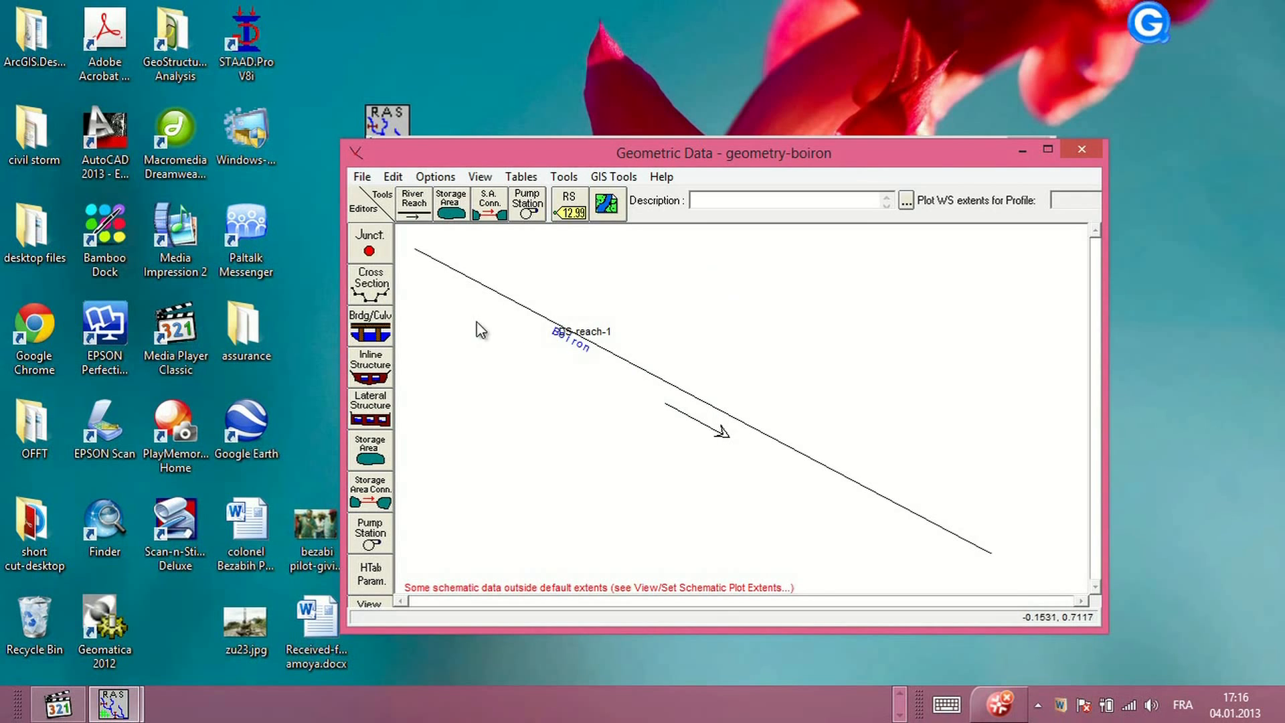
Add a new cross section at river station 1 on DS-reach-1 with the description XS-1
{"action": "left_click", "coordinate": [379, 288]}
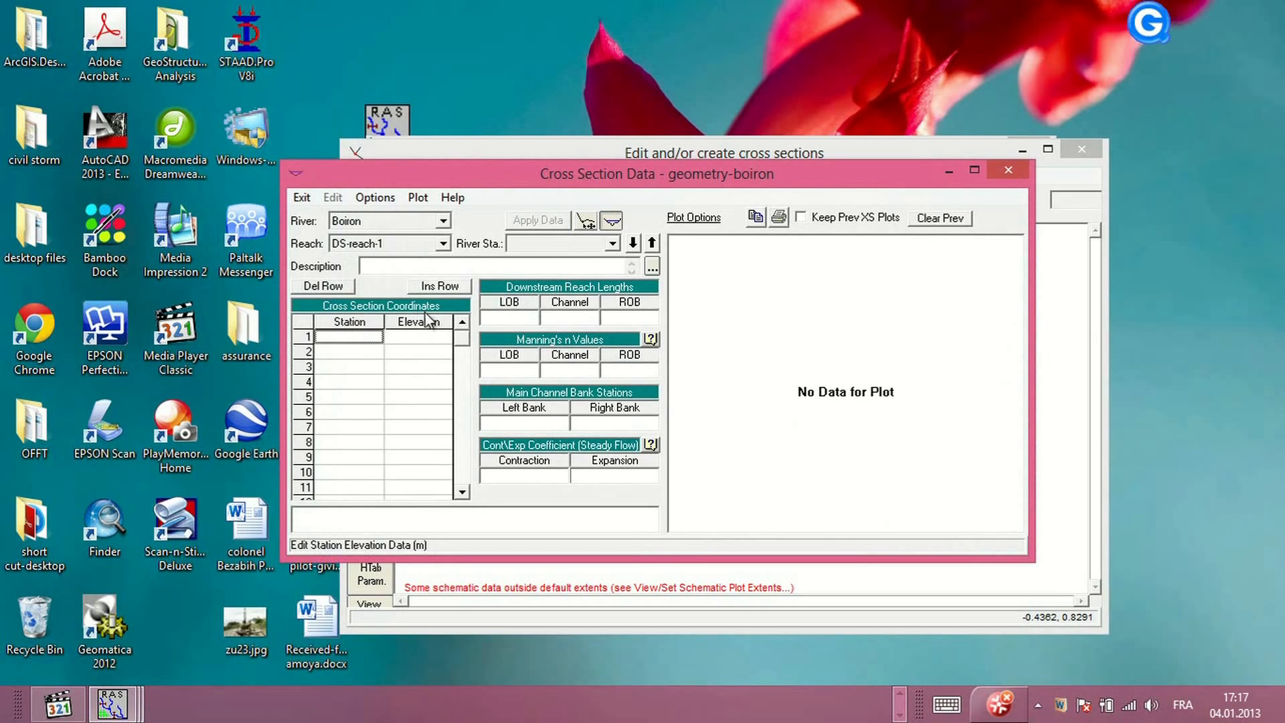
{"action": "left_click", "coordinate": [378, 197]}
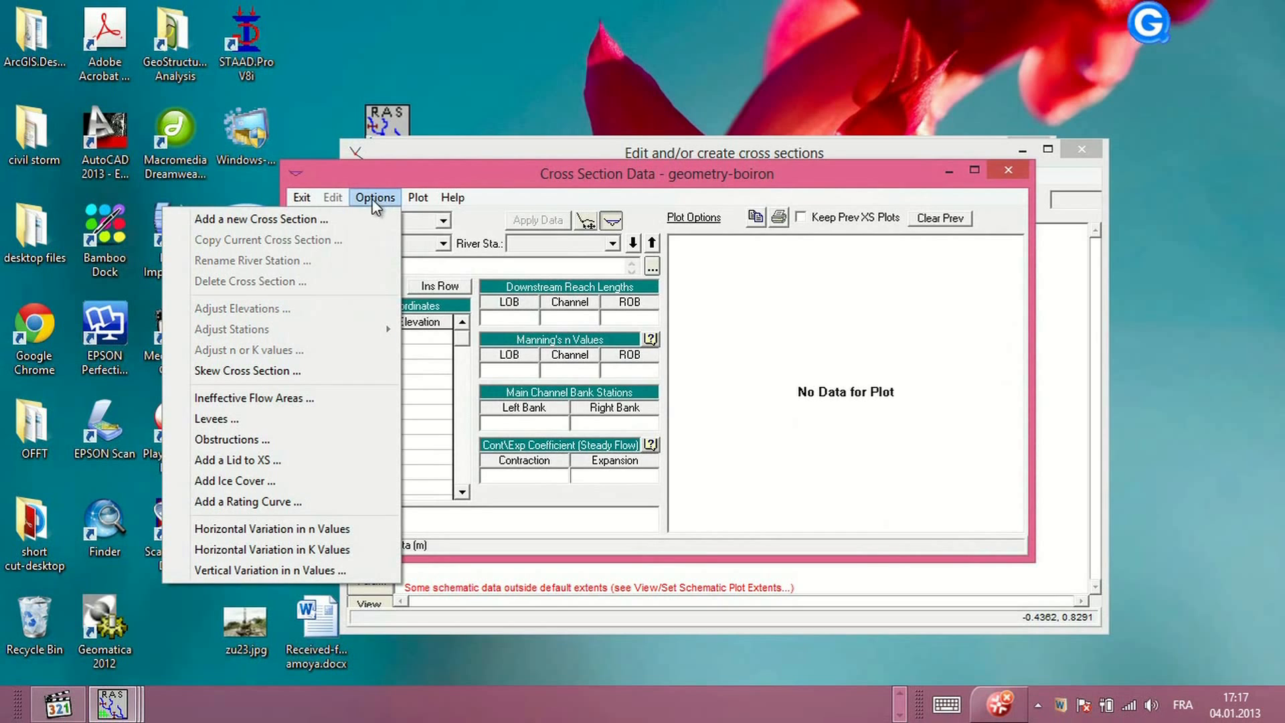
{"action": "left_click", "coordinate": [335, 221]}
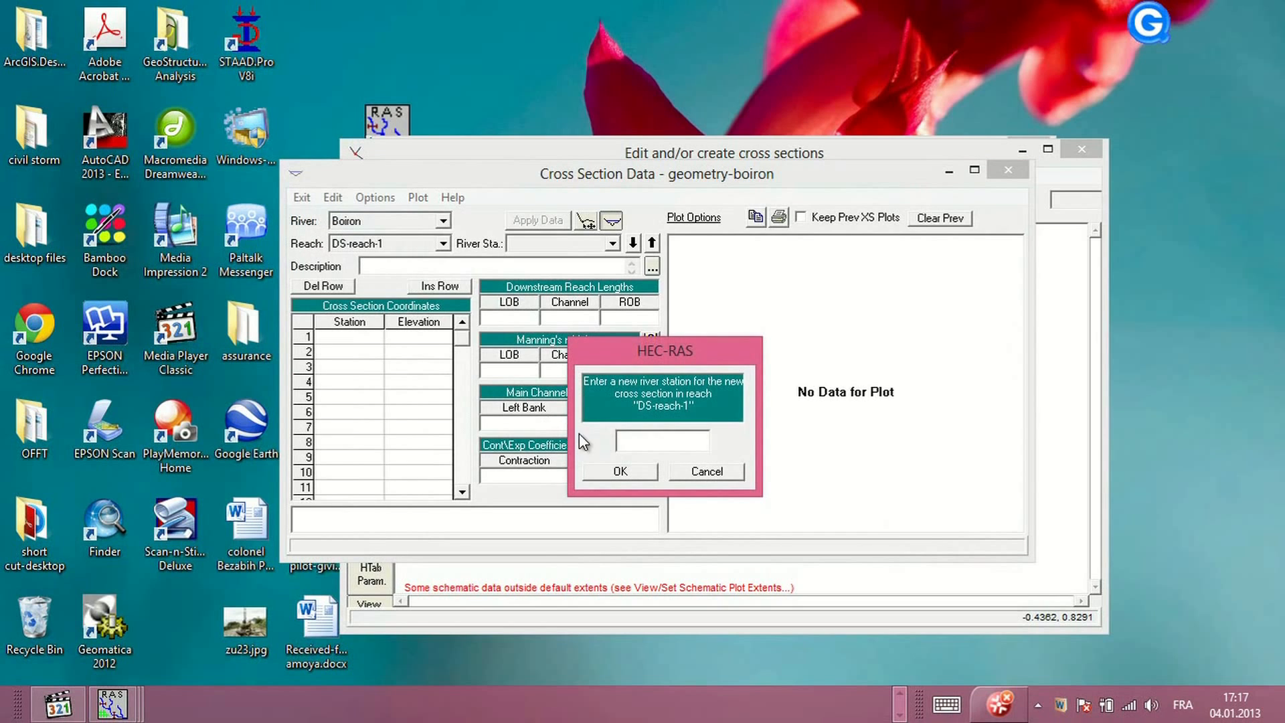
{"action": "type", "text": "1"}
{"action": "left_click", "coordinate": [619, 471]}
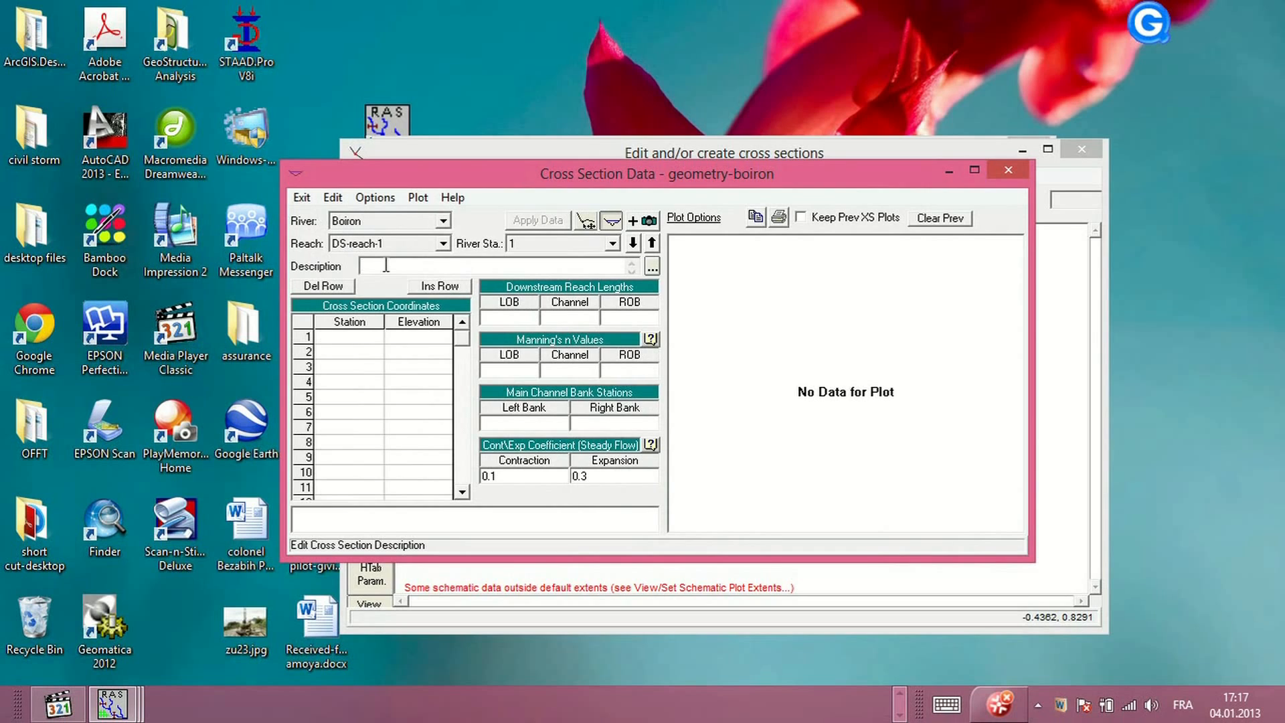
{"action": "type", "text": "XS-1"}
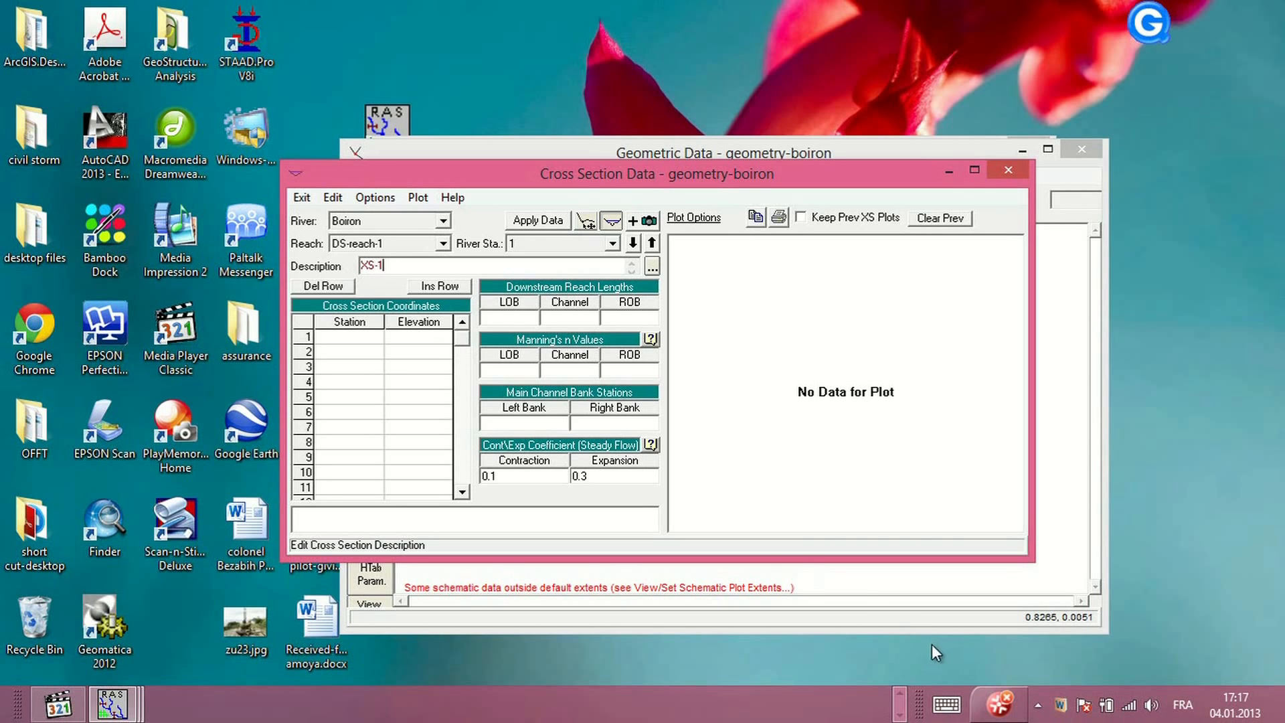
Switch to the MIT-T07_Données_SITUATION.pdf site plan in Adobe Acrobat and zoom in to 25%
{"action": "left_click", "coordinate": [900, 698]}
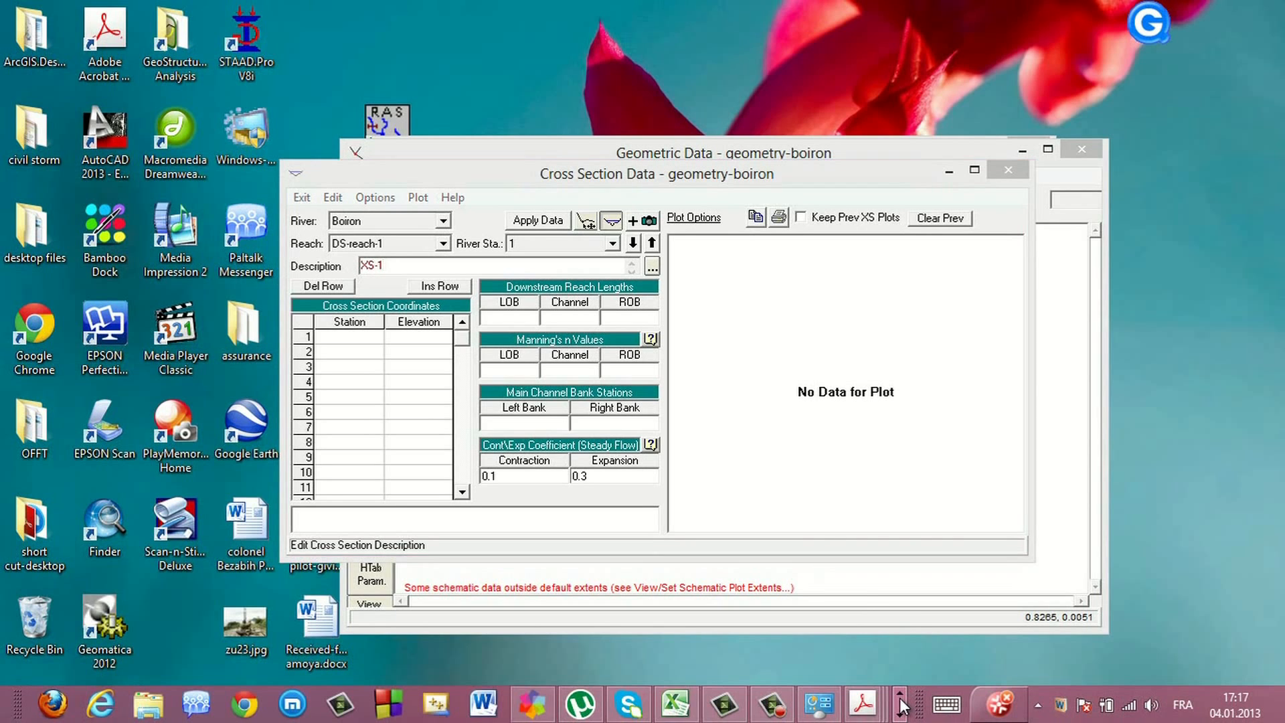
{"action": "mouse_move", "coordinate": [863, 704]}
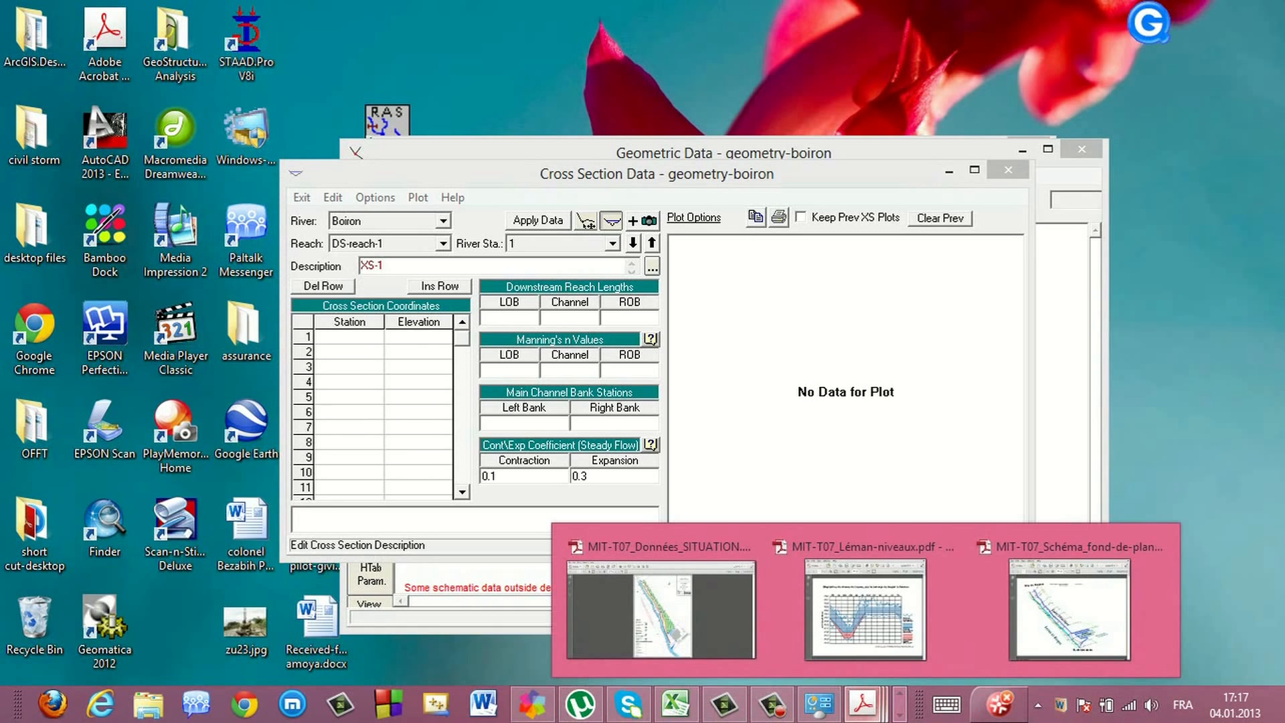
{"action": "left_click", "coordinate": [681, 620]}
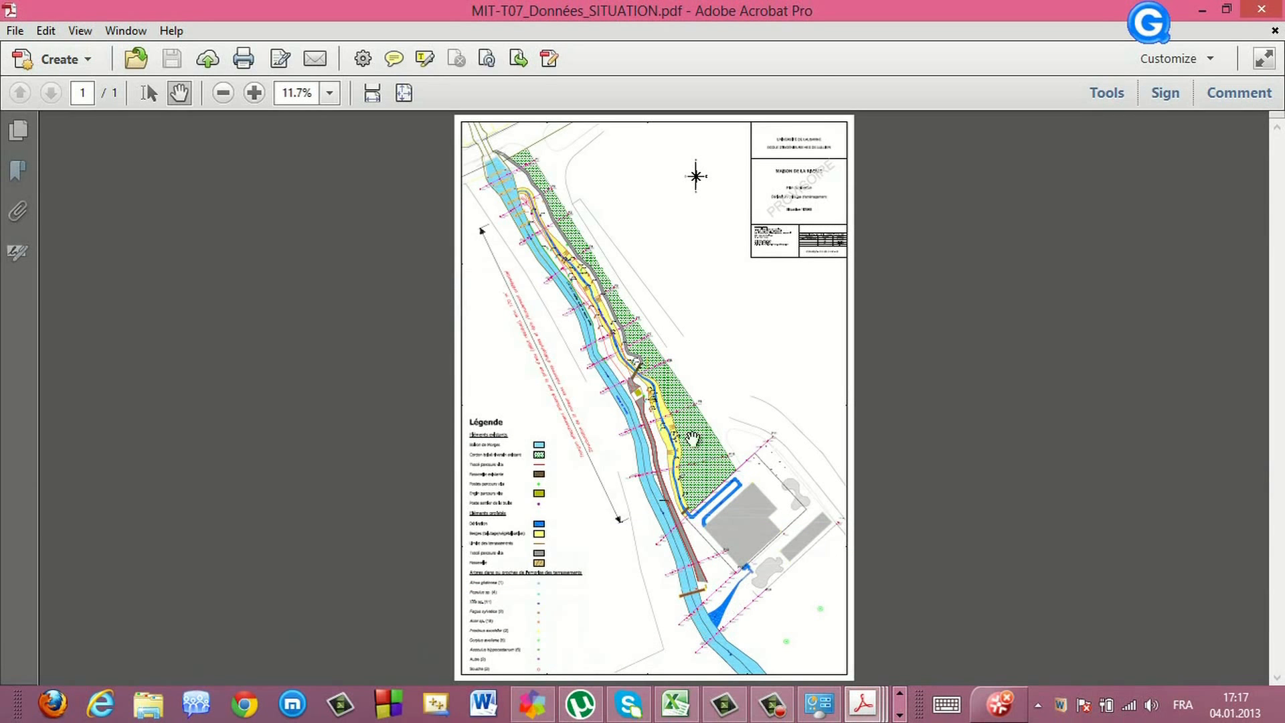
{"action": "left_click", "coordinate": [253, 93]}
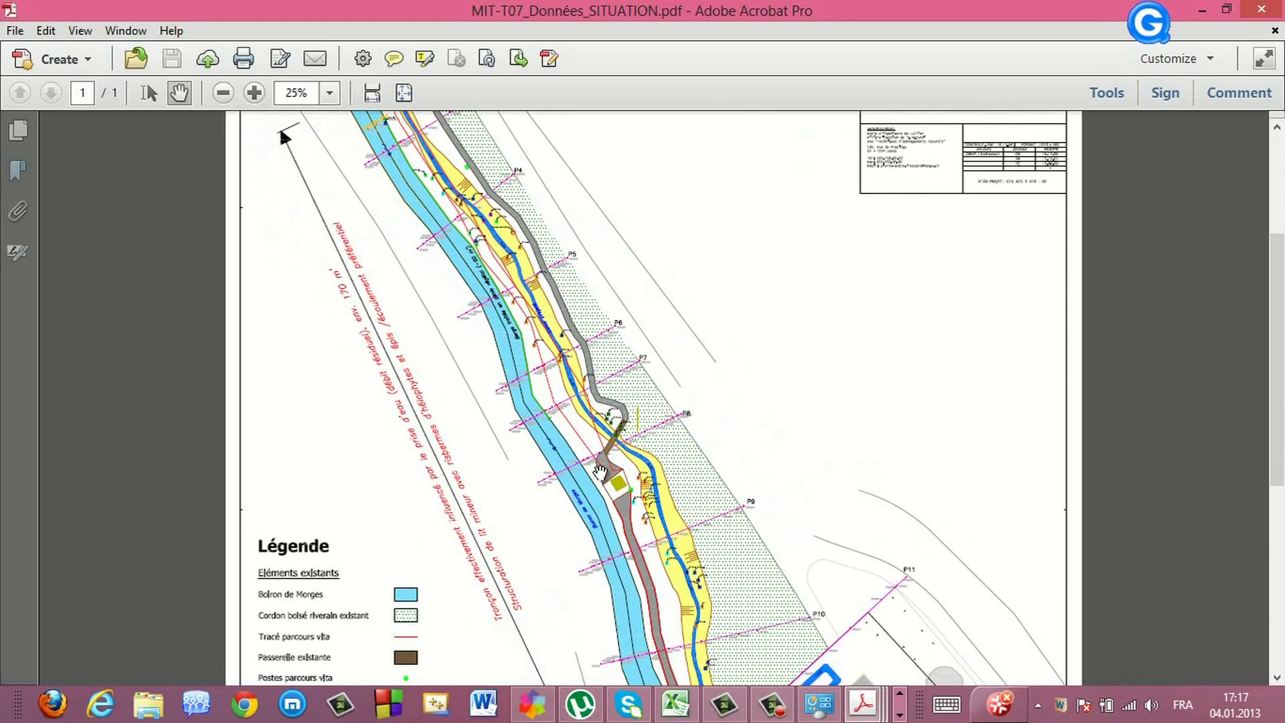
Scroll through the site plan to examine the downstream part of the river and its profile lines
{"action": "scroll", "coordinate": [573, 438], "scroll_direction": "down", "scroll_amount": 1}
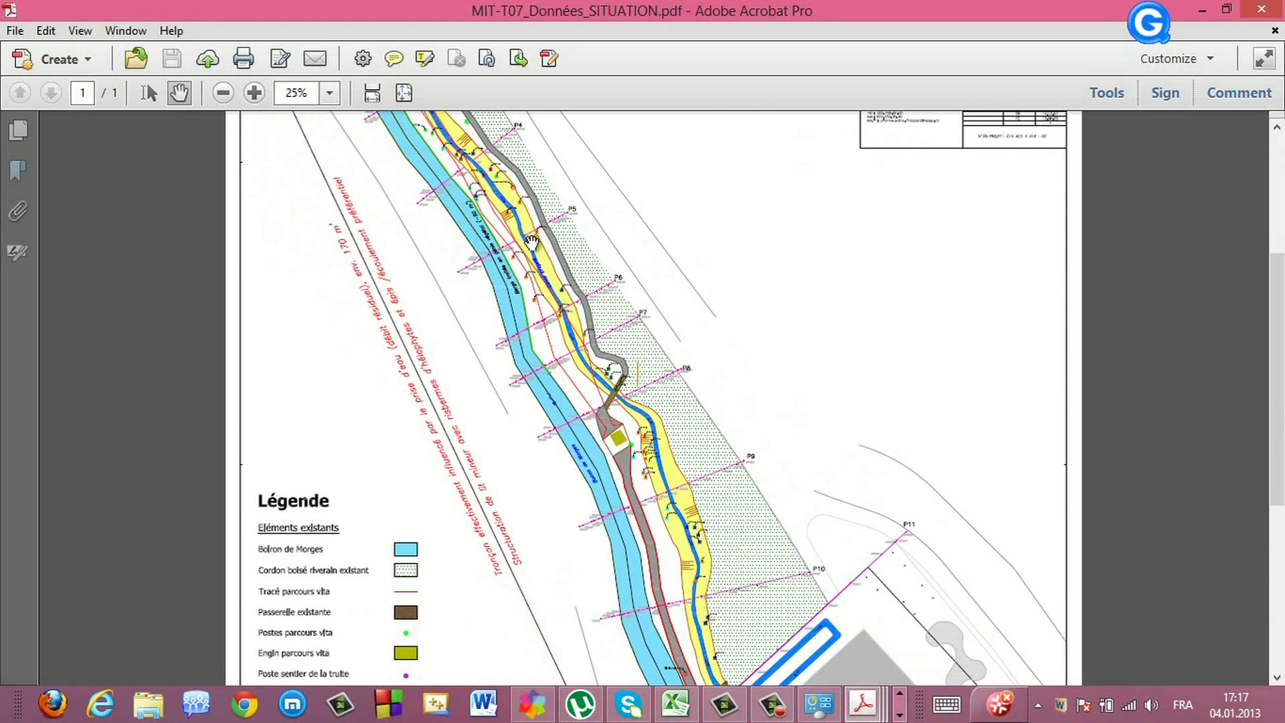
{"action": "scroll", "coordinate": [763, 578], "scroll_direction": "down", "scroll_amount": 3}
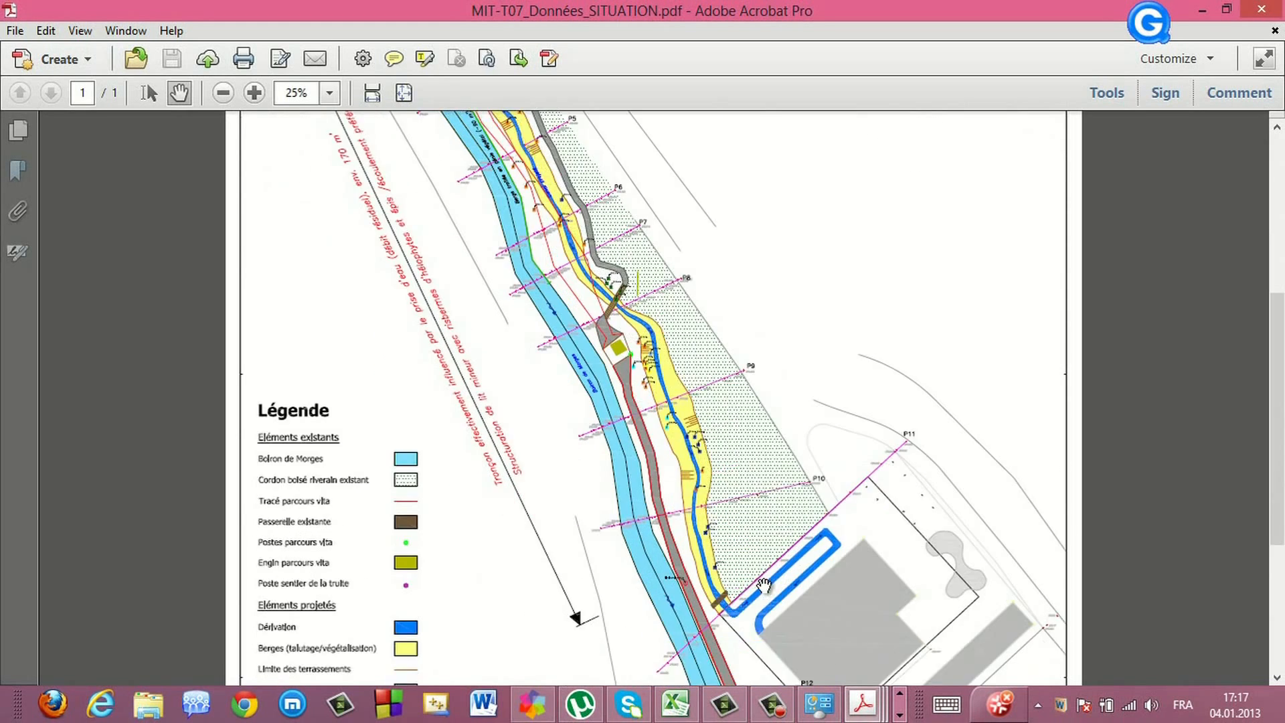
{"action": "left_click", "coordinate": [224, 93]}
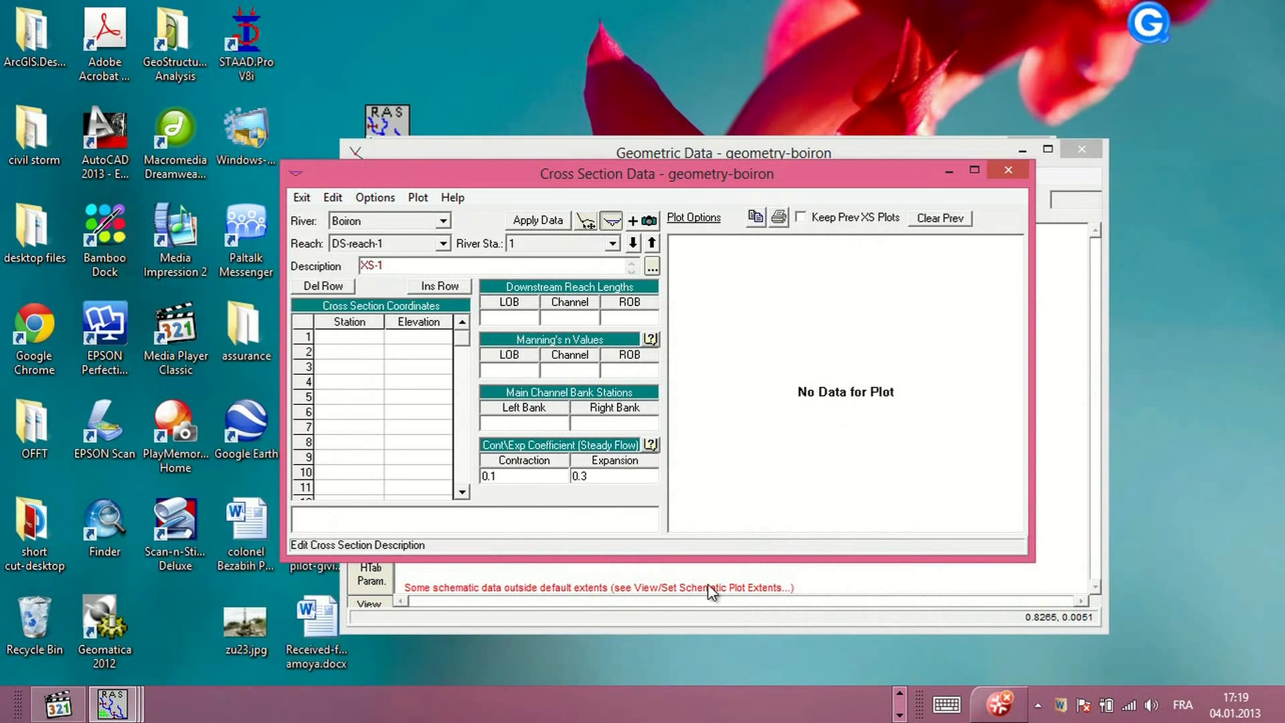
Copy the Profil n°1 distance and altitude values from the spreadsheet into XS-1's station-elevation table and apply the data
{"action": "left_click", "coordinate": [903, 697]}
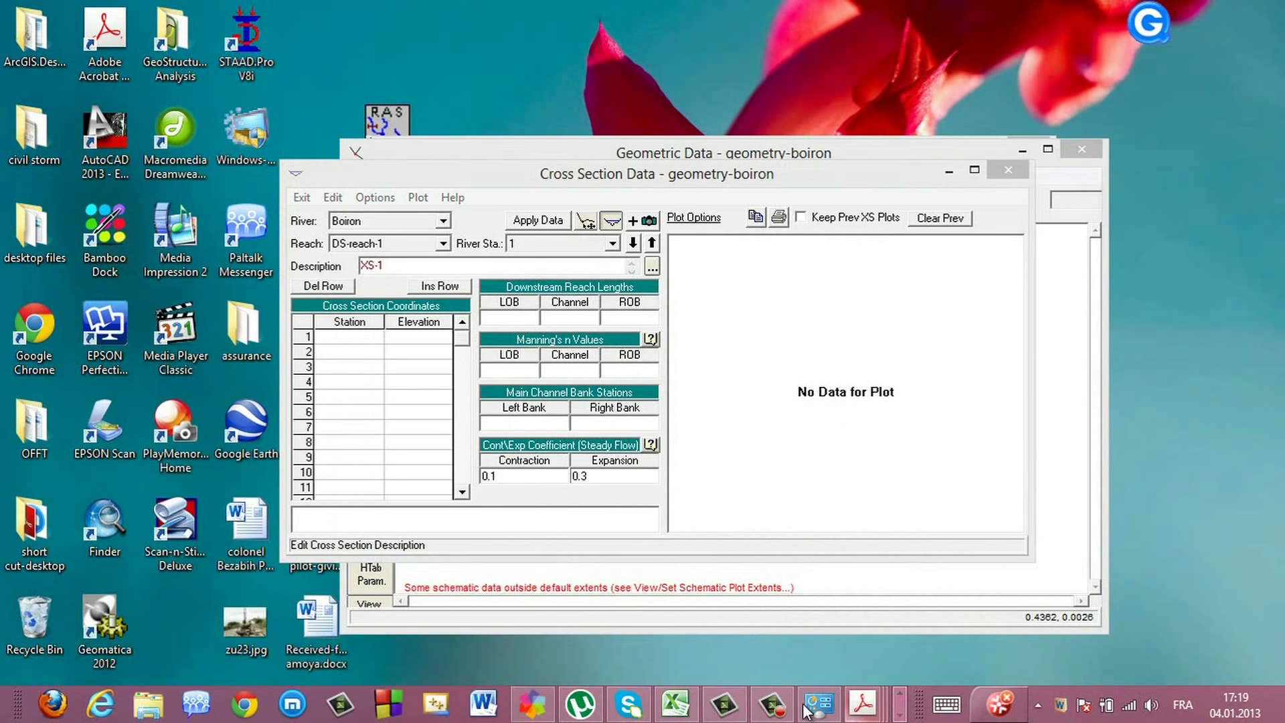
{"action": "left_click", "coordinate": [680, 708]}
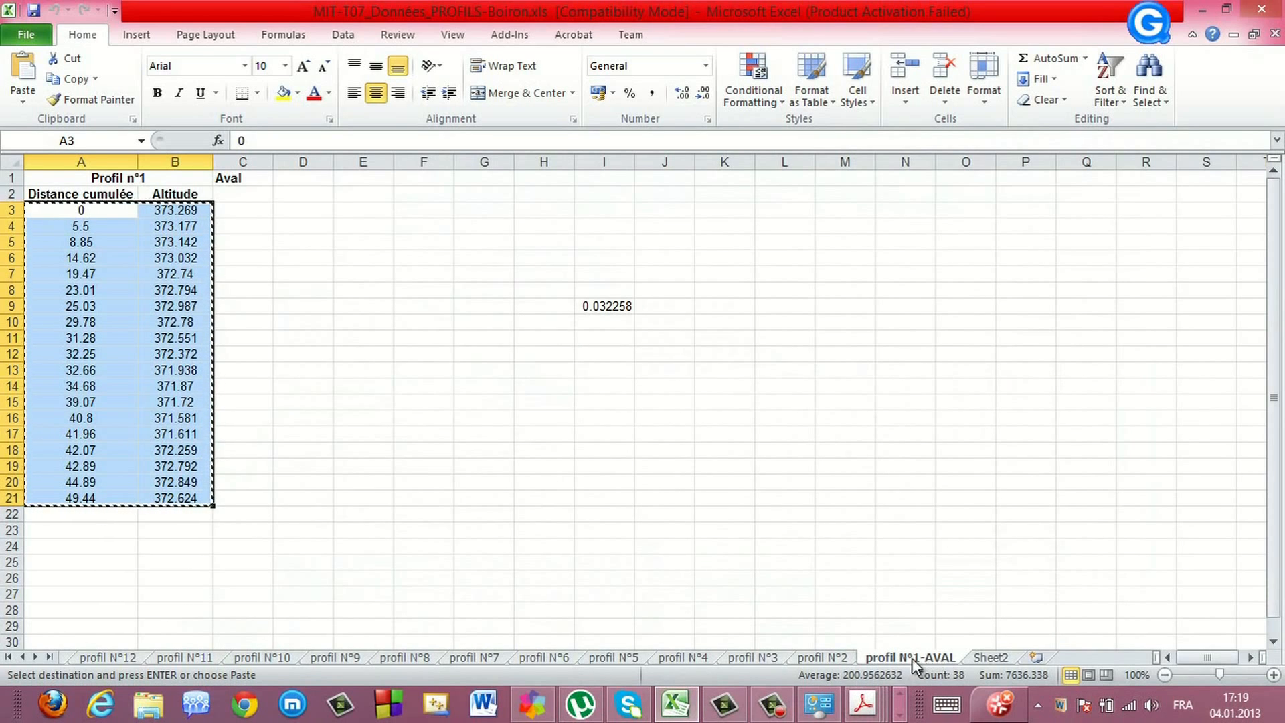
{"action": "right_click", "coordinate": [93, 341]}
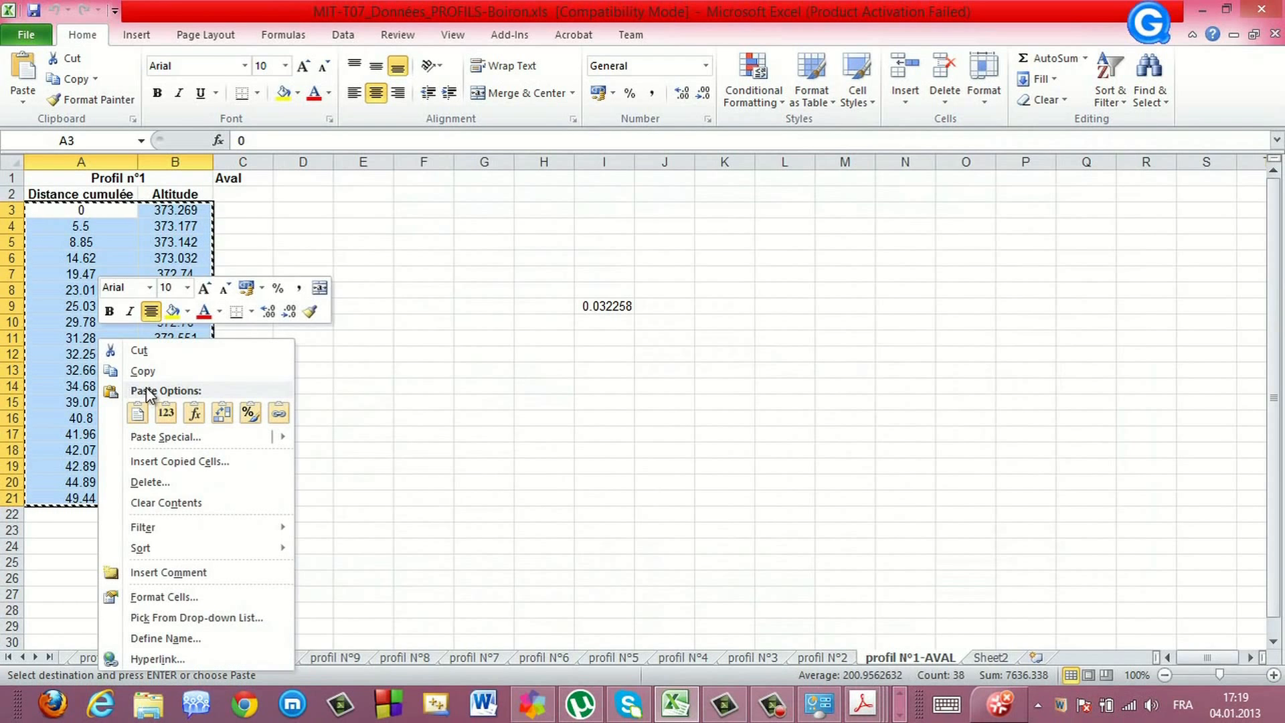
{"action": "left_click", "coordinate": [149, 366]}
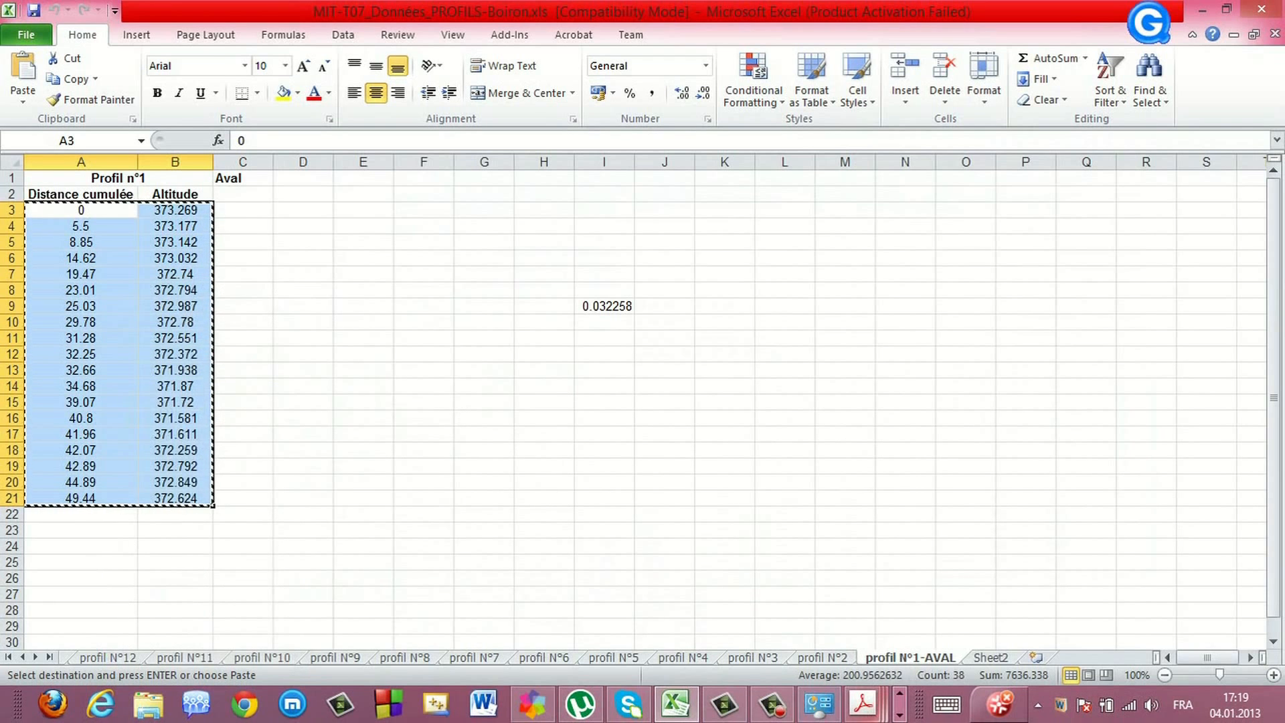
{"action": "left_click", "coordinate": [898, 715]}
{"action": "mouse_move", "coordinate": [111, 704]}
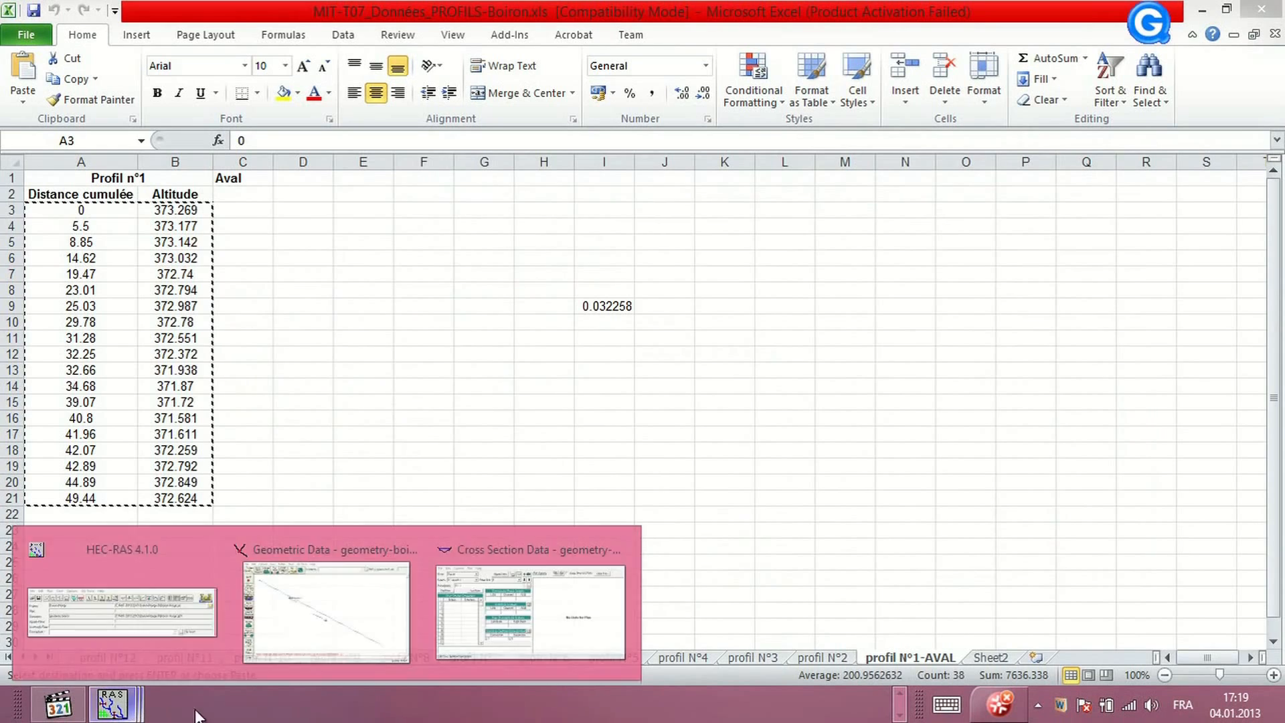
{"action": "left_click", "coordinate": [503, 607]}
{"action": "left_click_drag", "start_coordinate": [340, 325], "coordinate": [417, 325]}
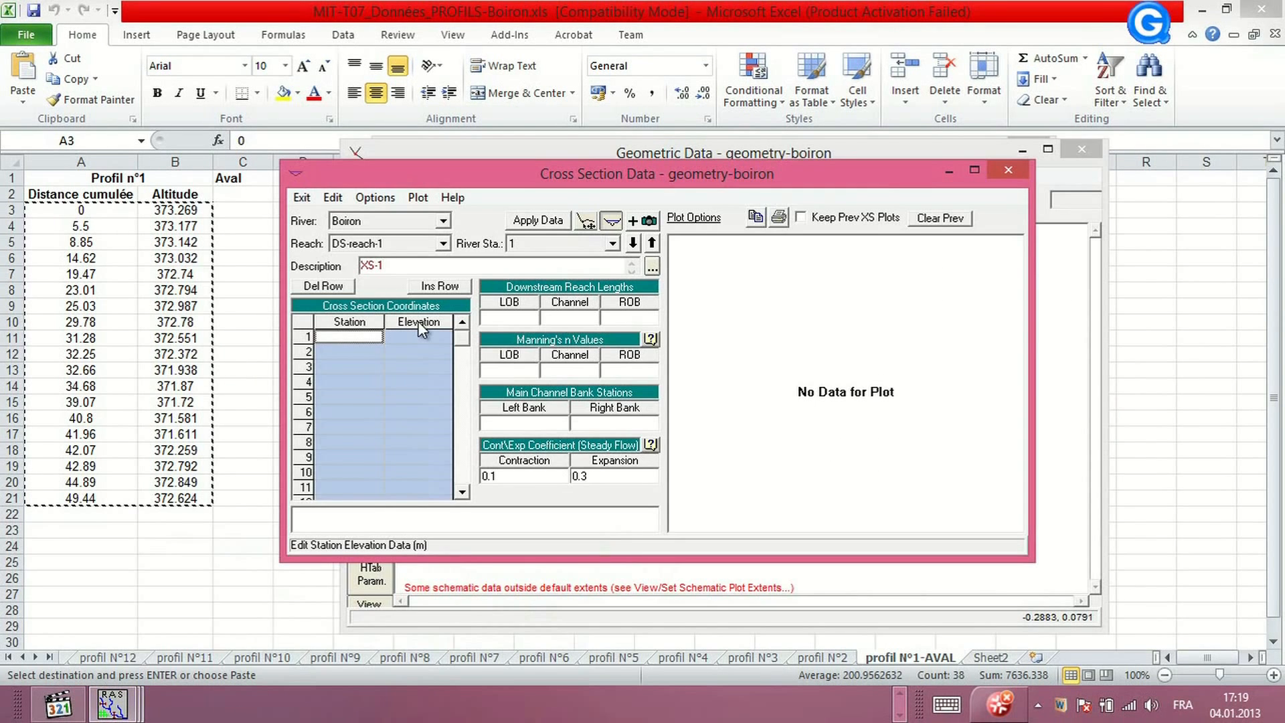
{"action": "key", "text": "ctrl+v"}
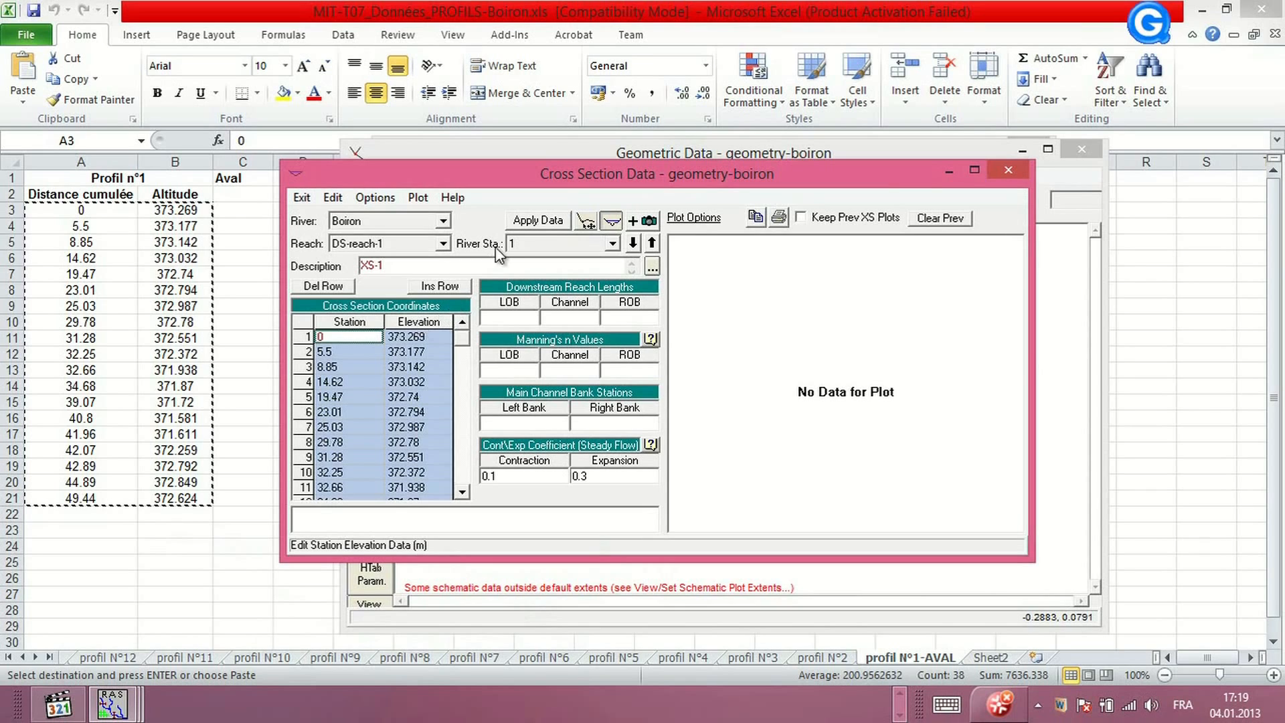
{"action": "left_click", "coordinate": [538, 220]}
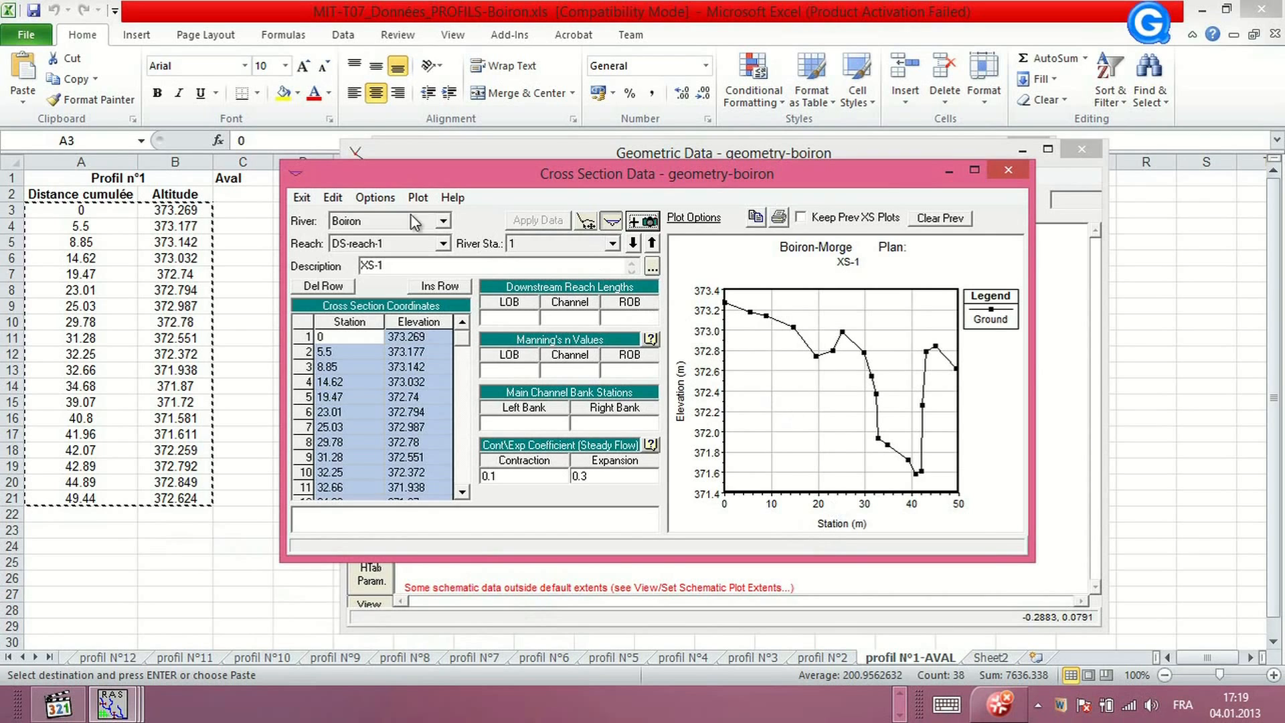
Add a new cross section at river station 2 on DS-reach-1 with the description XS-2
{"action": "left_click", "coordinate": [375, 197]}
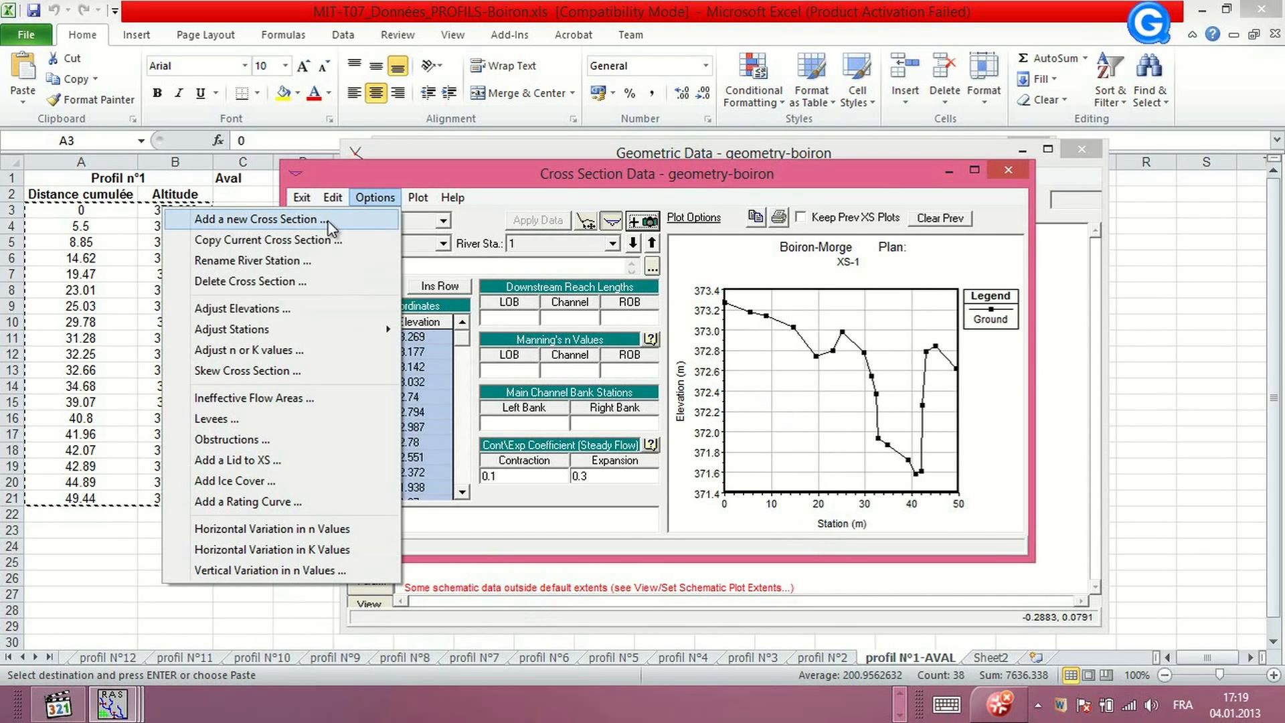
{"action": "left_click", "coordinate": [328, 221]}
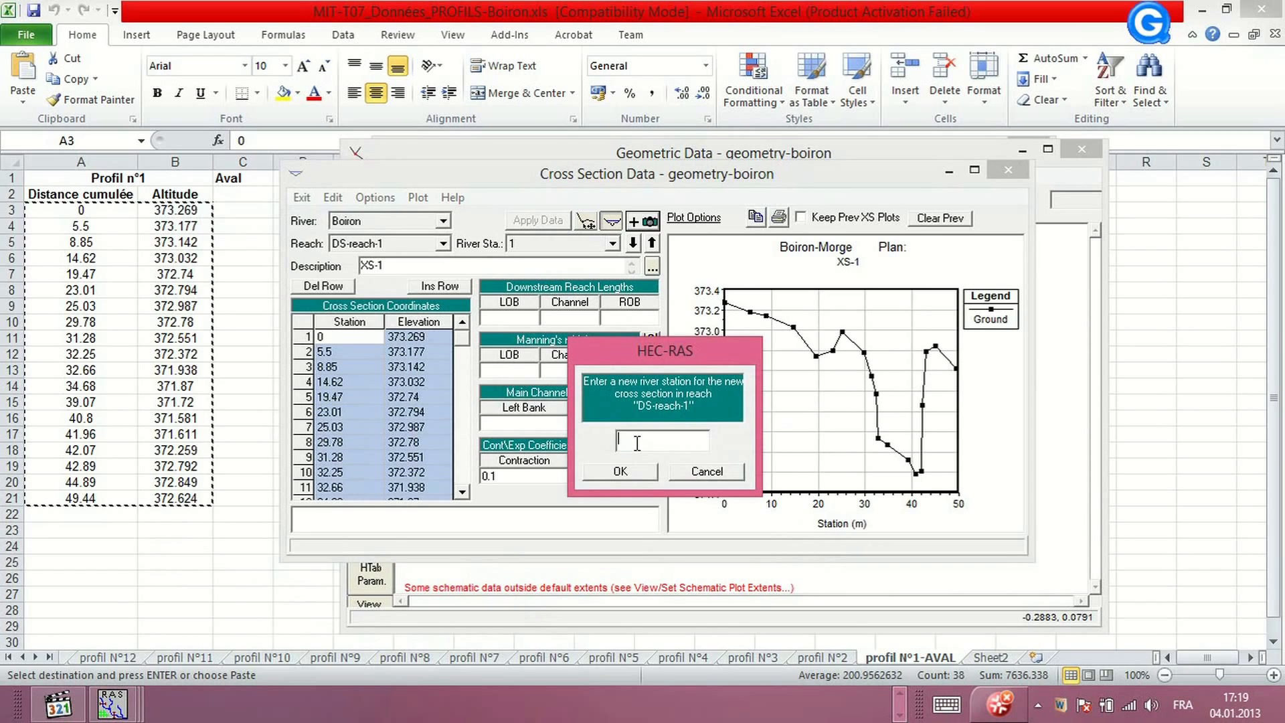
{"action": "left_click", "coordinate": [629, 472]}
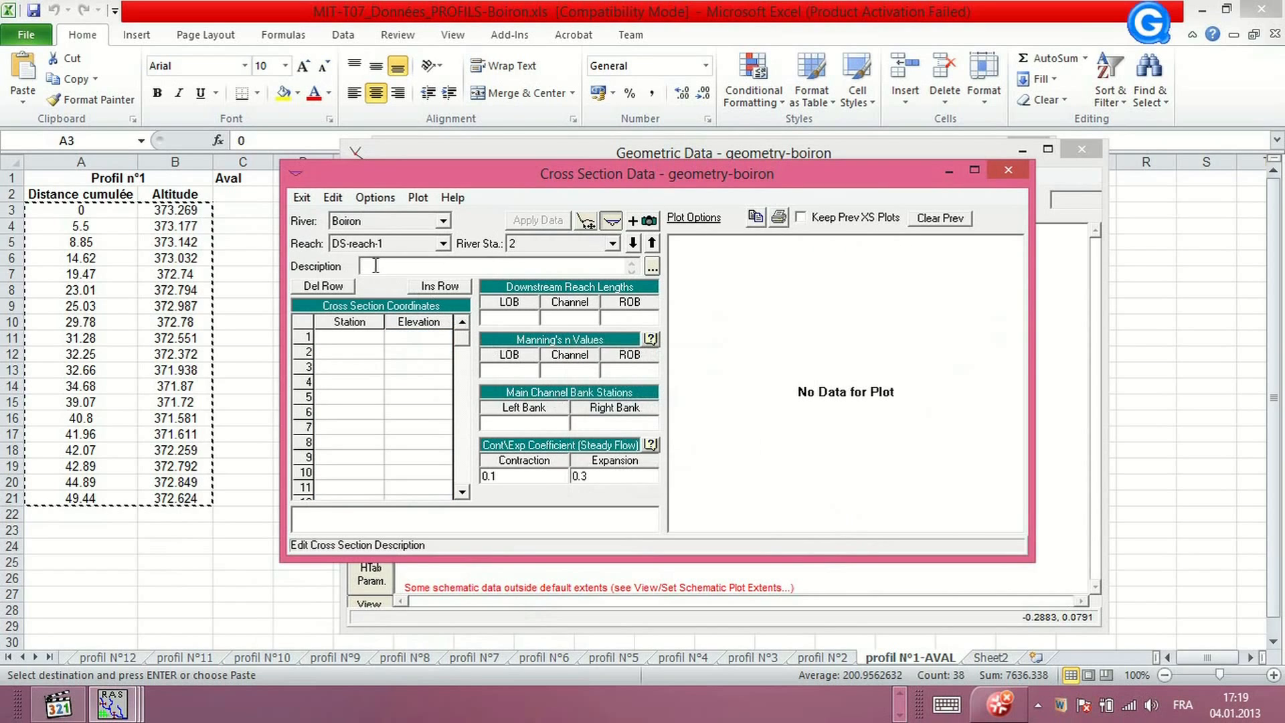
{"action": "type", "text": "XS-2"}
Copy the Profil n°2 distance and altitude values into XS-2's station-elevation table and apply the data
{"action": "left_click", "coordinate": [822, 657]}
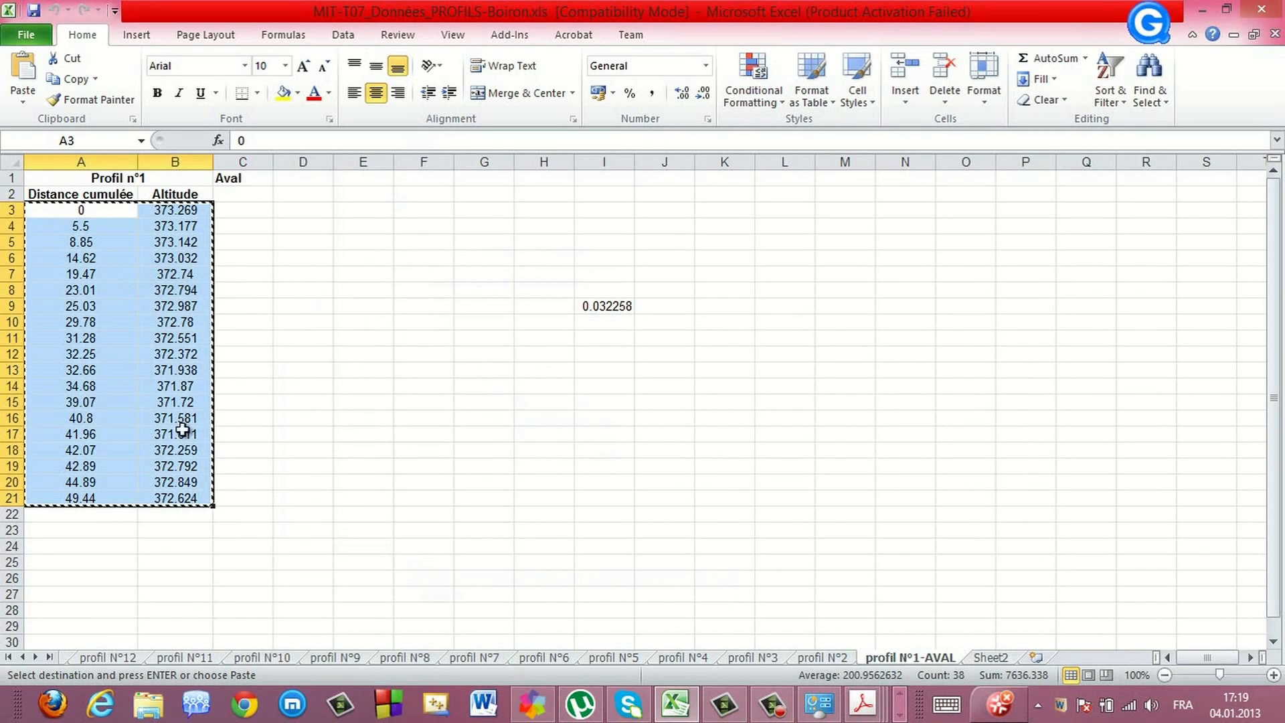
{"action": "left_click", "coordinate": [828, 657]}
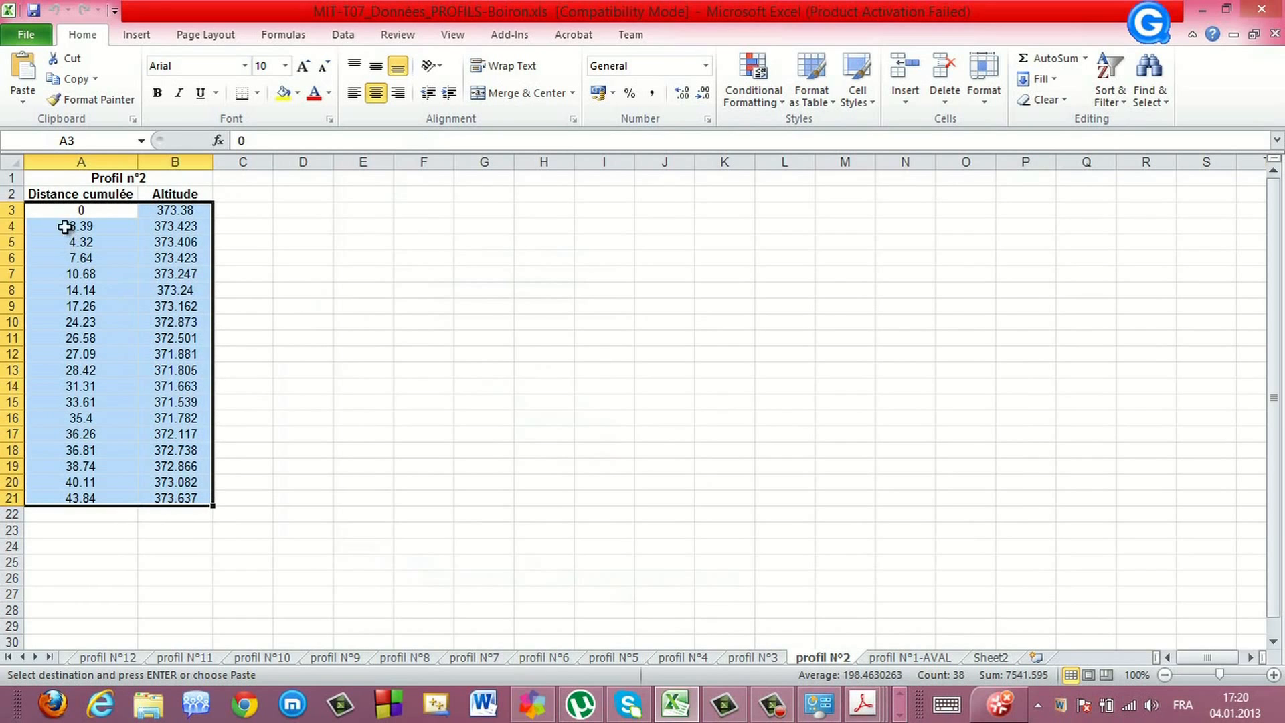
{"action": "right_click", "coordinate": [91, 310]}
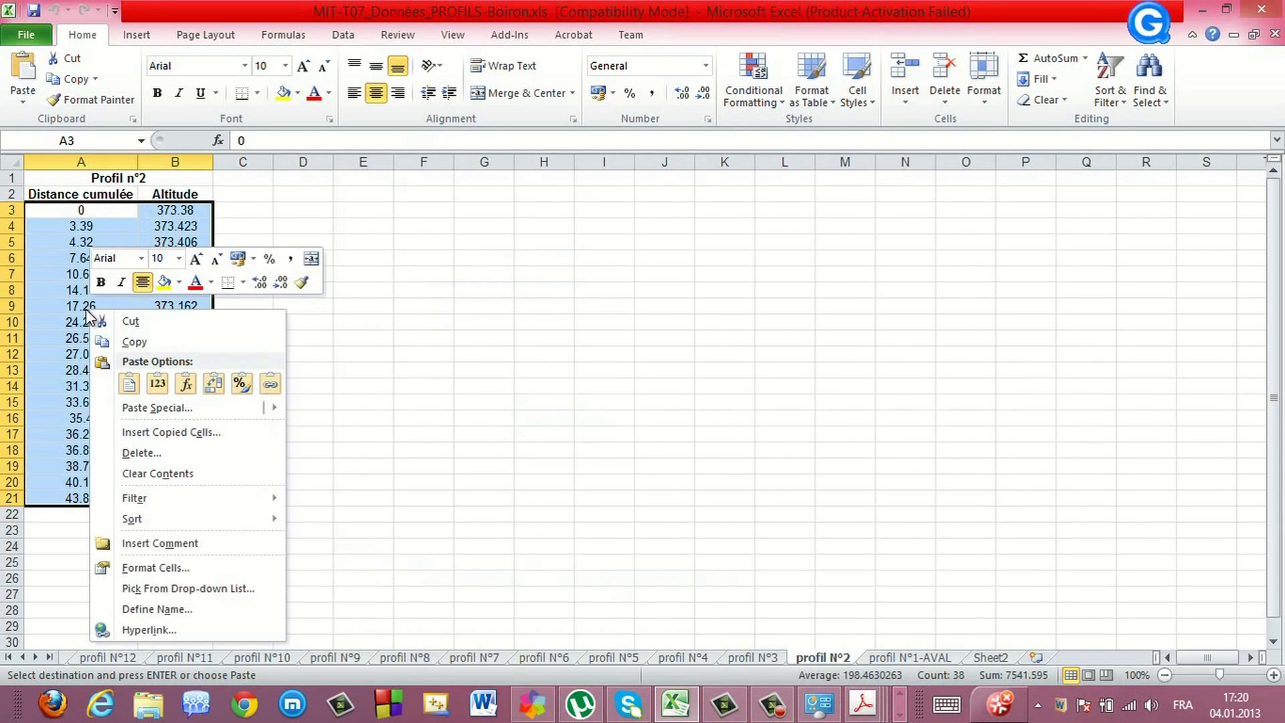
{"action": "left_click", "coordinate": [129, 342]}
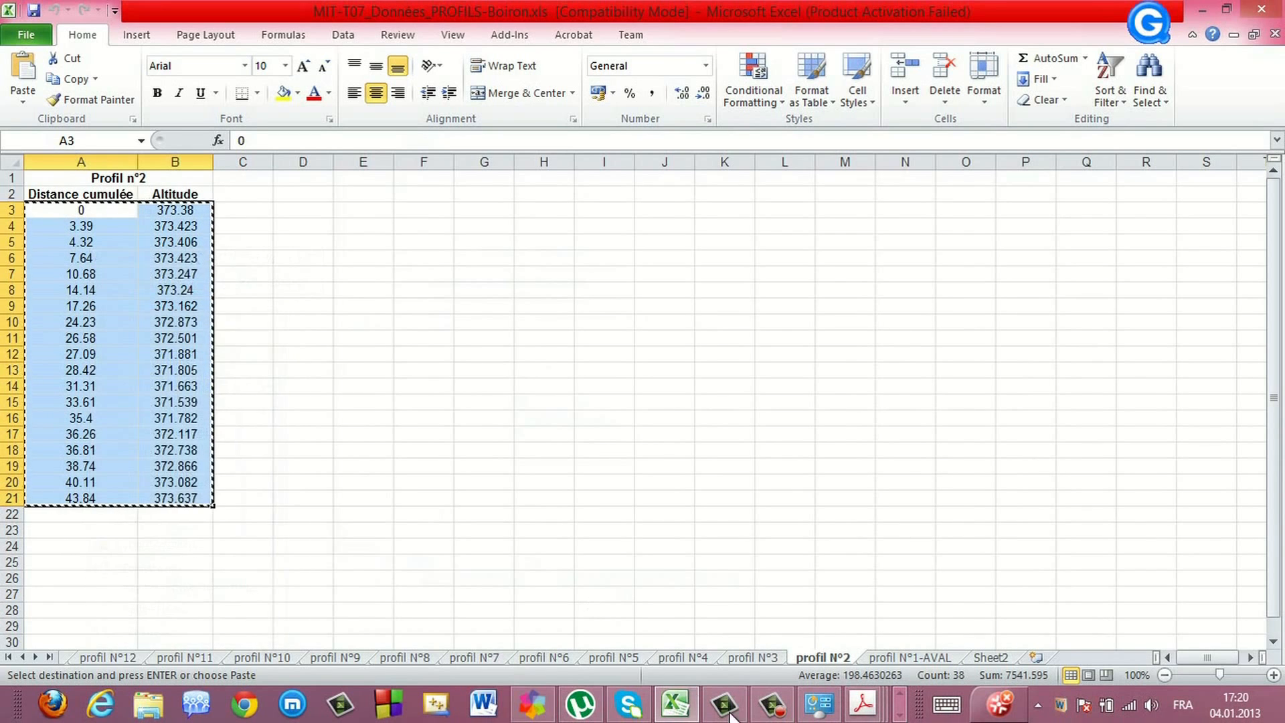
{"action": "left_click", "coordinate": [899, 715]}
{"action": "left_click", "coordinate": [118, 711]}
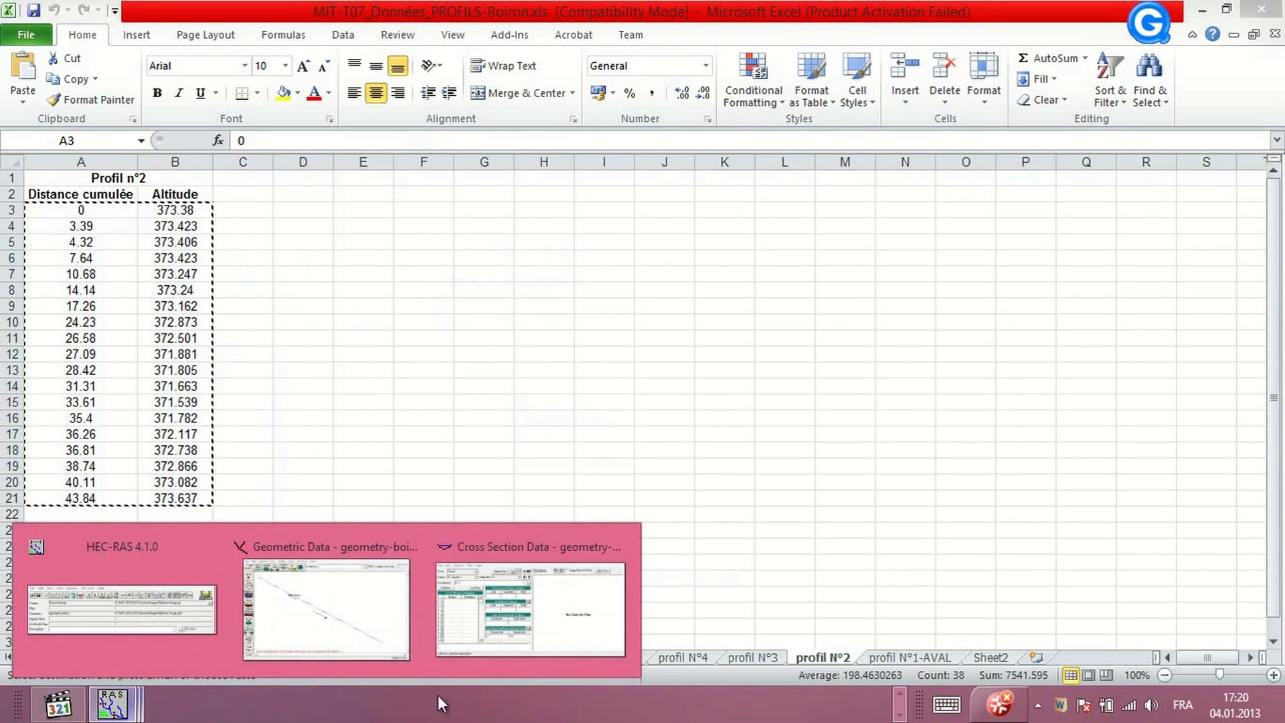
{"action": "left_click", "coordinate": [507, 617]}
{"action": "left_click_drag", "start_coordinate": [342, 322], "coordinate": [426, 329]}
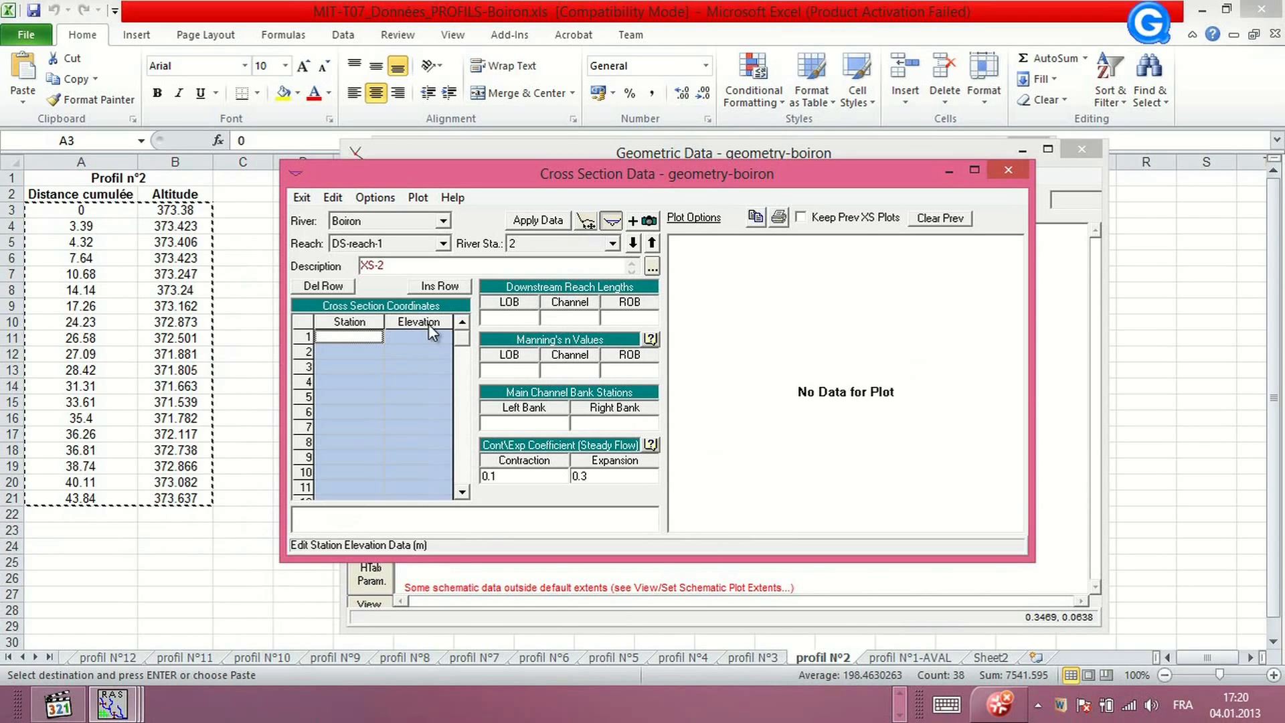
{"action": "key", "text": "ctrl+v"}
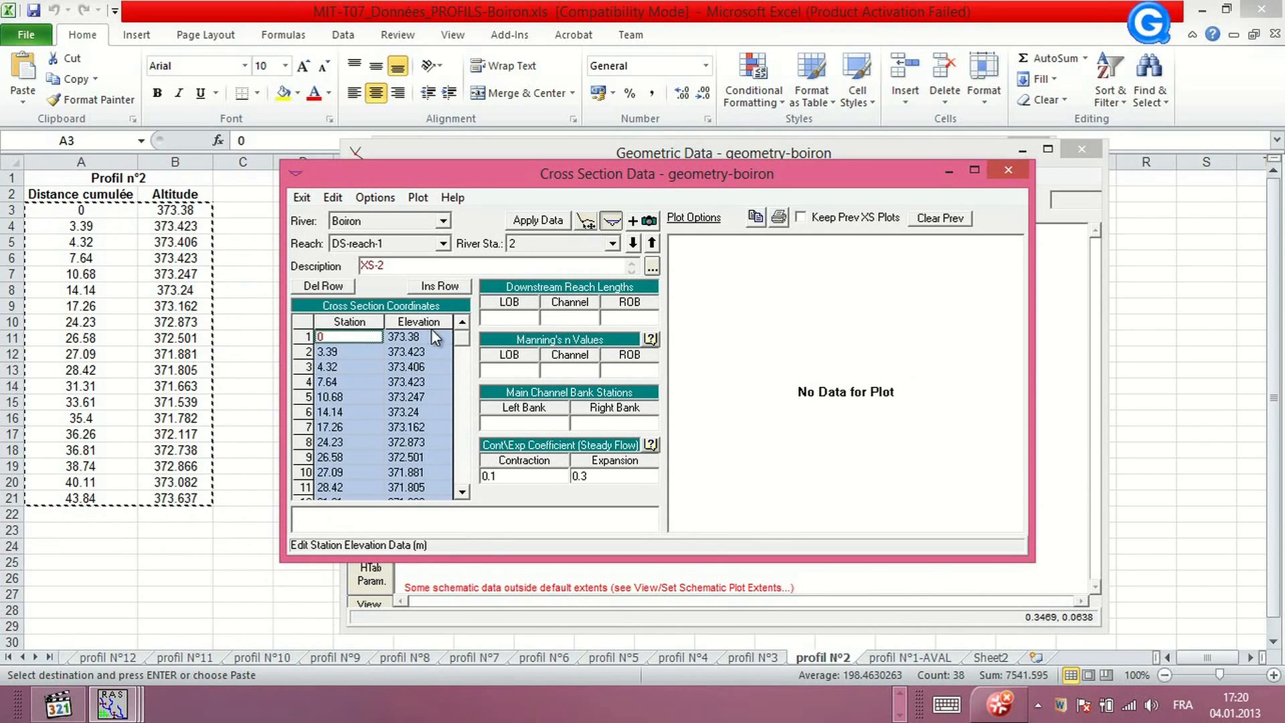
{"action": "left_click", "coordinate": [541, 223]}
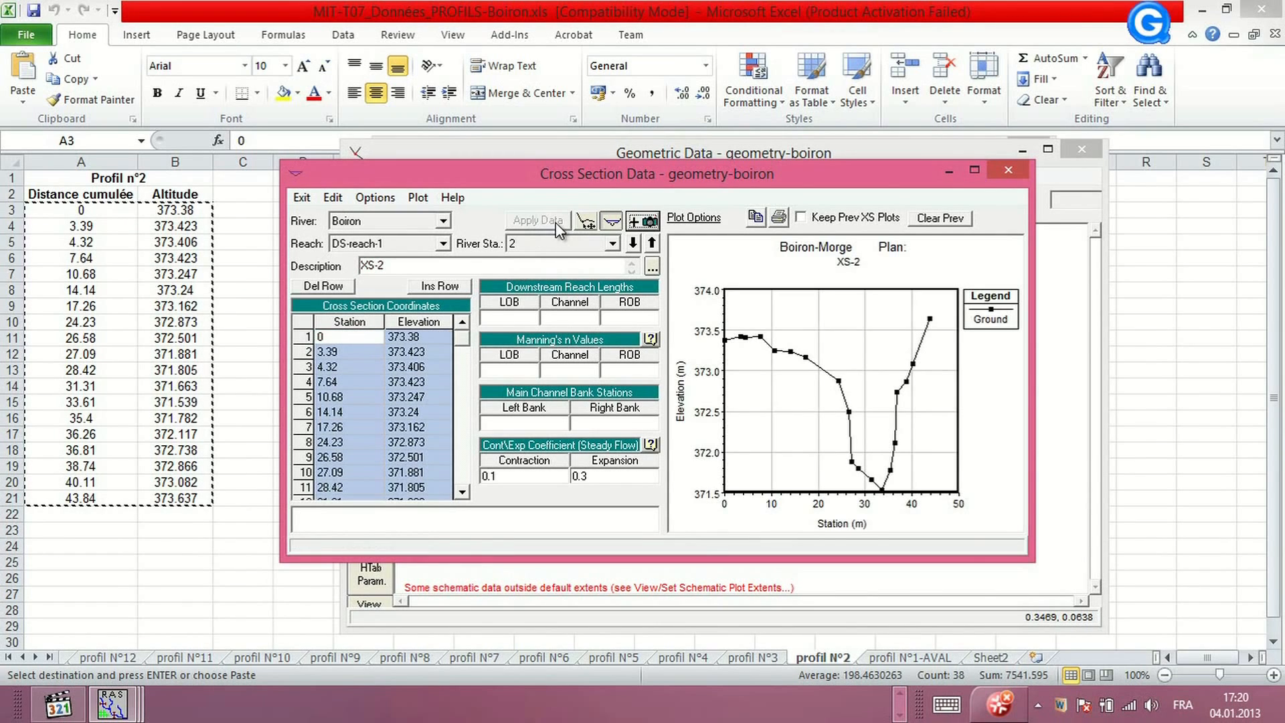
Add a new cross section at river station 3 on DS-reach-1 with the description XS-3
{"action": "left_click", "coordinate": [375, 197]}
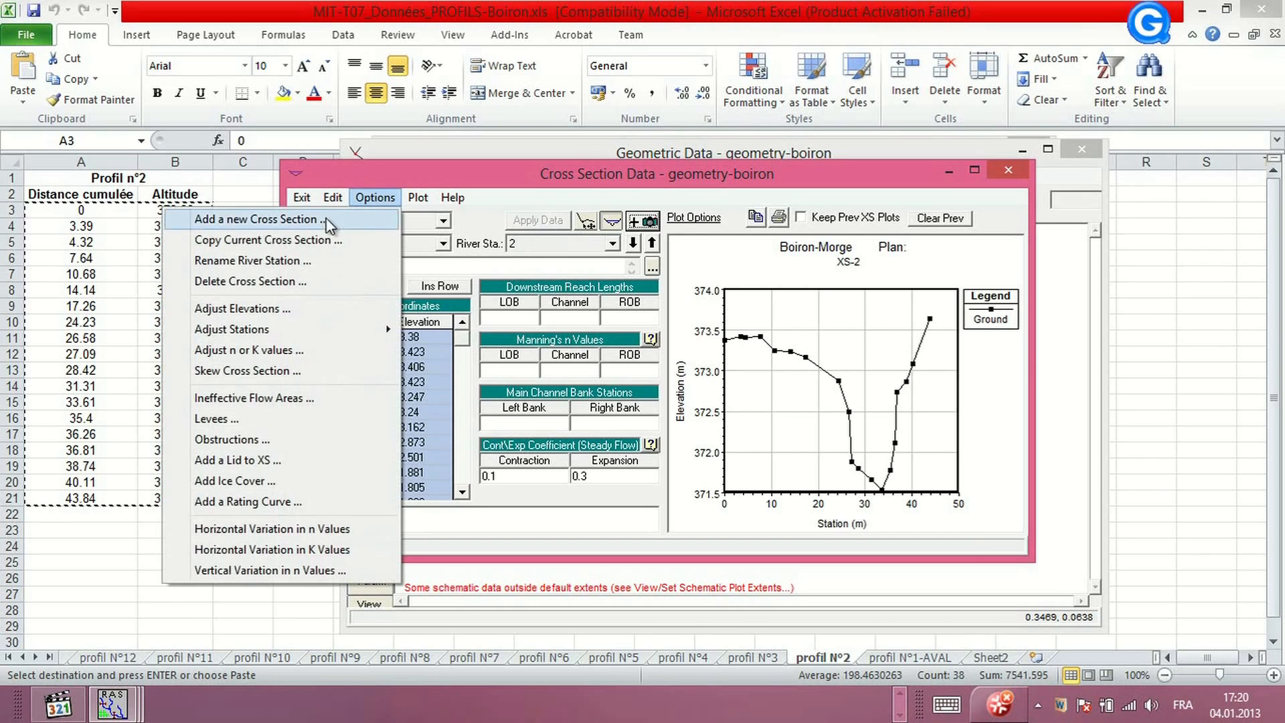
{"action": "left_click", "coordinate": [326, 221]}
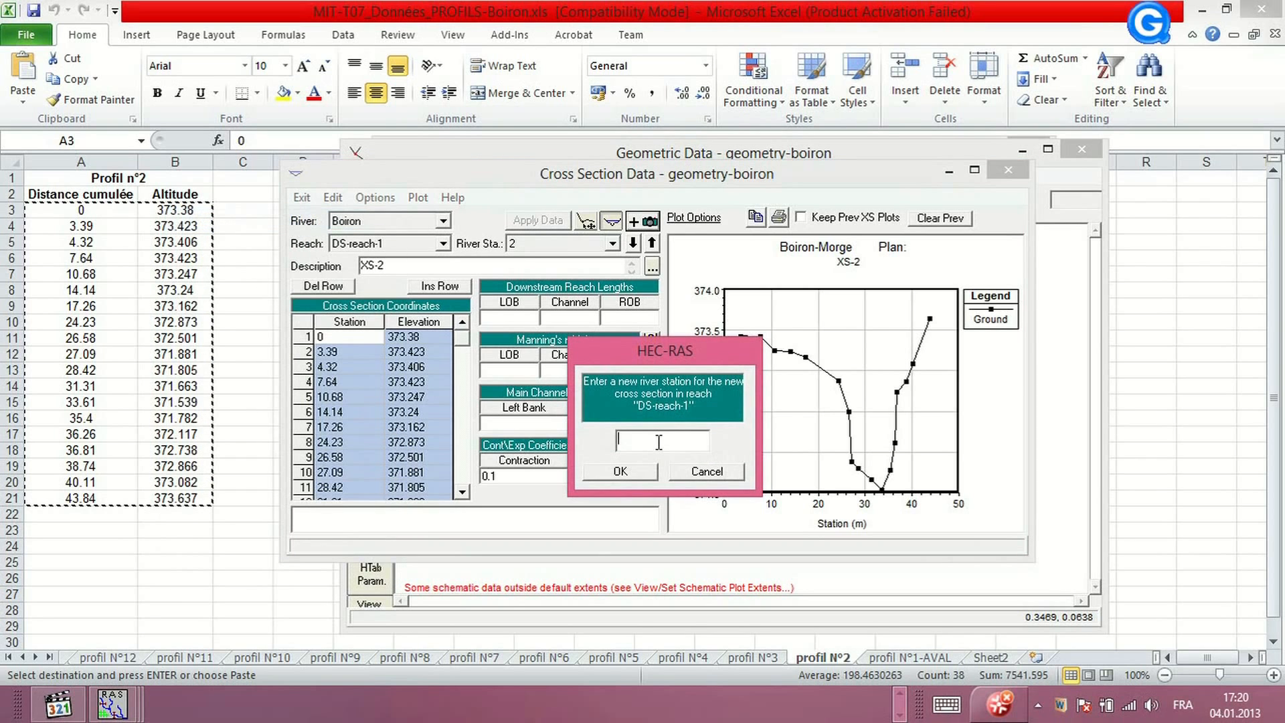
{"action": "type", "text": "3"}
{"action": "left_click", "coordinate": [645, 472]}
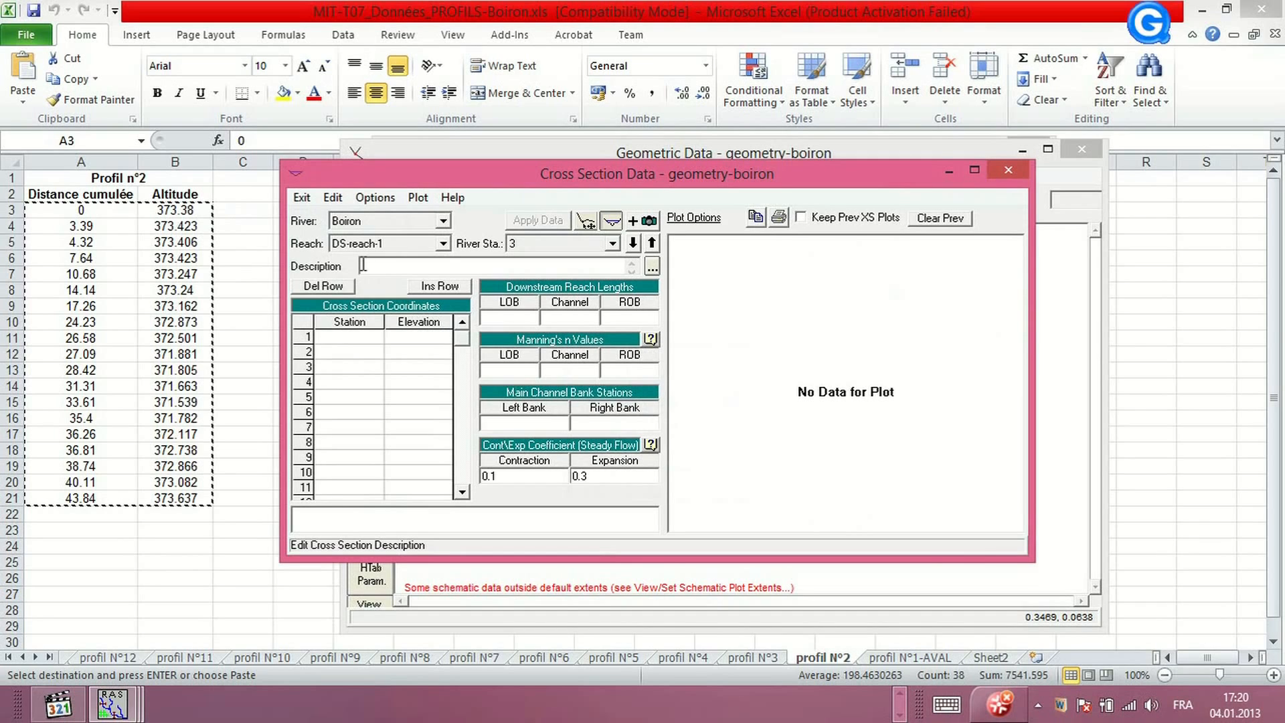
{"action": "type", "text": "XS-3"}
Copy the Profil n°3 distance and altitude values into XS-3's station-elevation table and apply the data
{"action": "left_click", "coordinate": [910, 699]}
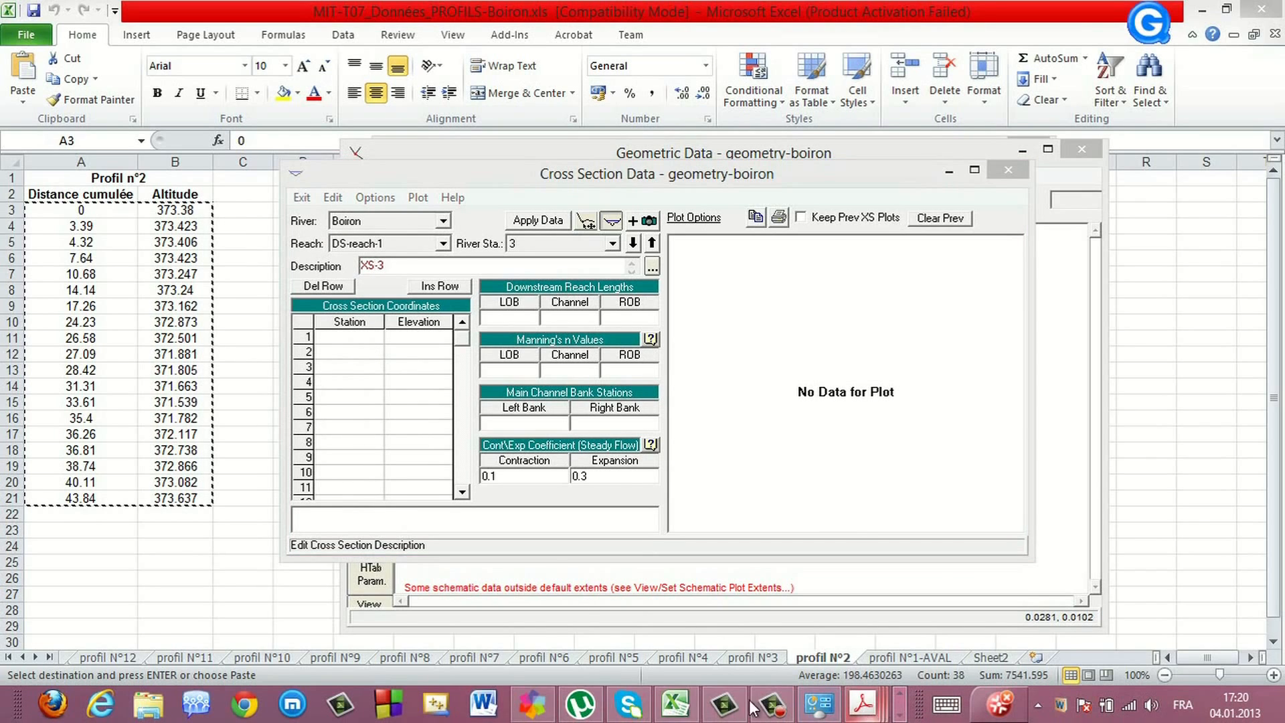
{"action": "left_click", "coordinate": [677, 704]}
{"action": "left_click", "coordinate": [752, 657]}
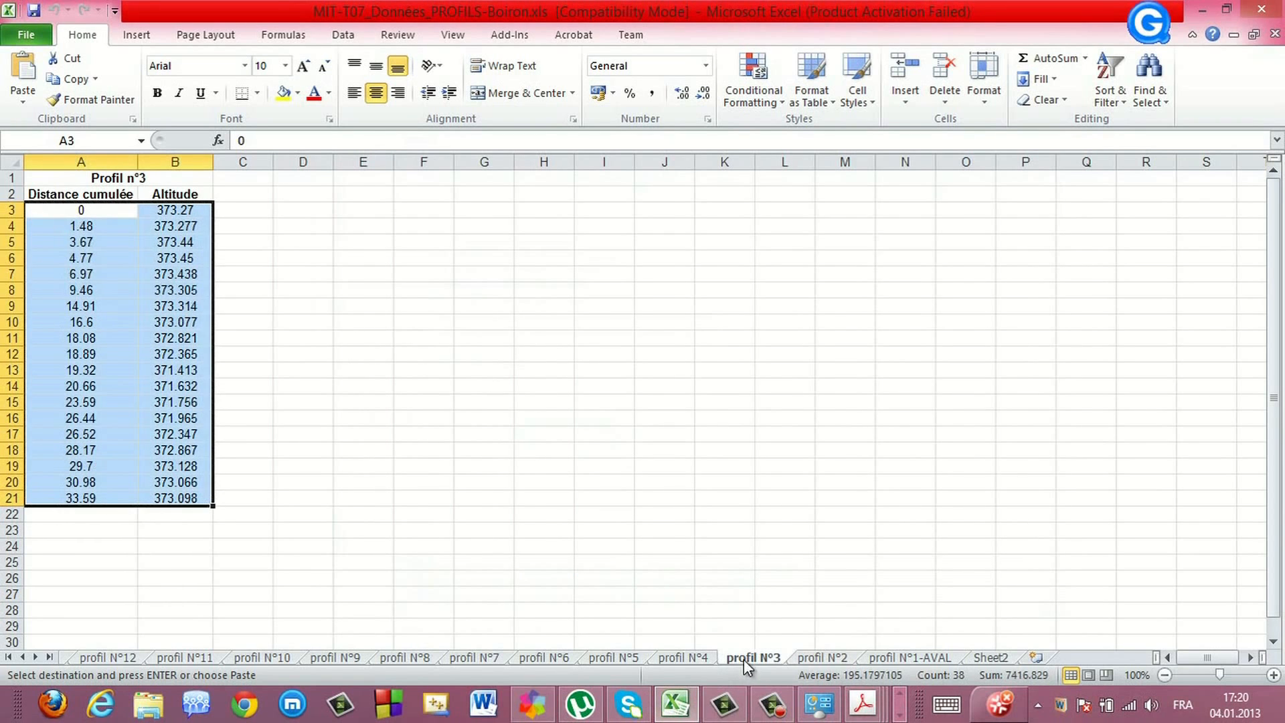
{"action": "right_click", "coordinate": [85, 265]}
{"action": "left_click", "coordinate": [900, 717]}
{"action": "left_click", "coordinate": [115, 705]}
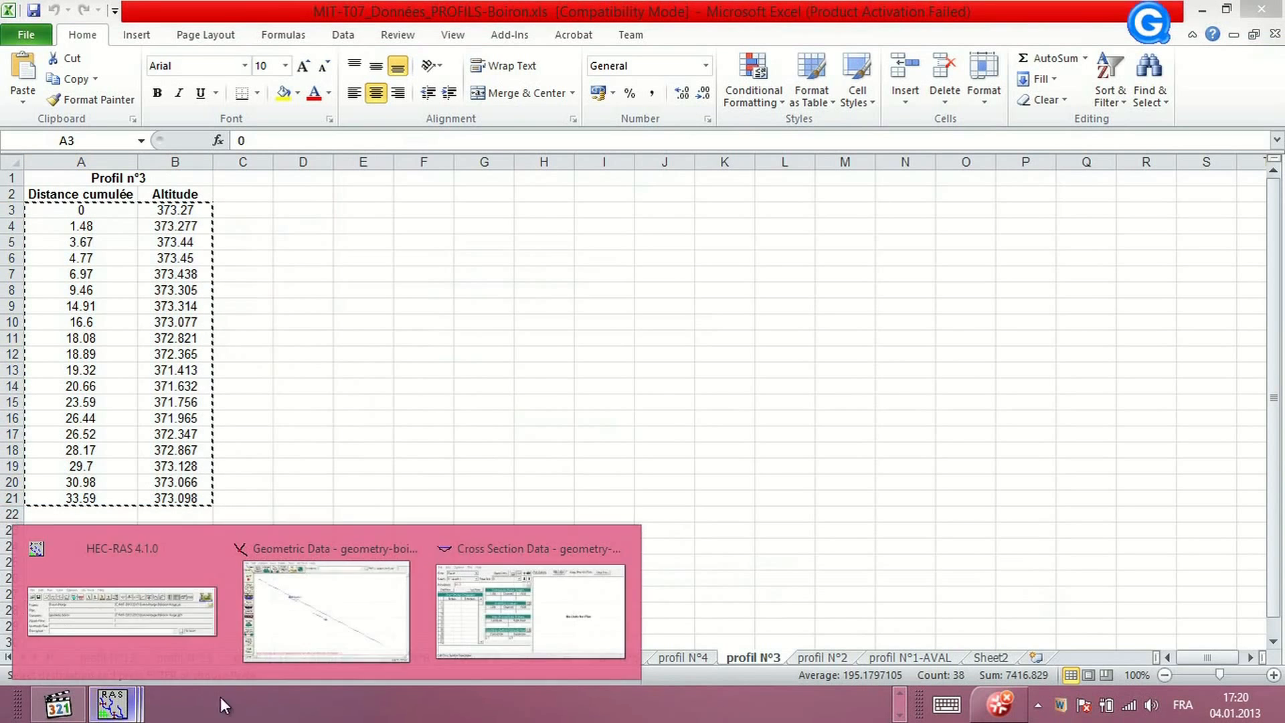
{"action": "left_click", "coordinate": [530, 611]}
{"action": "left_click_drag", "start_coordinate": [358, 325], "coordinate": [414, 327]}
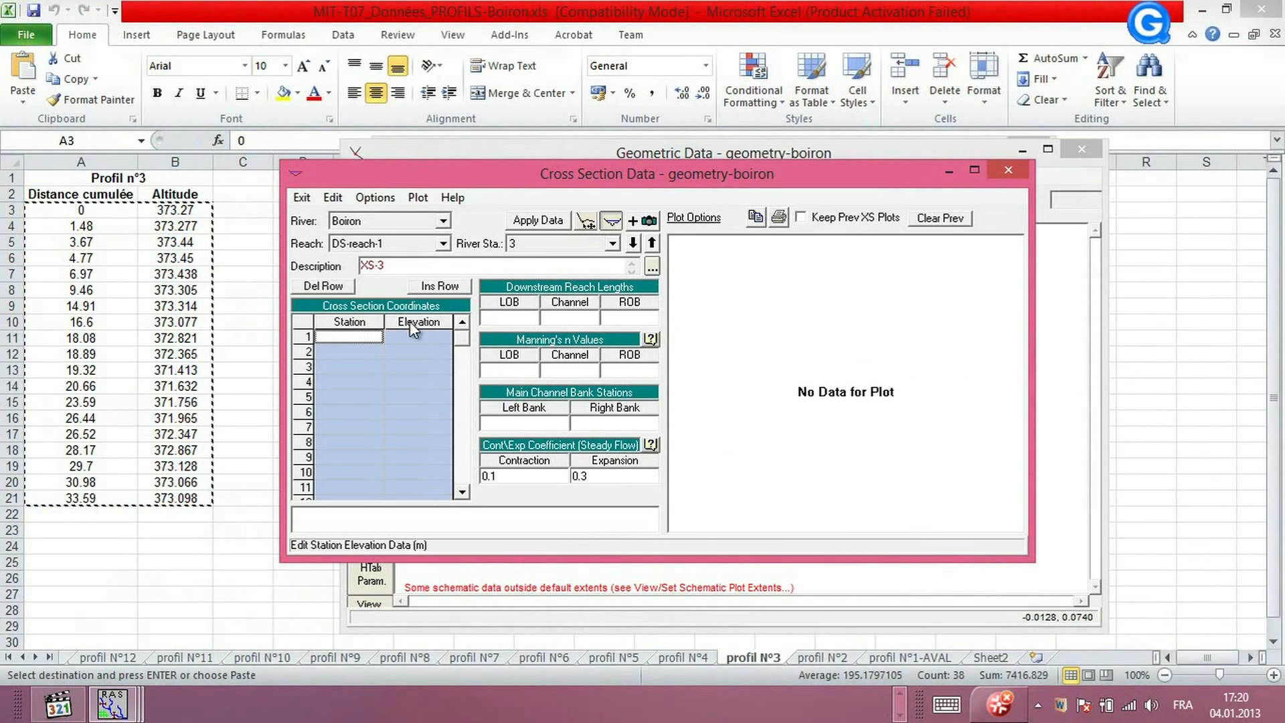
{"action": "key", "text": "ctrl+v"}
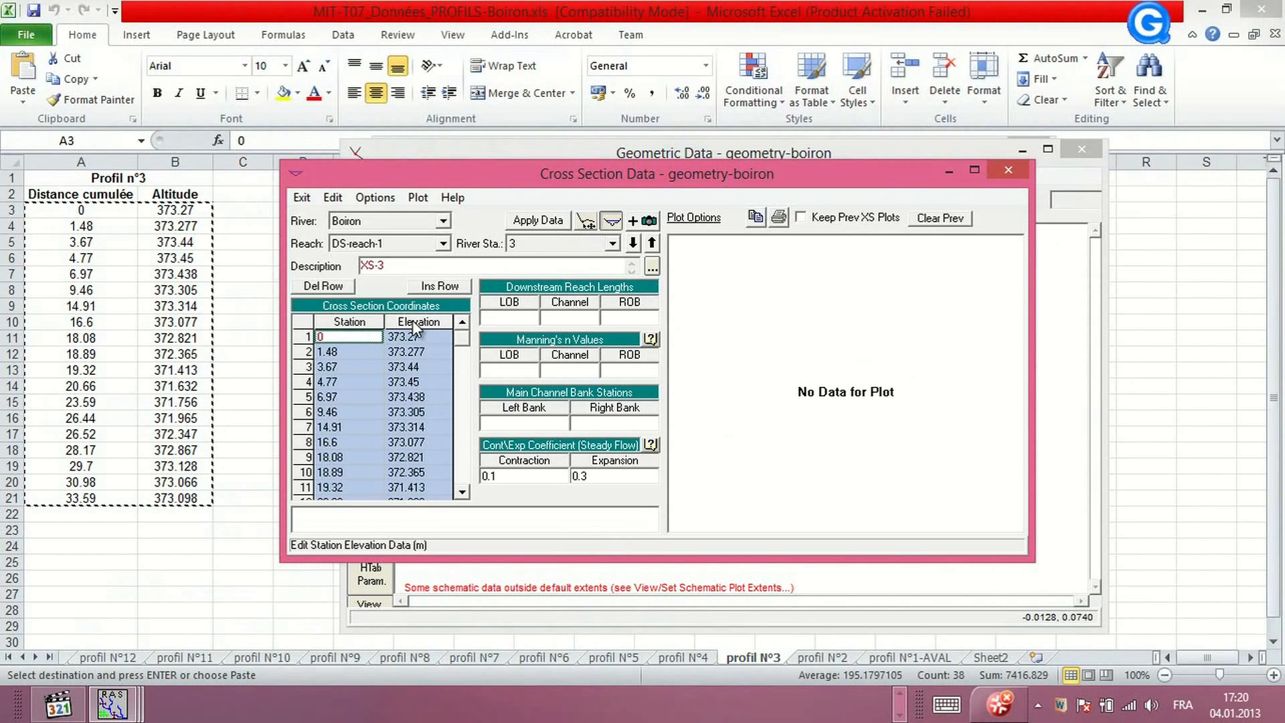
{"action": "left_click", "coordinate": [551, 222]}
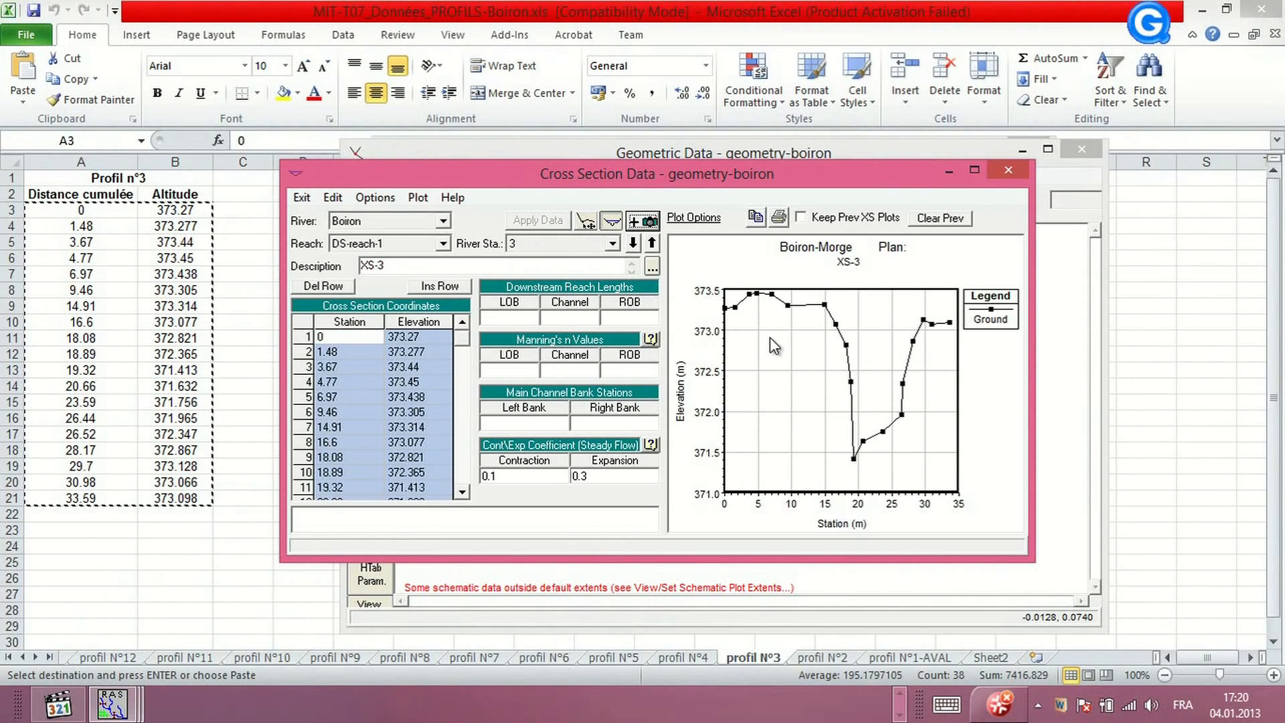
Add a new cross section at river station 4 on DS-reach-1 and enter its description
{"action": "left_click", "coordinate": [385, 198]}
{"action": "left_click", "coordinate": [347, 224]}
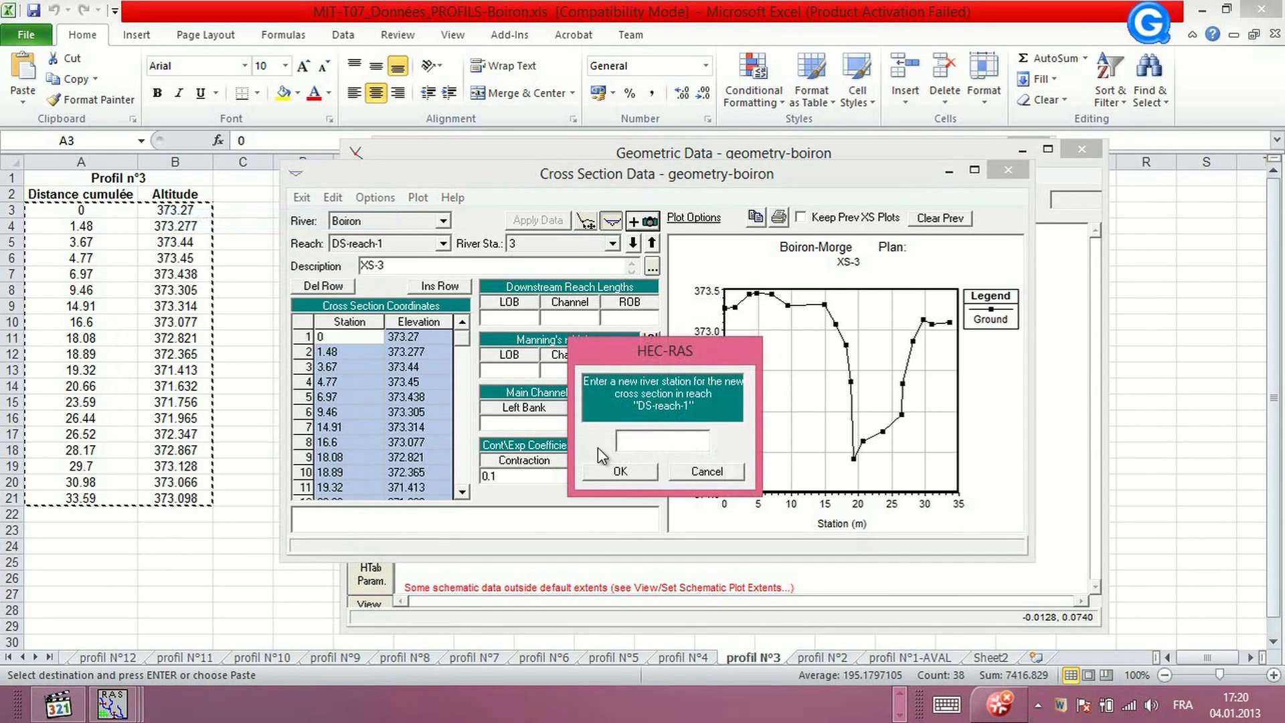
{"action": "type", "text": "4"}
{"action": "left_click", "coordinate": [640, 474]}
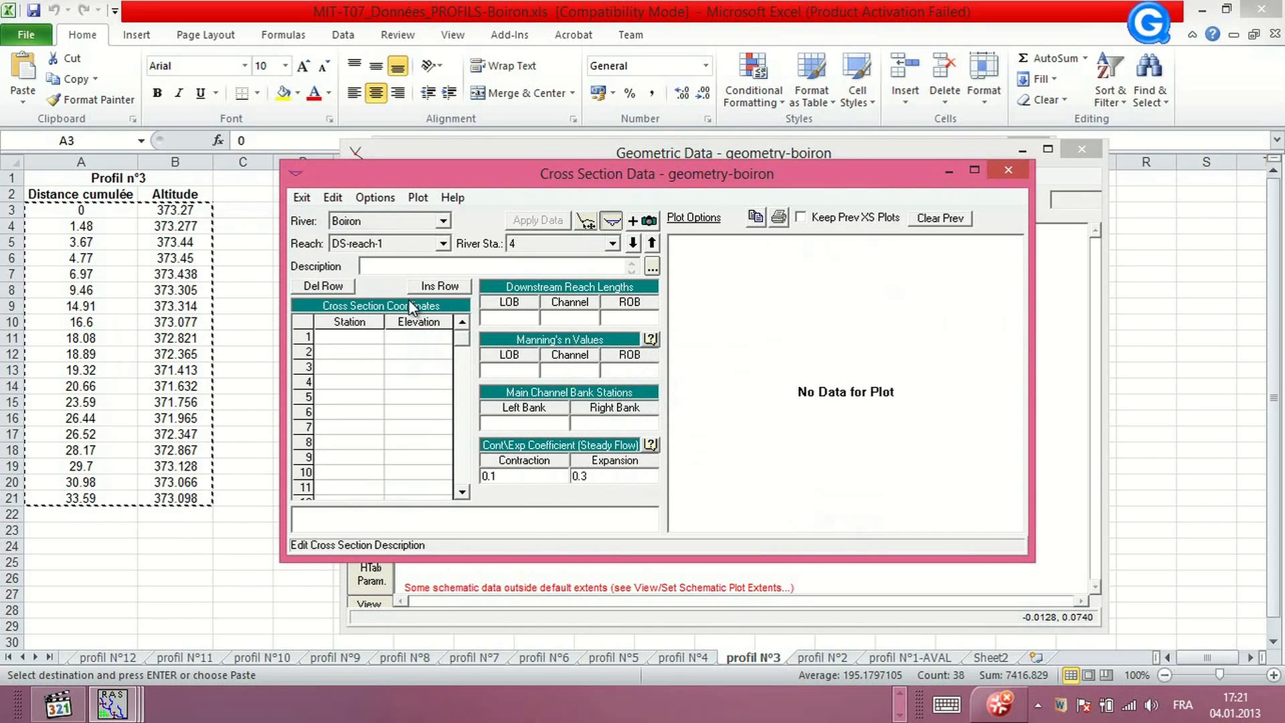
{"action": "type", "text": "XS-4"}
Copy the Profil n°4 distance and altitude values into XS-4's station-elevation table and apply the data
{"action": "left_click", "coordinate": [688, 657]}
{"action": "left_click", "coordinate": [688, 658]}
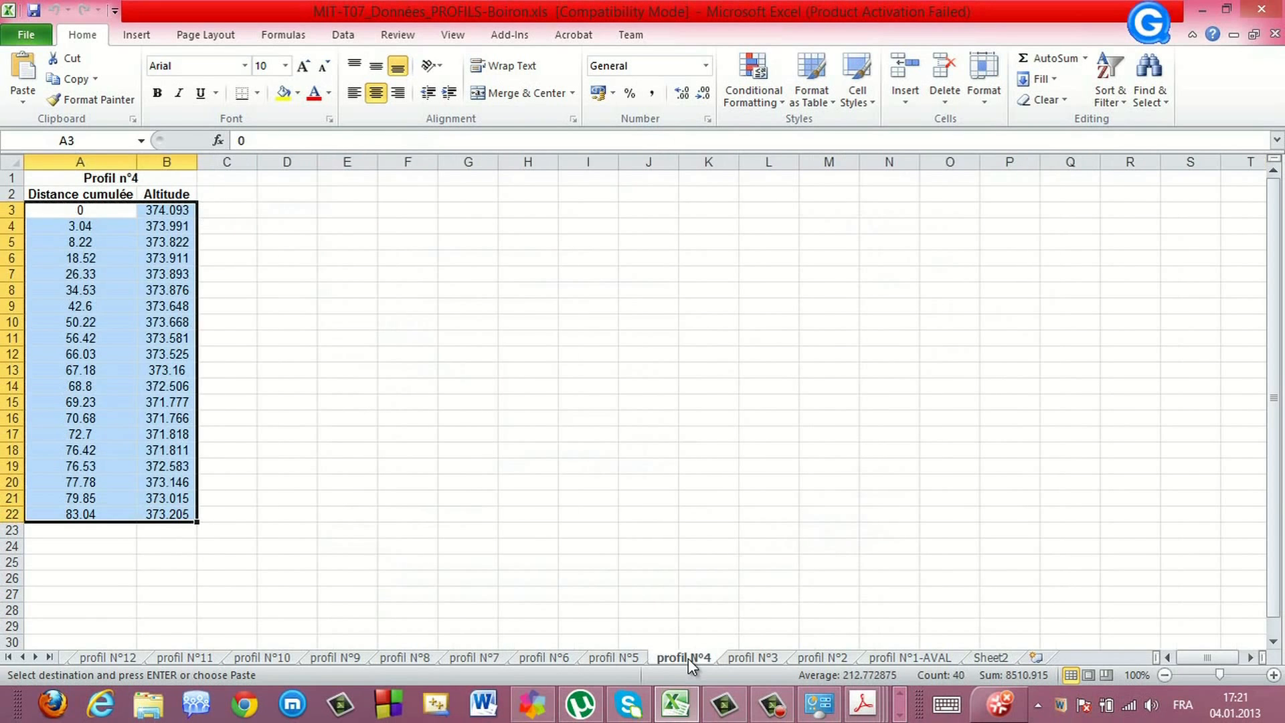
{"action": "right_click", "coordinate": [94, 307]}
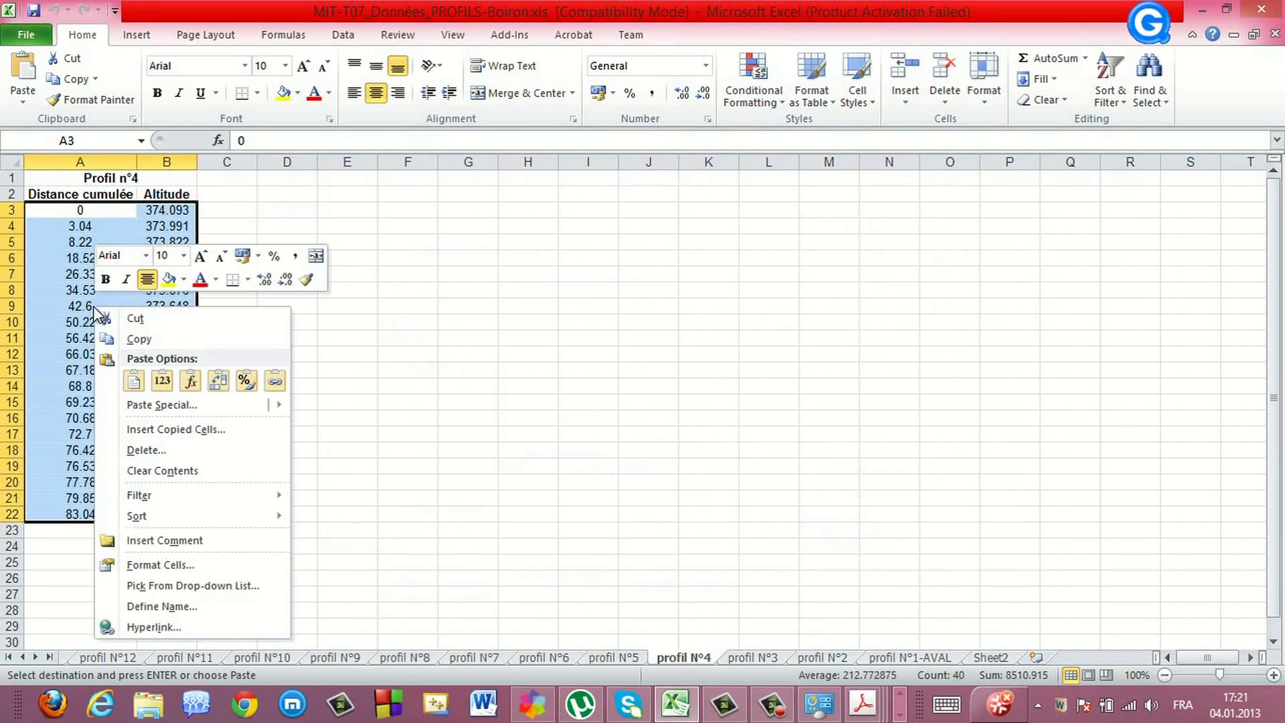
{"action": "left_click", "coordinate": [132, 339]}
{"action": "left_click", "coordinate": [900, 714]}
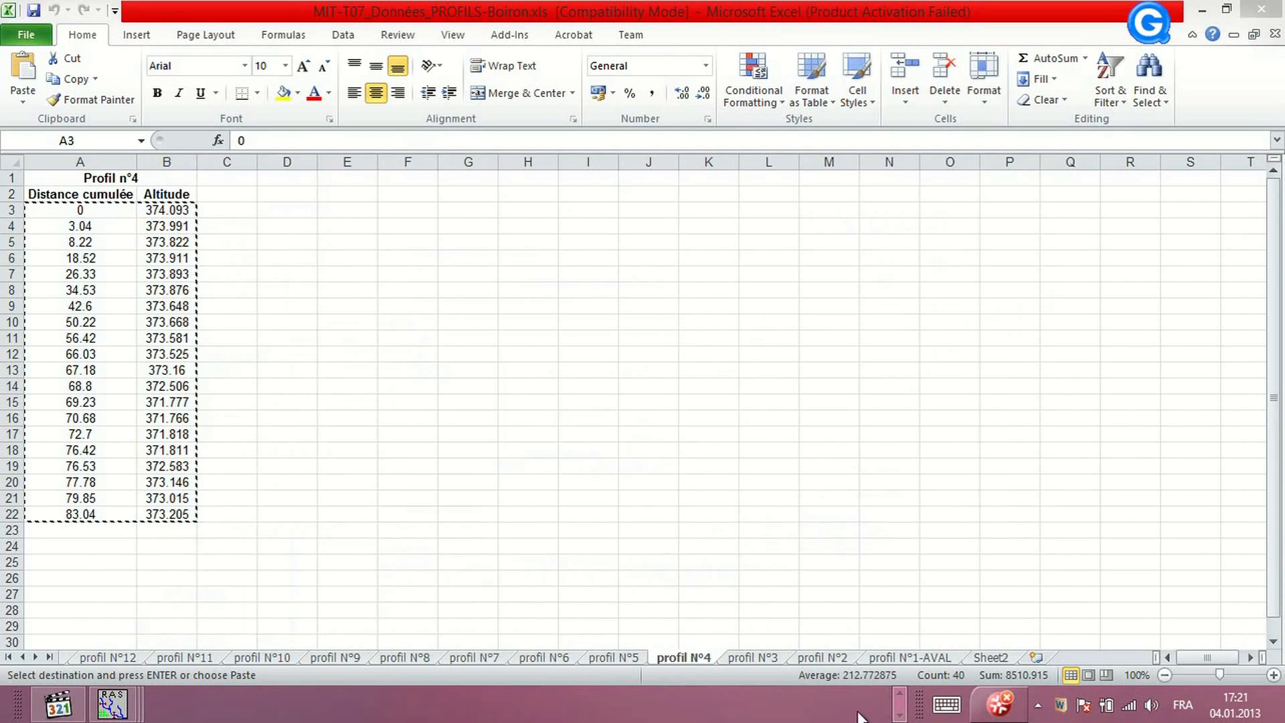
{"action": "mouse_move", "coordinate": [113, 704]}
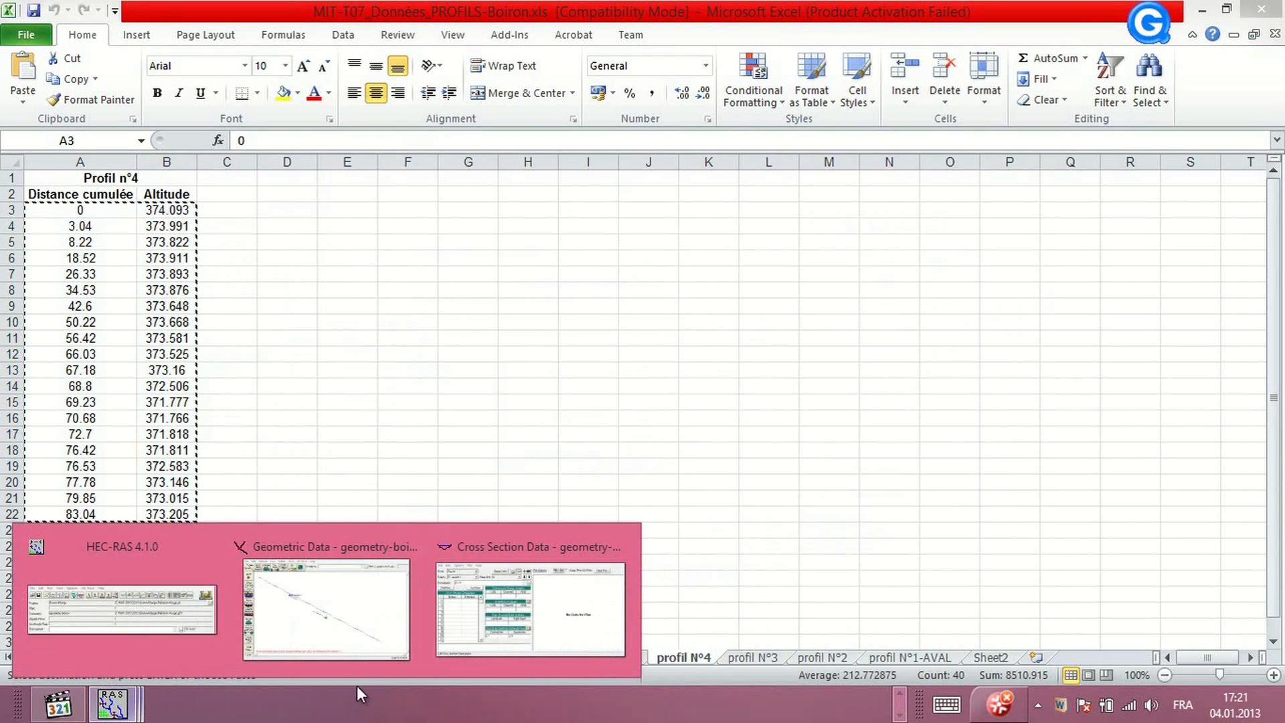
{"action": "left_click", "coordinate": [488, 613]}
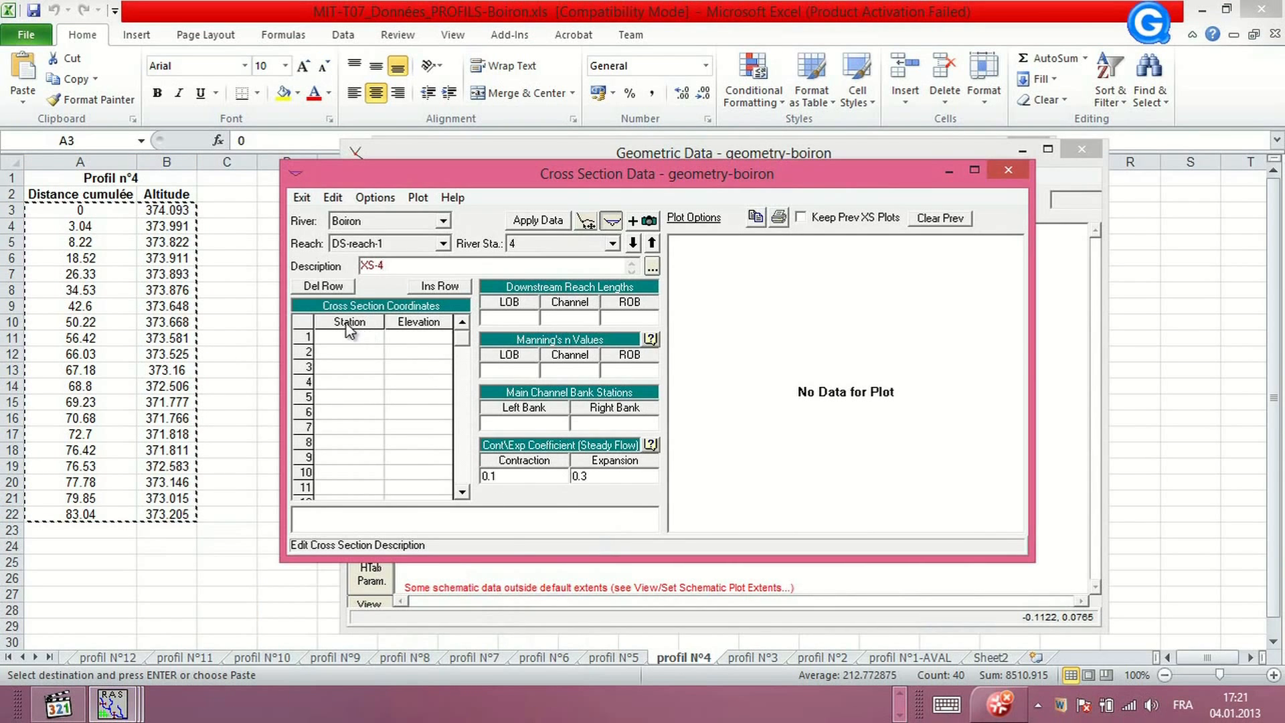
{"action": "left_click_drag", "start_coordinate": [348, 322], "coordinate": [417, 322]}
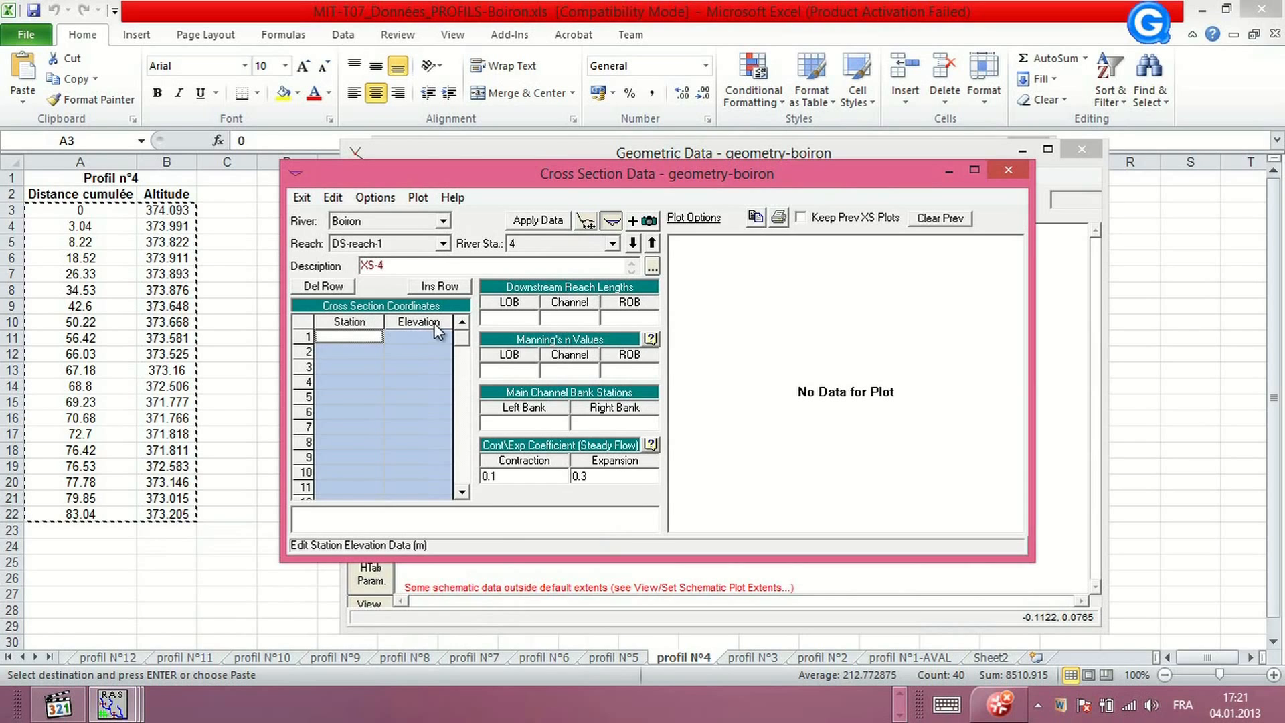
{"action": "key", "text": "ctrl+v"}
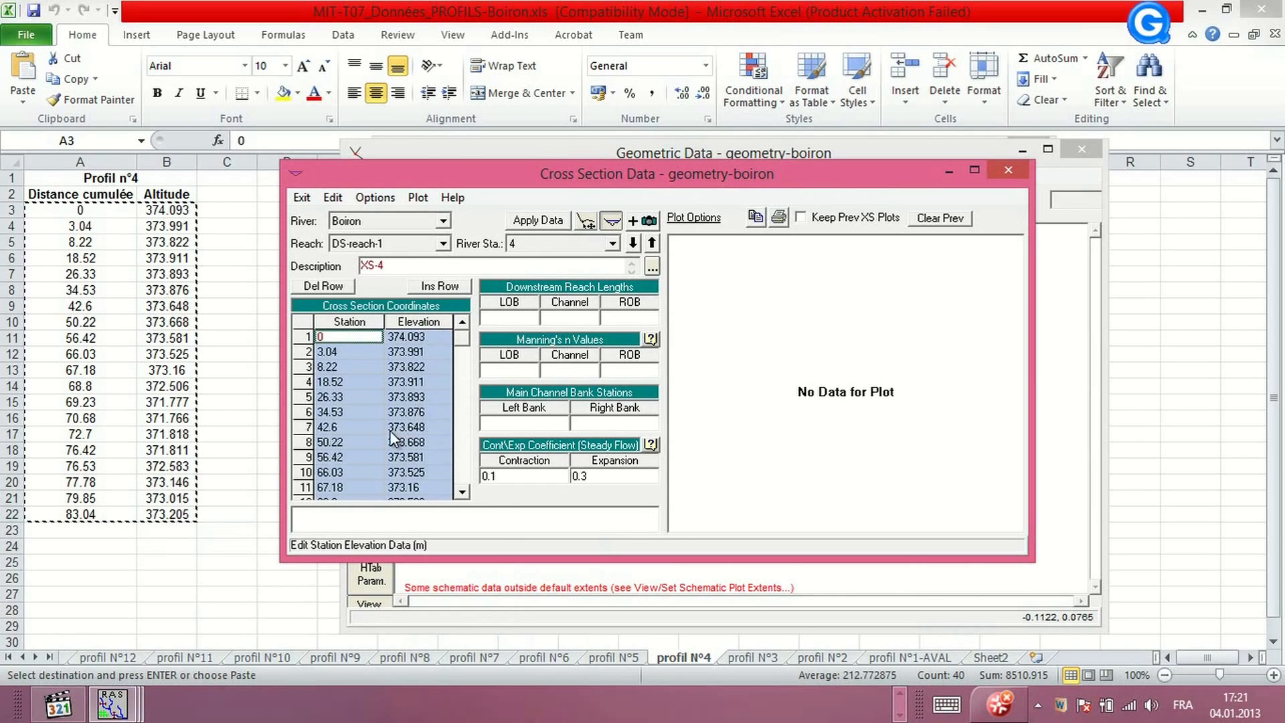
{"action": "left_click", "coordinate": [528, 218]}
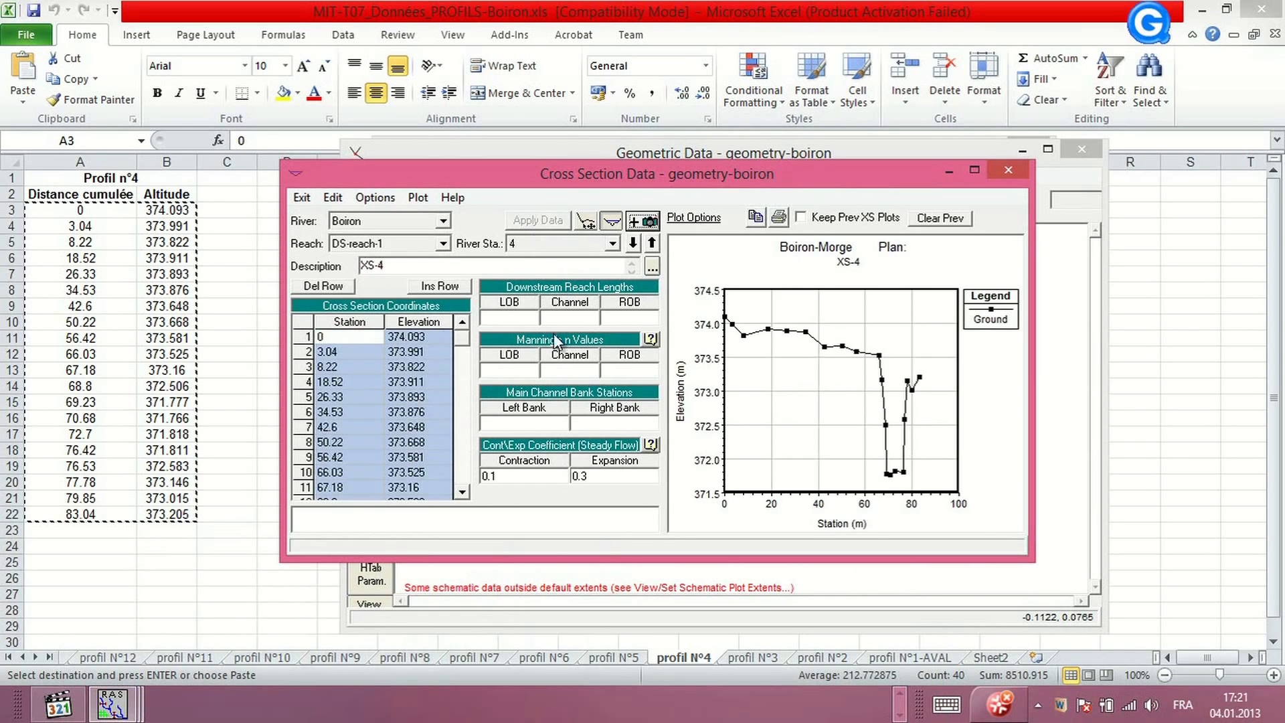
Add a new cross section at river station 5 on DS-reach-1 with the description XS-5
{"action": "left_click", "coordinate": [373, 198]}
{"action": "left_click", "coordinate": [316, 224]}
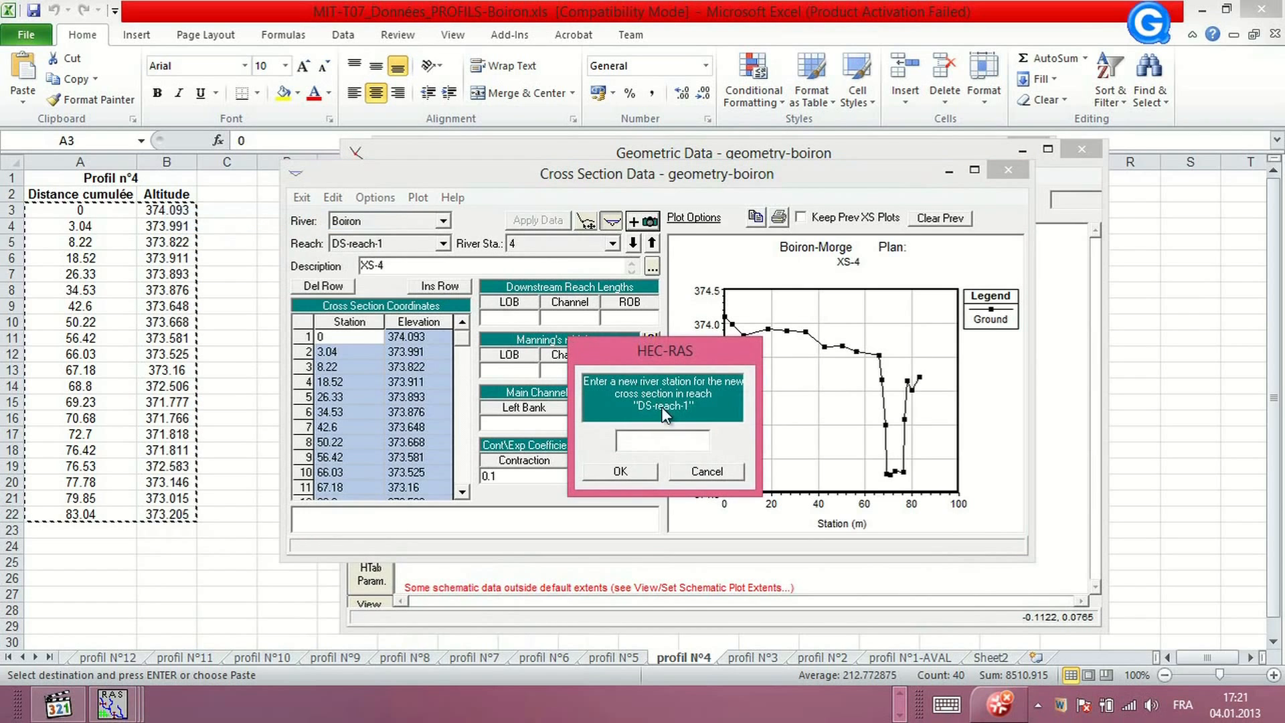
{"action": "type", "text": "5"}
{"action": "left_click", "coordinate": [648, 470]}
{"action": "type", "text": "X"}
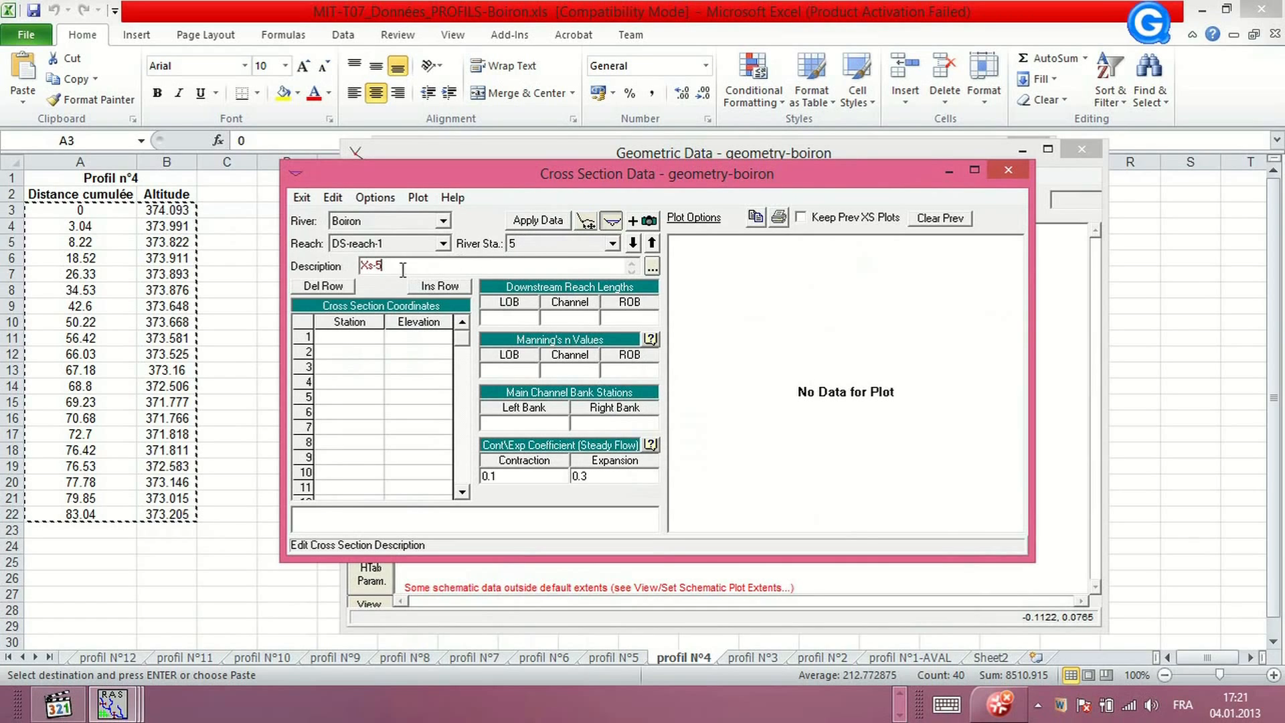
{"action": "type", "text": "s"}
Copy the Profil n°5 distance and altitude values into XS-5's station-elevation table and apply the data
{"action": "left_click", "coordinate": [609, 656]}
{"action": "left_click", "coordinate": [612, 657]}
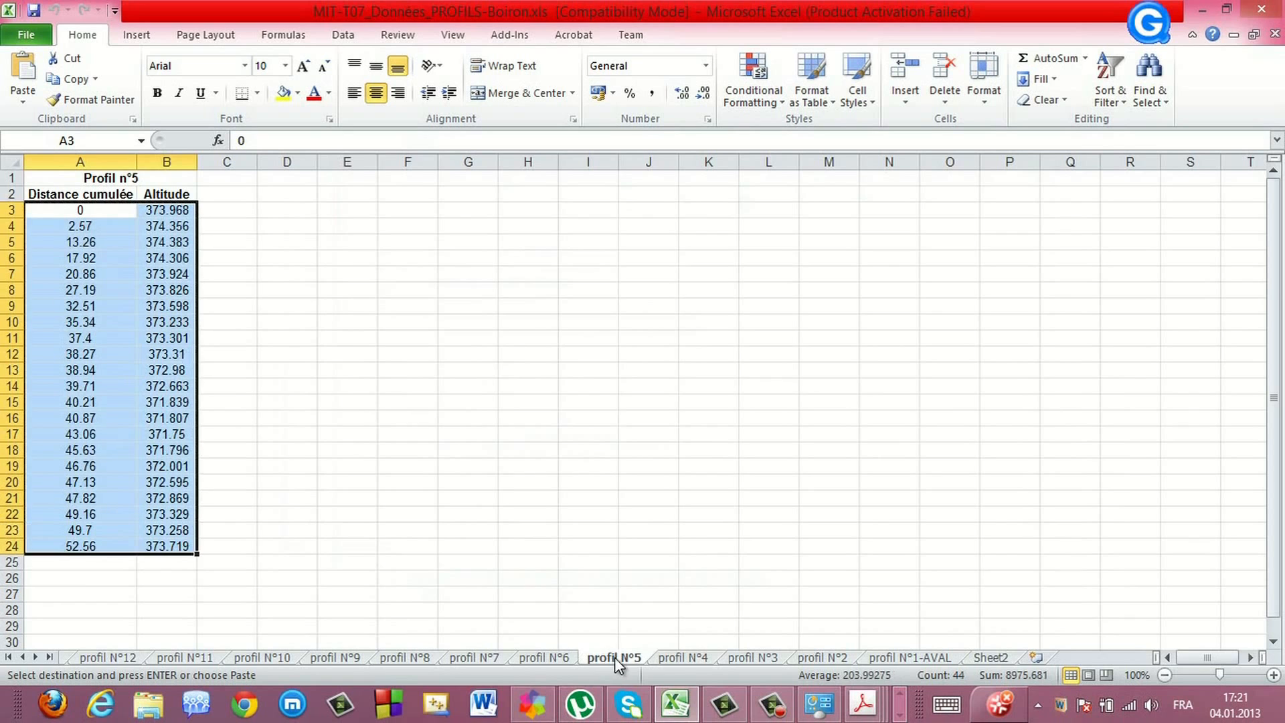
{"action": "right_click", "coordinate": [83, 337]}
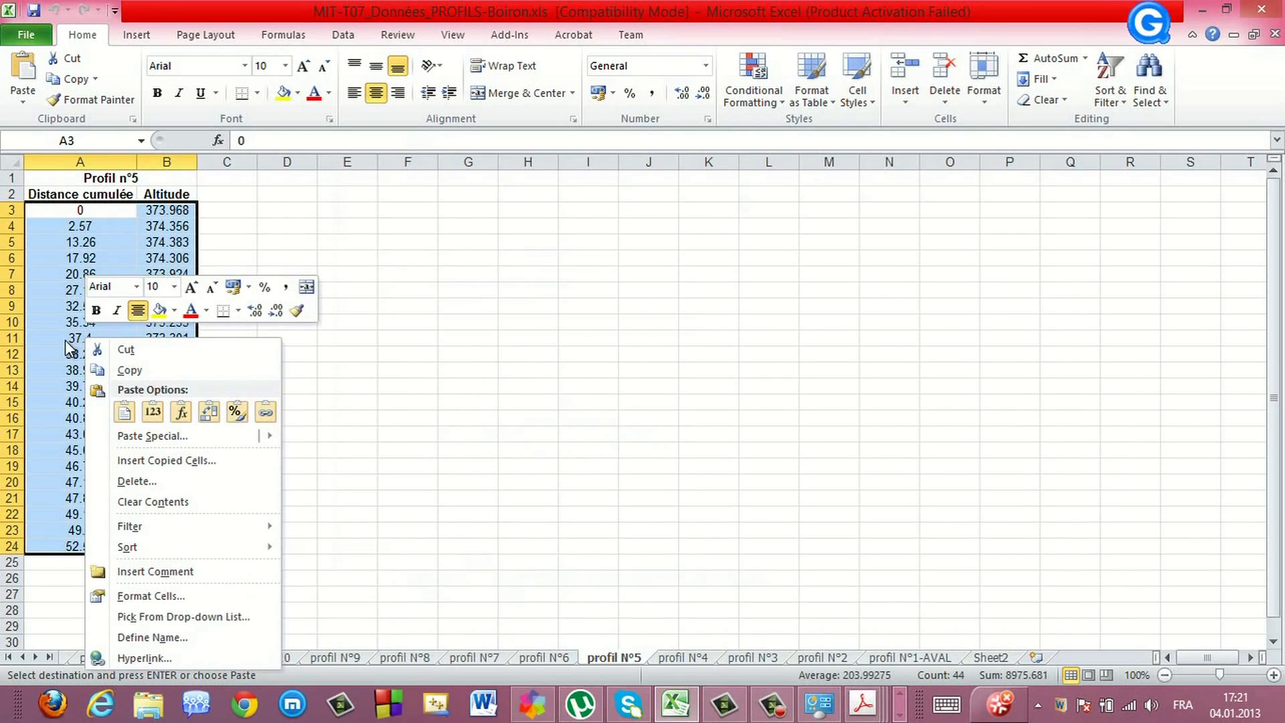
{"action": "left_click", "coordinate": [127, 369]}
{"action": "left_click", "coordinate": [899, 717]}
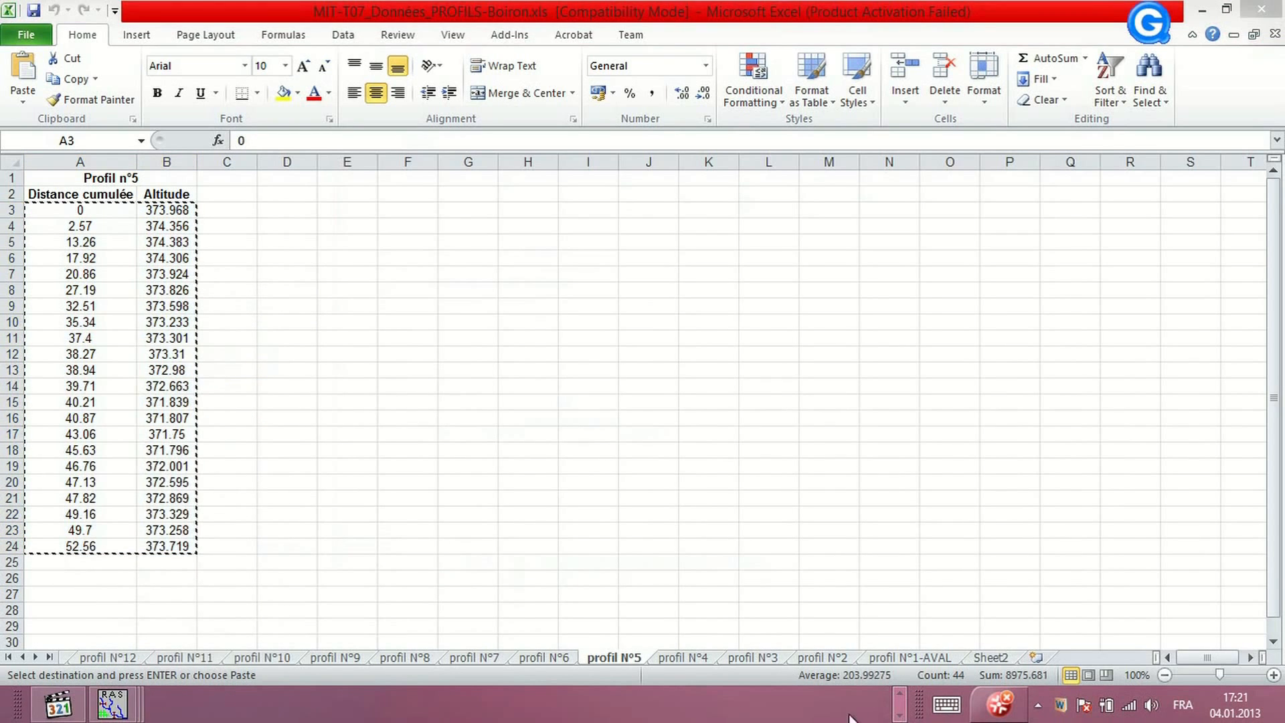
{"action": "left_click", "coordinate": [124, 709]}
{"action": "left_click", "coordinate": [479, 644]}
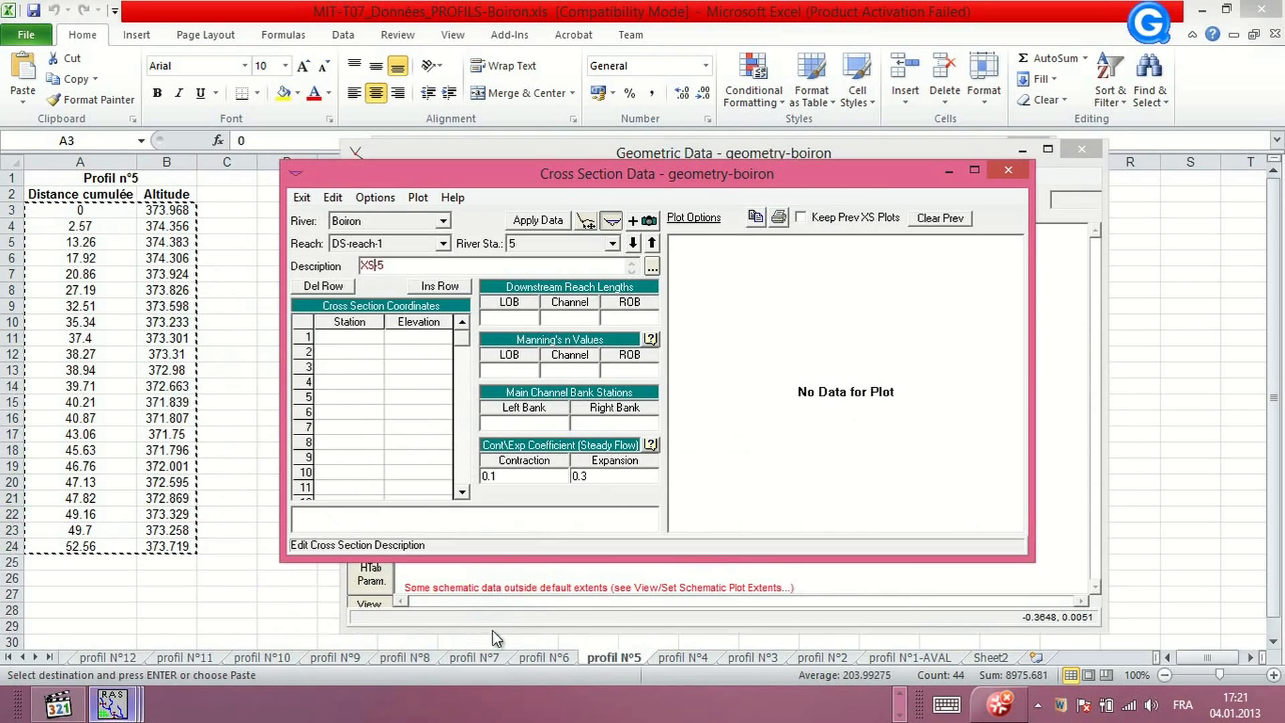
{"action": "left_click_drag", "start_coordinate": [343, 323], "coordinate": [408, 320]}
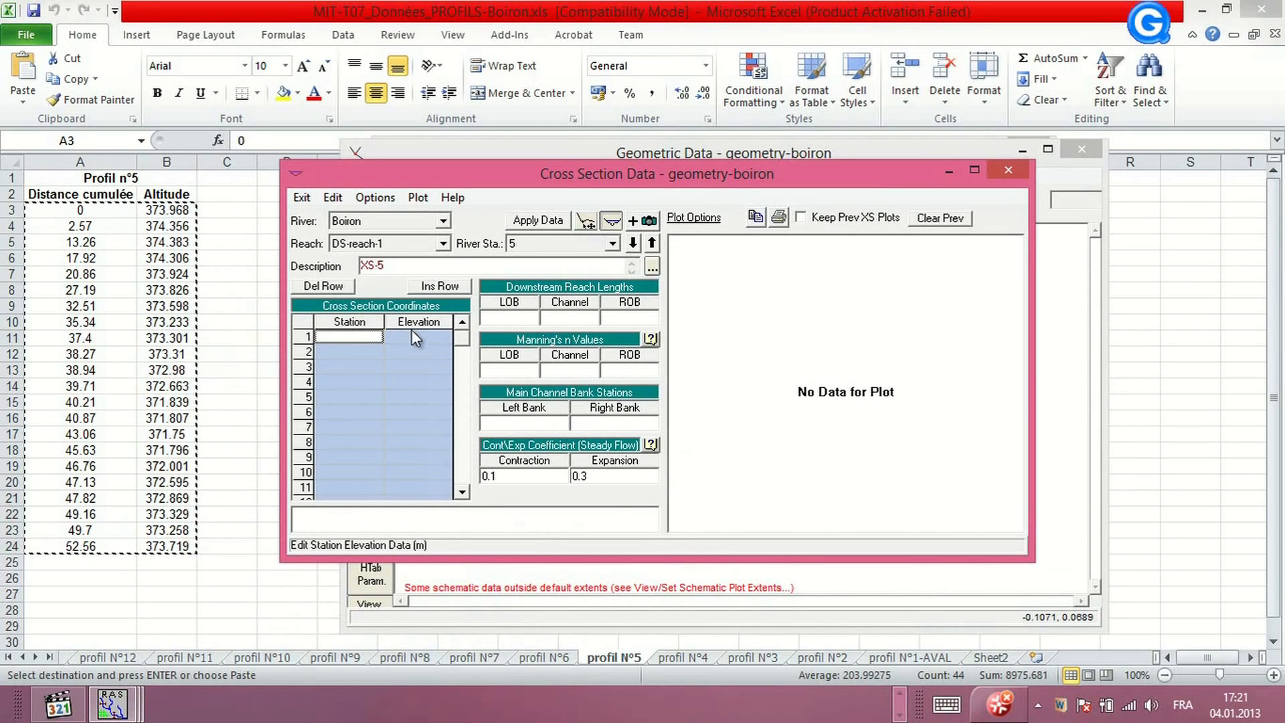
{"action": "key", "text": "ctrl+v"}
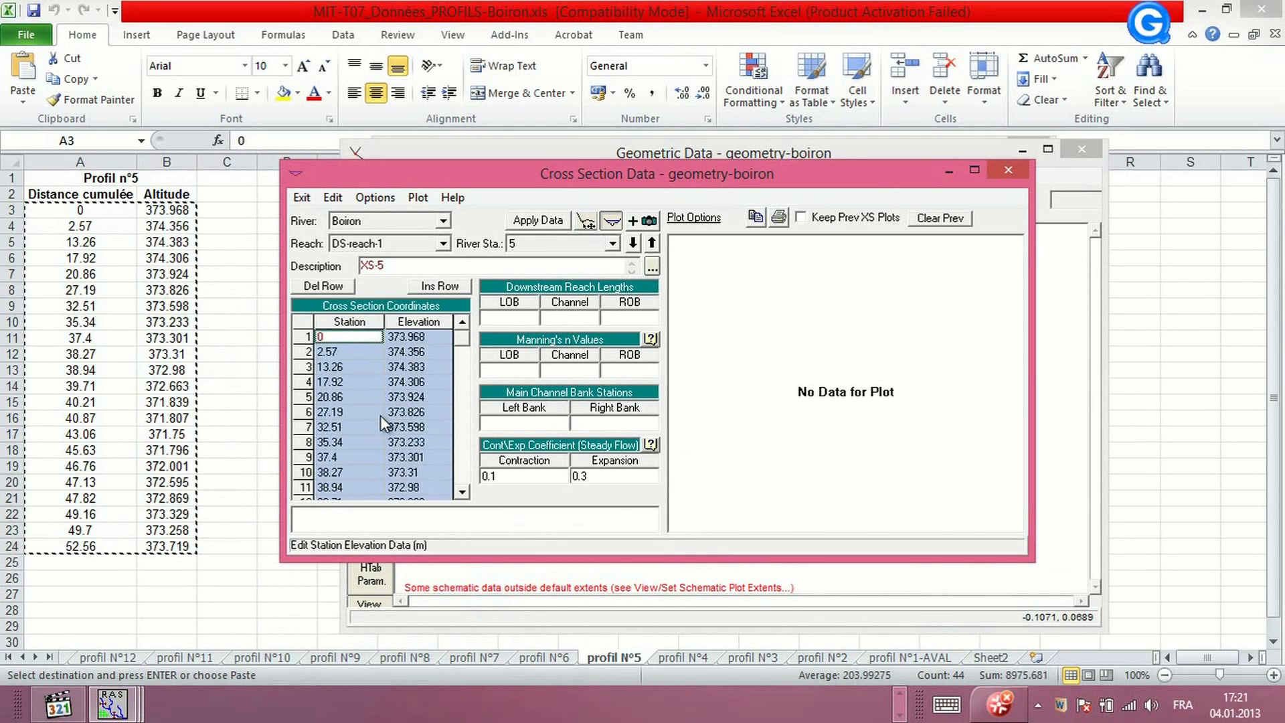
{"action": "left_click", "coordinate": [549, 220]}
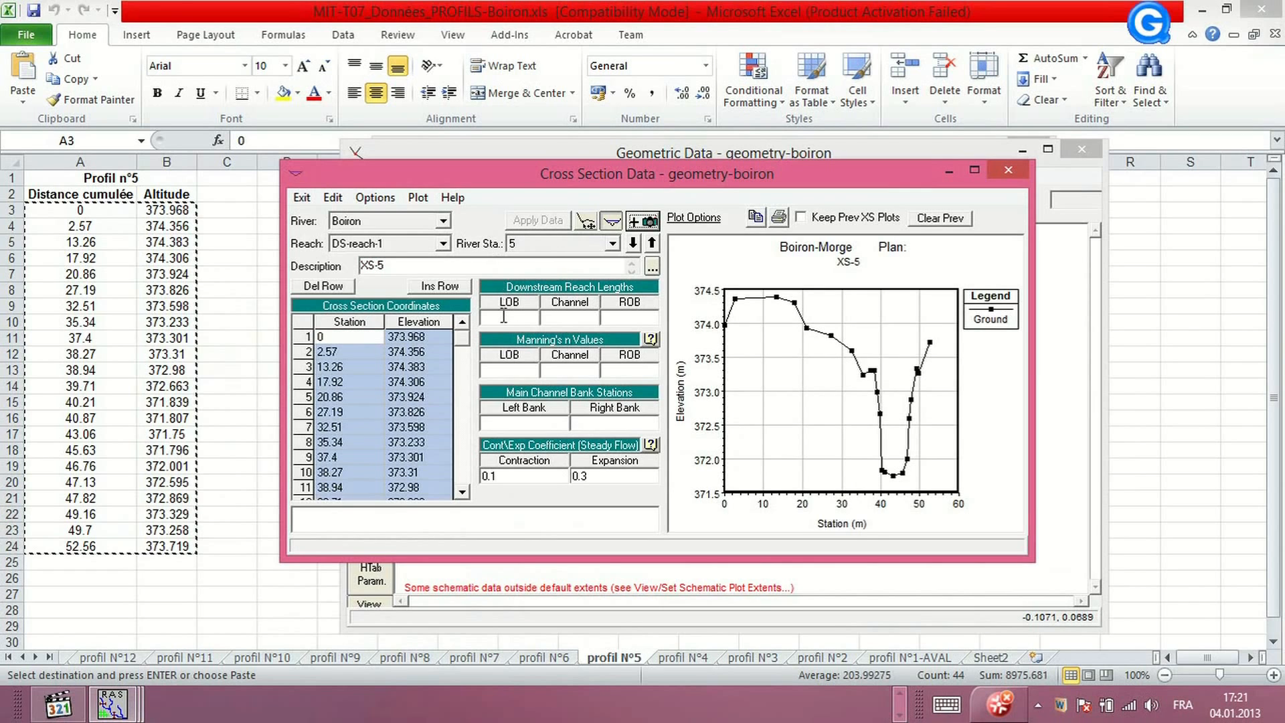
Add a new cross section at river station 6 on DS-reach-1 with the description XS
{"action": "left_click", "coordinate": [376, 197]}
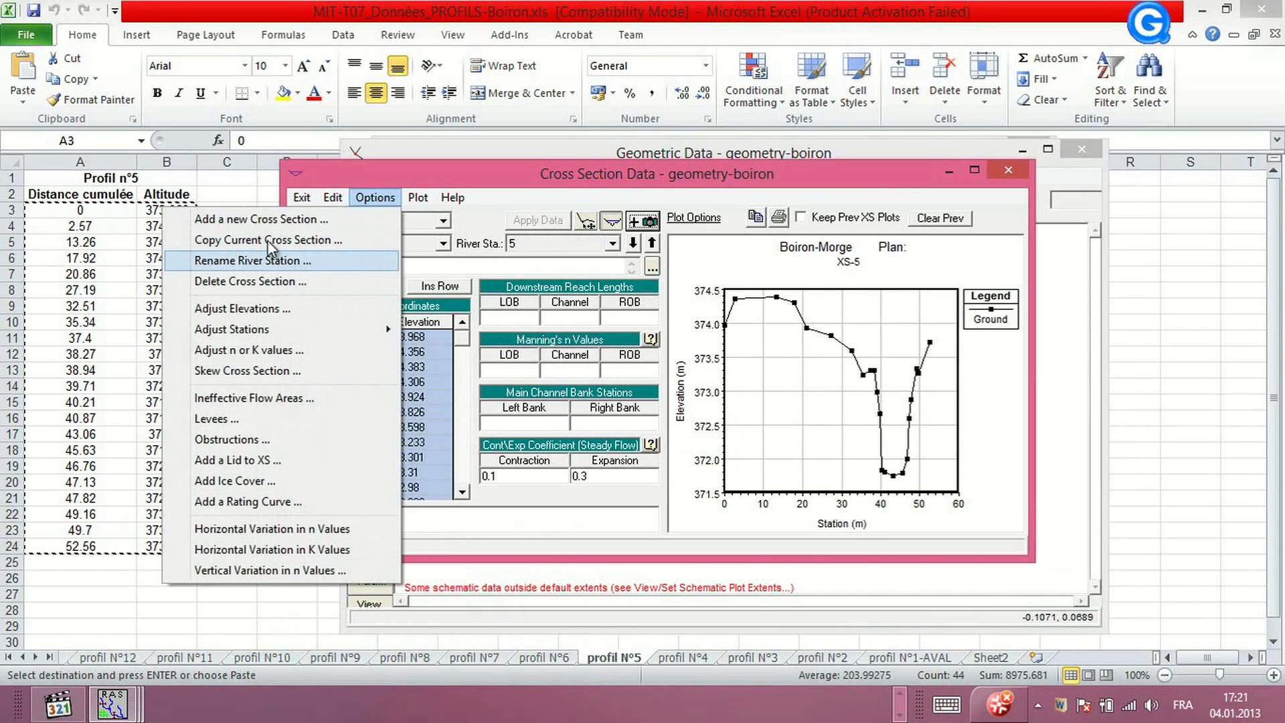
{"action": "left_click", "coordinate": [261, 218]}
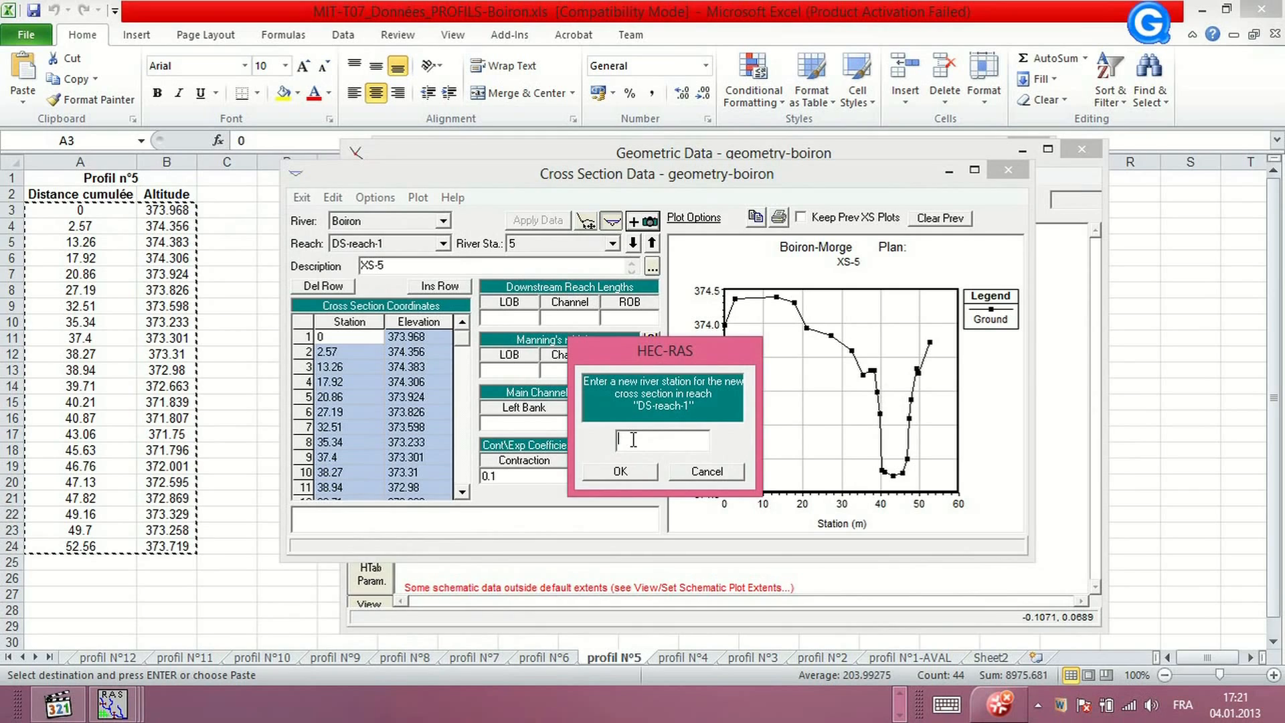
{"action": "type", "text": "6"}
{"action": "left_click", "coordinate": [639, 470]}
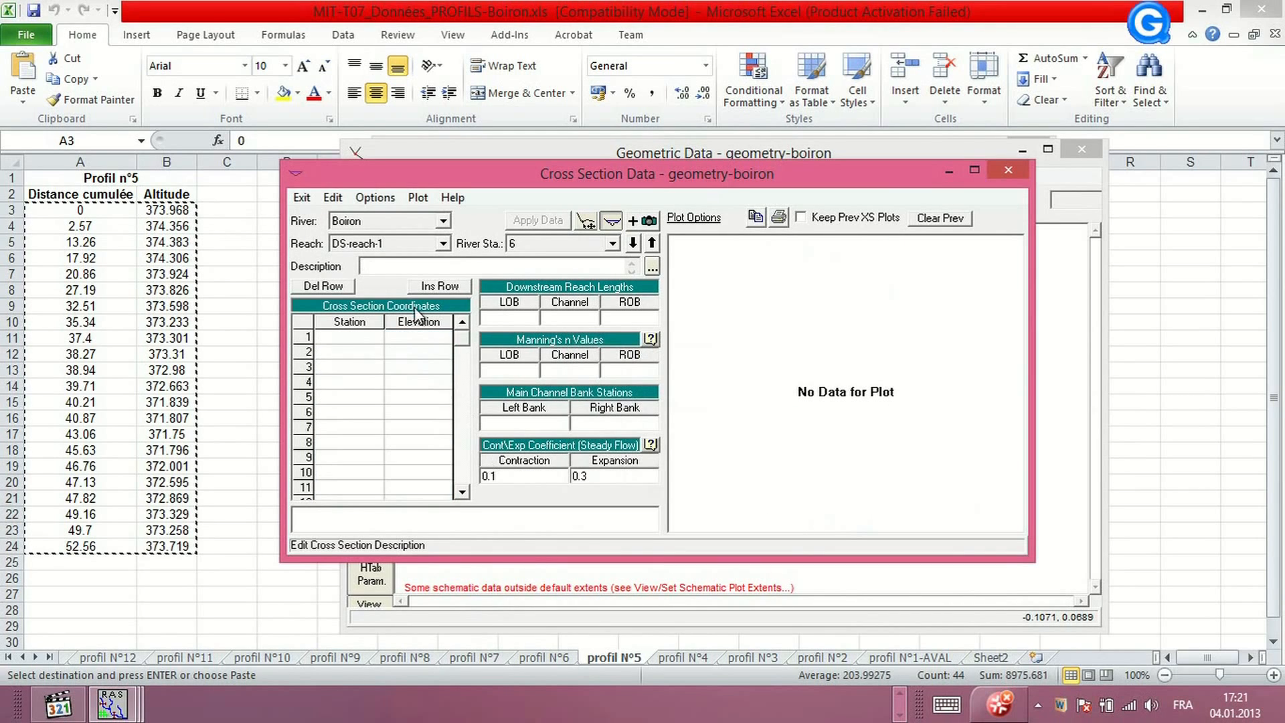
{"action": "type", "text": "XS"}
Copy the Profil n°6 distance and altitude values into the station 6 cross section's table and apply the data
{"action": "left_click", "coordinate": [546, 660]}
{"action": "left_click", "coordinate": [542, 657]}
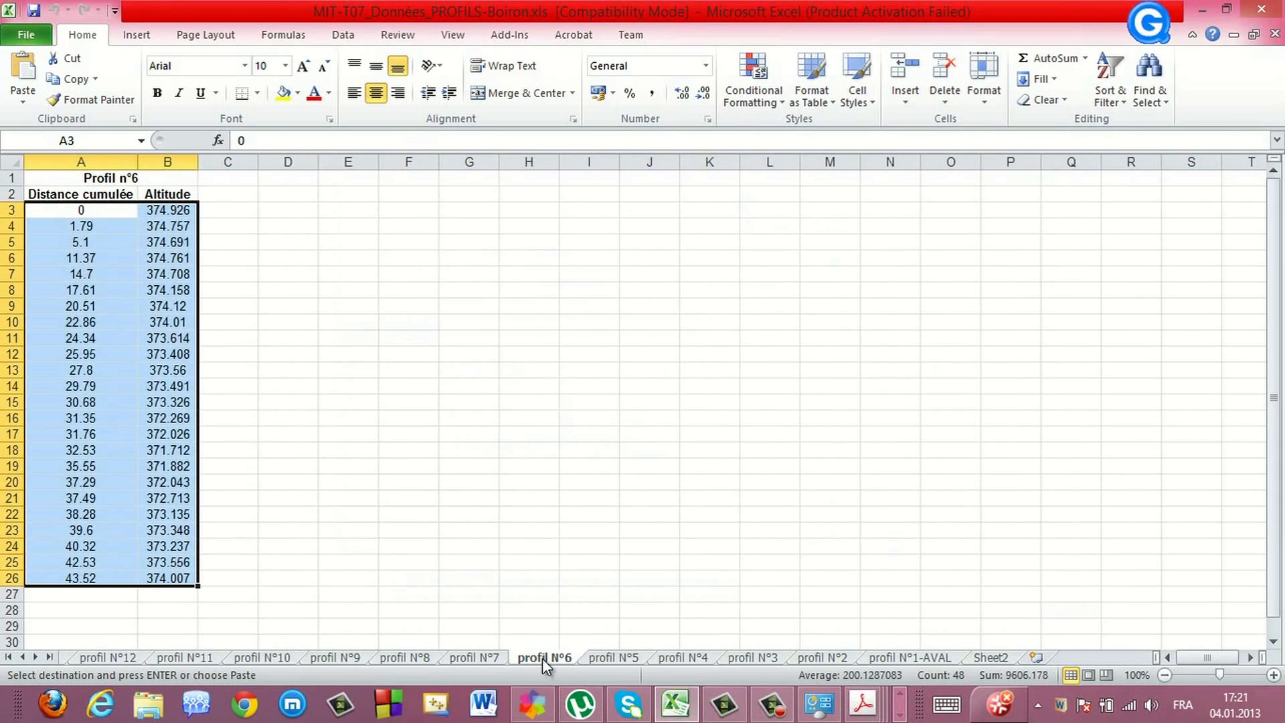
{"action": "right_click", "coordinate": [87, 327]}
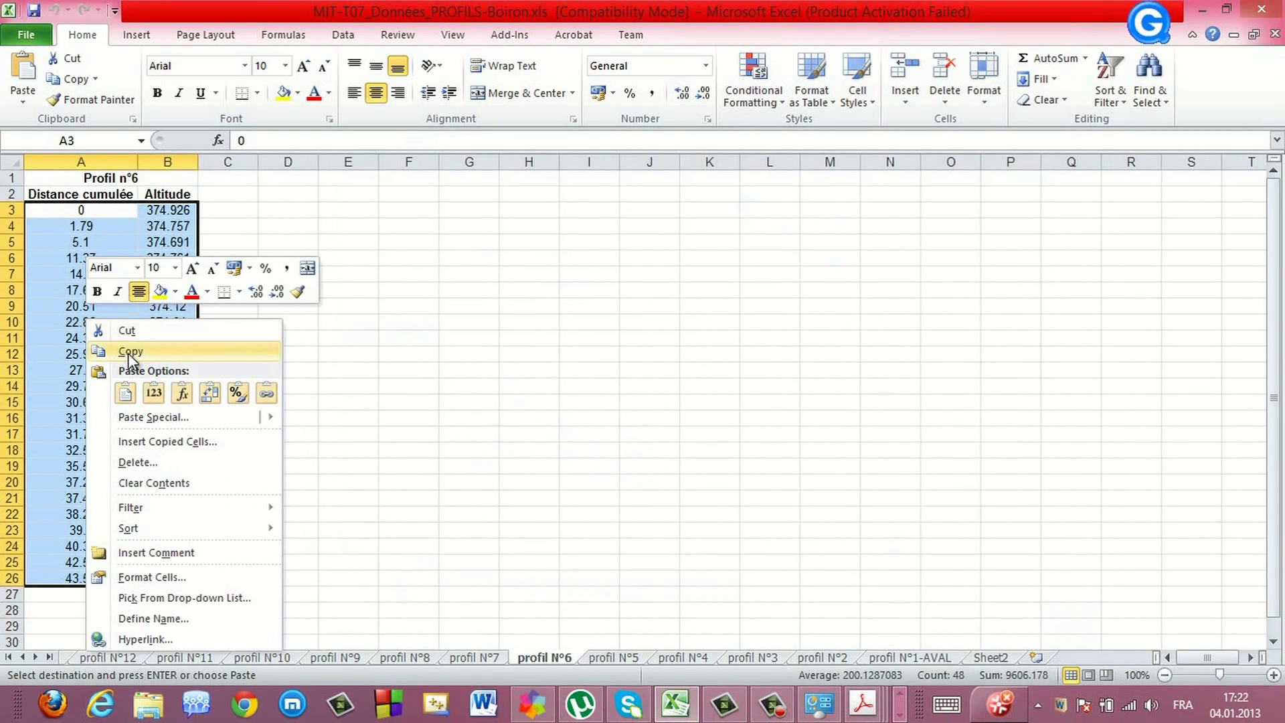
{"action": "left_click", "coordinate": [117, 351]}
{"action": "left_click", "coordinate": [900, 714]}
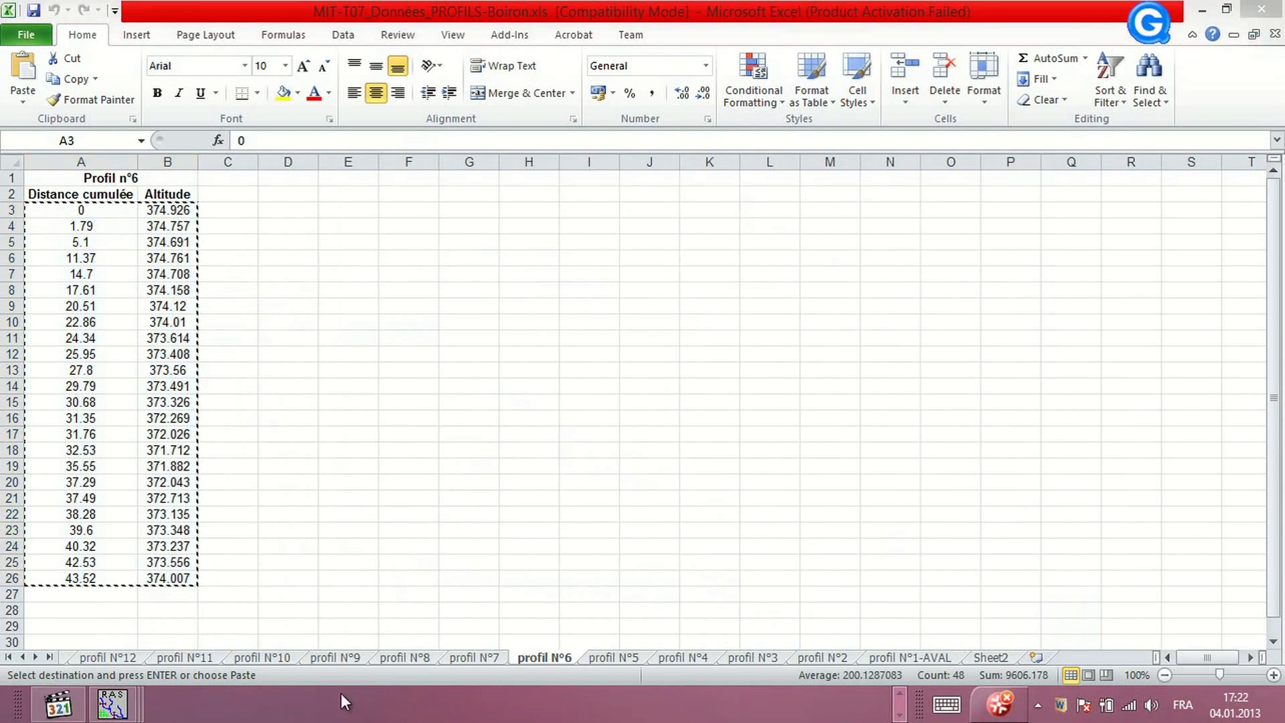
{"action": "left_click", "coordinate": [122, 714]}
{"action": "left_click", "coordinate": [456, 609]}
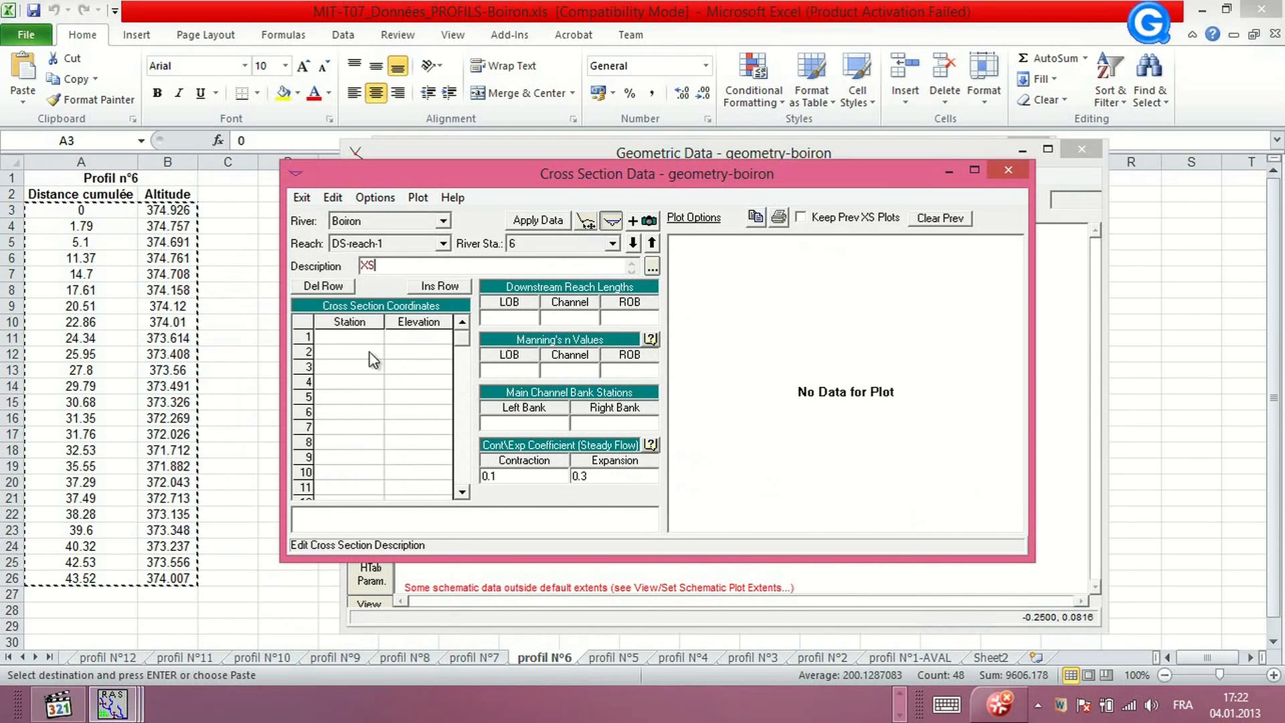
{"action": "left_click", "coordinate": [349, 323]}
{"action": "left_click_drag", "start_coordinate": [348, 323], "coordinate": [427, 317]}
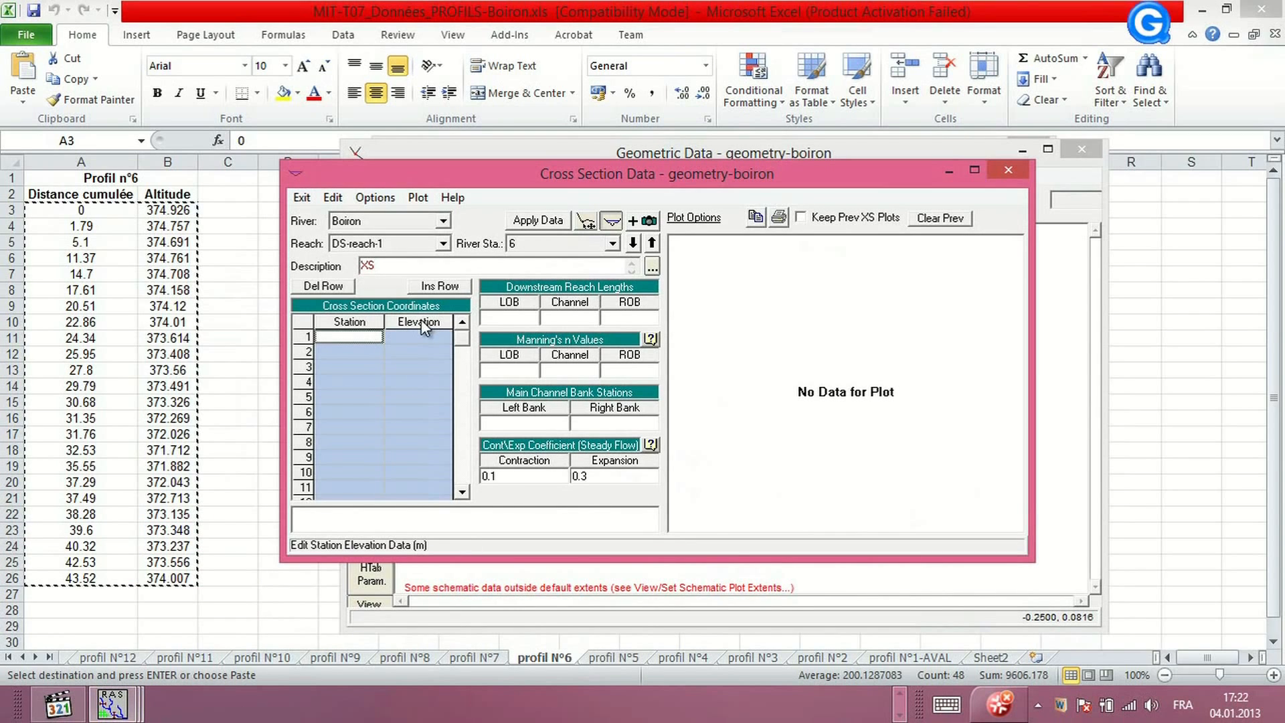
{"action": "key", "text": "ctrl+v"}
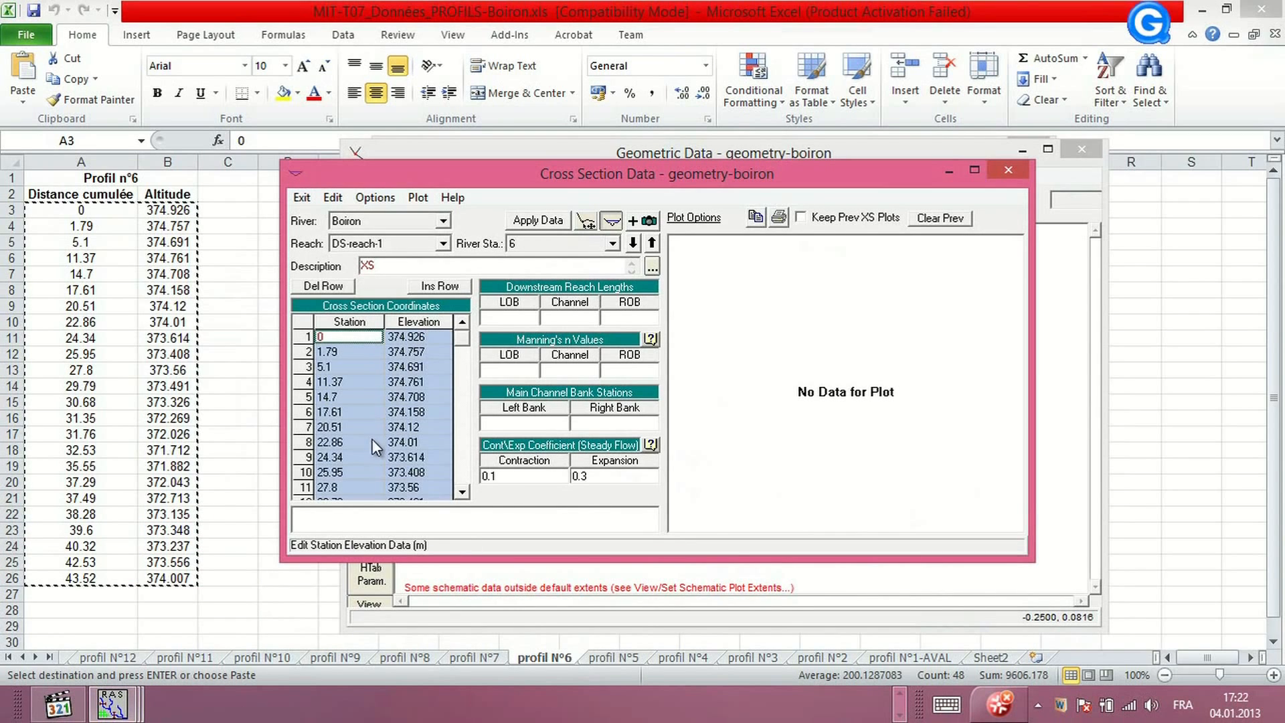
{"action": "left_click", "coordinate": [535, 222]}
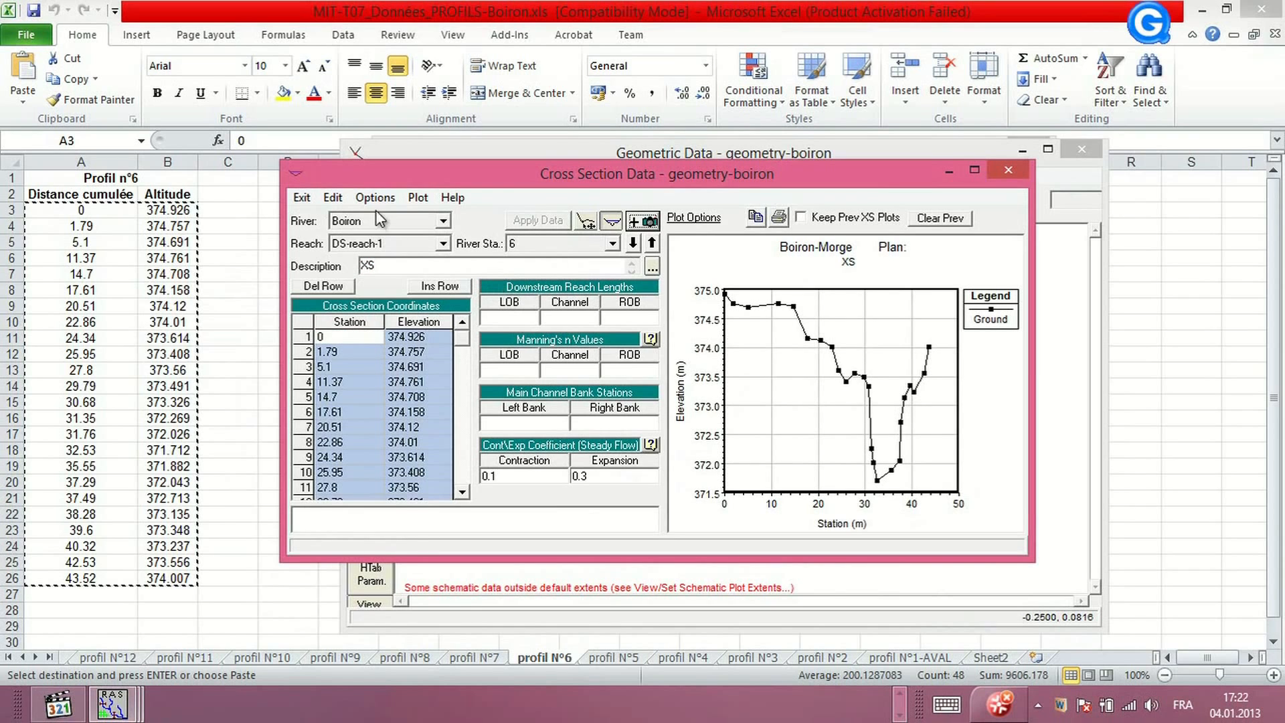
Add a new cross section at river station 7 on DS-reach-1 with the description XS-7
{"action": "left_click", "coordinate": [332, 197]}
{"action": "mouse_move", "coordinate": [382, 201]}
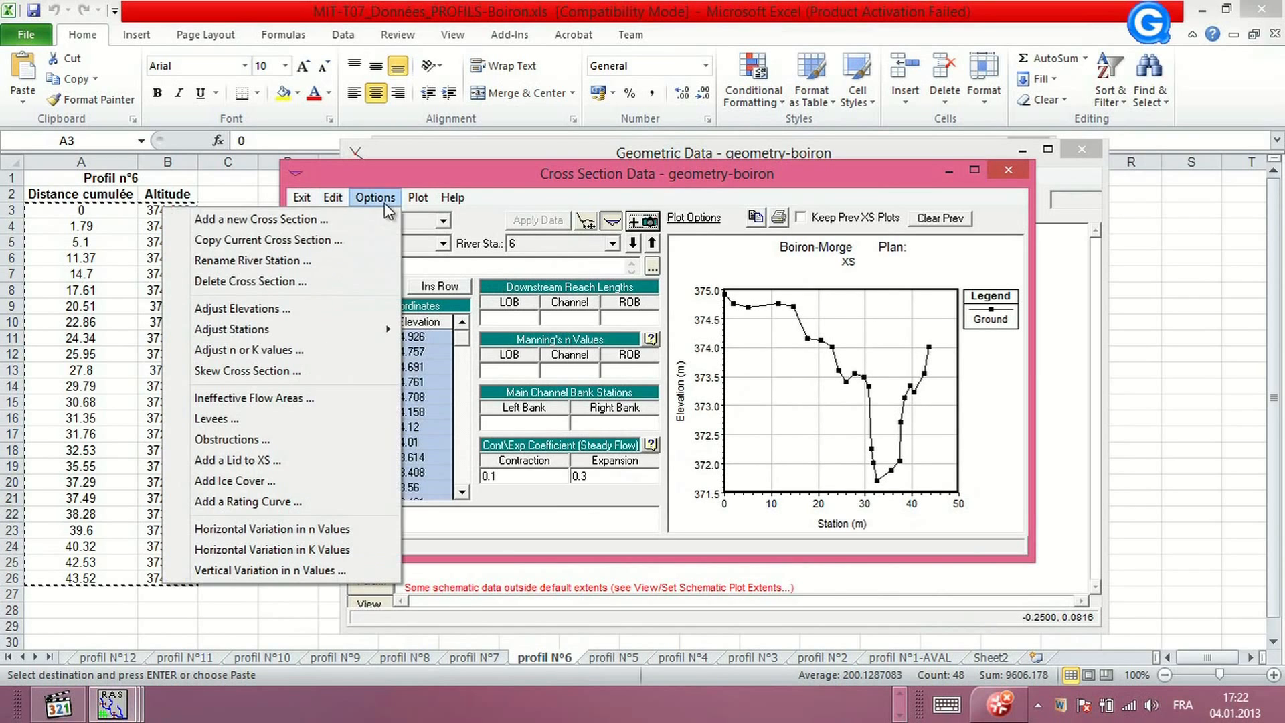
{"action": "left_click", "coordinate": [292, 221]}
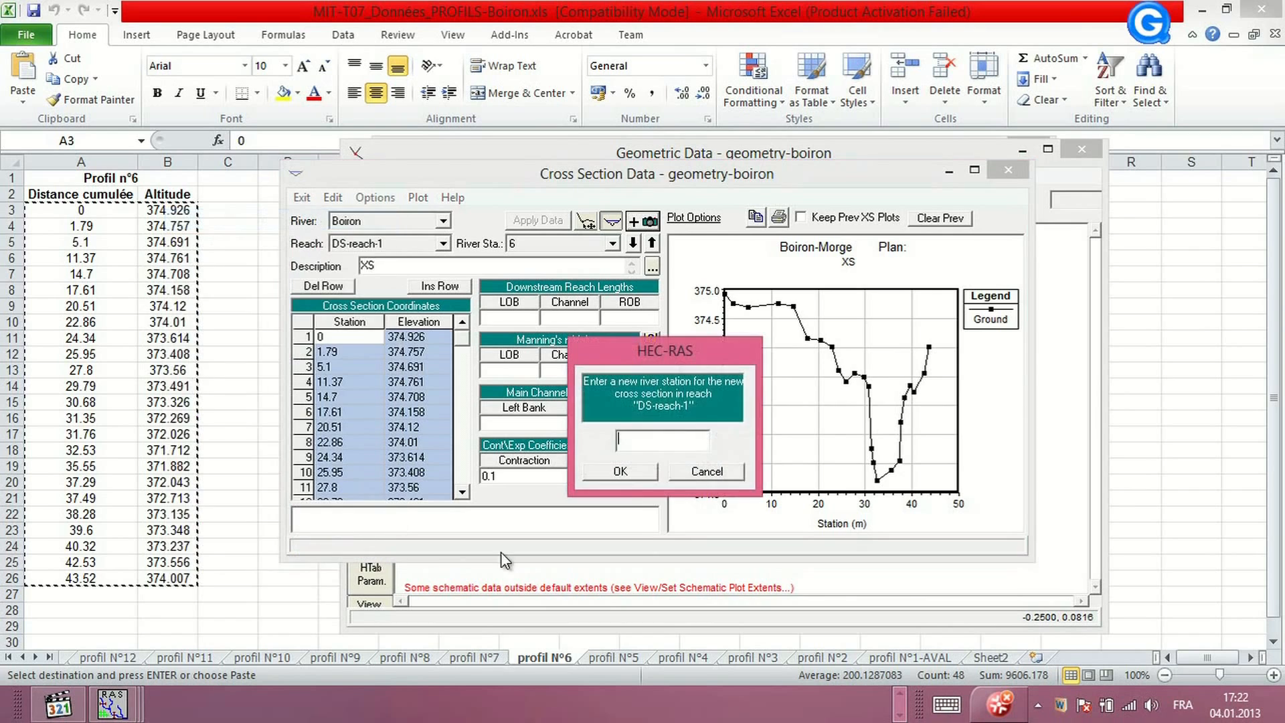
{"action": "left_click", "coordinate": [633, 476]}
{"action": "type", "text": "X"}
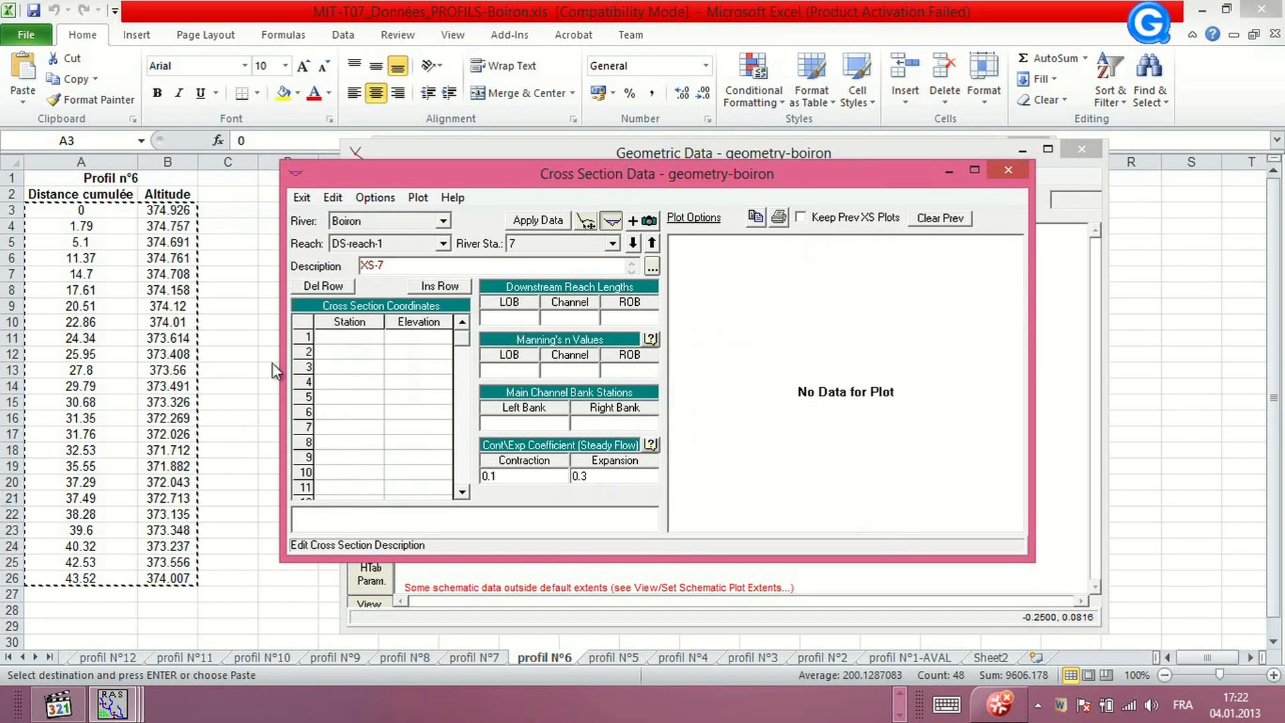
Copy the Profil n°7 distance and altitude values into XS-7's station-elevation table and apply the data
{"action": "left_click", "coordinate": [512, 656]}
{"action": "left_click", "coordinate": [488, 656]}
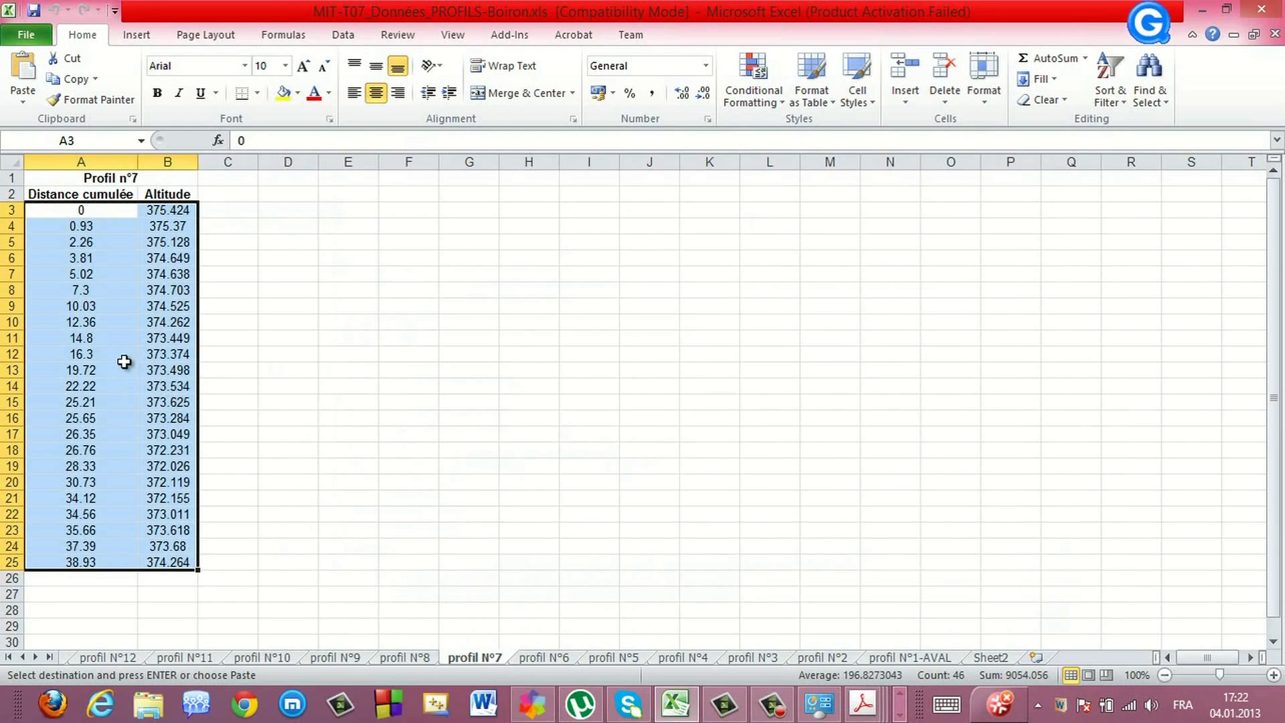
{"action": "right_click", "coordinate": [79, 345]}
{"action": "left_click", "coordinate": [124, 378]}
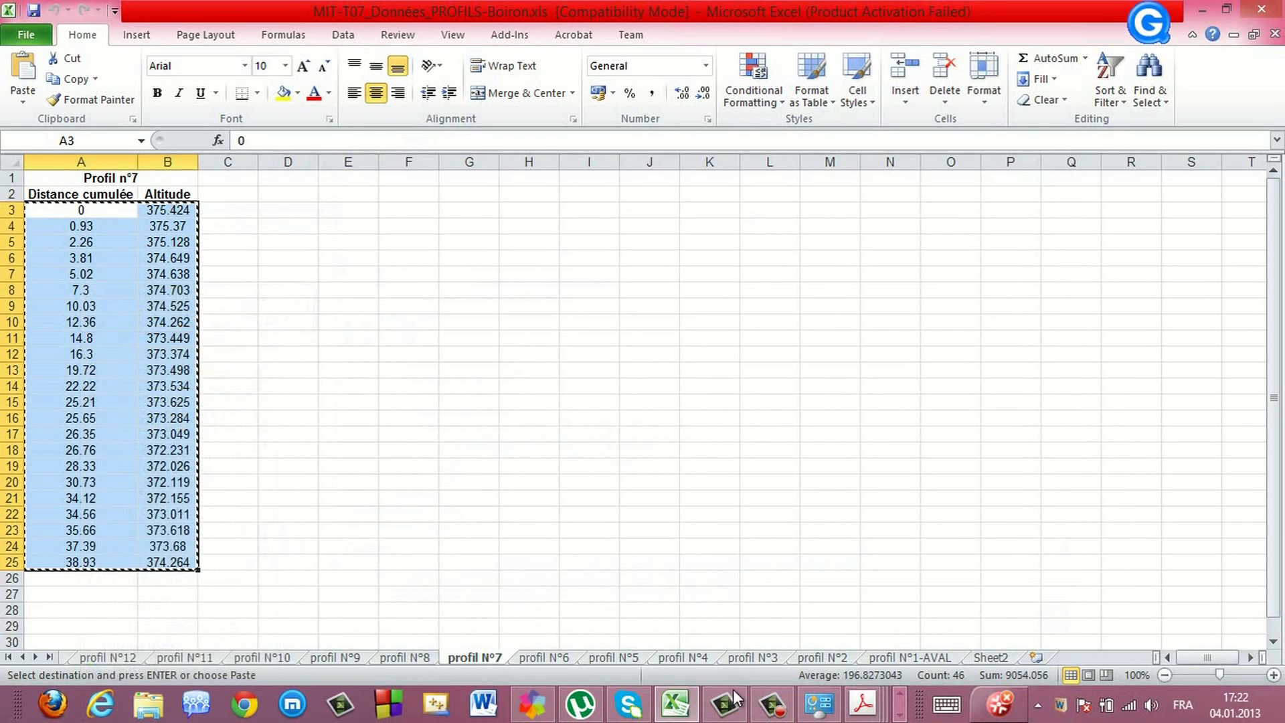
{"action": "left_click", "coordinate": [899, 715]}
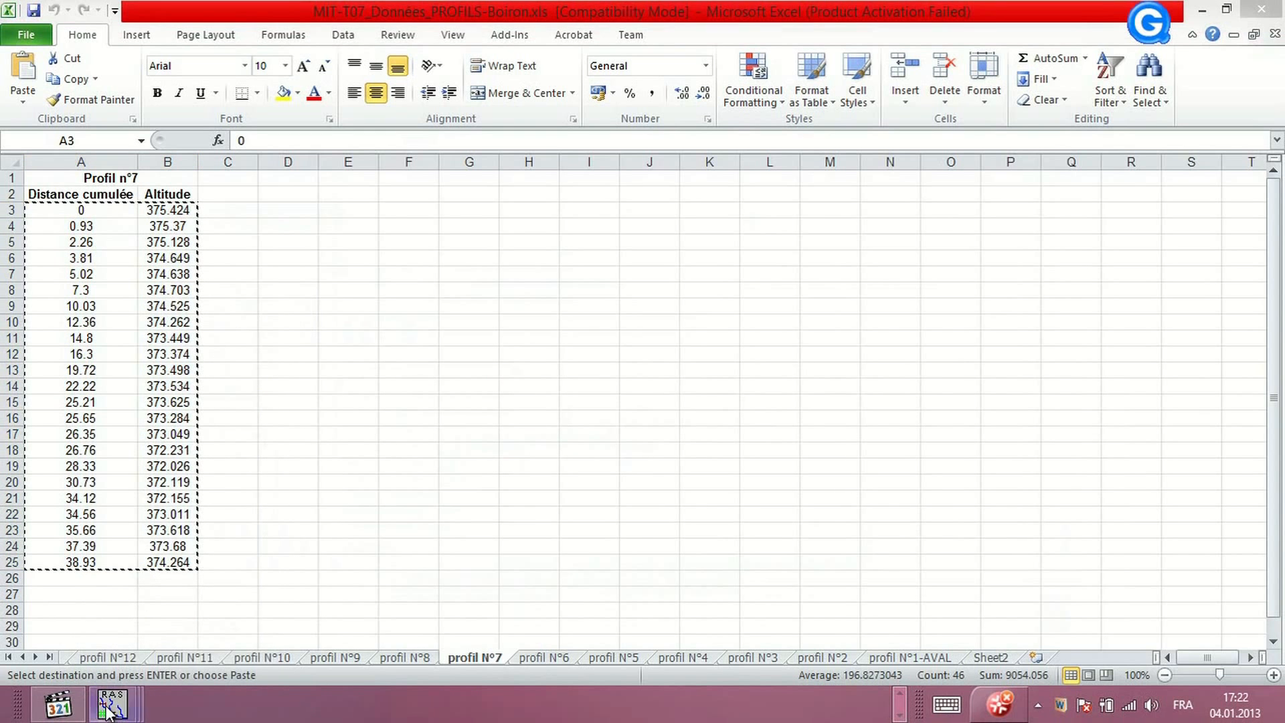
{"action": "mouse_move", "coordinate": [112, 702]}
{"action": "left_click", "coordinate": [455, 622]}
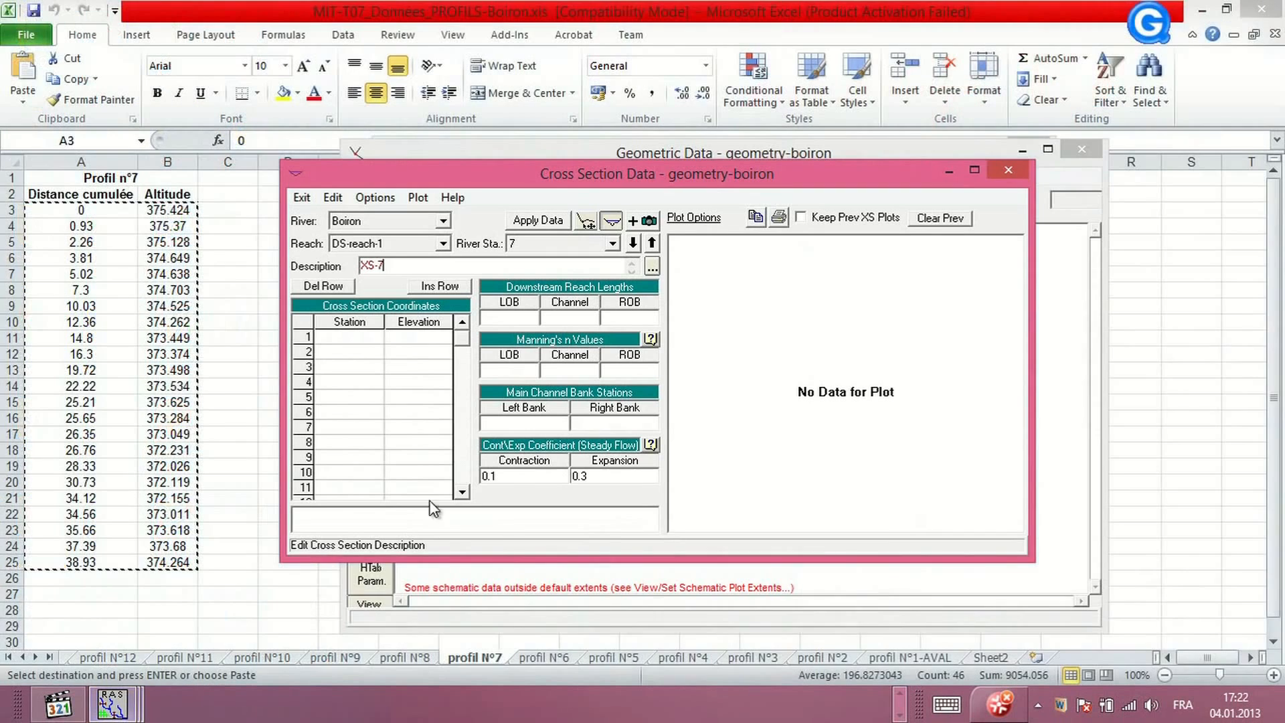
{"action": "left_click", "coordinate": [382, 322]}
{"action": "left_click_drag", "start_coordinate": [382, 321], "coordinate": [427, 320]}
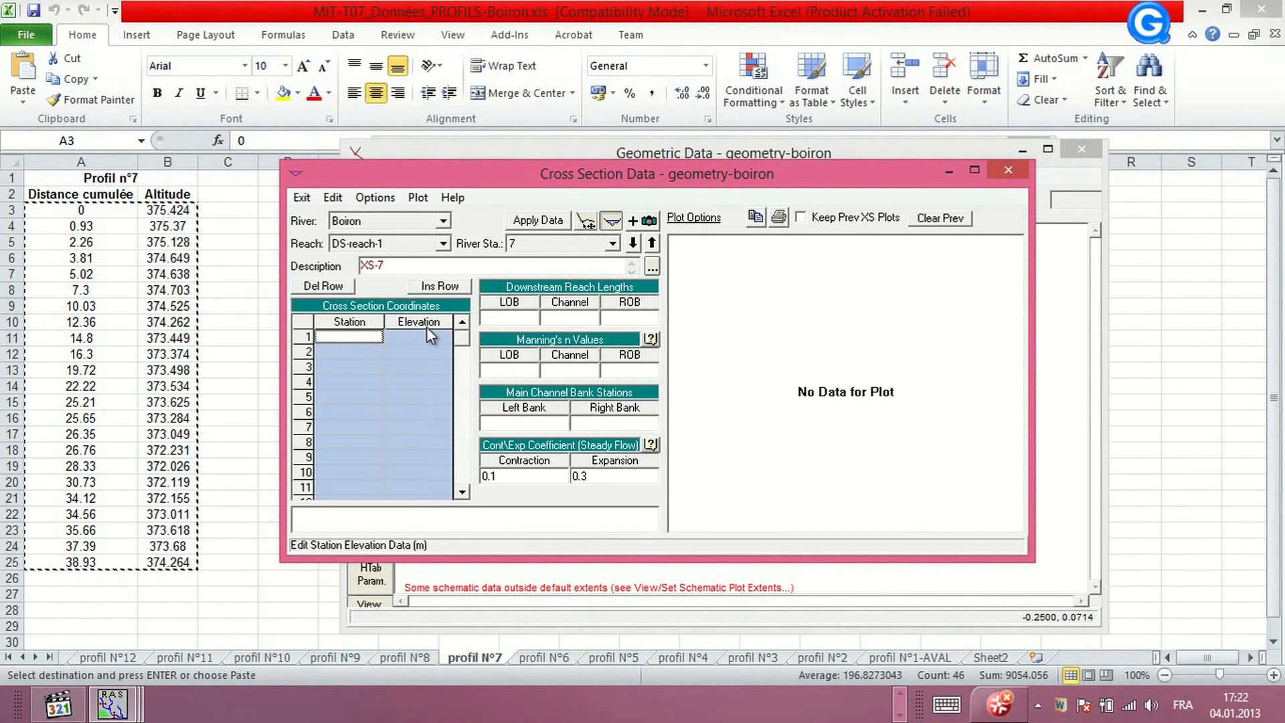
{"action": "key", "text": "ctrl+v"}
{"action": "left_click", "coordinate": [521, 221]}
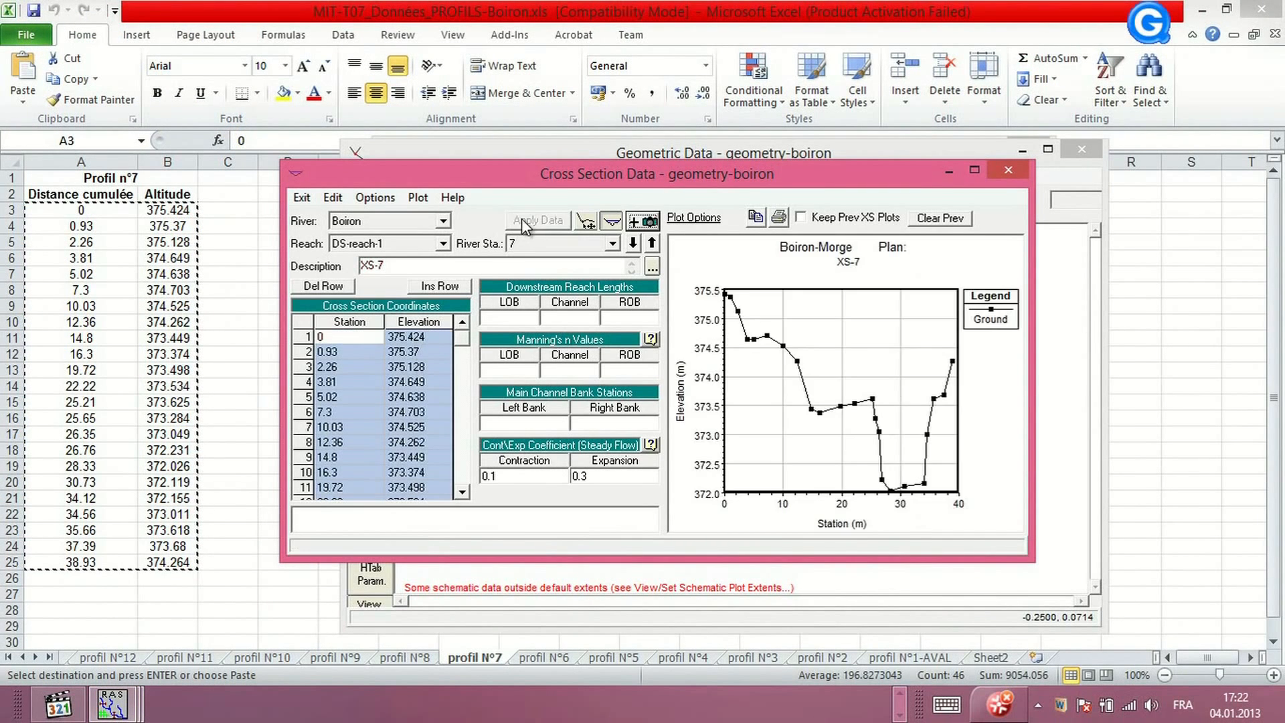
Add a new cross section at river station 8 on DS-reach-1 with the description XS-8
{"action": "left_click", "coordinate": [378, 198]}
{"action": "left_click", "coordinate": [306, 220]}
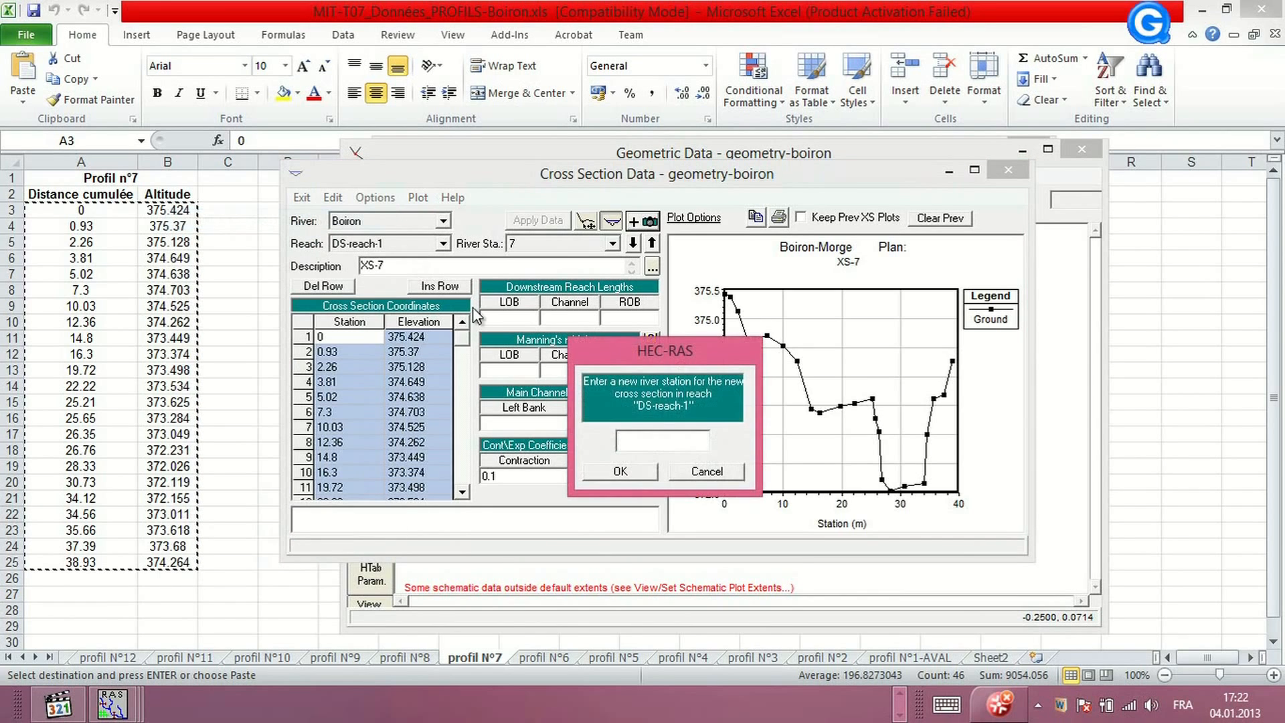
{"action": "type", "text": "8"}
{"action": "left_click", "coordinate": [628, 470]}
{"action": "type", "text": "X"}
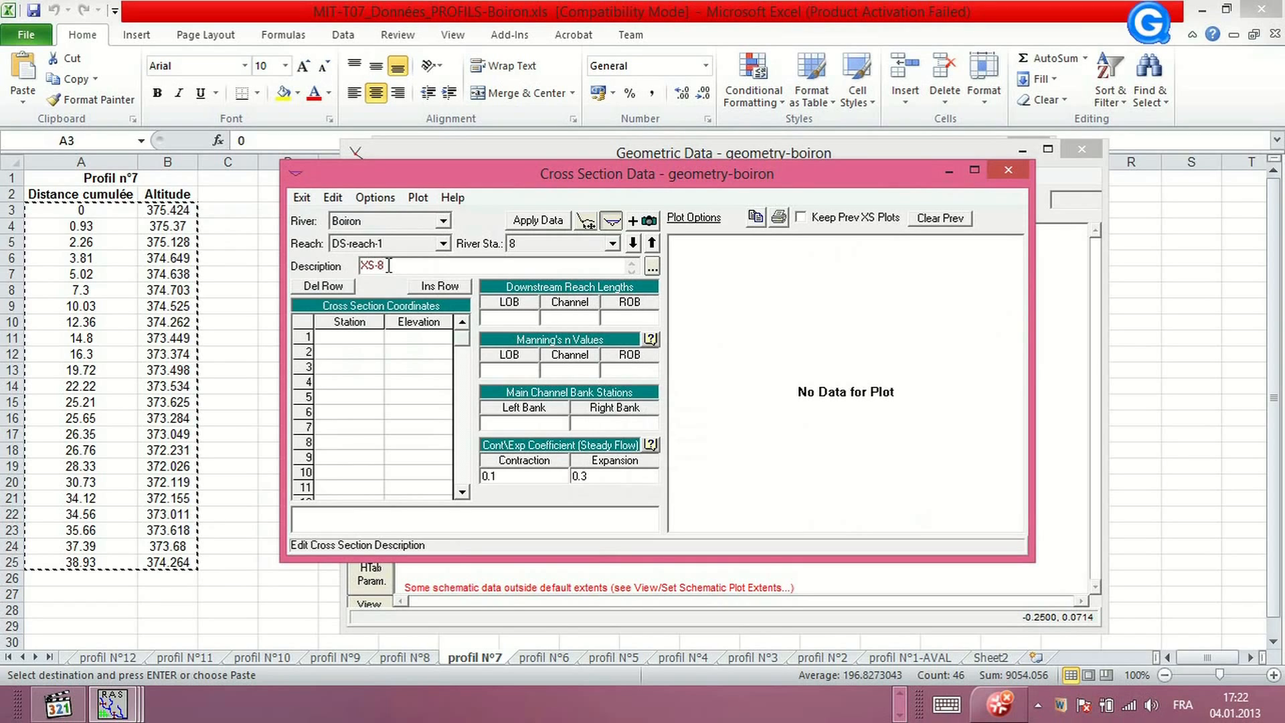
Copy the Profil n°8 distance and altitude values into XS-8's station-elevation table and apply the data
{"action": "left_click", "coordinate": [424, 660]}
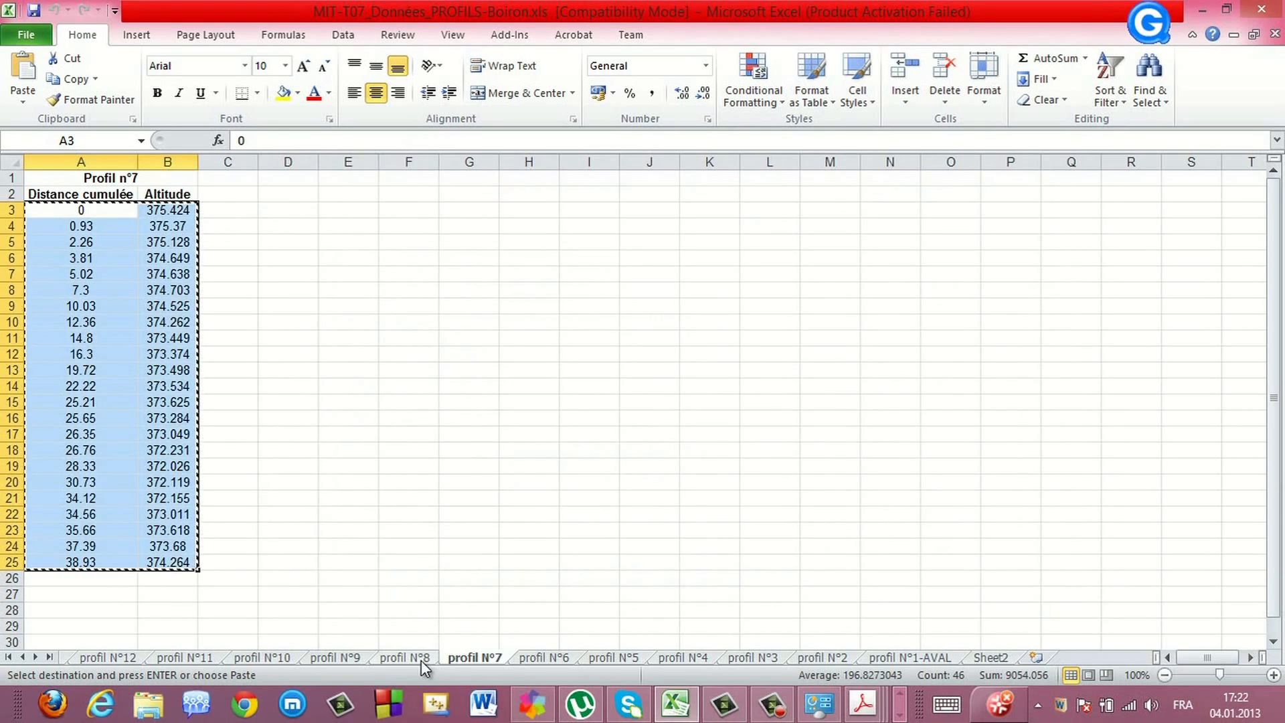
{"action": "left_click", "coordinate": [420, 659]}
{"action": "right_click", "coordinate": [81, 326]}
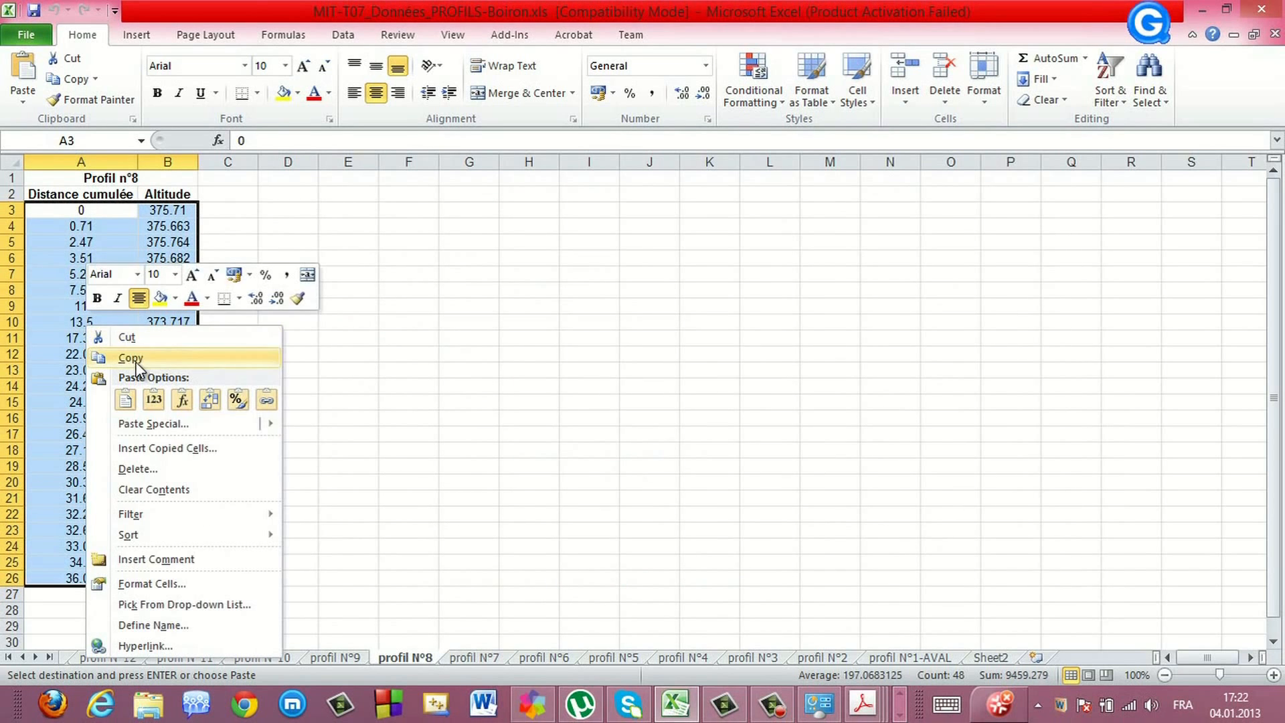
{"action": "left_click", "coordinate": [130, 360]}
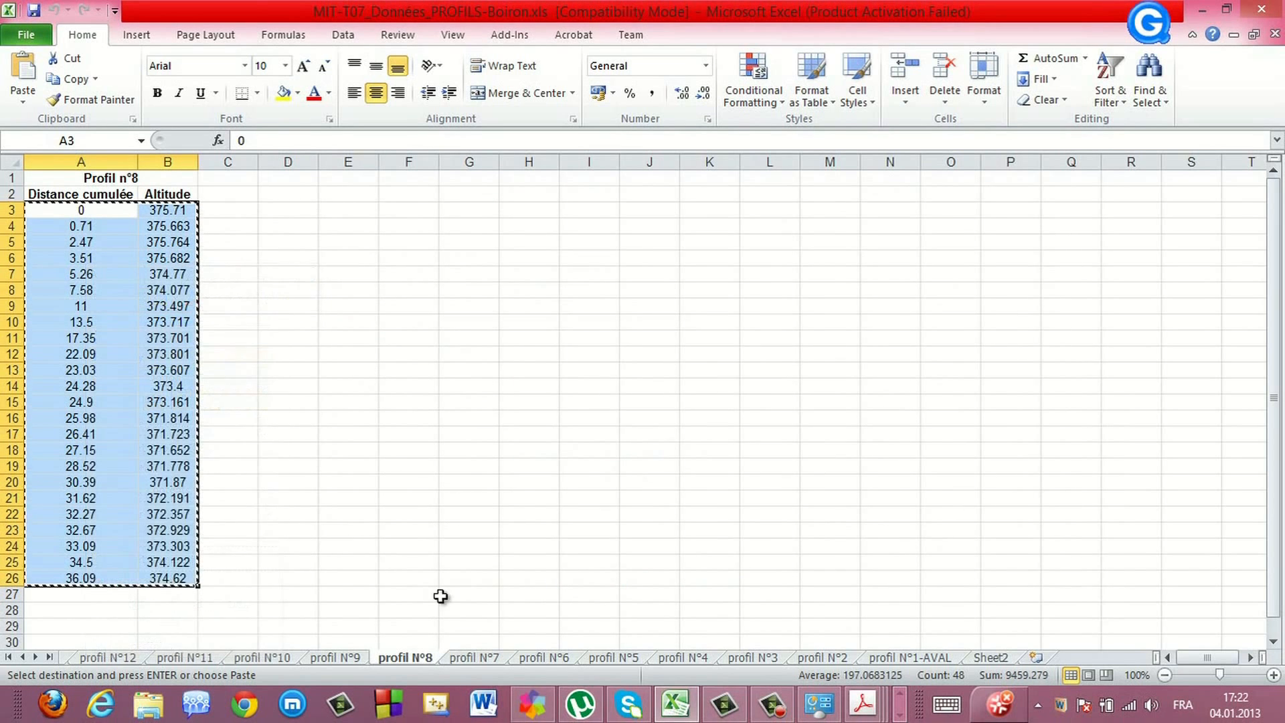
{"action": "left_click", "coordinate": [899, 715]}
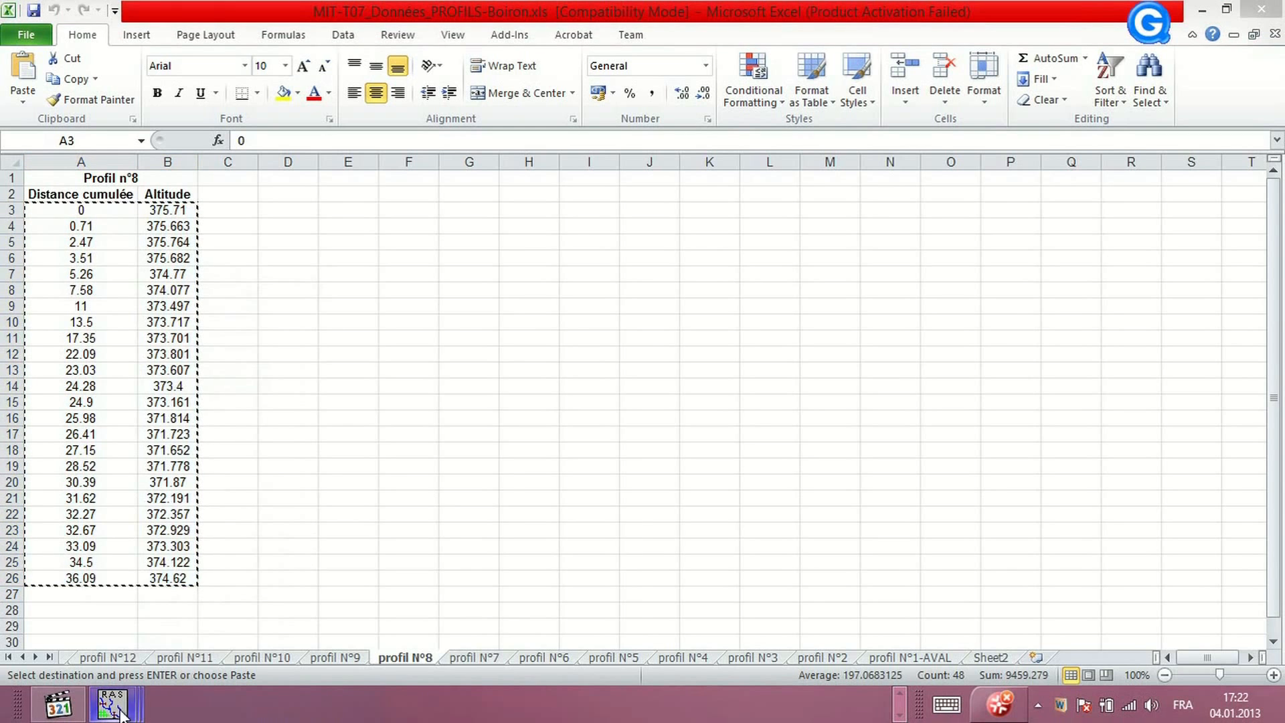
{"action": "mouse_move", "coordinate": [113, 704]}
{"action": "left_click", "coordinate": [447, 620]}
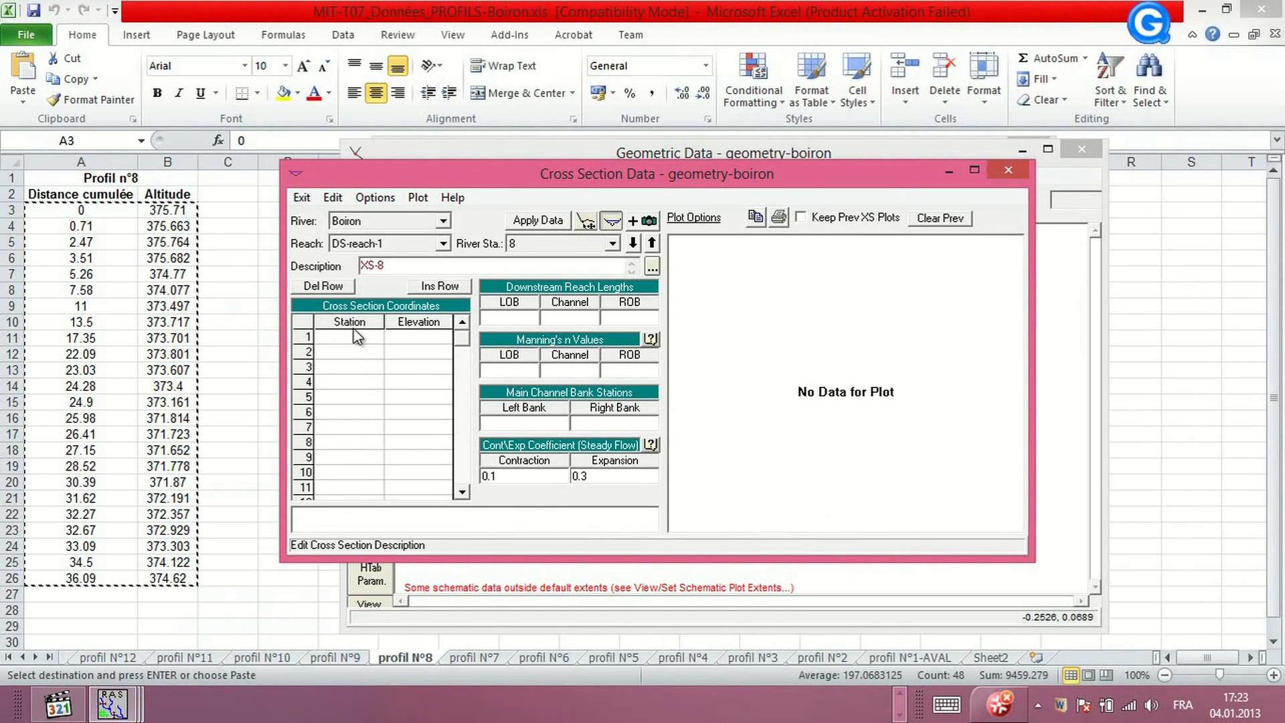
{"action": "left_click_drag", "start_coordinate": [354, 322], "coordinate": [429, 323]}
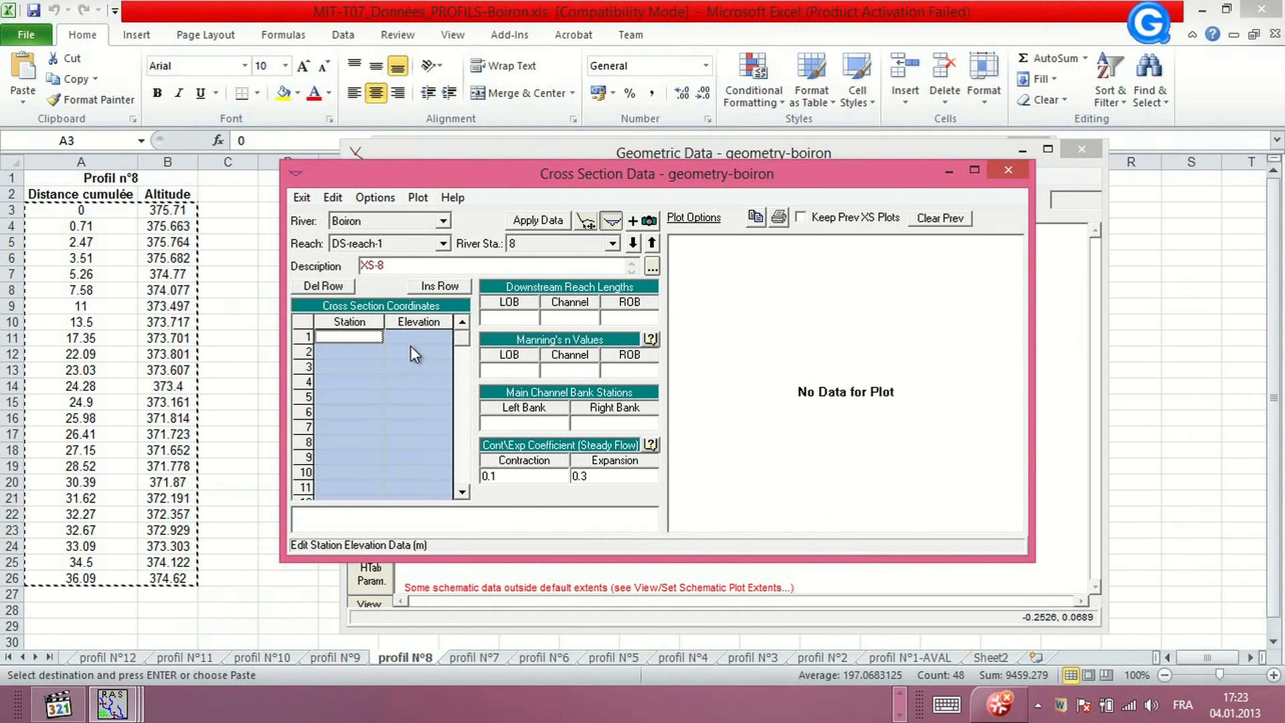
{"action": "key", "text": "ctrl+v"}
{"action": "left_click", "coordinate": [548, 221]}
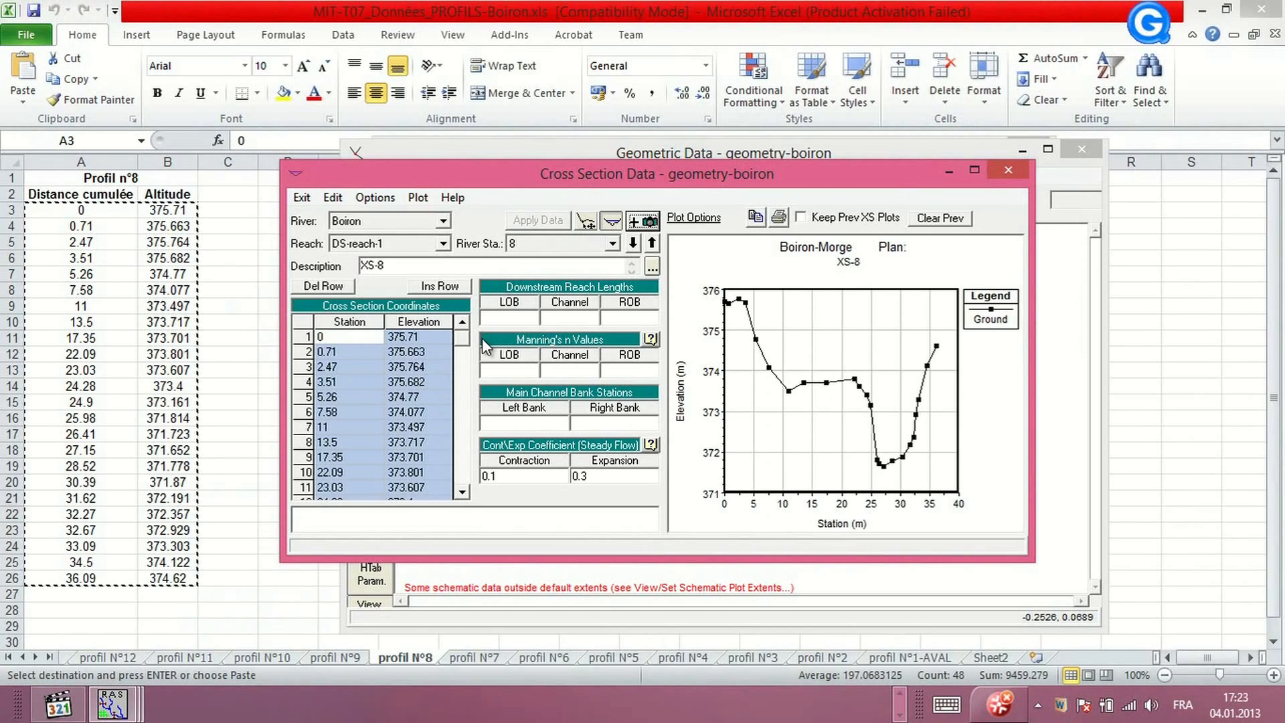
Add a new cross section at river station 9 on DS-reach-1 with the description XS-9
{"action": "left_click", "coordinate": [372, 196]}
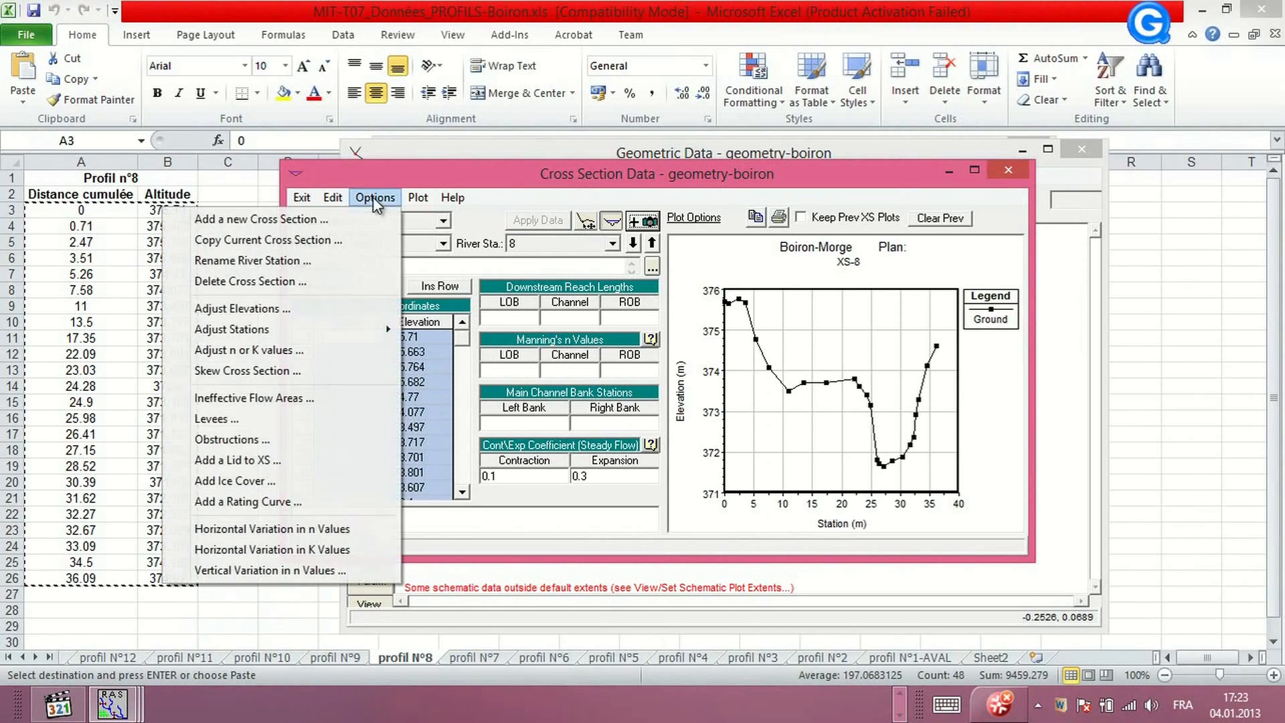
{"action": "left_click", "coordinate": [255, 219]}
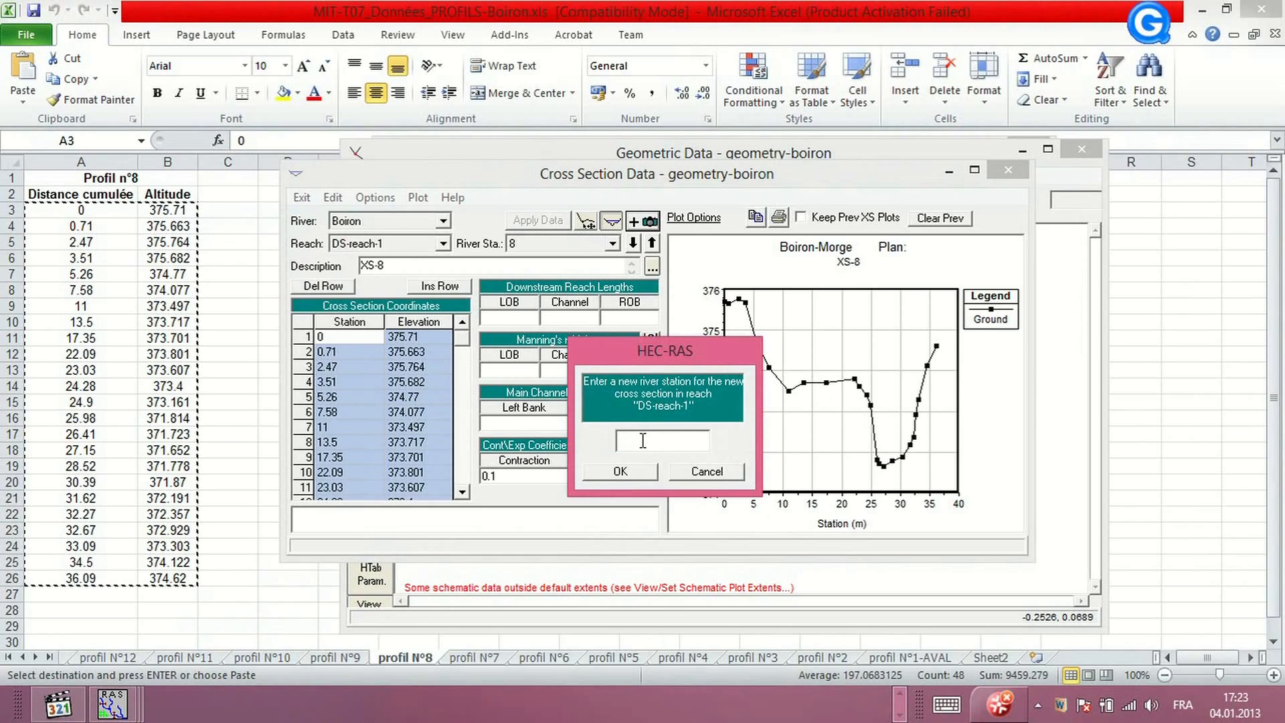
{"action": "type", "text": "9"}
{"action": "left_click", "coordinate": [620, 474]}
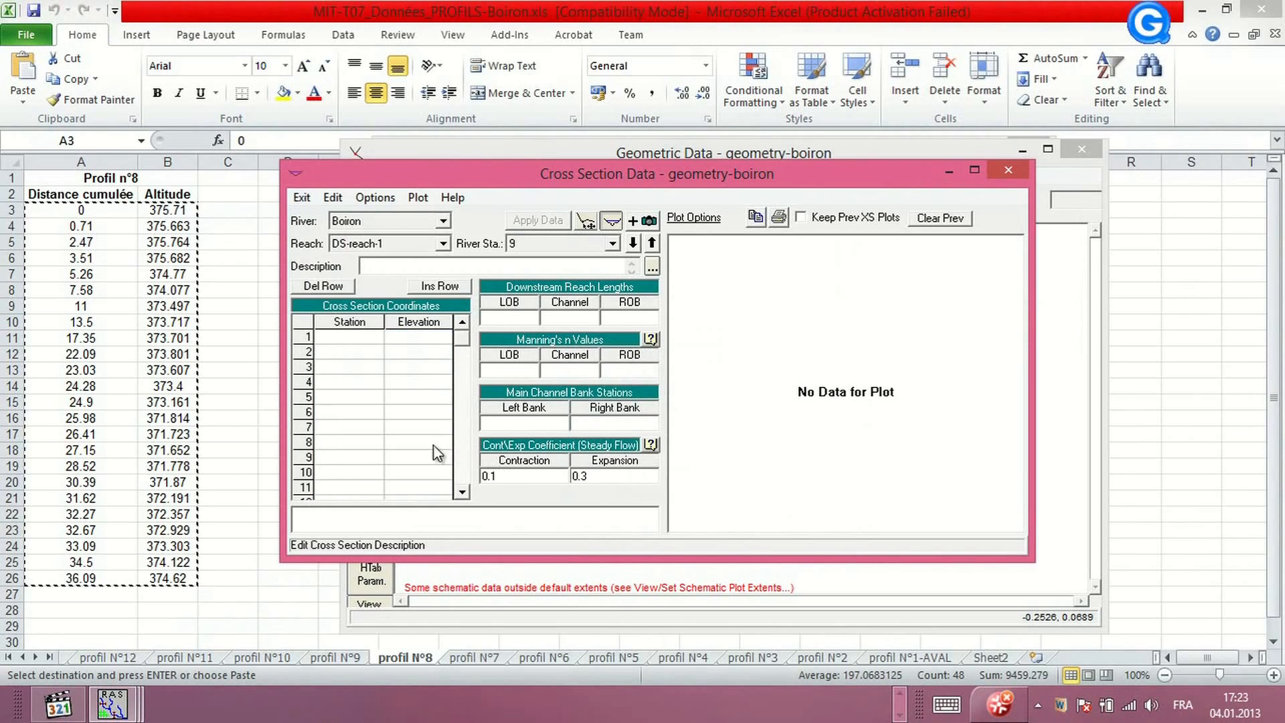
{"action": "left_click", "coordinate": [376, 265]}
{"action": "type", "text": "XS-9"}
Copy the Profil n°9 distance and altitude values into XS-9's station-elevation table and apply the data
{"action": "left_click", "coordinate": [344, 650]}
{"action": "right_click", "coordinate": [82, 356]}
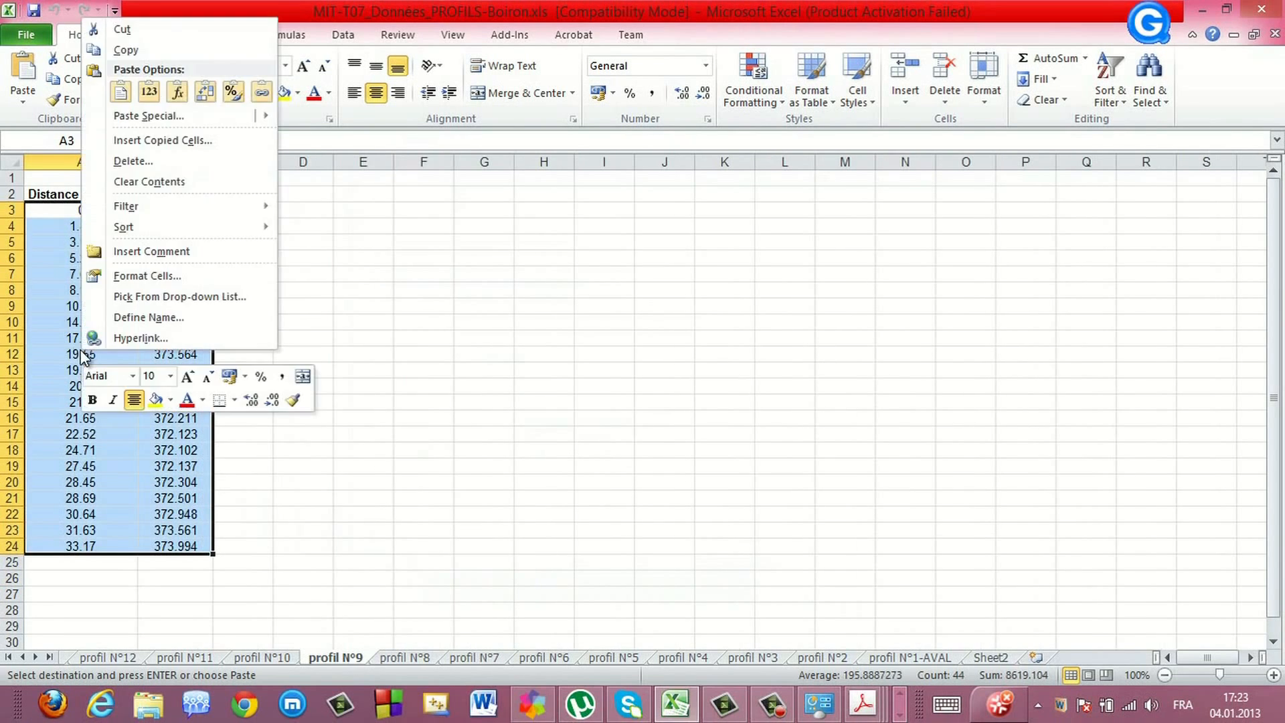
{"action": "left_click", "coordinate": [123, 50]}
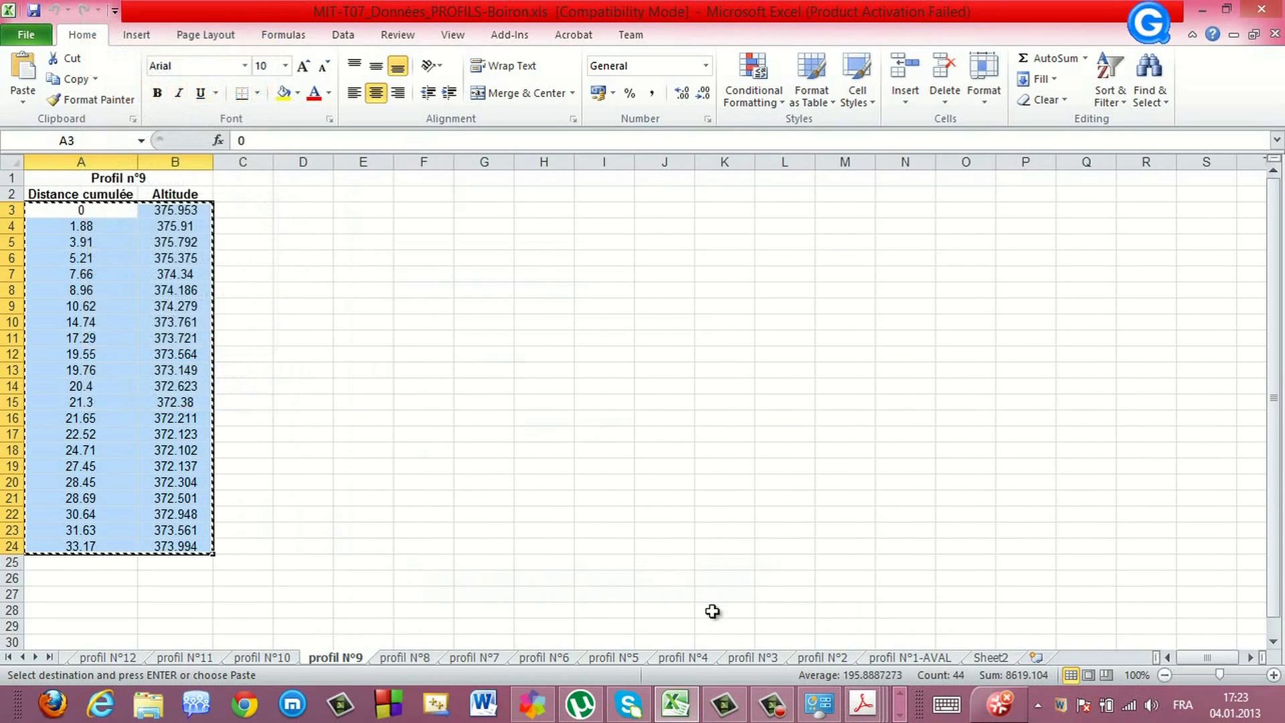
{"action": "left_click", "coordinate": [899, 714]}
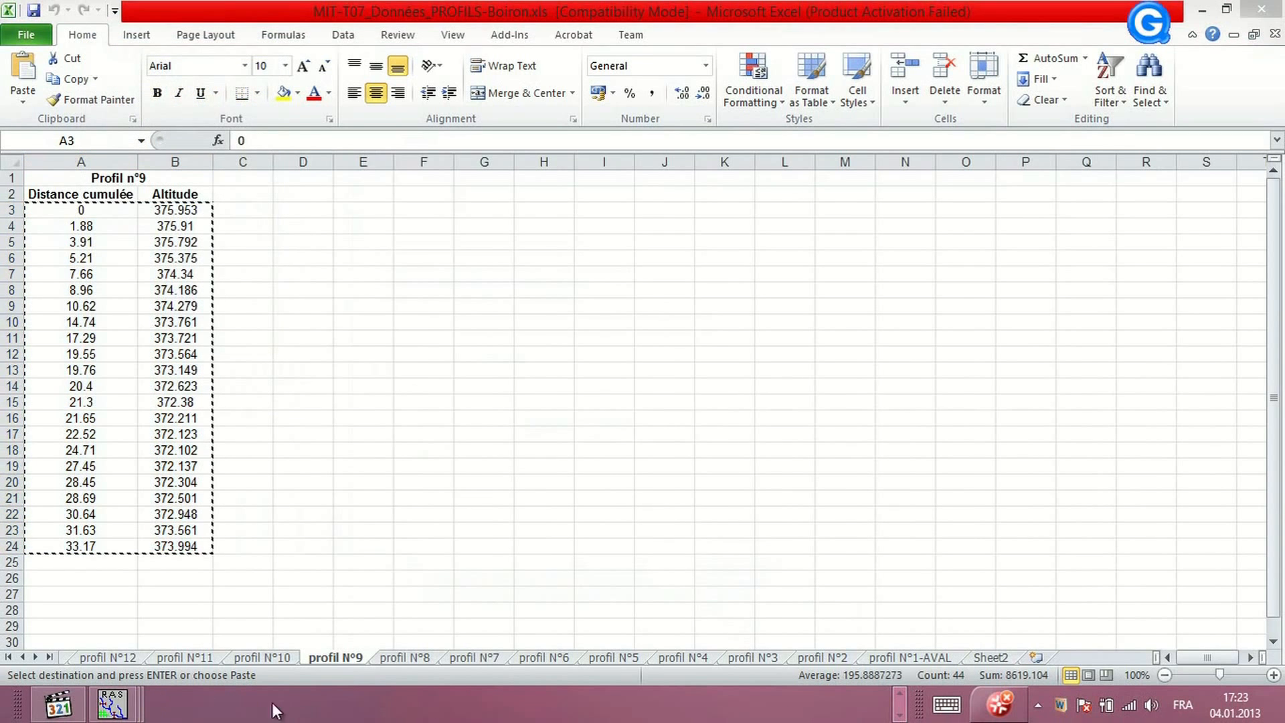
{"action": "mouse_move", "coordinate": [113, 704]}
{"action": "left_click", "coordinate": [531, 600]}
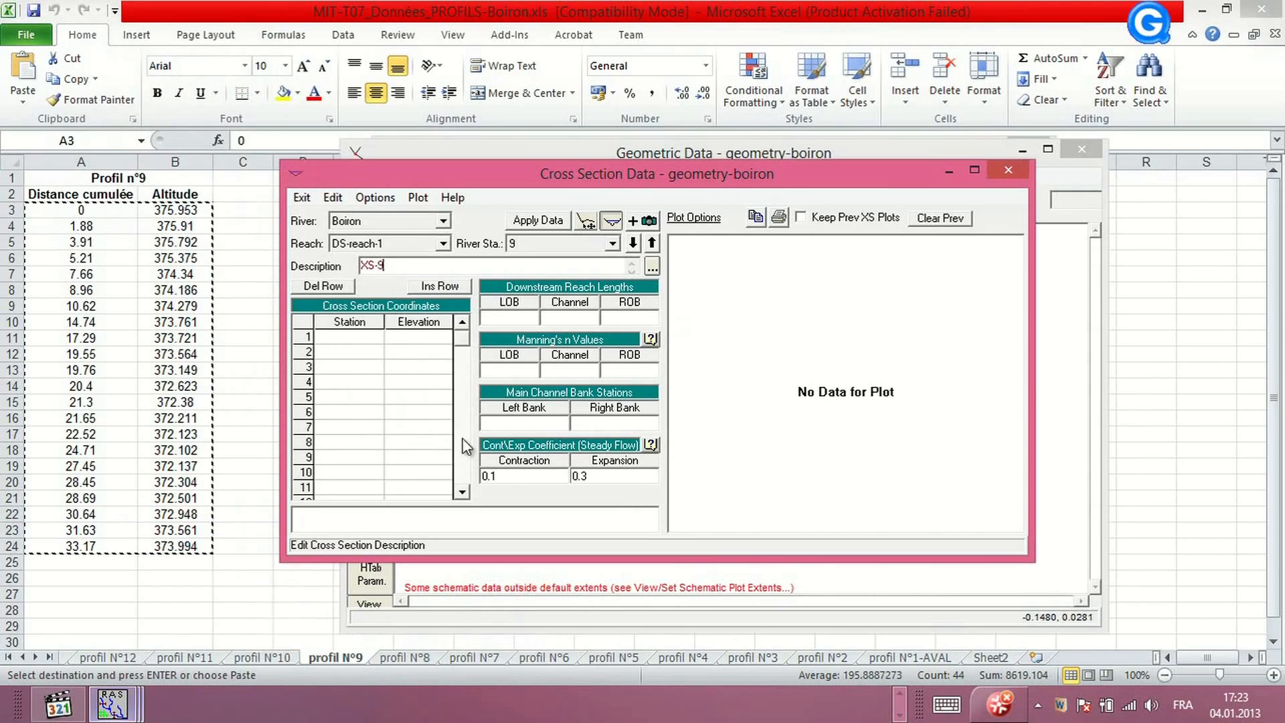
{"action": "left_click_drag", "start_coordinate": [344, 323], "coordinate": [447, 320]}
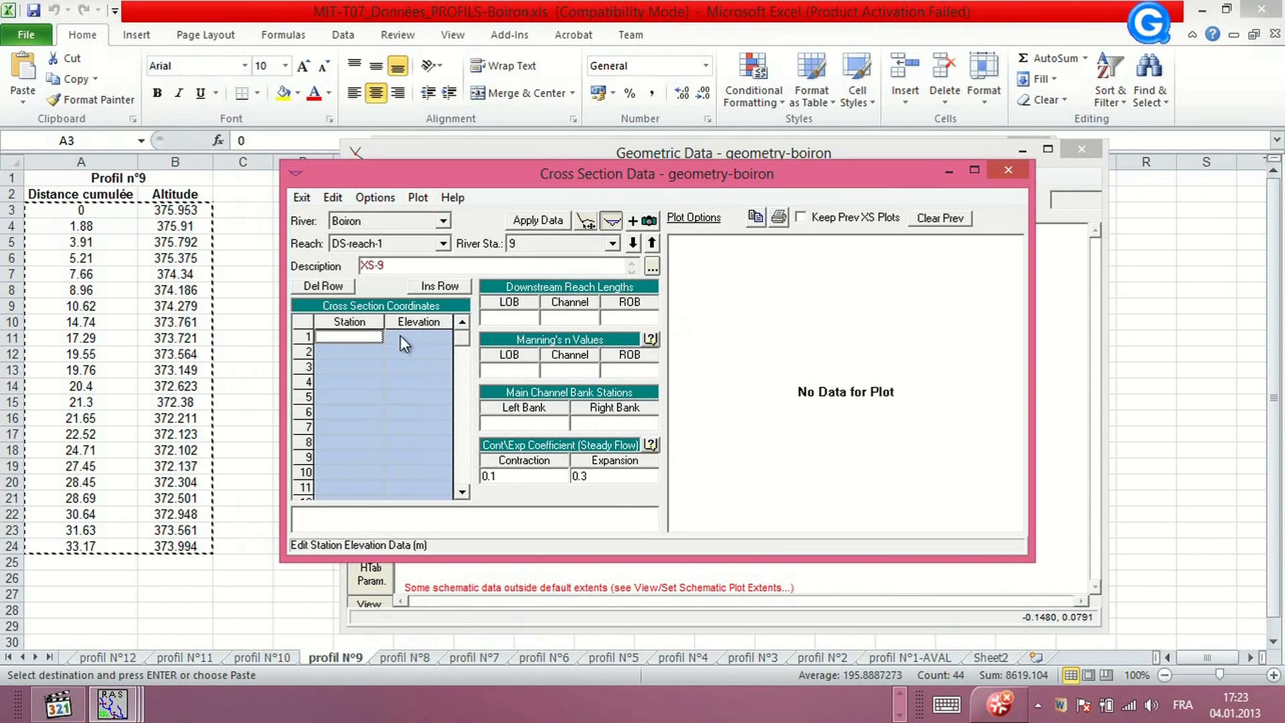
{"action": "key", "text": "ctrl+v"}
{"action": "left_click", "coordinate": [550, 222]}
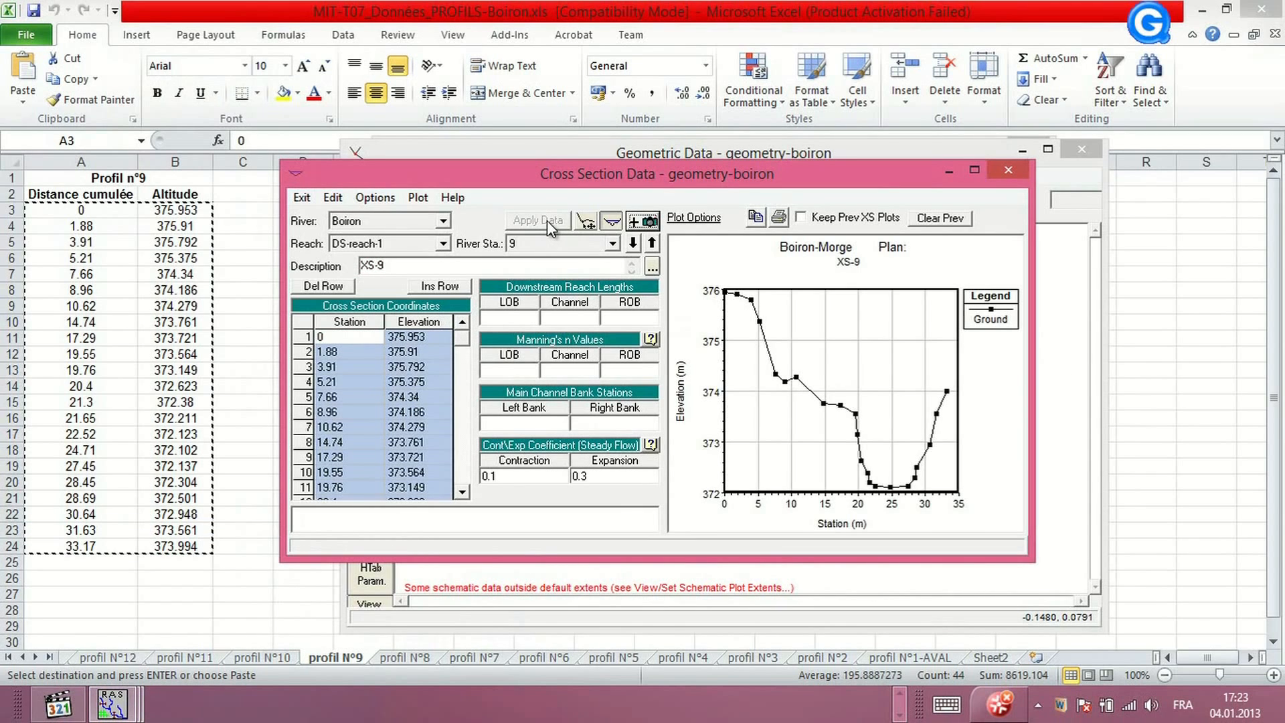
Add a new cross section at river station 10 on DS-reach-1 with the description XS-10
{"action": "left_click", "coordinate": [351, 199]}
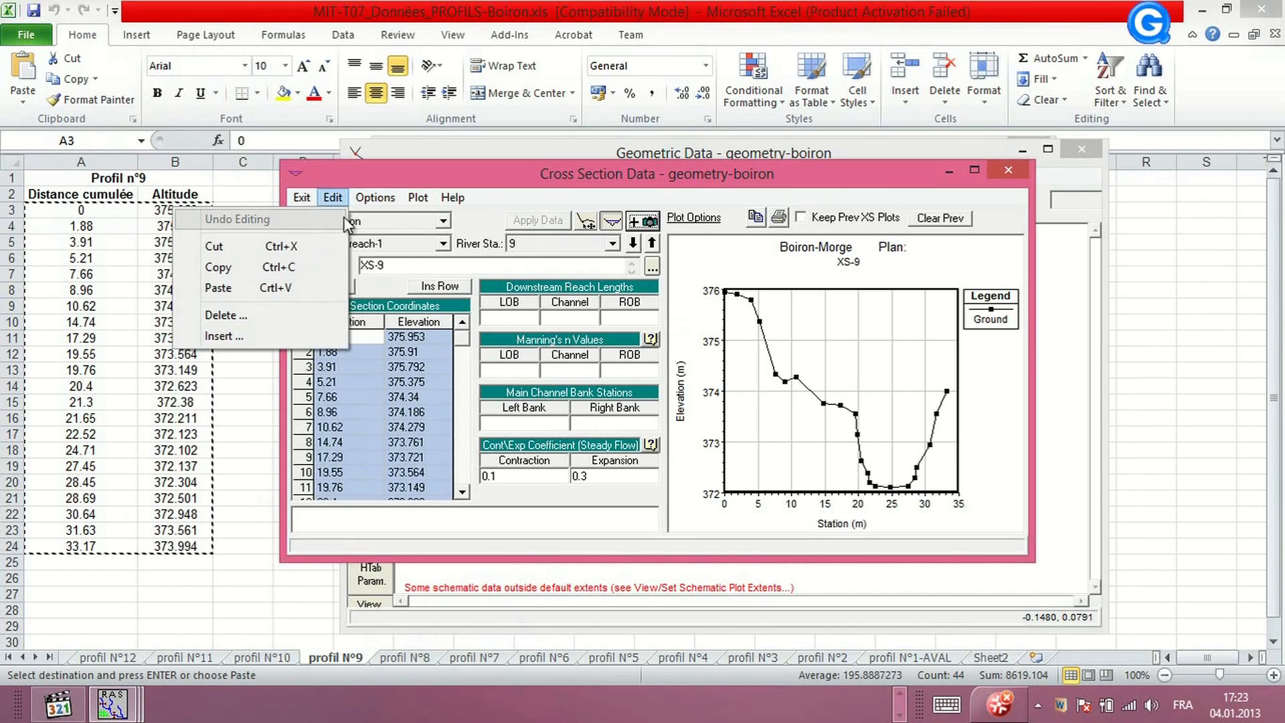
{"action": "left_click", "coordinate": [335, 221]}
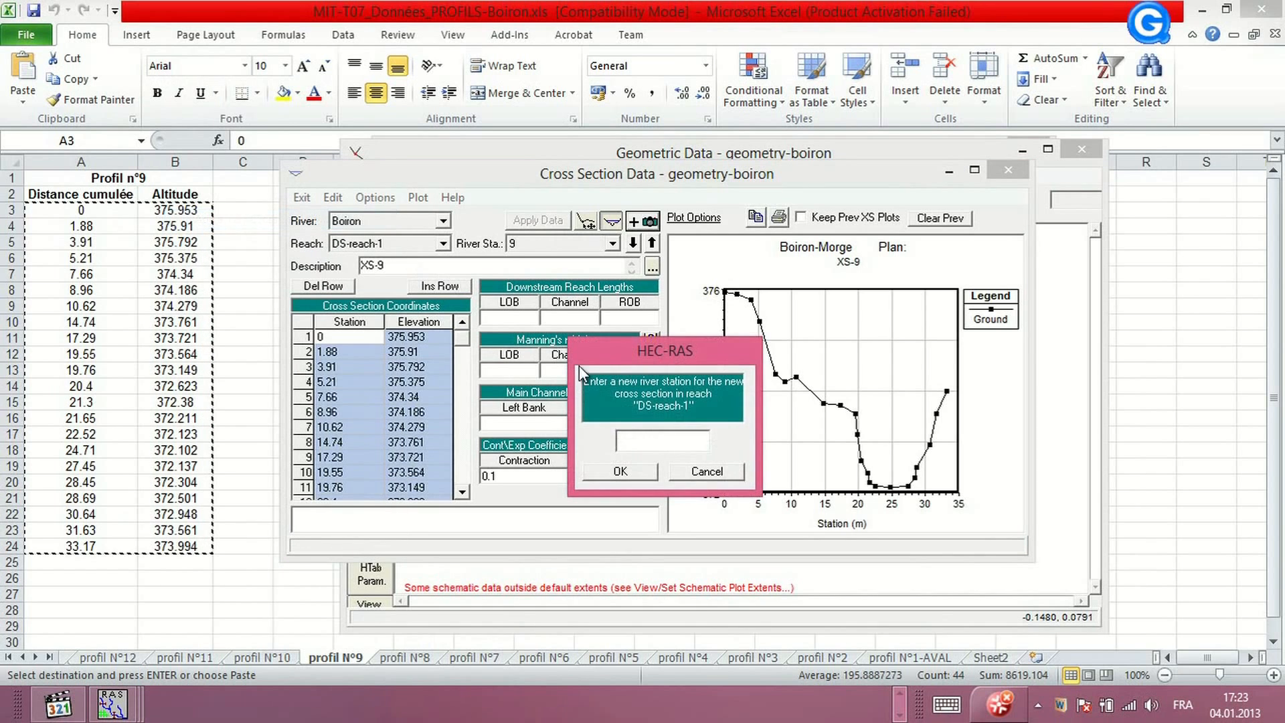
{"action": "type", "text": "10"}
{"action": "left_click", "coordinate": [620, 470]}
{"action": "type", "text": "X"}
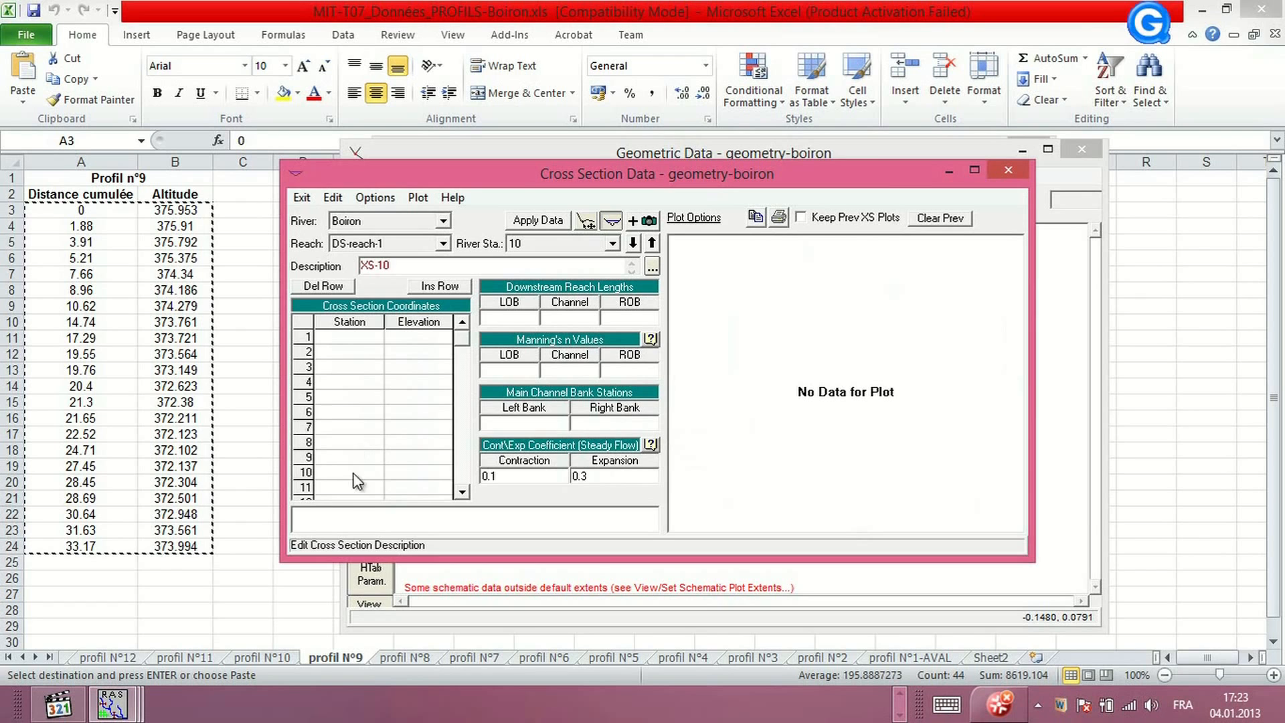
Copy the Profil n°10 distance and altitude values into XS-10's station-elevation table and apply the data
{"action": "left_click", "coordinate": [276, 657]}
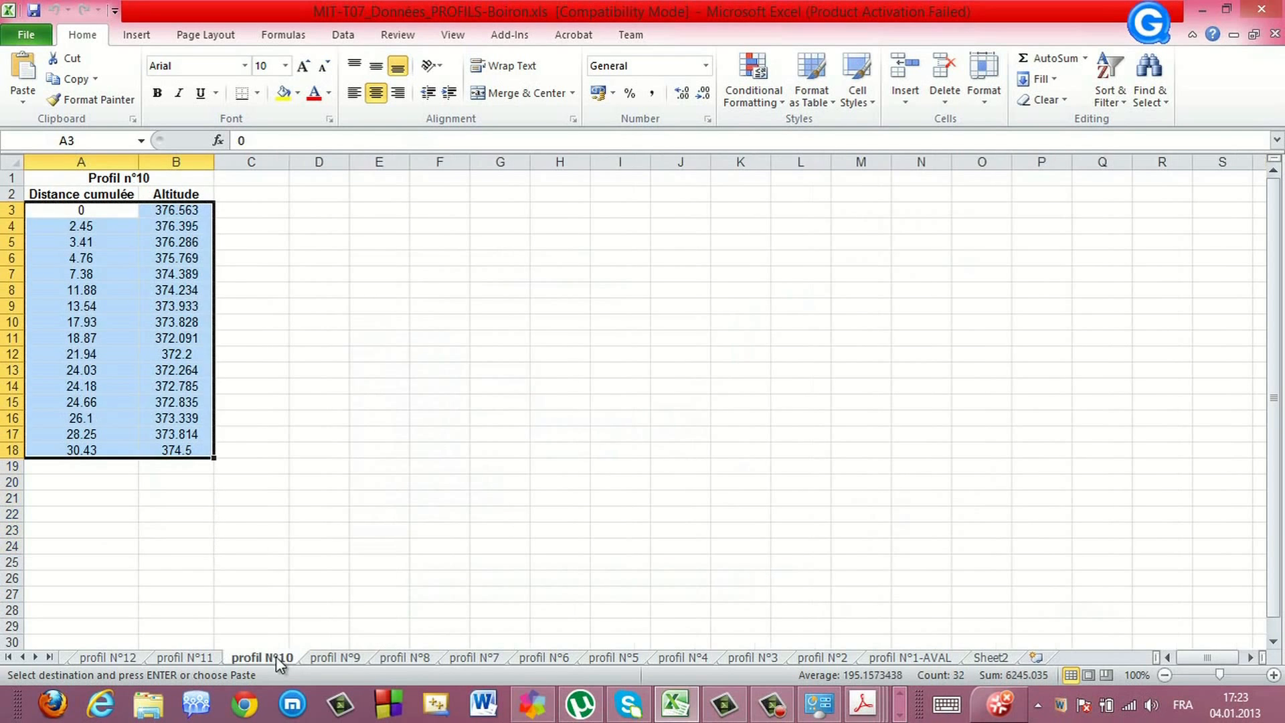
{"action": "right_click", "coordinate": [76, 322]}
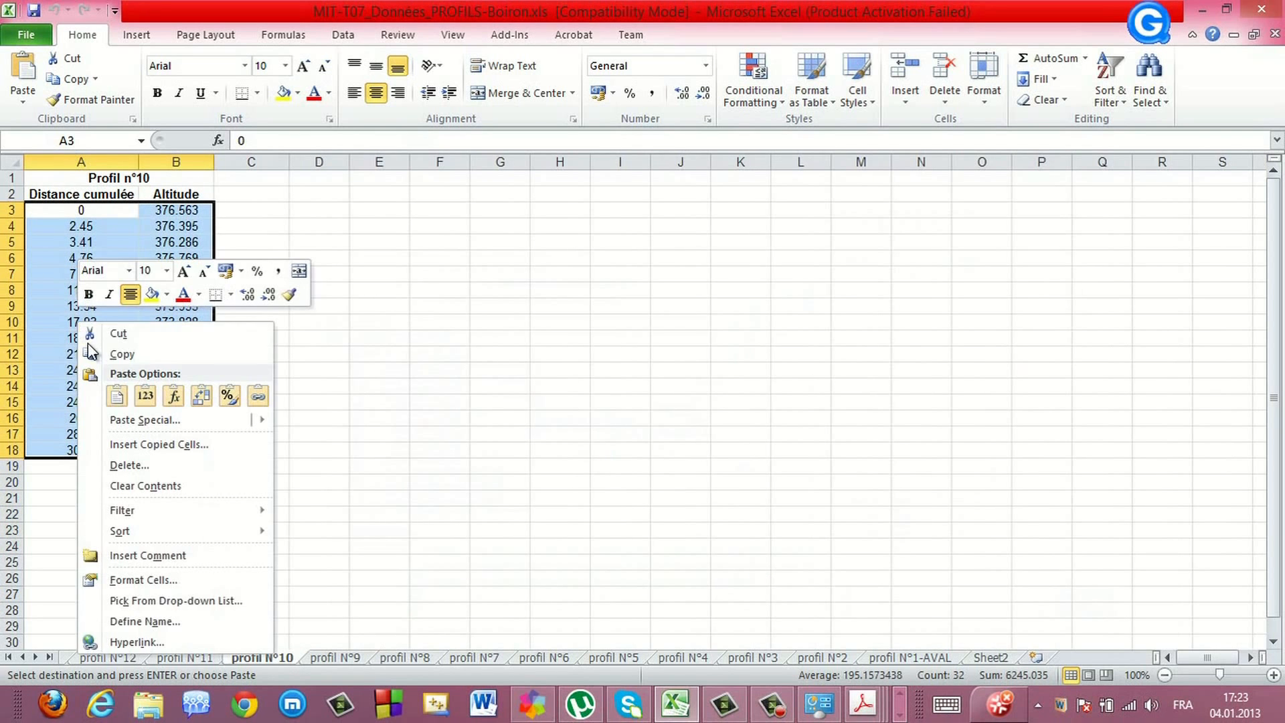
{"action": "left_click", "coordinate": [122, 356]}
{"action": "left_click", "coordinate": [900, 716]}
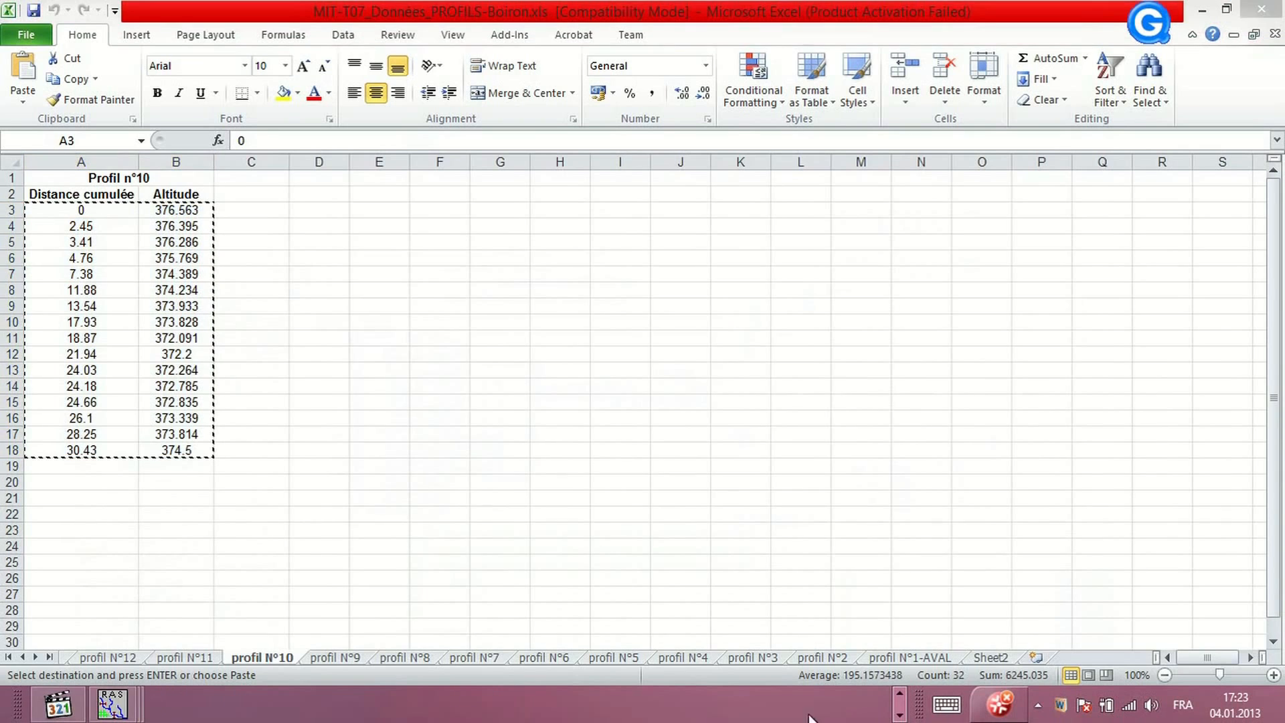
{"action": "left_click", "coordinate": [127, 701]}
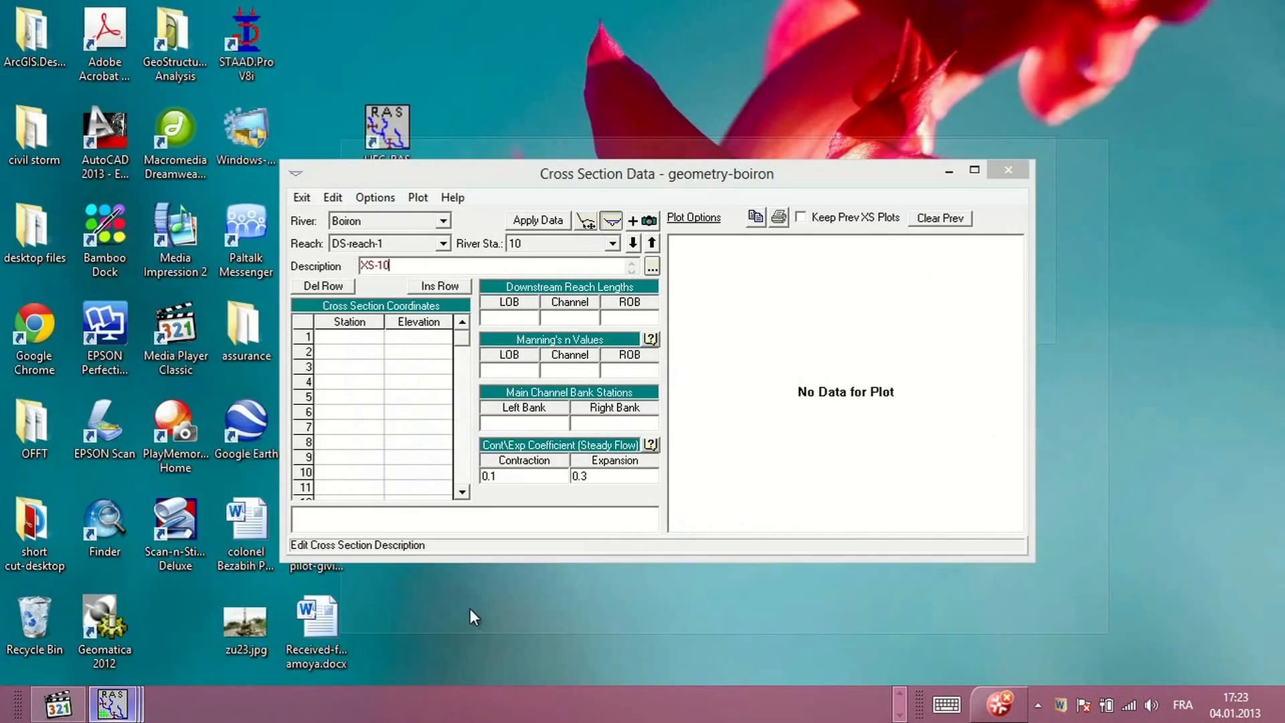
{"action": "left_click", "coordinate": [470, 608]}
{"action": "left_click", "coordinate": [370, 322]}
{"action": "left_click_drag", "start_coordinate": [370, 326], "coordinate": [418, 328]}
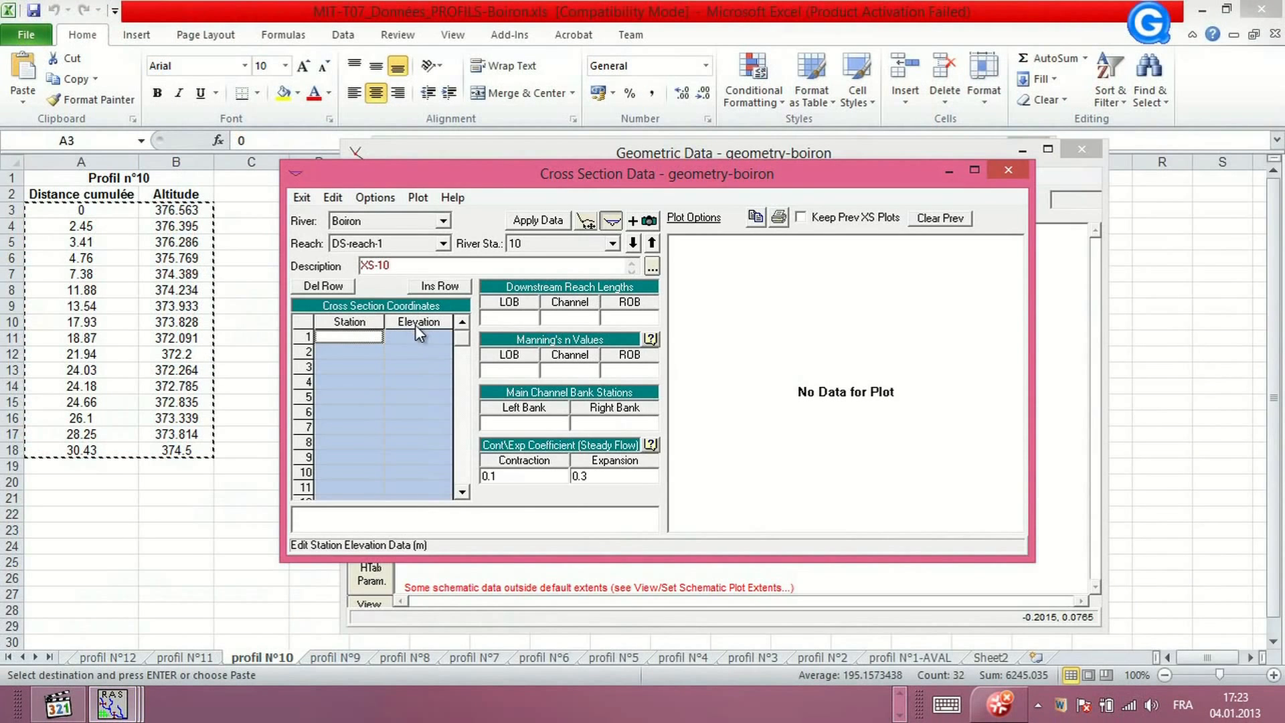
{"action": "key", "text": "ctrl+v"}
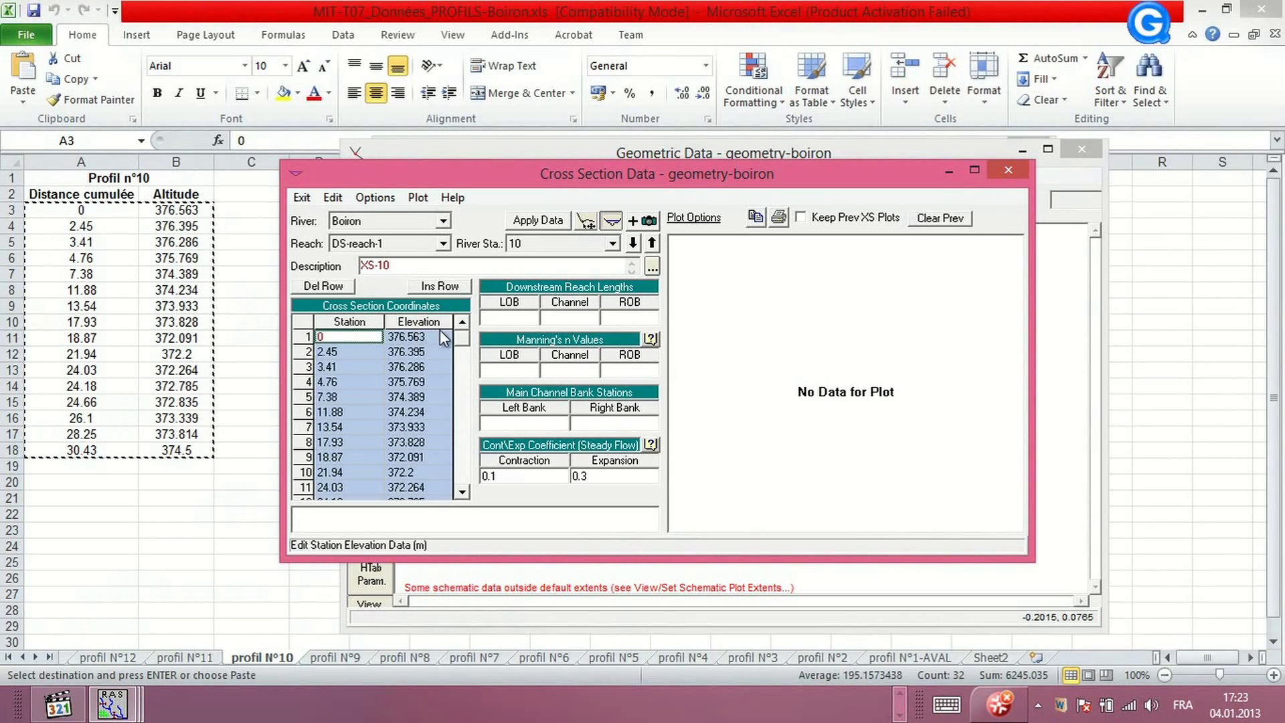
{"action": "left_click", "coordinate": [536, 224]}
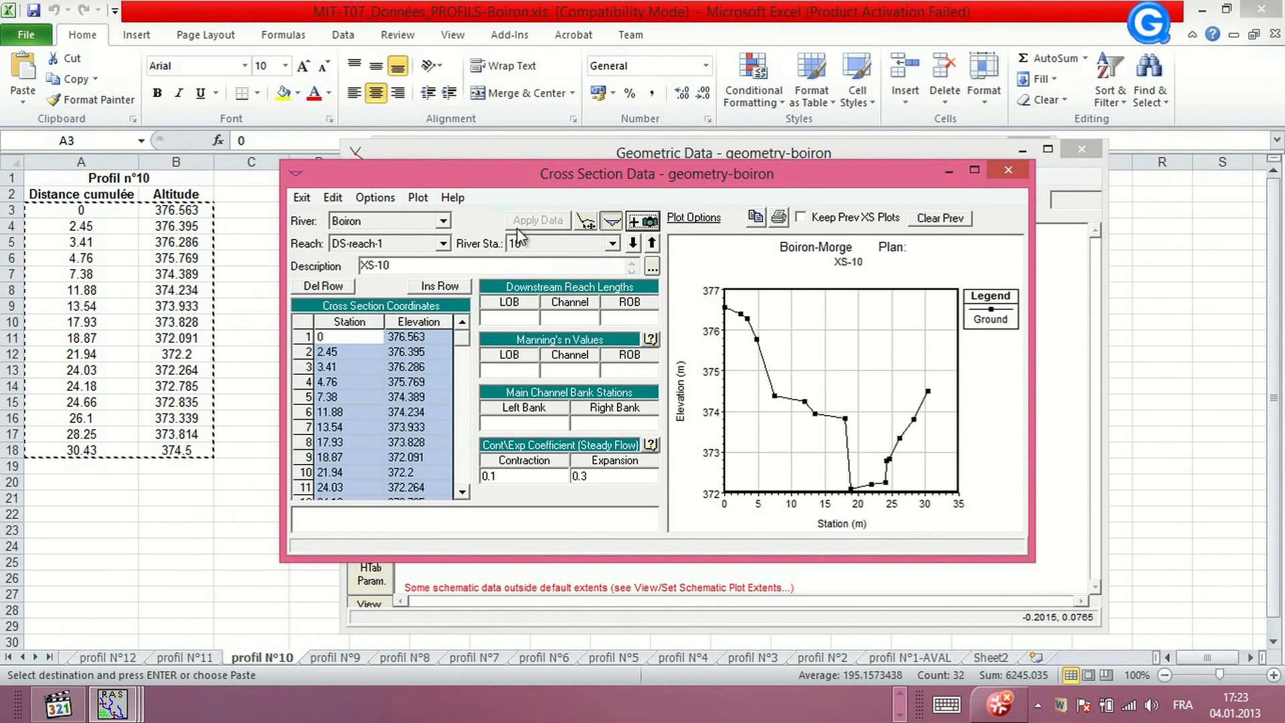
Add a new cross section at river station 11 on DS-reach-1 with the description XS-11
{"action": "left_click", "coordinate": [374, 198]}
{"action": "left_click", "coordinate": [318, 220]}
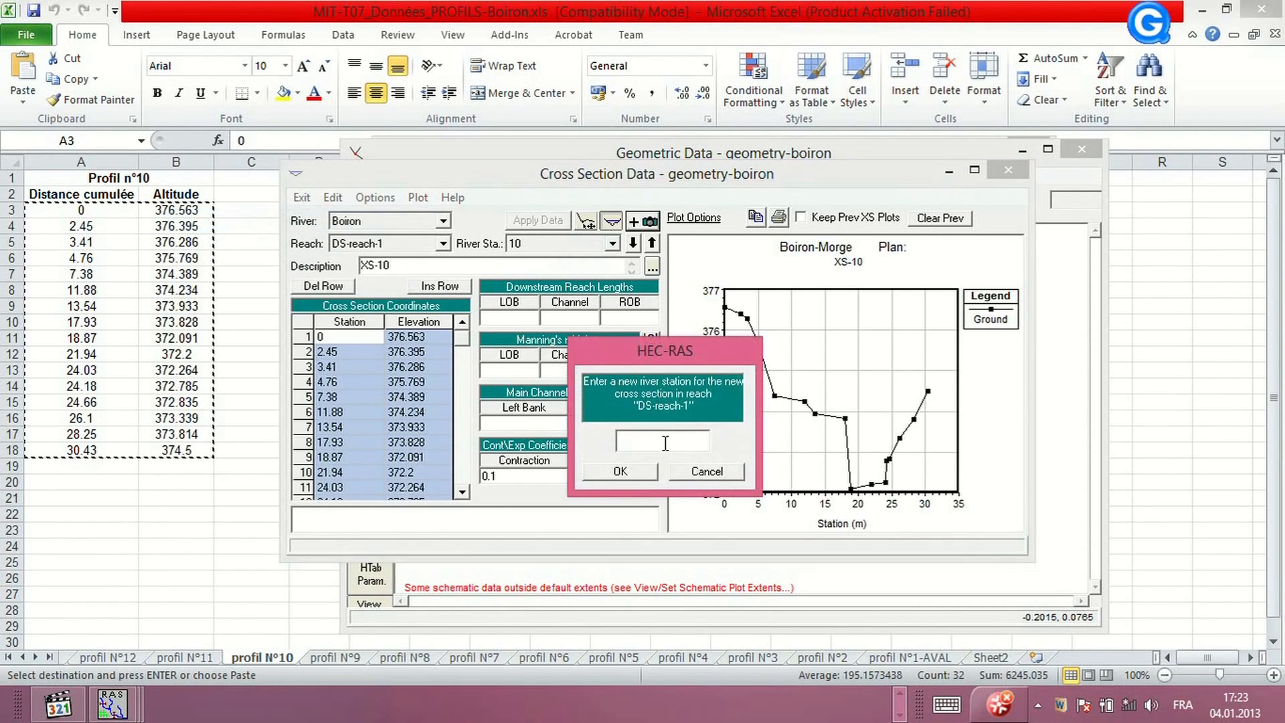
{"action": "type", "text": "11"}
{"action": "left_click", "coordinate": [632, 475]}
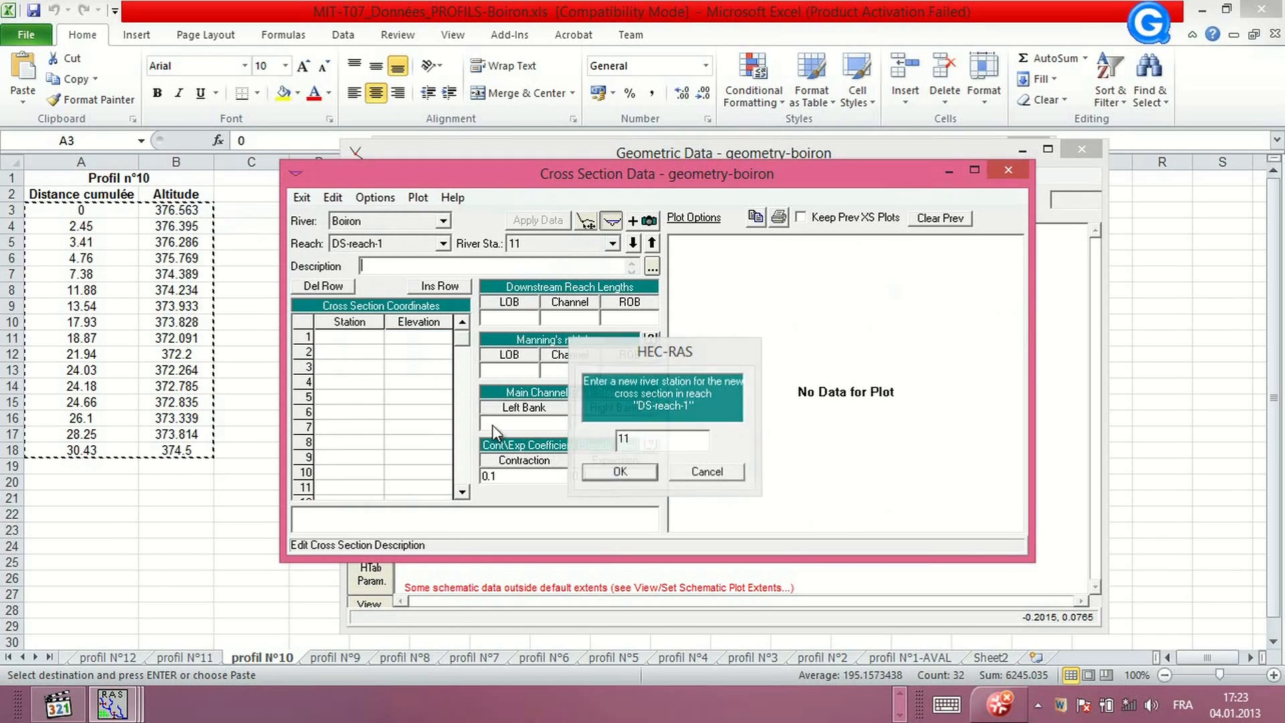
{"action": "left_click", "coordinate": [366, 269]}
{"action": "type", "text": "XS-1 1"}
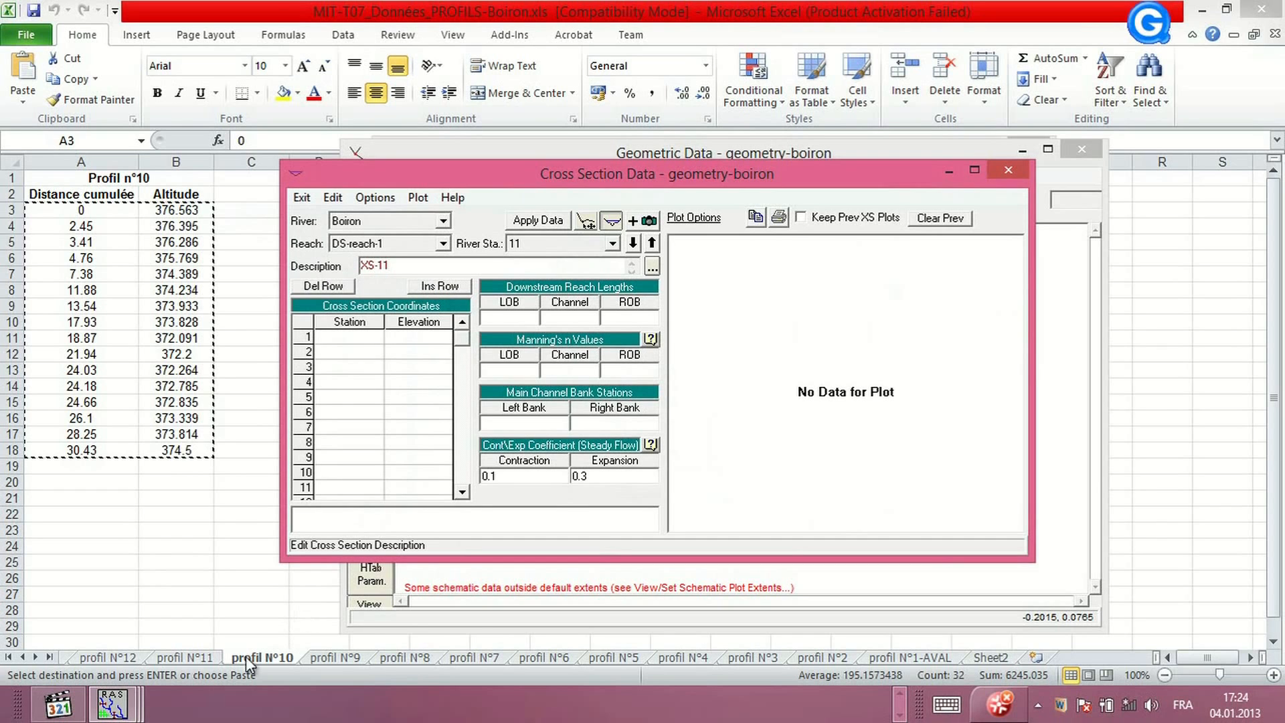
Copy the Profil n°11 distance and altitude values into XS-11's station-elevation table and apply the data
{"action": "left_click", "coordinate": [195, 658]}
{"action": "left_click", "coordinate": [195, 657]}
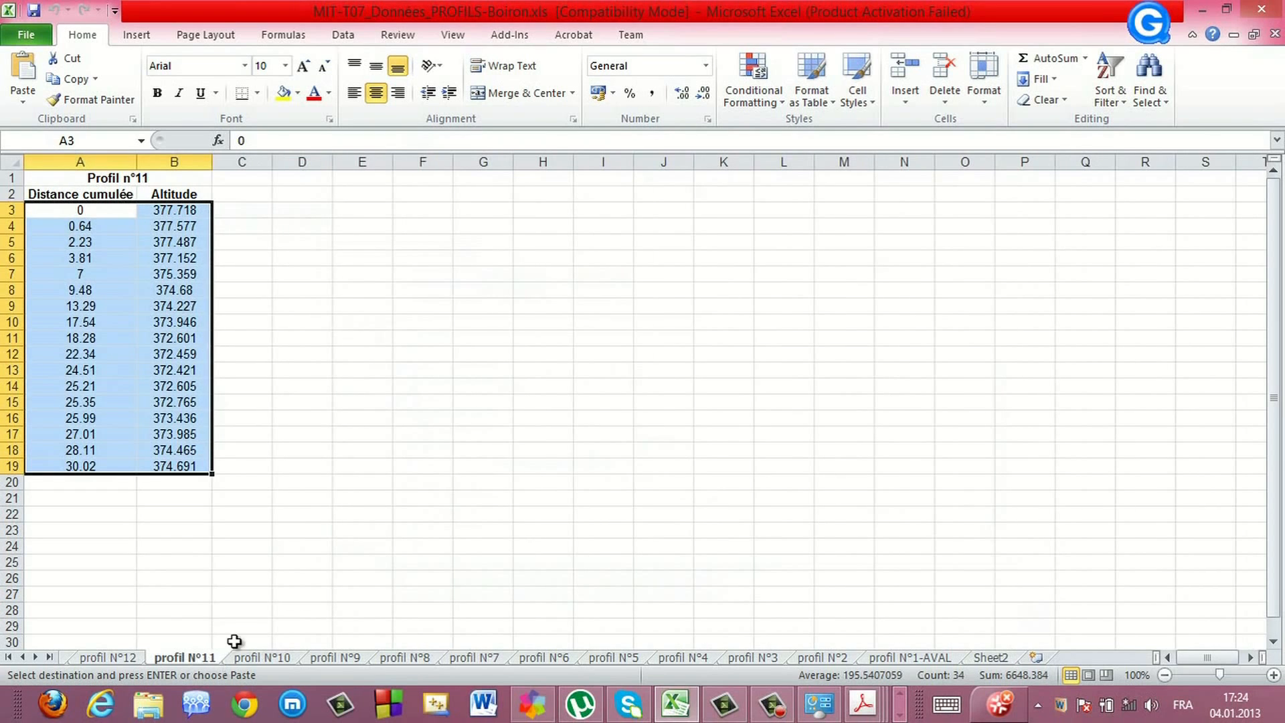
{"action": "right_click", "coordinate": [80, 321]}
{"action": "left_click", "coordinate": [128, 355]}
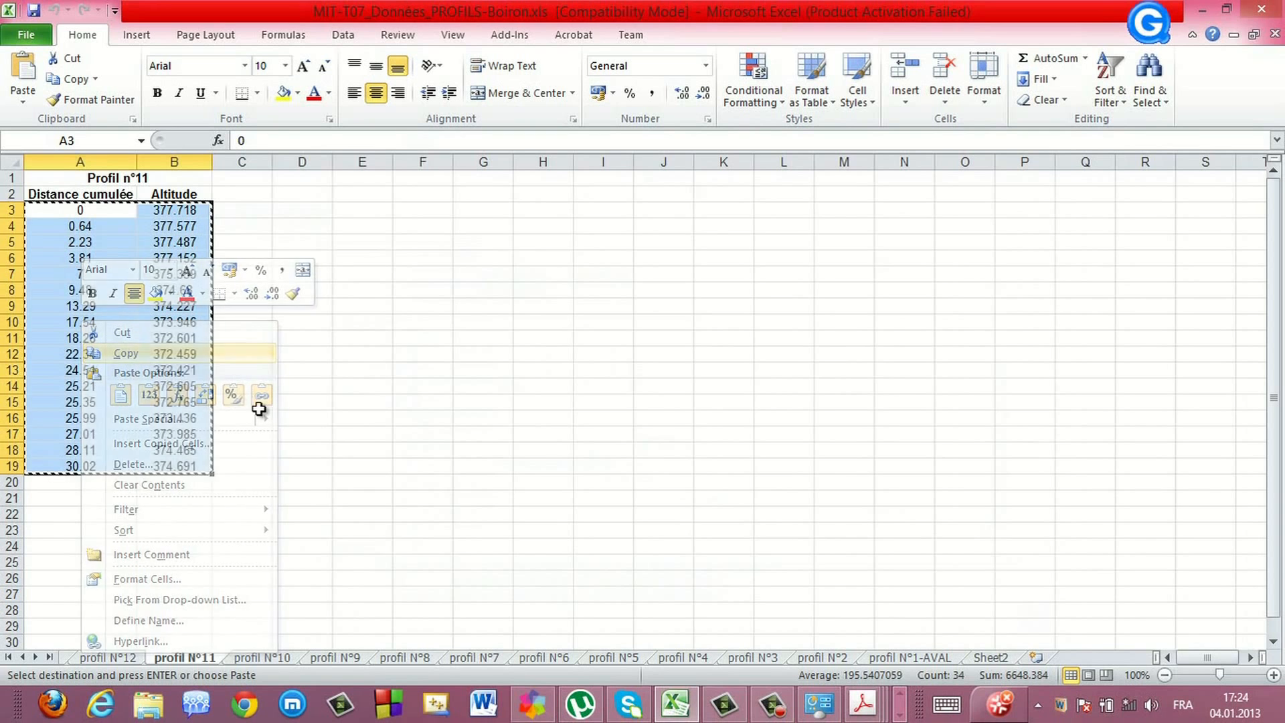
{"action": "left_click", "coordinate": [899, 715]}
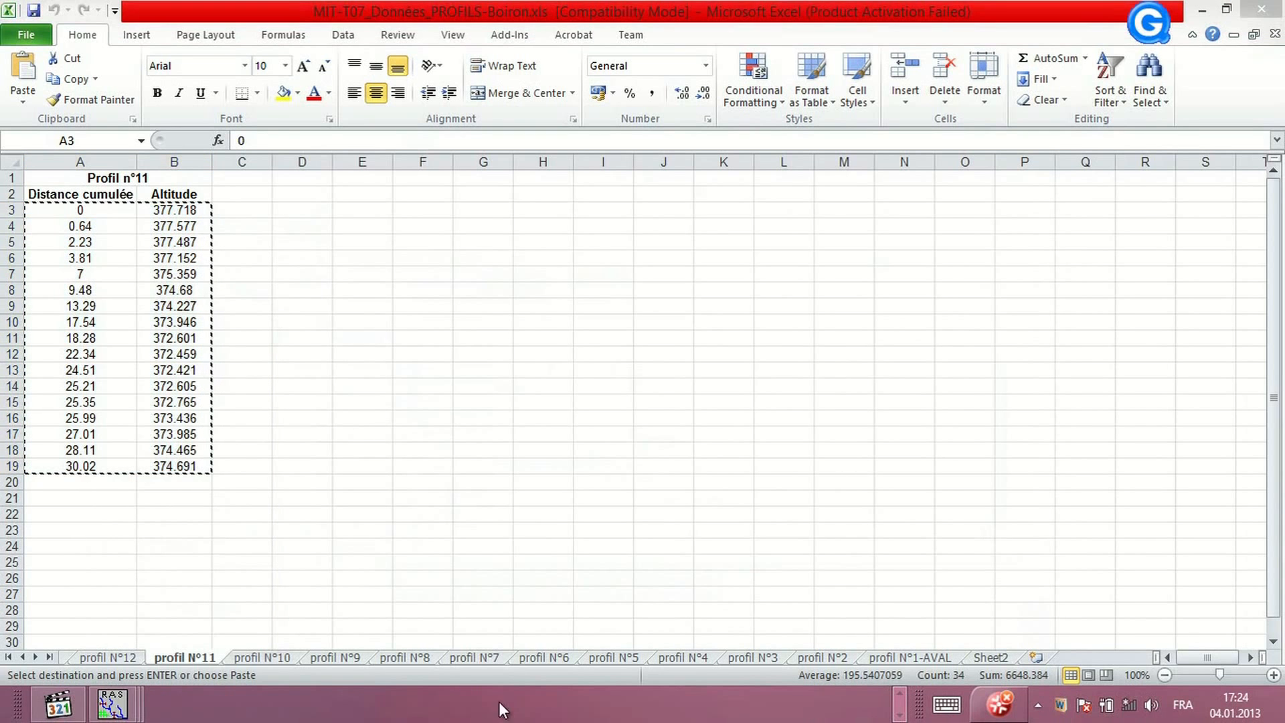
{"action": "mouse_move", "coordinate": [112, 704]}
{"action": "left_click", "coordinate": [475, 619]}
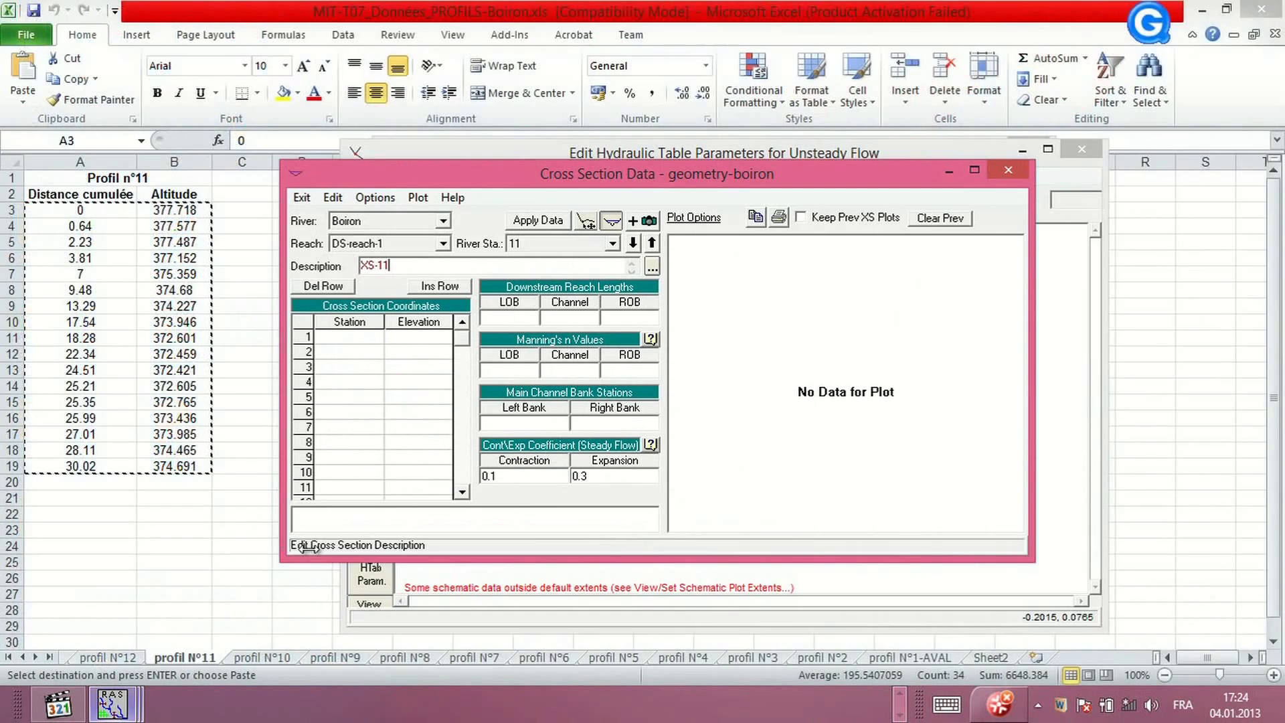
{"action": "left_click_drag", "start_coordinate": [347, 324], "coordinate": [427, 326]}
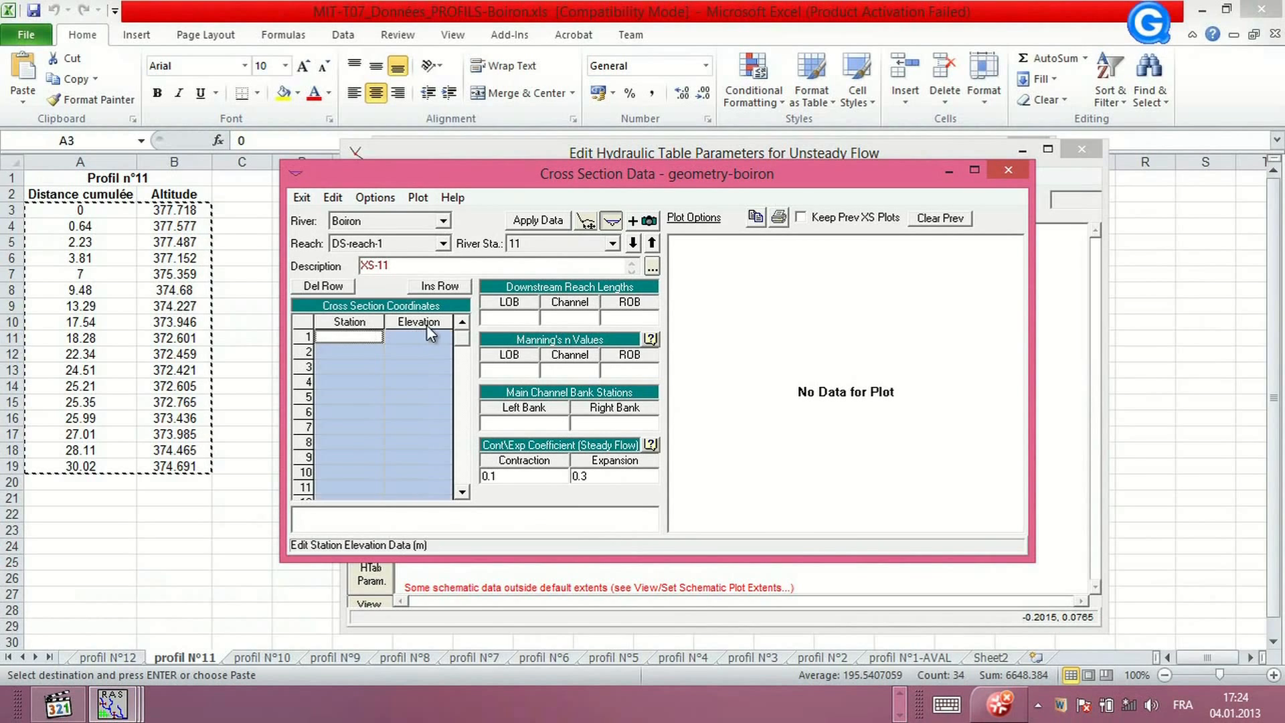
{"action": "key", "text": "ctrl+v"}
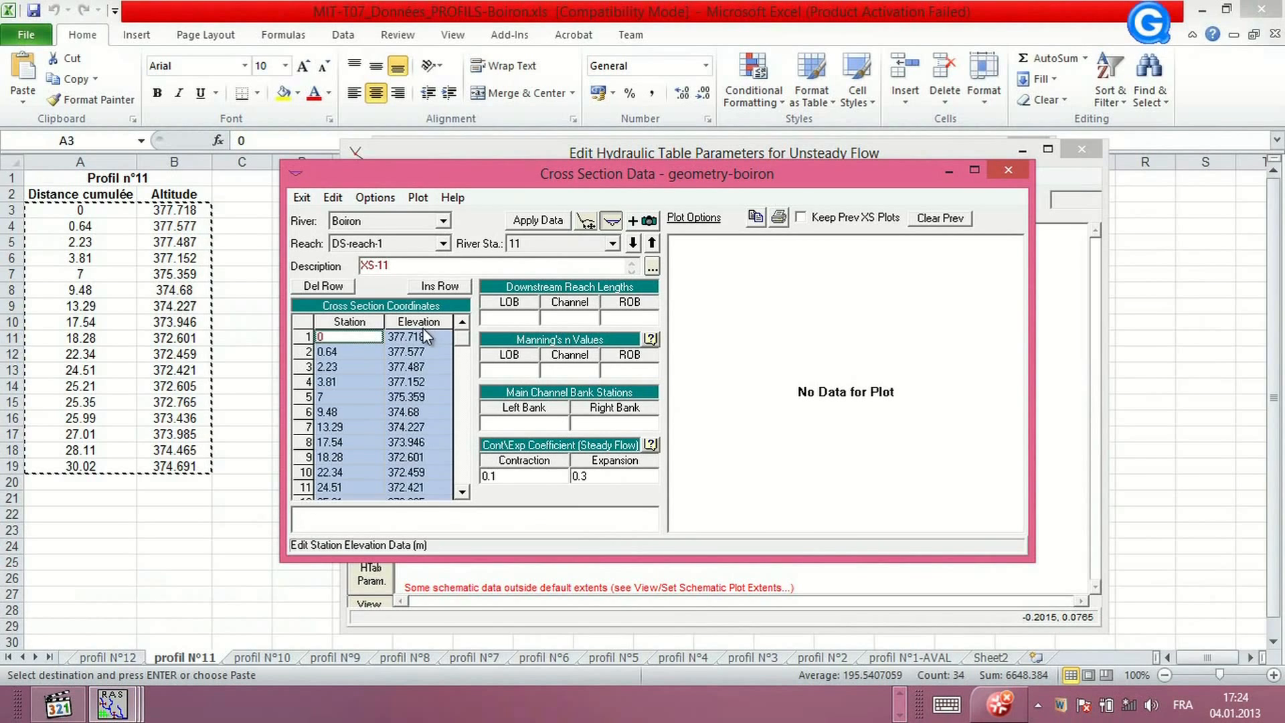
{"action": "left_click", "coordinate": [538, 220]}
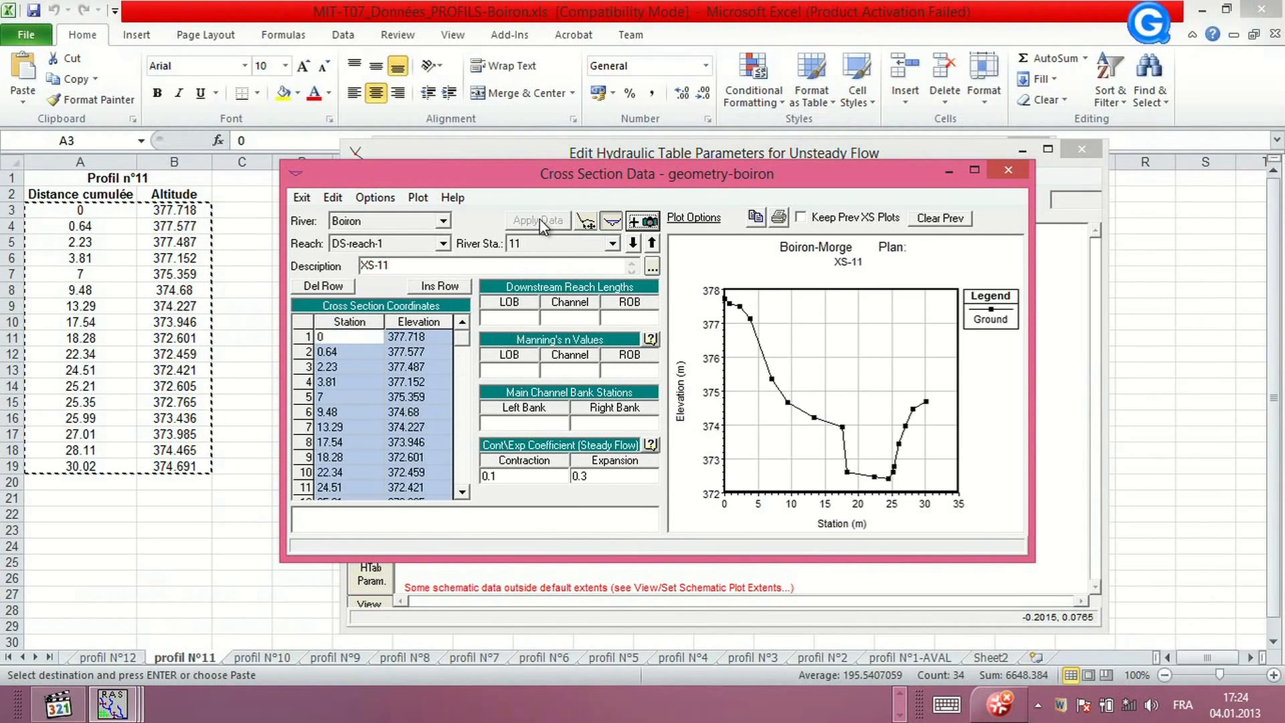
Add a new cross section at river station 12 on DS-reach-1 with the description XS-12
{"action": "left_click", "coordinate": [375, 198]}
{"action": "left_click", "coordinate": [295, 221]}
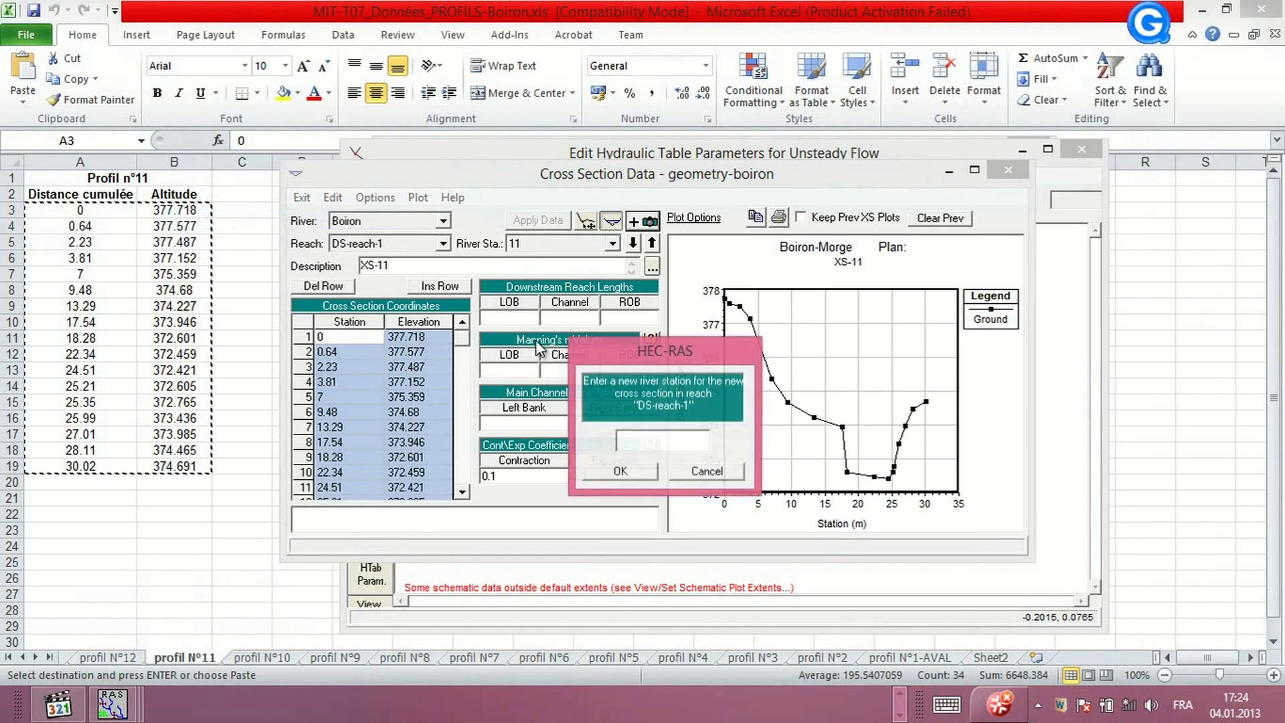
{"action": "type", "text": "12"}
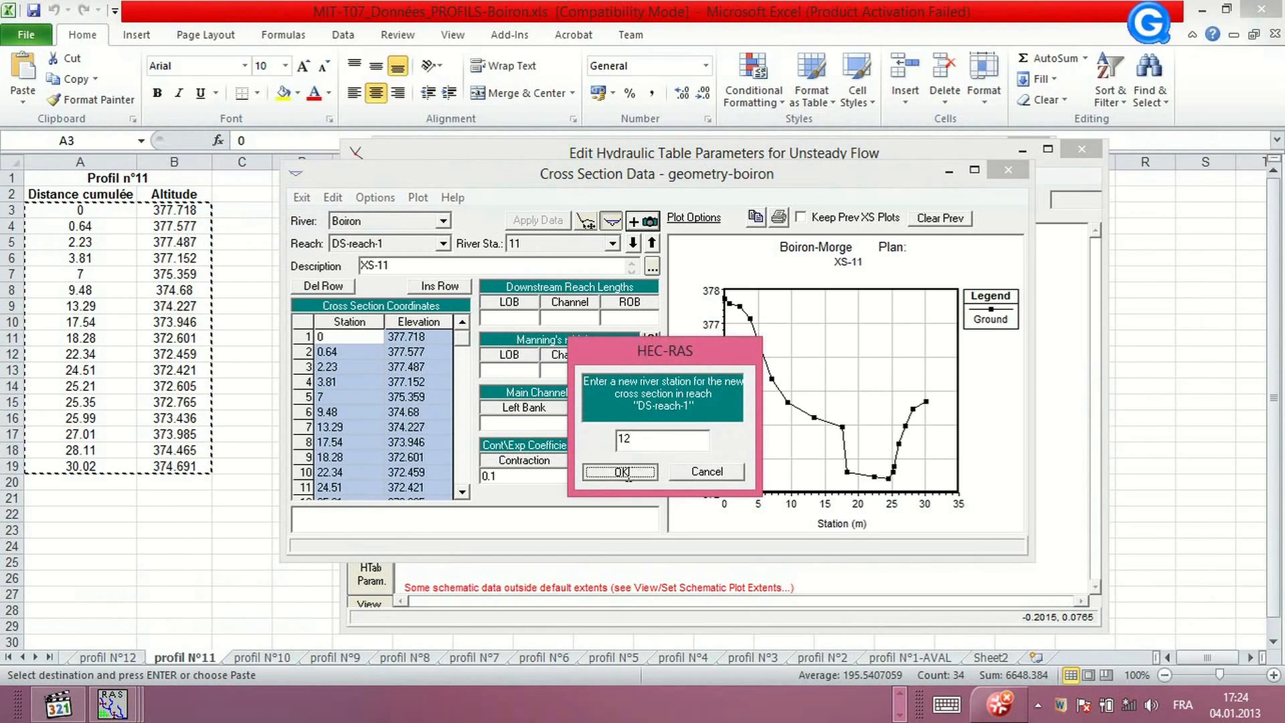
{"action": "left_click", "coordinate": [621, 472]}
{"action": "type", "text": "XS"}
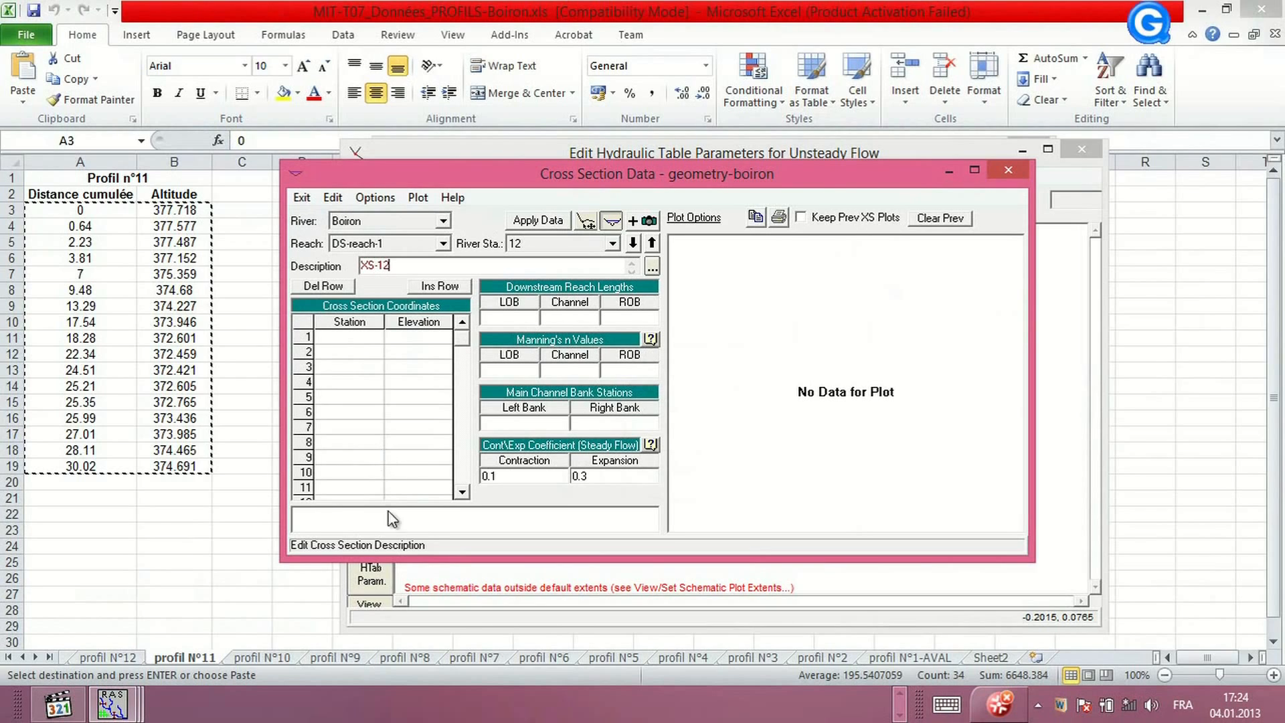
Copy the Profil n°12 distance and altitude values into XS-12's station-elevation table and apply the data
{"action": "left_click", "coordinate": [130, 655]}
{"action": "left_click", "coordinate": [126, 654]}
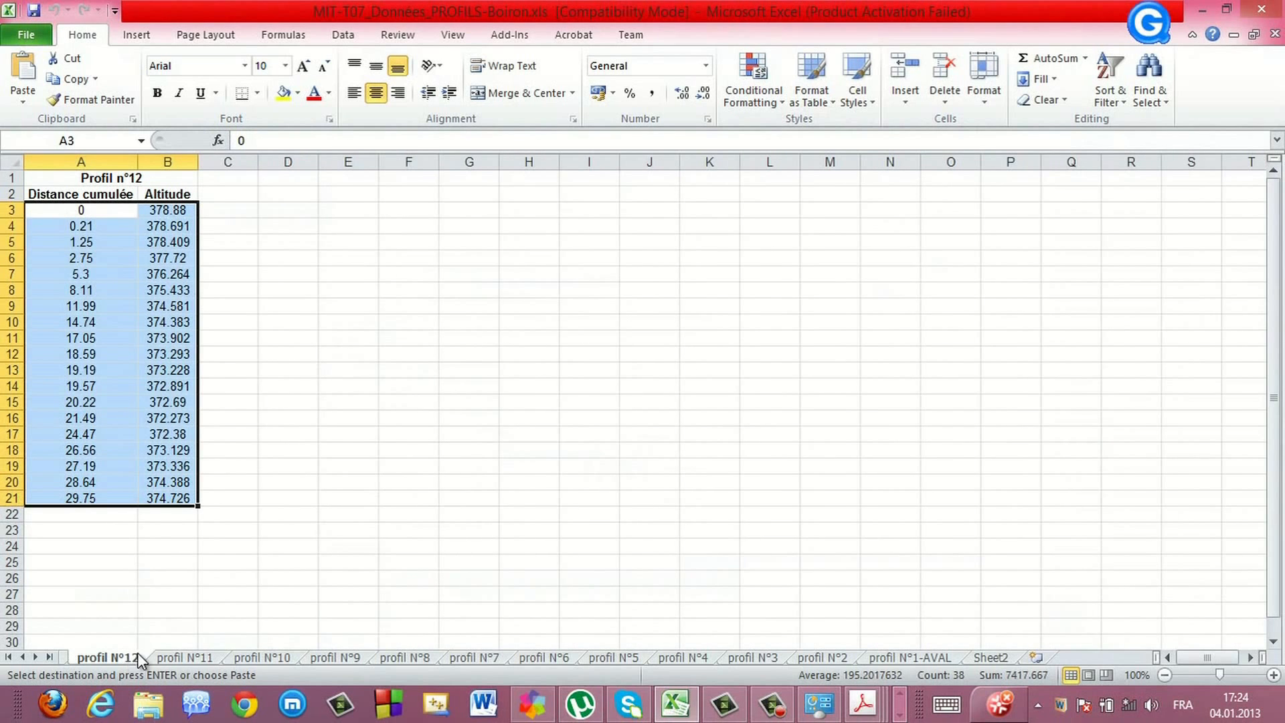
{"action": "right_click", "coordinate": [84, 314]}
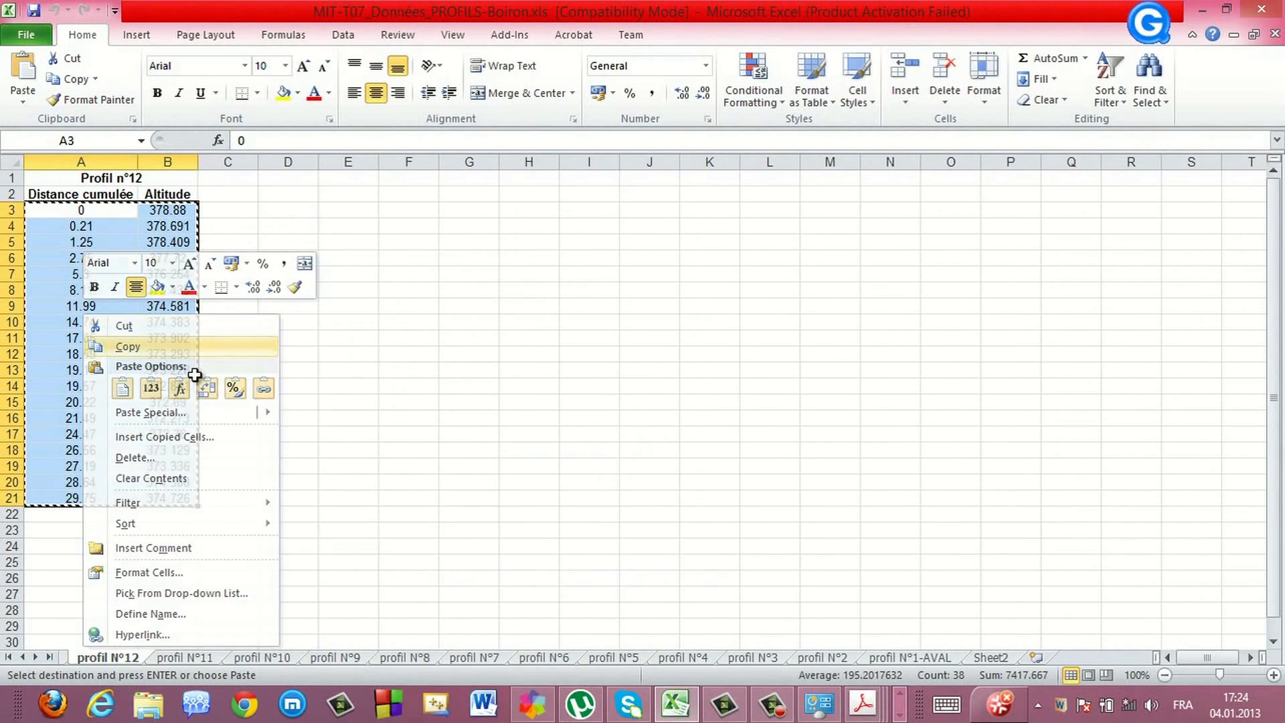
{"action": "left_click", "coordinate": [90, 347]}
{"action": "left_click", "coordinate": [901, 716]}
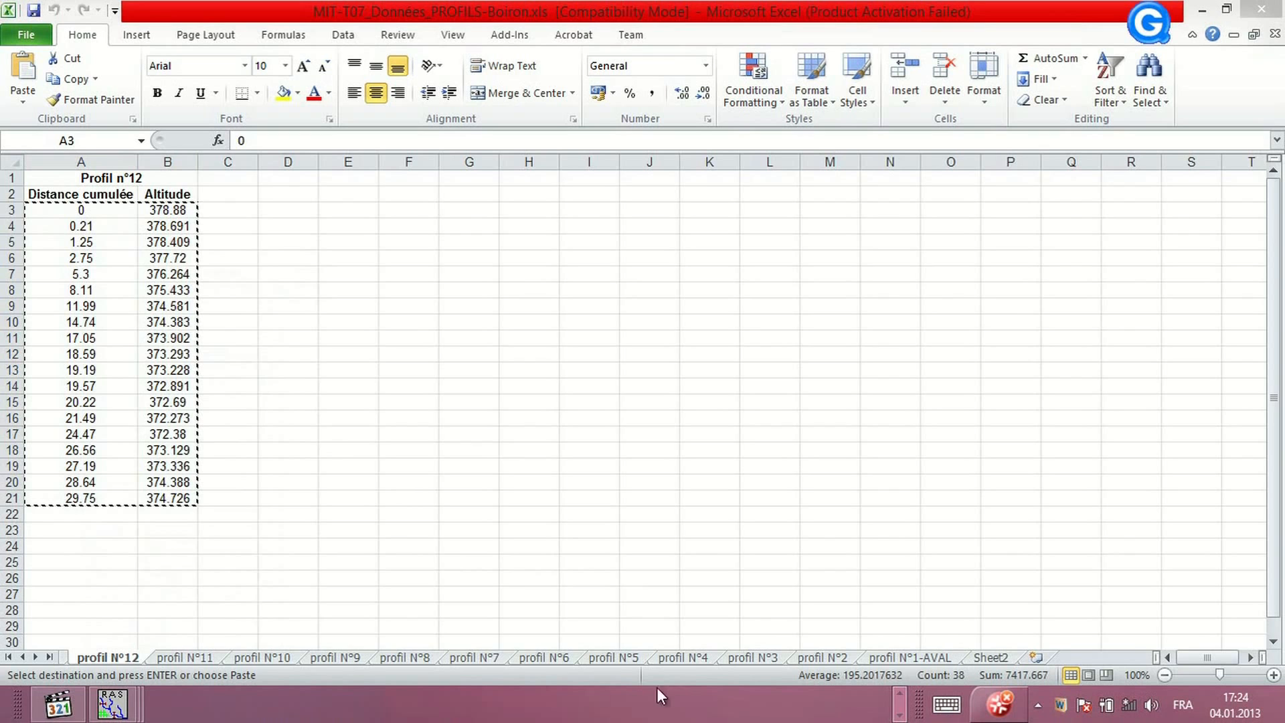
{"action": "left_click", "coordinate": [115, 706]}
{"action": "left_click", "coordinate": [529, 612]}
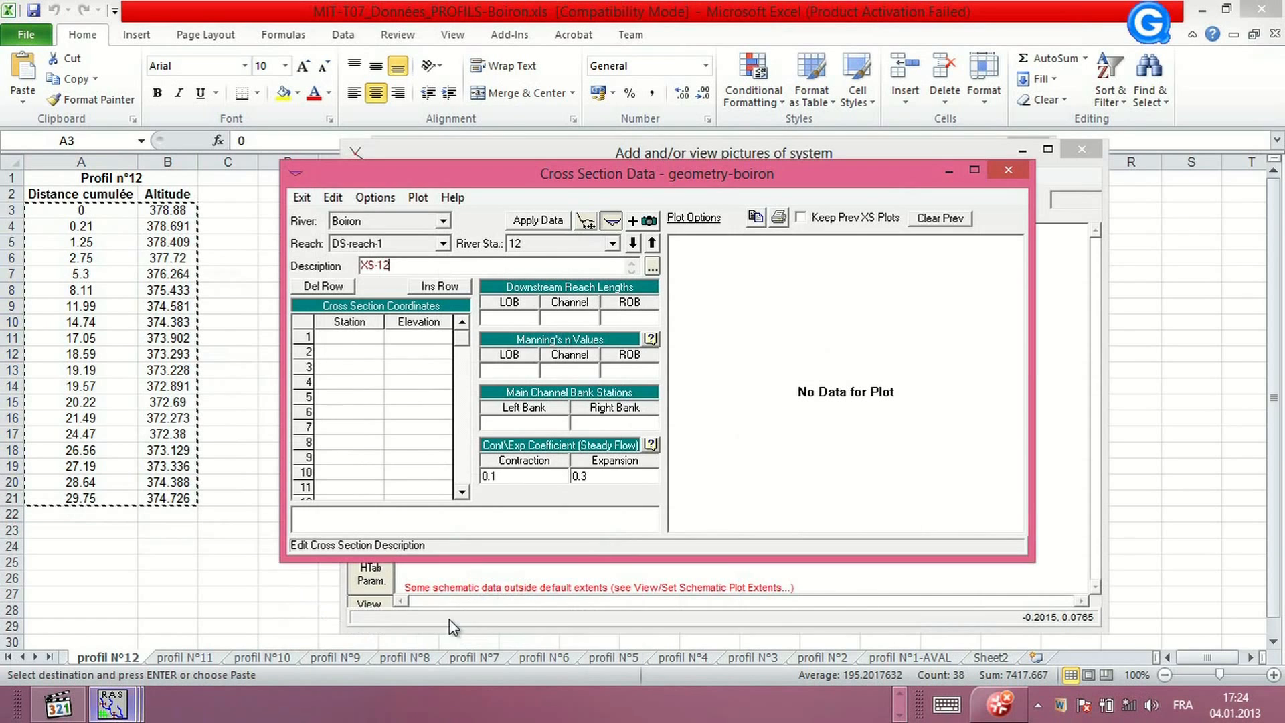
{"action": "left_click_drag", "start_coordinate": [341, 322], "coordinate": [423, 327]}
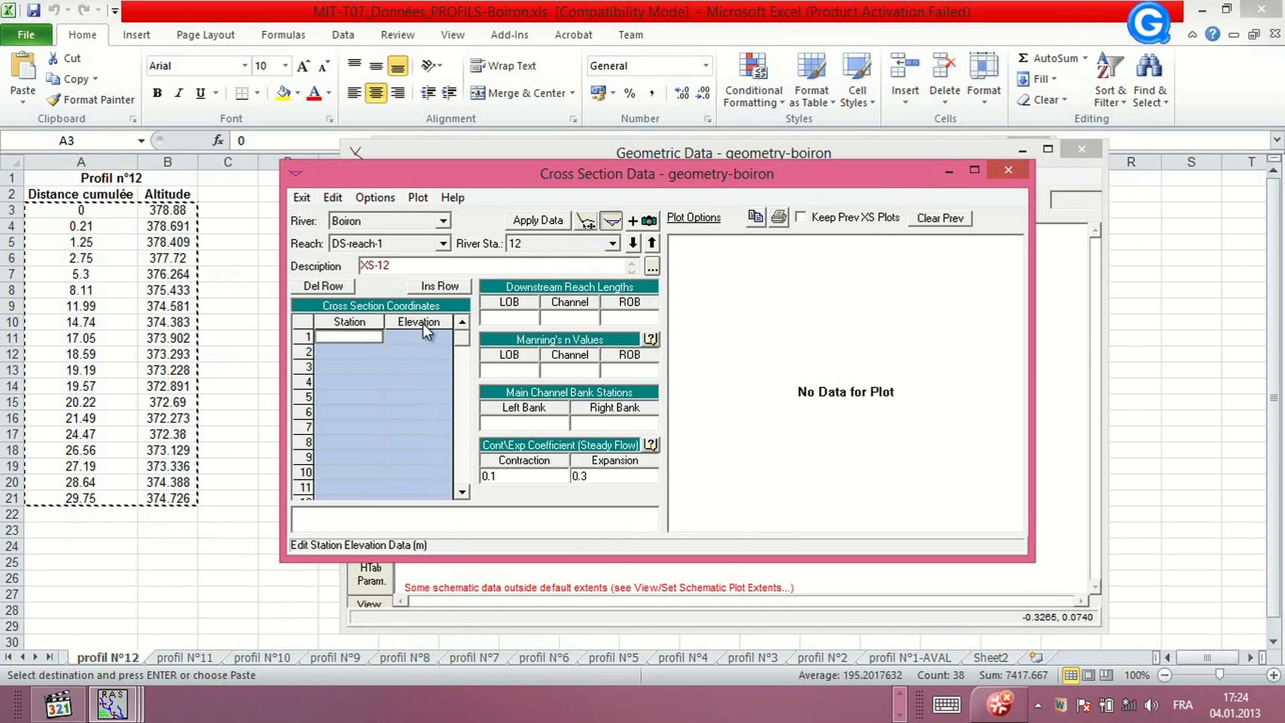
{"action": "key", "text": "ctrl+v"}
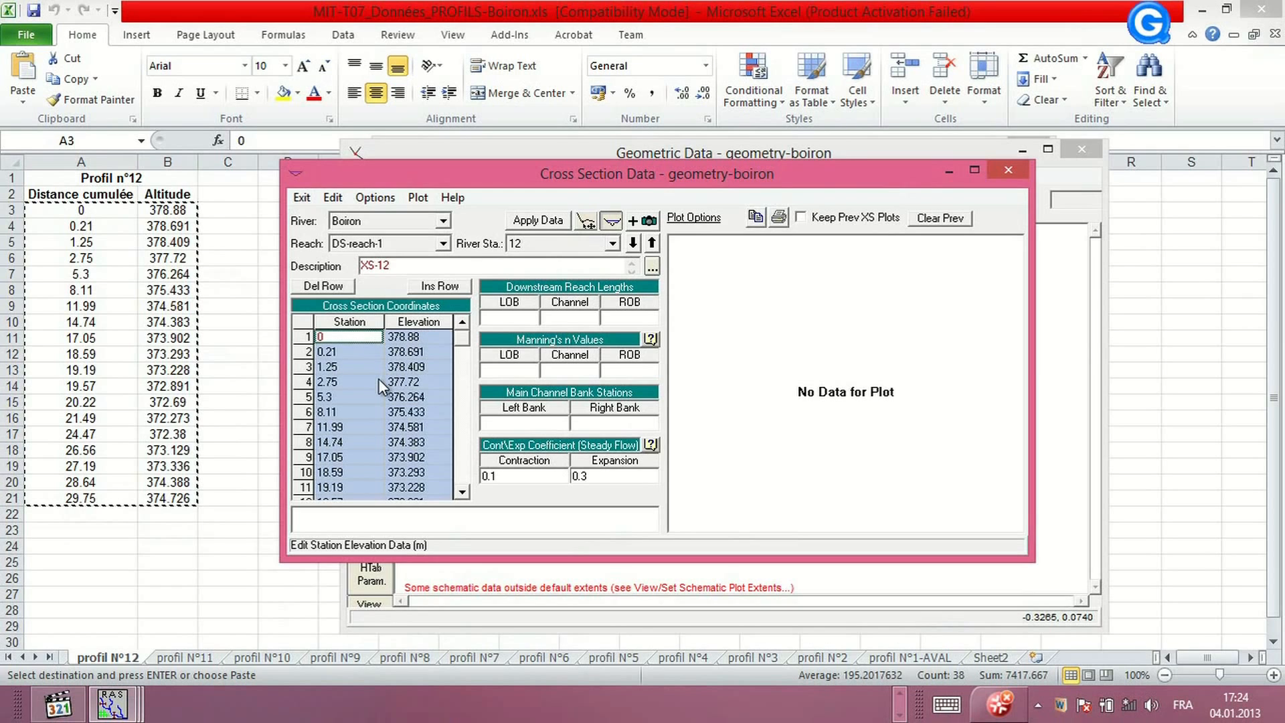
{"action": "left_click", "coordinate": [540, 221]}
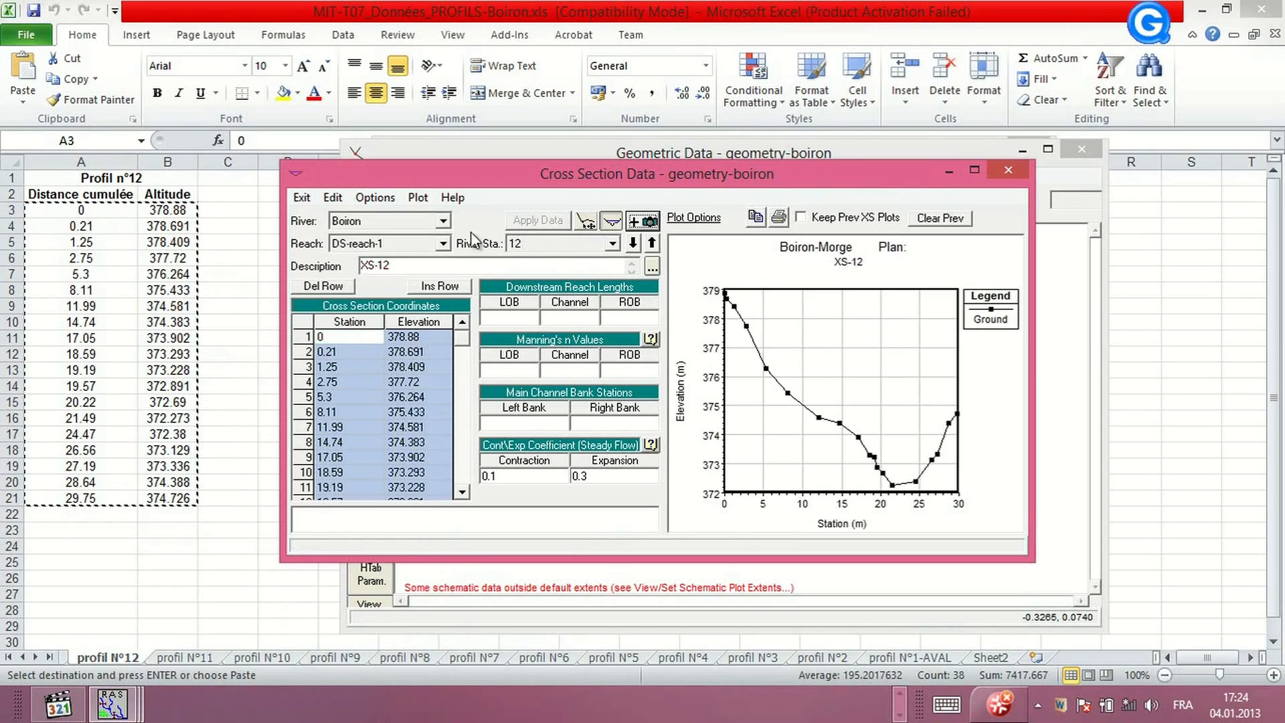
Add a new cross section at river station 13 on DS-reach-1 with the description XS-13
{"action": "left_click", "coordinate": [373, 198]}
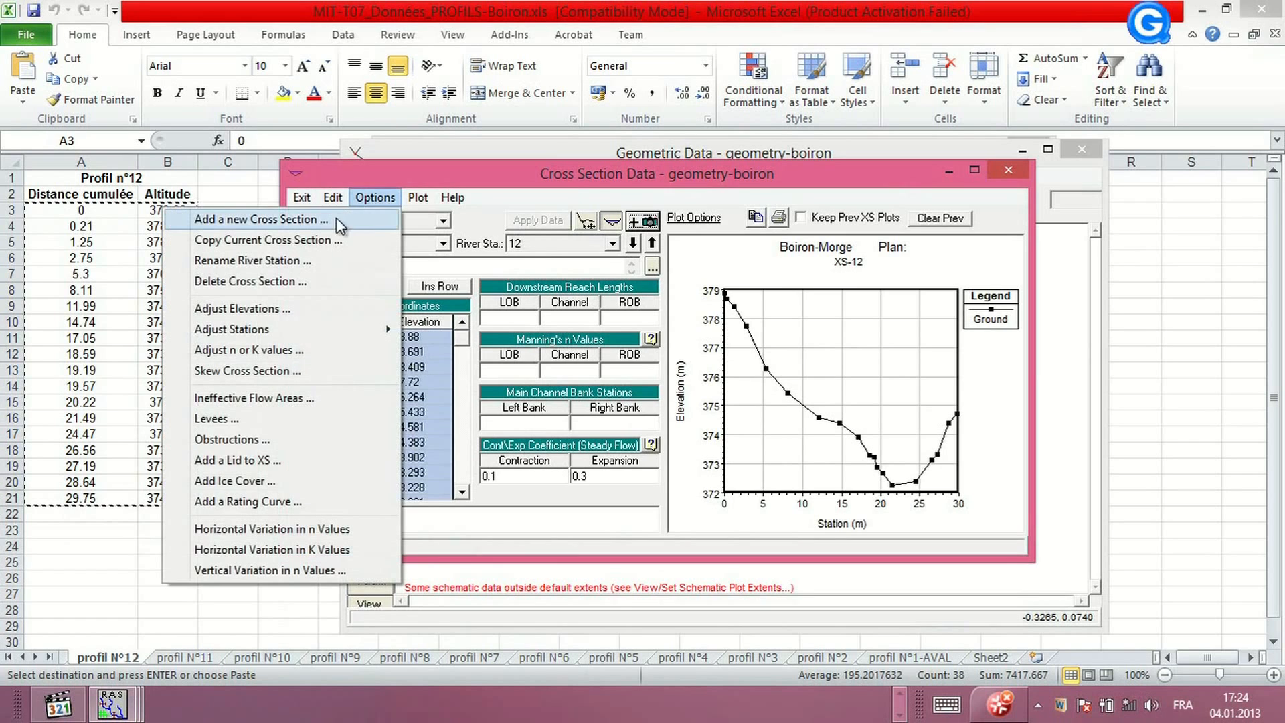
{"action": "left_click", "coordinate": [320, 220]}
{"action": "type", "text": "13"}
{"action": "left_click", "coordinate": [627, 472]}
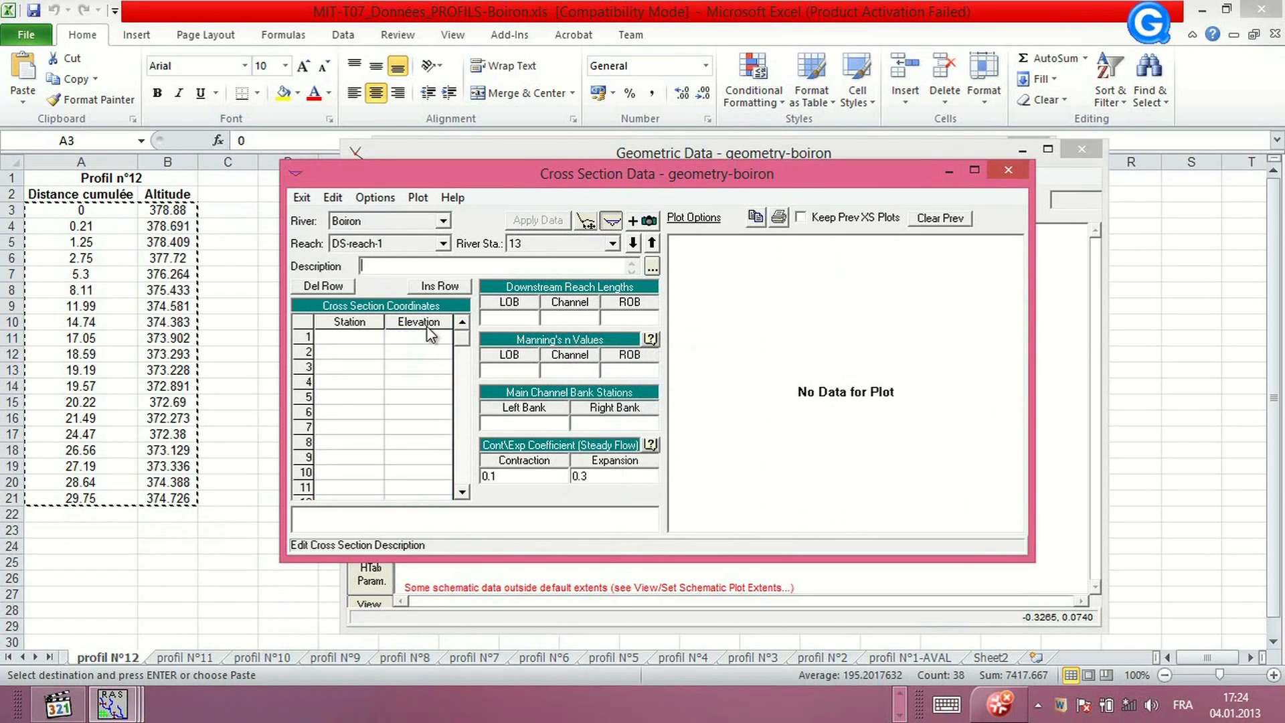
{"action": "left_click", "coordinate": [373, 264]}
{"action": "type", "text": "XS-13"}
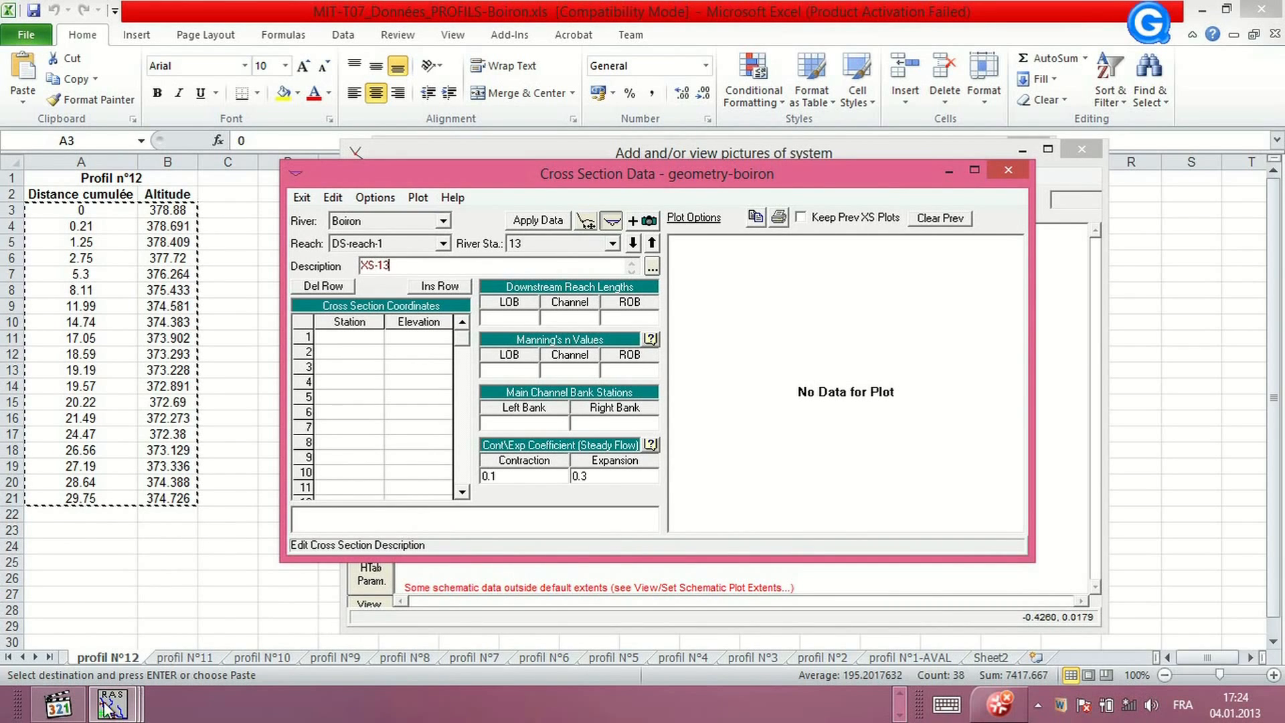
Copy the Profil n°13 distance and altitude values into XS-13's station-elevation table and apply the data
{"action": "left_click", "coordinate": [26, 658]}
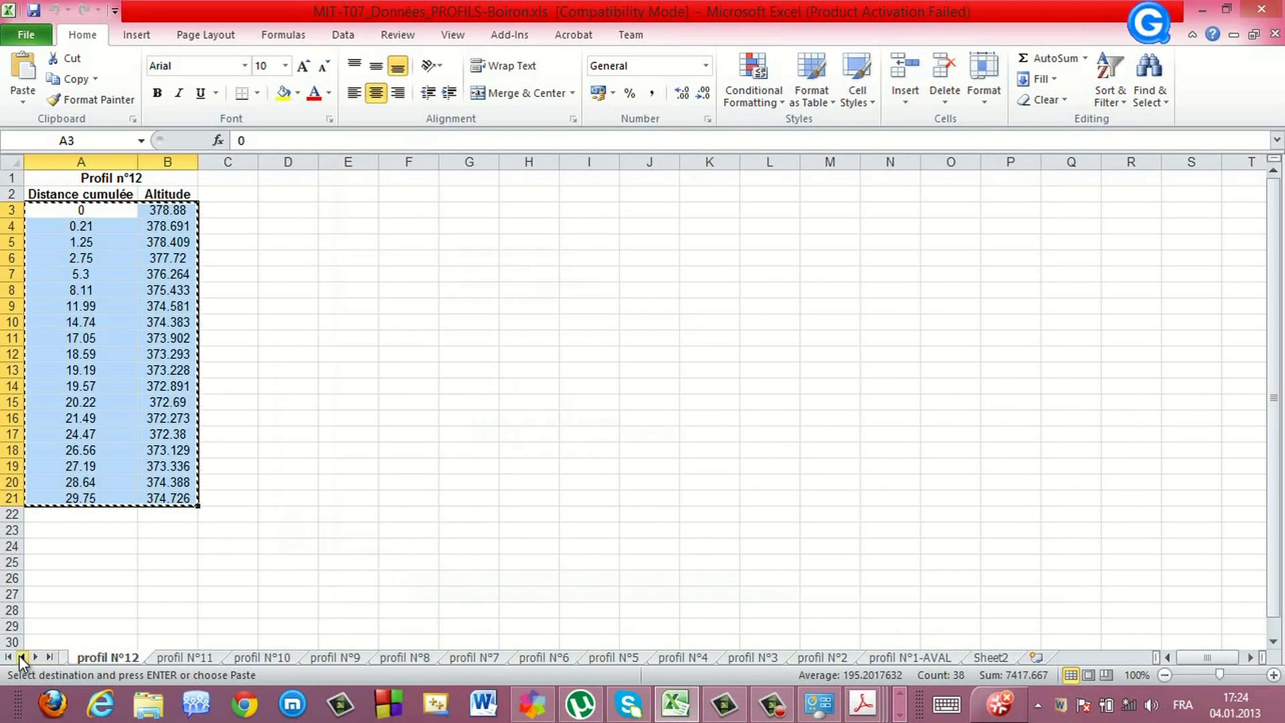
{"action": "left_click", "coordinate": [23, 658]}
{"action": "left_click", "coordinate": [106, 658]}
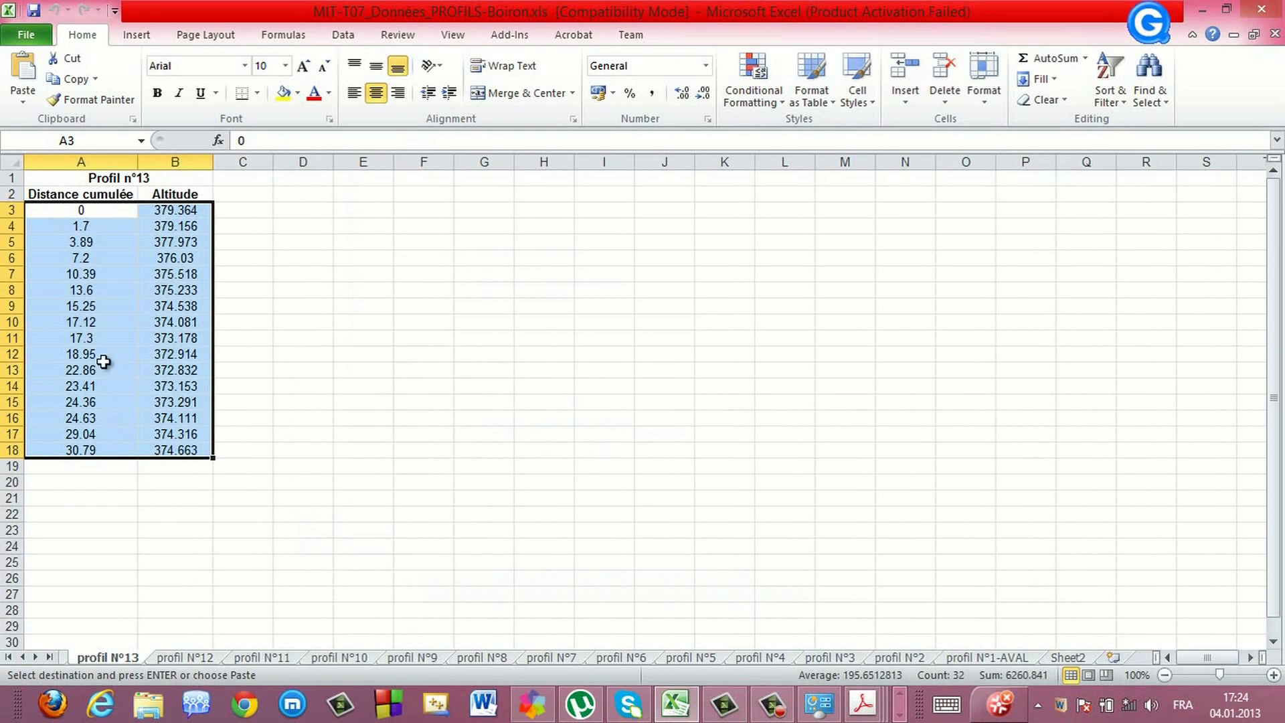
{"action": "right_click", "coordinate": [91, 325]}
{"action": "left_click", "coordinate": [116, 357]}
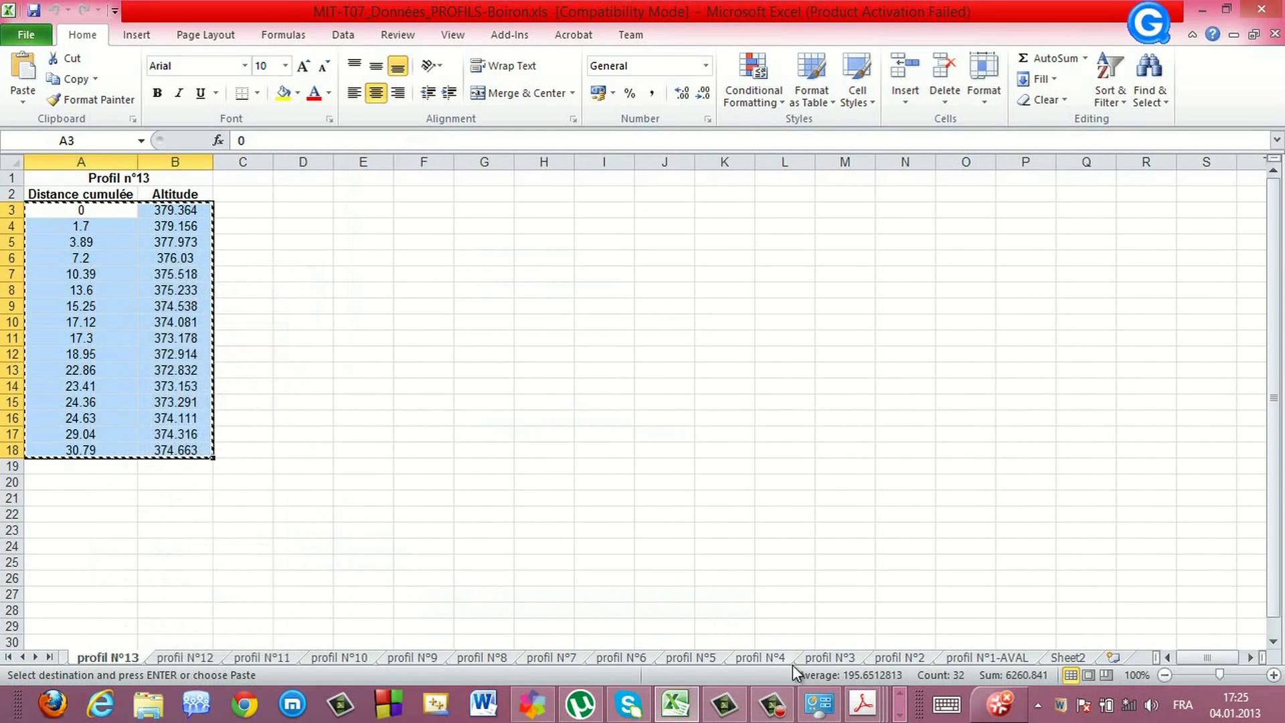
{"action": "left_click", "coordinate": [899, 716]}
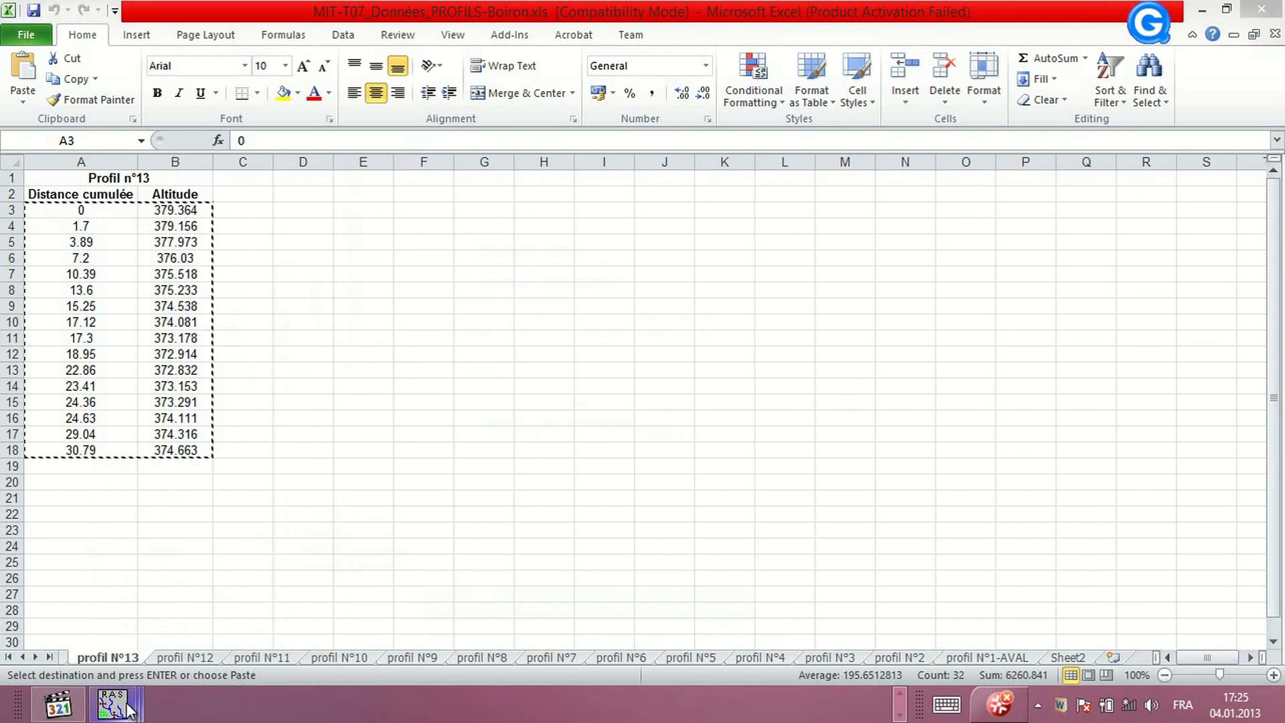
{"action": "mouse_move", "coordinate": [112, 704]}
{"action": "left_click", "coordinate": [474, 622]}
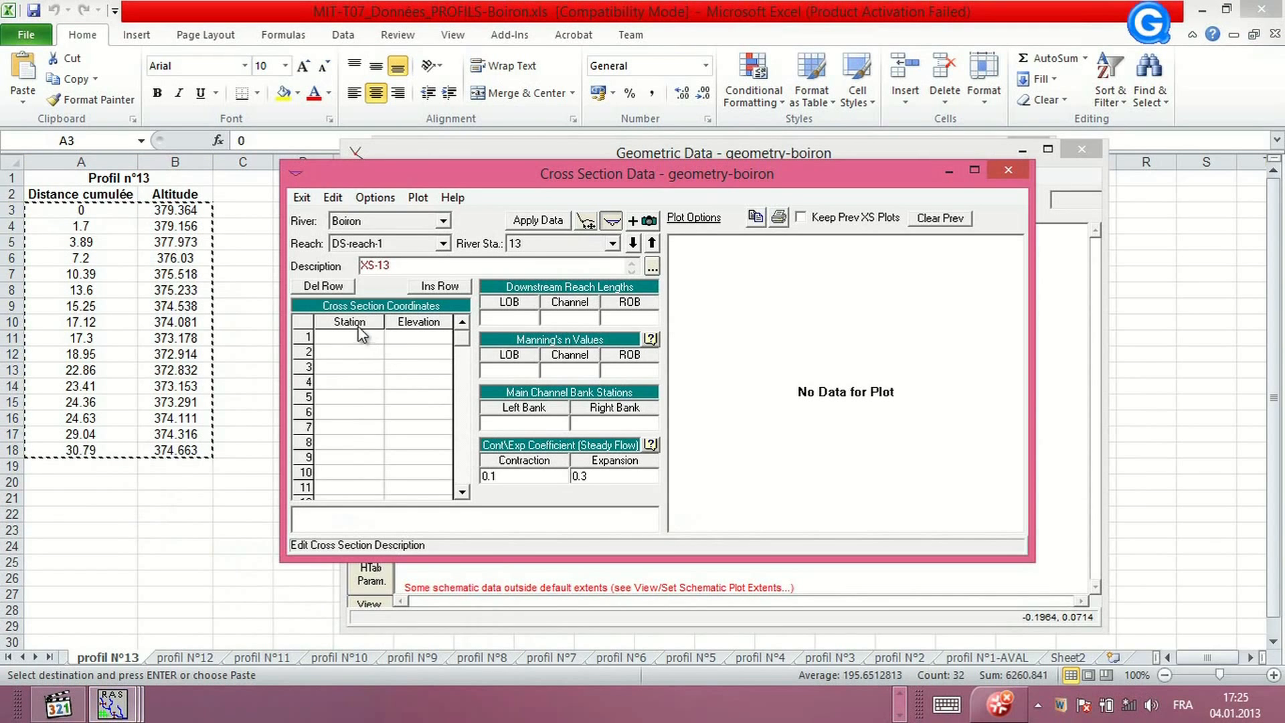
{"action": "left_click_drag", "start_coordinate": [361, 322], "coordinate": [427, 322]}
{"action": "key", "text": "ctrl+v"}
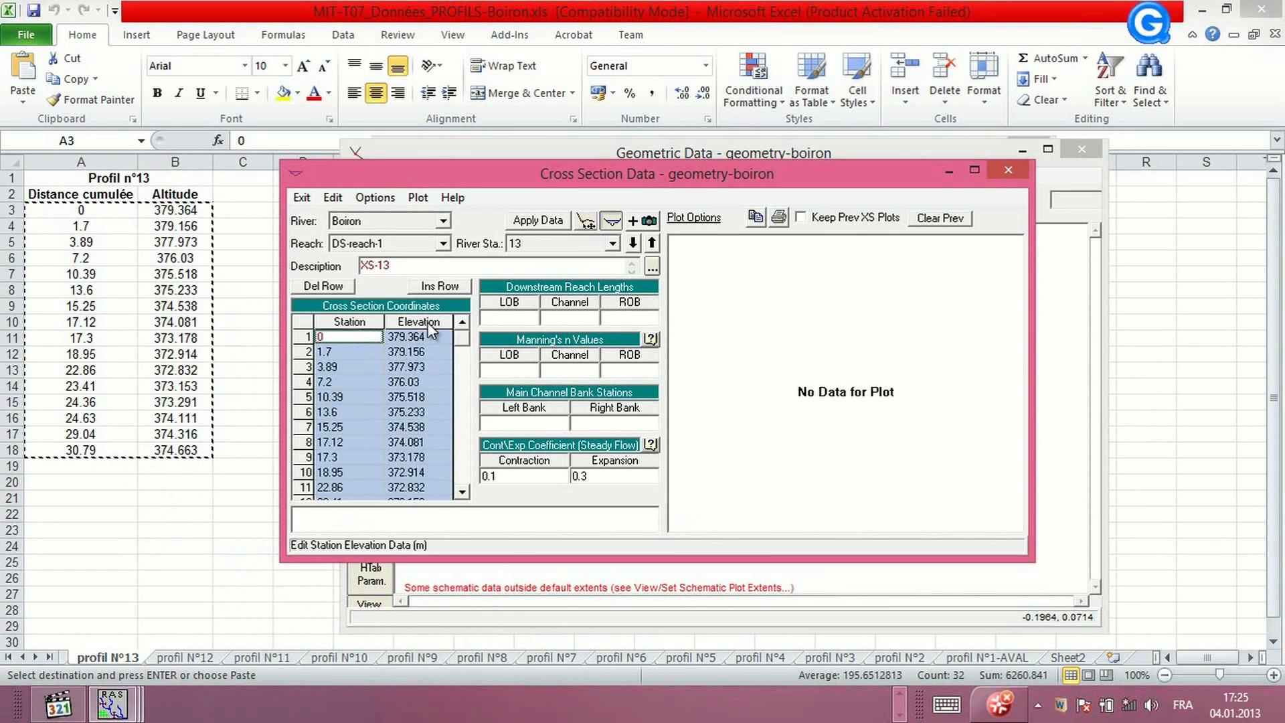
{"action": "left_click", "coordinate": [534, 221]}
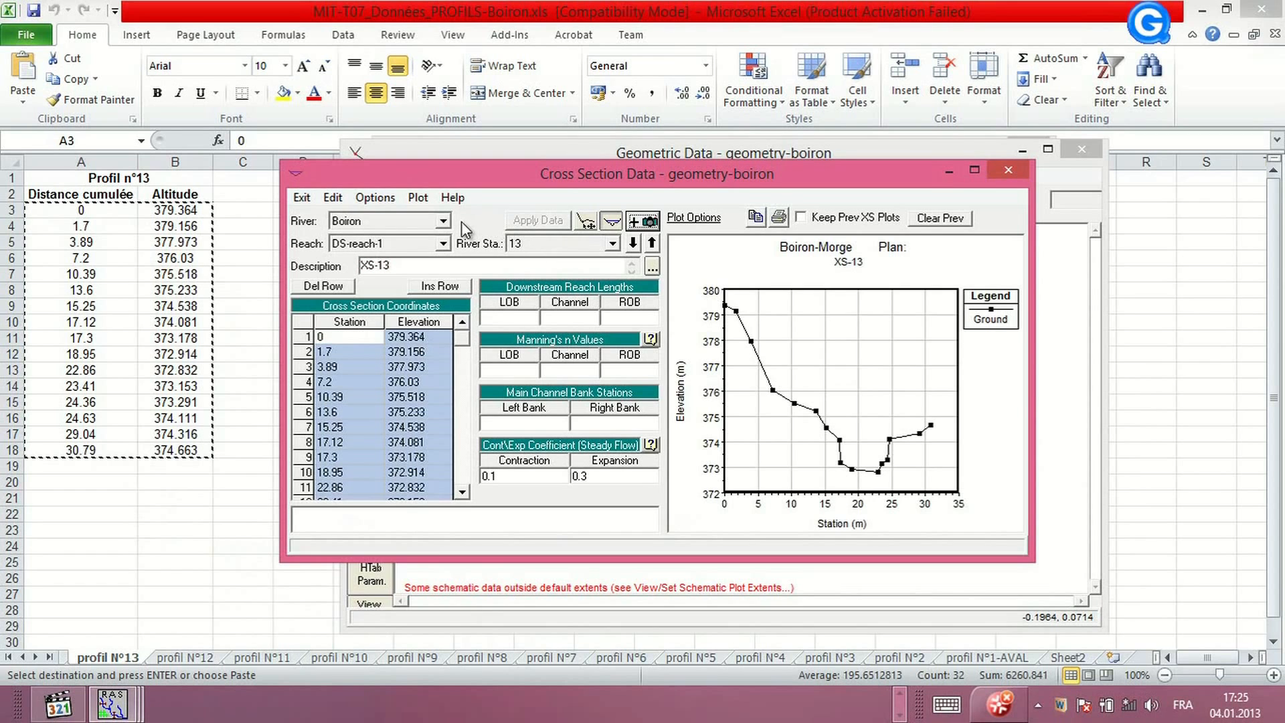
Add a new cross section at river station 14 on DS-reach-1 and start entering its description
{"action": "left_click", "coordinate": [375, 197]}
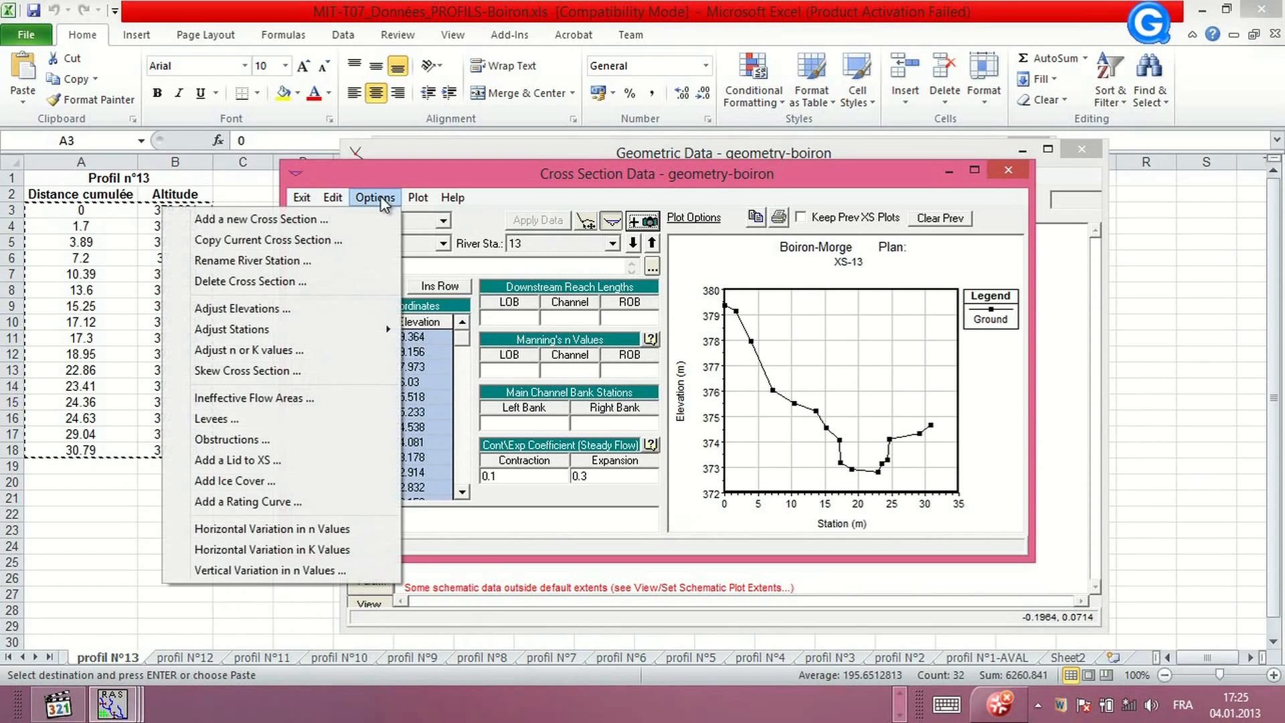
{"action": "left_click", "coordinate": [334, 220]}
{"action": "type", "text": "14"}
{"action": "left_click", "coordinate": [640, 472]}
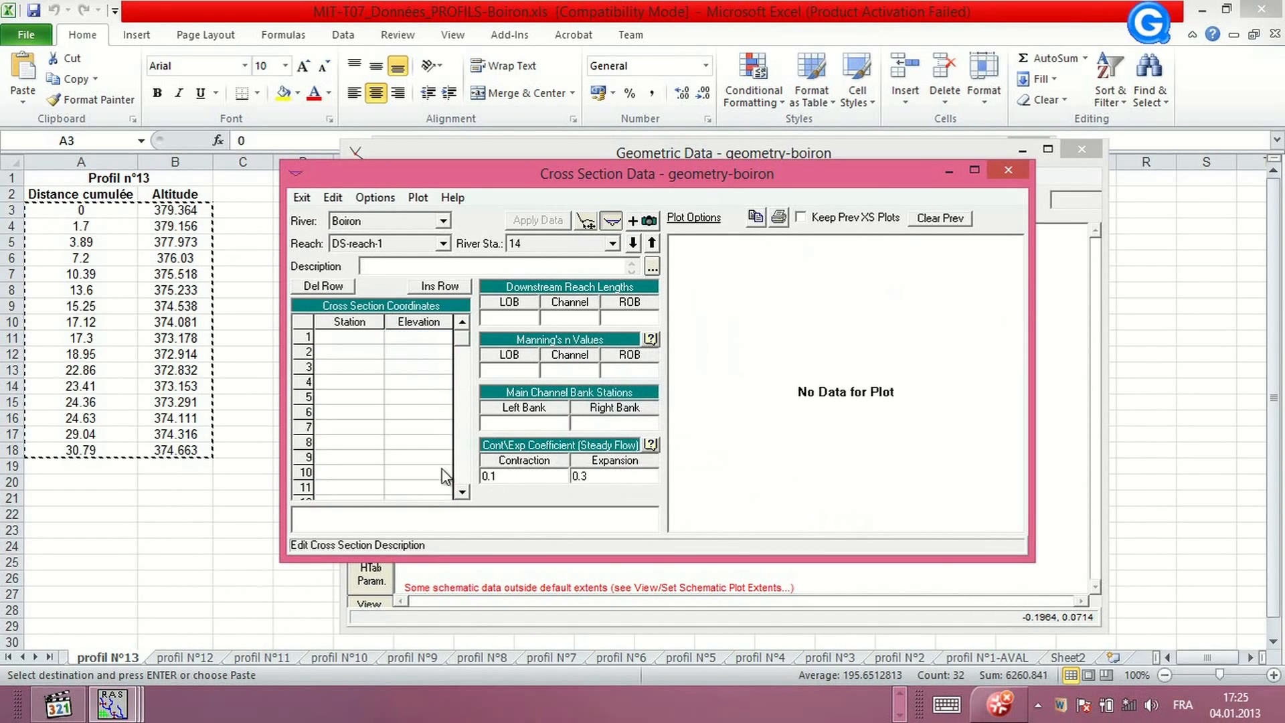
{"action": "type", "text": "XS-14"}
Copy the distance and altitude values from the profil N°14-AMONT sheet
{"action": "left_click", "coordinate": [24, 661]}
{"action": "left_click", "coordinate": [26, 658]}
{"action": "left_click", "coordinate": [123, 659]}
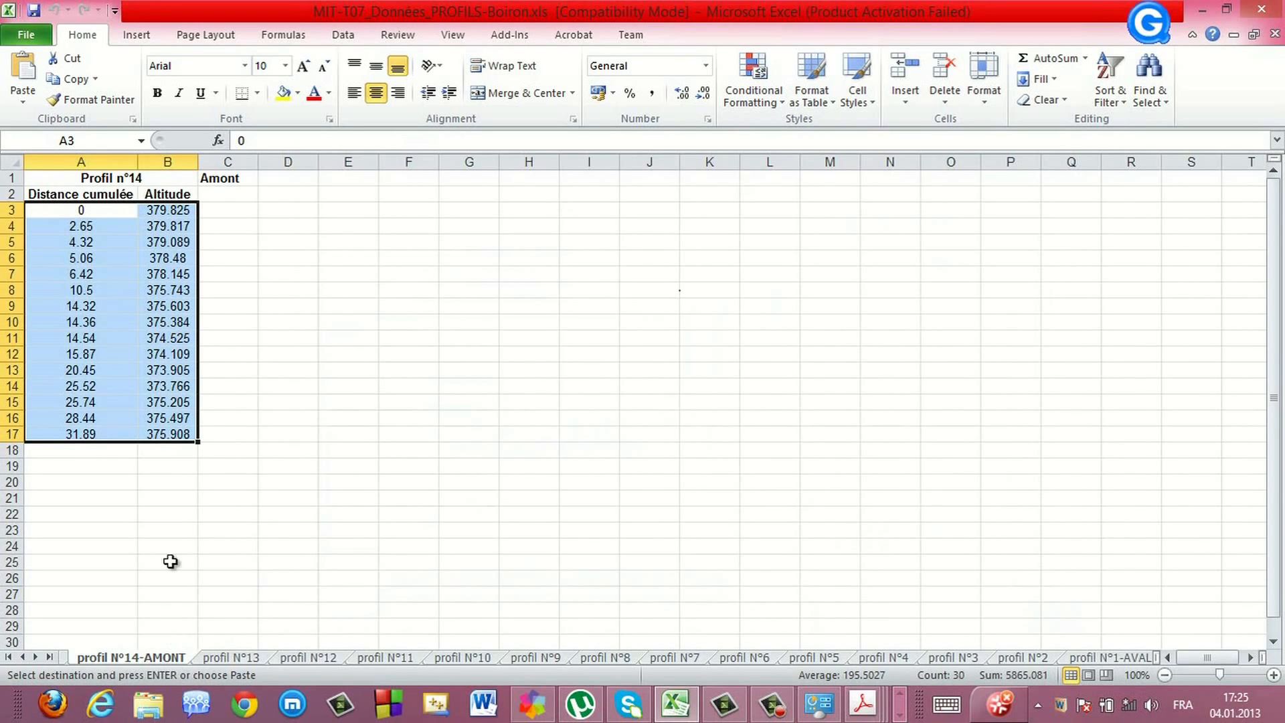
{"action": "right_click", "coordinate": [80, 300]}
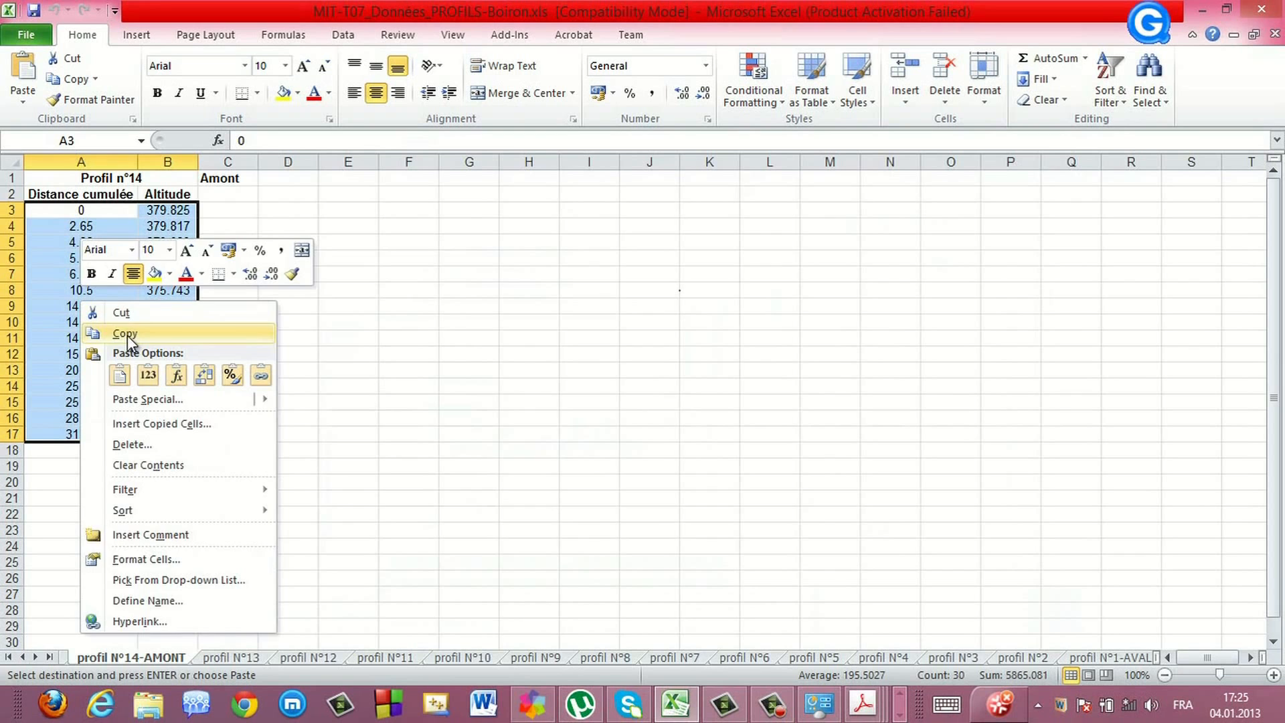
{"action": "left_click", "coordinate": [123, 333]}
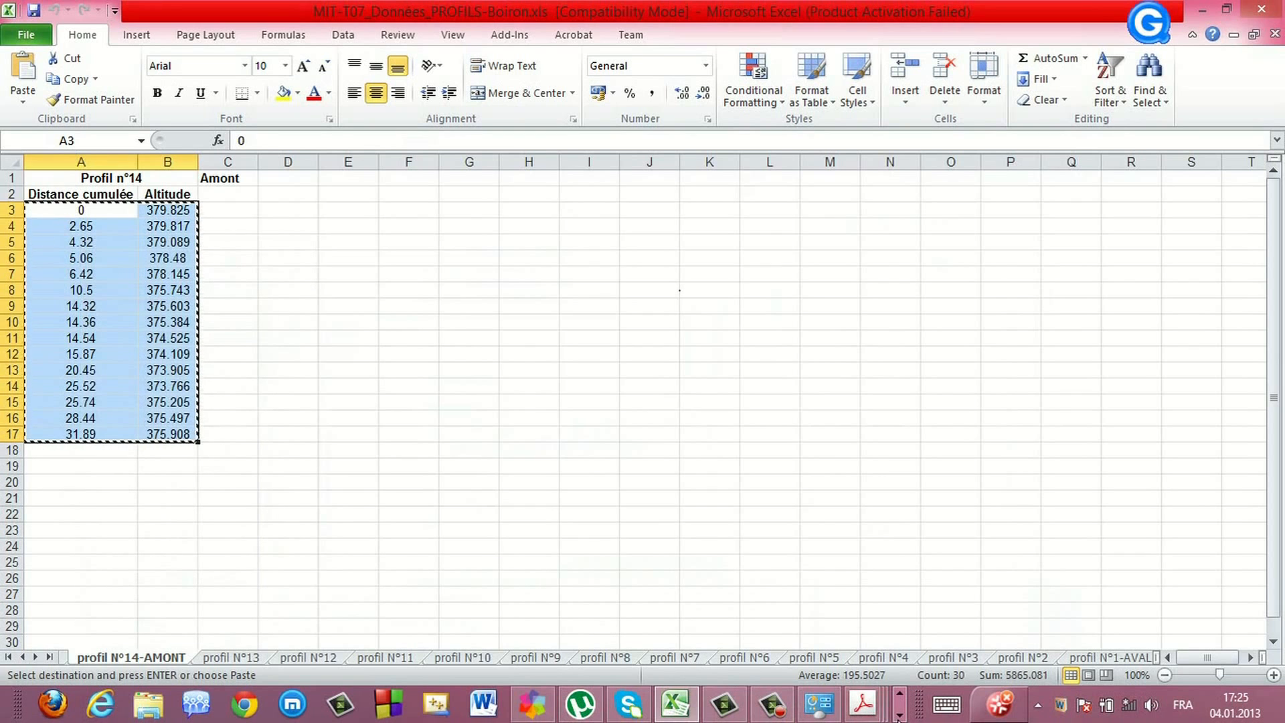
Paste the Profil n°14 distance and altitude values into XS-14's station-elevation table and apply the data
{"action": "left_click", "coordinate": [899, 713]}
{"action": "mouse_move", "coordinate": [112, 704]}
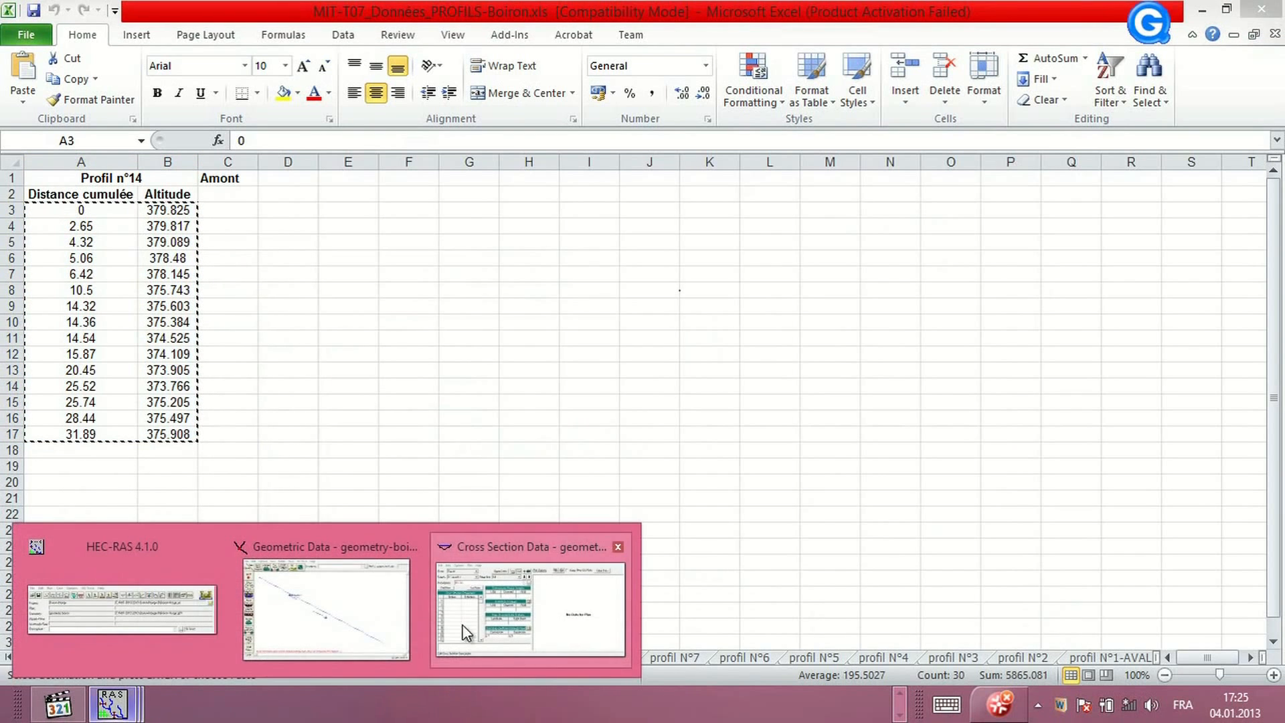
{"action": "left_click", "coordinate": [530, 596]}
{"action": "left_click", "coordinate": [349, 322]}
{"action": "left_click_drag", "start_coordinate": [389, 323], "coordinate": [418, 324]}
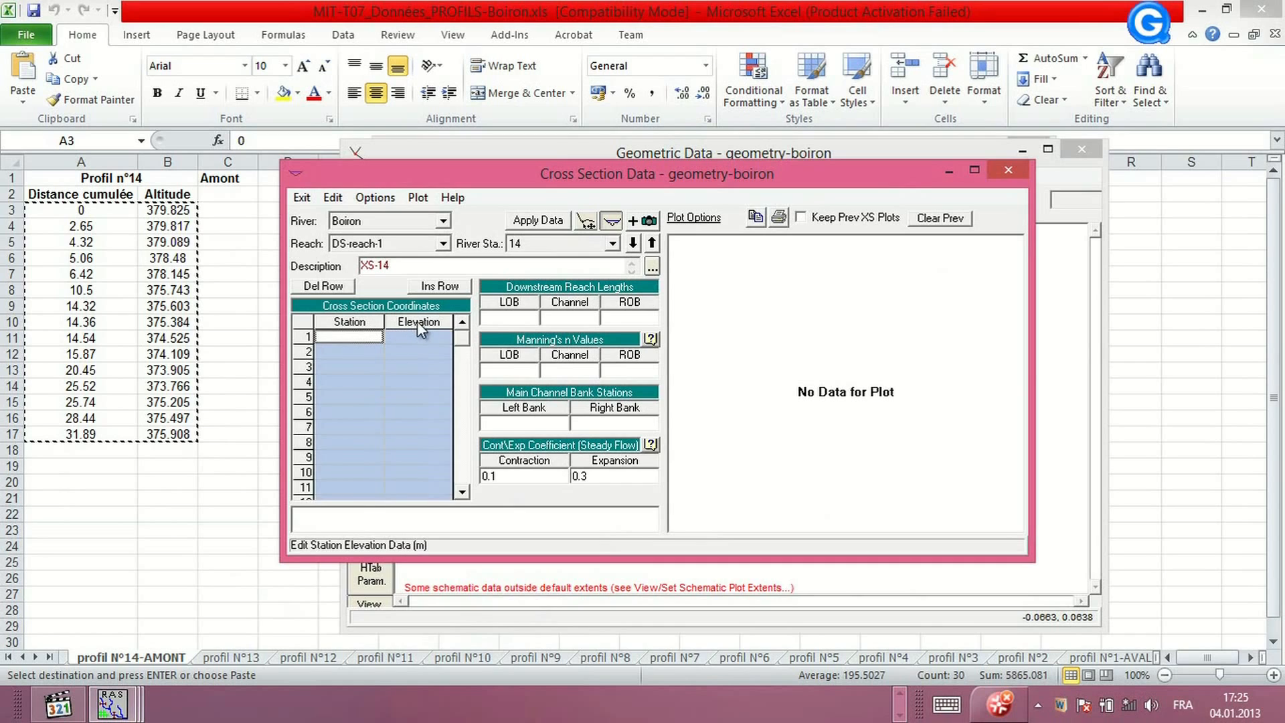
{"action": "key", "text": "ctrl+v"}
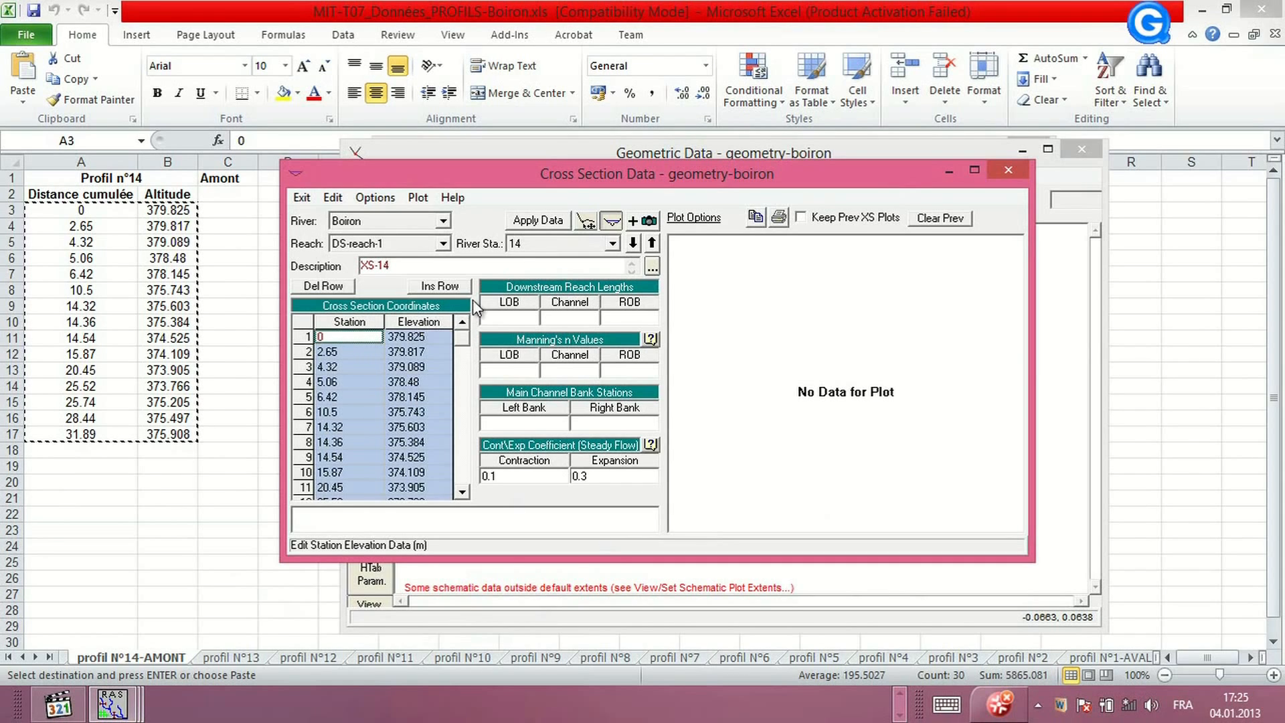
{"action": "left_click", "coordinate": [540, 221]}
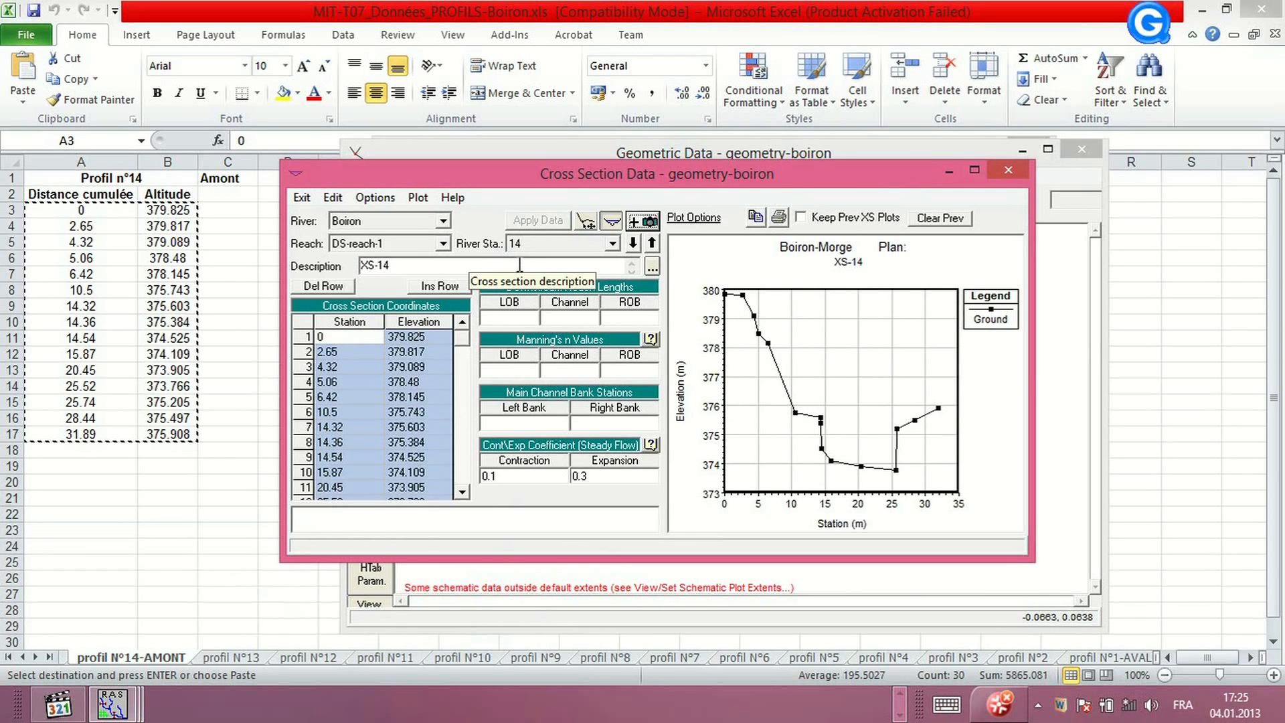
Close the cross section editor and save the geometry data
{"action": "left_click", "coordinate": [301, 198]}
{"action": "left_click", "coordinate": [279, 220]}
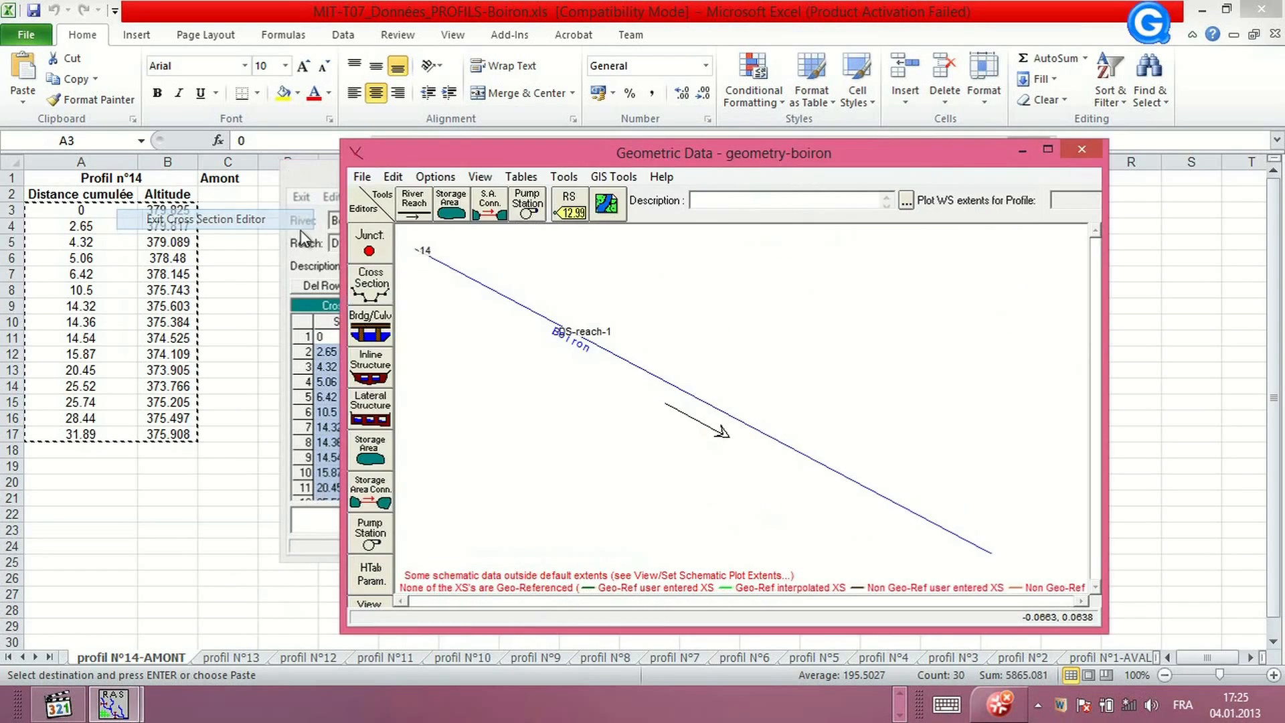
{"action": "left_click", "coordinate": [354, 177]}
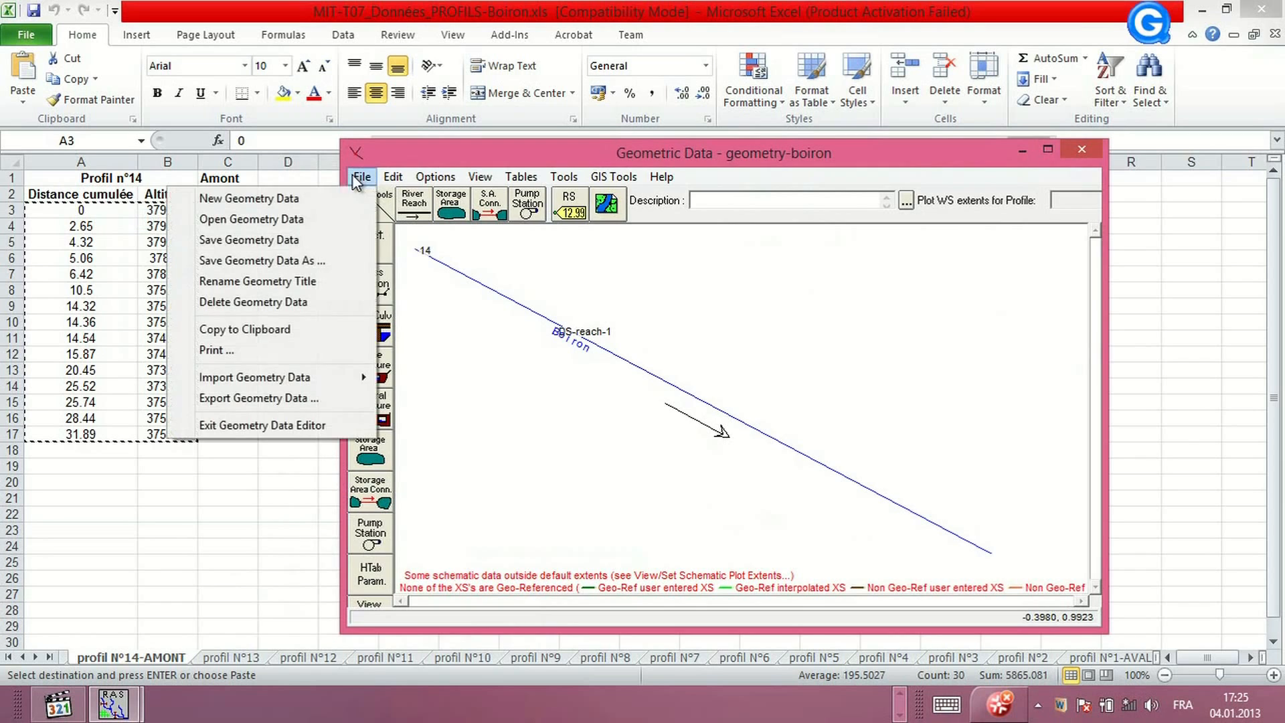
{"action": "left_click", "coordinate": [259, 238]}
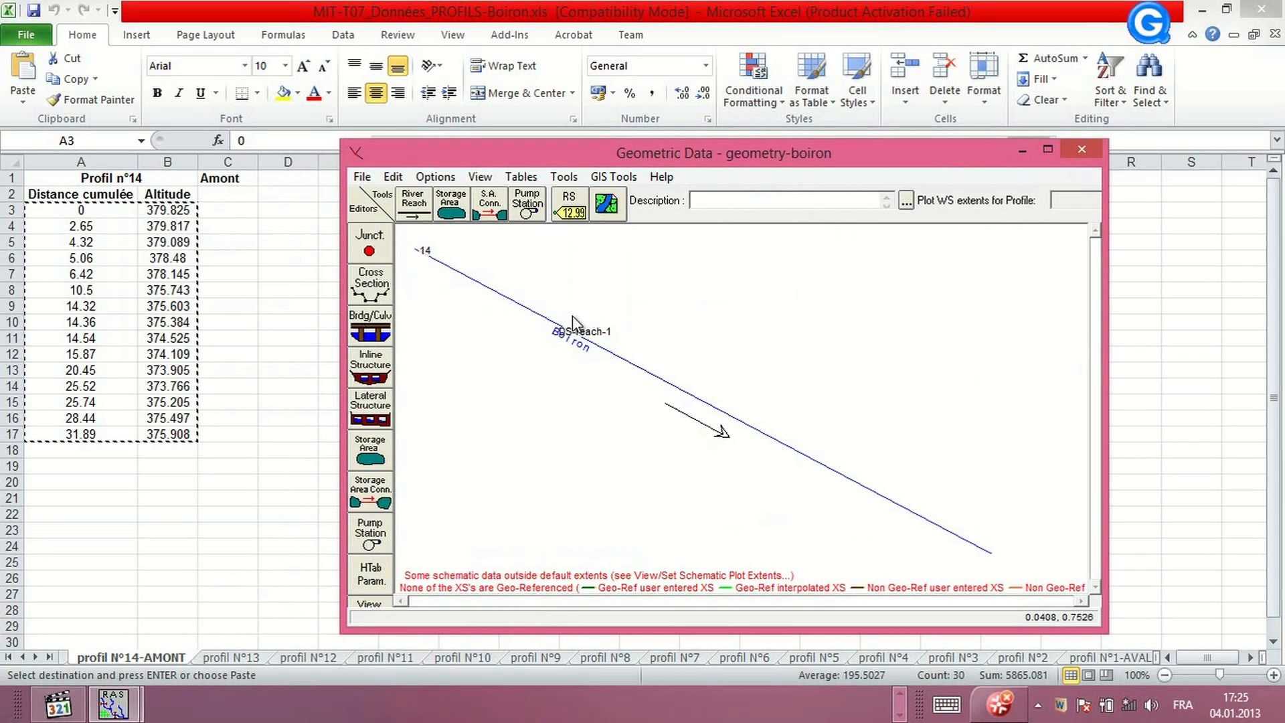
Reopen the cross section editor and examine the site situation plan PDF
{"action": "left_click", "coordinate": [365, 287]}
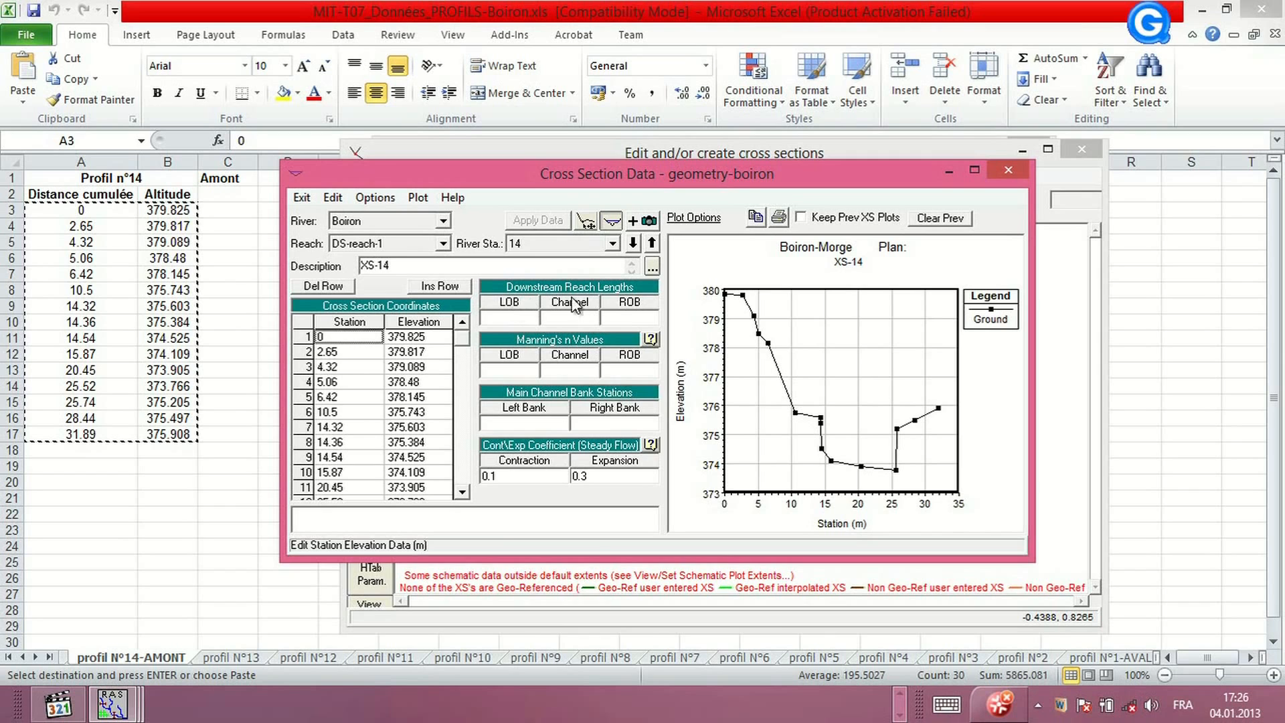
{"action": "left_click", "coordinate": [522, 323]}
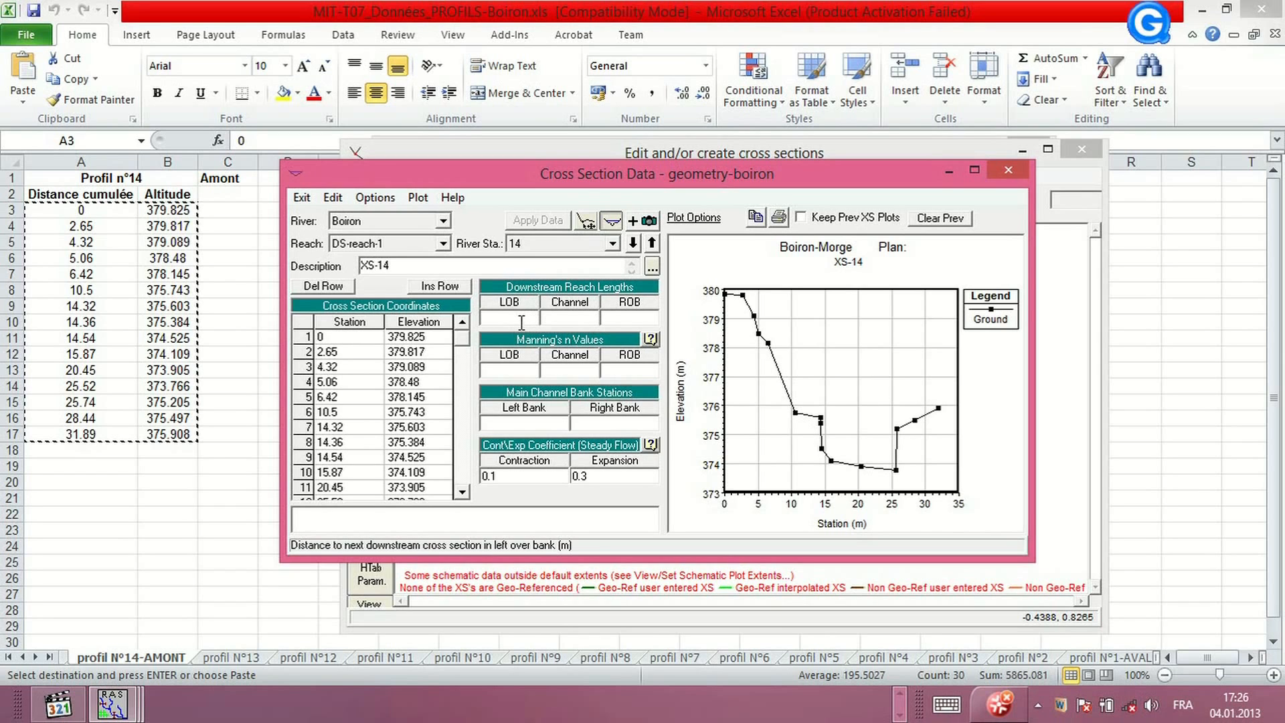
{"action": "left_click", "coordinate": [899, 695]}
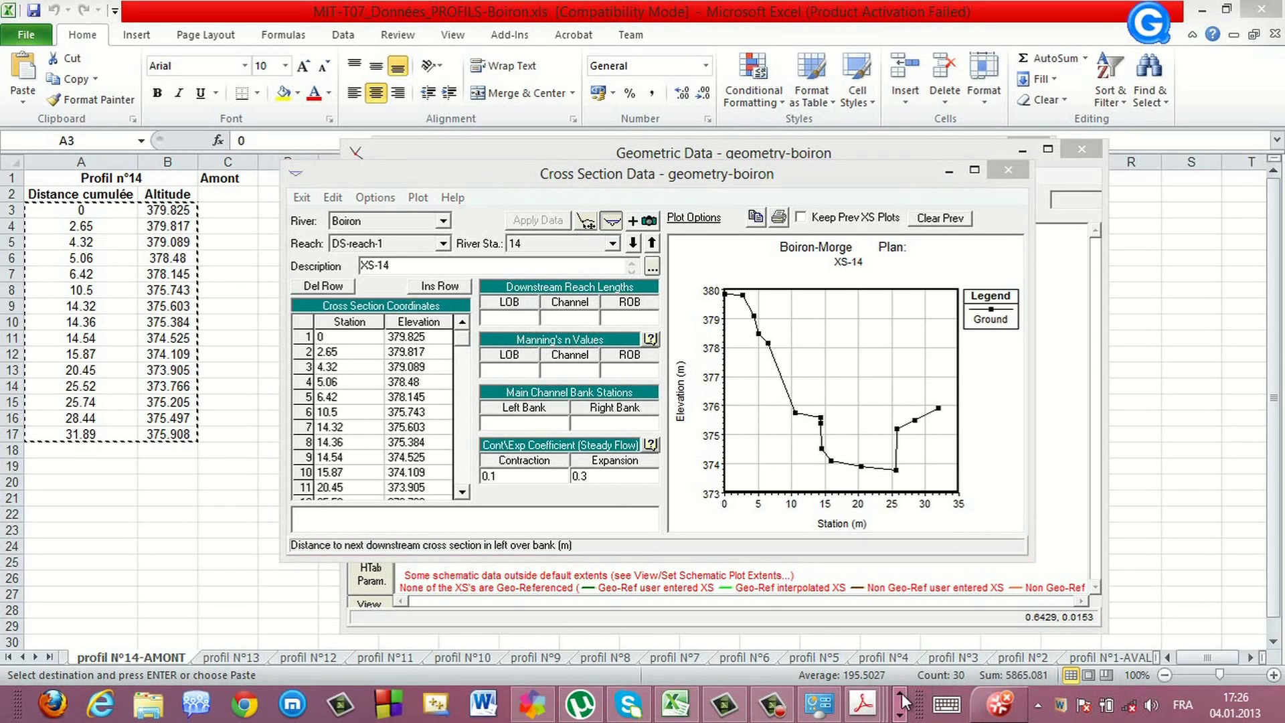
{"action": "left_click", "coordinate": [860, 707]}
{"action": "left_click", "coordinate": [669, 622]}
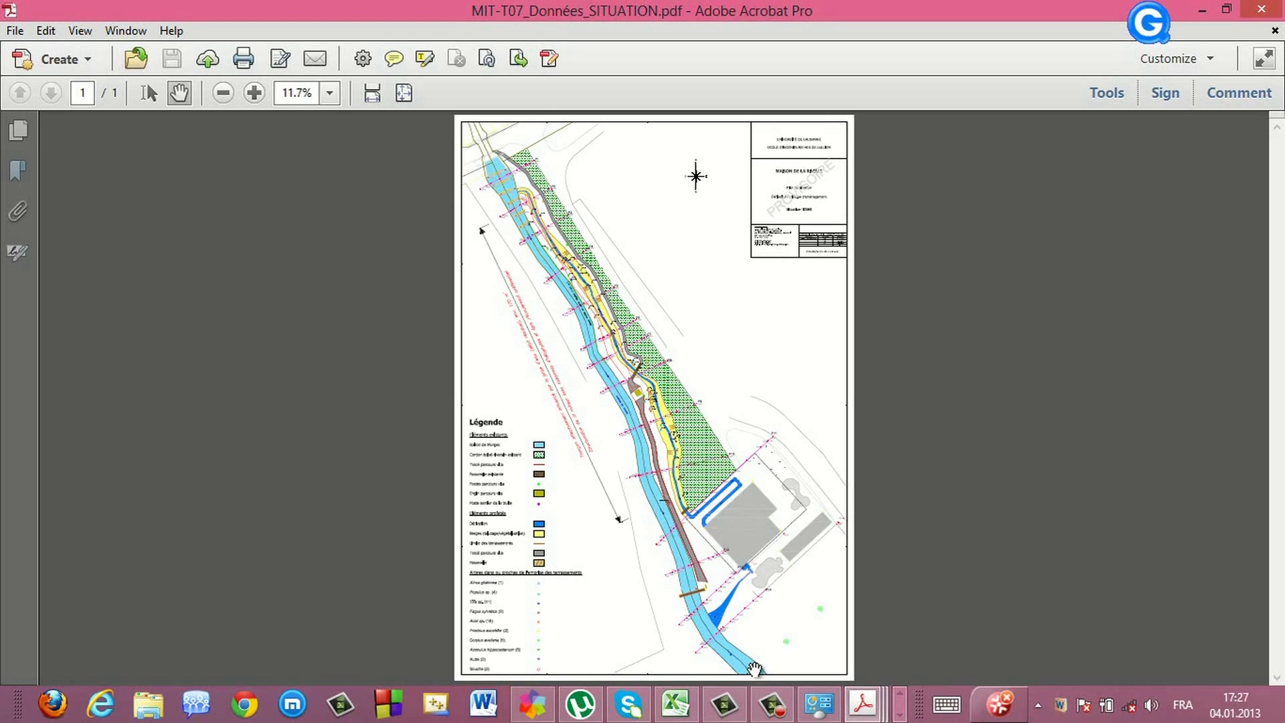
{"action": "left_click", "coordinate": [898, 715]}
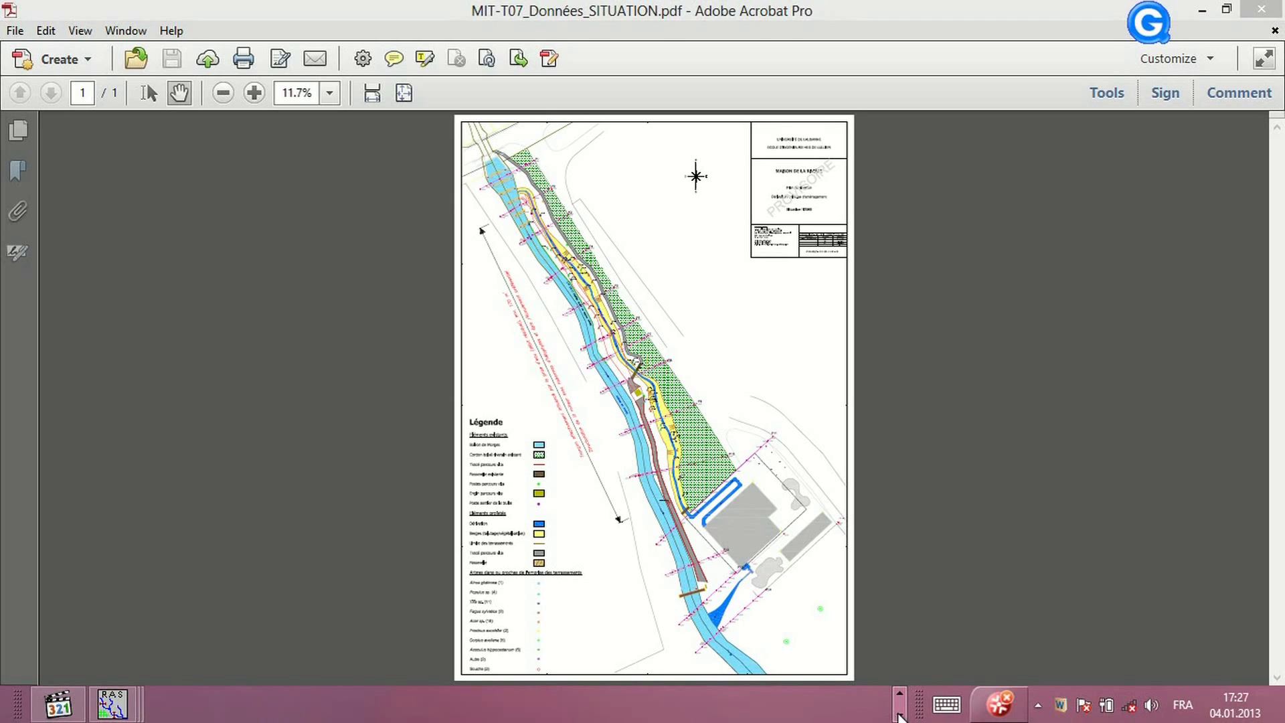
{"action": "left_click", "coordinate": [898, 694]}
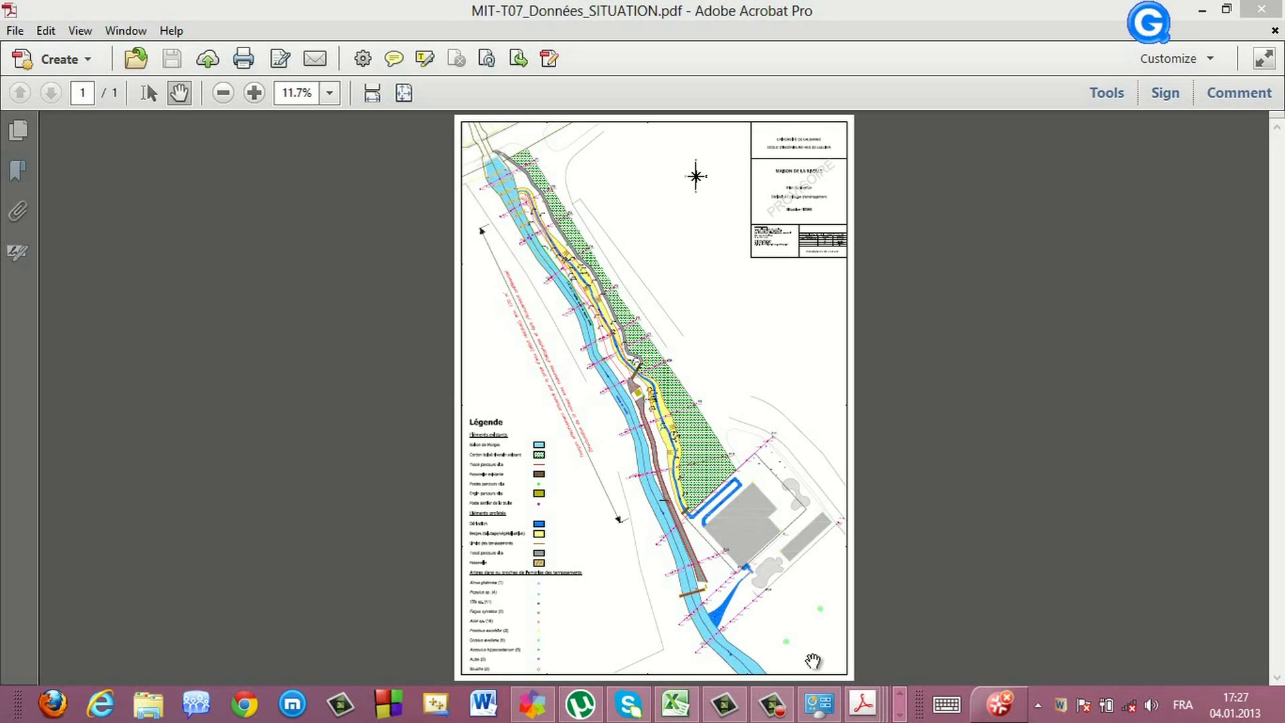
{"action": "left_click", "coordinate": [900, 715]}
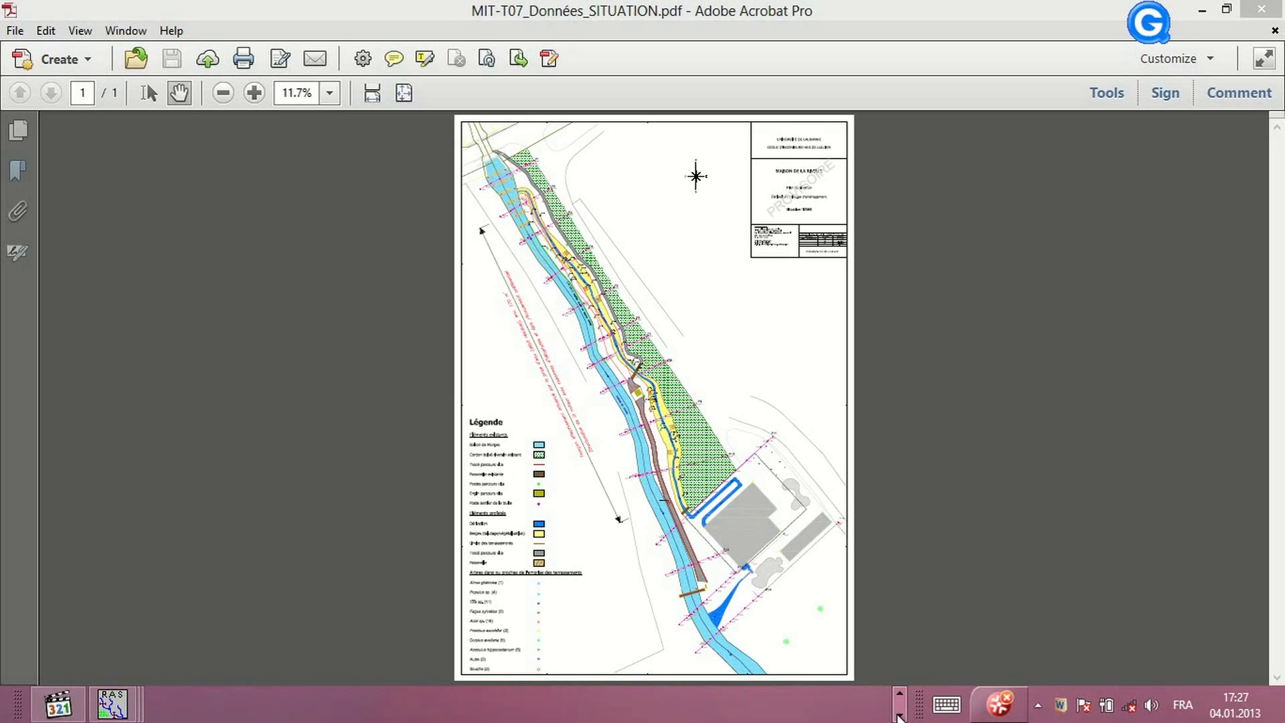
{"action": "mouse_move", "coordinate": [121, 707]}
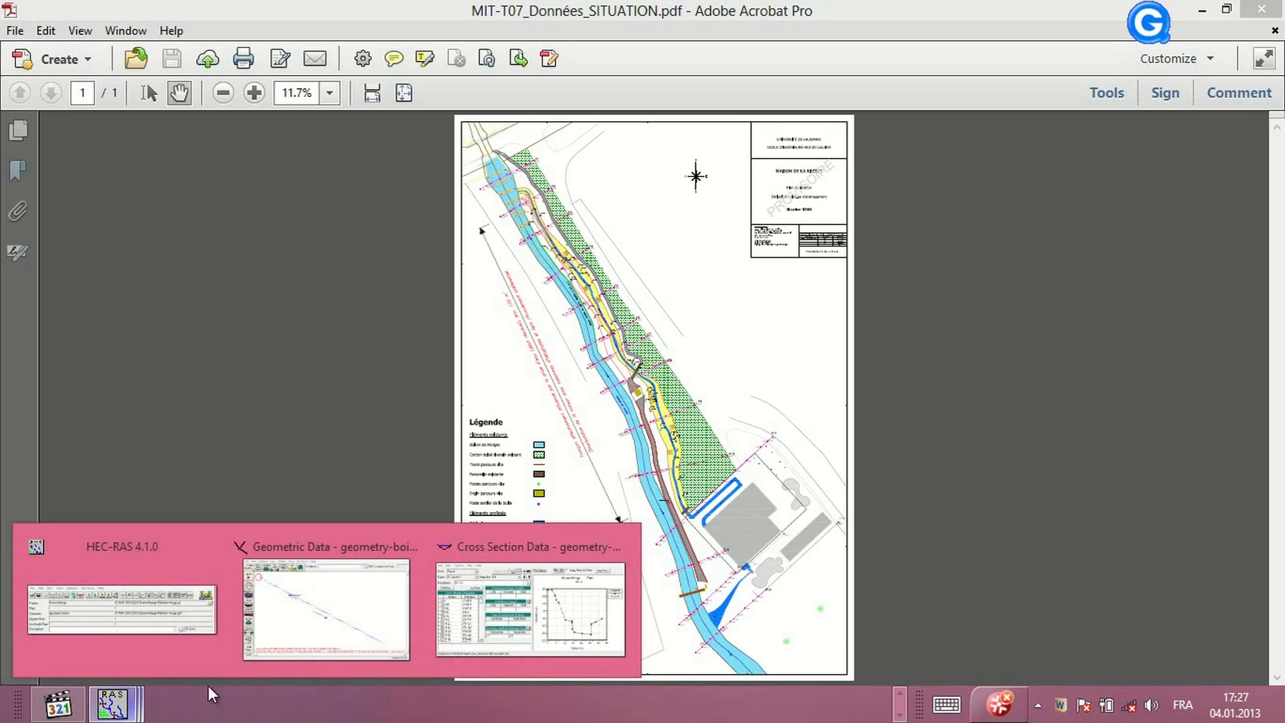
{"action": "left_click", "coordinate": [897, 696]}
{"action": "left_click", "coordinate": [677, 703]}
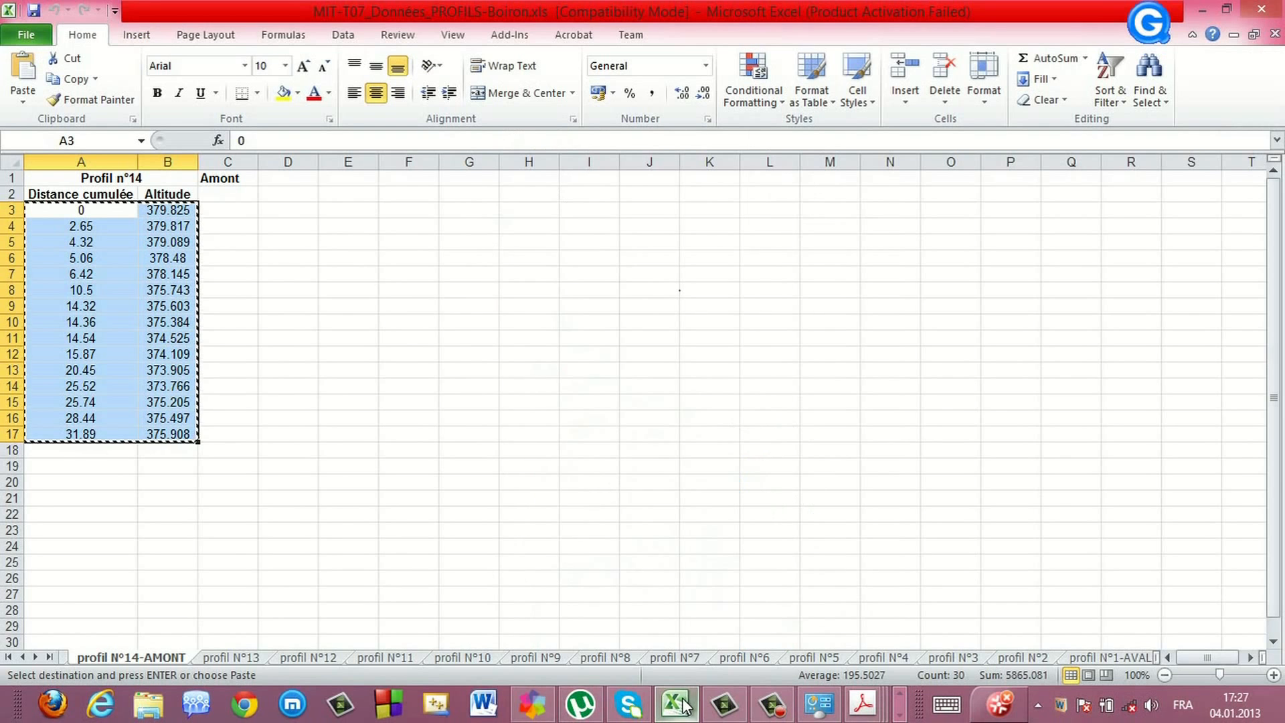
Copy the distances between profiles, cells C2 to C15, on the Distances entre profils sheet
{"action": "left_click", "coordinate": [22, 657]}
{"action": "left_click", "coordinate": [90, 660]}
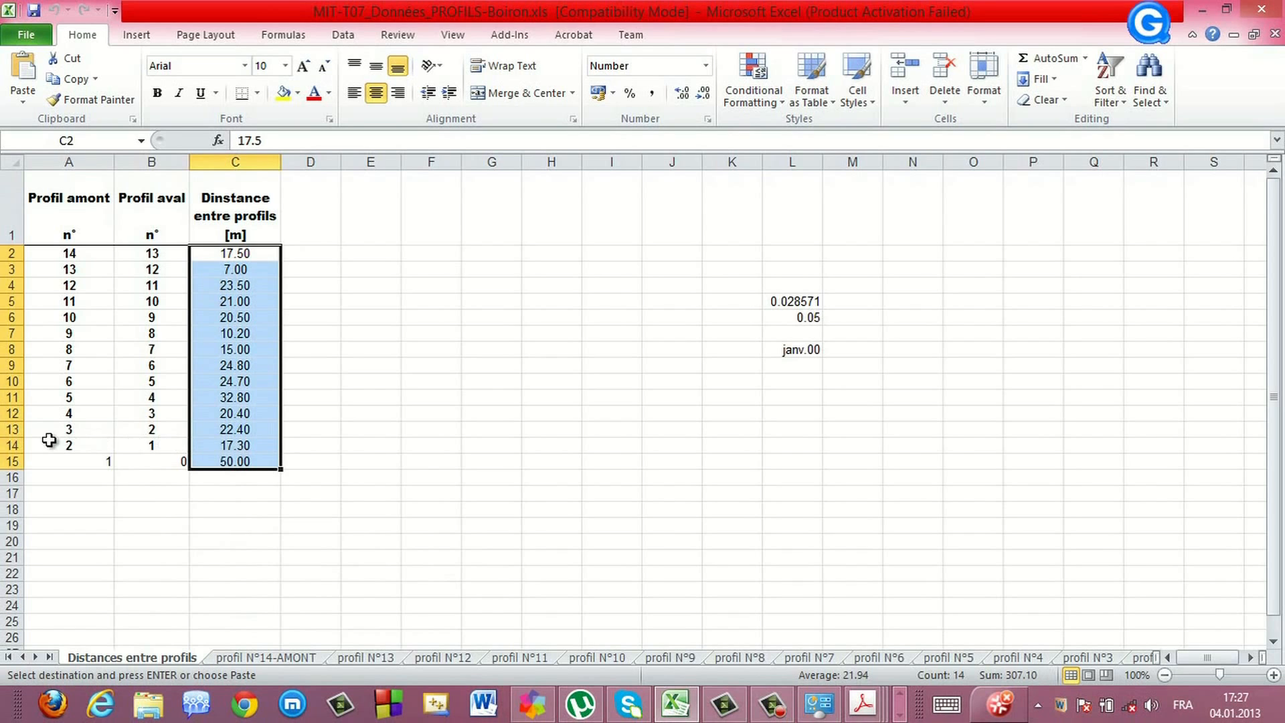
{"action": "left_click_drag", "start_coordinate": [215, 253], "coordinate": [232, 461]}
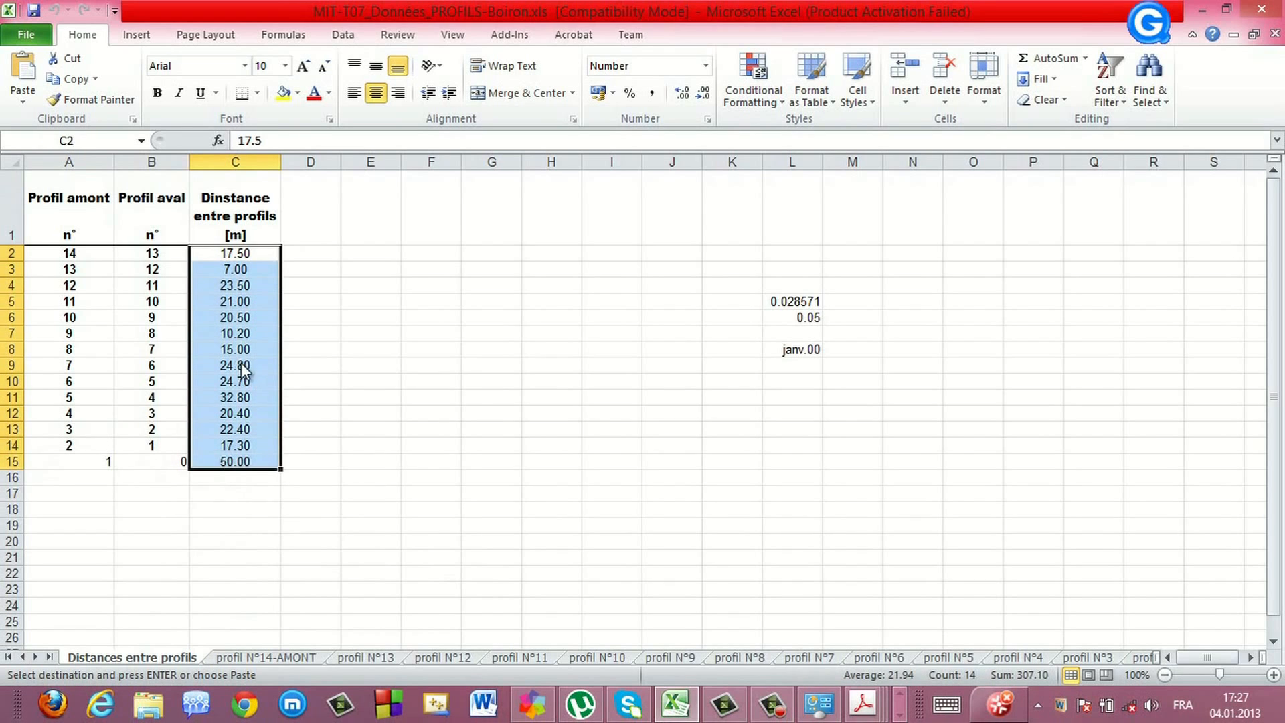
{"action": "right_click", "coordinate": [245, 364]}
{"action": "left_click", "coordinate": [288, 64]}
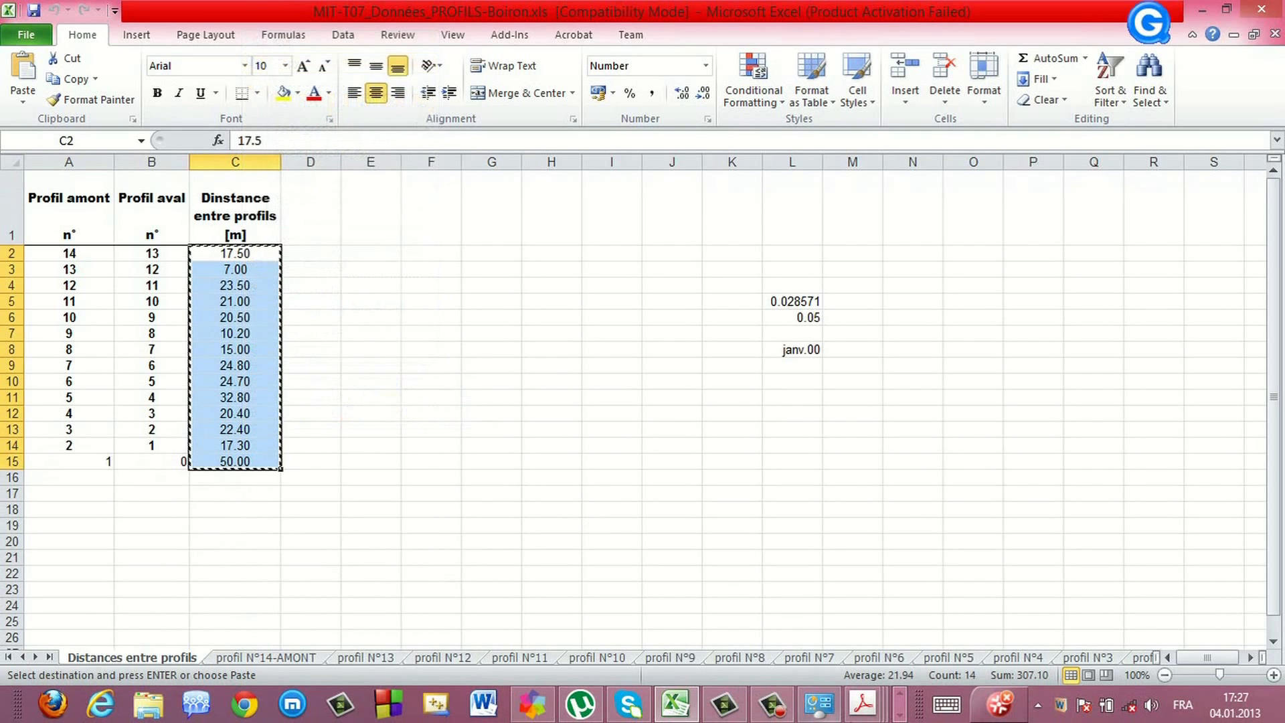
Switch back to the cross section editor and close it
{"action": "left_click", "coordinate": [900, 715]}
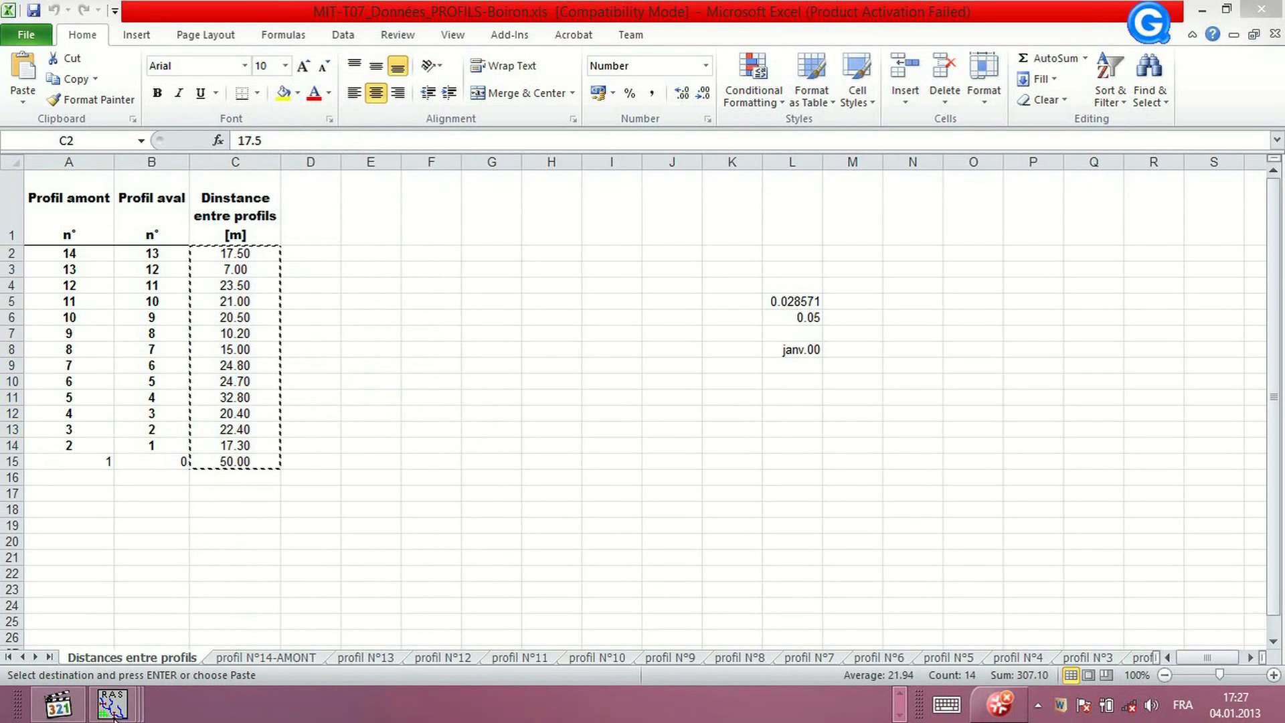
{"action": "mouse_move", "coordinate": [114, 713]}
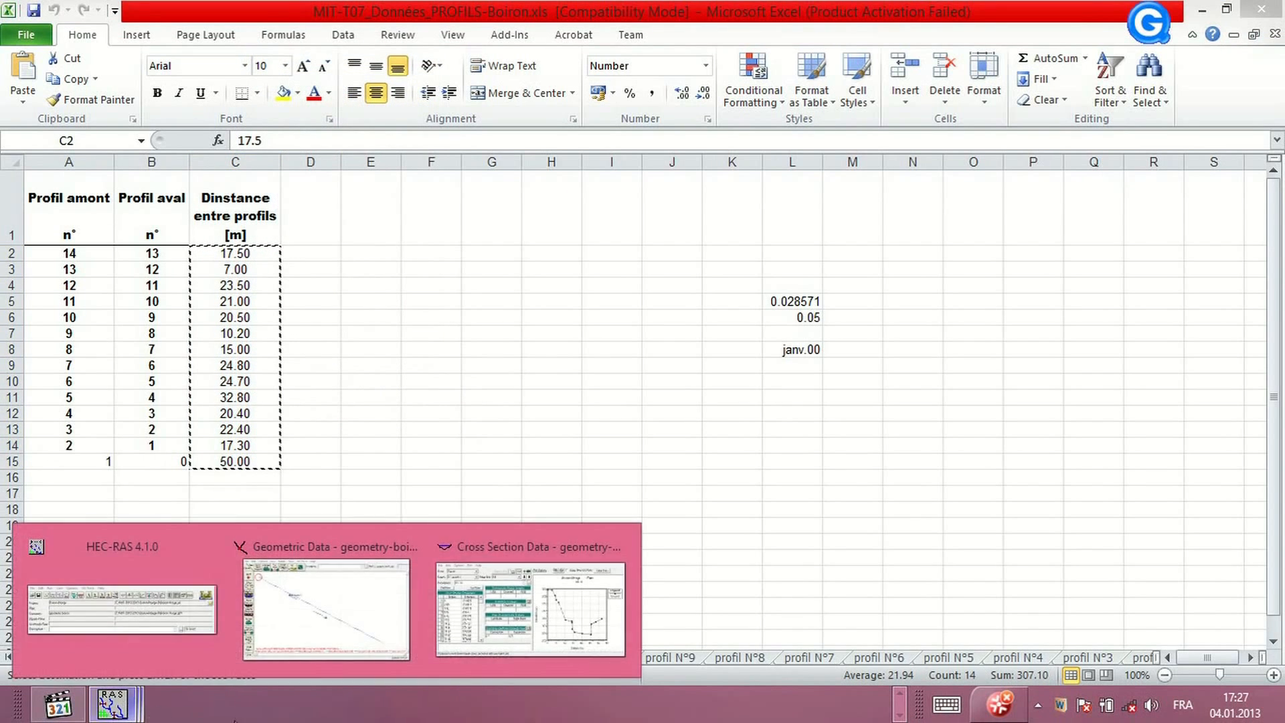
{"action": "left_click", "coordinate": [491, 631]}
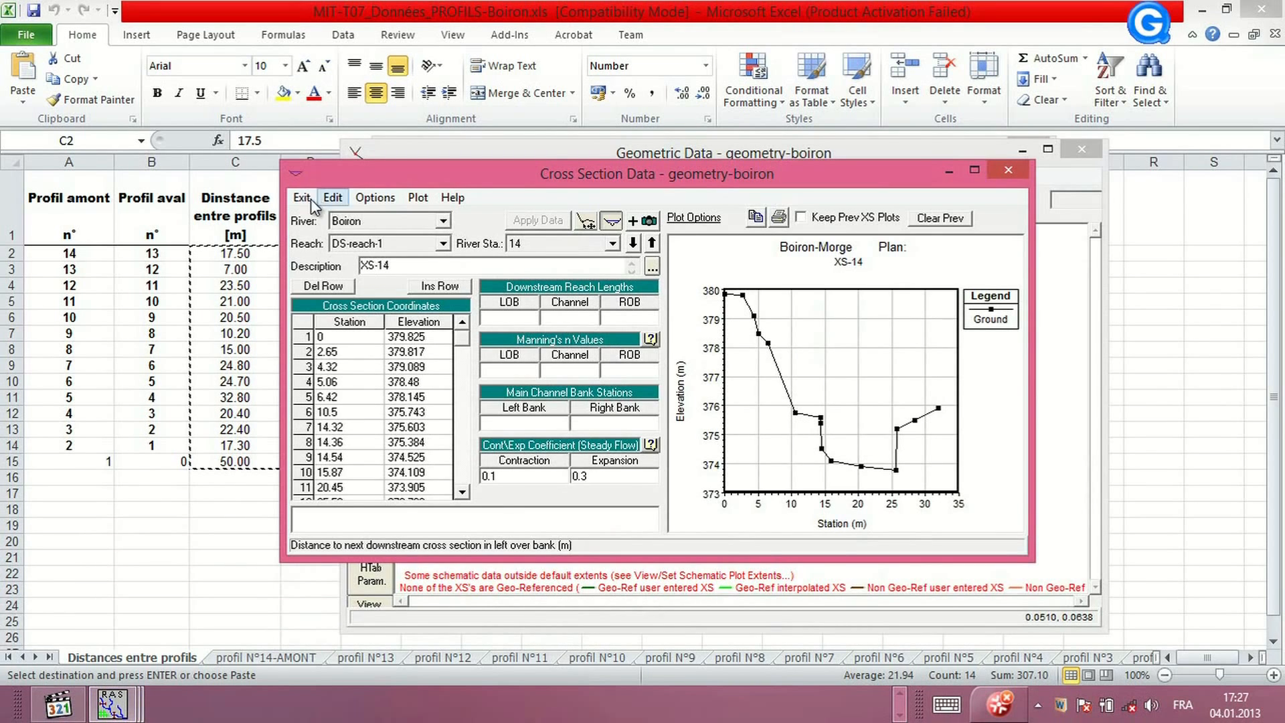
{"action": "left_click", "coordinate": [374, 198]}
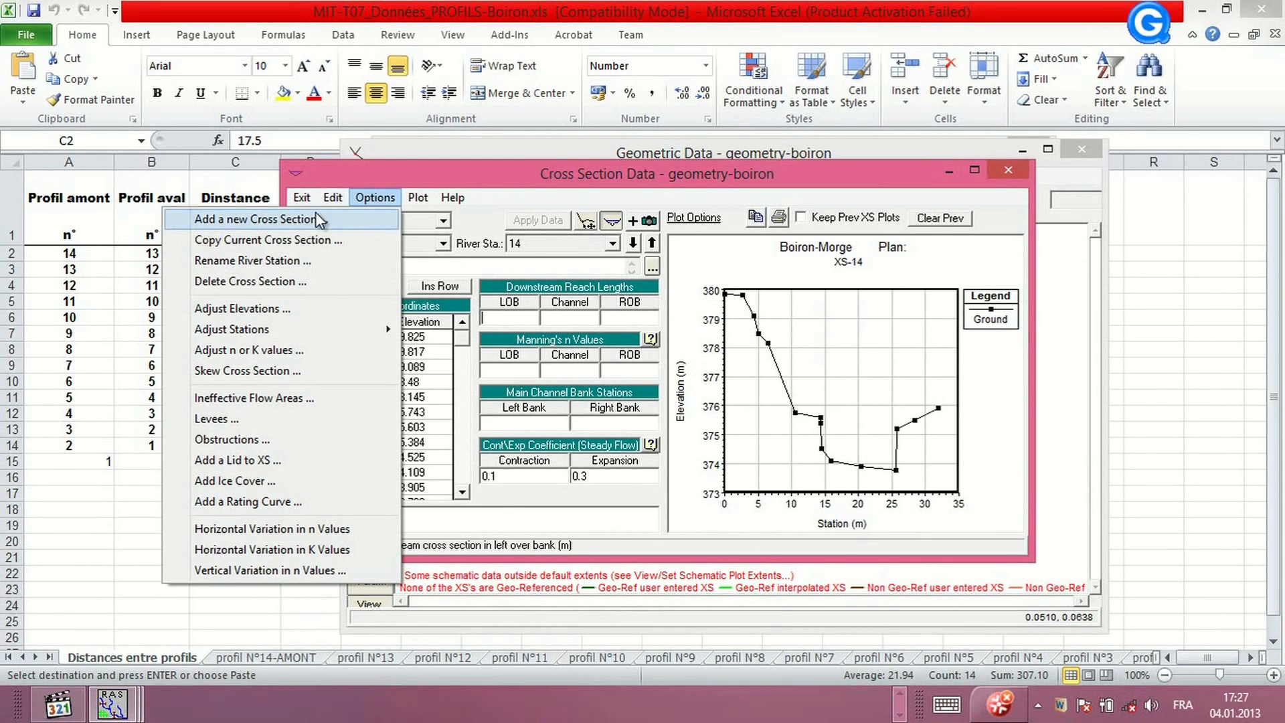
{"action": "left_click", "coordinate": [302, 198]}
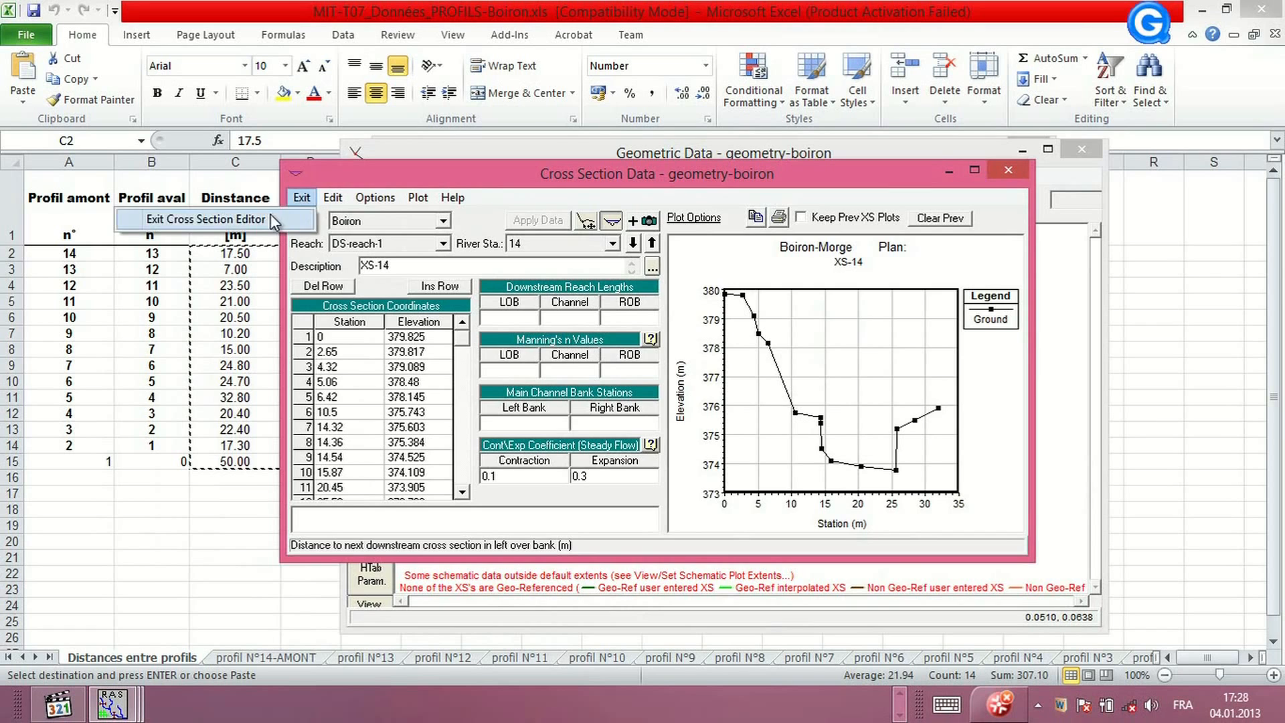
{"action": "left_click", "coordinate": [270, 214]}
Paste the copied distances into the LOB, Channel and ROB columns of the downstream reach lengths table and confirm
{"action": "left_click", "coordinate": [520, 176]}
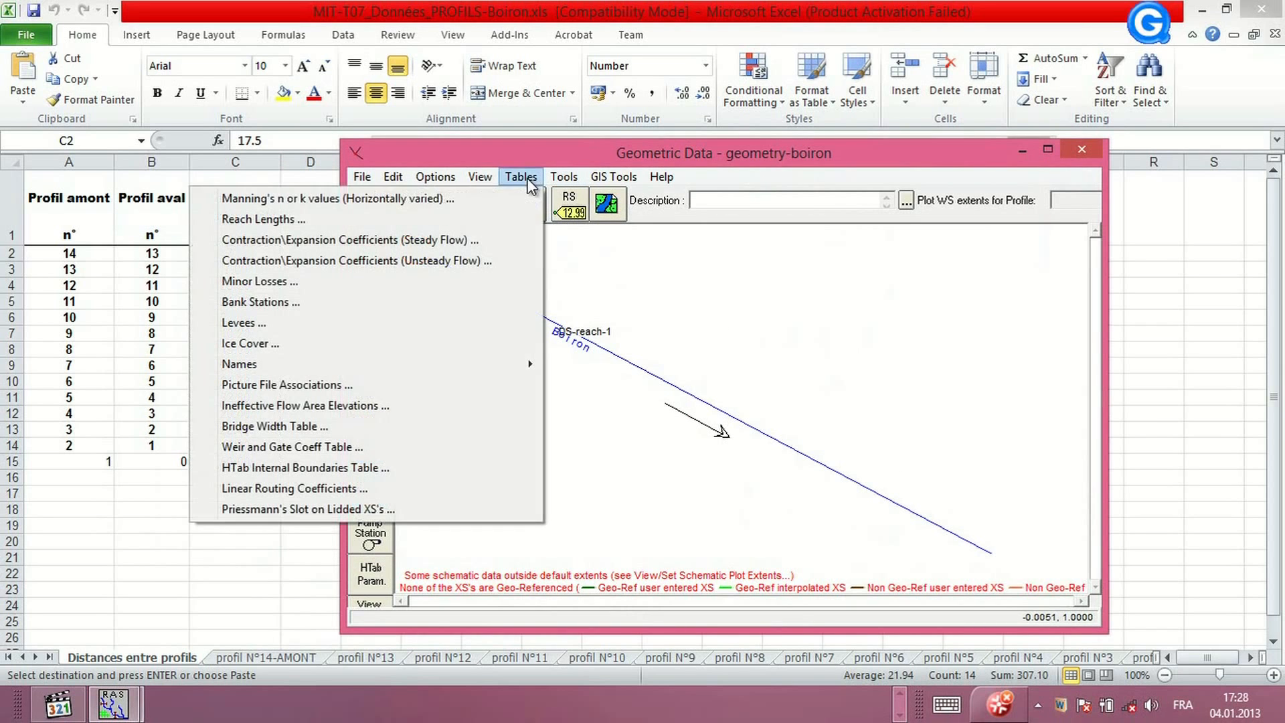
{"action": "left_click", "coordinate": [284, 219]}
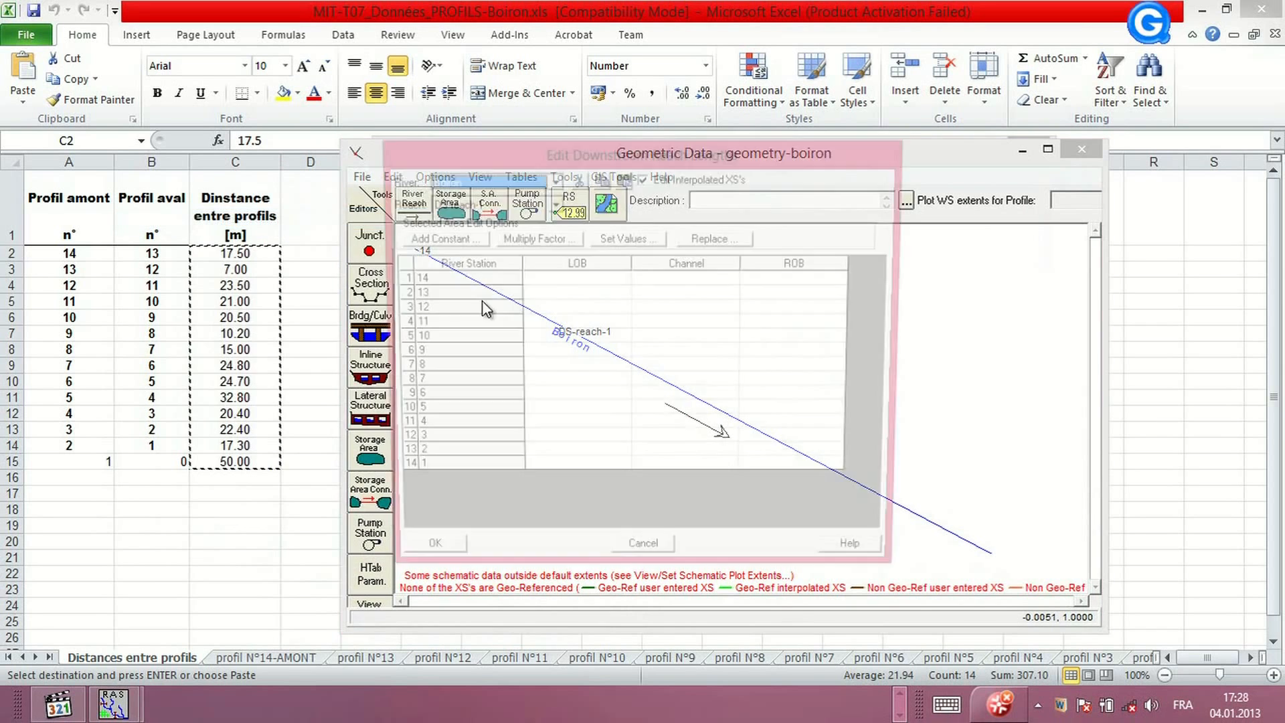
{"action": "left_click", "coordinate": [580, 262]}
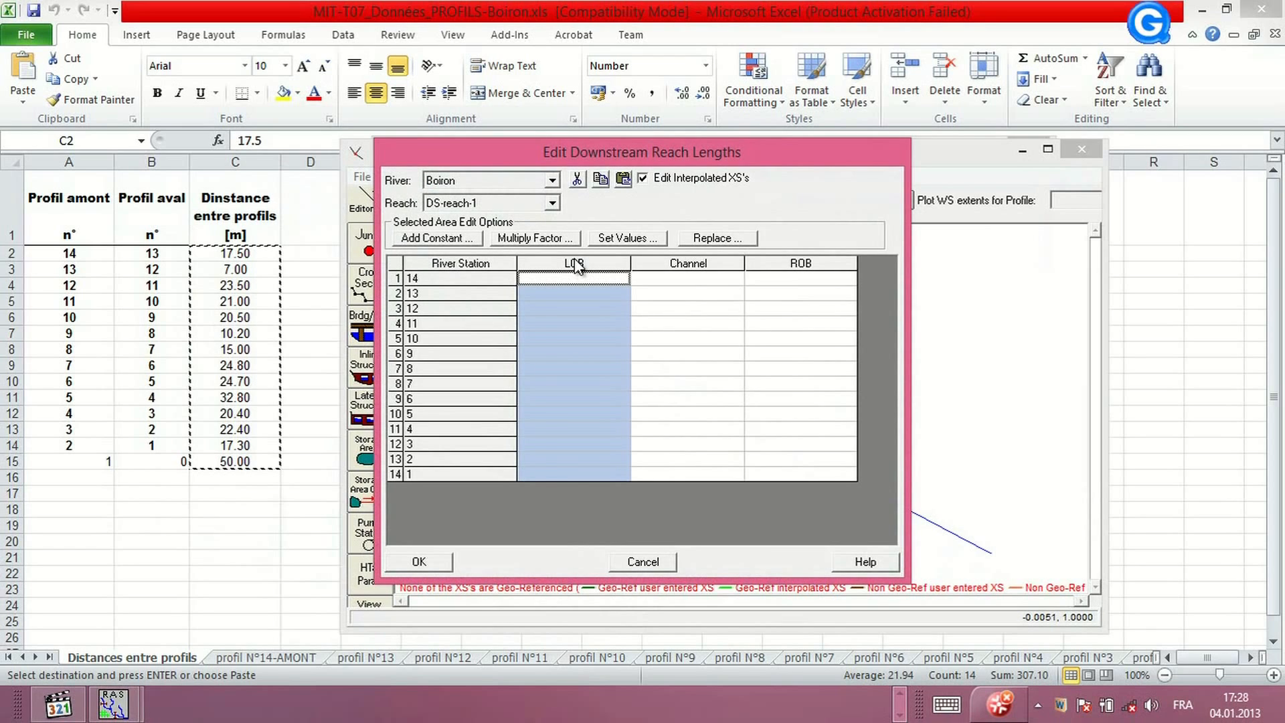
{"action": "key", "text": "ctrl+v"}
{"action": "left_click", "coordinate": [680, 263]}
{"action": "key", "text": "ctrl+v"}
{"action": "left_click", "coordinate": [811, 264]}
{"action": "key", "text": "ctrl+v"}
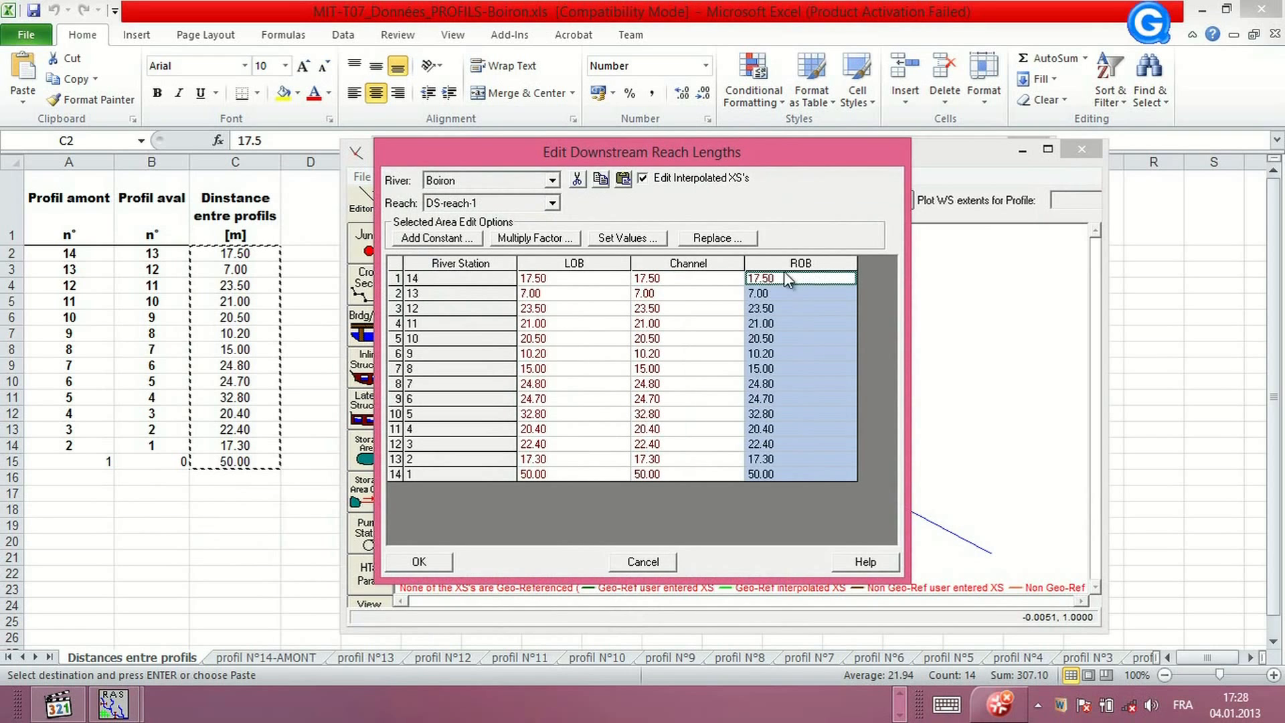
{"action": "left_click", "coordinate": [425, 564]}
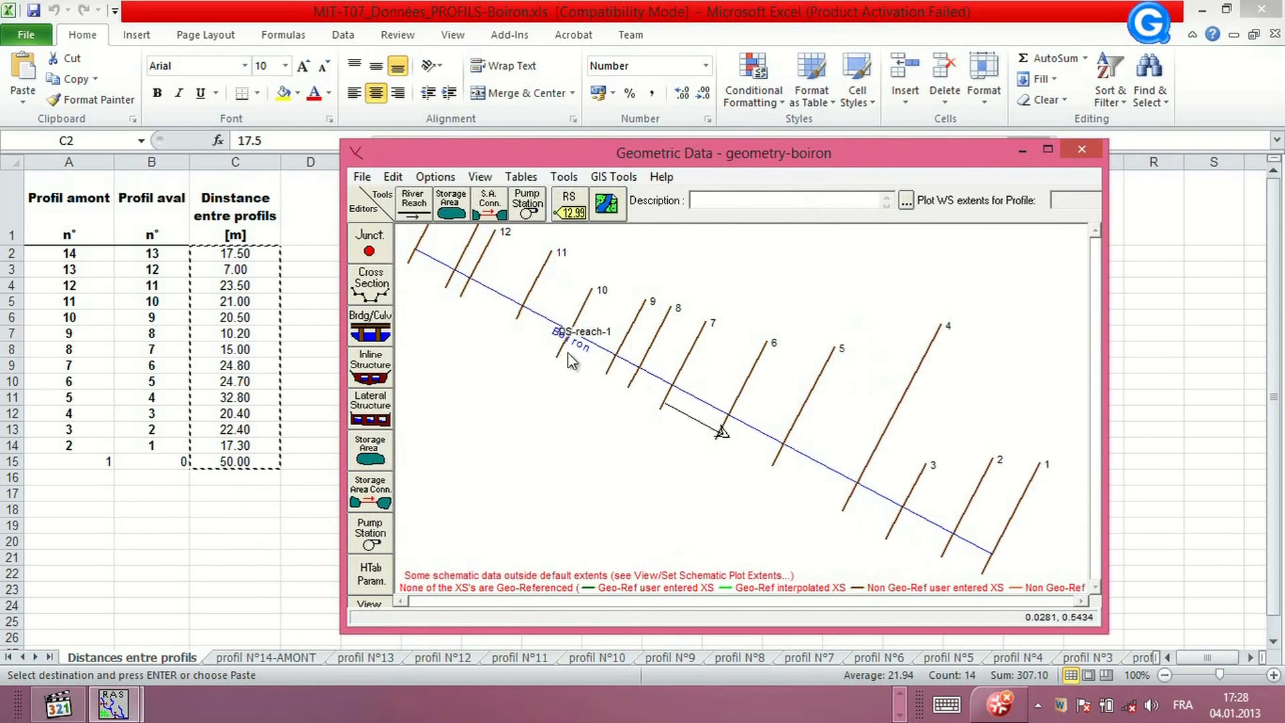
Open the cross section editor and display river station 8 to review its reach lengths
{"action": "left_click", "coordinate": [370, 282]}
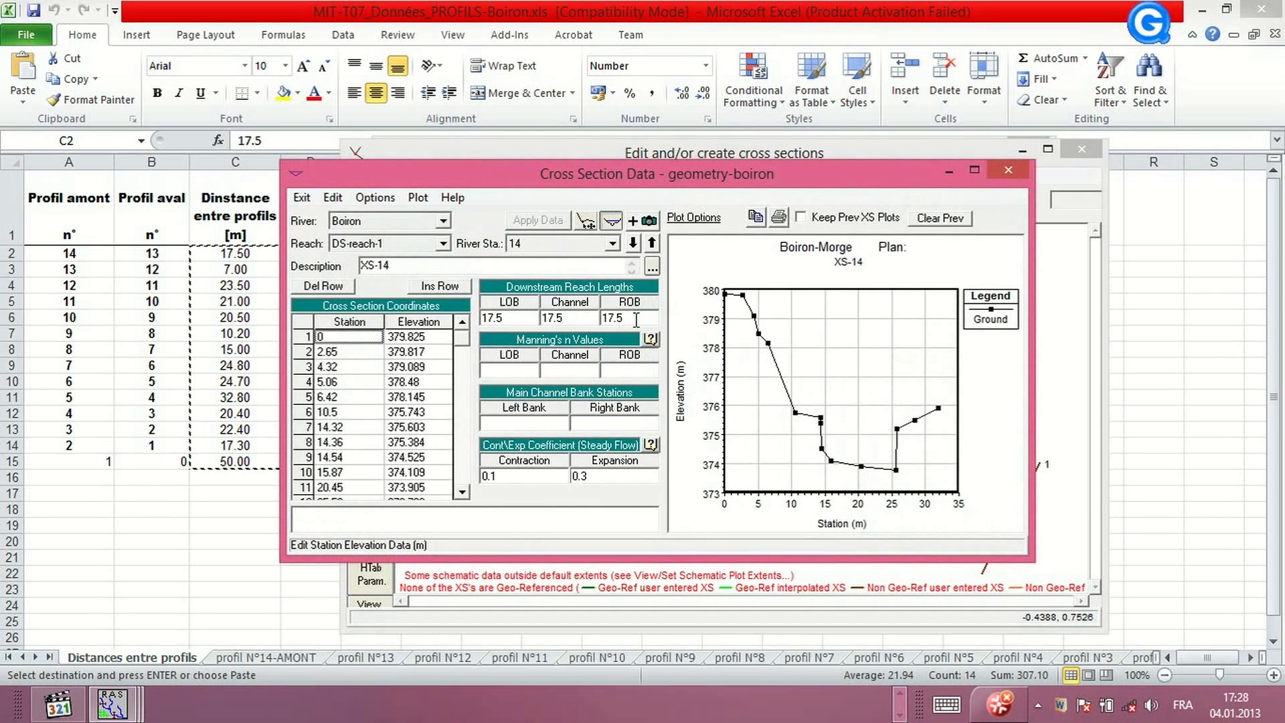
{"action": "left_click", "coordinate": [611, 248]}
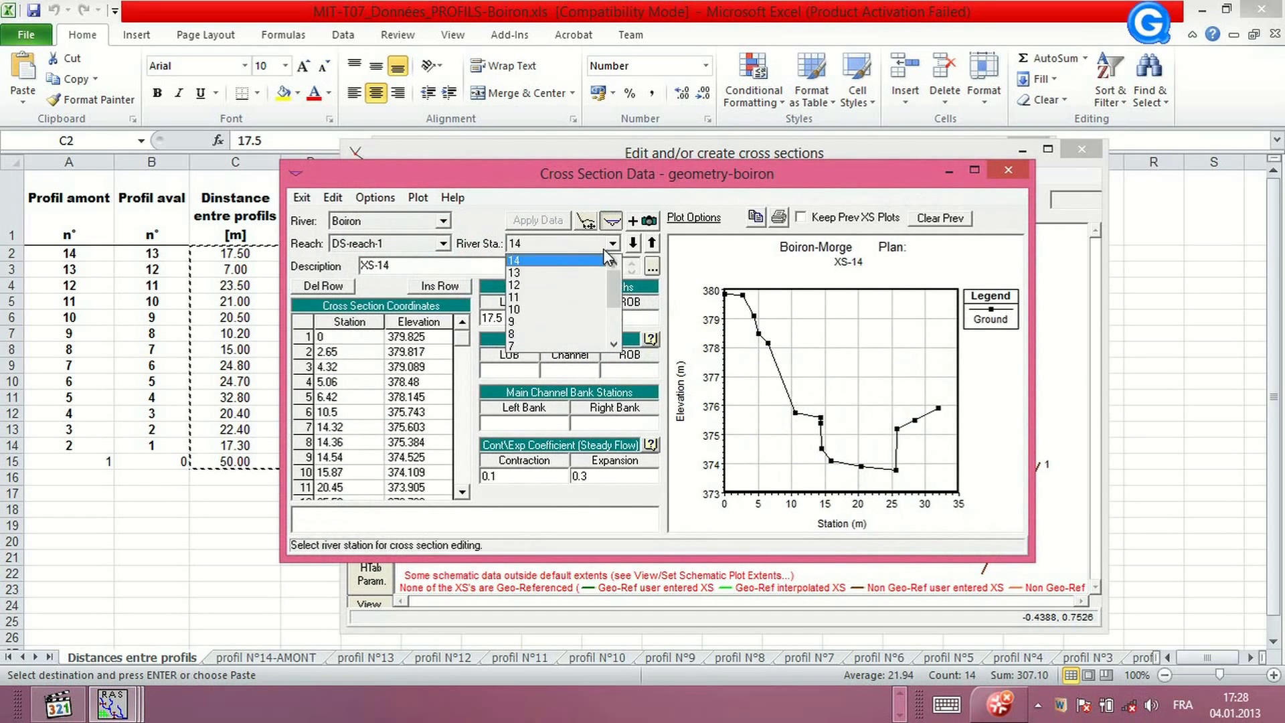
{"action": "left_click", "coordinate": [545, 335]}
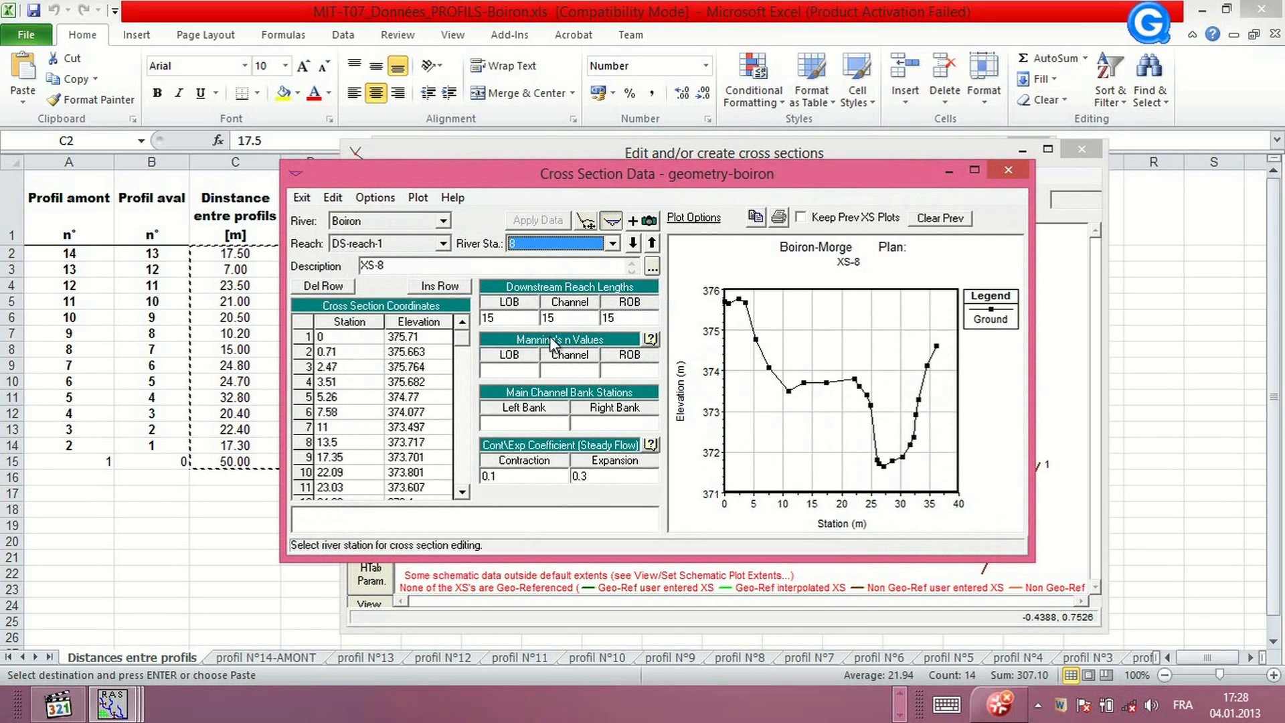
Open the PDF 1.2.2_Écoulements à surface libre ZV.pdf from the MIT-2012-2013, EAX, hec instructor files folder to find roughness values
{"action": "left_click", "coordinate": [516, 370]}
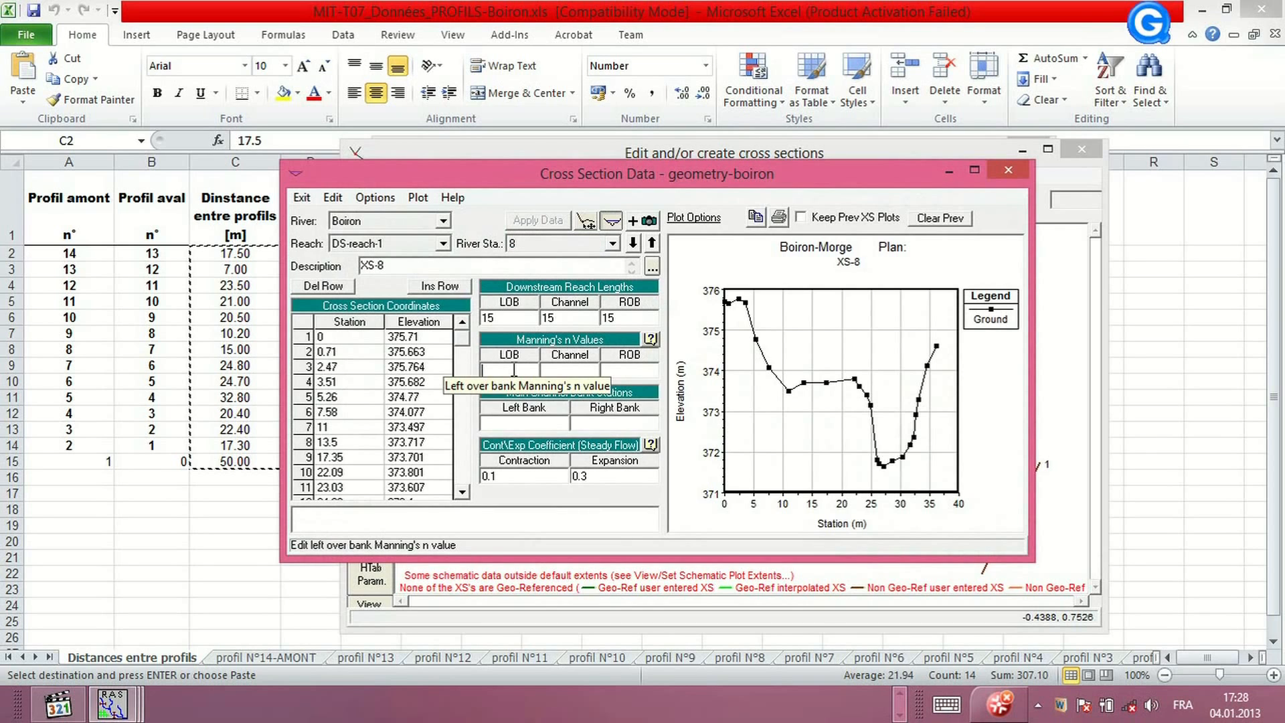
{"action": "left_click", "coordinate": [898, 697]}
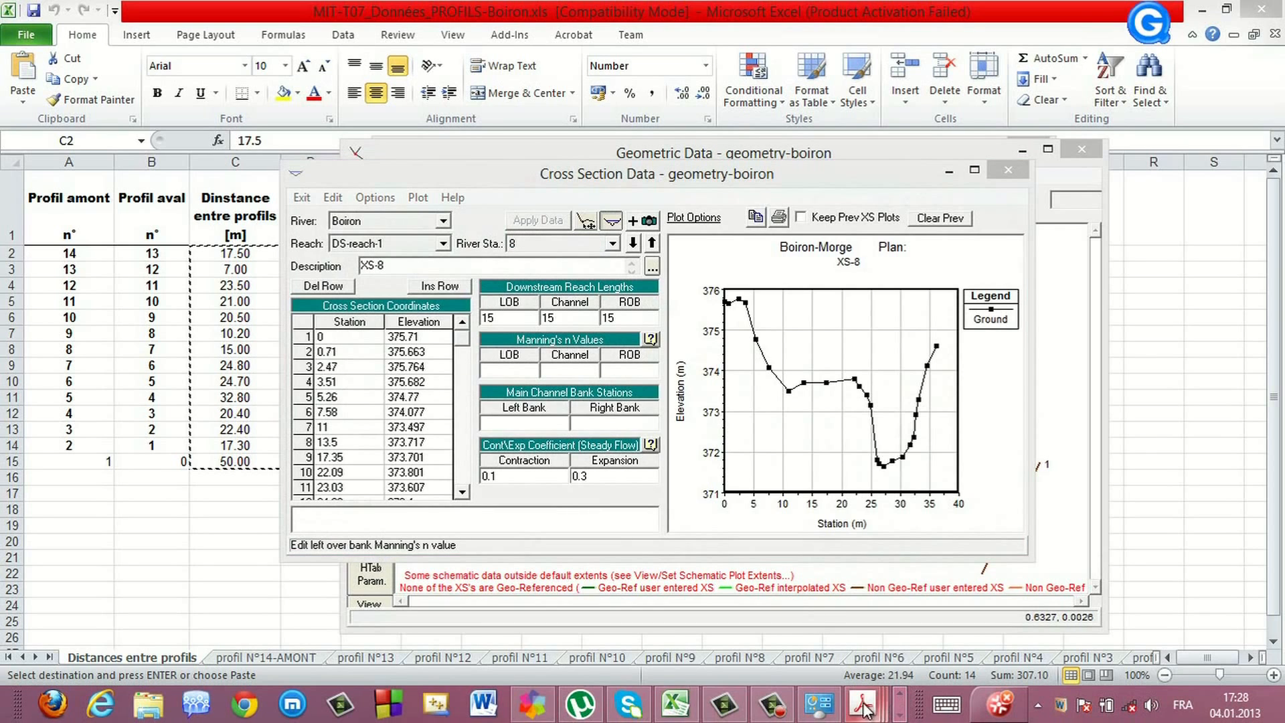
{"action": "mouse_move", "coordinate": [870, 711]}
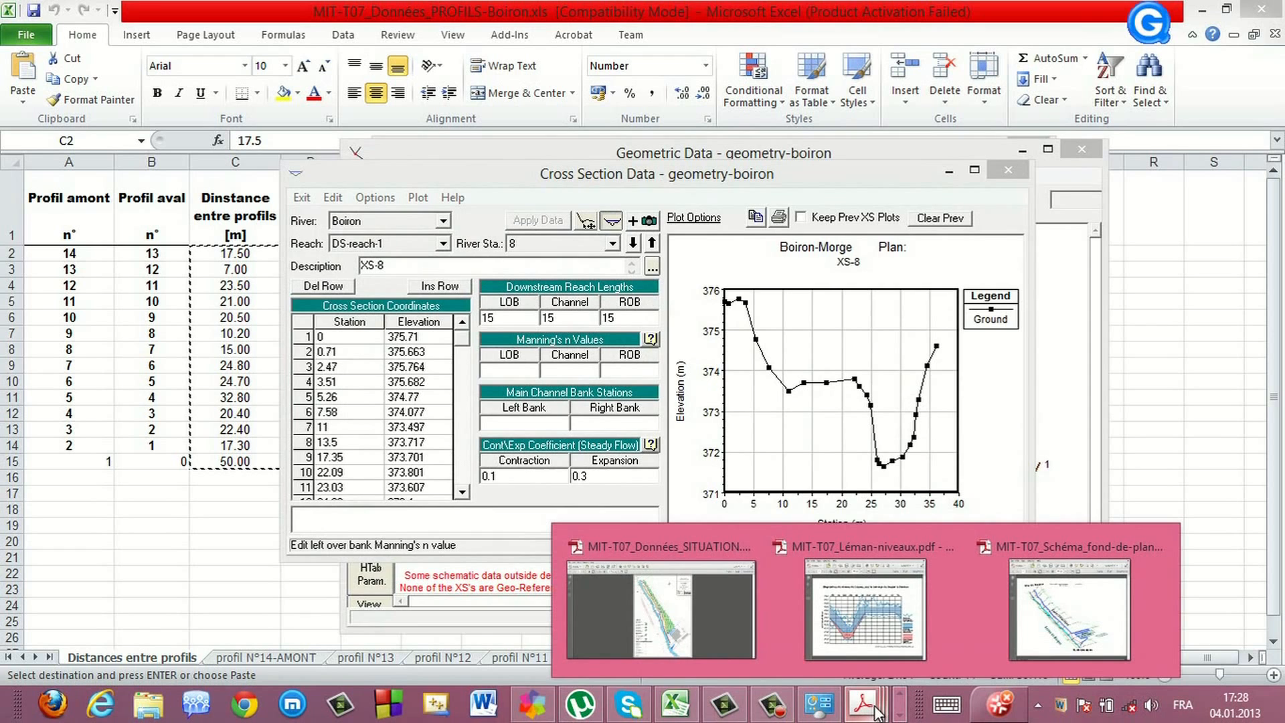
{"action": "left_click", "coordinate": [150, 706]}
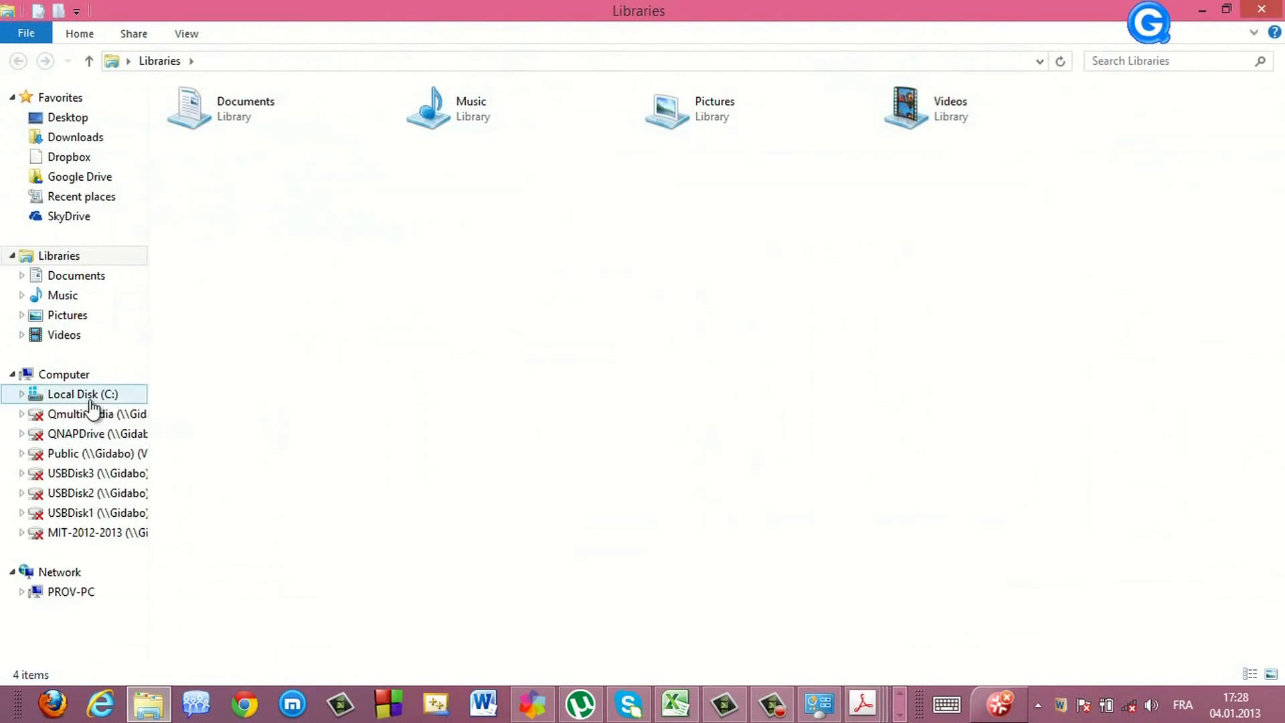
{"action": "left_click", "coordinate": [92, 396]}
{"action": "double_click", "coordinate": [213, 416]}
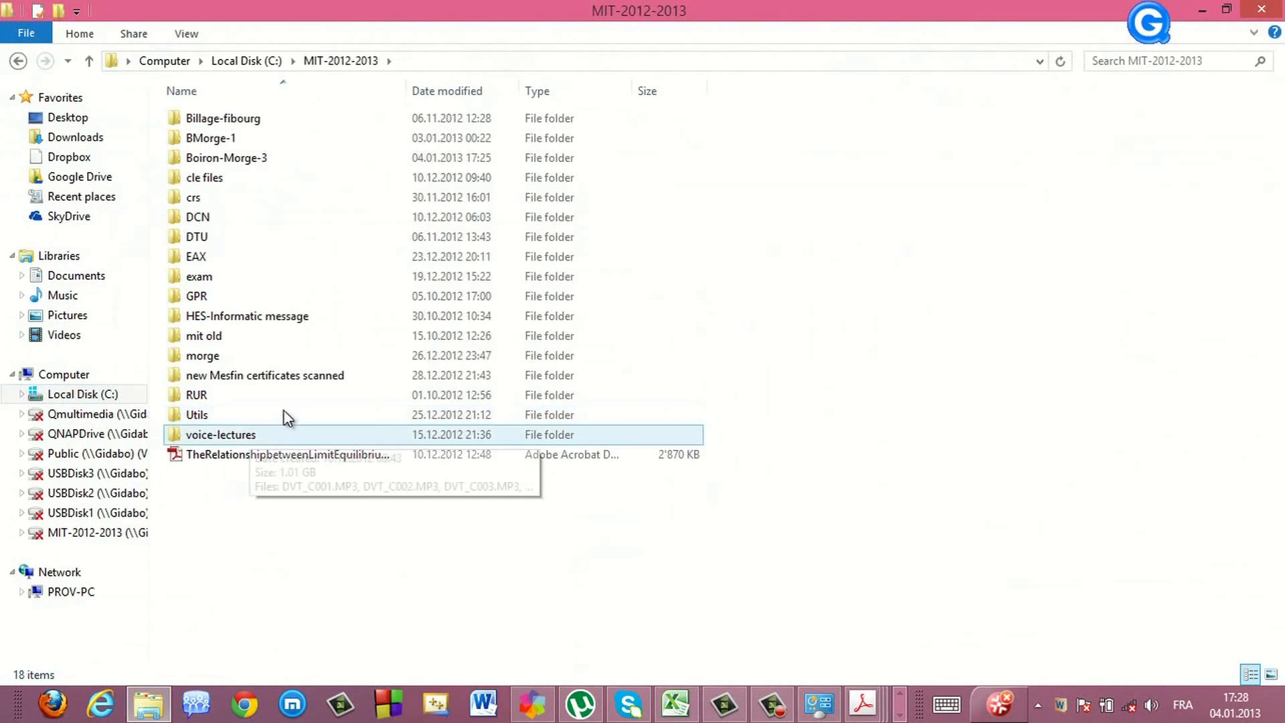
{"action": "double_click", "coordinate": [226, 261]}
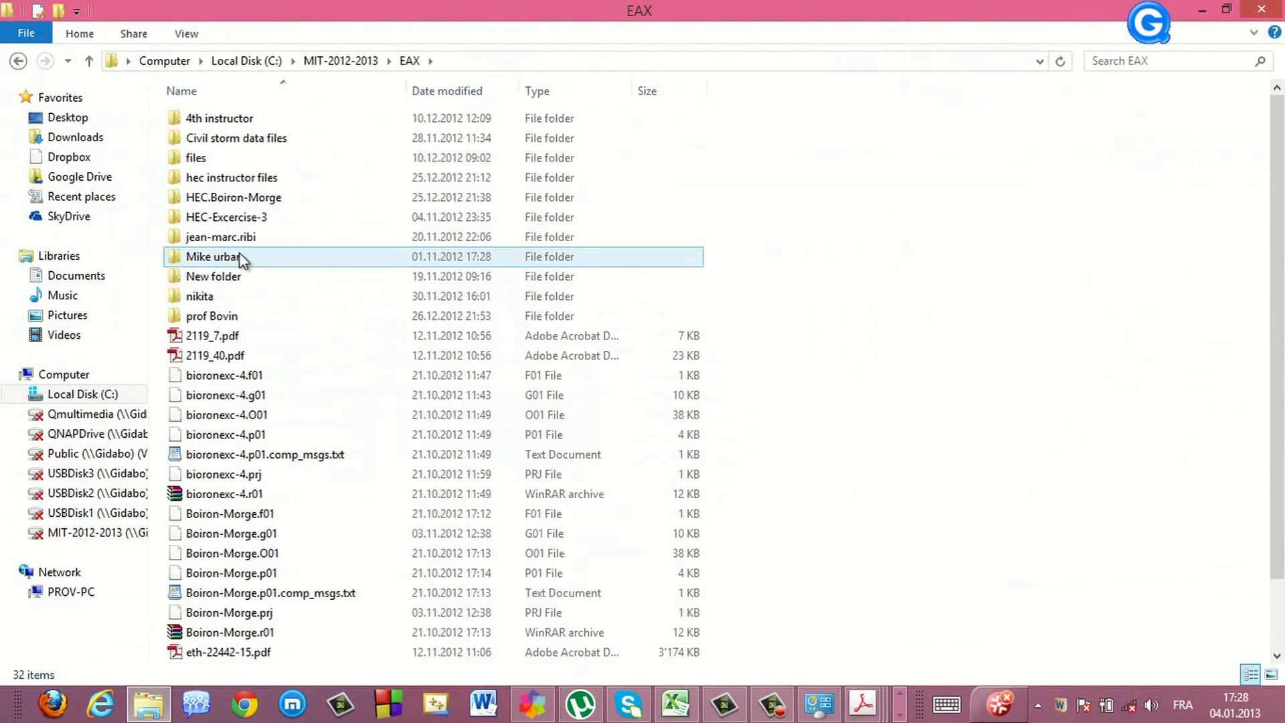
{"action": "double_click", "coordinate": [234, 178]}
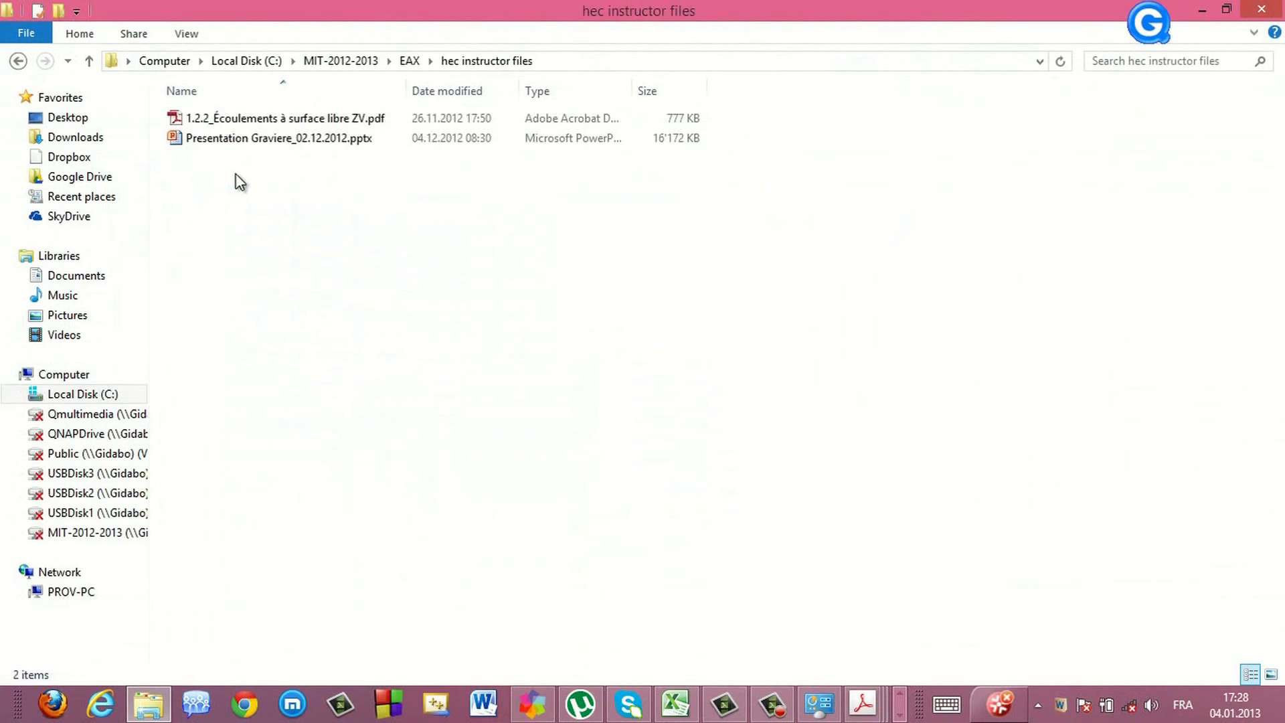
{"action": "double_click", "coordinate": [251, 117]}
Scroll through the PDF's section on the Kstr coefficient and Manning's n to read the example watercourse roughness values
{"action": "scroll", "coordinate": [456, 382], "scroll_direction": "down", "scroll_amount": 10}
{"action": "scroll", "coordinate": [455, 382], "scroll_direction": "down", "scroll_amount": 15}
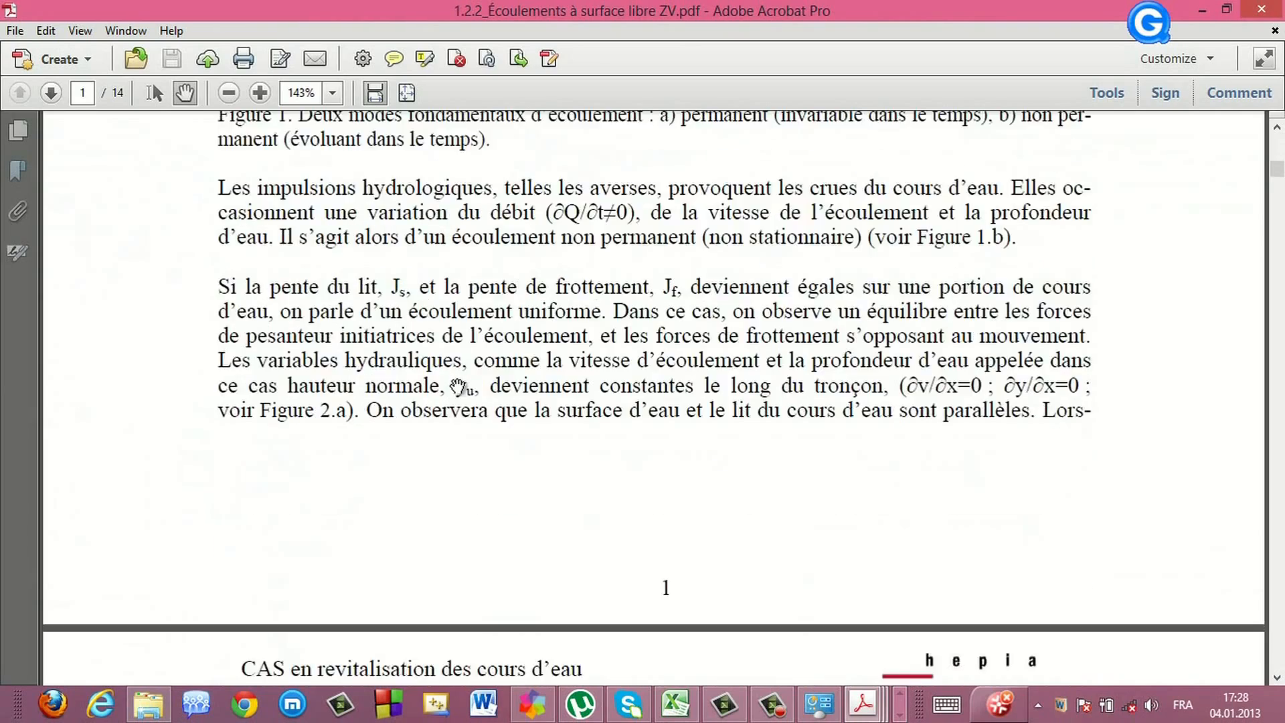
{"action": "scroll", "coordinate": [441, 408], "scroll_direction": "down", "scroll_amount": 15}
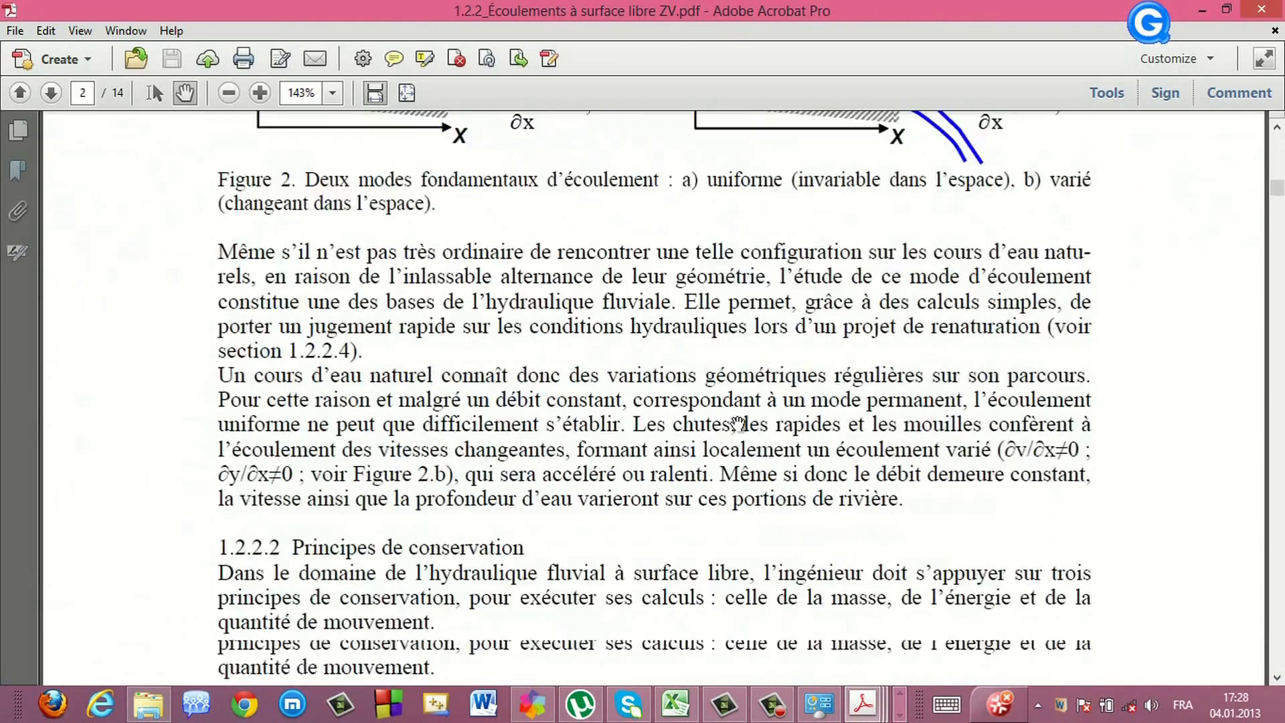
{"action": "scroll", "coordinate": [1004, 450], "scroll_direction": "down", "scroll_amount": 2}
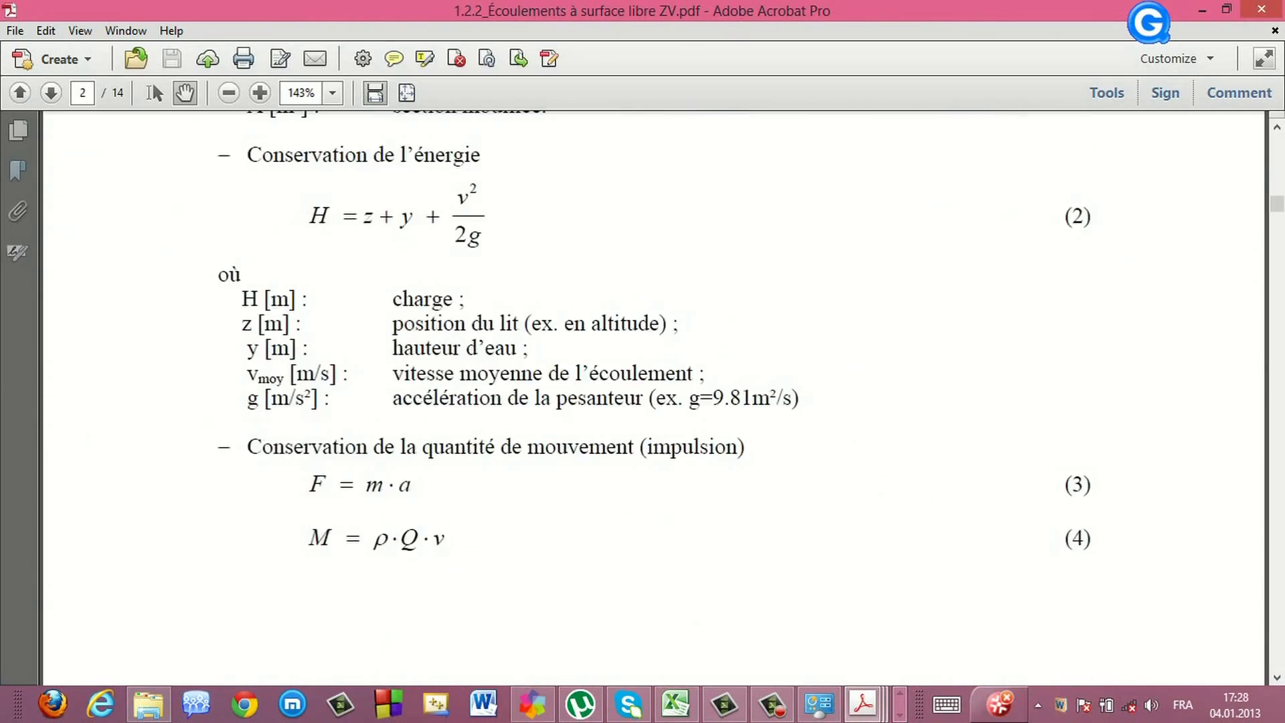
{"action": "left_click_drag", "start_coordinate": [1276, 208], "coordinate": [1277, 265]}
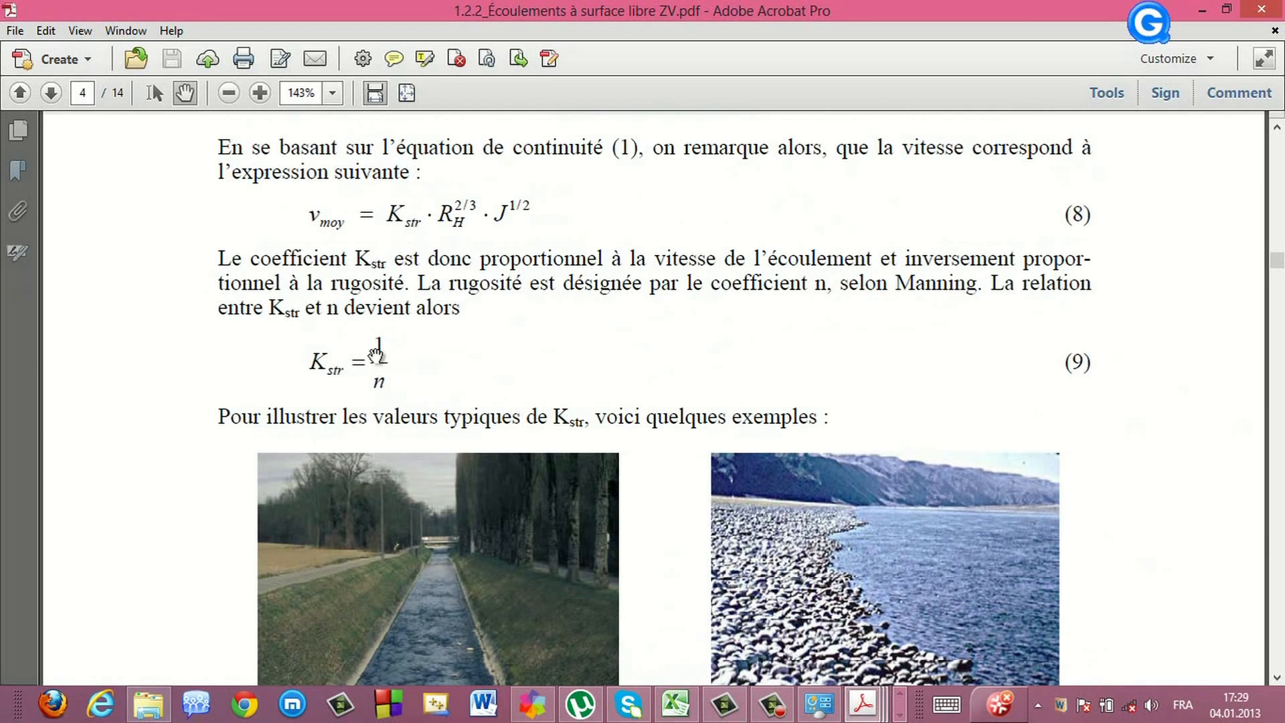
{"action": "scroll", "coordinate": [402, 361], "scroll_direction": "down", "scroll_amount": 2}
{"action": "scroll", "coordinate": [443, 399], "scroll_direction": "down", "scroll_amount": 1}
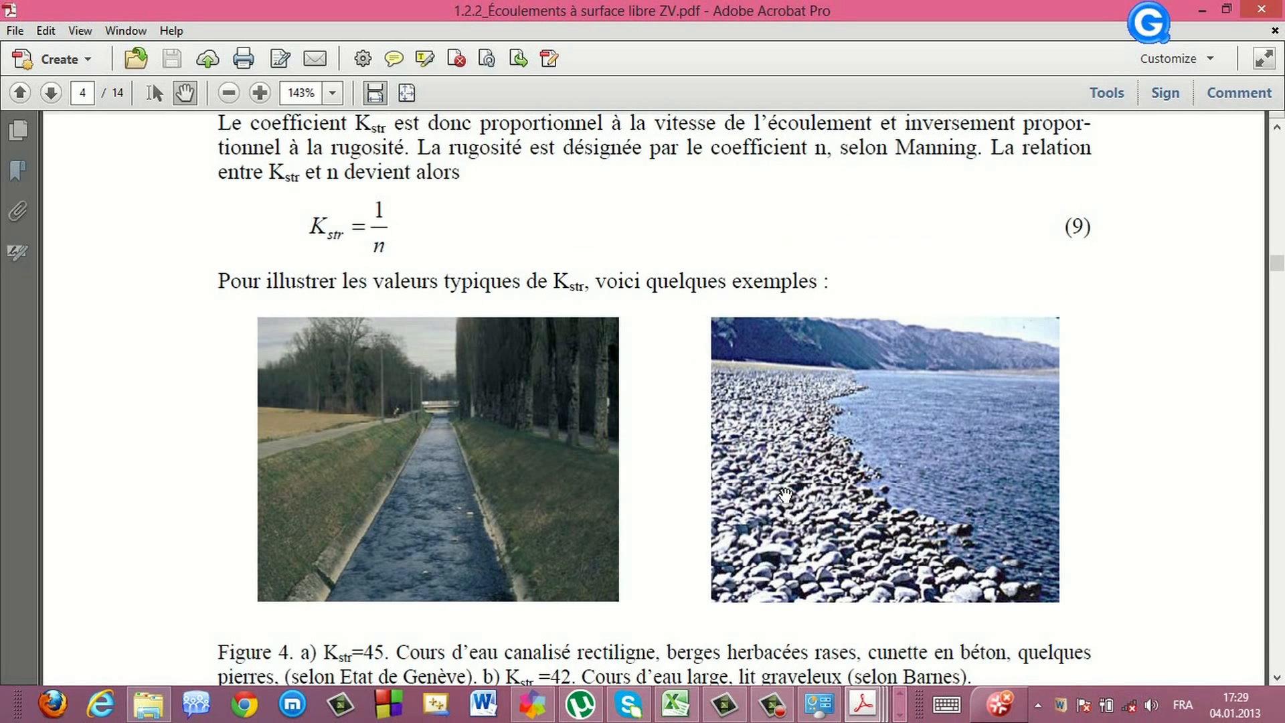
{"action": "scroll", "coordinate": [785, 495], "scroll_direction": "down", "scroll_amount": 1}
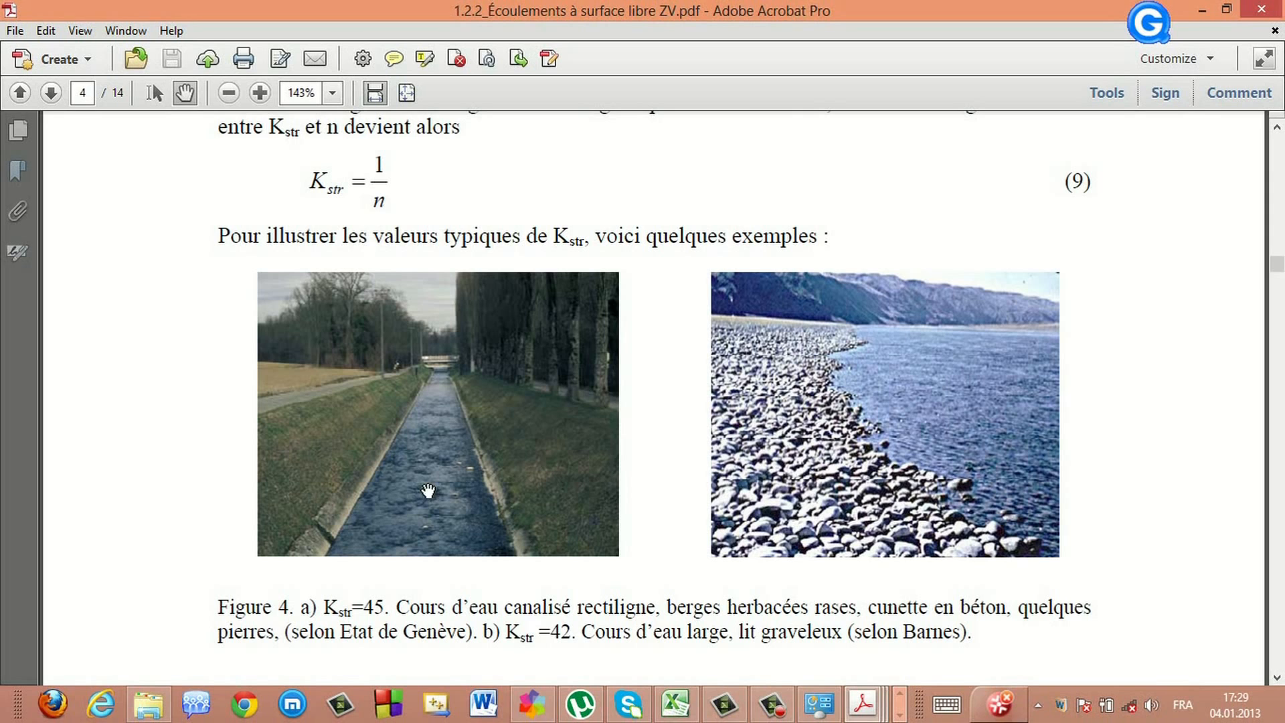
{"action": "scroll", "coordinate": [882, 460], "scroll_direction": "down", "scroll_amount": 1}
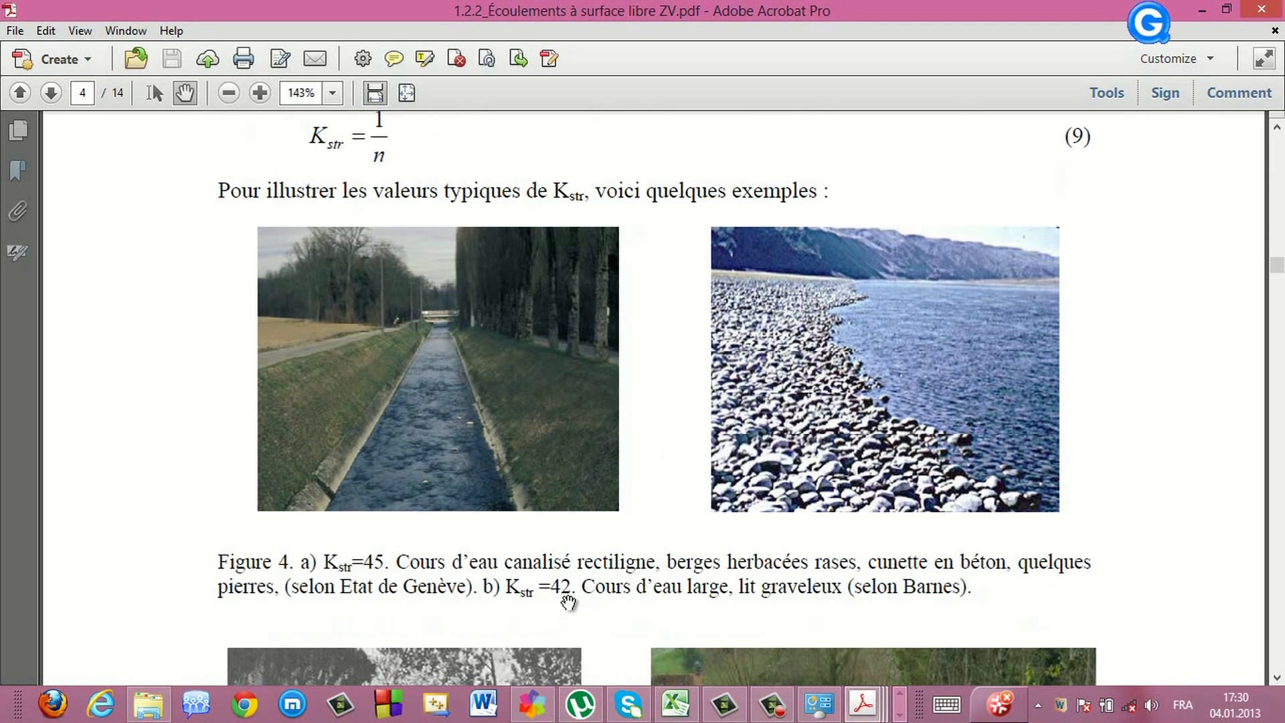
{"action": "scroll", "coordinate": [572, 601], "scroll_direction": "down", "scroll_amount": 3}
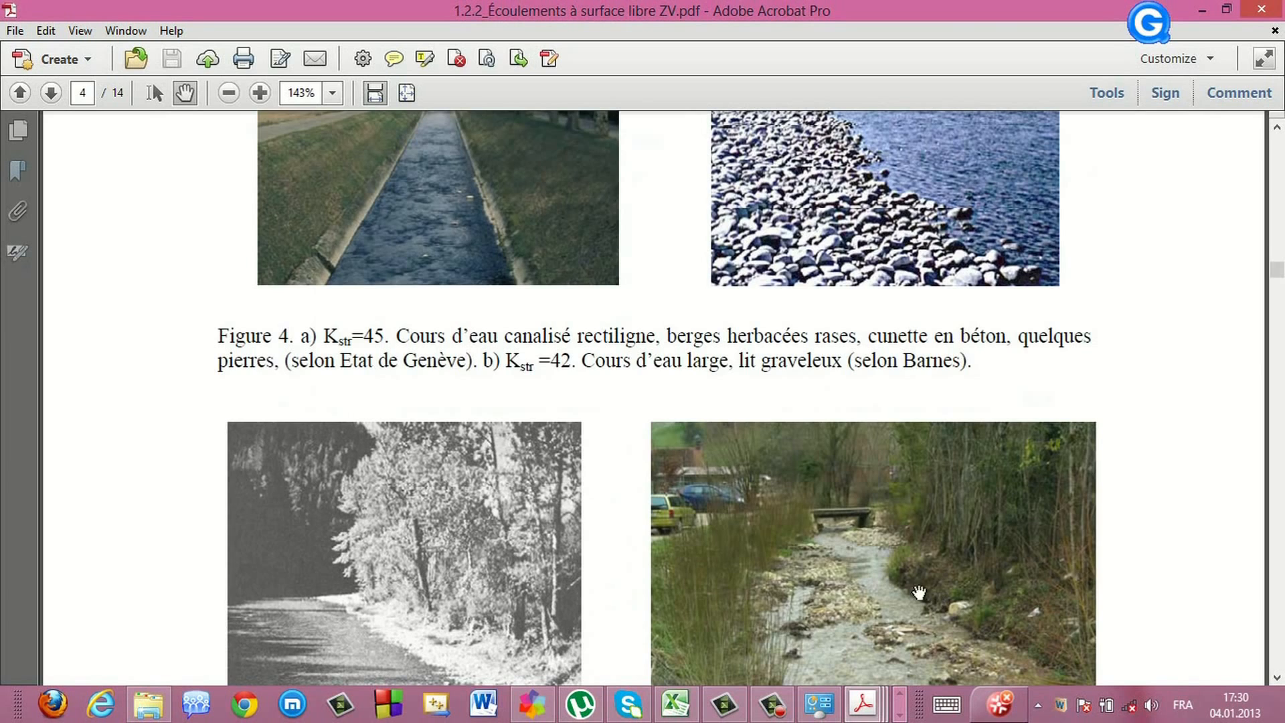
{"action": "scroll", "coordinate": [524, 541], "scroll_direction": "down", "scroll_amount": 3}
{"action": "scroll", "coordinate": [524, 541], "scroll_direction": "down", "scroll_amount": 4}
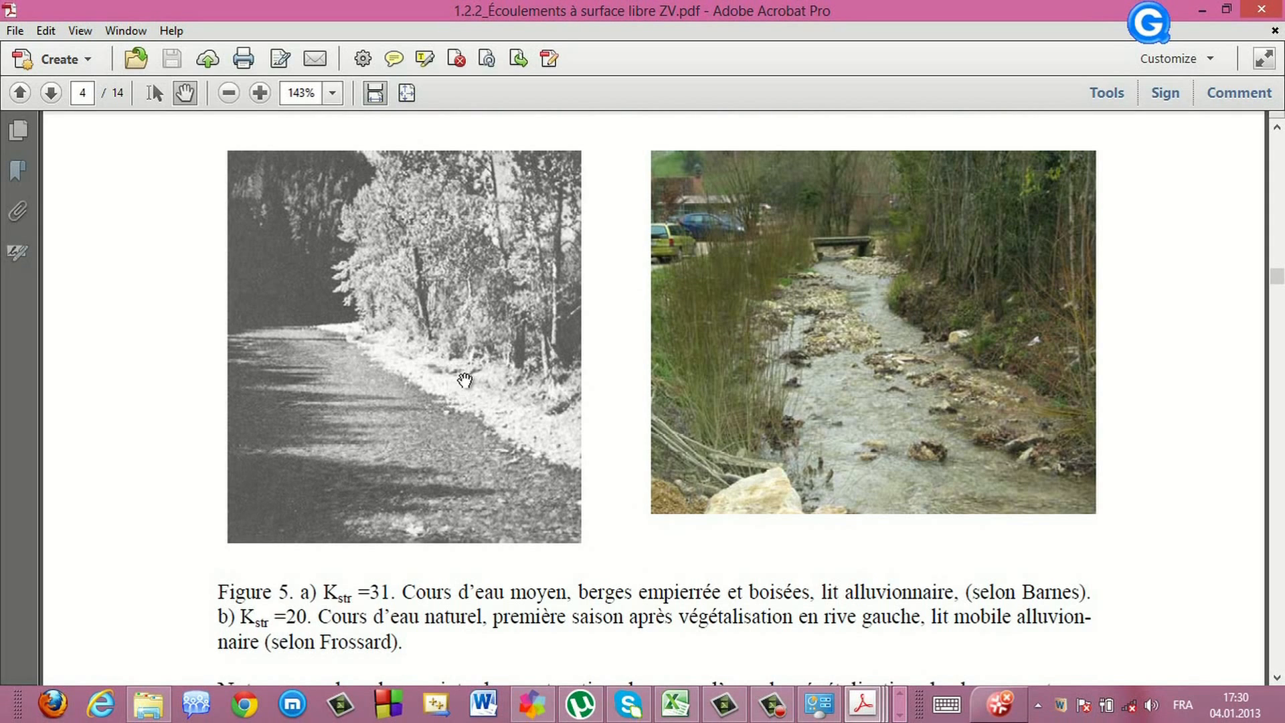
Switch to the boiron.edited.mp4 study-site video and skip forward through it
{"action": "left_click", "coordinate": [900, 715]}
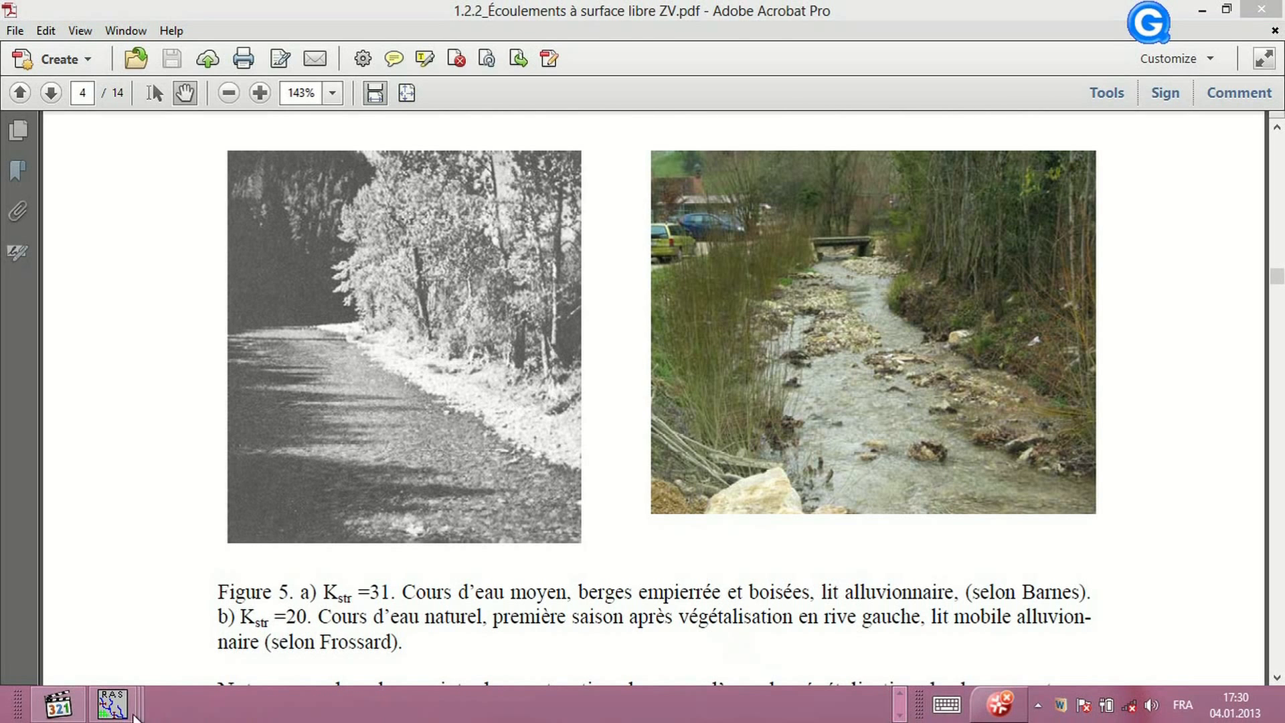
{"action": "left_click", "coordinate": [59, 704]}
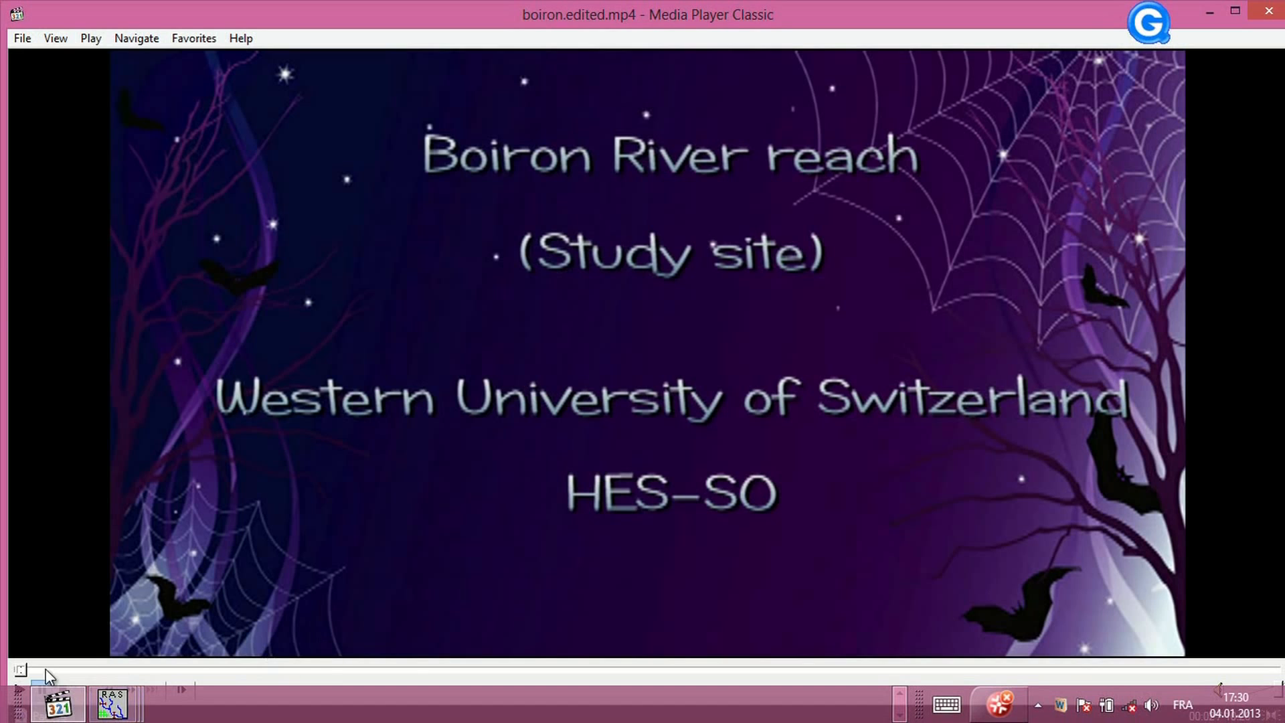
{"action": "left_click_drag", "start_coordinate": [43, 668], "coordinate": [96, 672]}
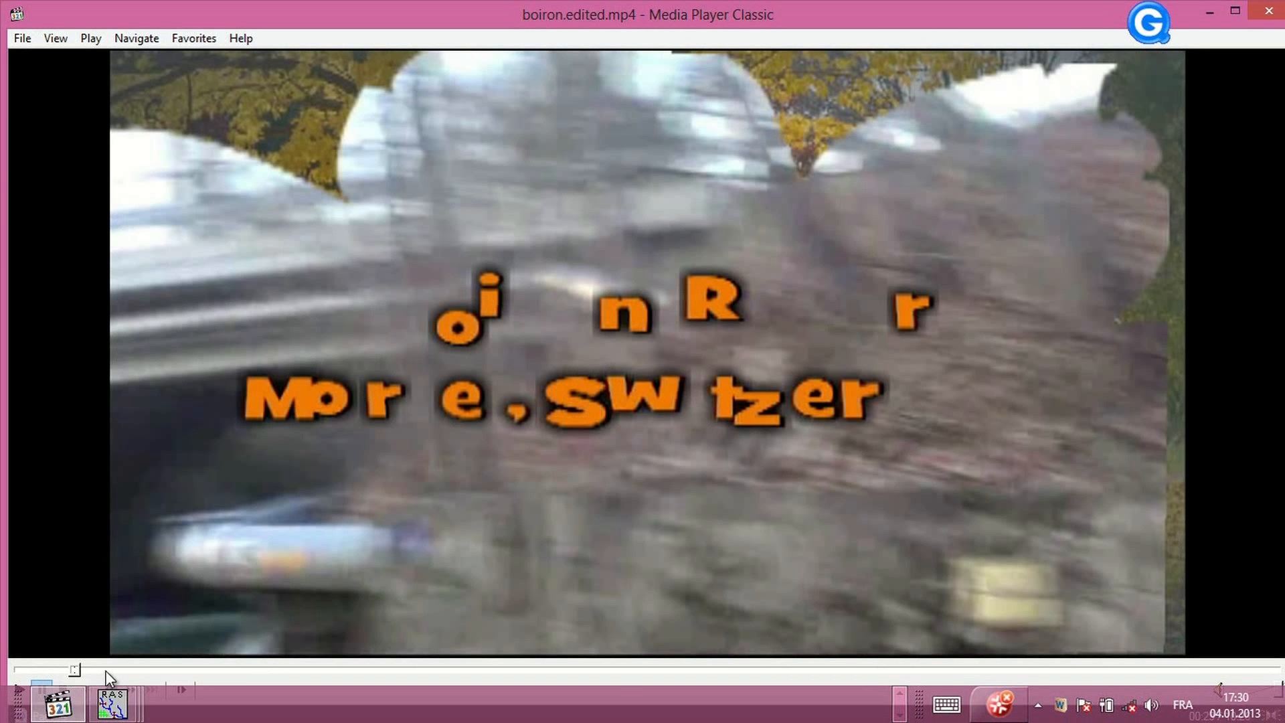
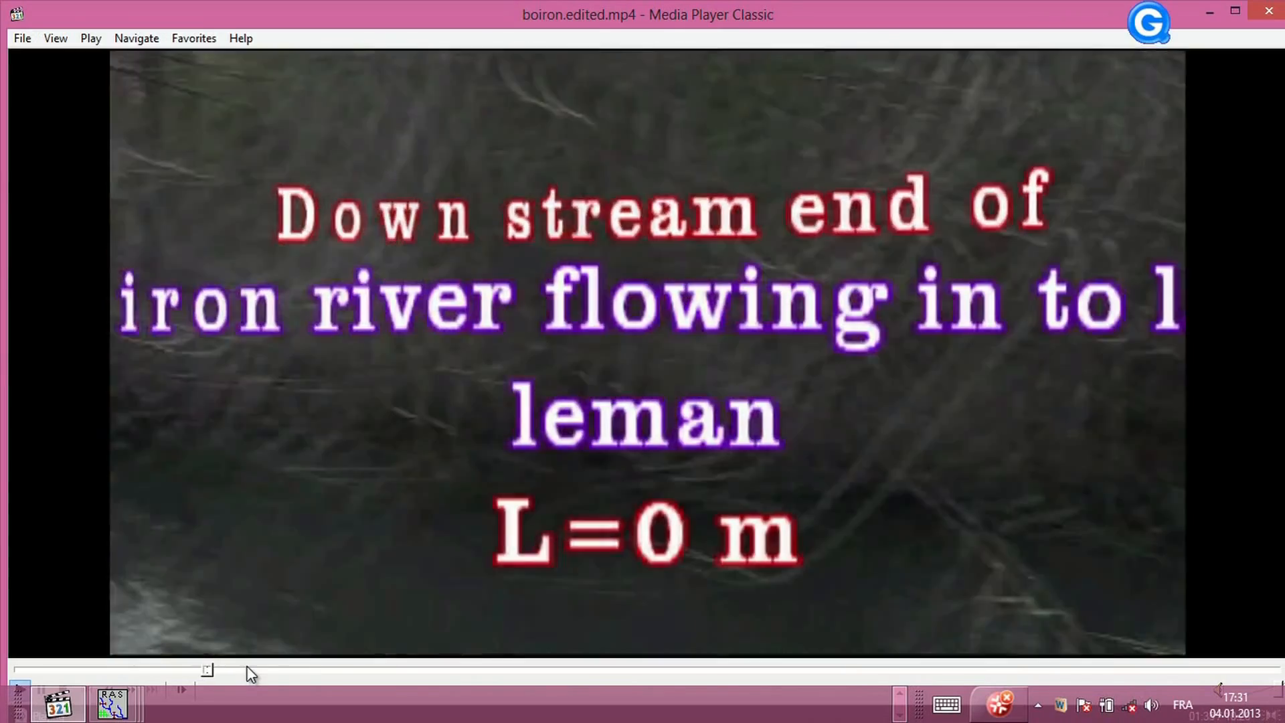
Skip through the study-site video and close the player
{"action": "left_click", "coordinate": [247, 669]}
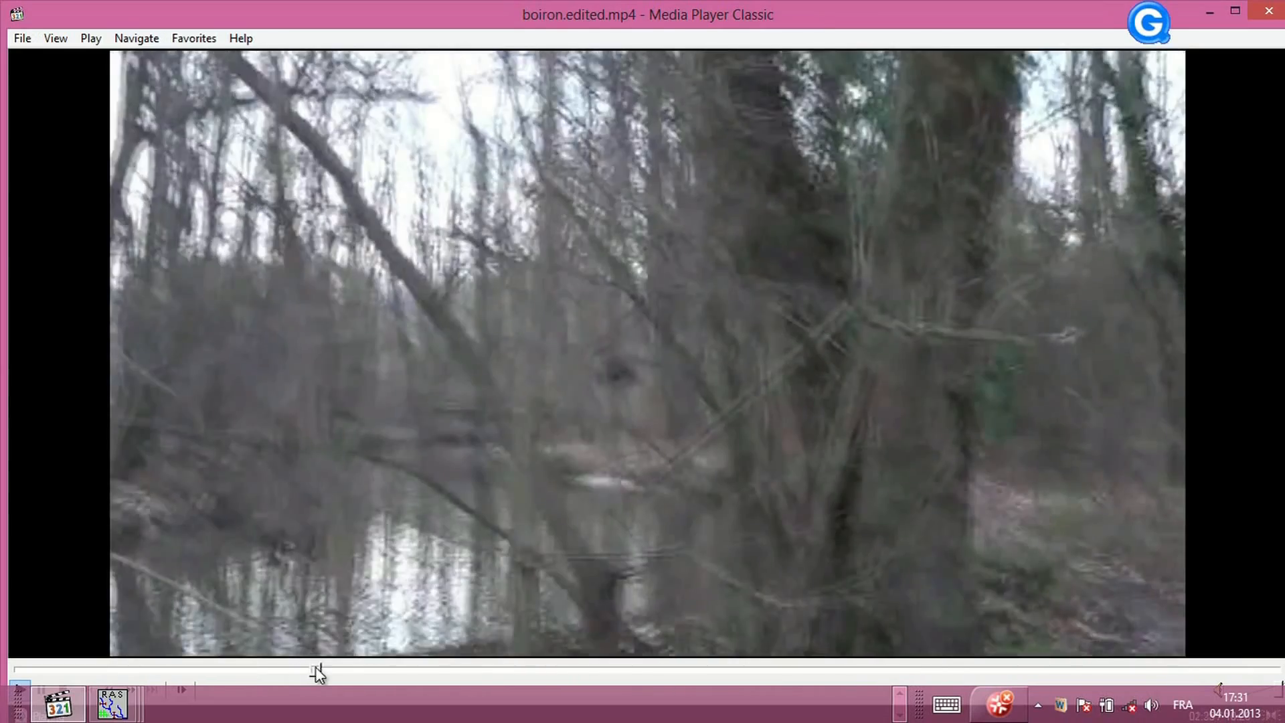
{"action": "left_click", "coordinate": [315, 669]}
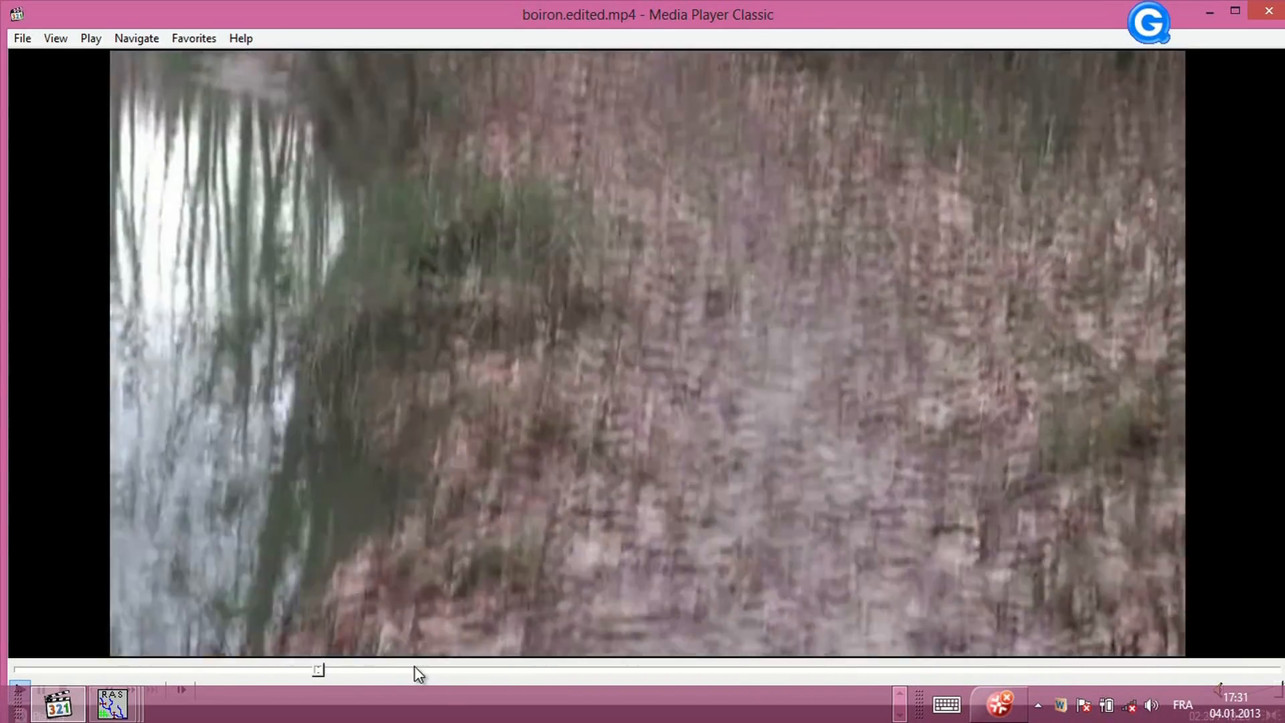
{"action": "left_click", "coordinate": [415, 669]}
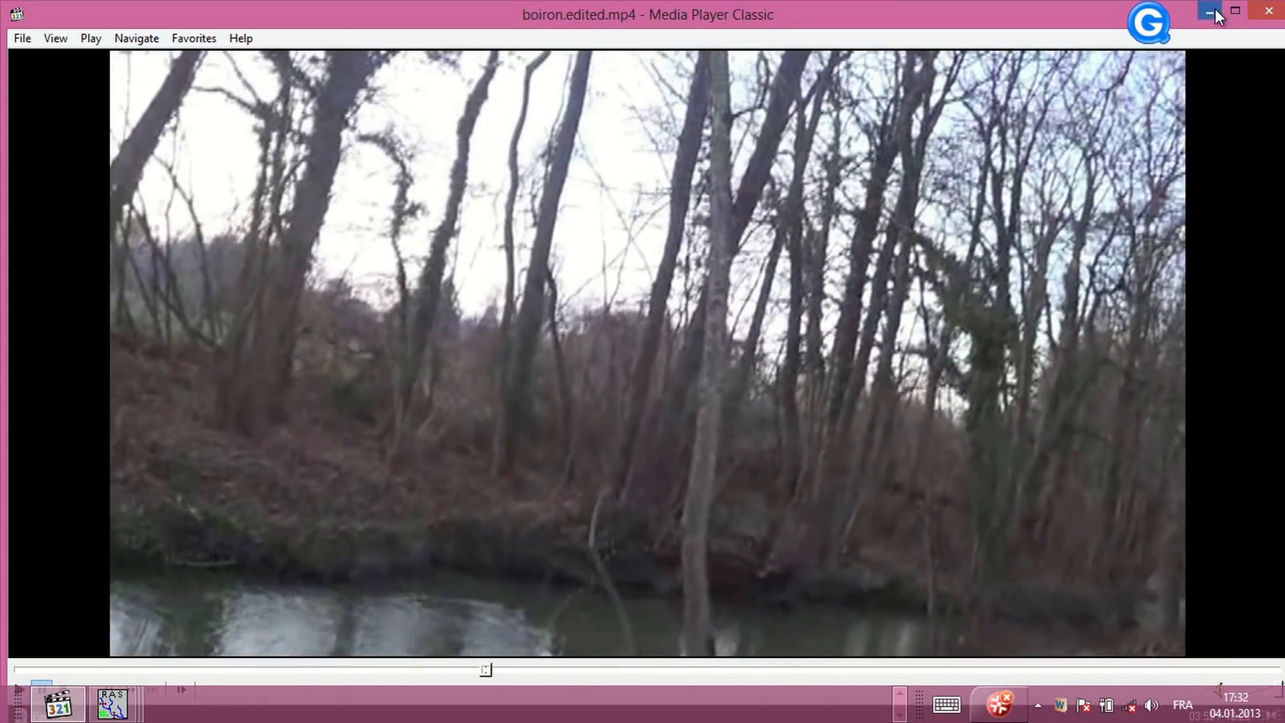
{"action": "left_click", "coordinate": [1212, 12]}
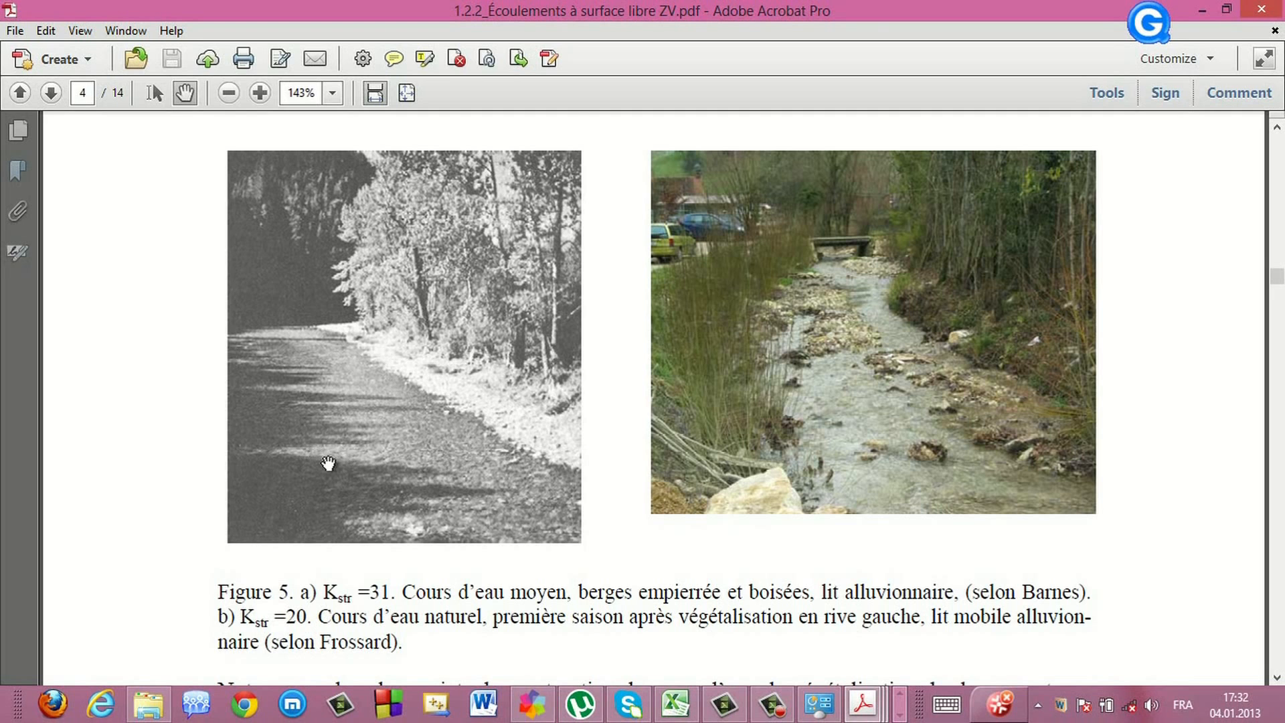
Enter a channel Manning's n of 0.033 for river station 8 in the cross section editor
{"action": "scroll", "coordinate": [362, 492], "scroll_direction": "down", "scroll_amount": 3}
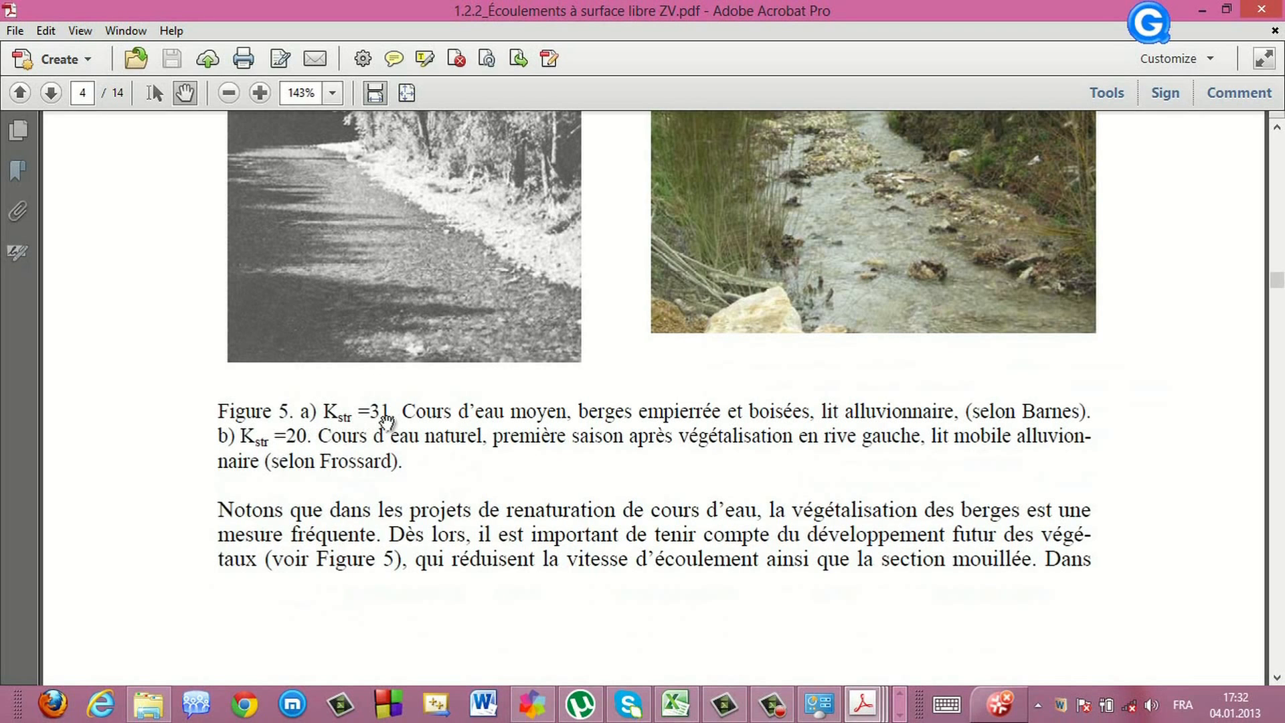
{"action": "scroll", "coordinate": [542, 401], "scroll_direction": "down", "scroll_amount": 11}
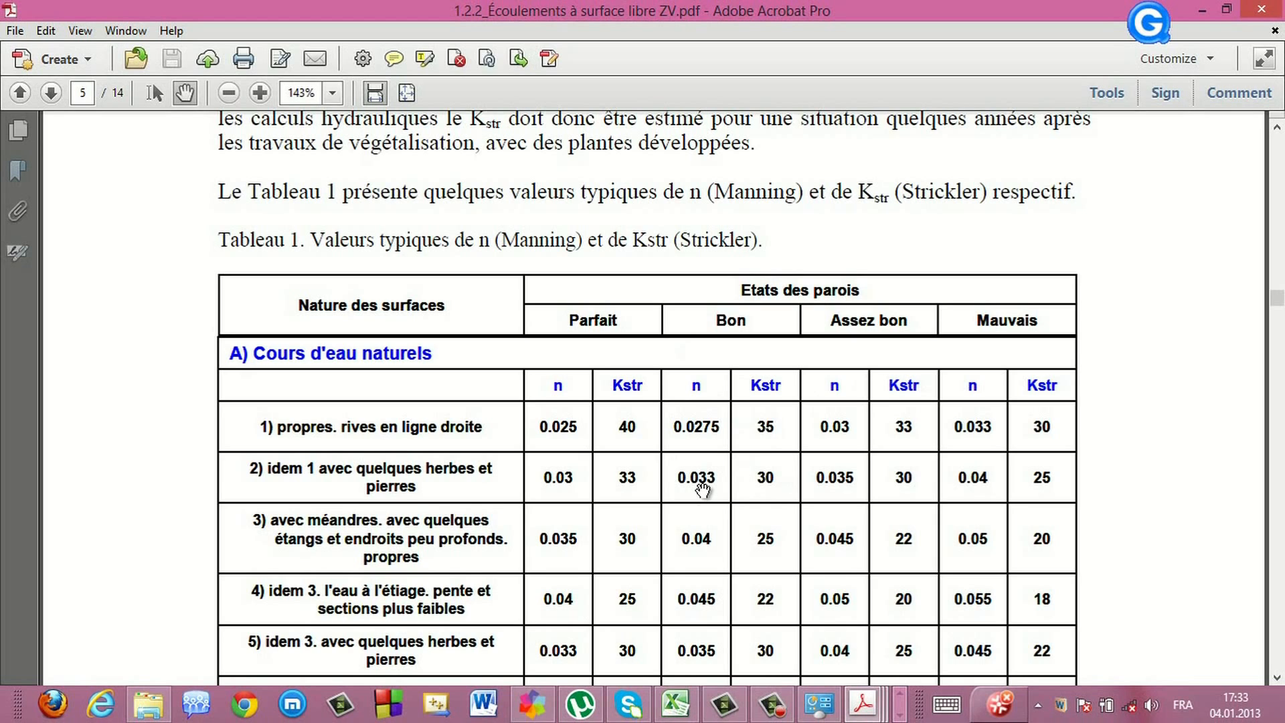
{"action": "left_click", "coordinate": [898, 715]}
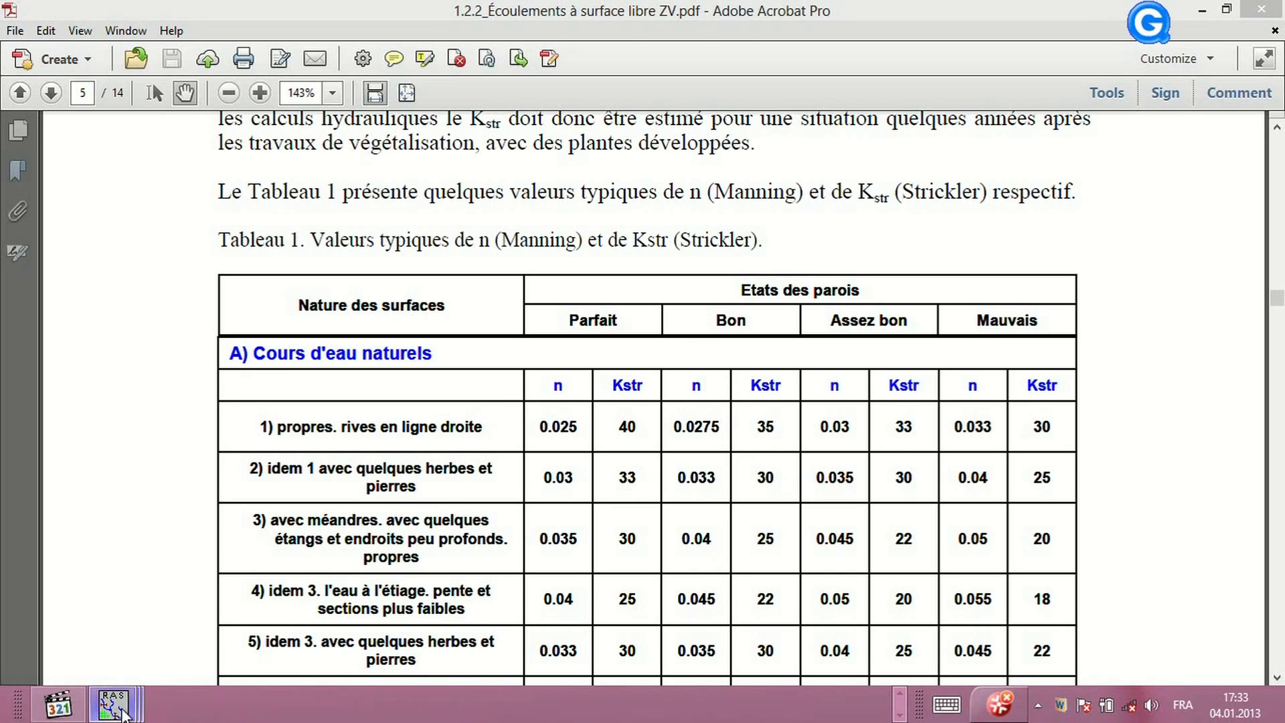
{"action": "mouse_move", "coordinate": [112, 704]}
{"action": "left_click", "coordinate": [494, 617]}
{"action": "left_click", "coordinate": [570, 371]}
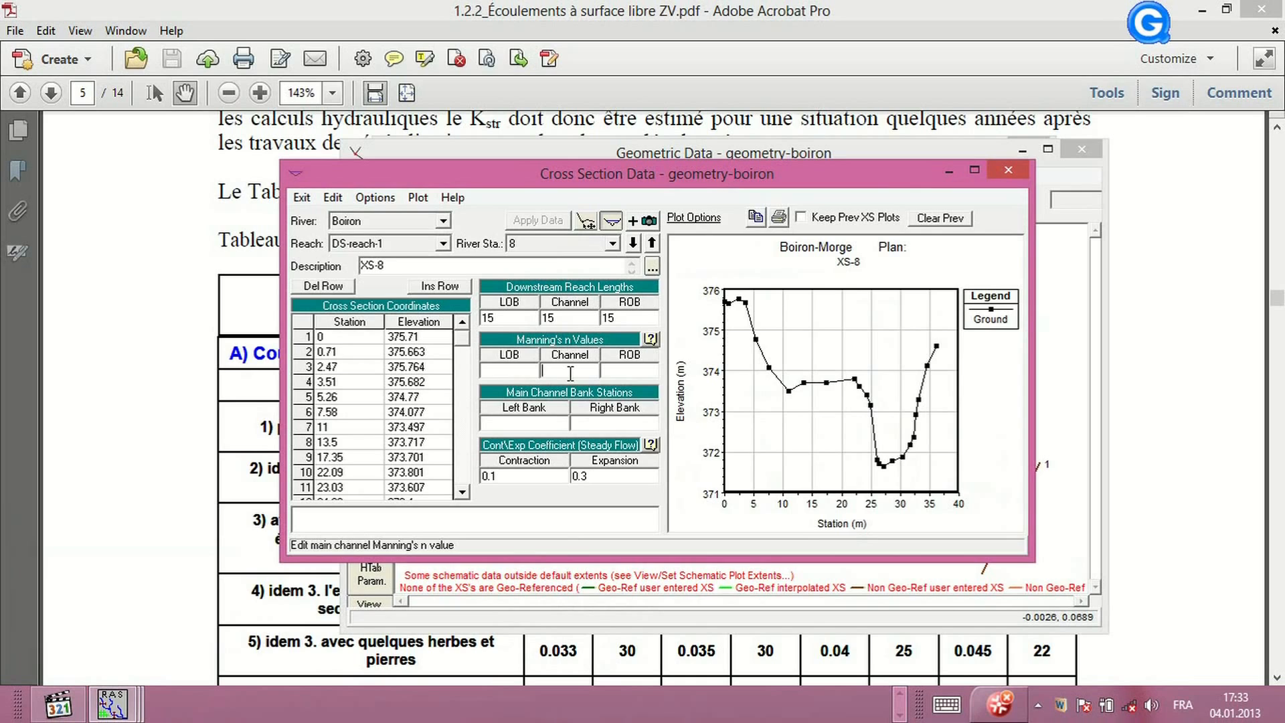
{"action": "type", "text": "0.033"}
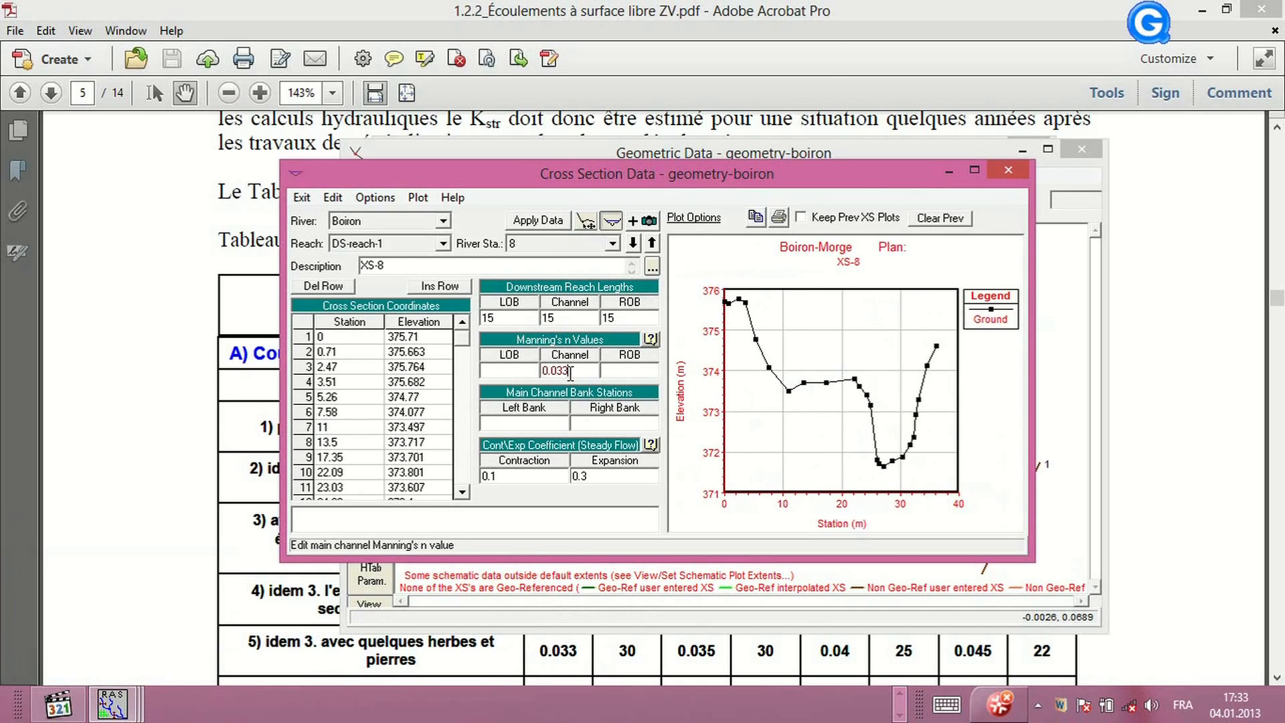
Return to the PDF and review the Manning's n table and the composite-roughness cross-section figure
{"action": "left_click", "coordinate": [251, 478]}
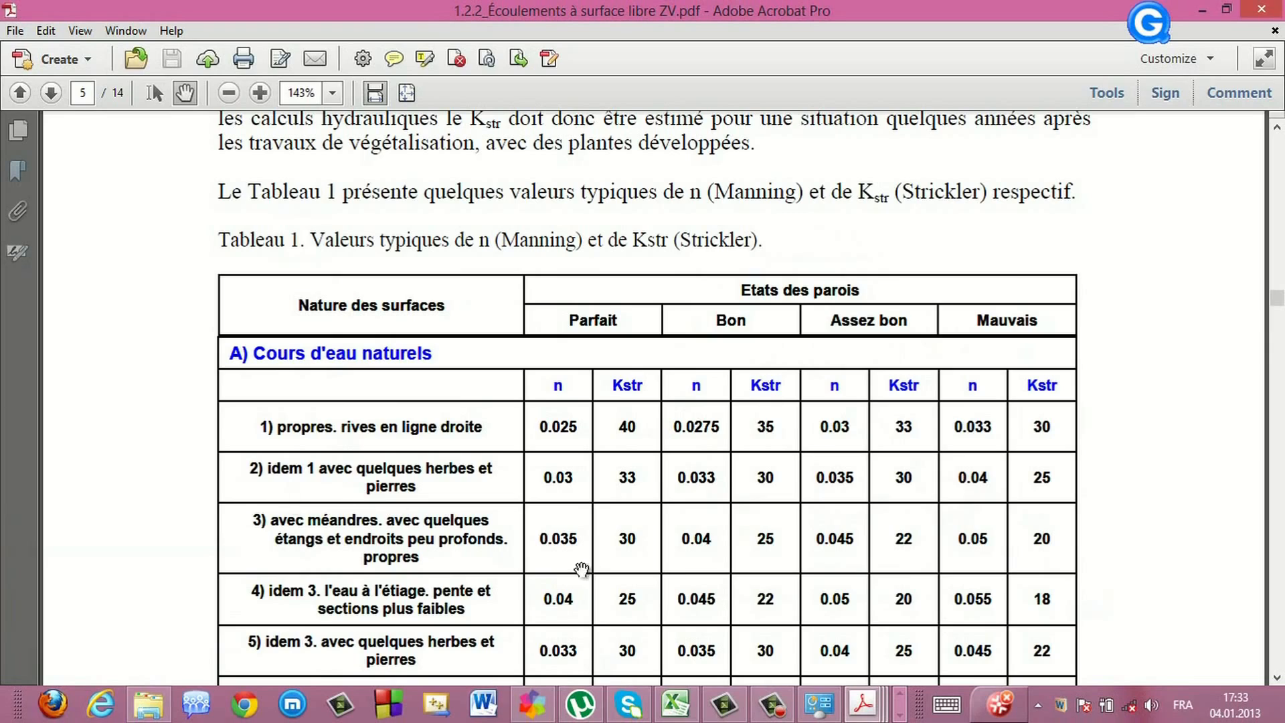
{"action": "scroll", "coordinate": [676, 567], "scroll_direction": "down", "scroll_amount": 15}
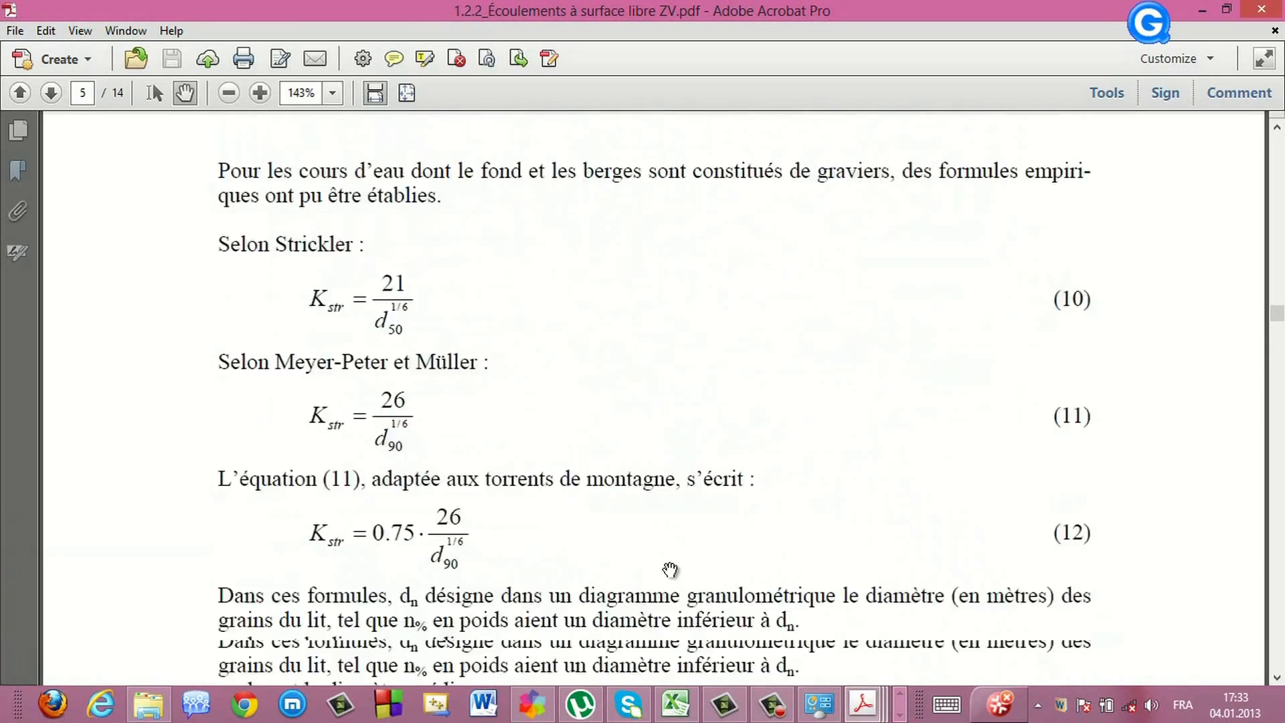
{"action": "scroll", "coordinate": [661, 583], "scroll_direction": "down", "scroll_amount": 10}
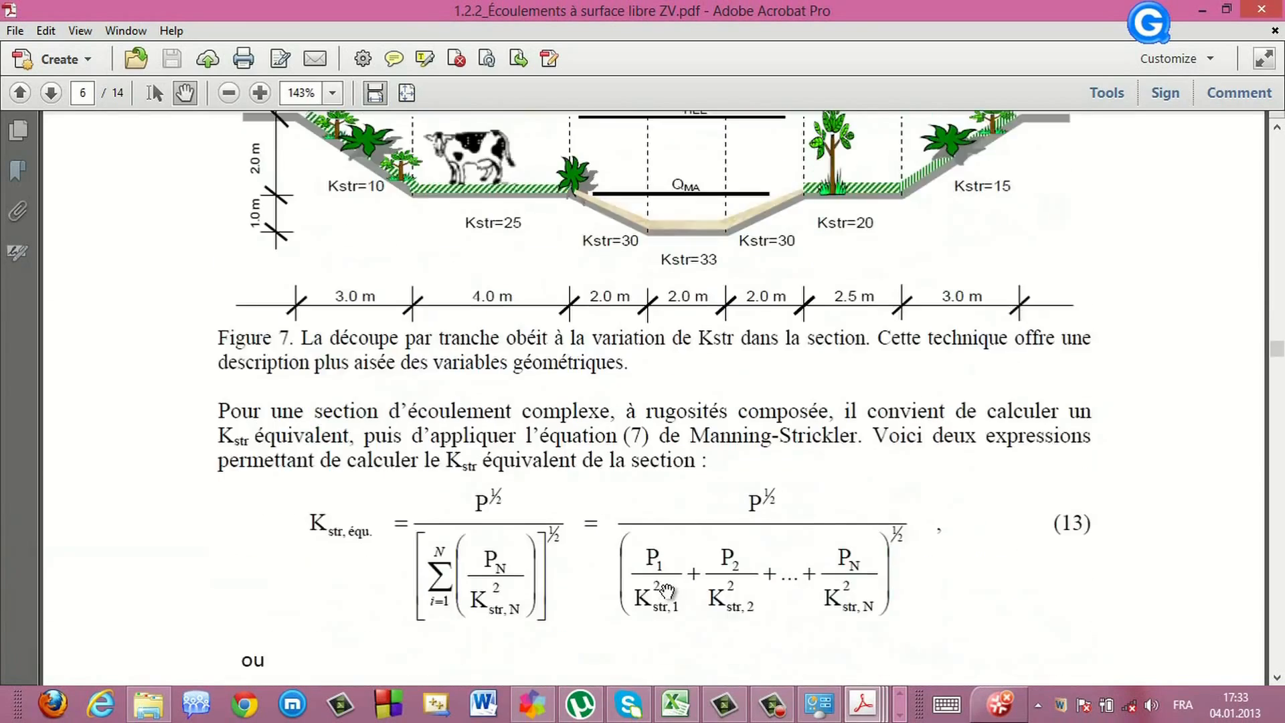
{"action": "scroll", "coordinate": [666, 582], "scroll_direction": "up", "scroll_amount": 2}
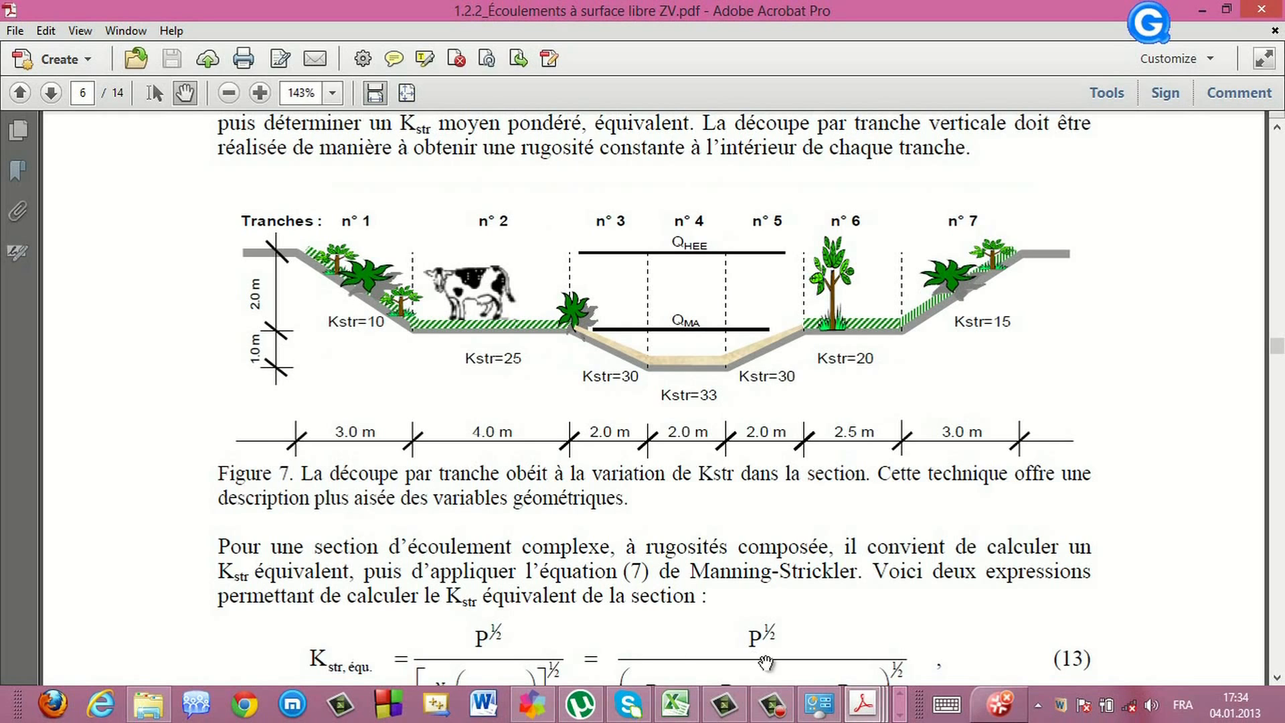
{"action": "left_click", "coordinate": [901, 714]}
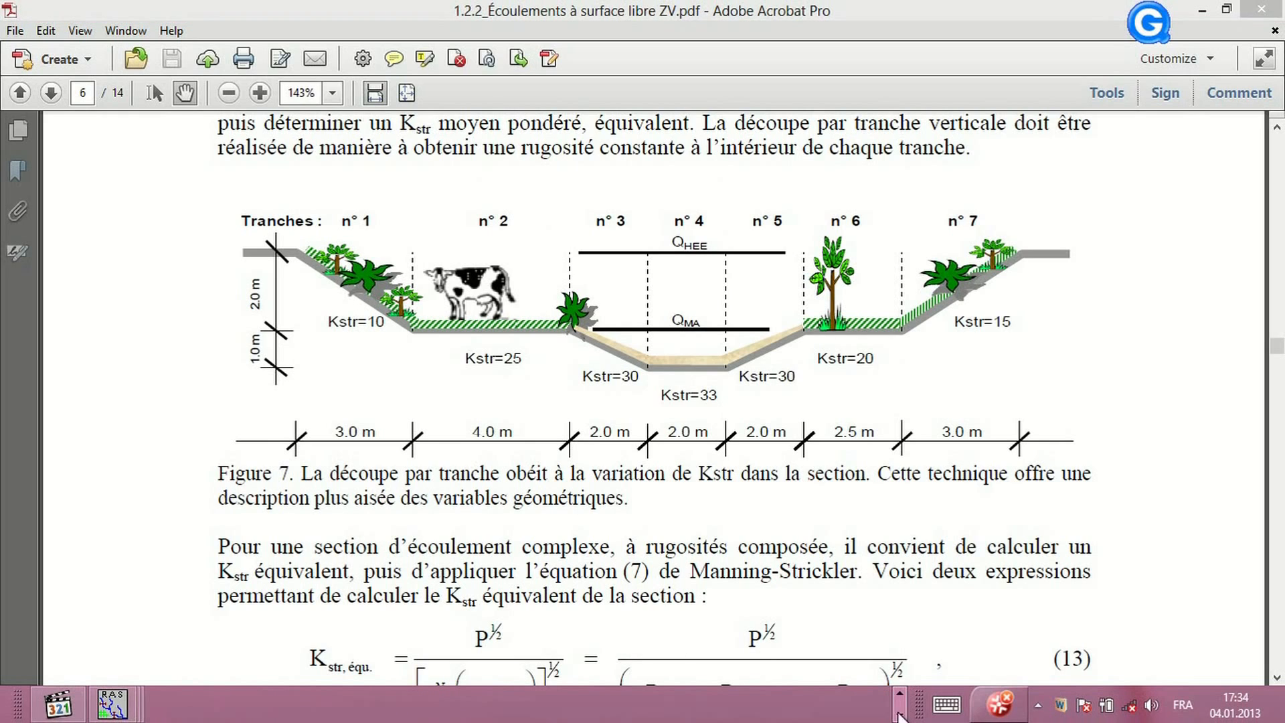
{"action": "left_click", "coordinate": [592, 432]}
{"action": "scroll", "coordinate": [652, 405], "scroll_direction": "up", "scroll_amount": 4}
{"action": "scroll", "coordinate": [653, 405], "scroll_direction": "up", "scroll_amount": 18}
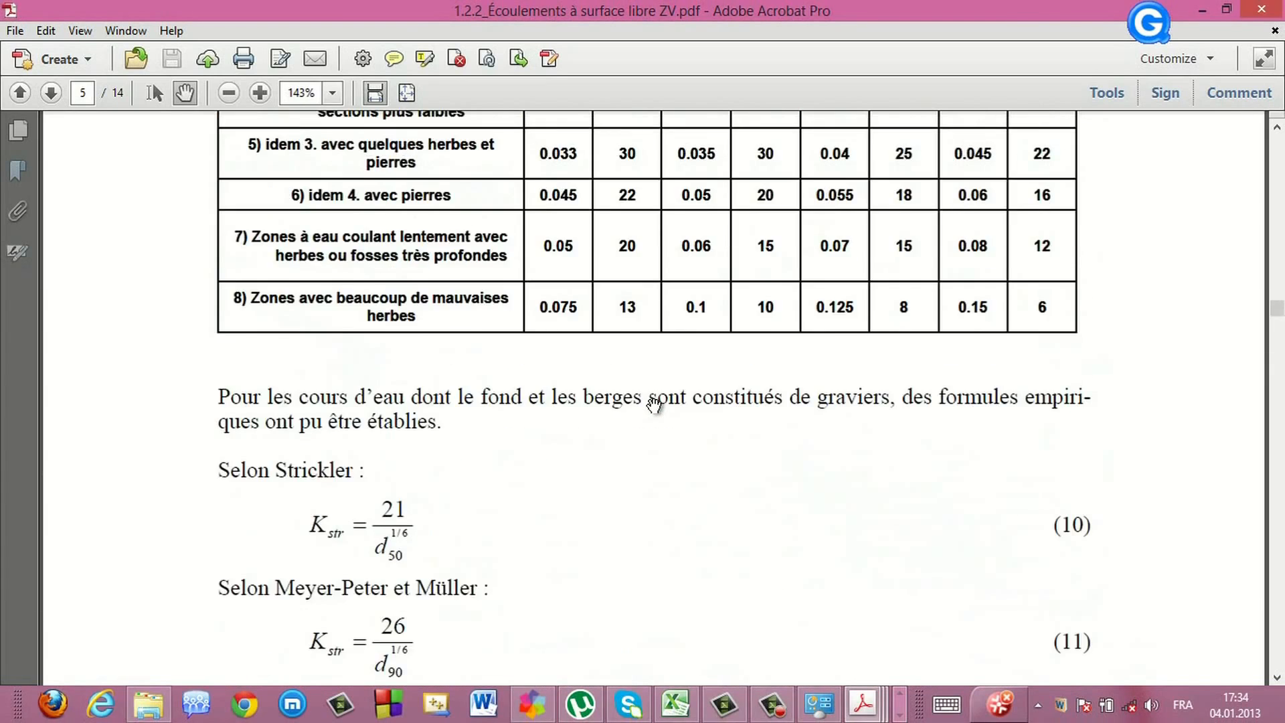
{"action": "scroll", "coordinate": [654, 403], "scroll_direction": "up", "scroll_amount": 3}
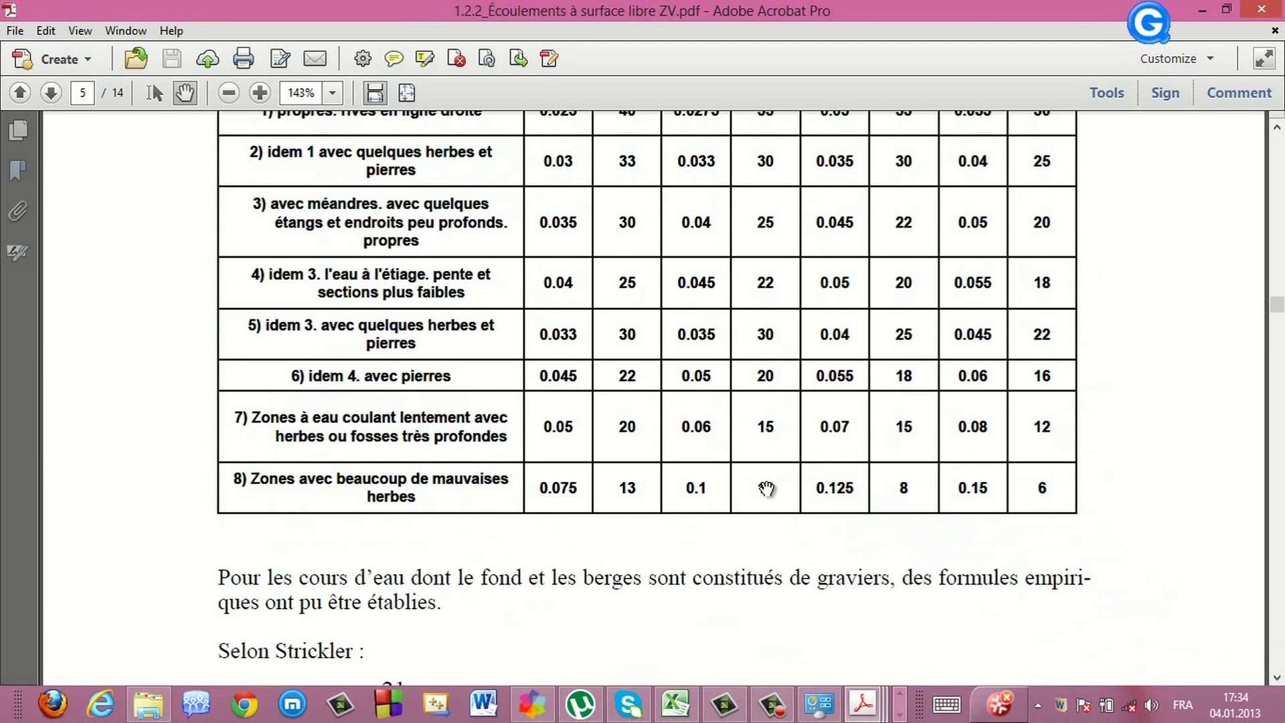
{"action": "scroll", "coordinate": [767, 488], "scroll_direction": "up", "scroll_amount": 2}
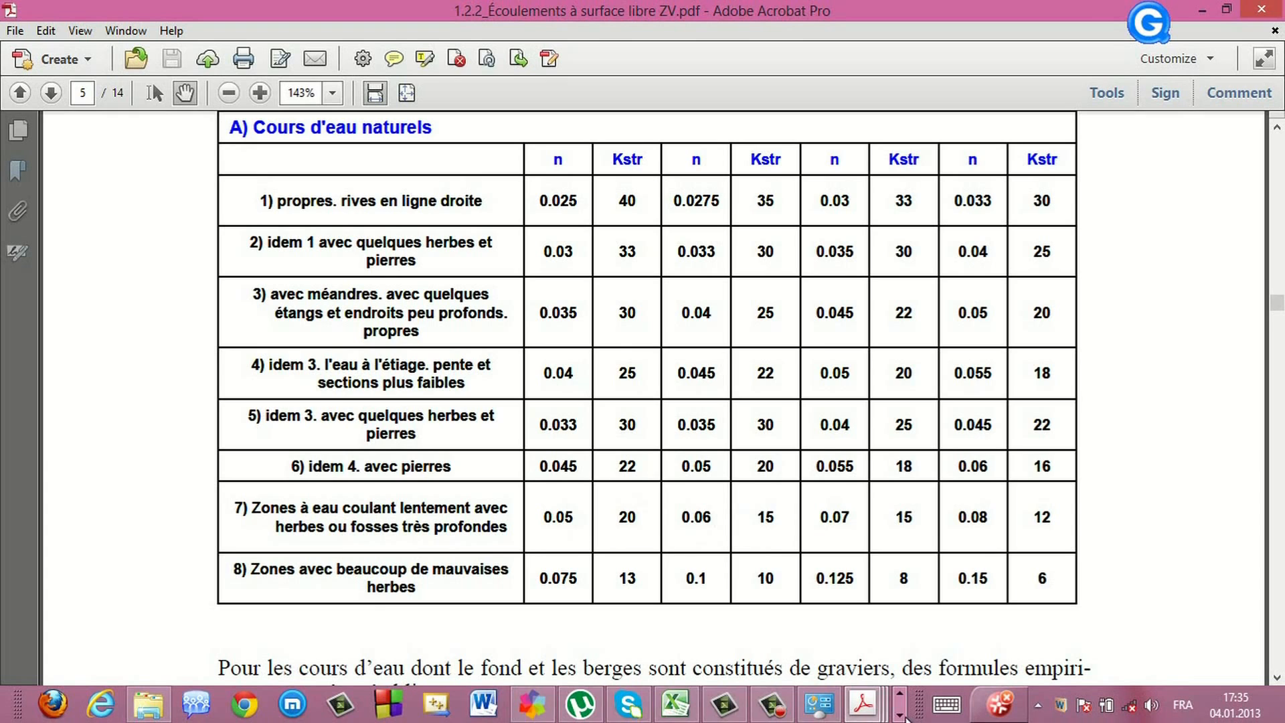
Set the left and right overbank Manning's n at river station 8 to 0.06 and close the cross section editor
{"action": "left_click", "coordinate": [900, 715]}
{"action": "mouse_move", "coordinate": [120, 702]}
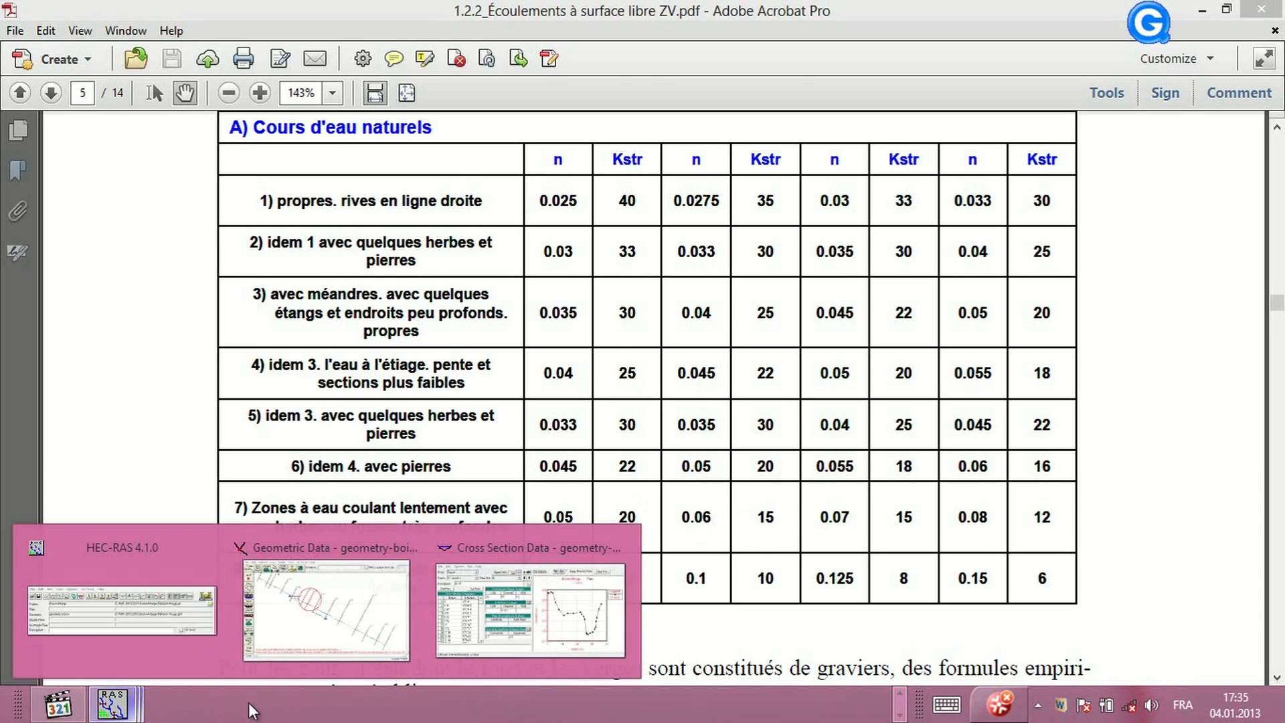
{"action": "left_click", "coordinate": [586, 652]}
{"action": "left_click", "coordinate": [629, 369]}
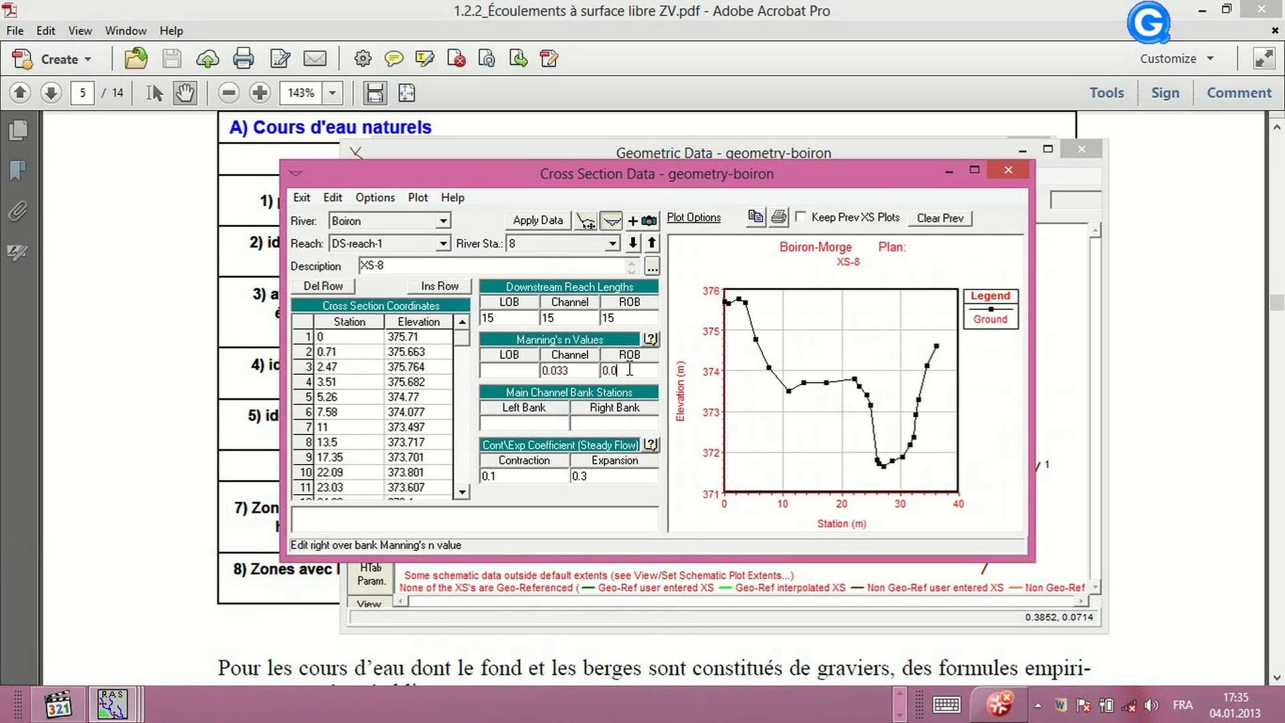
{"action": "left_click", "coordinate": [520, 372]}
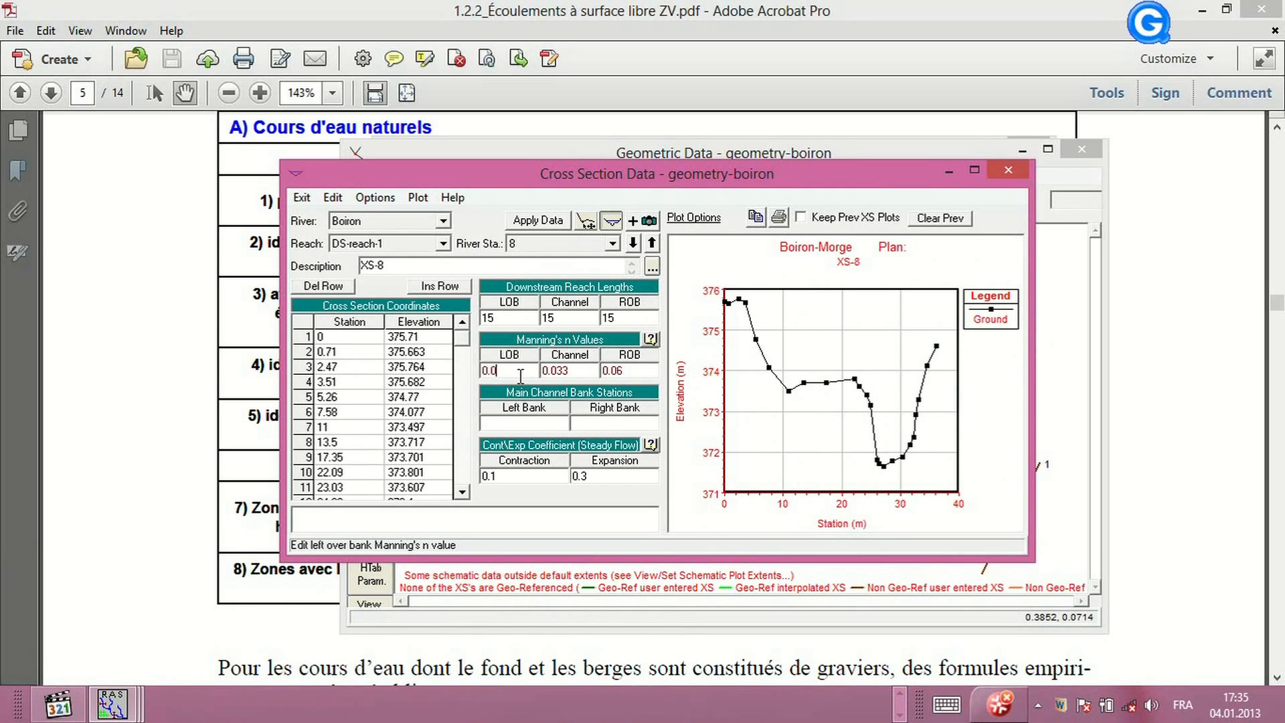
{"action": "left_click", "coordinate": [531, 422]}
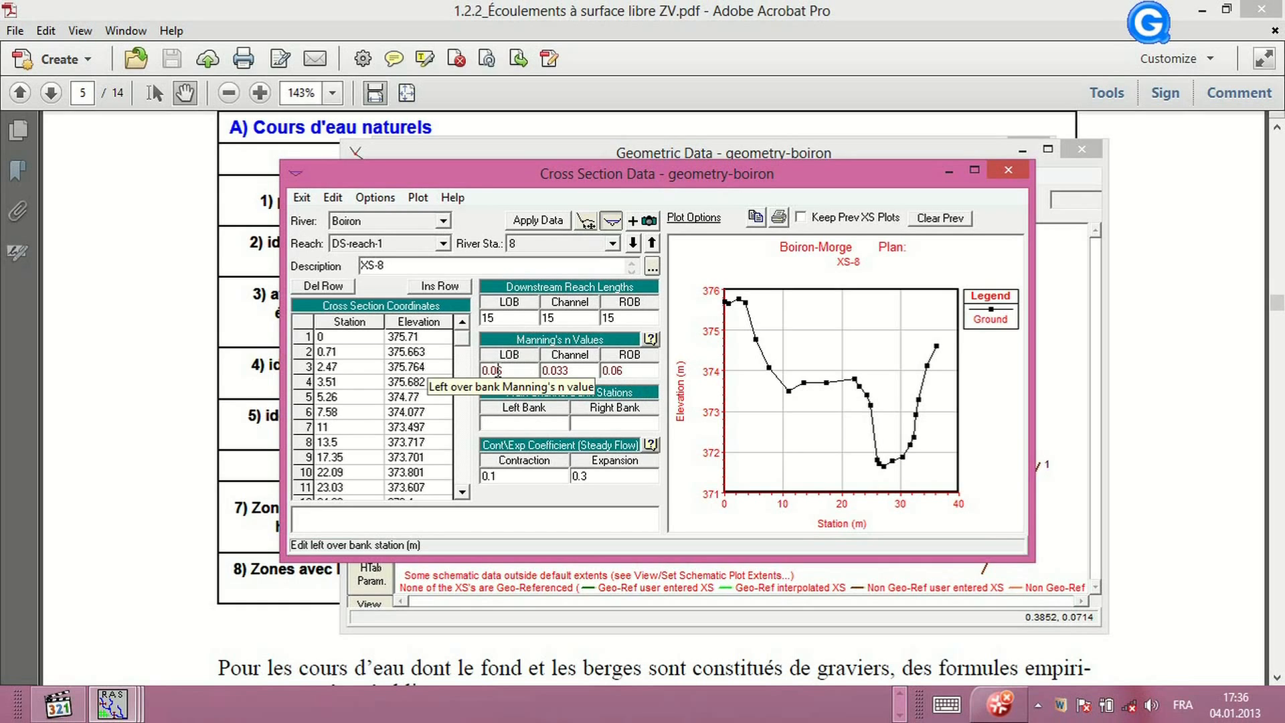
{"action": "left_click", "coordinate": [303, 198]}
{"action": "left_click", "coordinate": [201, 216]}
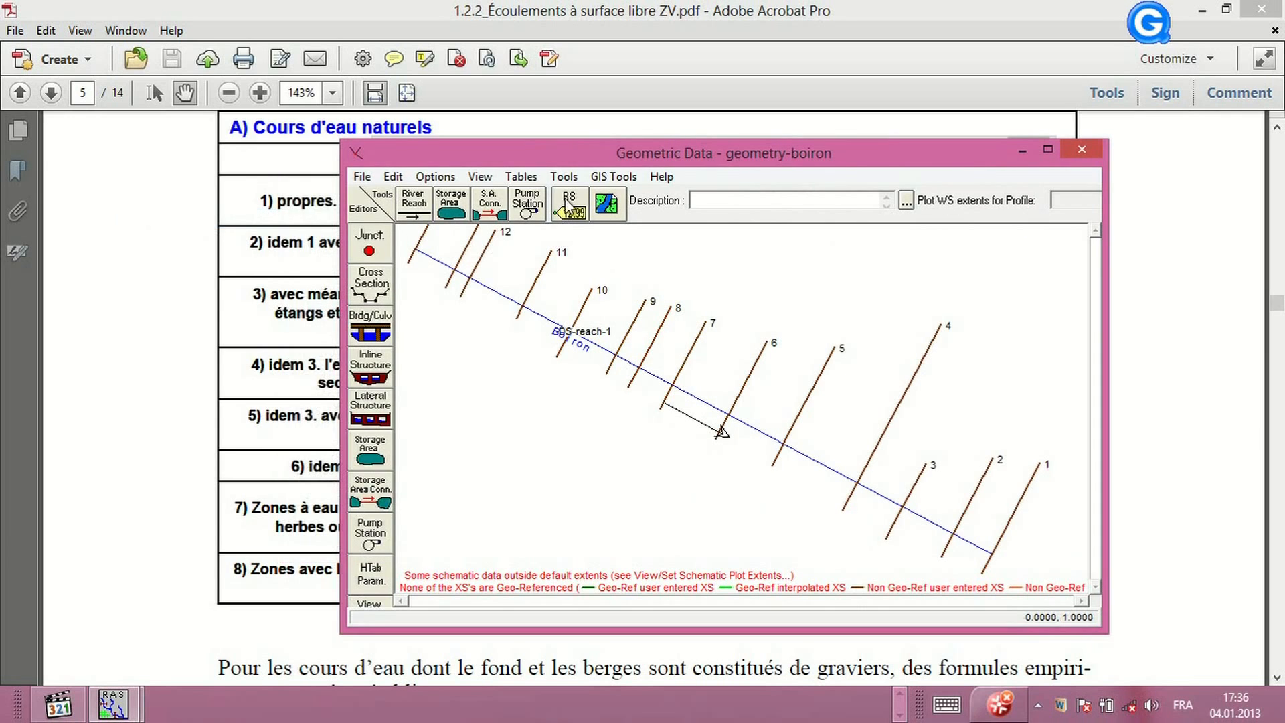
Open the reach Manning's n table and fill the first n column with 0.06 for every river station
{"action": "left_click", "coordinate": [480, 176]}
{"action": "mouse_move", "coordinate": [522, 176]}
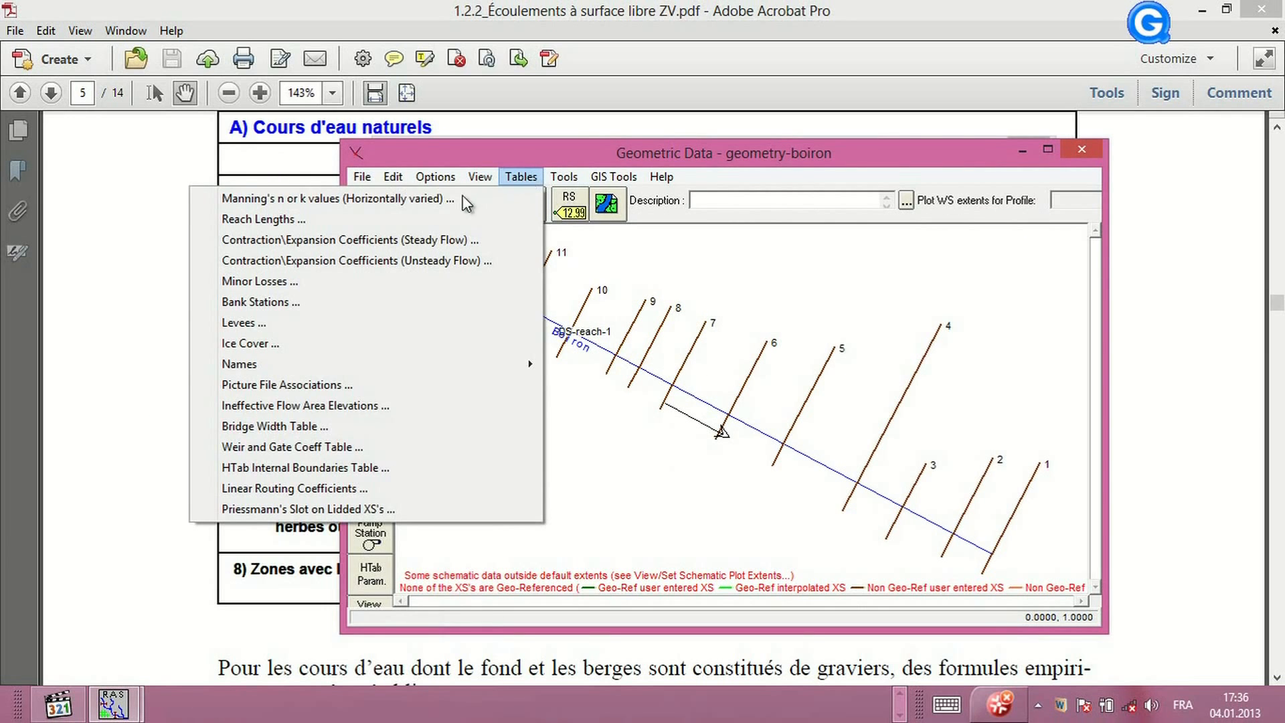
{"action": "left_click", "coordinate": [438, 202]}
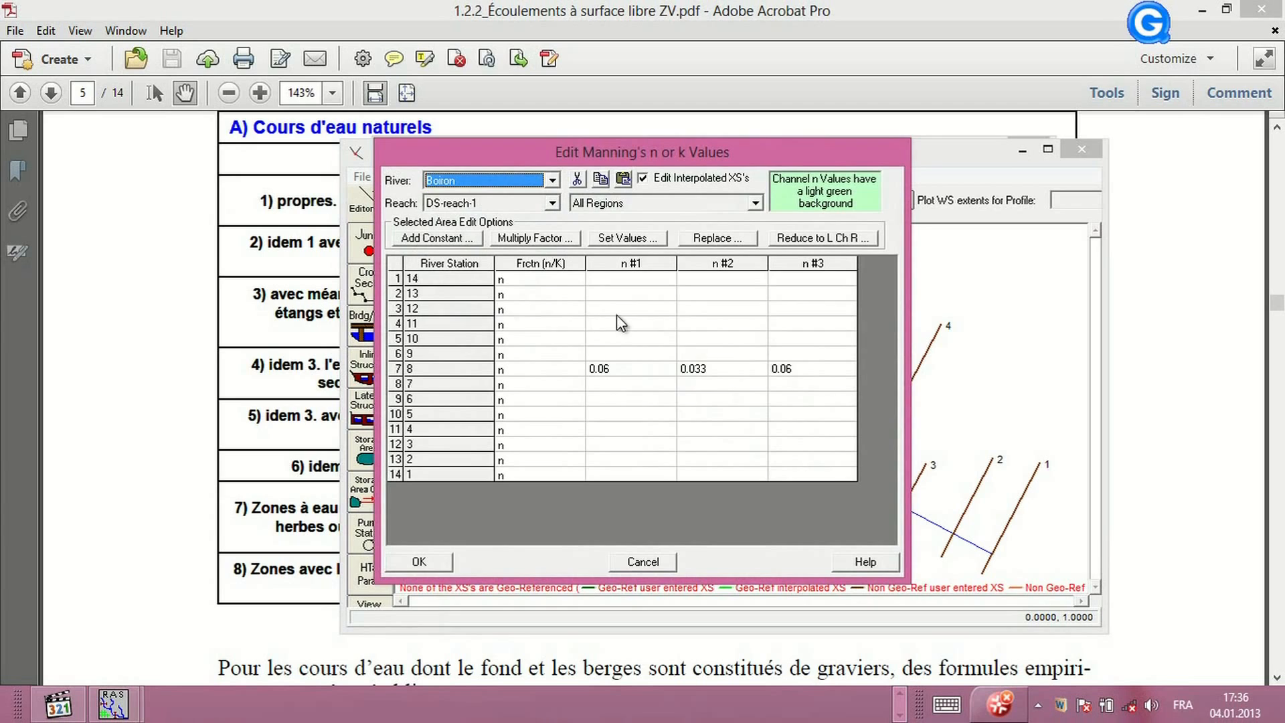
{"action": "left_click", "coordinate": [623, 265]}
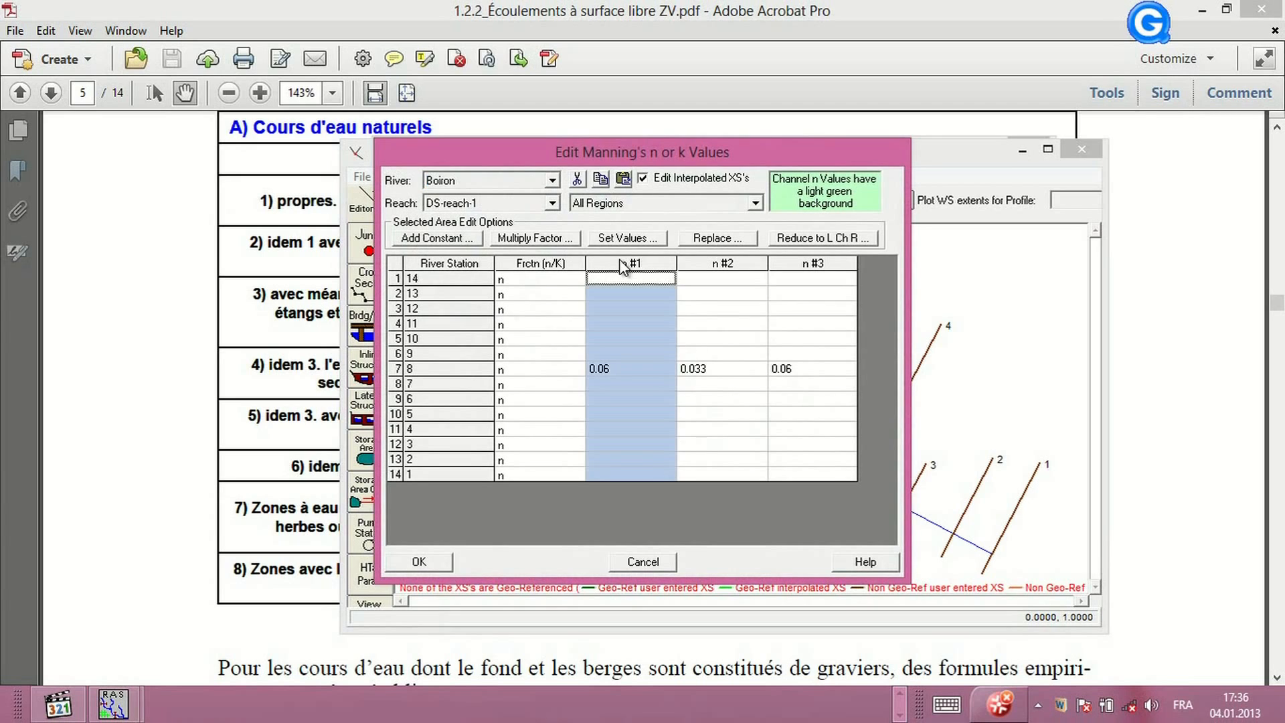
{"action": "left_click", "coordinate": [602, 368]}
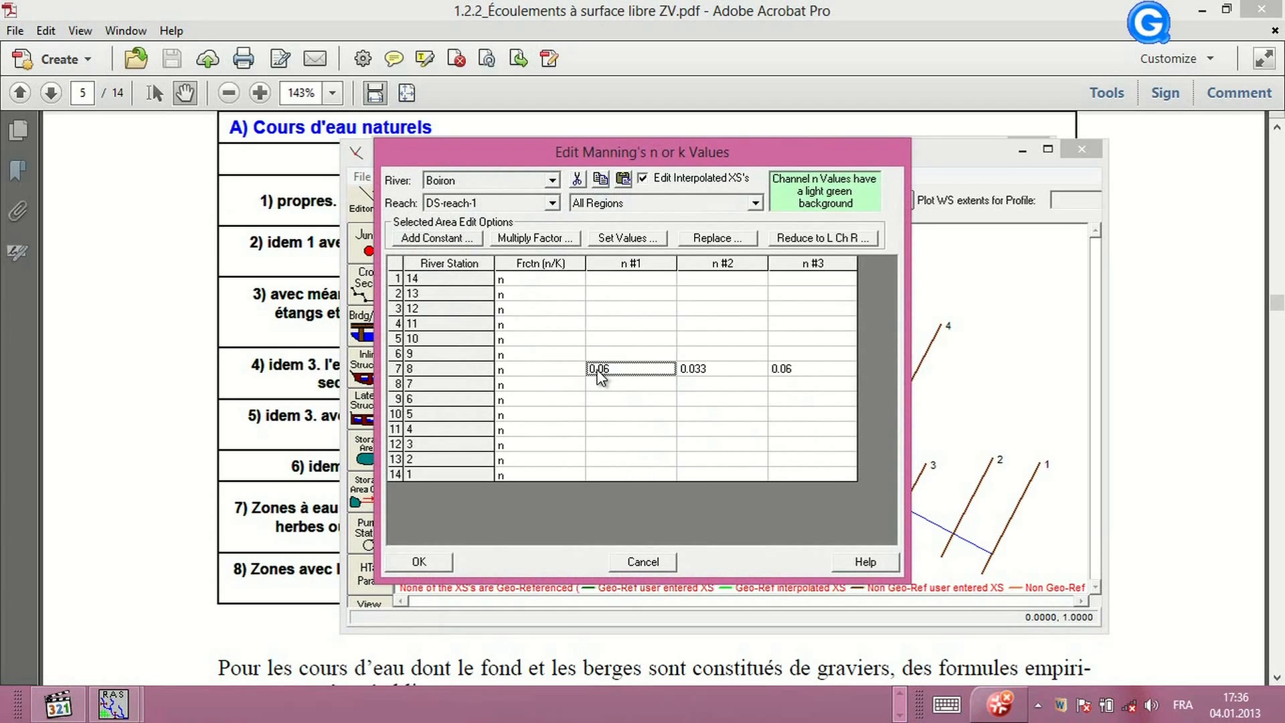
{"action": "left_click", "coordinate": [604, 294]}
{"action": "type", "text": "0.06"}
{"action": "left_click", "coordinate": [614, 309]}
{"action": "type", "text": "0.06"}
{"action": "left_click", "coordinate": [613, 323]}
{"action": "type", "text": "0.06"}
{"action": "left_click", "coordinate": [613, 339]}
{"action": "type", "text": "0.06"}
{"action": "left_click", "coordinate": [613, 353]}
{"action": "type", "text": "0.06"}
{"action": "left_click_drag", "start_coordinate": [606, 295], "coordinate": [608, 472]}
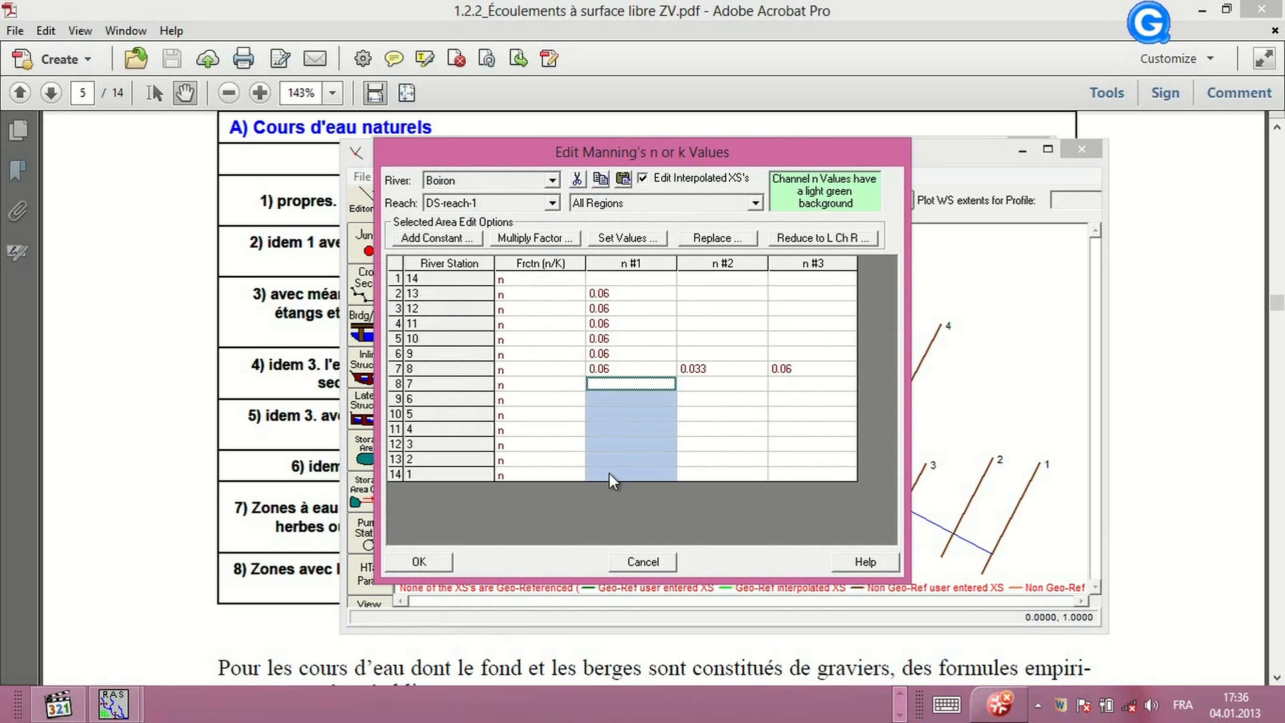
{"action": "type", "text": "0.06 0.06 0.06 0.06 0.06 0.06"}
{"action": "left_click", "coordinate": [611, 477]}
{"action": "type", "text": "0.06"}
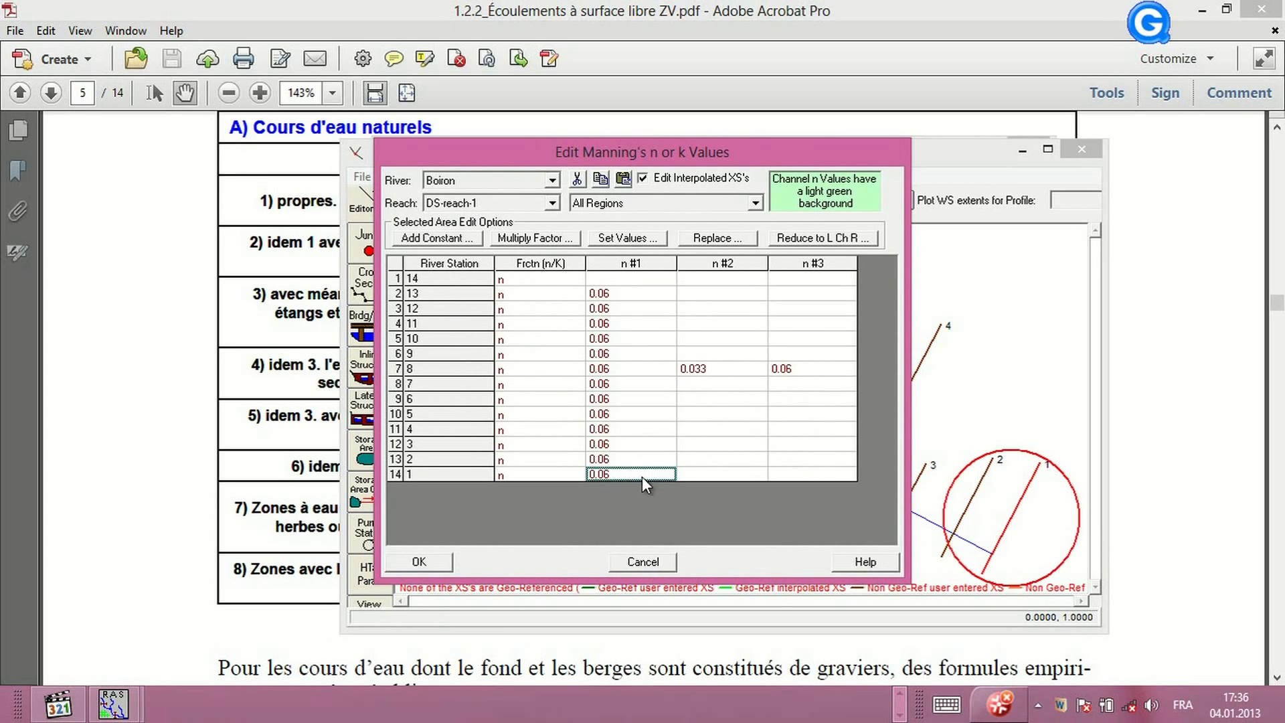
Copy the 0.06 values into the third n column for all river stations
{"action": "left_click", "coordinate": [605, 279]}
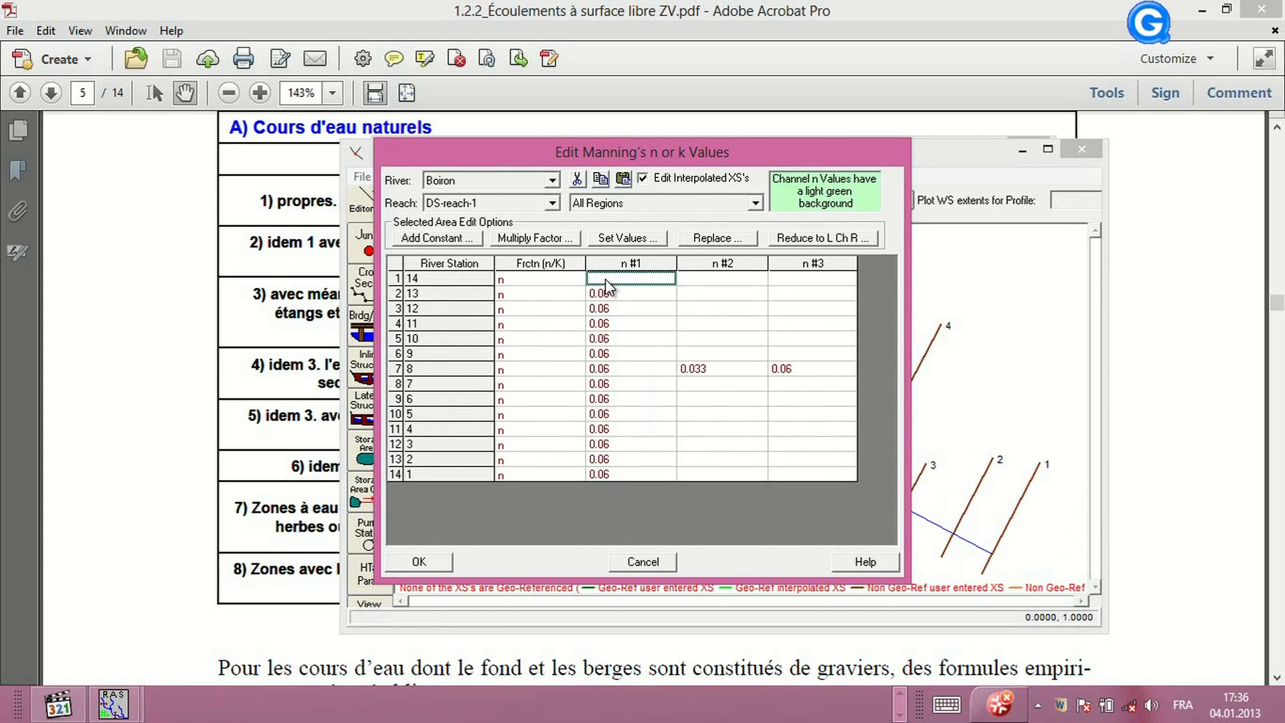
{"action": "left_click_drag", "start_coordinate": [605, 280], "coordinate": [604, 495]}
{"action": "key", "text": "ctrl+c"}
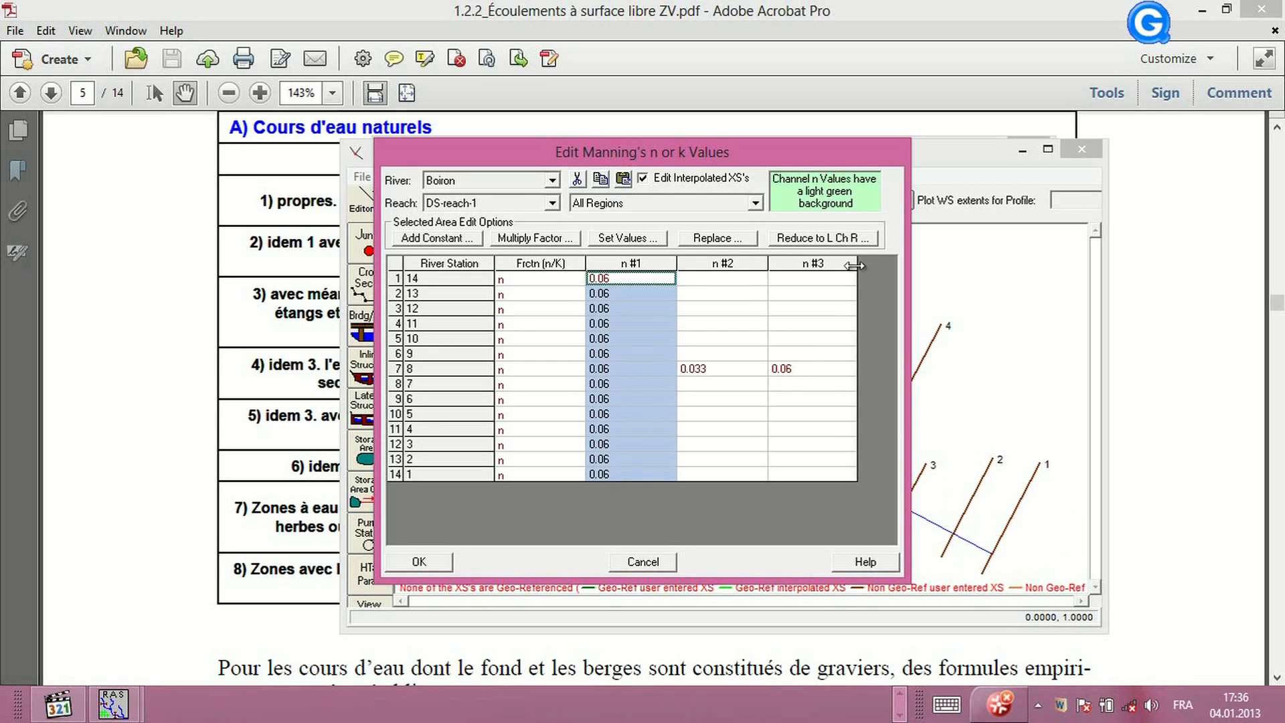
{"action": "left_click", "coordinate": [809, 266]}
{"action": "key", "text": "ctrl+v"}
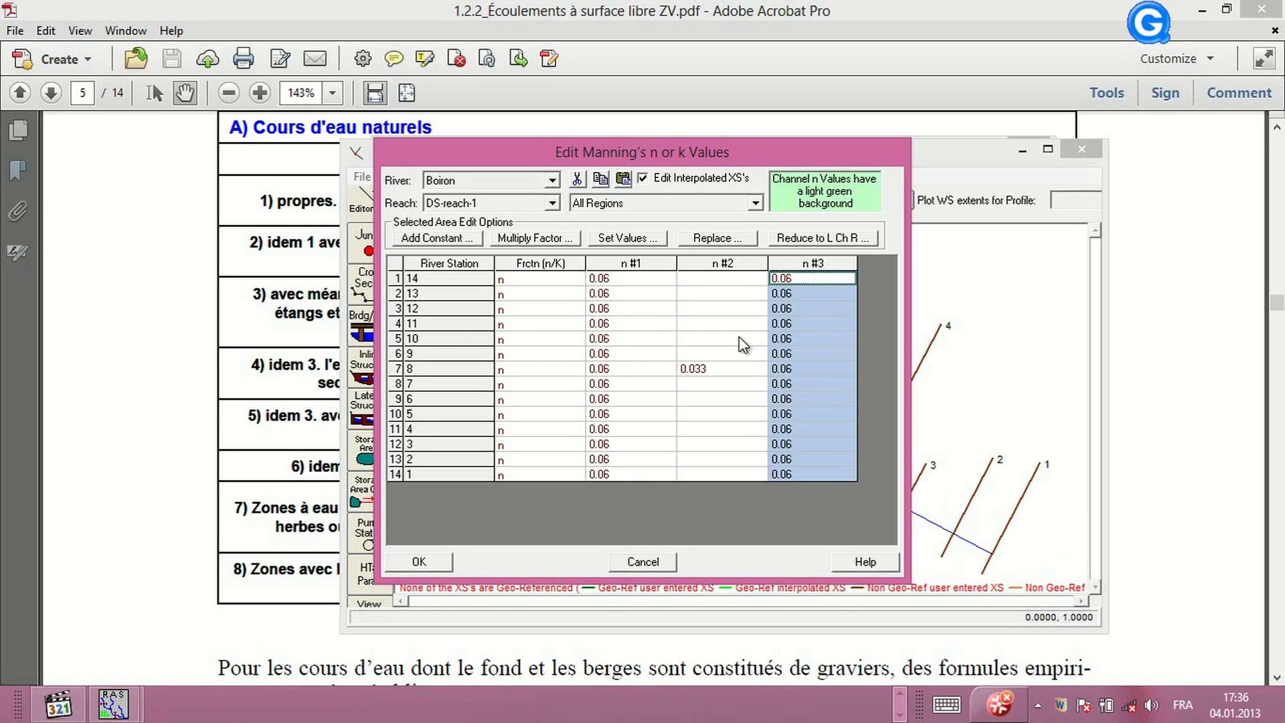
Fill the second n column with 0.033 for every river station and apply the table
{"action": "left_click", "coordinate": [697, 369]}
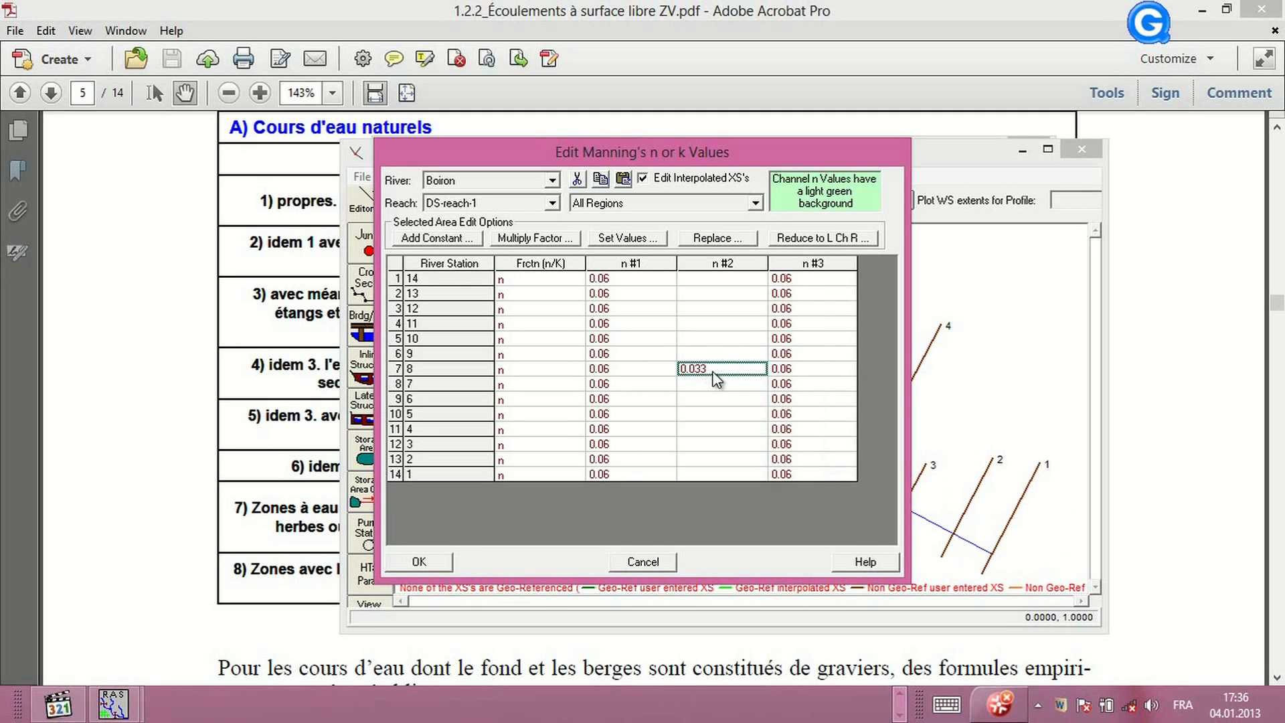
{"action": "left_click", "coordinate": [721, 263]}
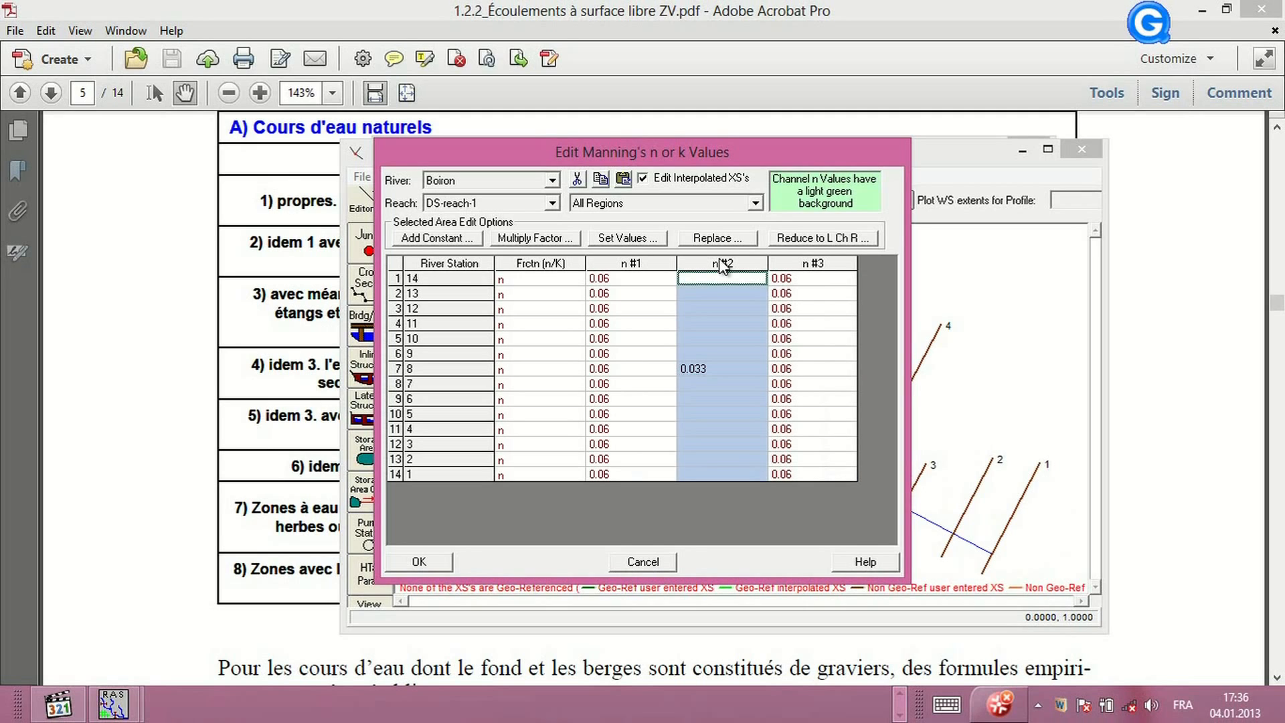
{"action": "left_click", "coordinate": [712, 295]}
{"action": "type", "text": "0.033"}
{"action": "left_click", "coordinate": [705, 308]}
{"action": "type", "text": "0.033"}
{"action": "left_click", "coordinate": [702, 324]}
{"action": "left_click", "coordinate": [703, 340]}
{"action": "type", "text": "0.033"}
{"action": "left_click", "coordinate": [703, 354]}
{"action": "type", "text": "0.033"}
{"action": "left_click", "coordinate": [704, 369]}
{"action": "type", "text": "0.033"}
{"action": "left_click", "coordinate": [704, 384]}
{"action": "type", "text": "0.033"}
{"action": "left_click", "coordinate": [704, 399]}
{"action": "left_click_drag", "start_coordinate": [702, 278], "coordinate": [700, 394]}
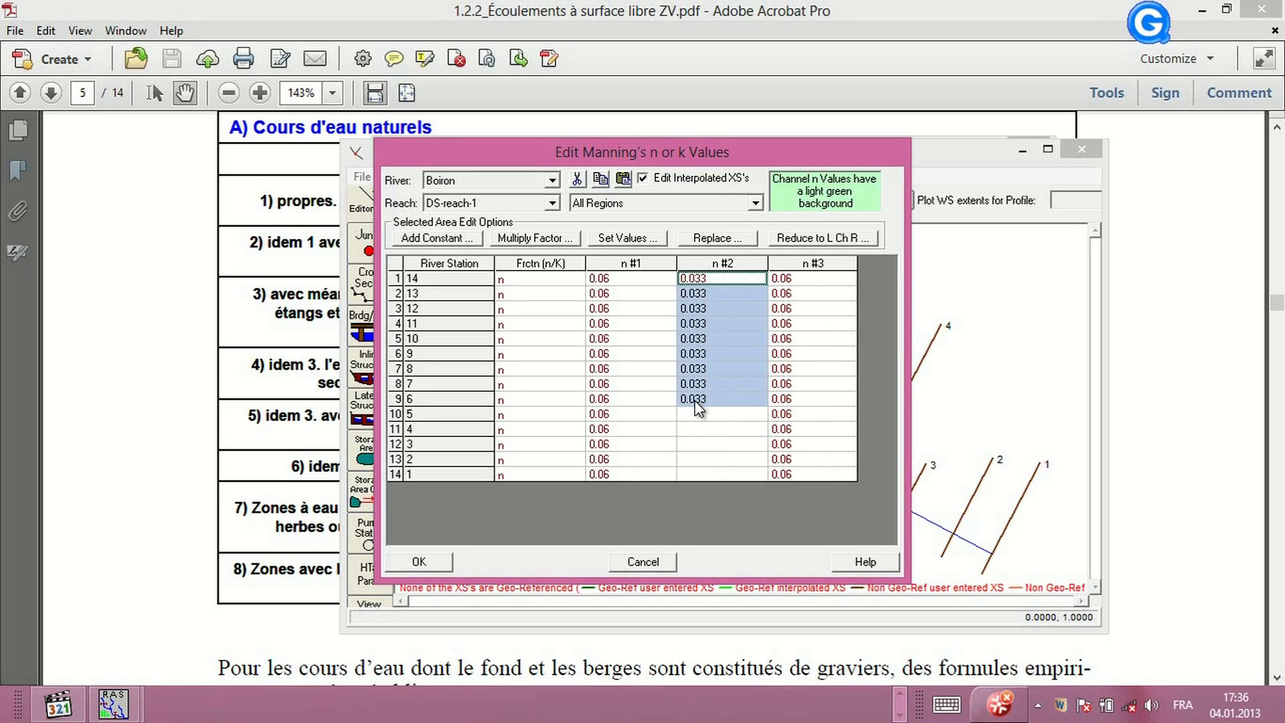
{"action": "left_click", "coordinate": [695, 402]}
{"action": "left_click_drag", "start_coordinate": [696, 395], "coordinate": [705, 475]}
{"action": "type", "text": "0.033 0.033 0.033 0.033 0.033"}
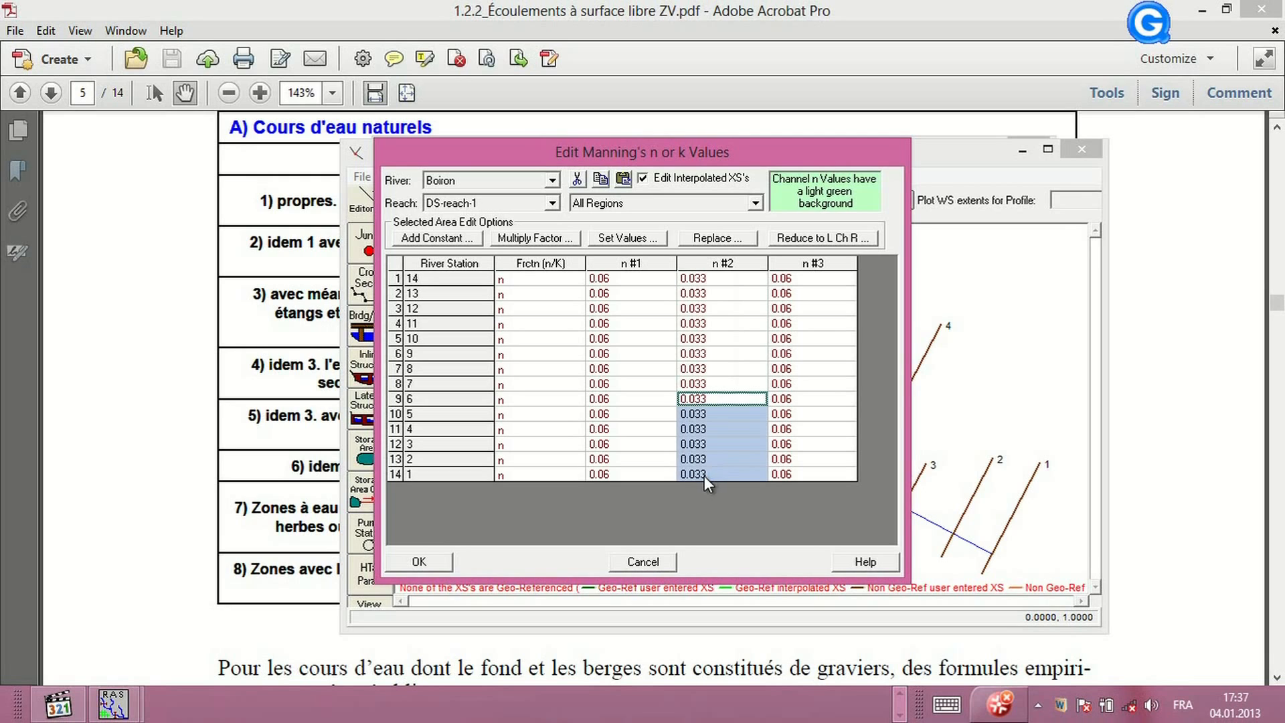
{"action": "left_click", "coordinate": [428, 562]}
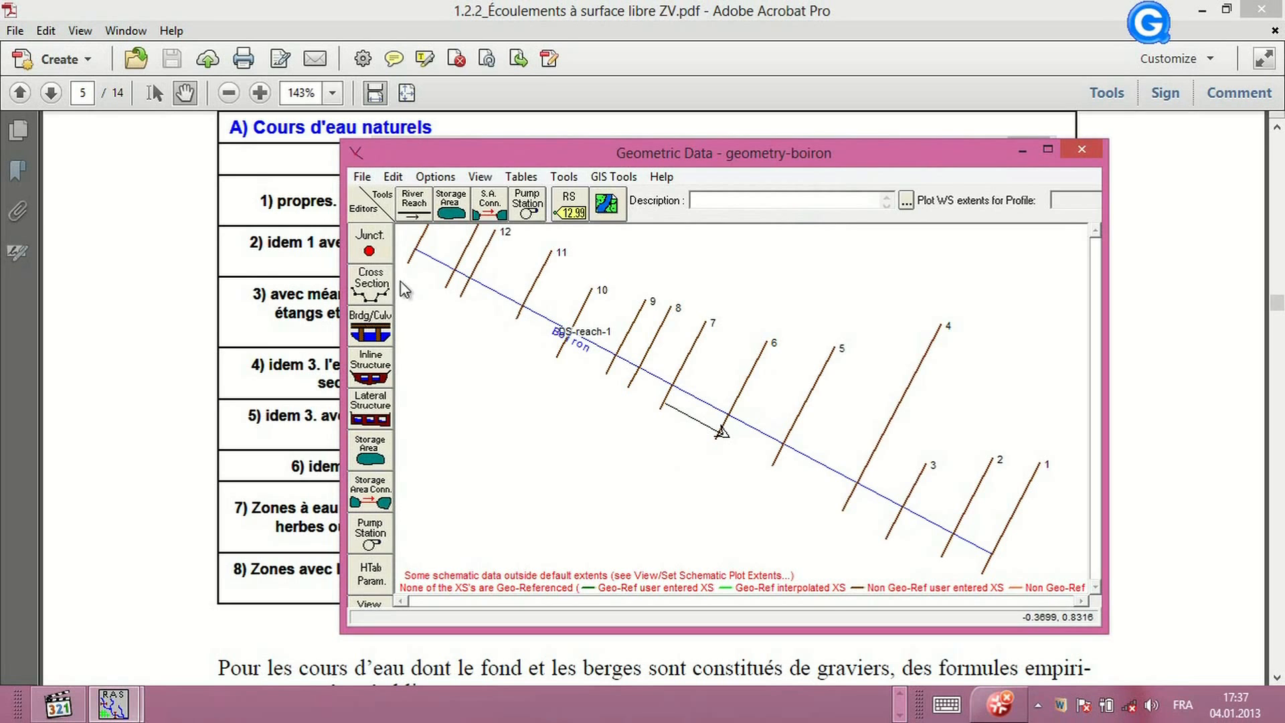
Open river station 8 in the graphical cross section editor and shift its left and right bank stations to about 25 m and 33 m
{"action": "left_click", "coordinate": [375, 281]}
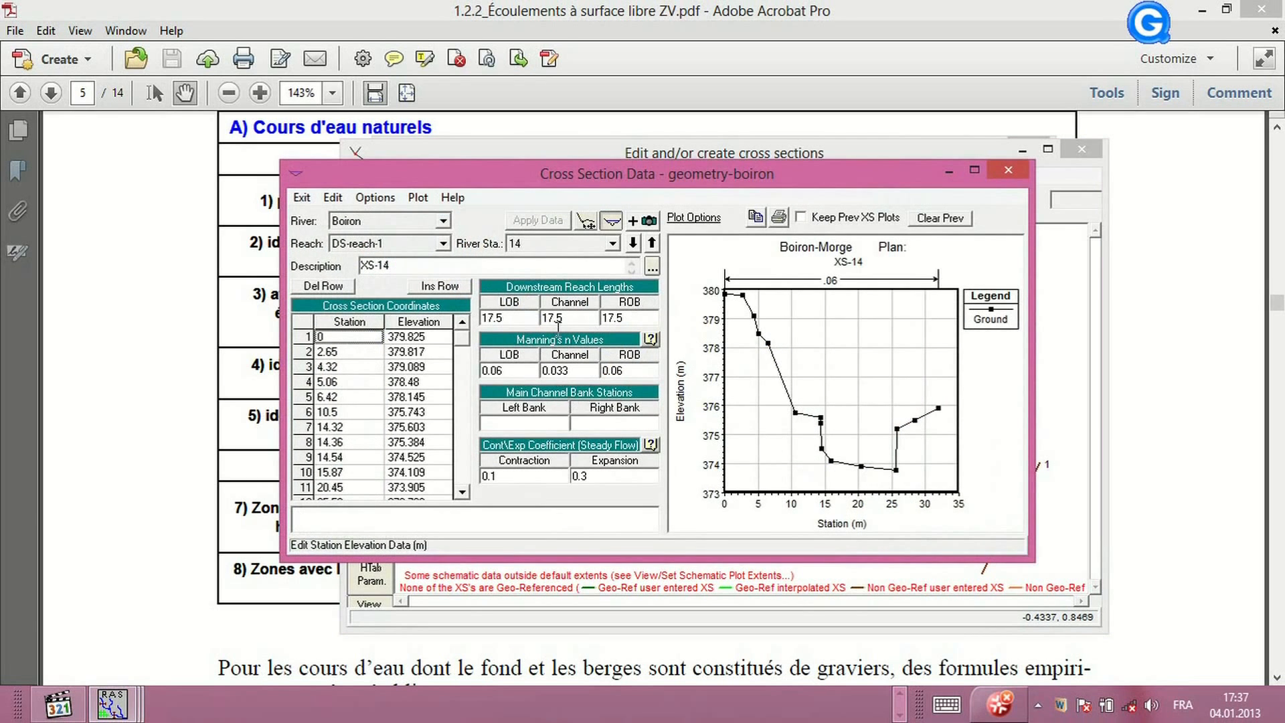
{"action": "left_click", "coordinate": [612, 243]}
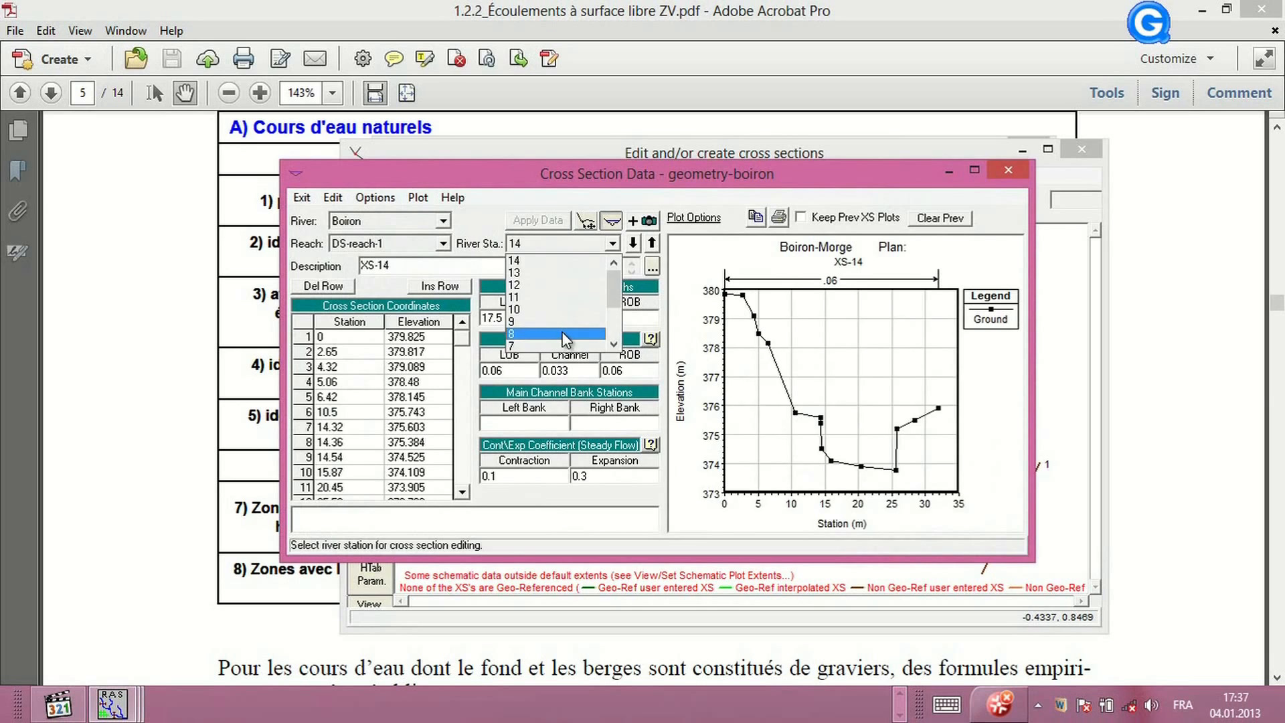
{"action": "left_click", "coordinate": [562, 333]}
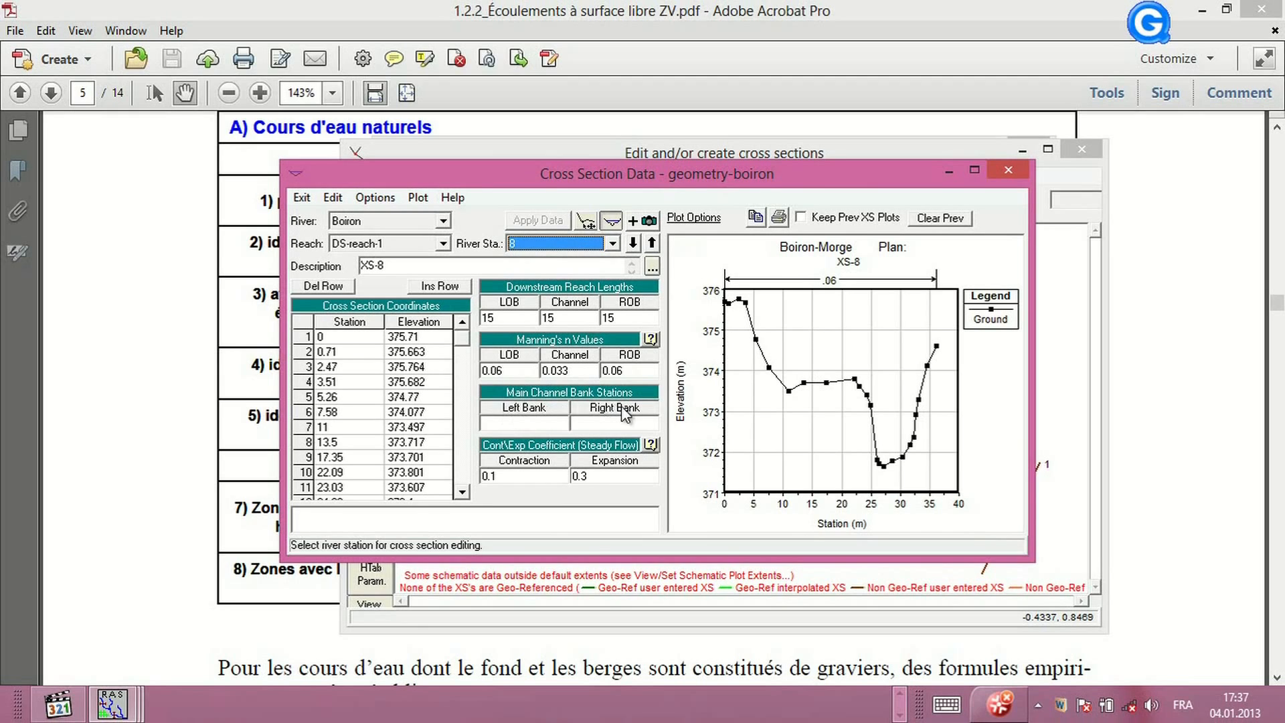
{"action": "left_click", "coordinate": [586, 220]}
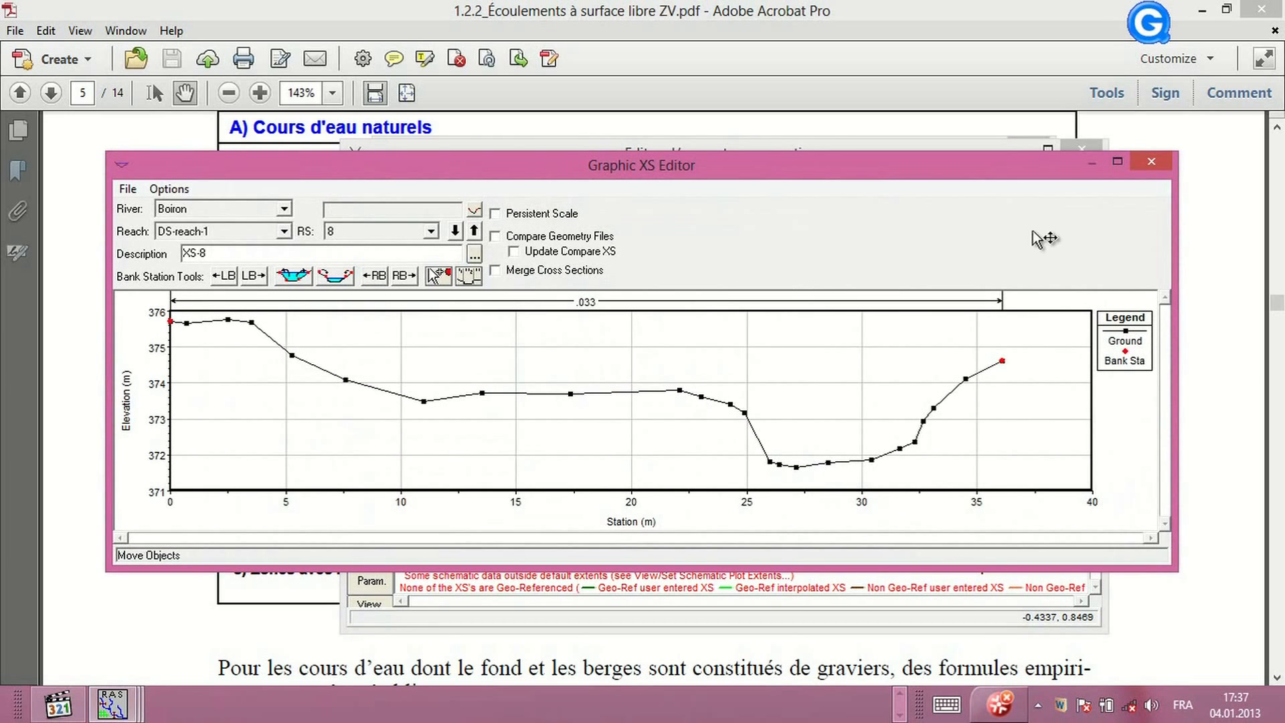
{"action": "left_click", "coordinate": [1151, 162]}
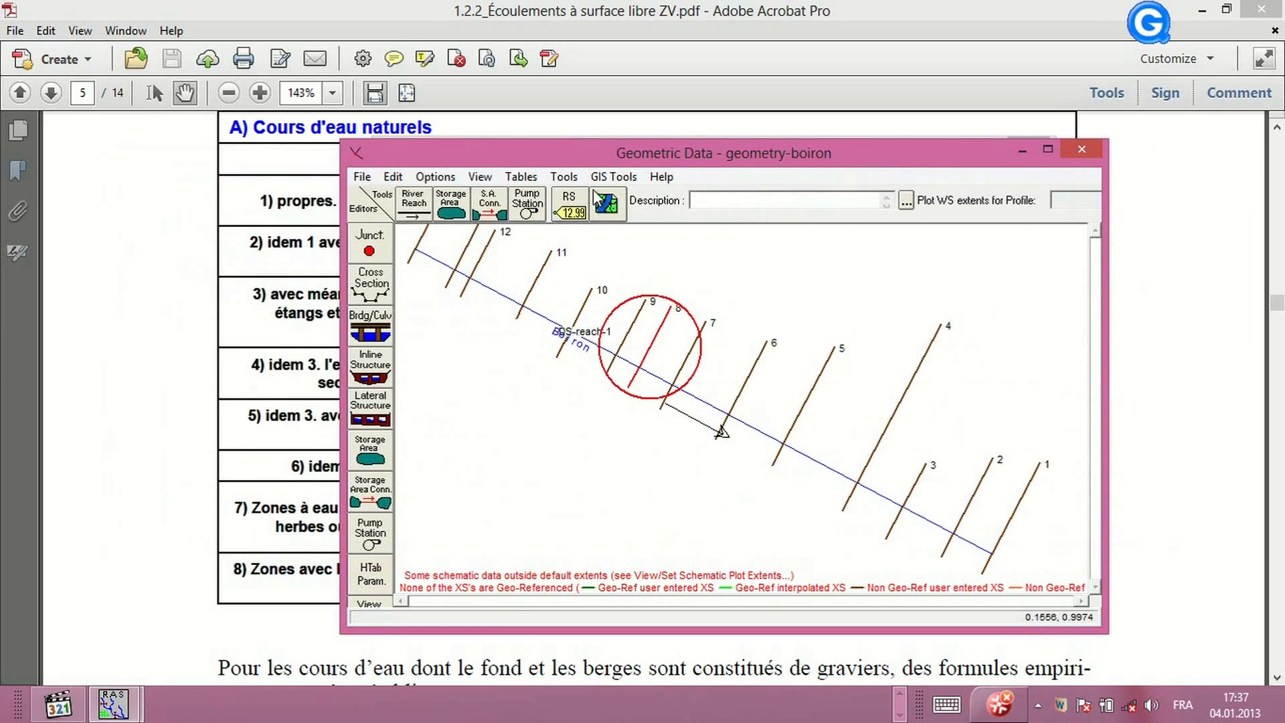
{"action": "left_click", "coordinate": [386, 293]}
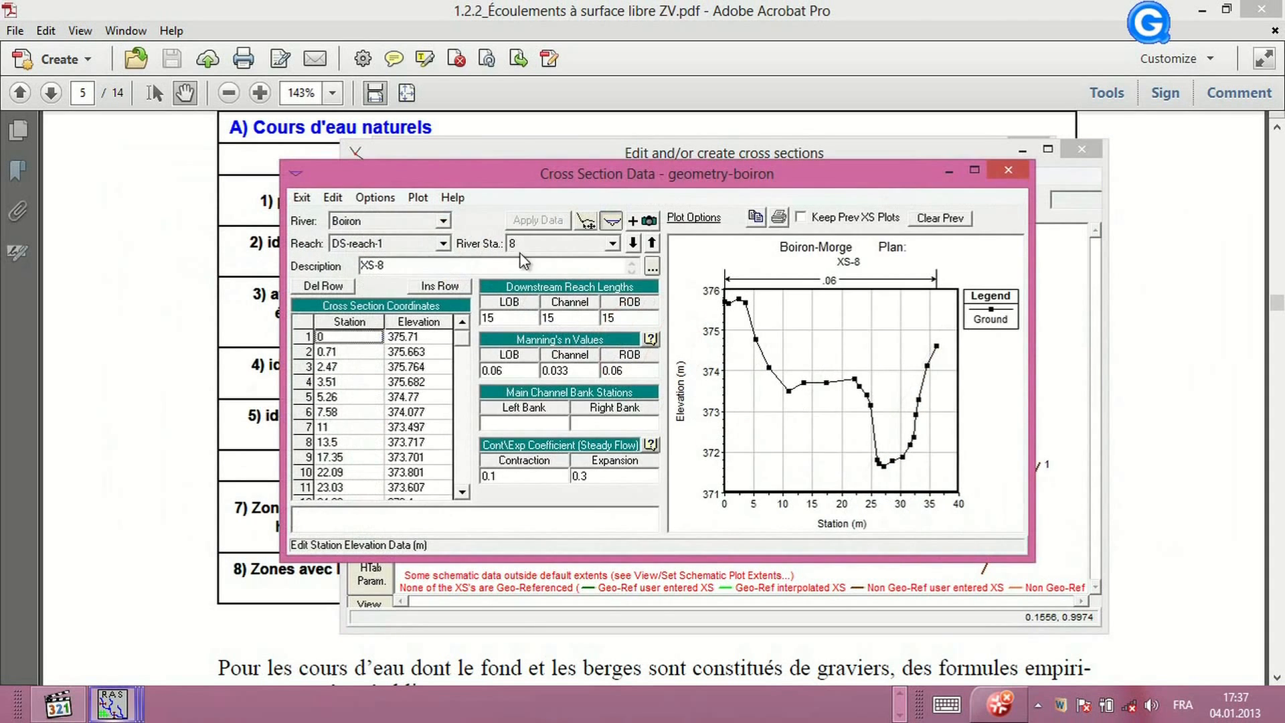
{"action": "left_click", "coordinate": [588, 223]}
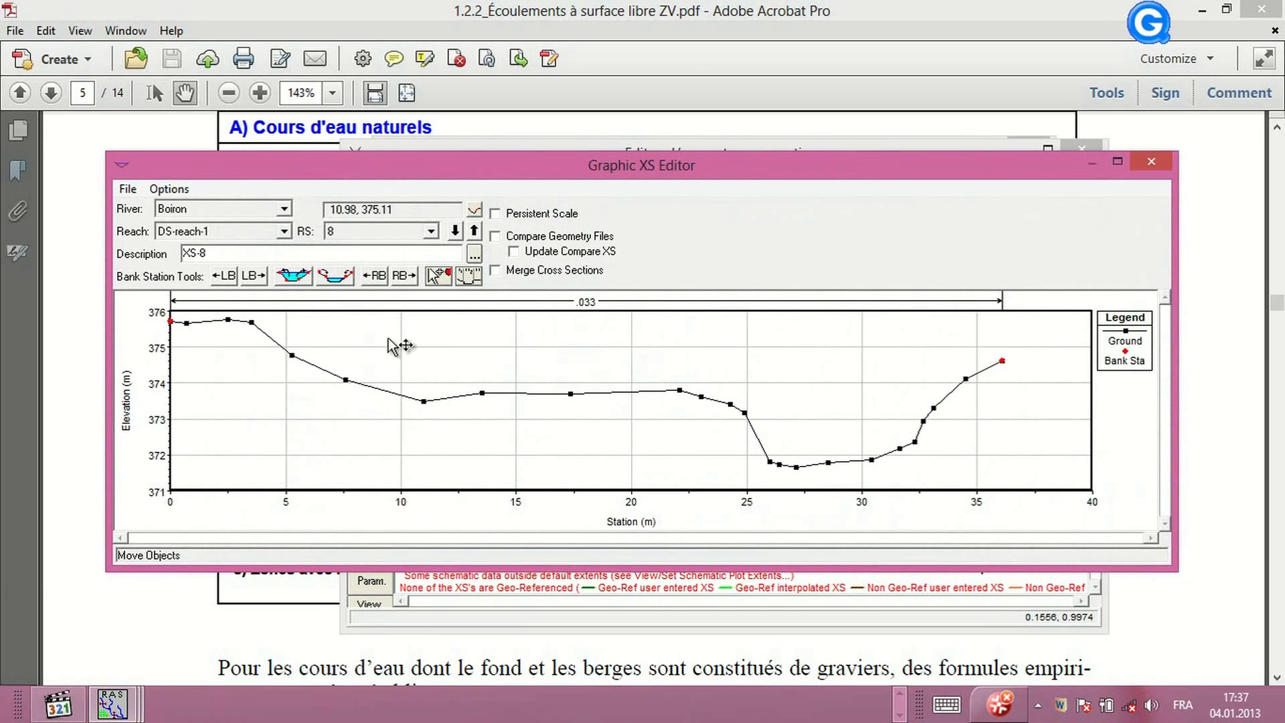
{"action": "left_click", "coordinate": [257, 277]}
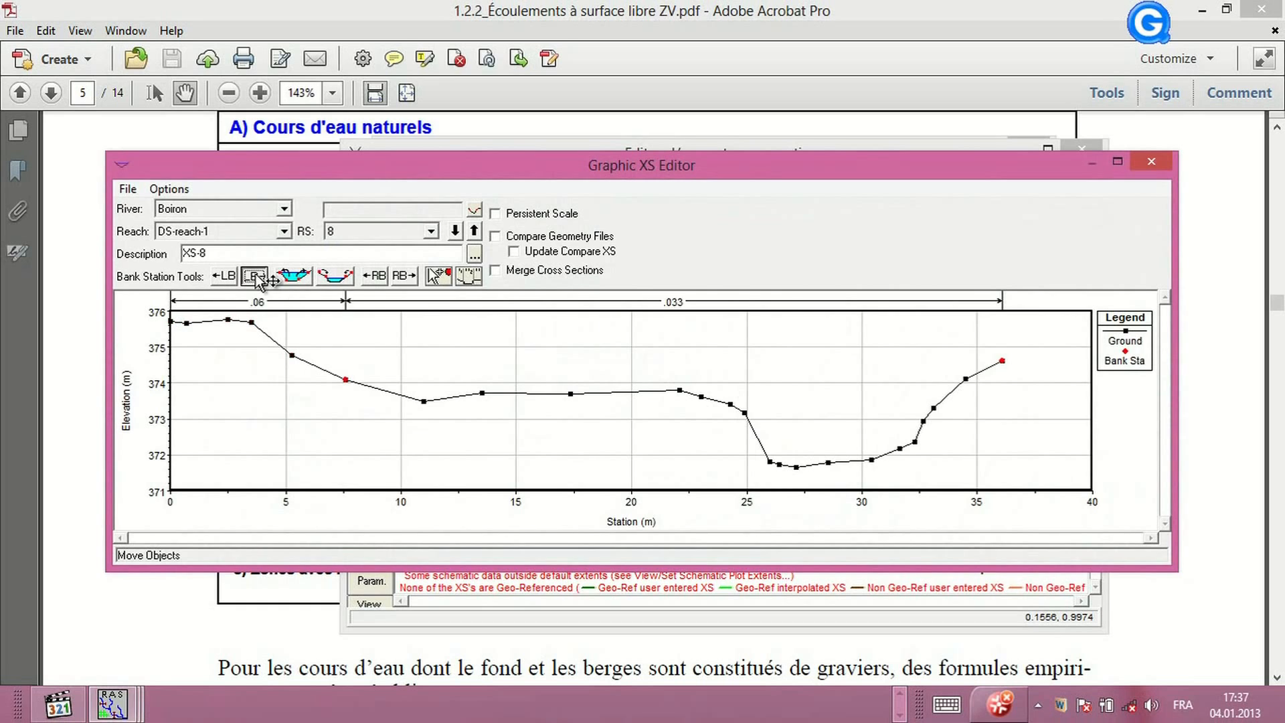
{"action": "left_click", "coordinate": [257, 277]}
{"action": "left_click", "coordinate": [257, 276]}
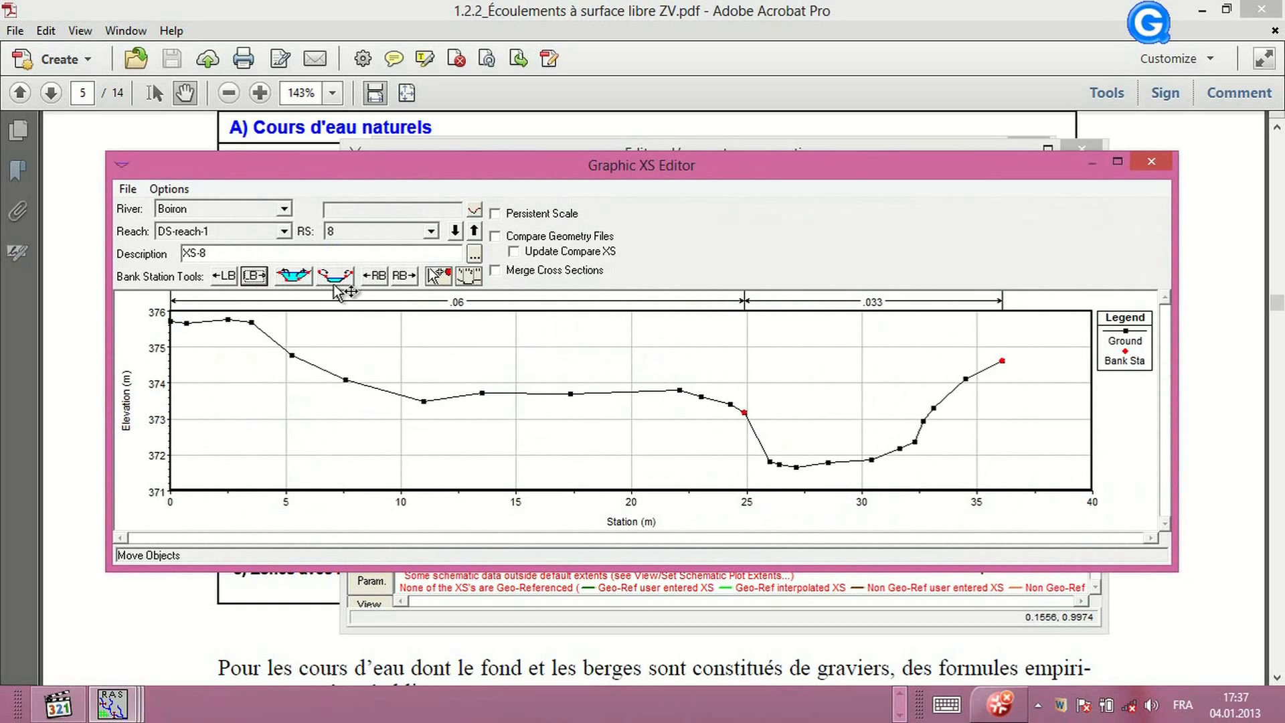
{"action": "left_click", "coordinate": [376, 275]}
{"action": "left_click", "coordinate": [376, 275]}
{"action": "left_click", "coordinate": [376, 276]}
{"action": "left_click", "coordinate": [374, 278]}
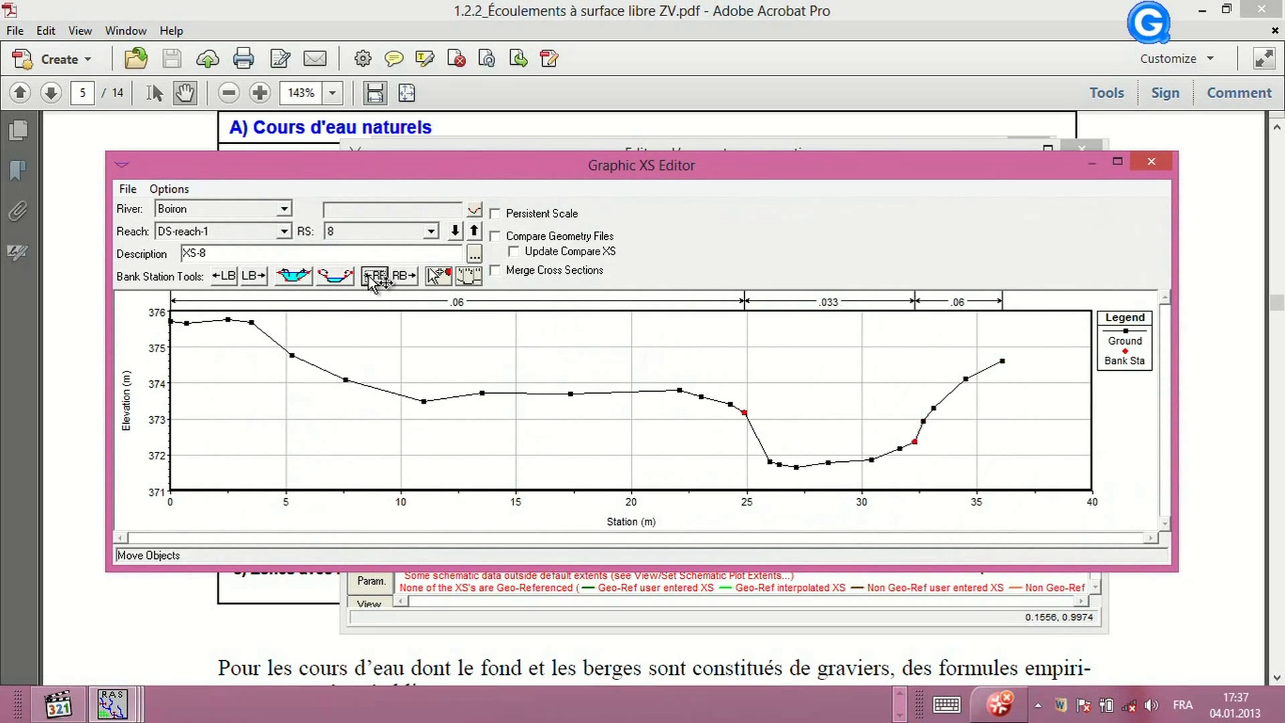
{"action": "left_click", "coordinate": [409, 275]}
{"action": "left_click", "coordinate": [409, 275]}
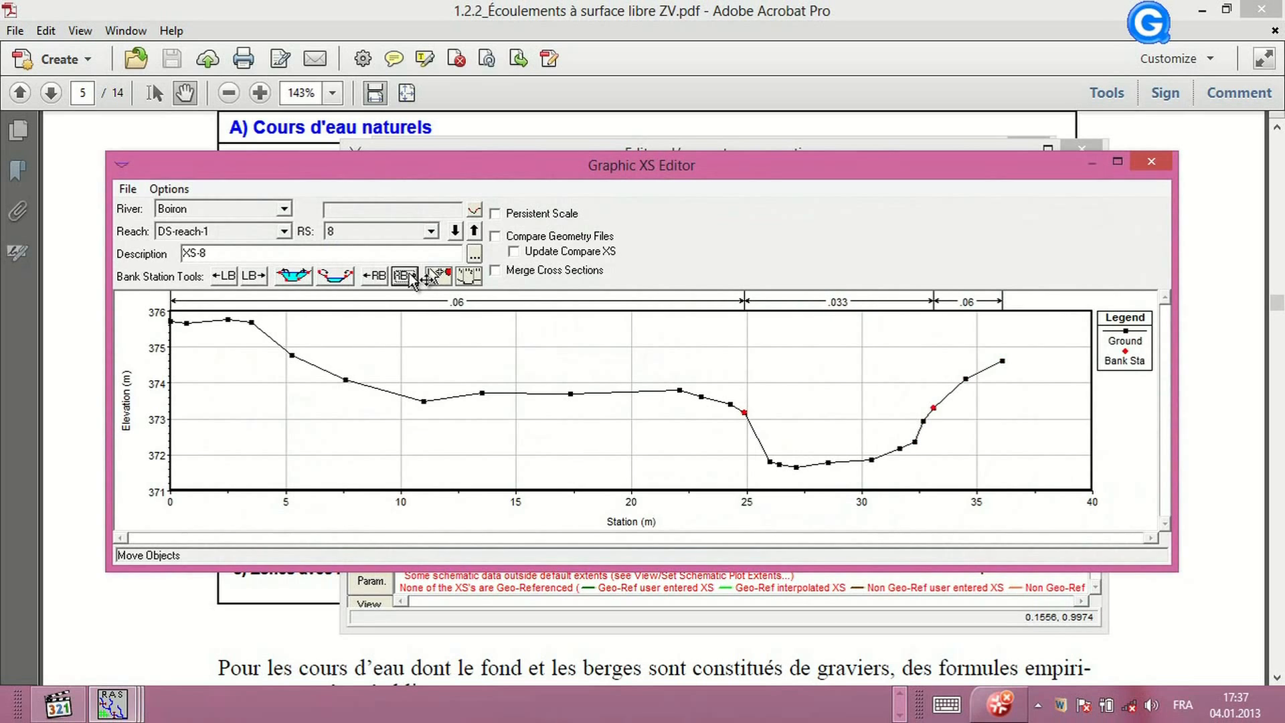
Switch to river station 1 and move its bank stations to about 30 m (left) and 43 m (right)
{"action": "left_click", "coordinate": [434, 231]}
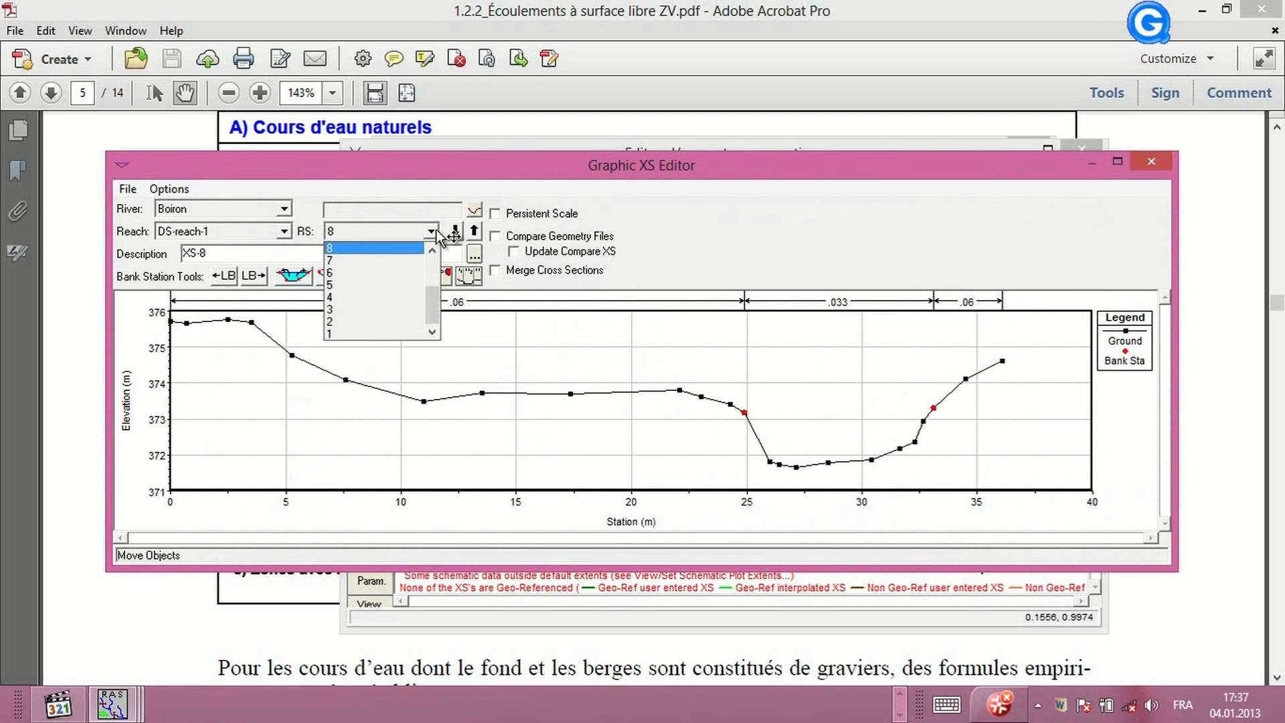
{"action": "left_click", "coordinate": [374, 333]}
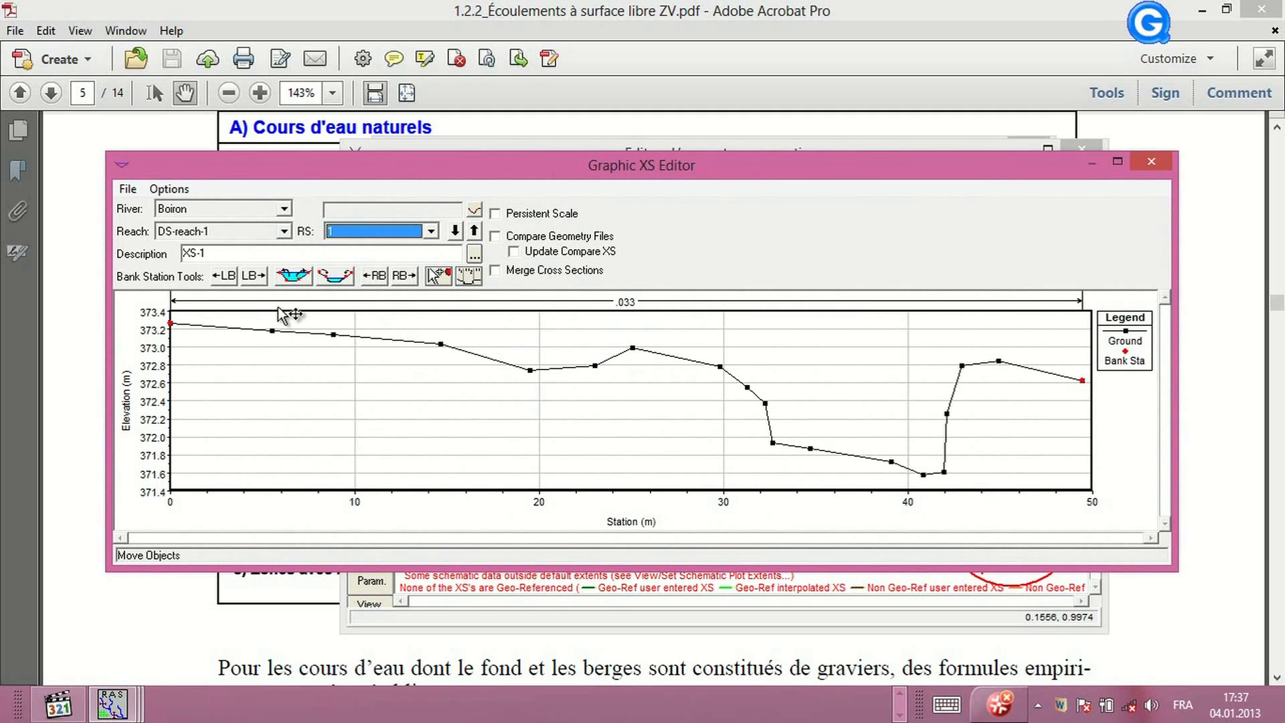
{"action": "left_click", "coordinate": [261, 274]}
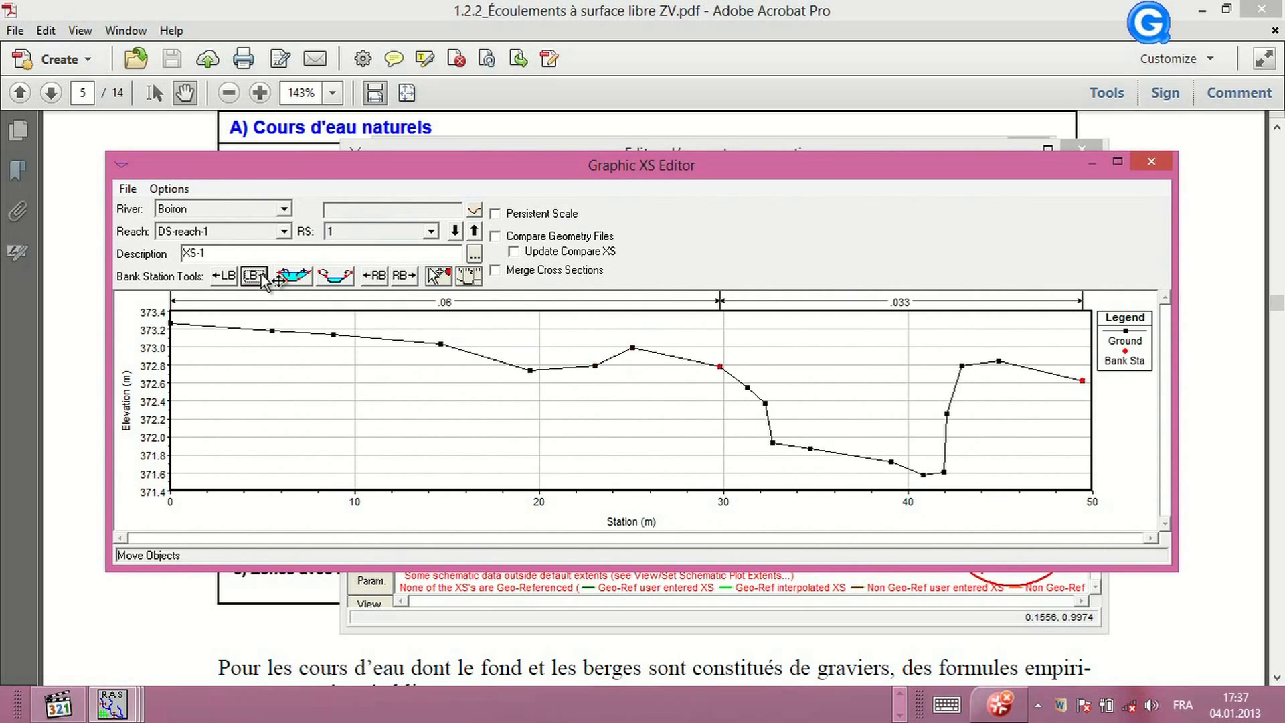
{"action": "left_click", "coordinate": [261, 275]}
{"action": "left_click", "coordinate": [377, 276]}
{"action": "left_click", "coordinate": [377, 276]}
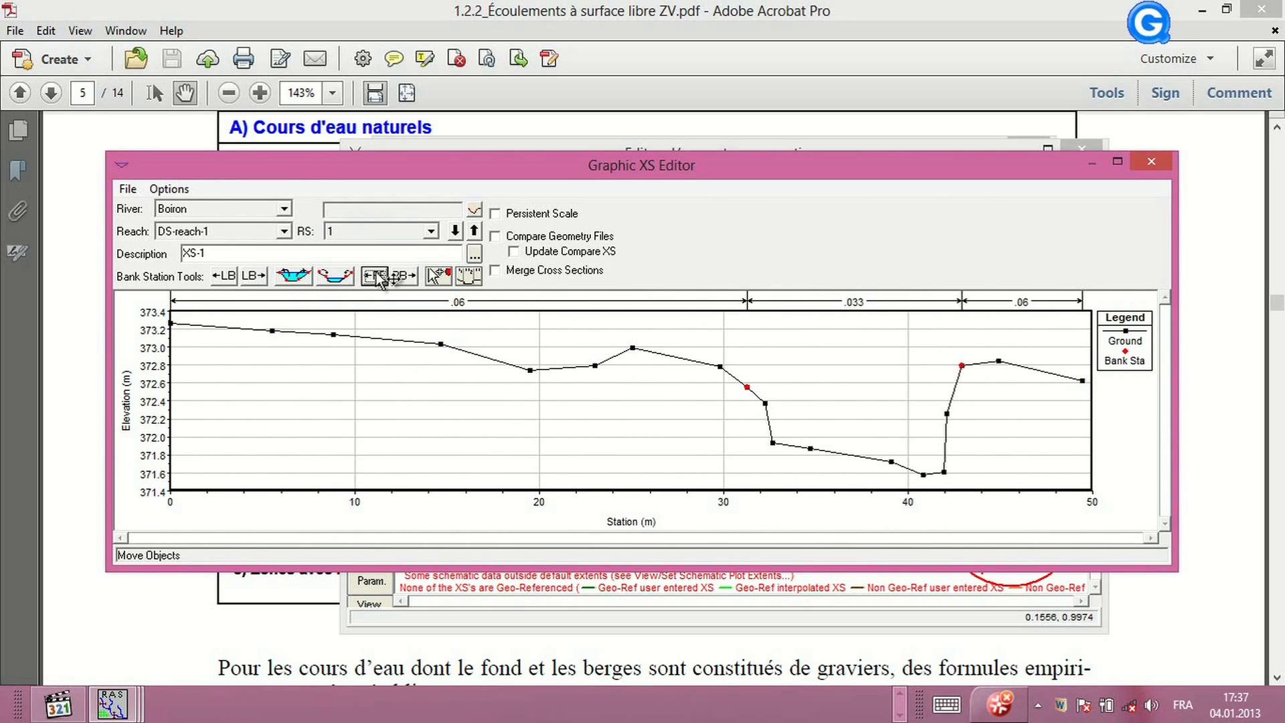
{"action": "left_click", "coordinate": [226, 276]}
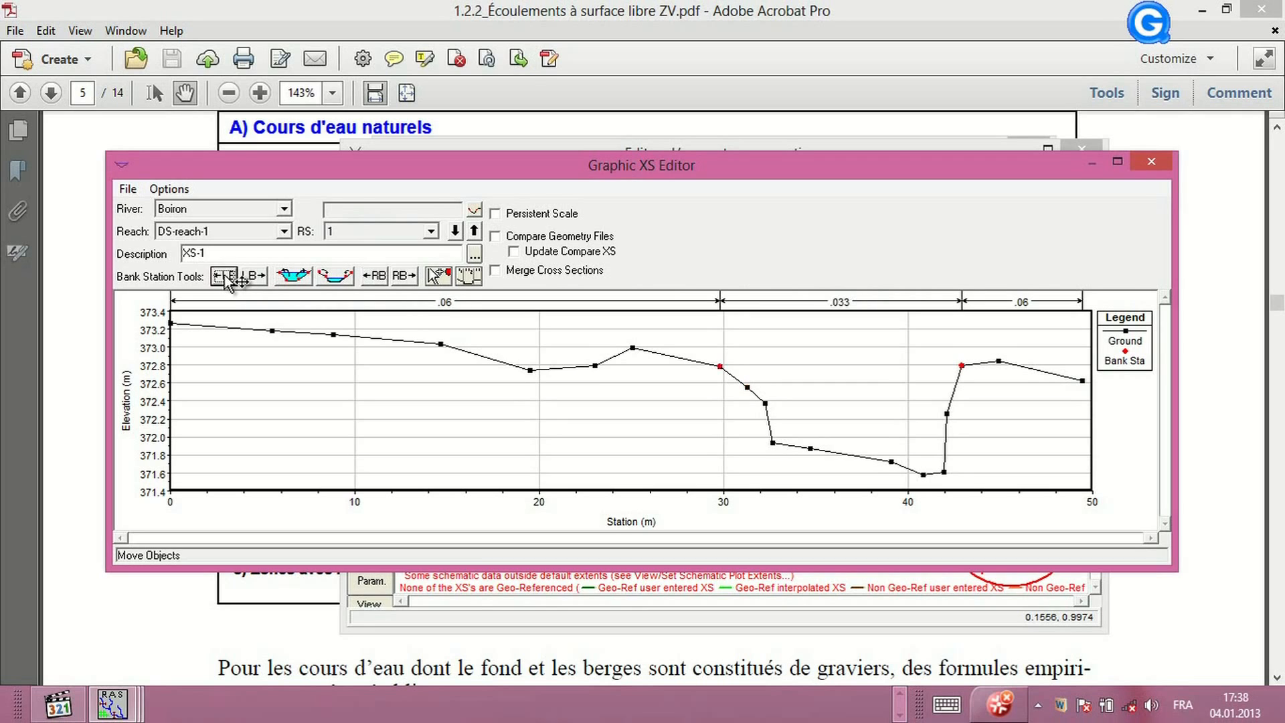
Switch to river station 2 and move its bank stations to about 24 m (left) and 37 m (right)
{"action": "left_click", "coordinate": [430, 231]}
{"action": "left_click", "coordinate": [373, 322]}
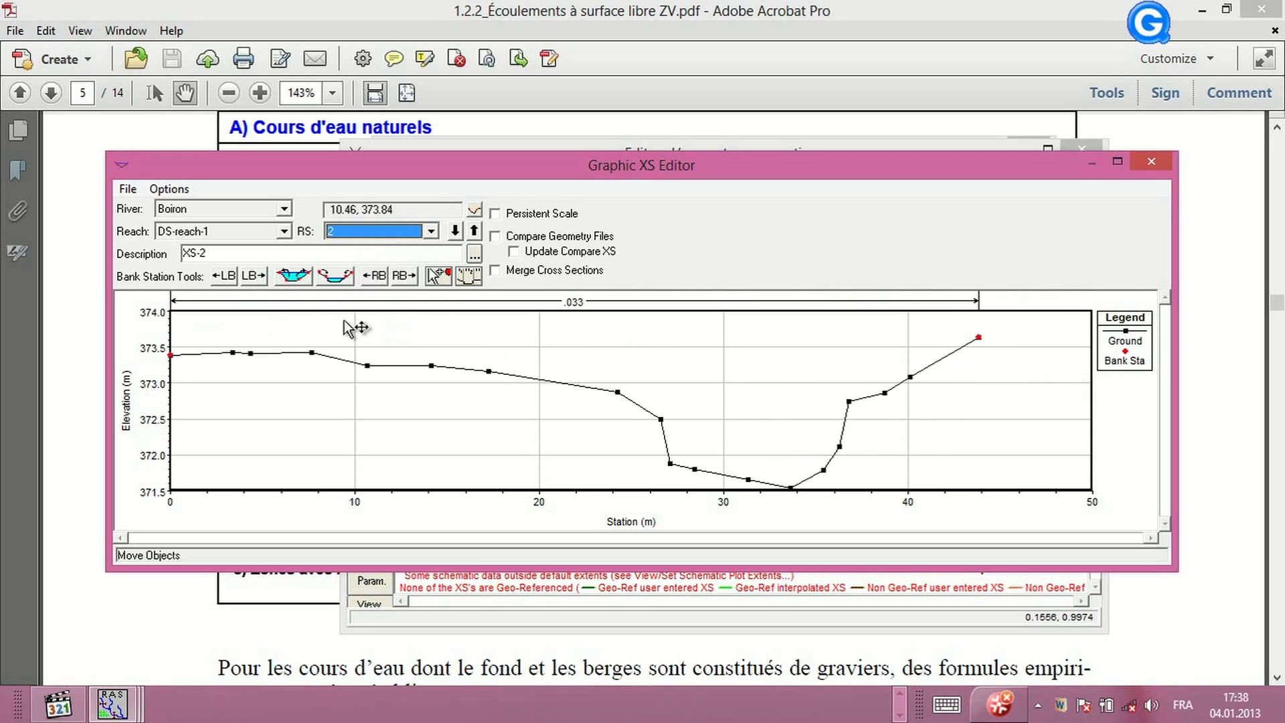
{"action": "left_click", "coordinate": [253, 276]}
{"action": "left_click", "coordinate": [253, 276]}
{"action": "left_click", "coordinate": [253, 276]}
{"action": "left_click", "coordinate": [253, 276]}
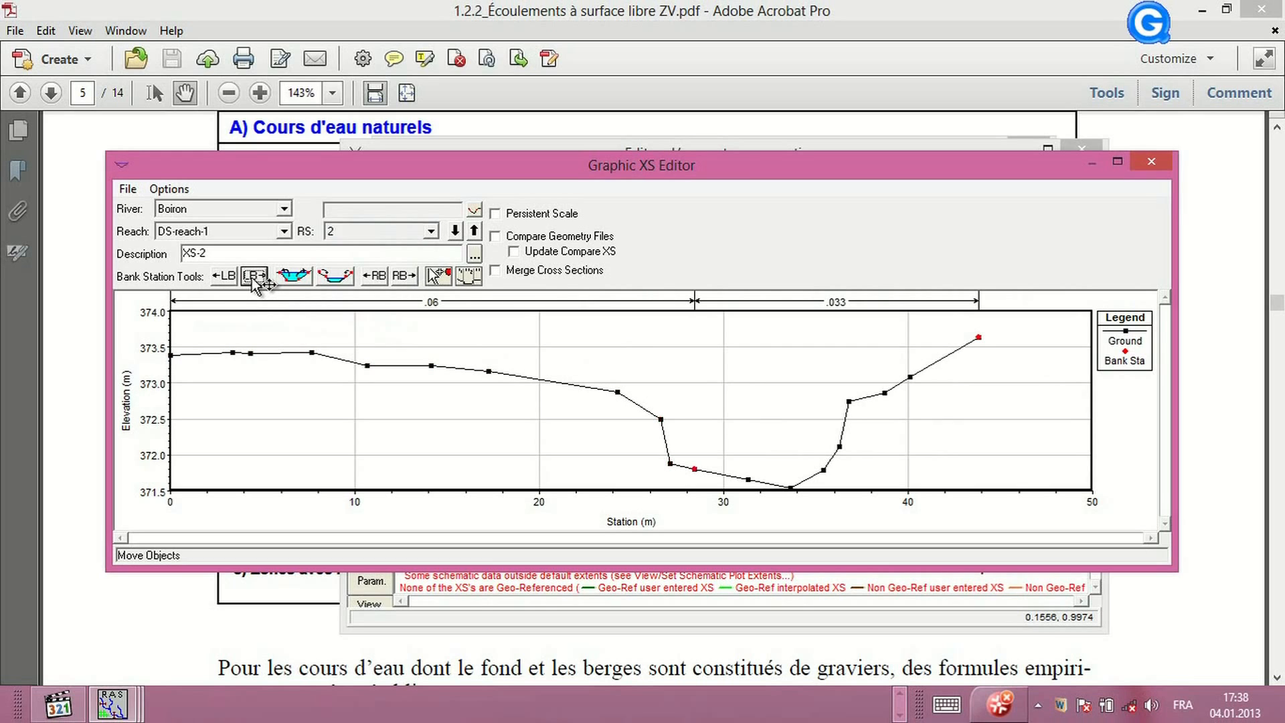
{"action": "left_click", "coordinate": [226, 277]}
{"action": "left_click", "coordinate": [226, 276]}
{"action": "left_click", "coordinate": [376, 277]}
{"action": "left_click", "coordinate": [376, 276]}
{"action": "left_click", "coordinate": [376, 277]}
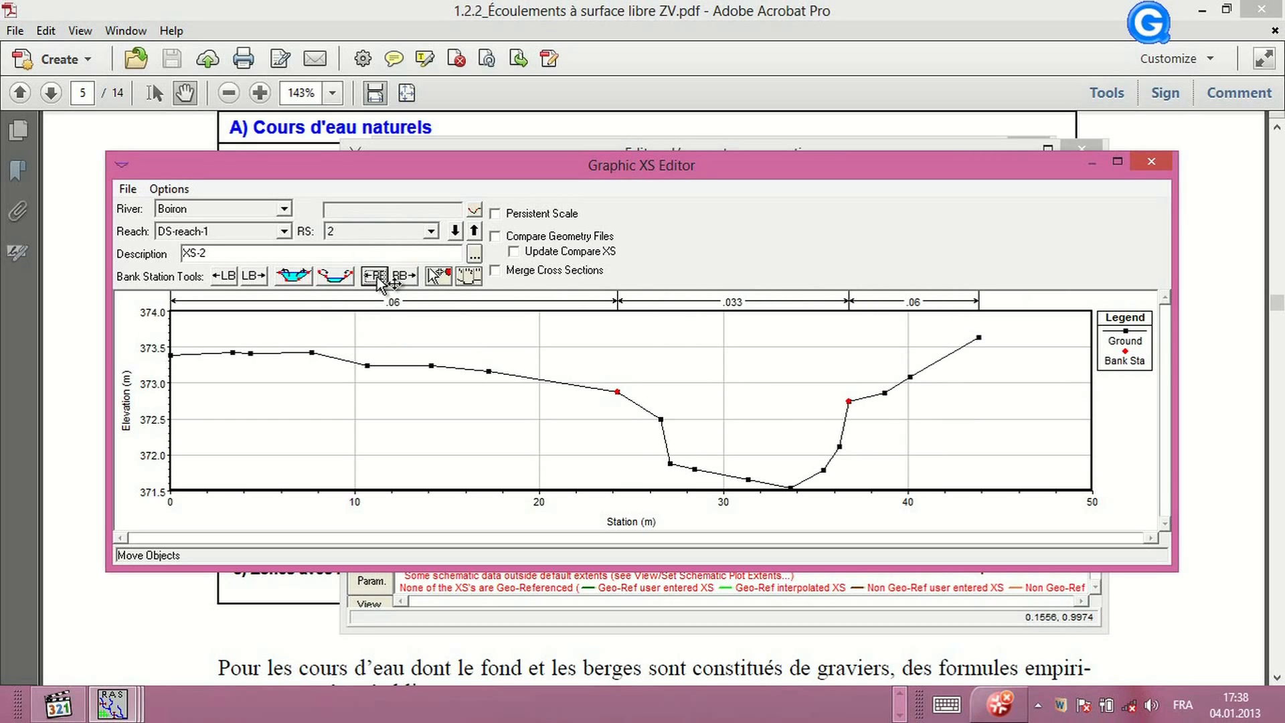
Switch to river station 3, maximize the editor, and move its bank stations to about 17 m and 30 m
{"action": "left_click", "coordinate": [430, 231]}
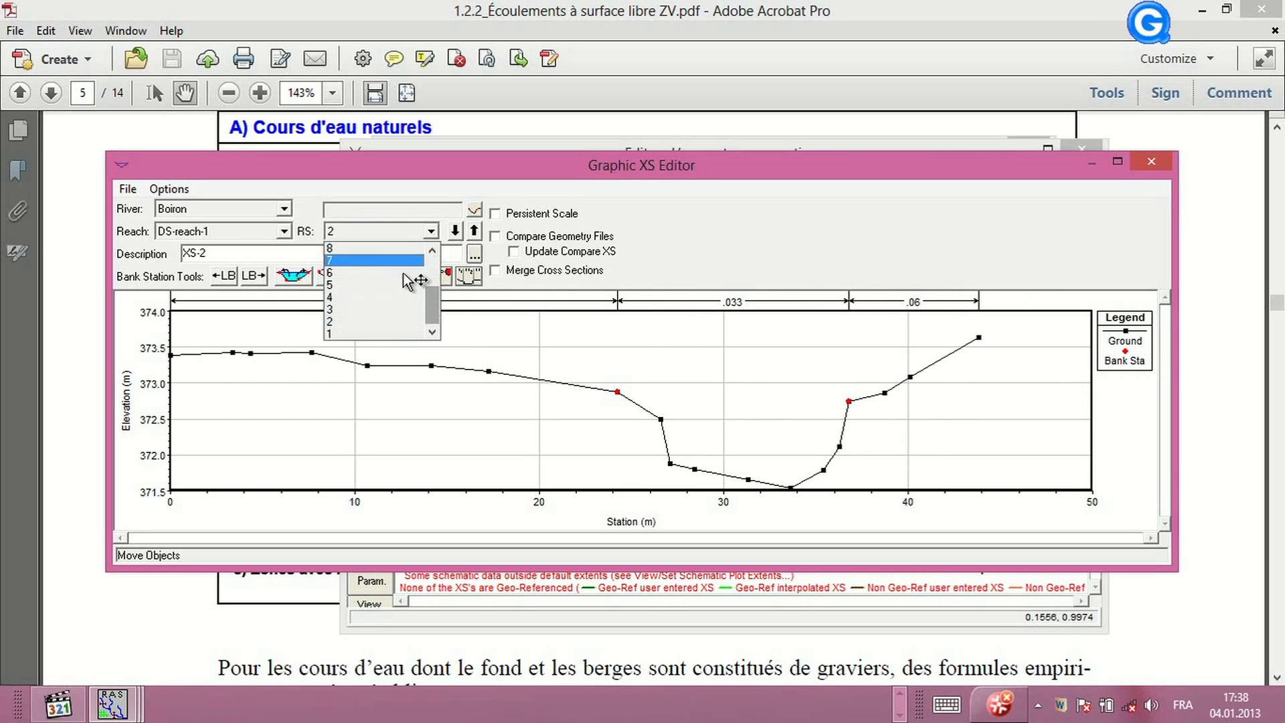
{"action": "left_click", "coordinate": [385, 310]}
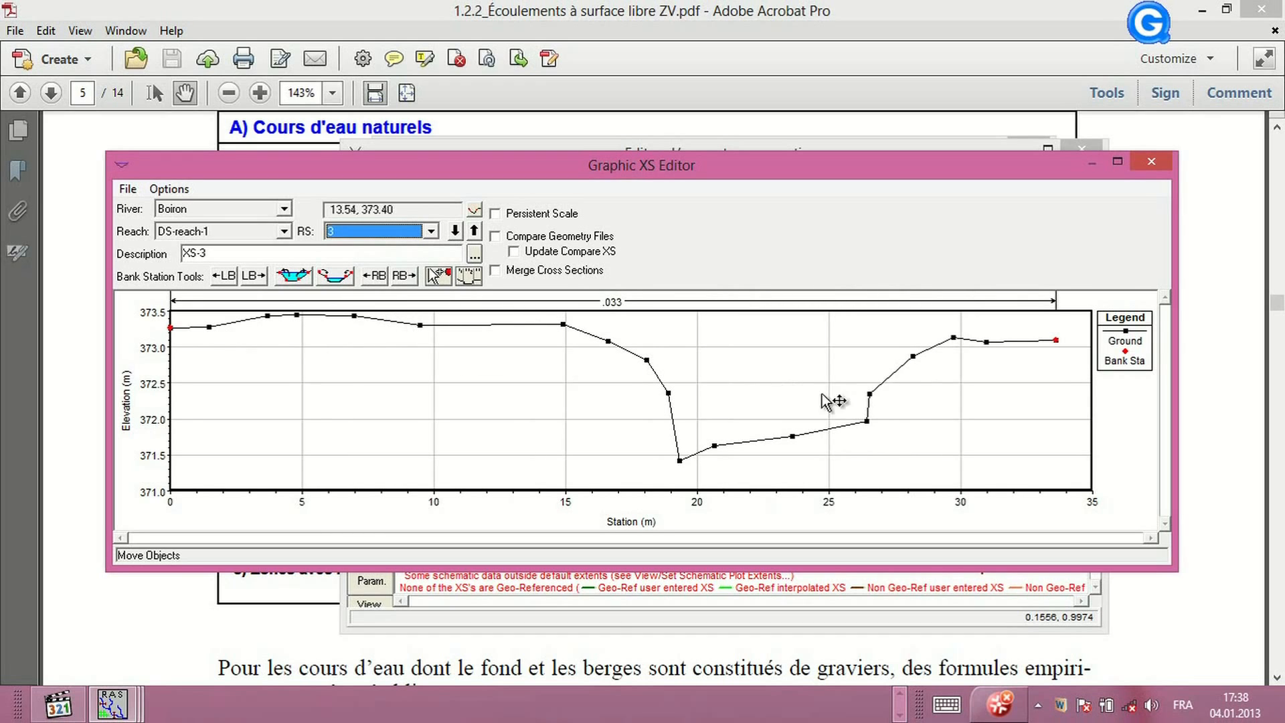
{"action": "left_click", "coordinate": [1126, 164]}
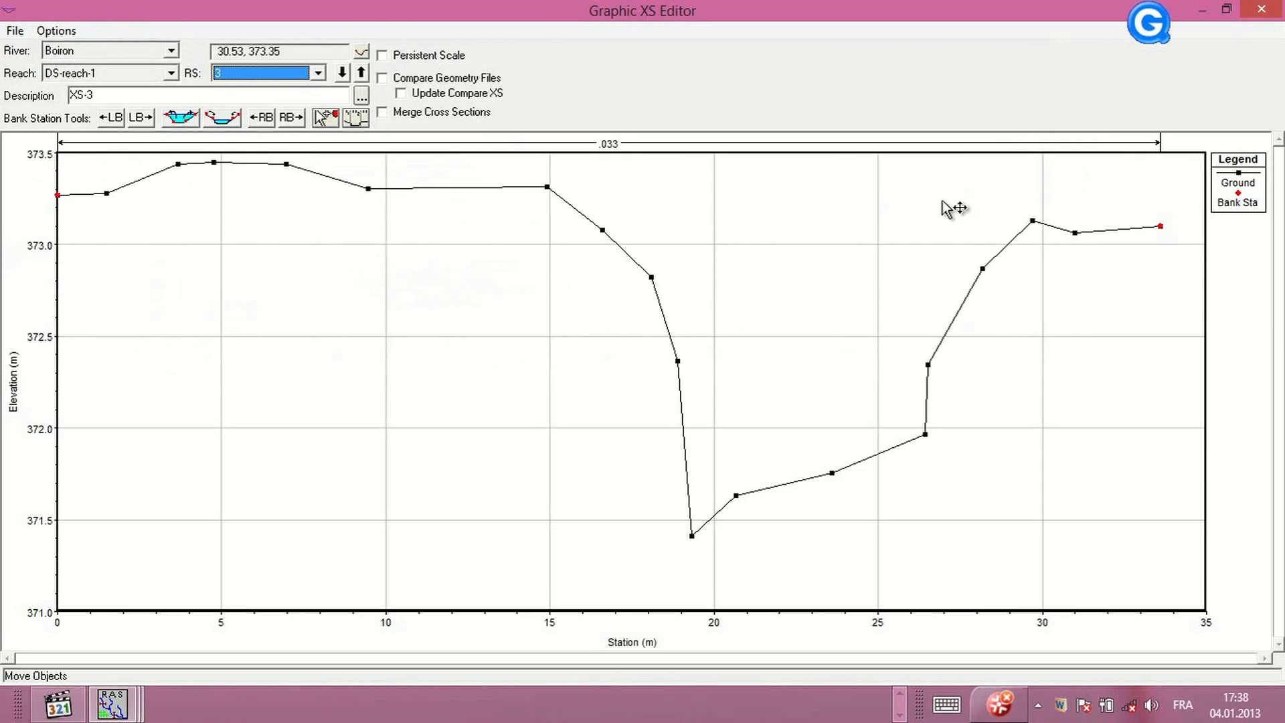
{"action": "left_click", "coordinate": [139, 118]}
{"action": "left_click", "coordinate": [139, 118]}
{"action": "left_click", "coordinate": [138, 118]}
{"action": "left_click", "coordinate": [138, 118]}
{"action": "left_click", "coordinate": [139, 118]}
{"action": "left_click", "coordinate": [139, 118]}
{"action": "left_click", "coordinate": [138, 118]}
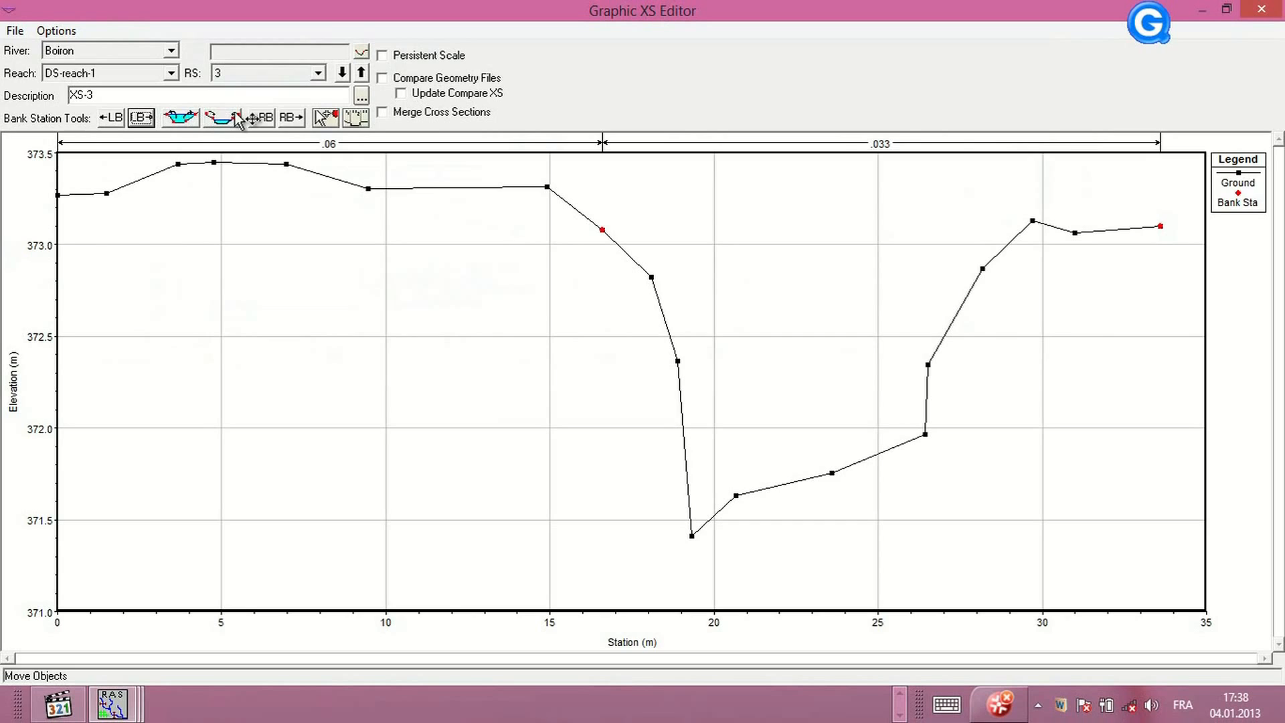
{"action": "left_click", "coordinate": [262, 119]}
{"action": "left_click", "coordinate": [262, 120]}
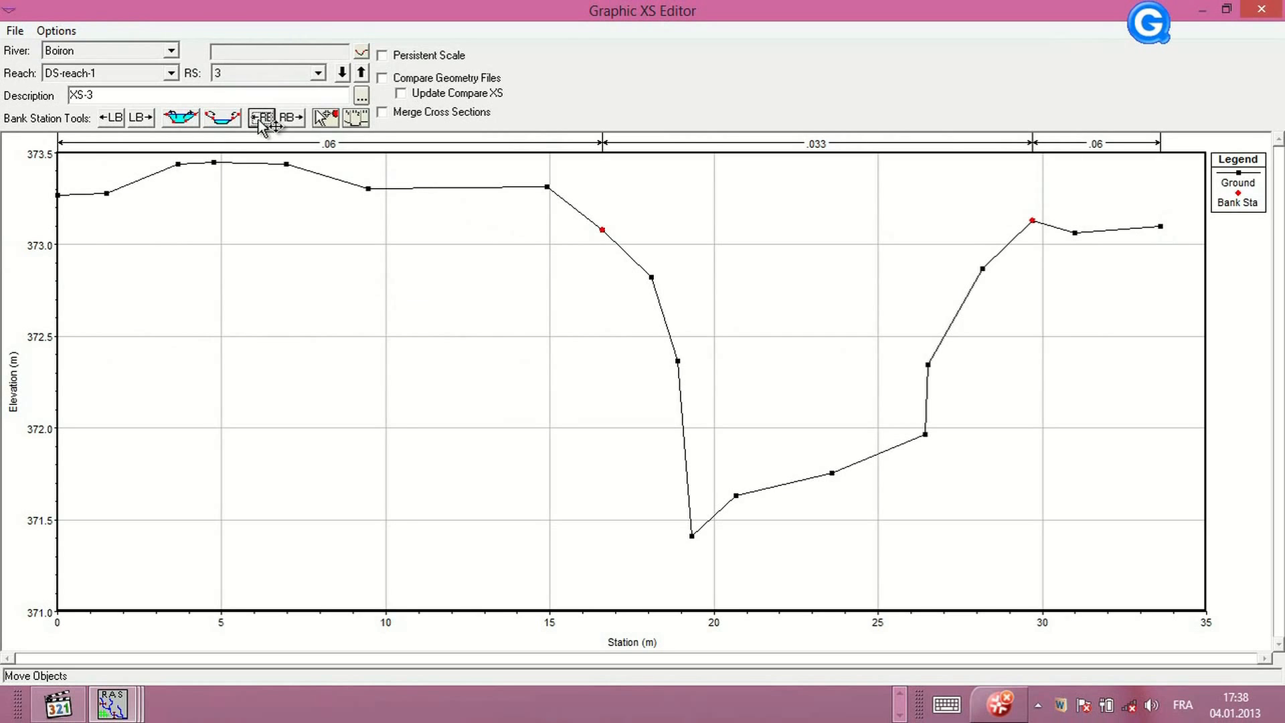
Switch to river station 4 and move its bank stations to about 67 m (left) and 78 m (right)
{"action": "left_click", "coordinate": [318, 73]}
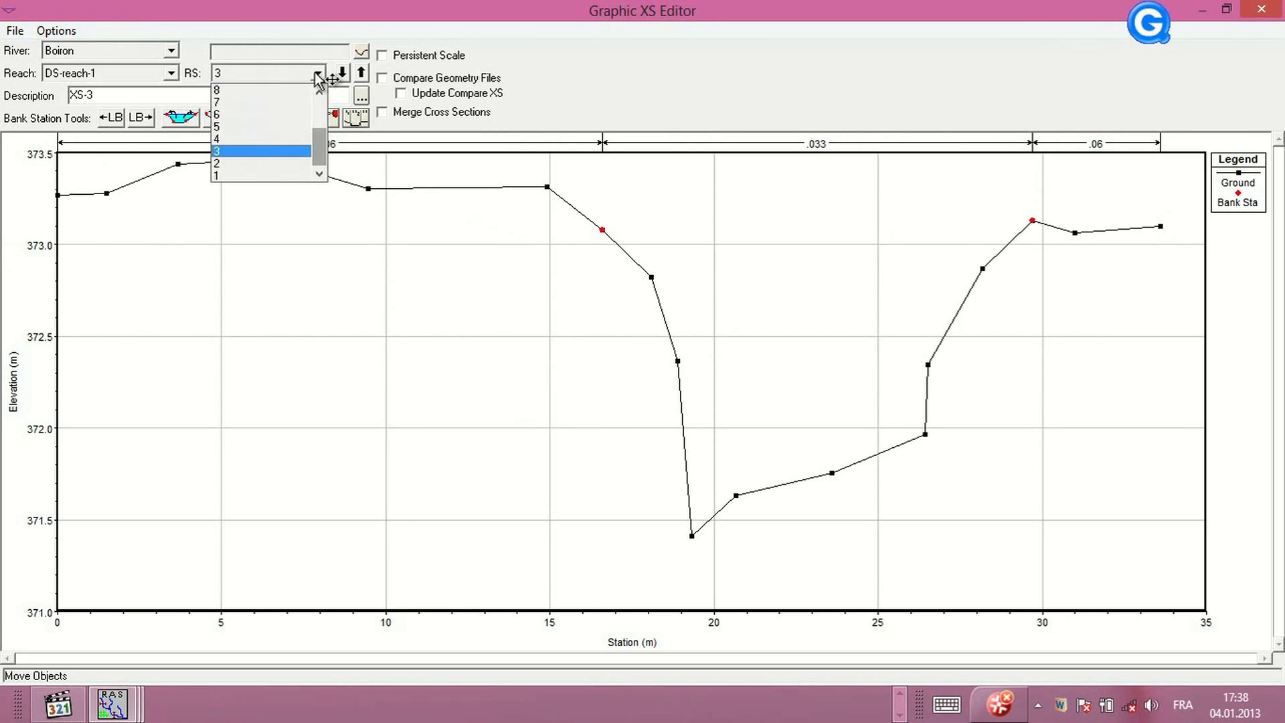
{"action": "left_click", "coordinate": [271, 141]}
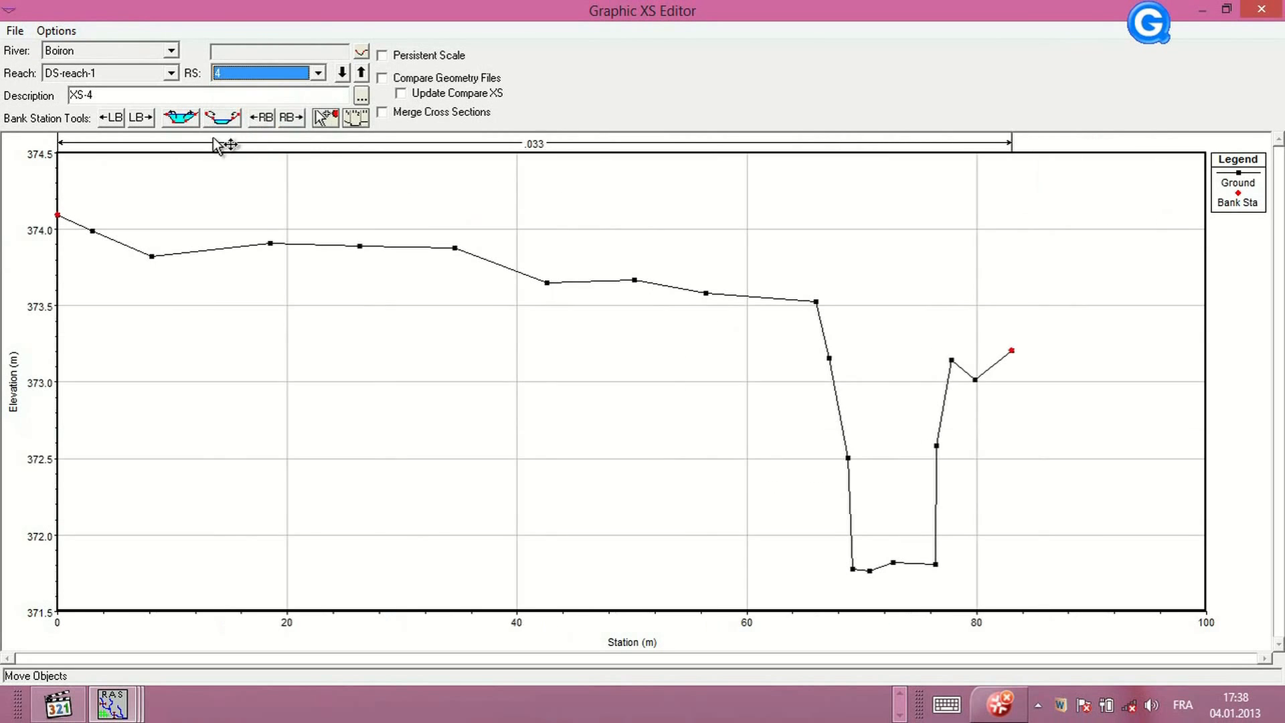
{"action": "left_click", "coordinate": [139, 115]}
{"action": "left_click", "coordinate": [139, 115]}
{"action": "left_click", "coordinate": [139, 116]}
{"action": "left_click", "coordinate": [139, 115]}
{"action": "left_click", "coordinate": [139, 115]}
{"action": "left_click", "coordinate": [138, 116]}
{"action": "left_click", "coordinate": [139, 115]}
{"action": "left_click", "coordinate": [138, 115]}
{"action": "left_click", "coordinate": [142, 118]}
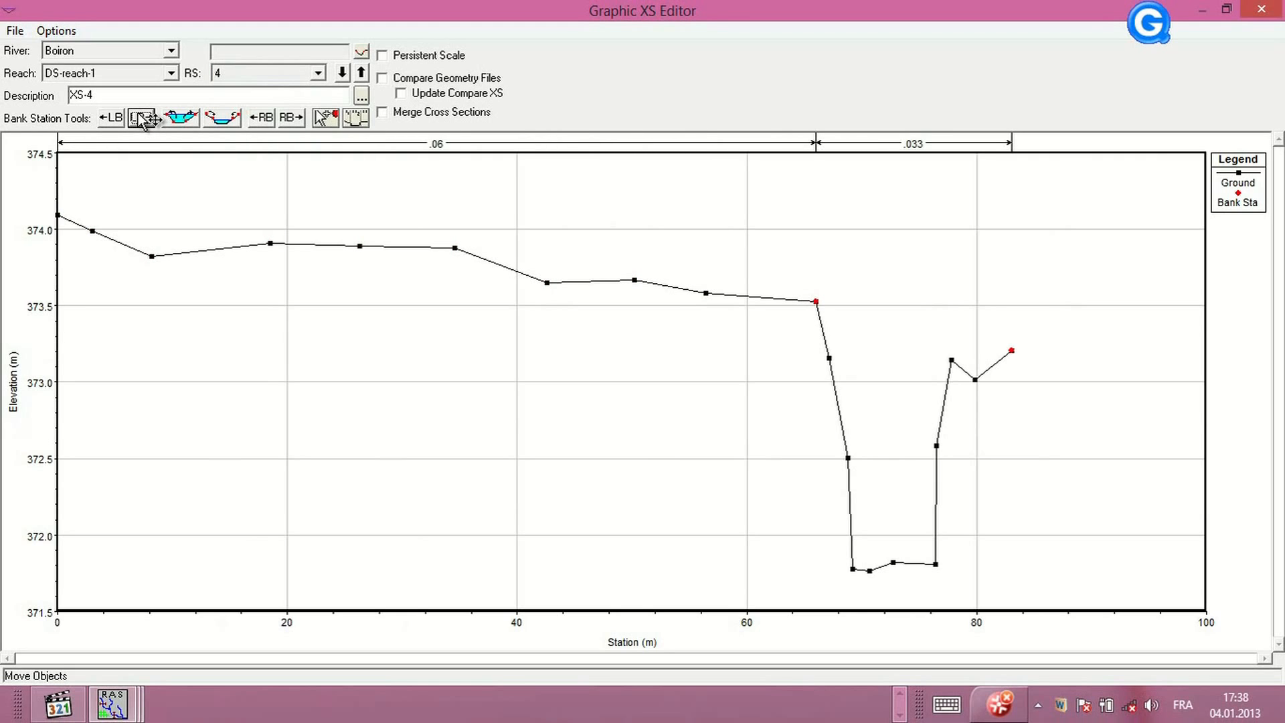
{"action": "left_click", "coordinate": [144, 121]}
{"action": "left_click", "coordinate": [270, 120]}
{"action": "left_click", "coordinate": [271, 120]}
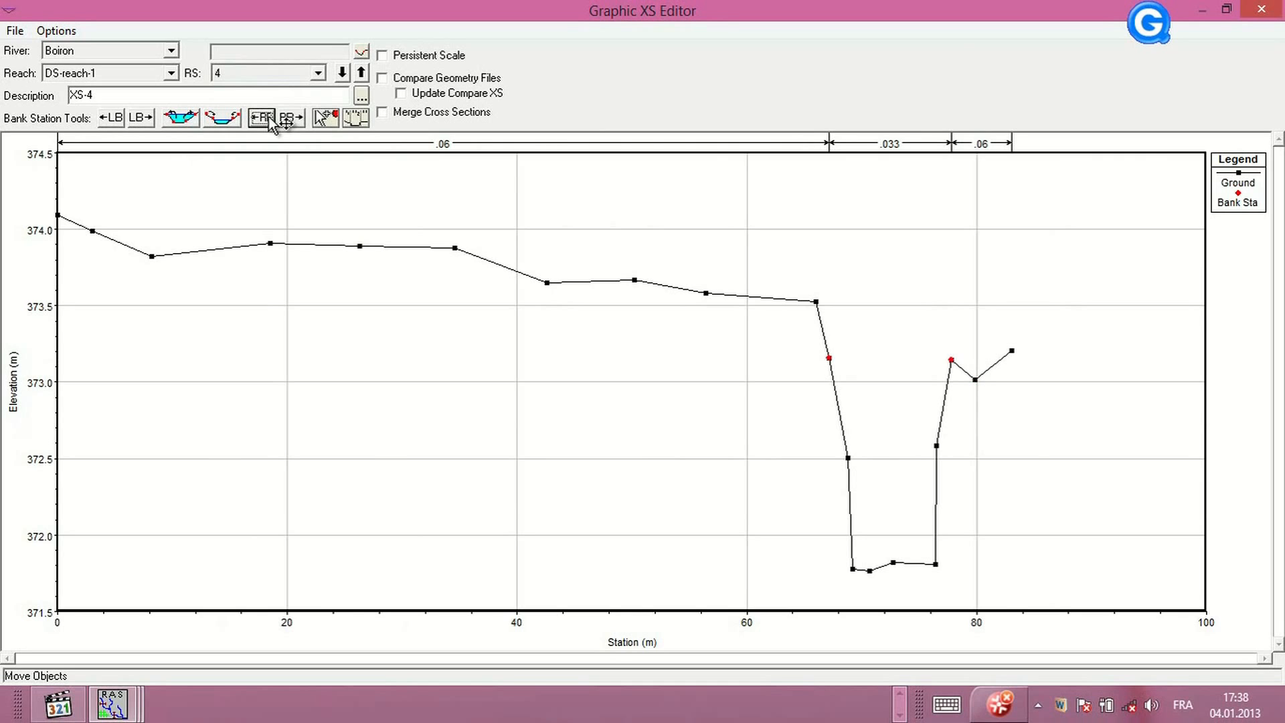
Switch to river station 5 and move its bank stations to about 38 m (left) and 49 m (right)
{"action": "left_click", "coordinate": [317, 72]}
{"action": "left_click", "coordinate": [263, 127]}
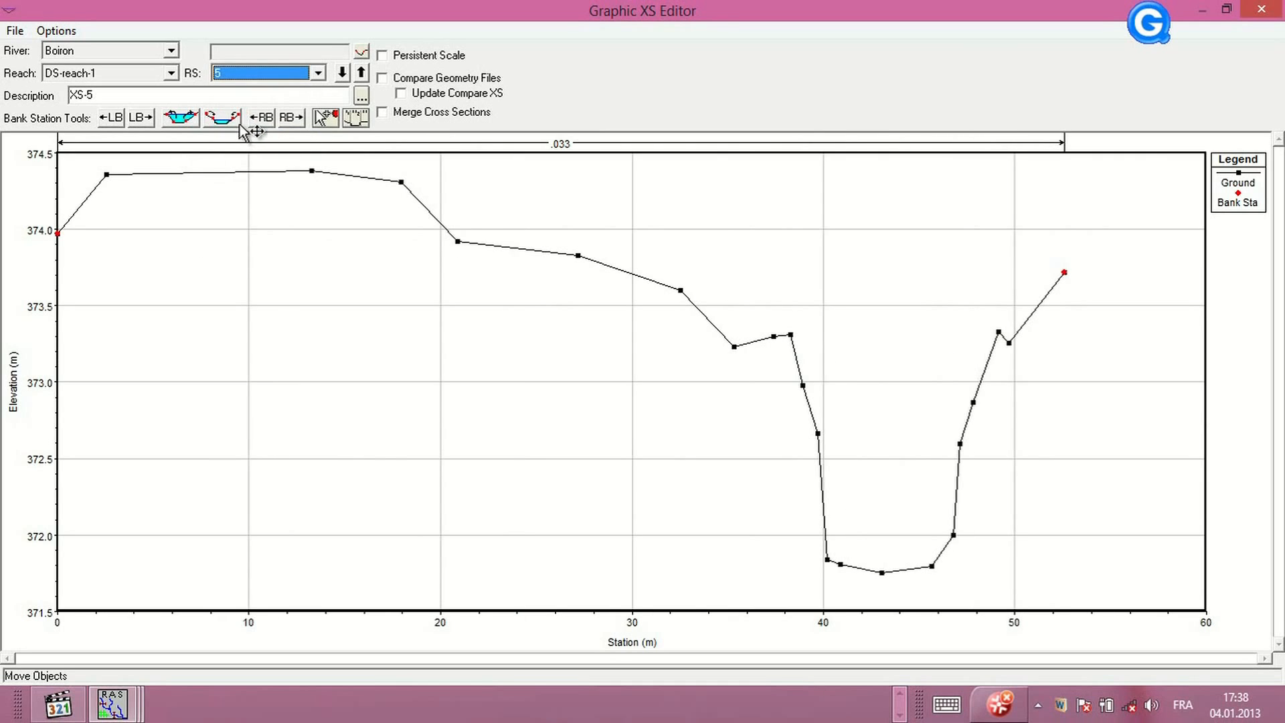
{"action": "left_click", "coordinate": [146, 118]}
{"action": "left_click", "coordinate": [146, 117]}
{"action": "left_click", "coordinate": [146, 118]}
{"action": "left_click", "coordinate": [146, 118]}
{"action": "left_click", "coordinate": [146, 118]}
{"action": "left_click", "coordinate": [146, 118]}
{"action": "left_click", "coordinate": [146, 117]}
{"action": "left_click", "coordinate": [146, 118]}
{"action": "left_click", "coordinate": [146, 118]}
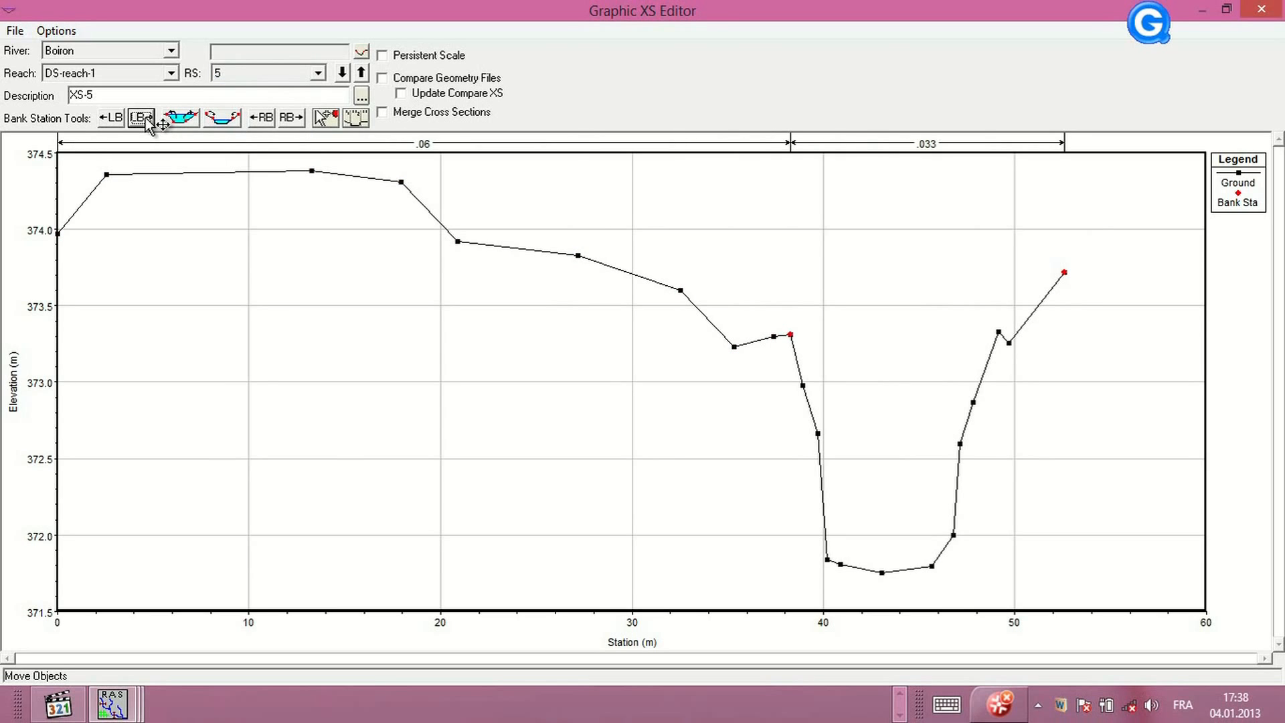
{"action": "left_click", "coordinate": [263, 118]}
{"action": "left_click", "coordinate": [266, 123]}
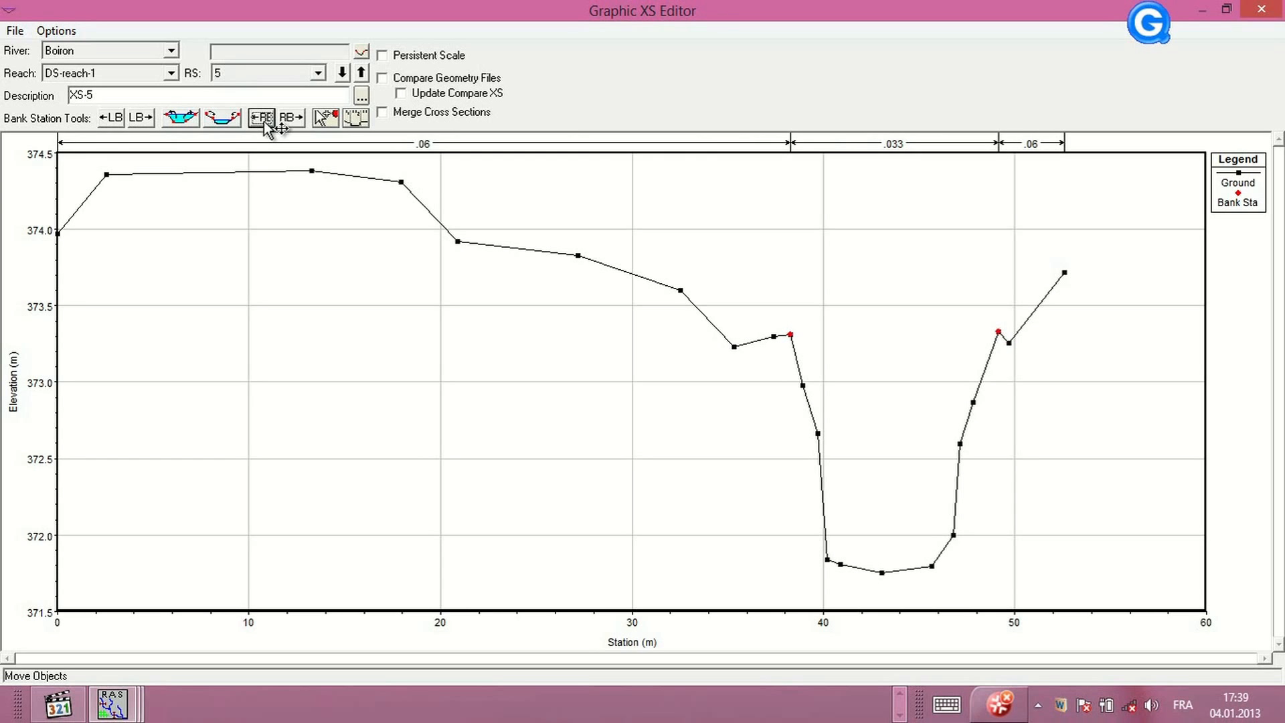
Switch to river station 6 and move its bank stations to about 31 m (left) and 40 m (right)
{"action": "left_click", "coordinate": [318, 73]}
{"action": "left_click", "coordinate": [281, 115]}
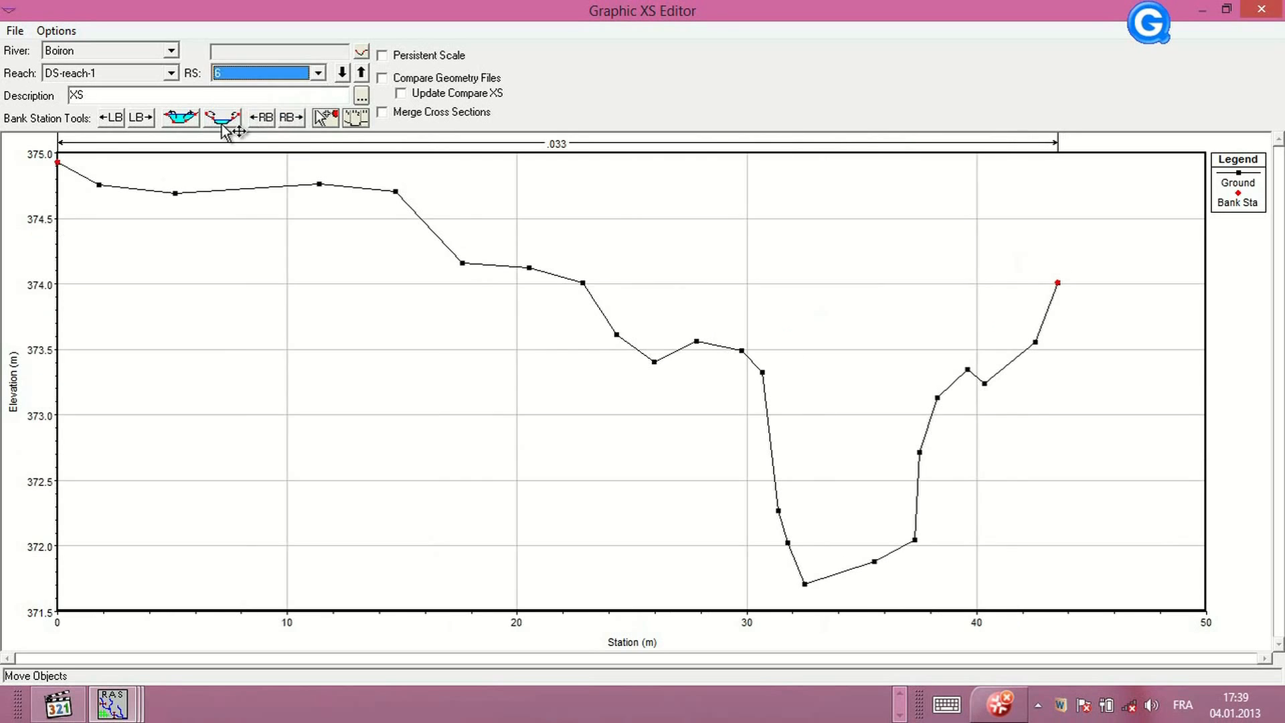
{"action": "left_click", "coordinate": [143, 121]}
{"action": "left_click", "coordinate": [143, 120]}
{"action": "left_click", "coordinate": [143, 120]}
{"action": "left_click", "coordinate": [144, 121]}
{"action": "left_click", "coordinate": [143, 121]}
{"action": "left_click", "coordinate": [143, 120]}
{"action": "left_click", "coordinate": [144, 120]}
{"action": "left_click", "coordinate": [143, 120]}
{"action": "left_click", "coordinate": [143, 121]}
{"action": "left_click", "coordinate": [143, 121]}
{"action": "left_click", "coordinate": [143, 121]}
{"action": "left_click", "coordinate": [143, 121]}
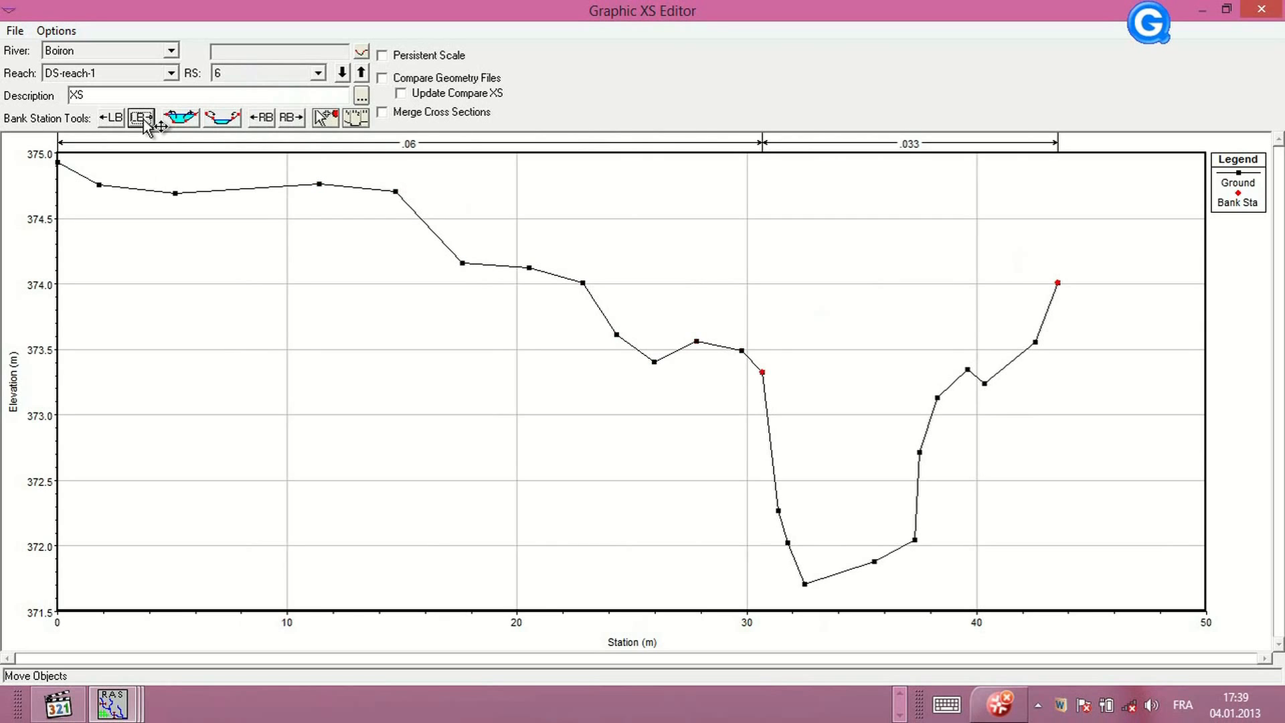
{"action": "left_click", "coordinate": [263, 118]}
{"action": "left_click", "coordinate": [265, 117]}
{"action": "left_click", "coordinate": [265, 118]}
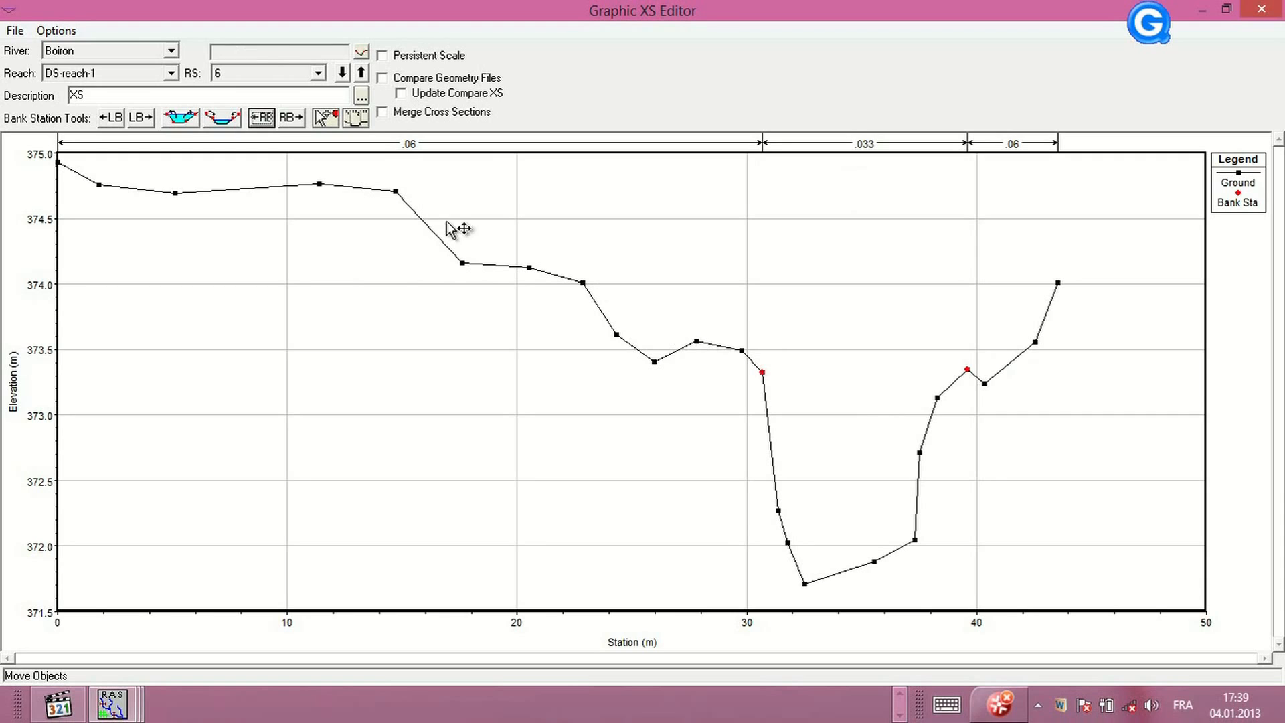
Switch to river station 7 and move its bank stations to about 25 m (left) and 36 m (right)
{"action": "left_click", "coordinate": [320, 74]}
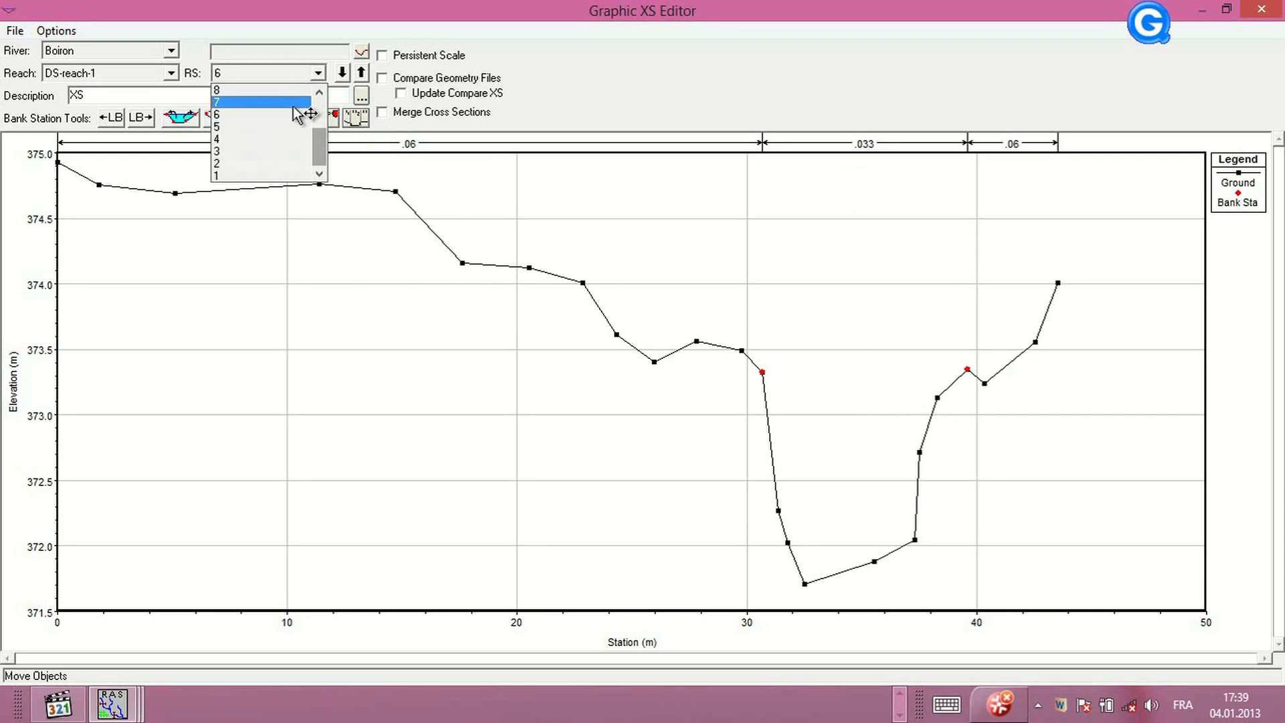
{"action": "left_click", "coordinate": [268, 112]}
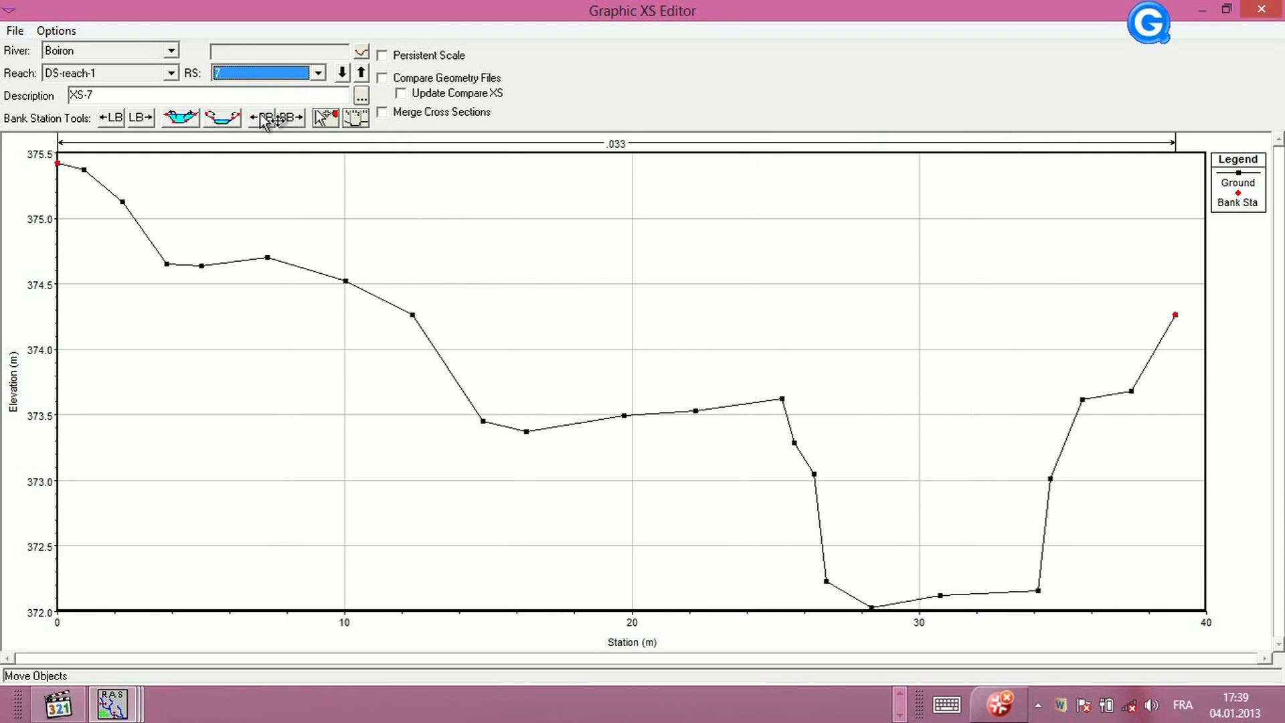
{"action": "left_click", "coordinate": [139, 118]}
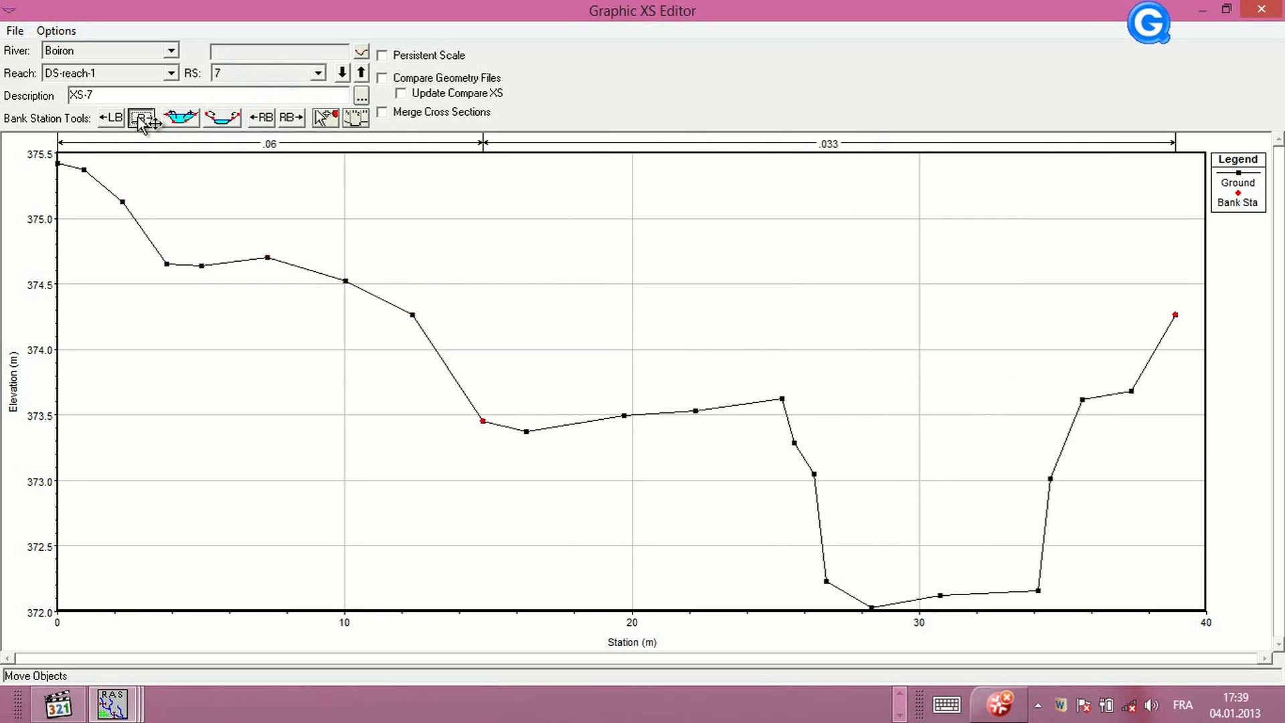
{"action": "left_click", "coordinate": [138, 118]}
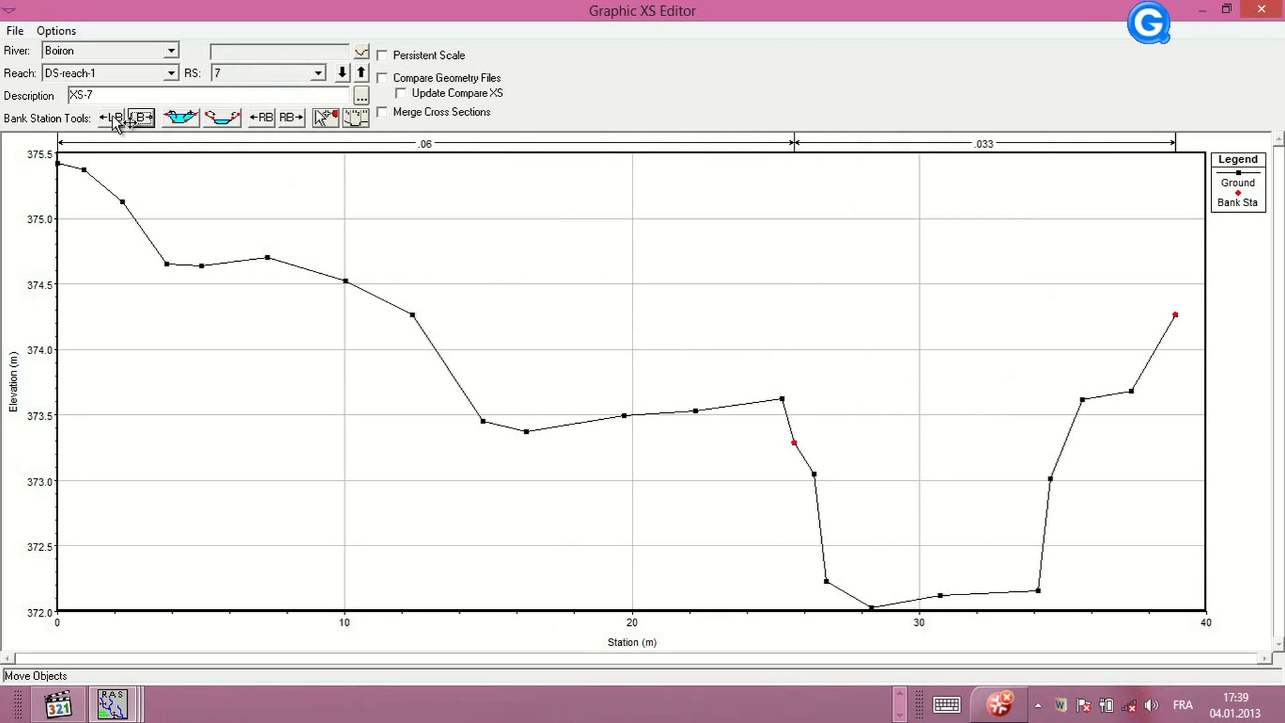
{"action": "left_click", "coordinate": [114, 118]}
{"action": "left_click", "coordinate": [261, 118]}
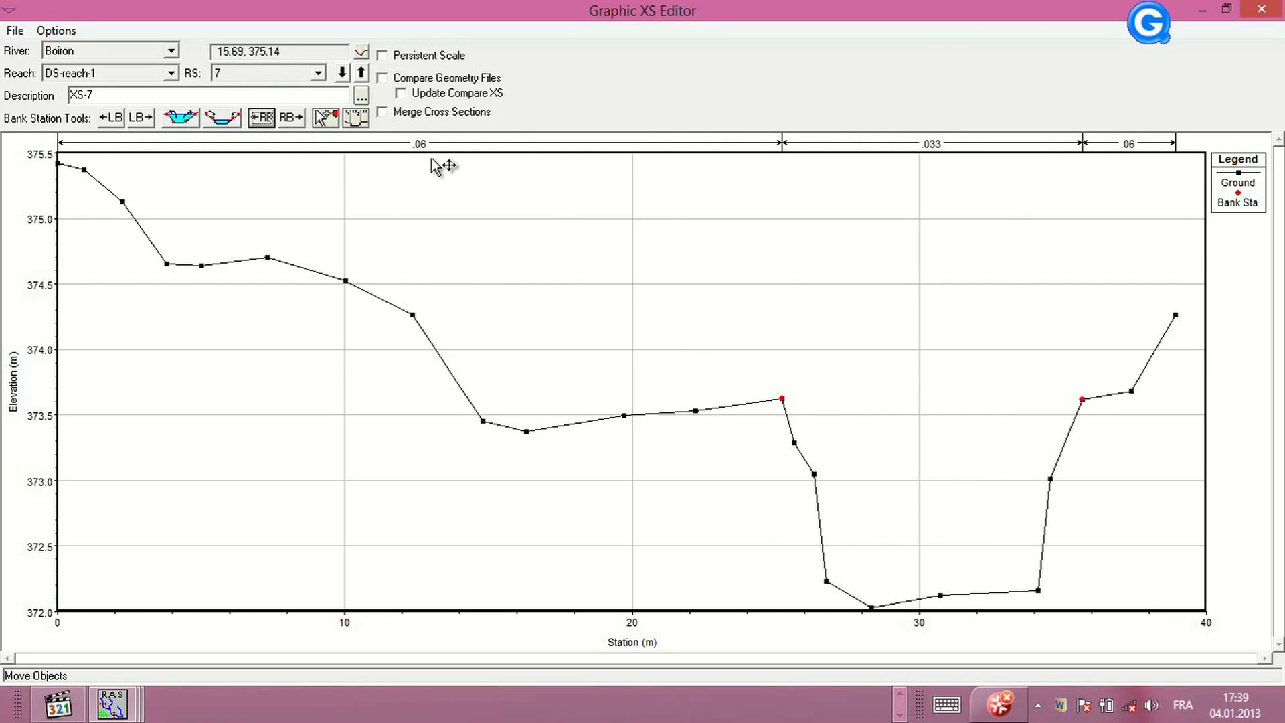
Step past river station 8 to river station 9 and move its bank stations to about 20 m (left) and 32 m (right)
{"action": "left_click", "coordinate": [320, 74]}
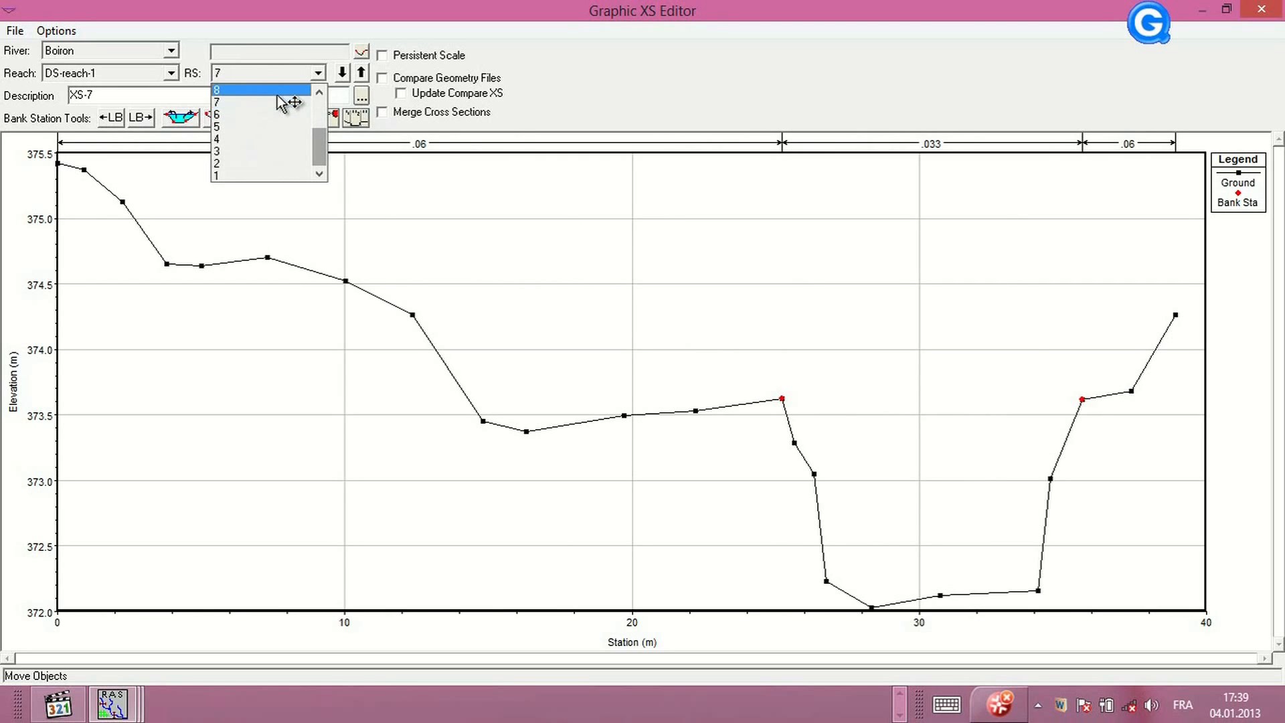
{"action": "left_click", "coordinate": [315, 89]}
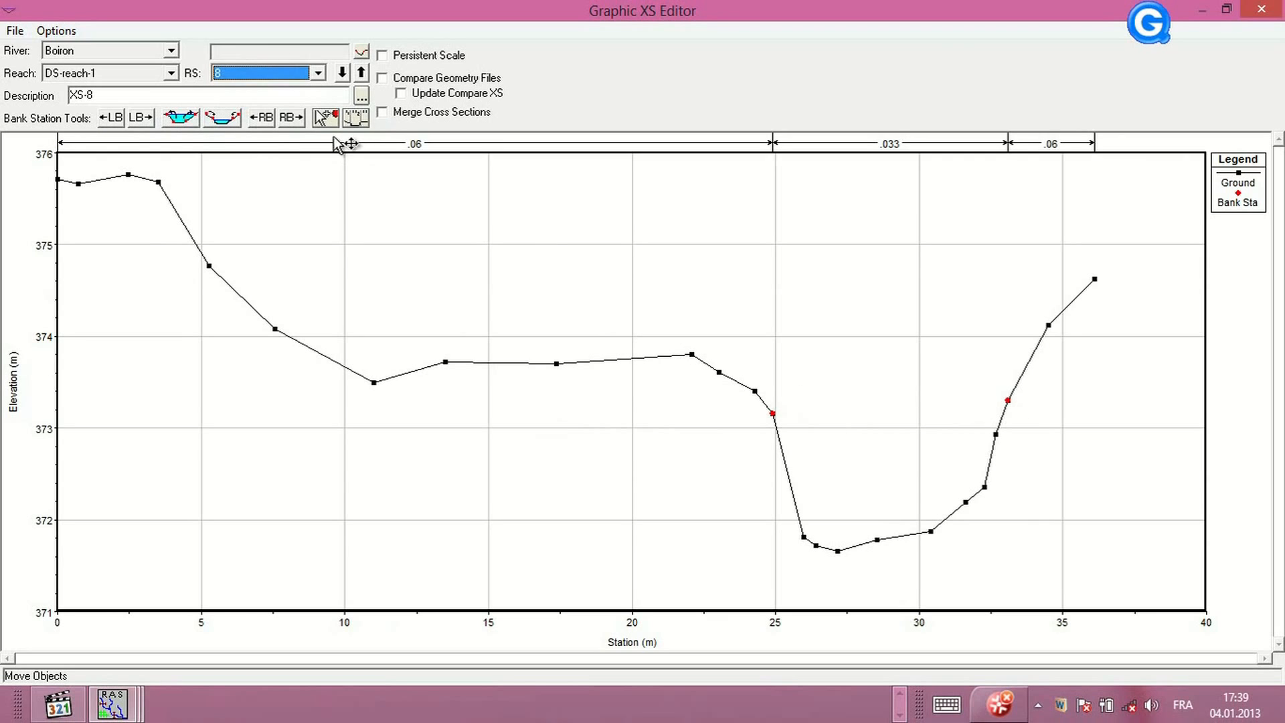
{"action": "left_click", "coordinate": [319, 73]}
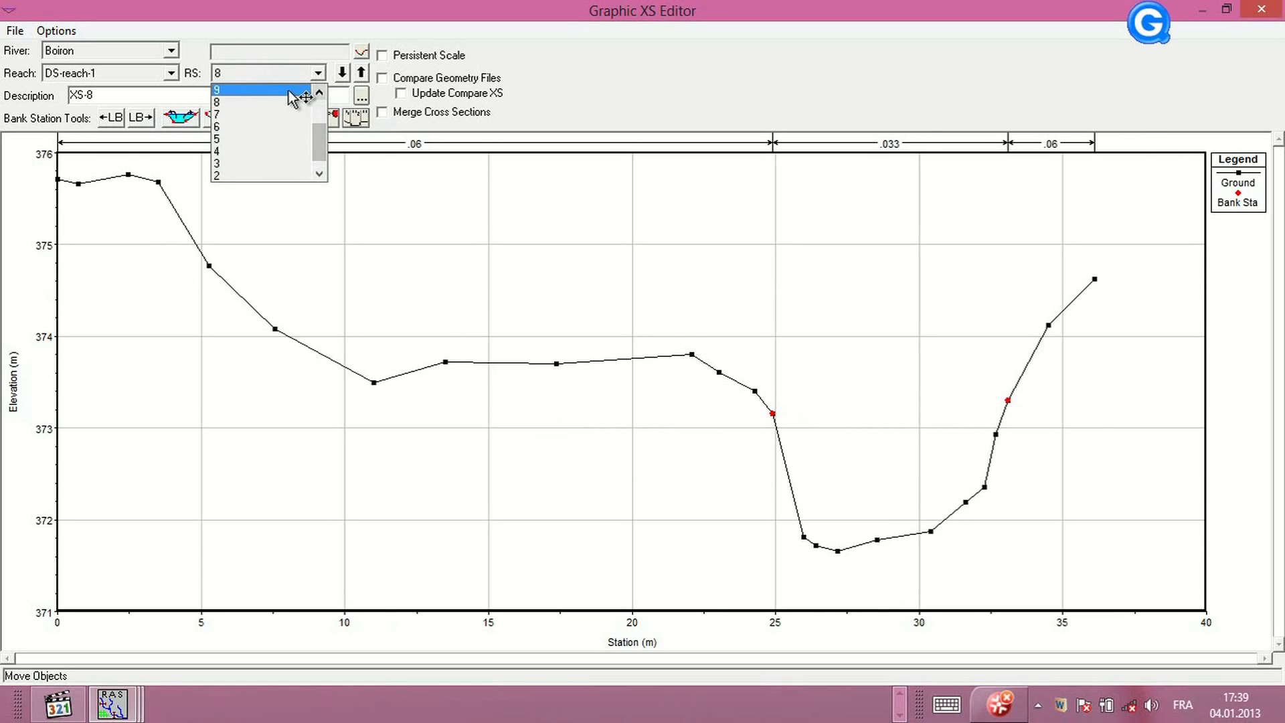
{"action": "left_click", "coordinate": [295, 98]}
{"action": "left_click", "coordinate": [144, 117]}
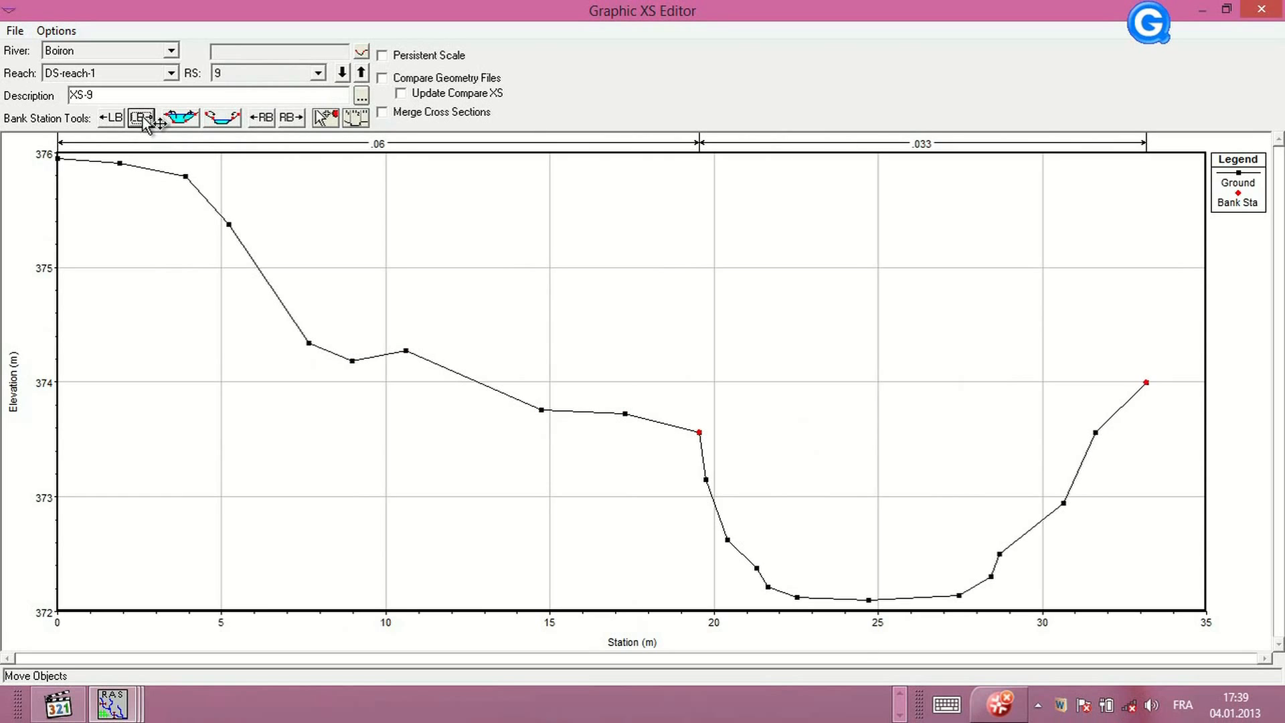
{"action": "left_click", "coordinate": [262, 119]}
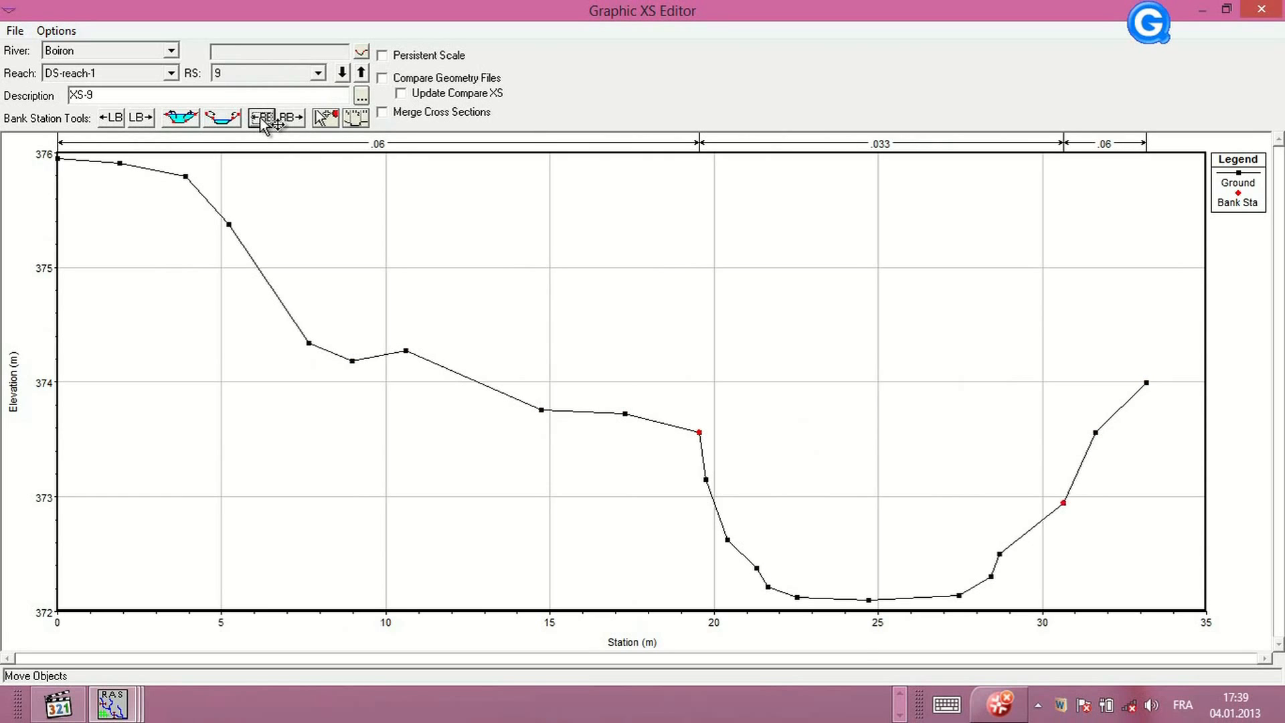
{"action": "left_click", "coordinate": [289, 119]}
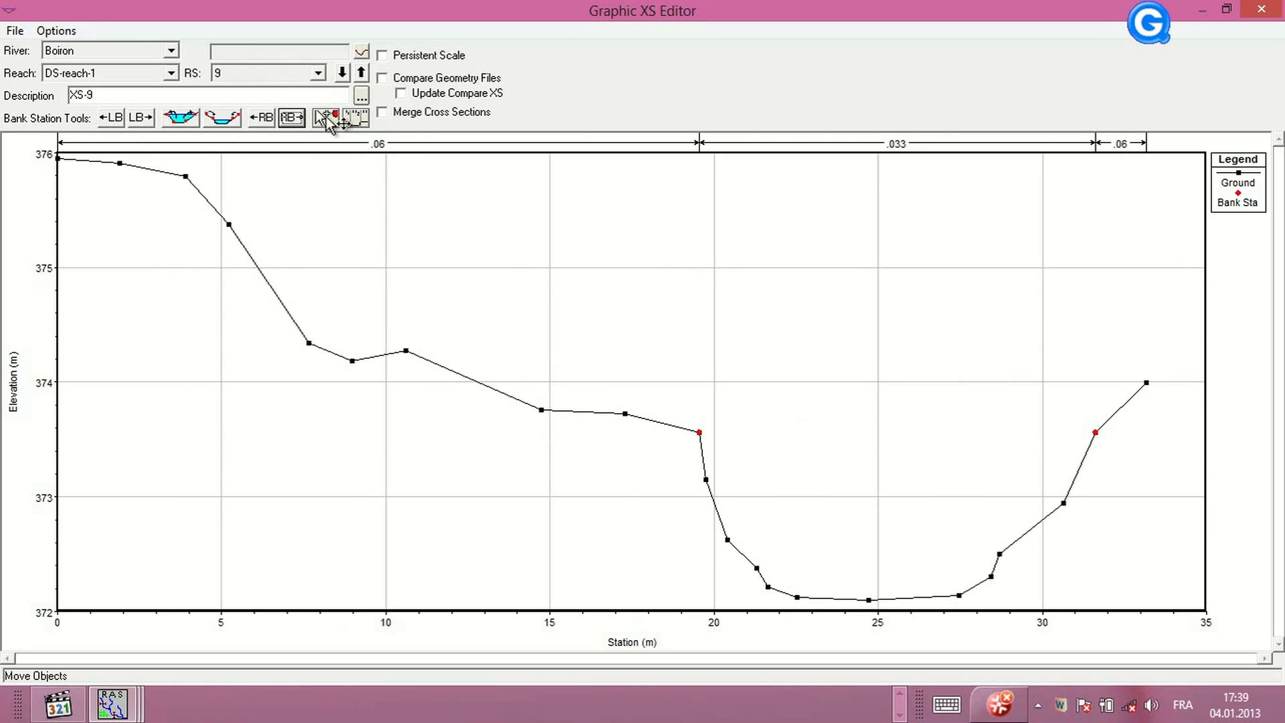
Switch to river station 10 and move its bank stations to about 18 m (left) and 28 m (right)
{"action": "left_click", "coordinate": [318, 73]}
{"action": "left_click", "coordinate": [319, 91]}
{"action": "left_click", "coordinate": [319, 91]}
{"action": "left_click", "coordinate": [294, 86]}
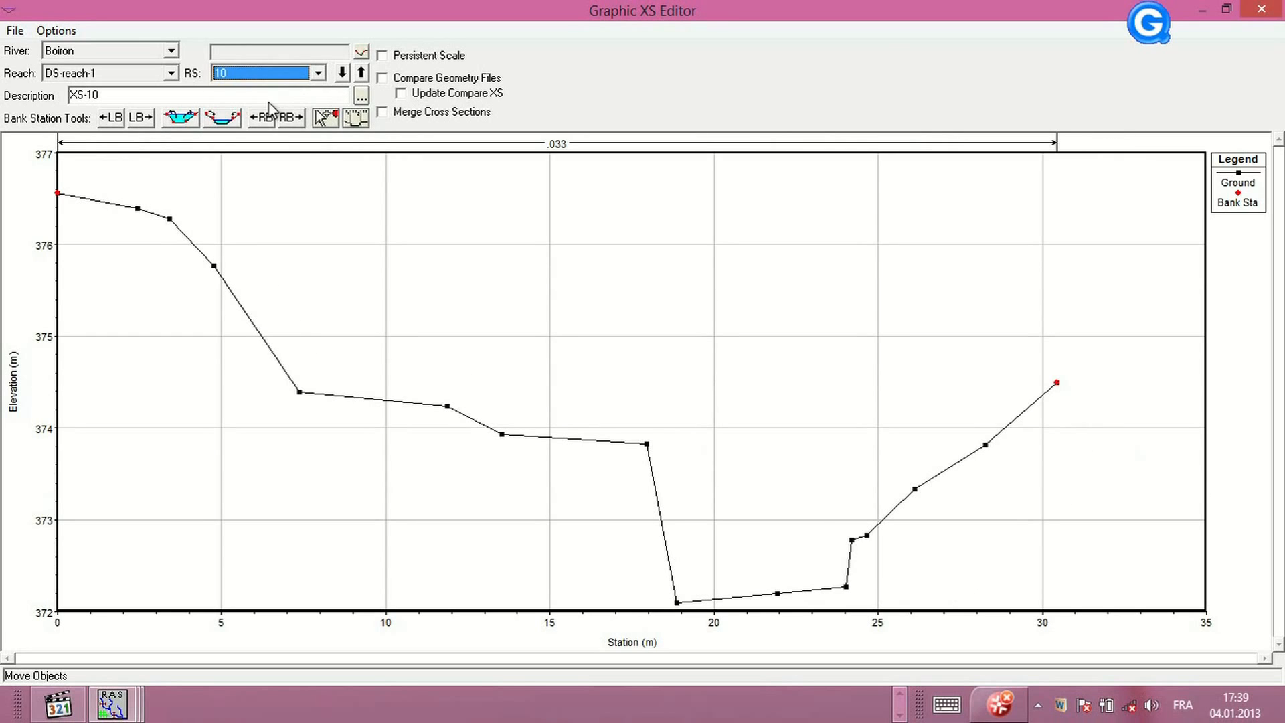
{"action": "left_click", "coordinate": [141, 118]}
{"action": "left_click", "coordinate": [141, 118]}
{"action": "left_click", "coordinate": [141, 118]}
{"action": "left_click", "coordinate": [141, 118]}
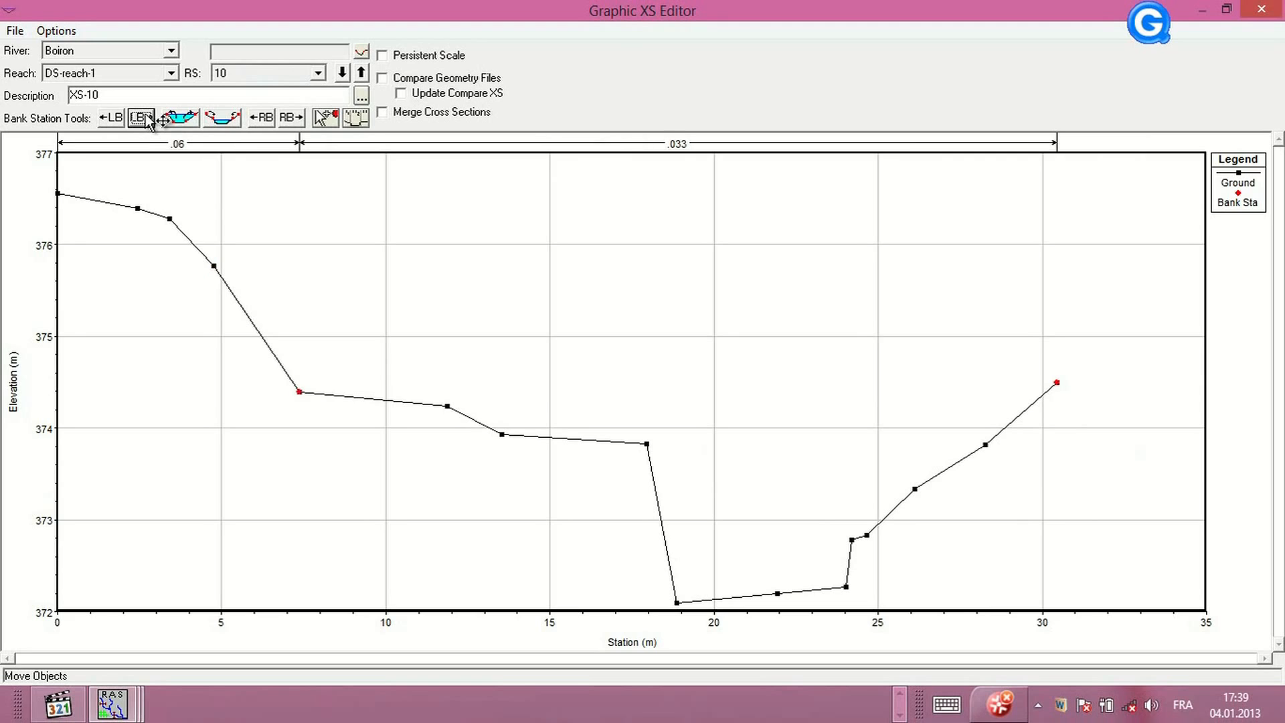
{"action": "left_click", "coordinate": [144, 118]}
{"action": "left_click", "coordinate": [144, 117]}
{"action": "left_click", "coordinate": [144, 118]}
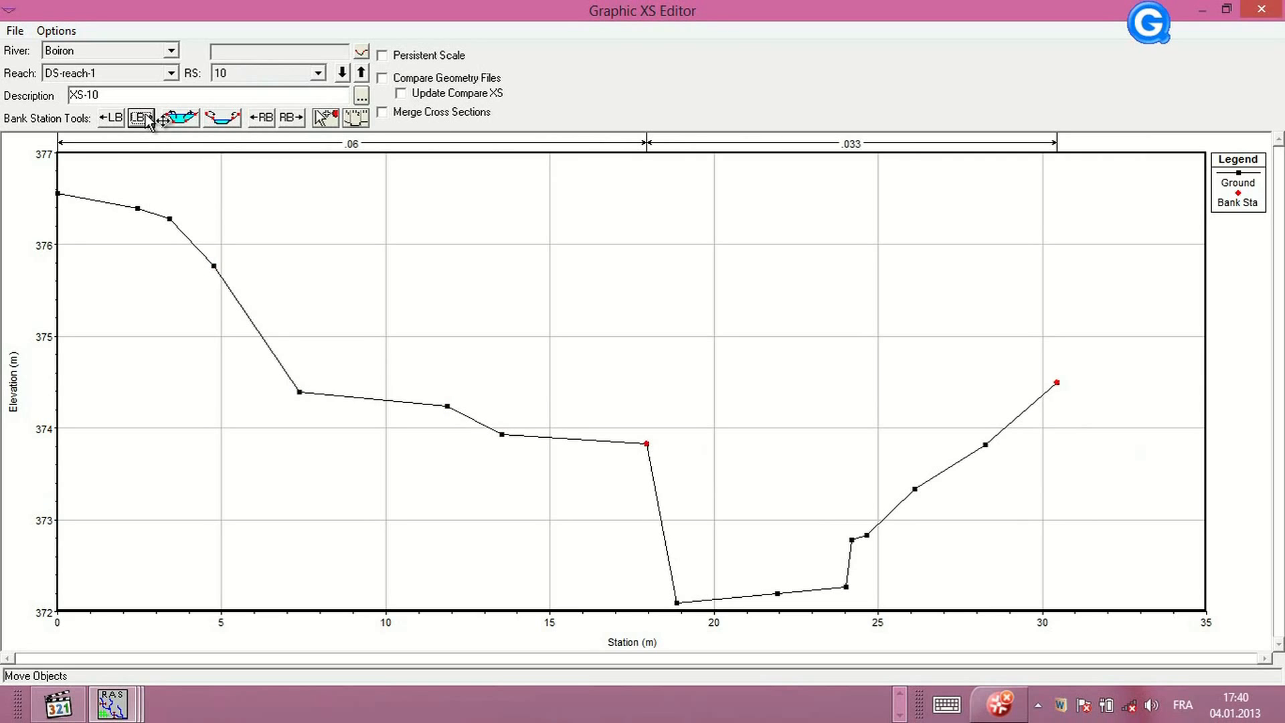
{"action": "left_click", "coordinate": [261, 118]}
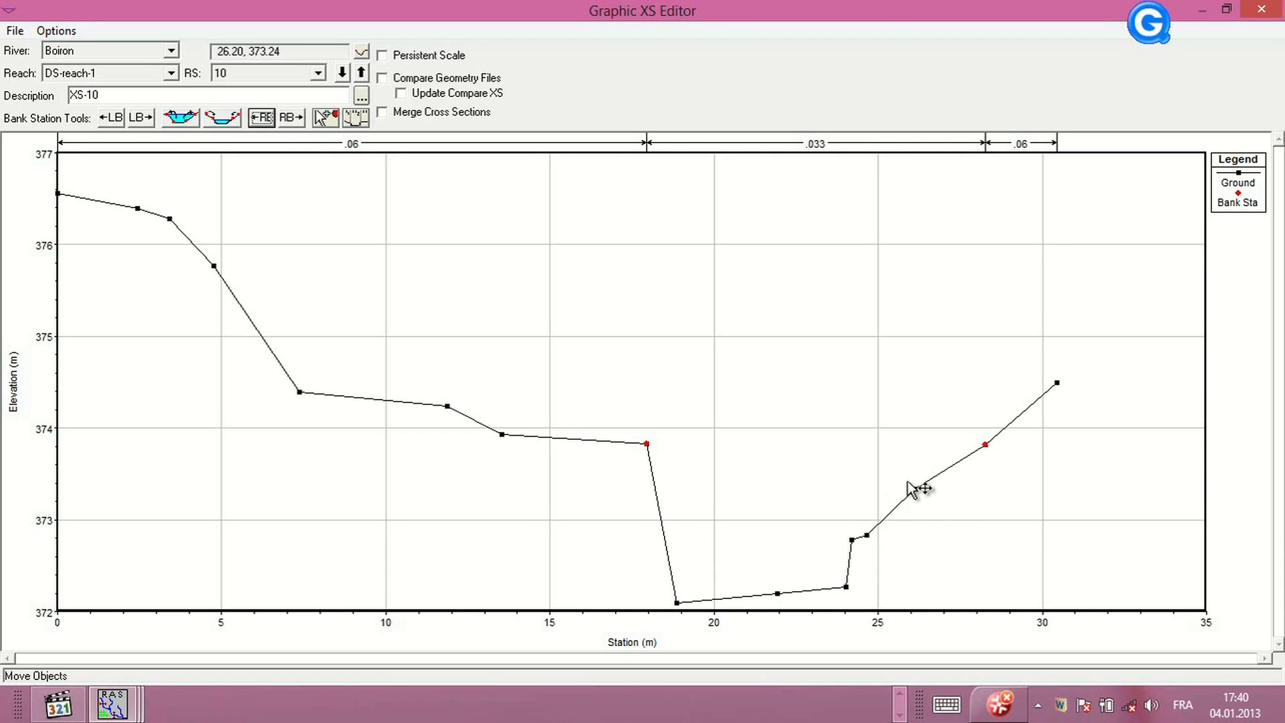
Switch to river station 11 and move its bank stations to about 17.5 m (left) and 27 m (right)
{"action": "left_click", "coordinate": [318, 73]}
{"action": "scroll", "coordinate": [320, 97], "scroll_direction": "up", "scroll_amount": 1}
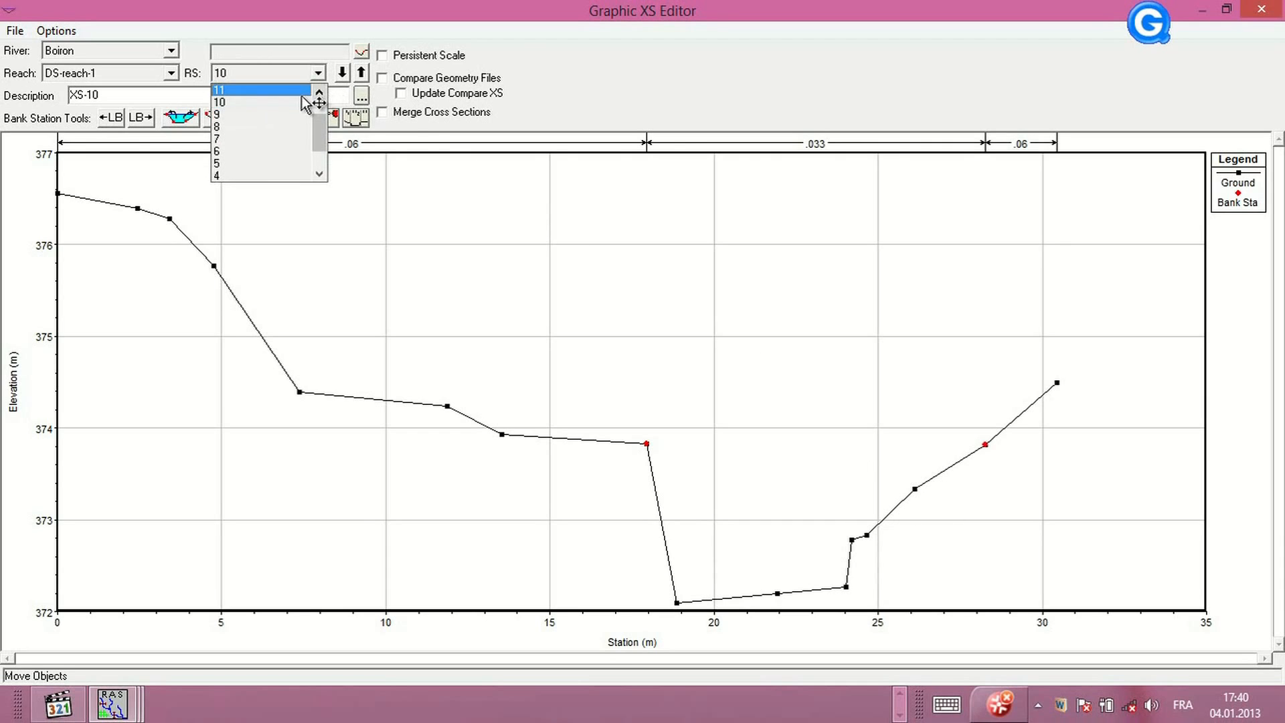
{"action": "left_click", "coordinate": [270, 92]}
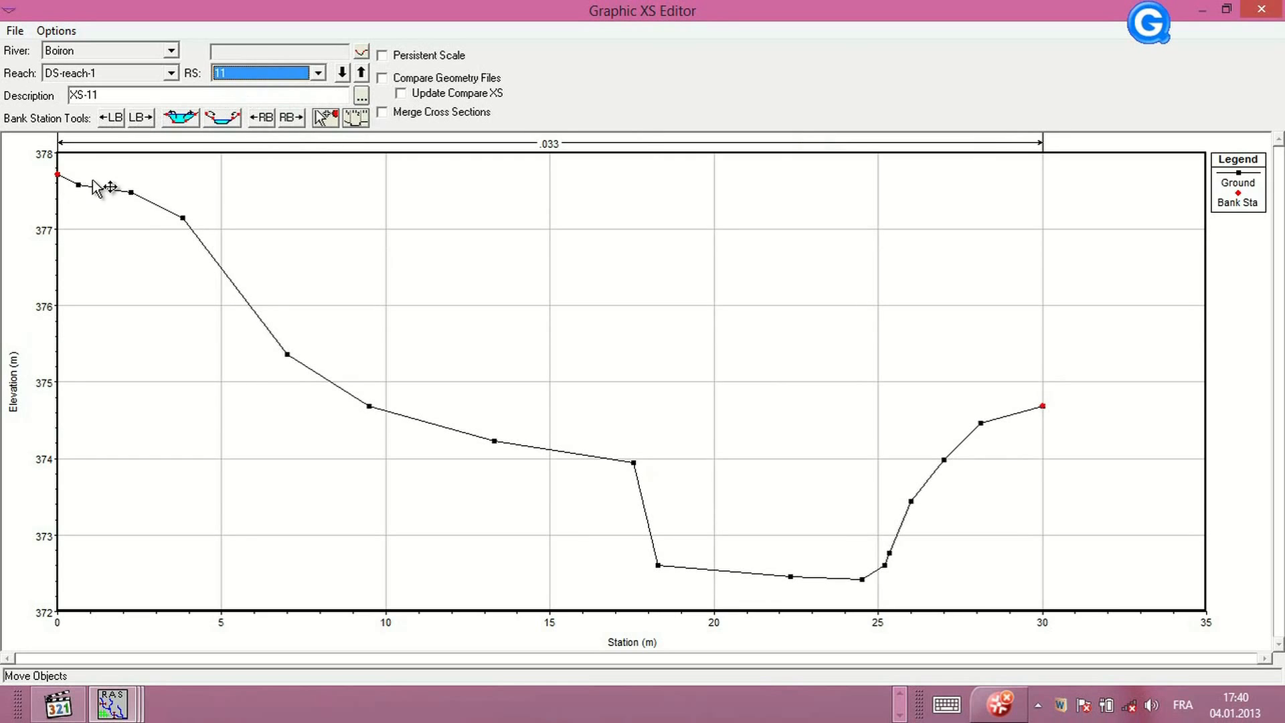
{"action": "left_click", "coordinate": [145, 123]}
{"action": "left_click", "coordinate": [145, 122]}
{"action": "left_click", "coordinate": [145, 123]}
{"action": "left_click", "coordinate": [145, 123]}
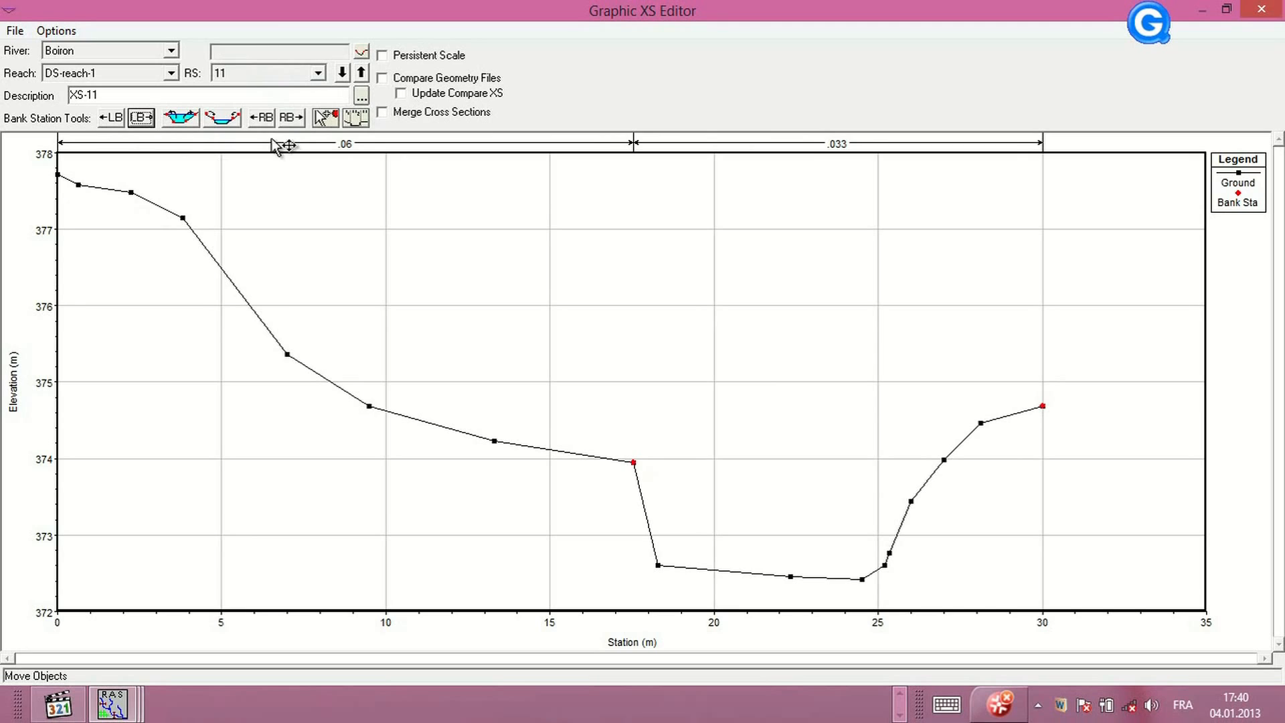
{"action": "left_click", "coordinate": [259, 120]}
{"action": "left_click", "coordinate": [259, 118]}
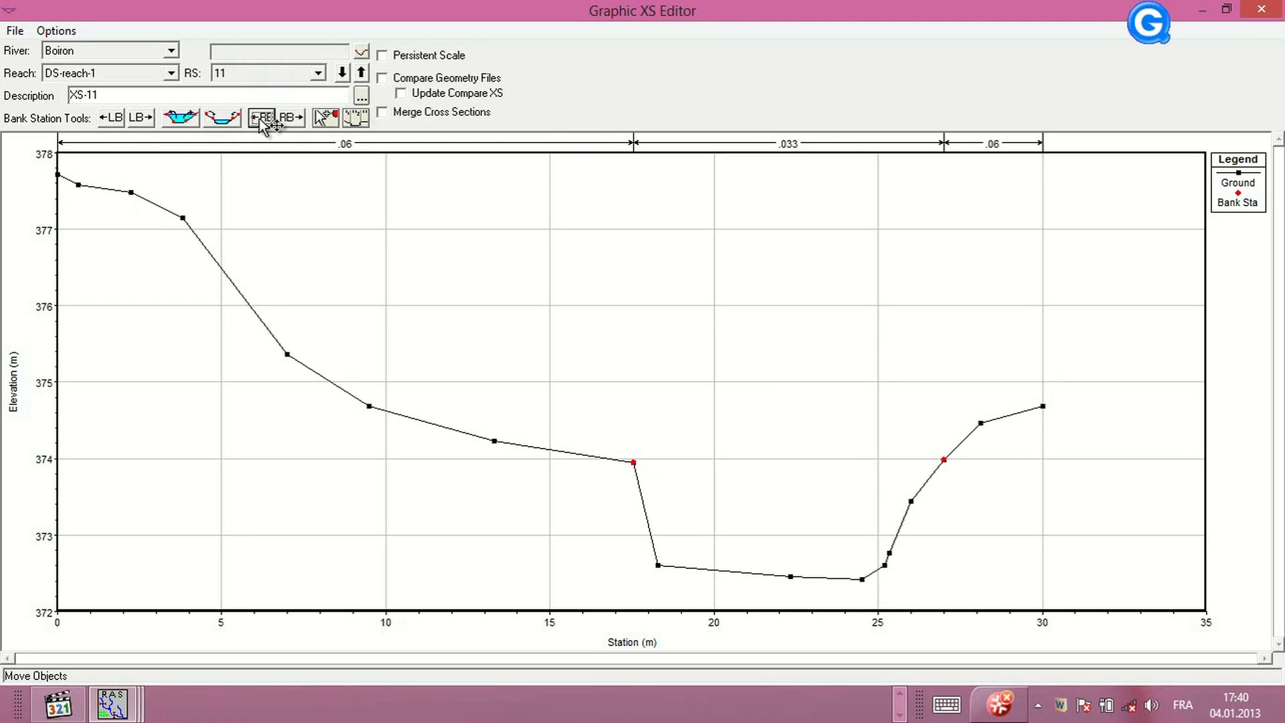
Switch to river station 12 and move its bank stations to about 18.6 m (left) and 27 m (right)
{"action": "left_click", "coordinate": [318, 73]}
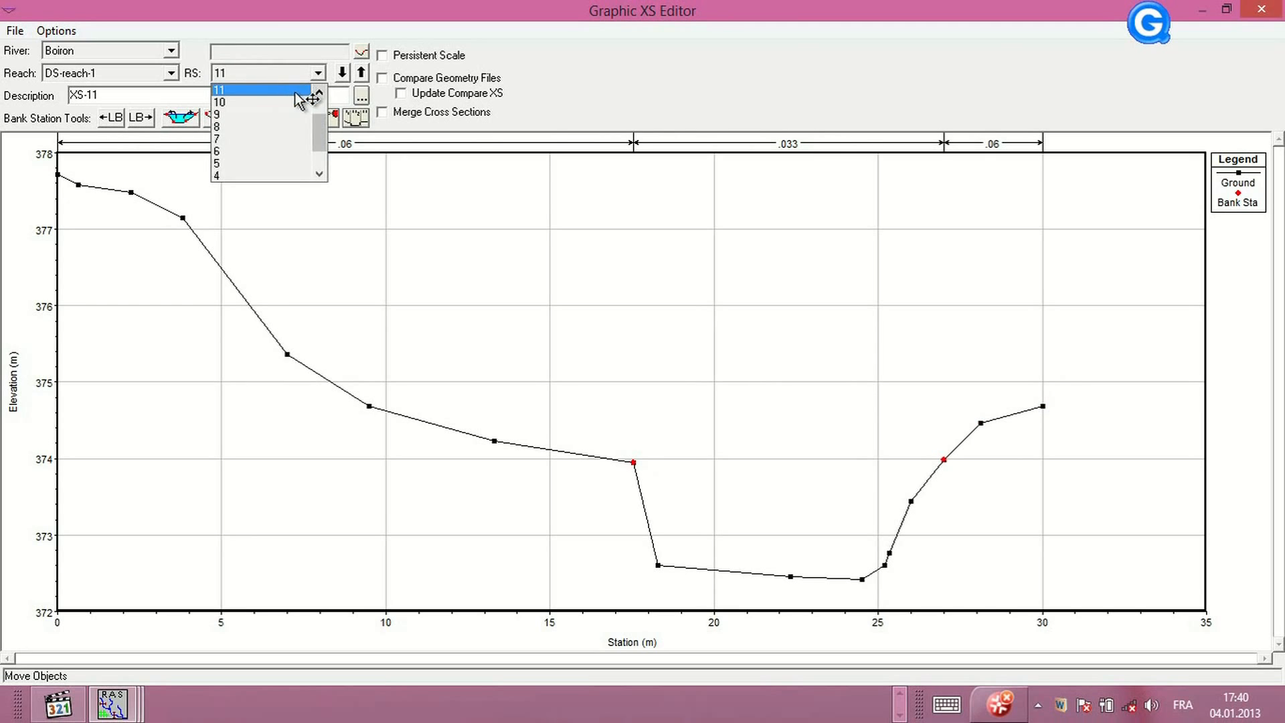
{"action": "left_click", "coordinate": [319, 94]}
{"action": "left_click", "coordinate": [294, 89]}
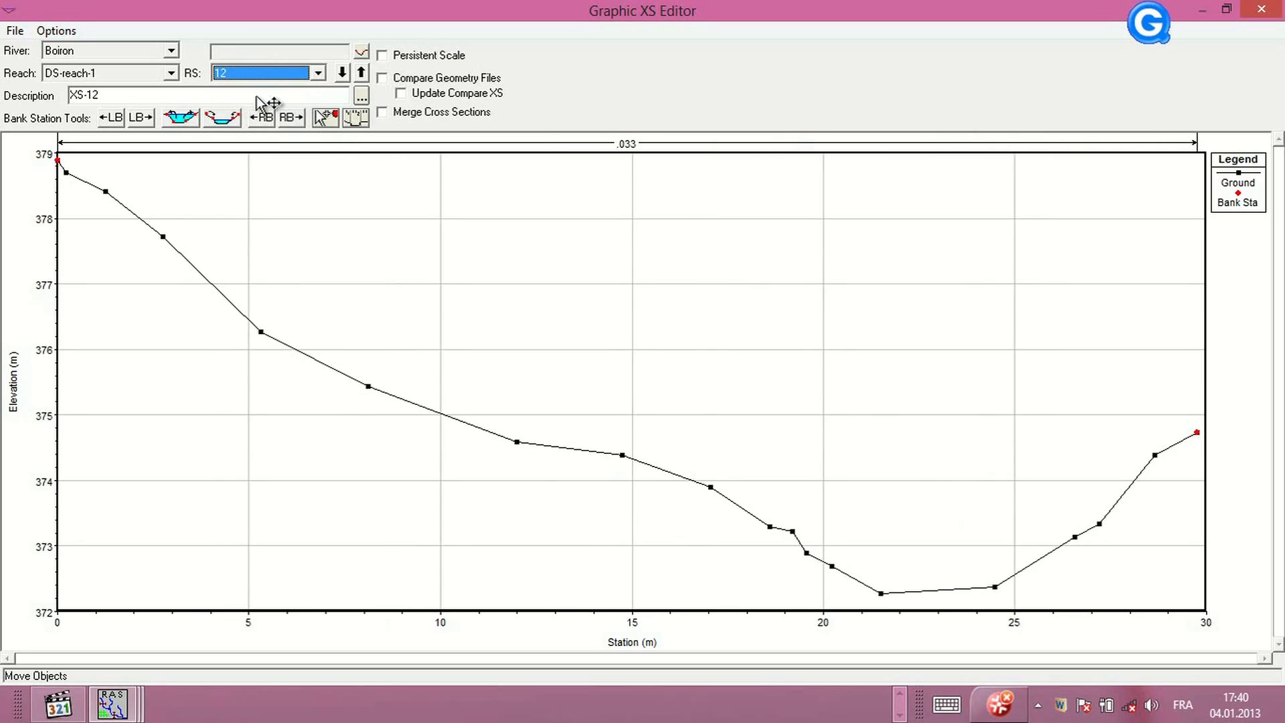
{"action": "left_click", "coordinate": [141, 118]}
{"action": "left_click", "coordinate": [142, 118]}
{"action": "left_click", "coordinate": [142, 118]}
{"action": "left_click", "coordinate": [143, 119]}
{"action": "left_click", "coordinate": [143, 119]}
{"action": "left_click", "coordinate": [142, 118]}
{"action": "left_click", "coordinate": [143, 119]}
{"action": "left_click", "coordinate": [143, 118]}
{"action": "left_click", "coordinate": [143, 119]}
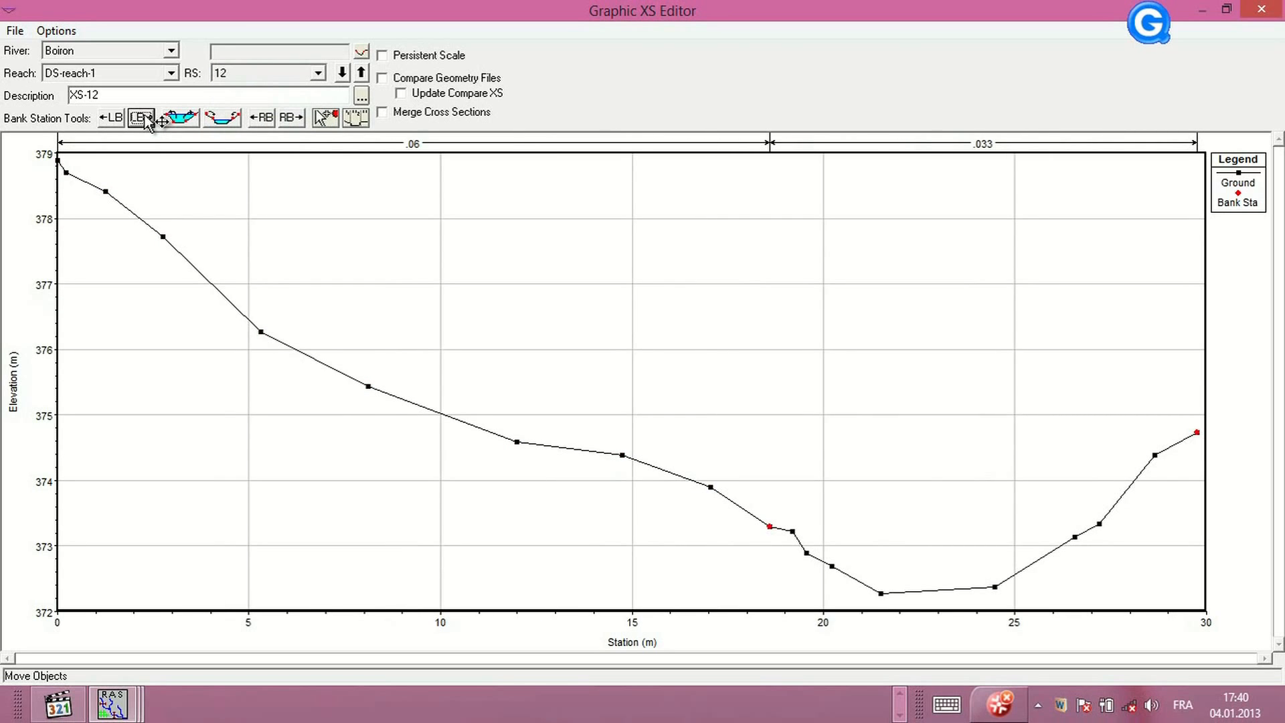
{"action": "left_click", "coordinate": [261, 120]}
{"action": "left_click", "coordinate": [262, 120]}
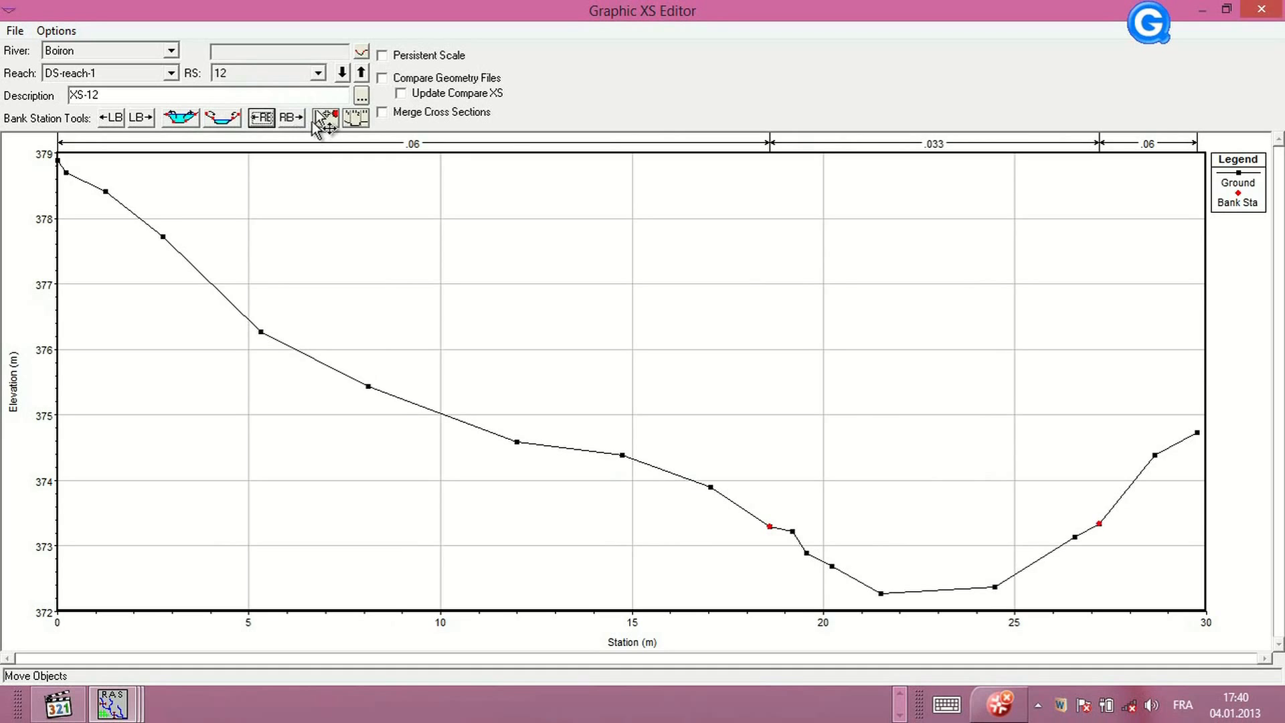
Switch to river station 13 and move its bank stations to about 17 m (left) and 24.6 m (right)
{"action": "left_click", "coordinate": [318, 73]}
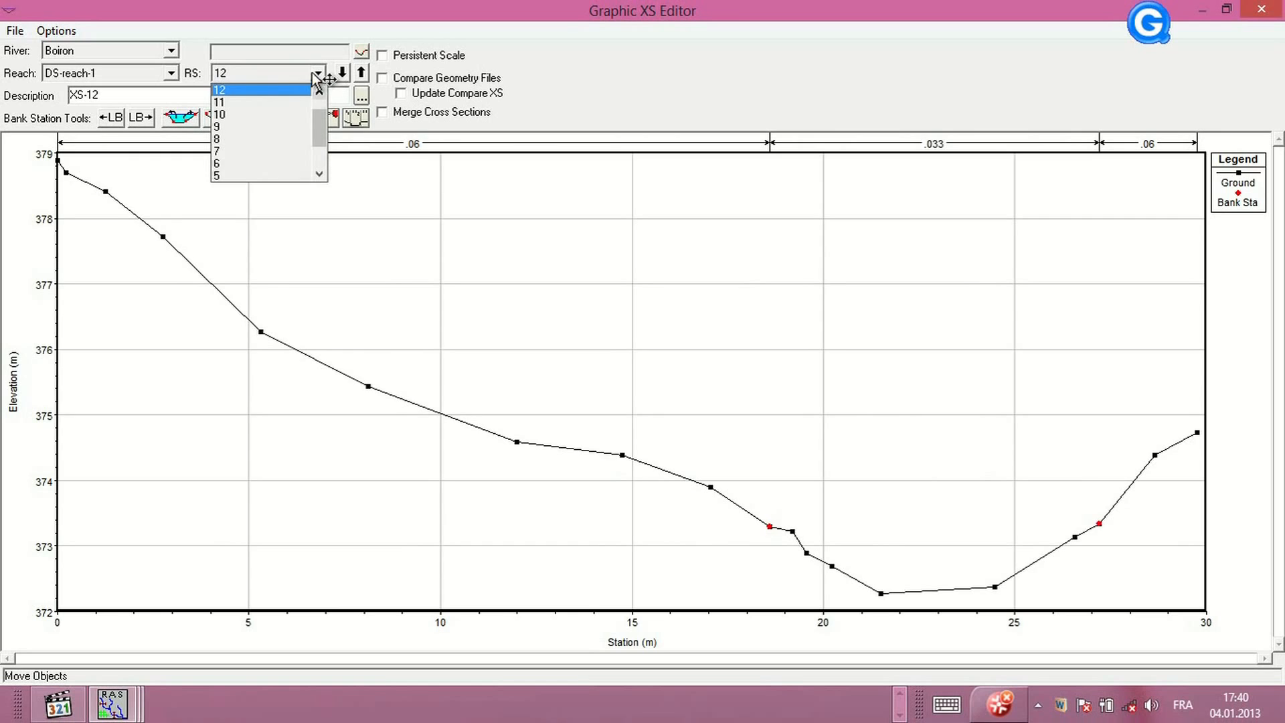
{"action": "left_click", "coordinate": [294, 91]}
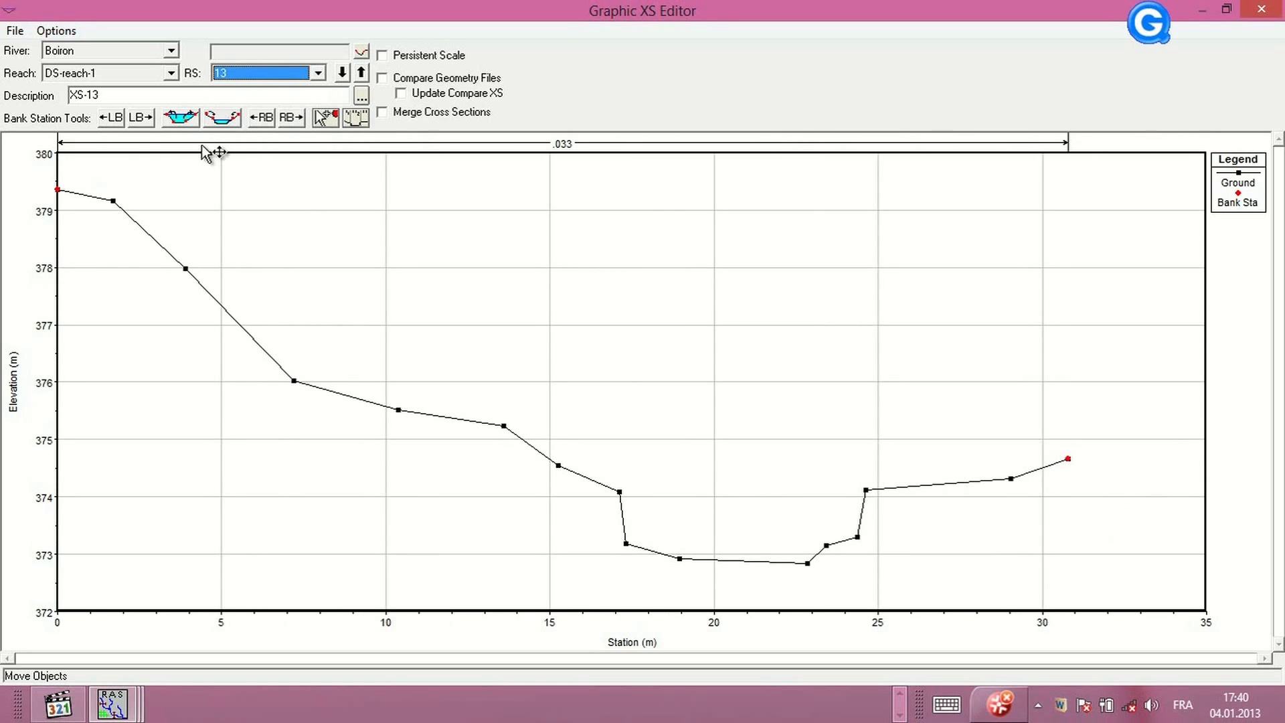
{"action": "left_click", "coordinate": [146, 119]}
{"action": "left_click", "coordinate": [146, 119]}
{"action": "left_click", "coordinate": [146, 118]}
{"action": "left_click", "coordinate": [146, 119]}
{"action": "left_click", "coordinate": [145, 119]}
{"action": "left_click", "coordinate": [146, 119]}
{"action": "left_click", "coordinate": [146, 118]}
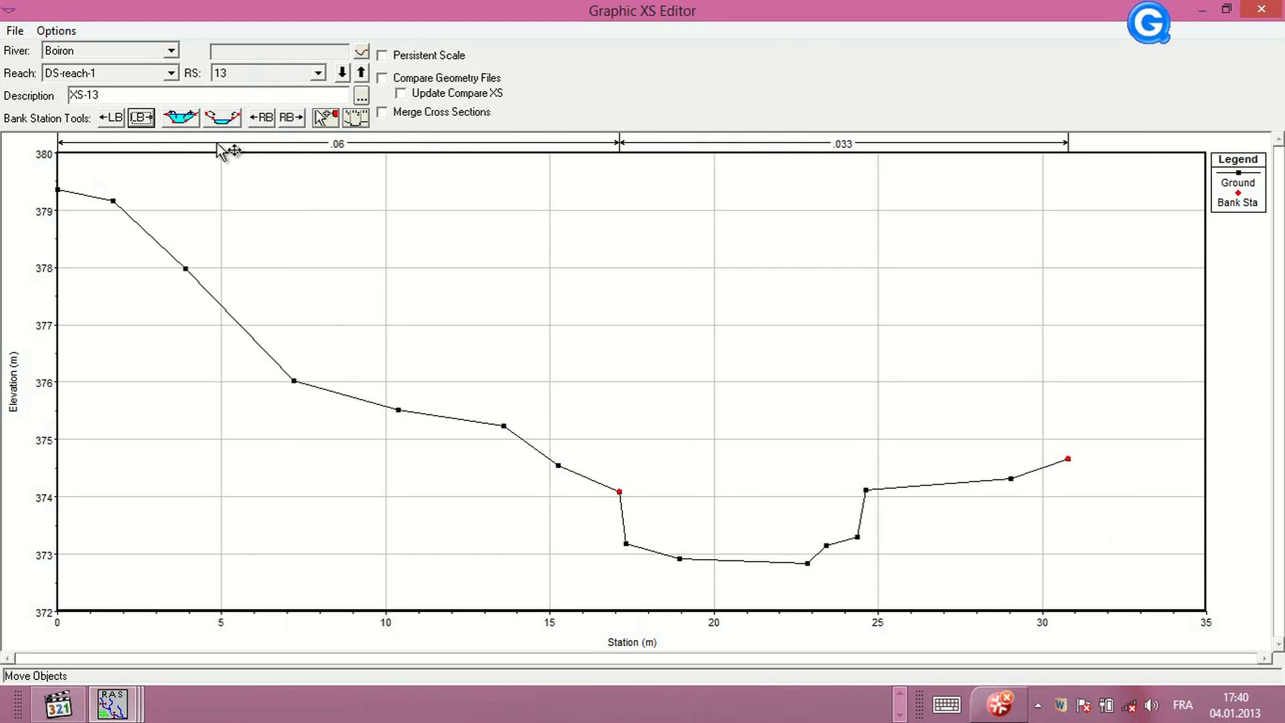
{"action": "left_click", "coordinate": [260, 120]}
{"action": "left_click", "coordinate": [260, 119]}
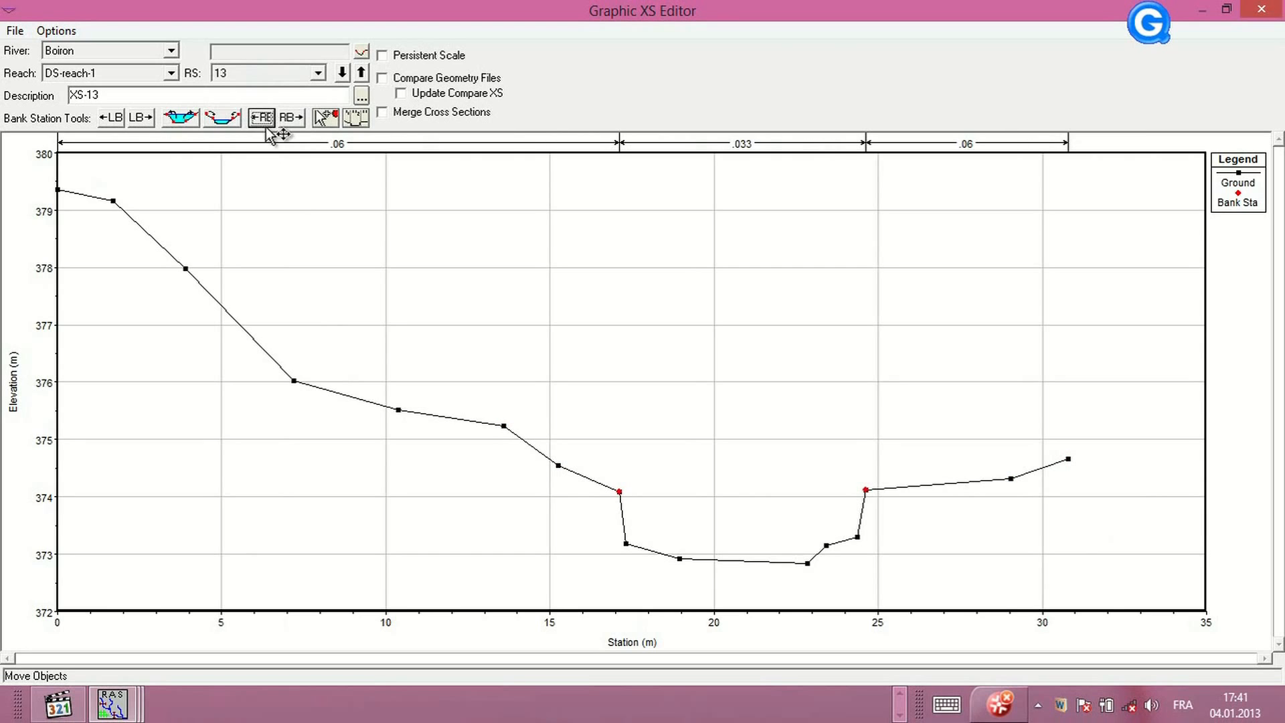
Switch to river station 14 and move its bank stations to about 14.3 m (left) and 25.7 m (right)
{"action": "left_click", "coordinate": [318, 74]}
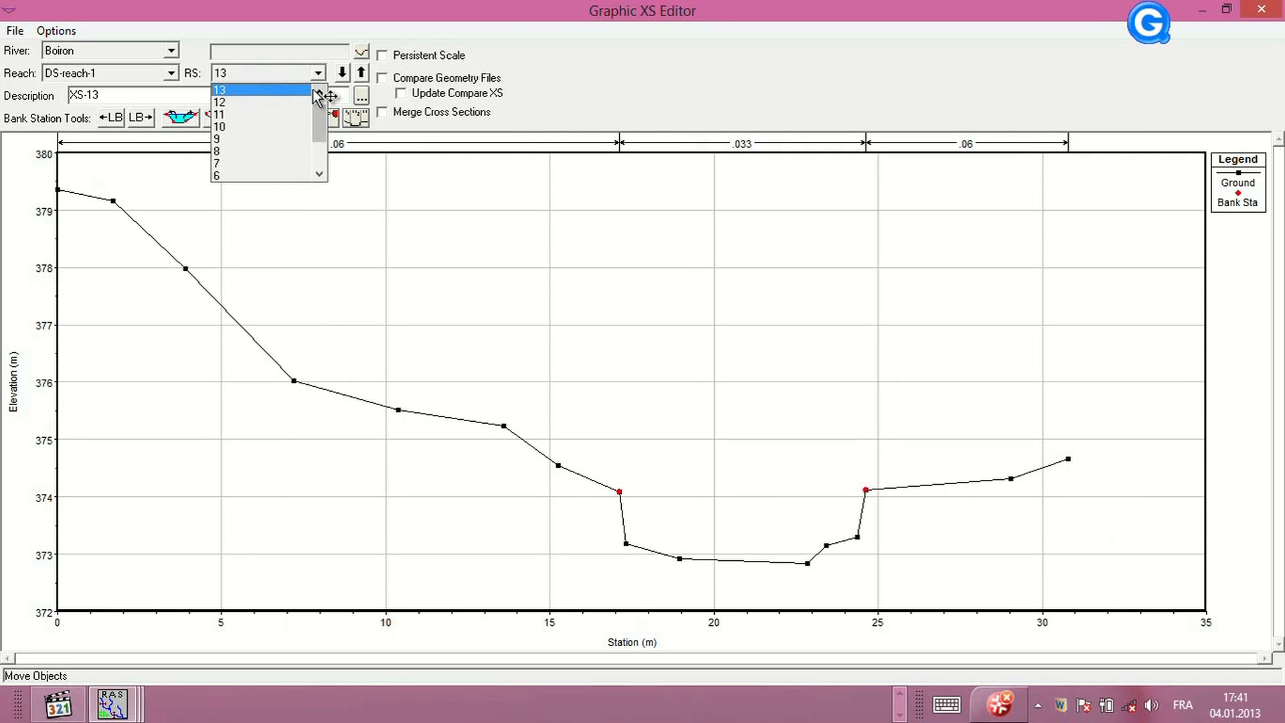
{"action": "left_click", "coordinate": [290, 91]}
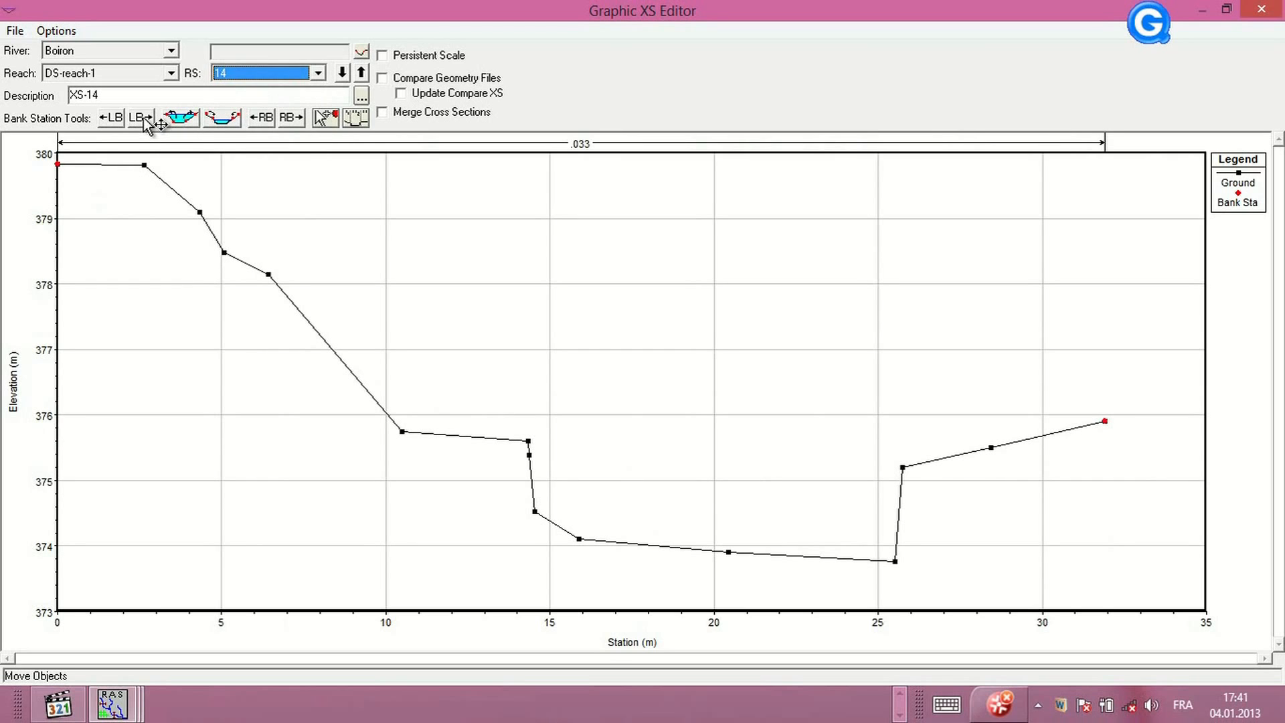
{"action": "left_click", "coordinate": [142, 119]}
{"action": "left_click", "coordinate": [141, 119]}
{"action": "left_click", "coordinate": [141, 118]}
{"action": "left_click", "coordinate": [141, 119]}
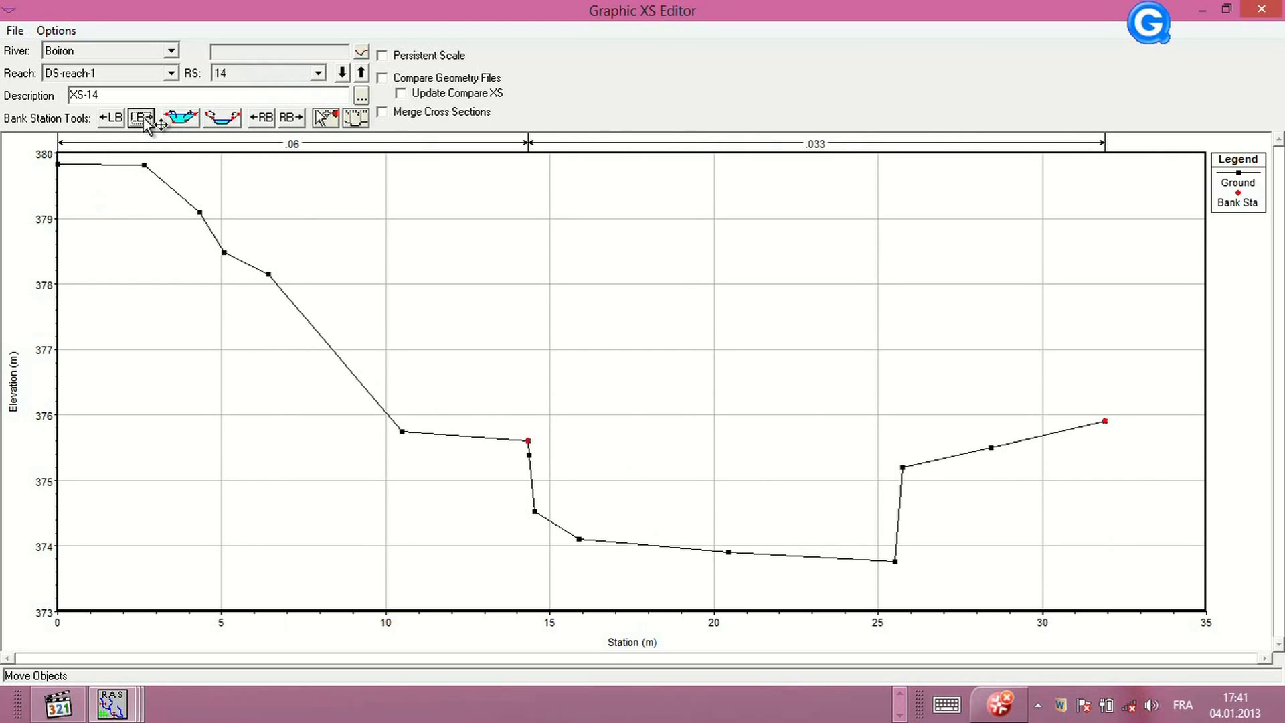
{"action": "left_click", "coordinate": [263, 120]}
{"action": "left_click", "coordinate": [263, 120]}
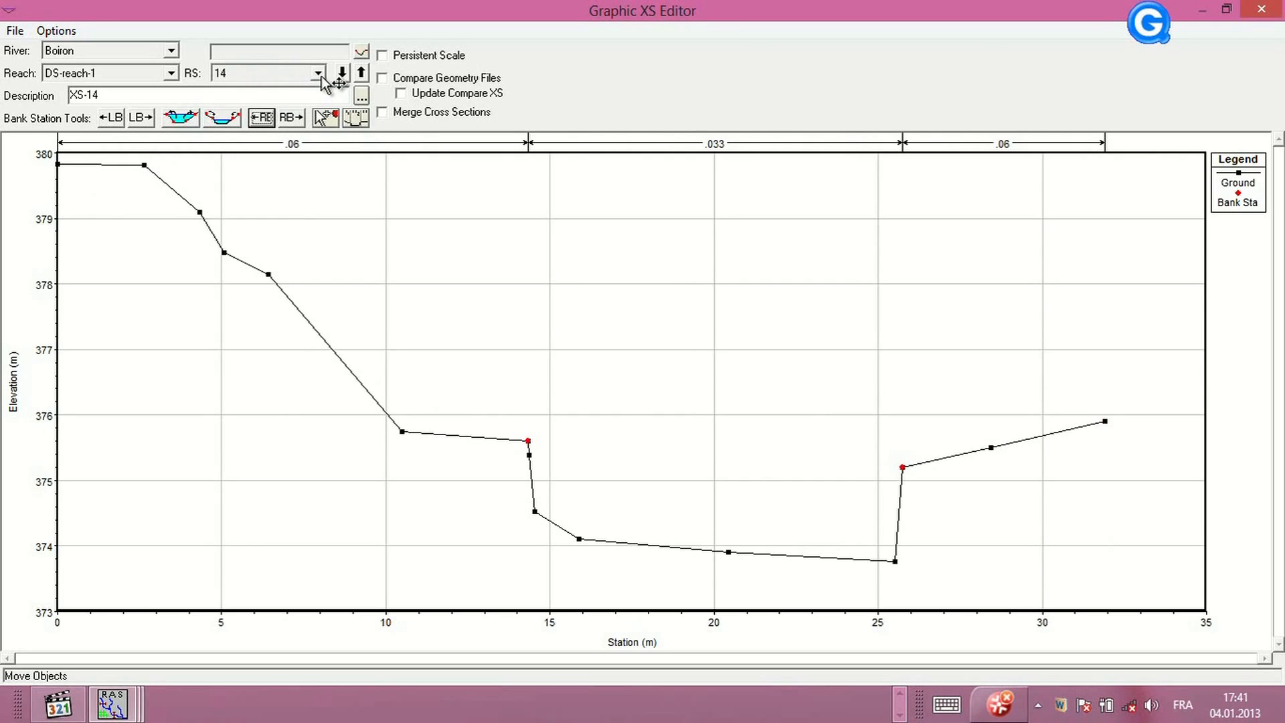
Close the graphic cross section editor and save the geometry data
{"action": "left_click", "coordinate": [1226, 9]}
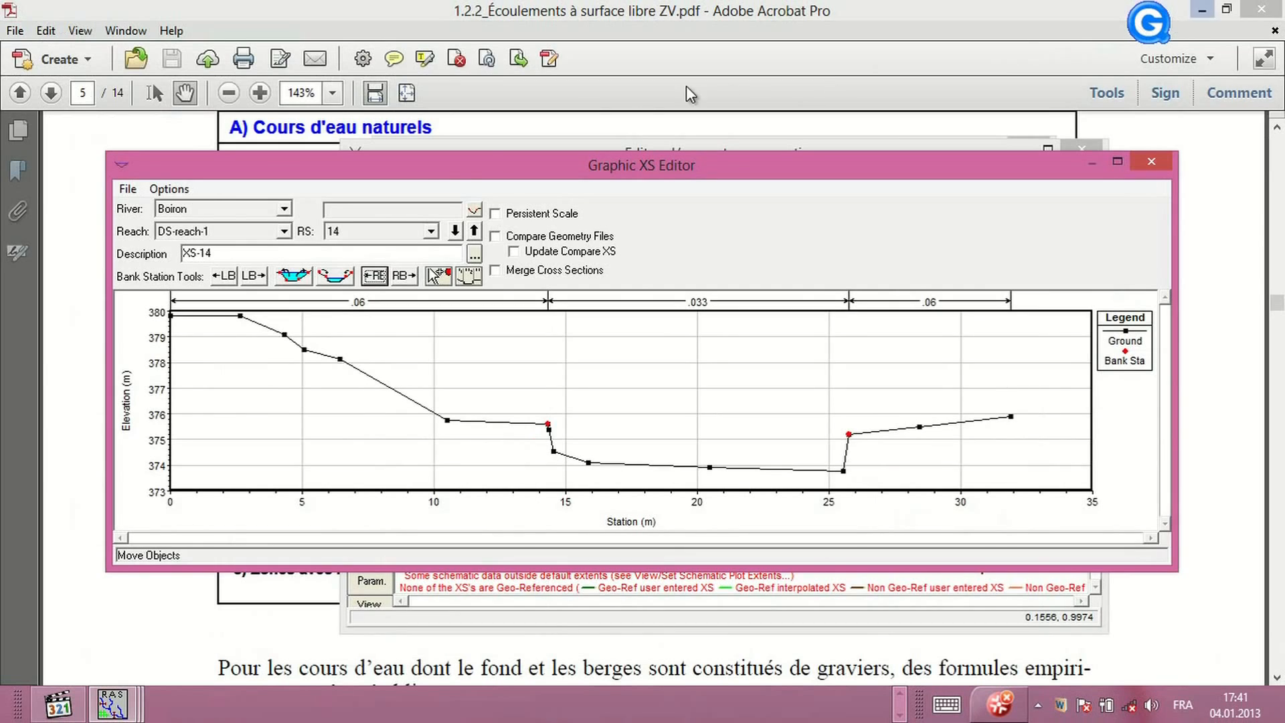
{"action": "left_click", "coordinate": [130, 187]}
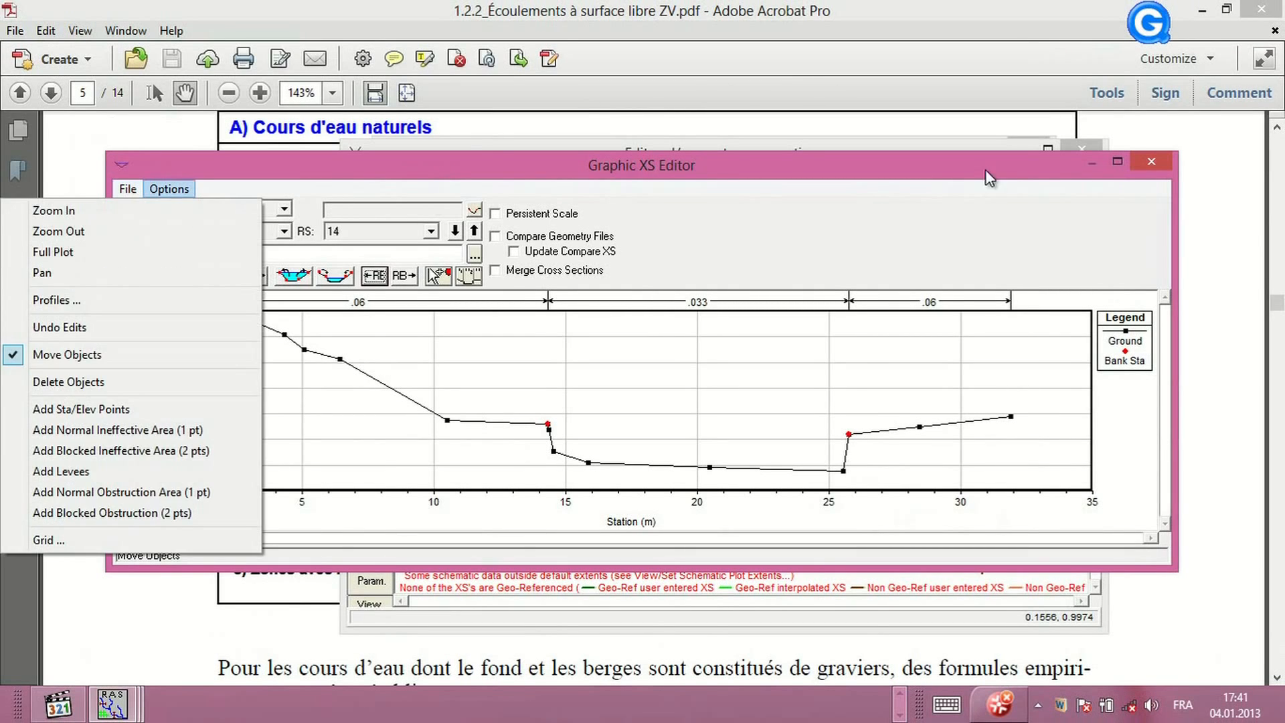
{"action": "left_click", "coordinate": [1166, 163]}
{"action": "left_click", "coordinate": [1166, 164]}
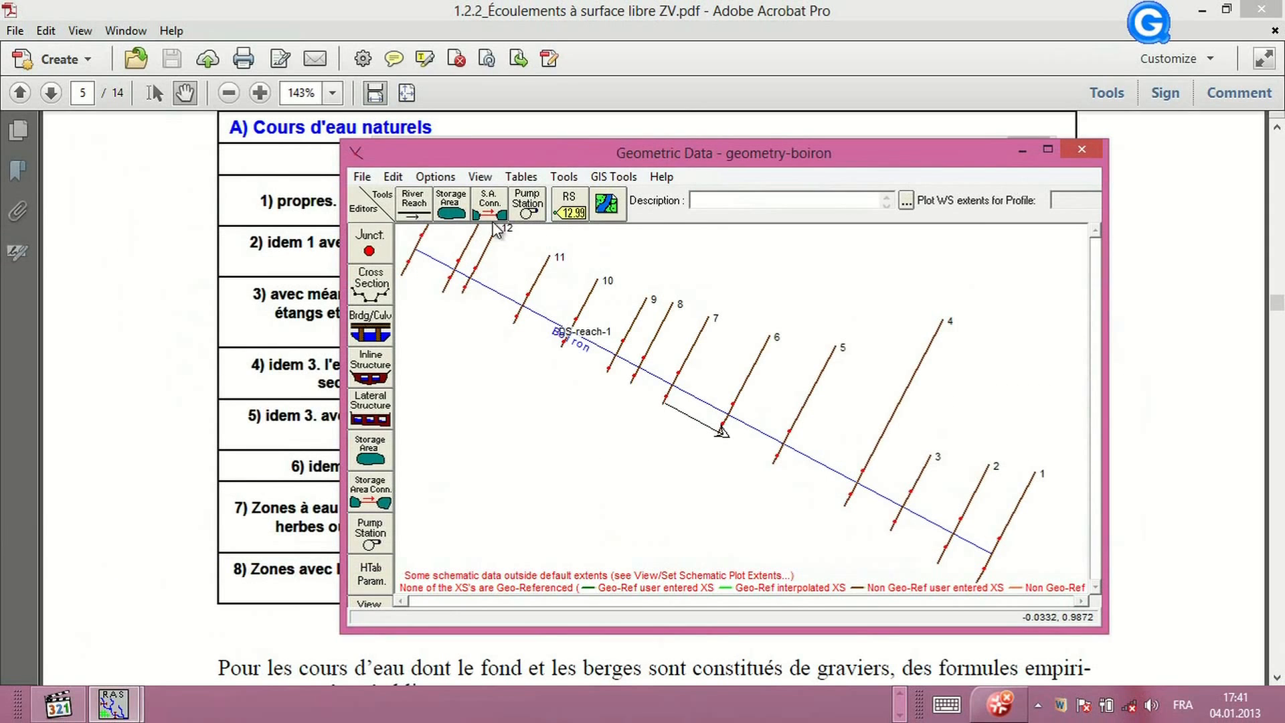
{"action": "left_click", "coordinate": [362, 176]}
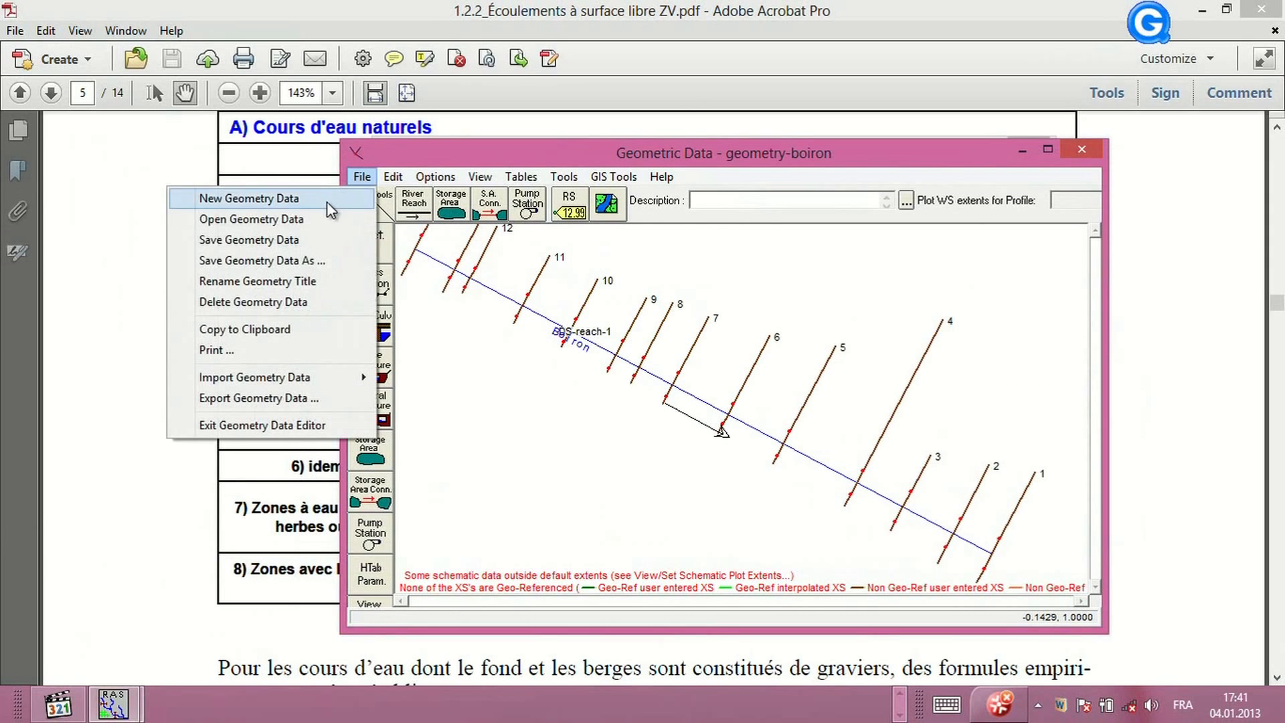
{"action": "left_click", "coordinate": [283, 245]}
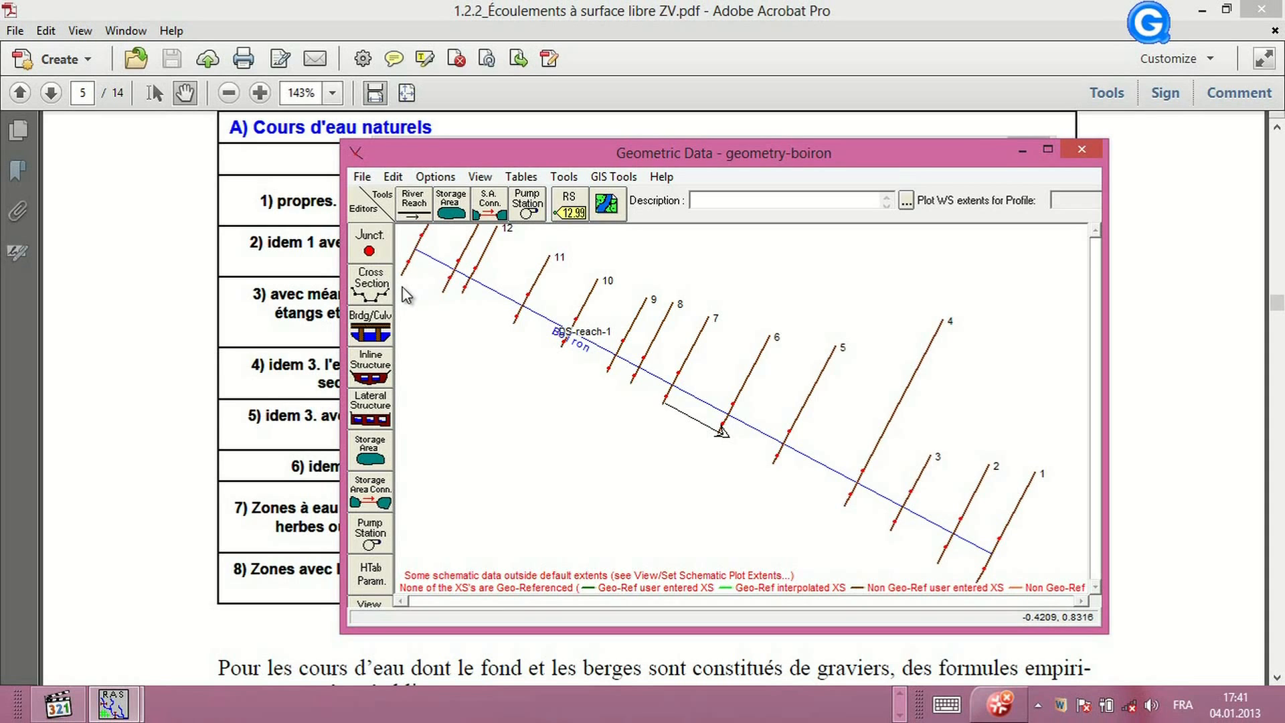
Open the cross section data editor, then close it together with the geometric data editor
{"action": "left_click", "coordinate": [371, 286]}
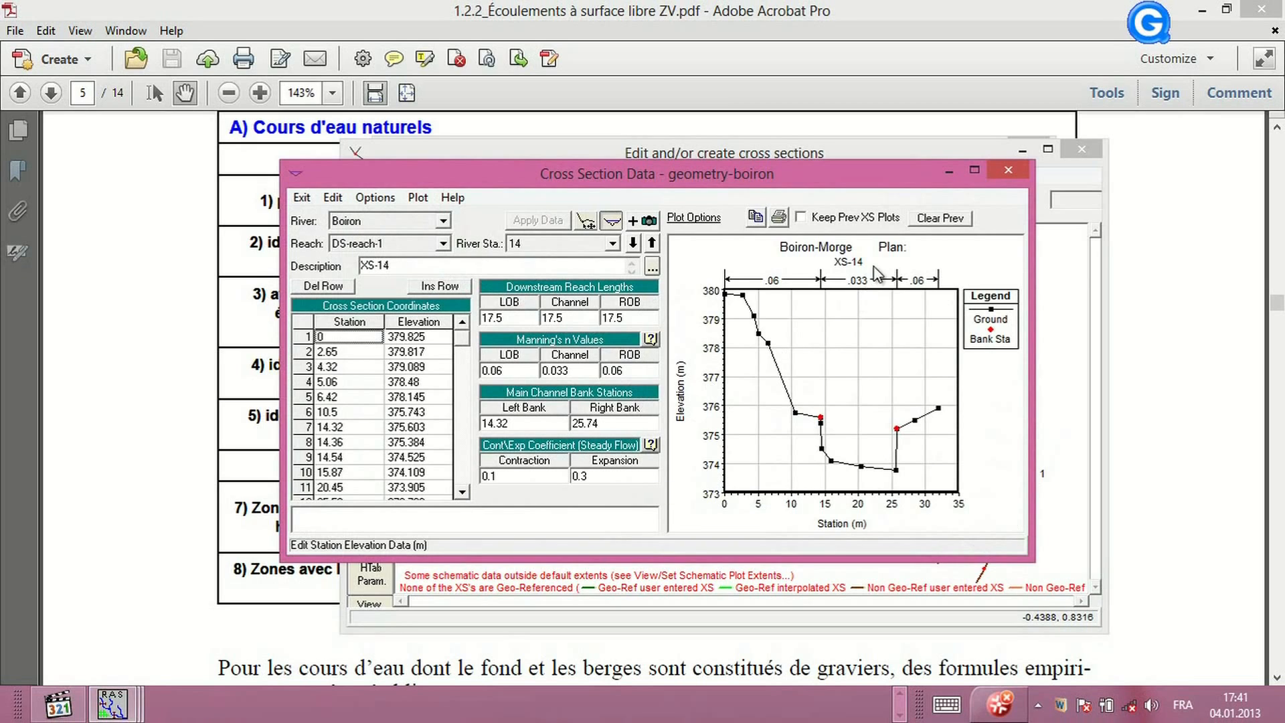
{"action": "left_click", "coordinate": [1010, 171]}
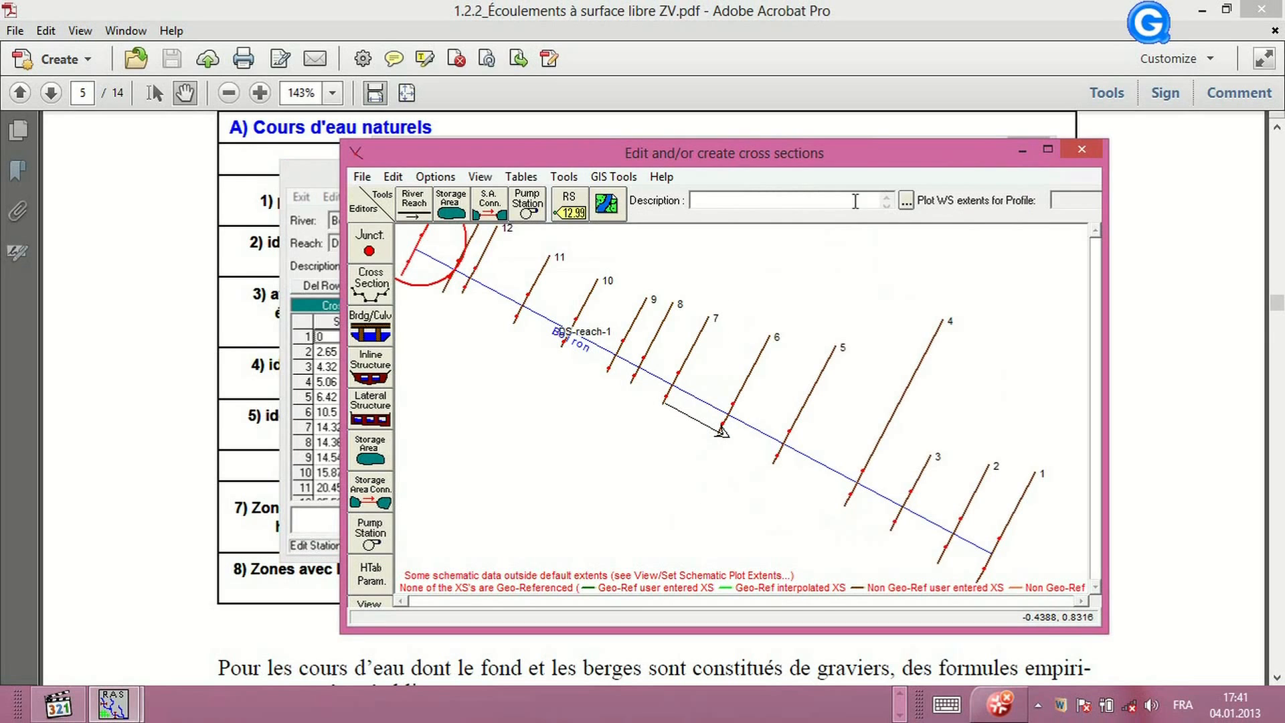
{"action": "left_click", "coordinate": [1083, 152]}
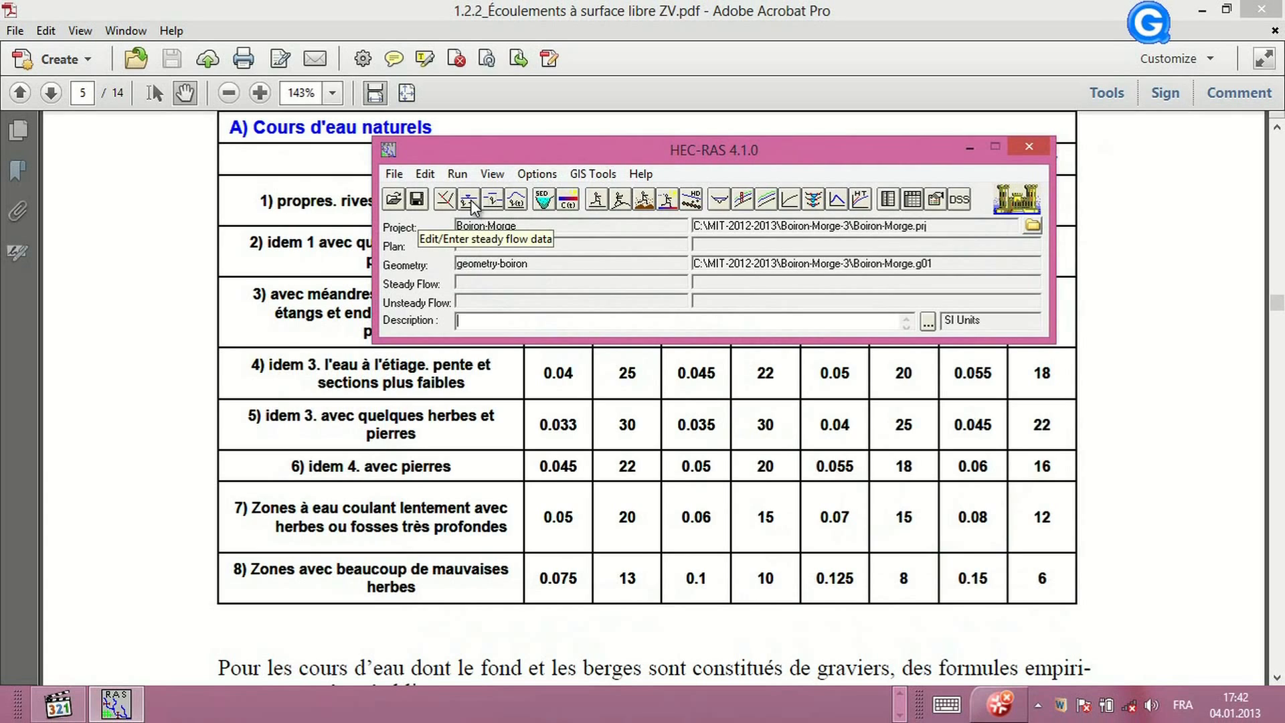
{"action": "left_click", "coordinate": [900, 697]}
{"action": "left_click", "coordinate": [773, 702]}
{"action": "left_click", "coordinate": [841, 619]}
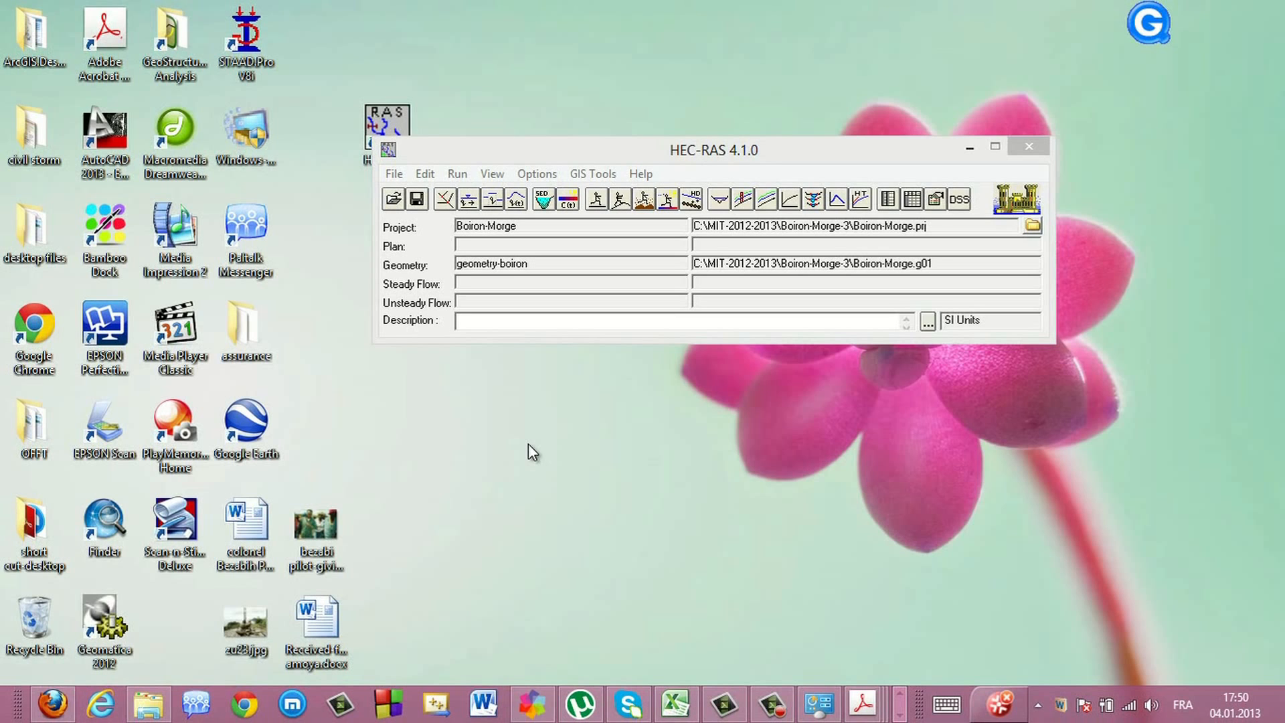
Open the steady flow data editor and set the number of profiles to 9
{"action": "left_click", "coordinate": [469, 200]}
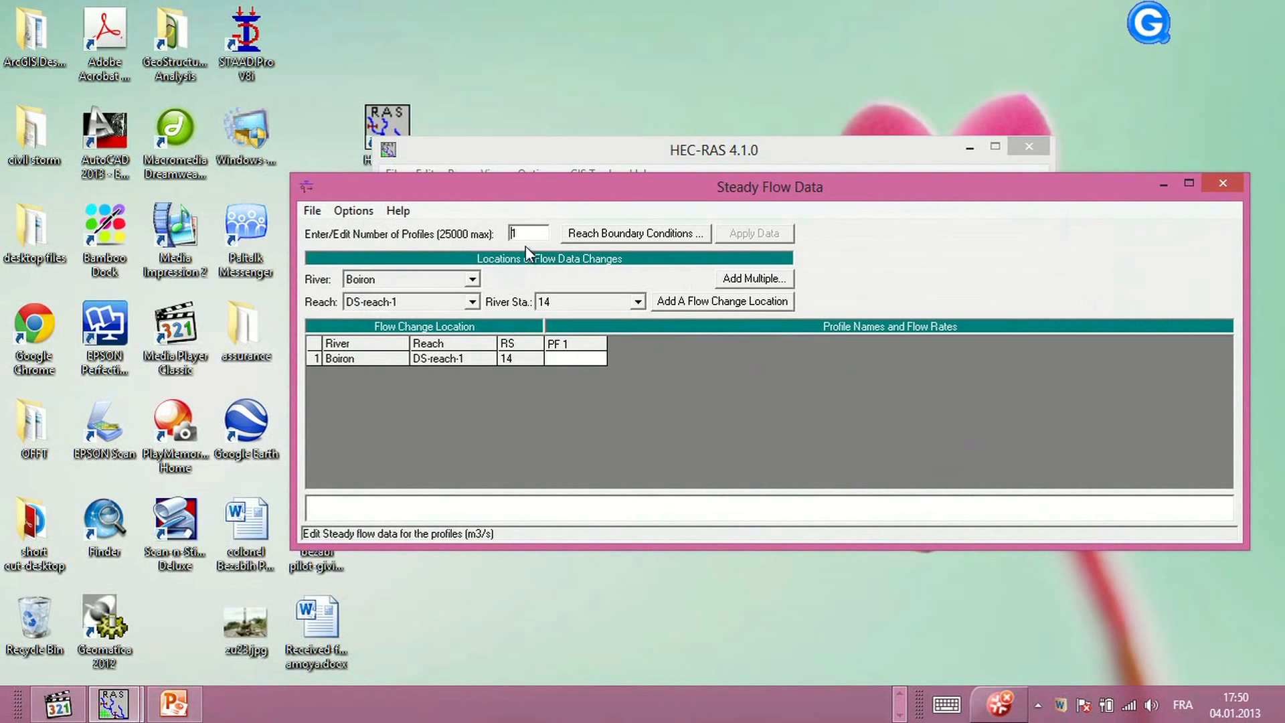
{"action": "double_click", "coordinate": [513, 230]}
{"action": "type", "text": "5"}
Open the reach boundary conditions and choose a known water surface for the downstream end of the reach
{"action": "left_click", "coordinate": [585, 235]}
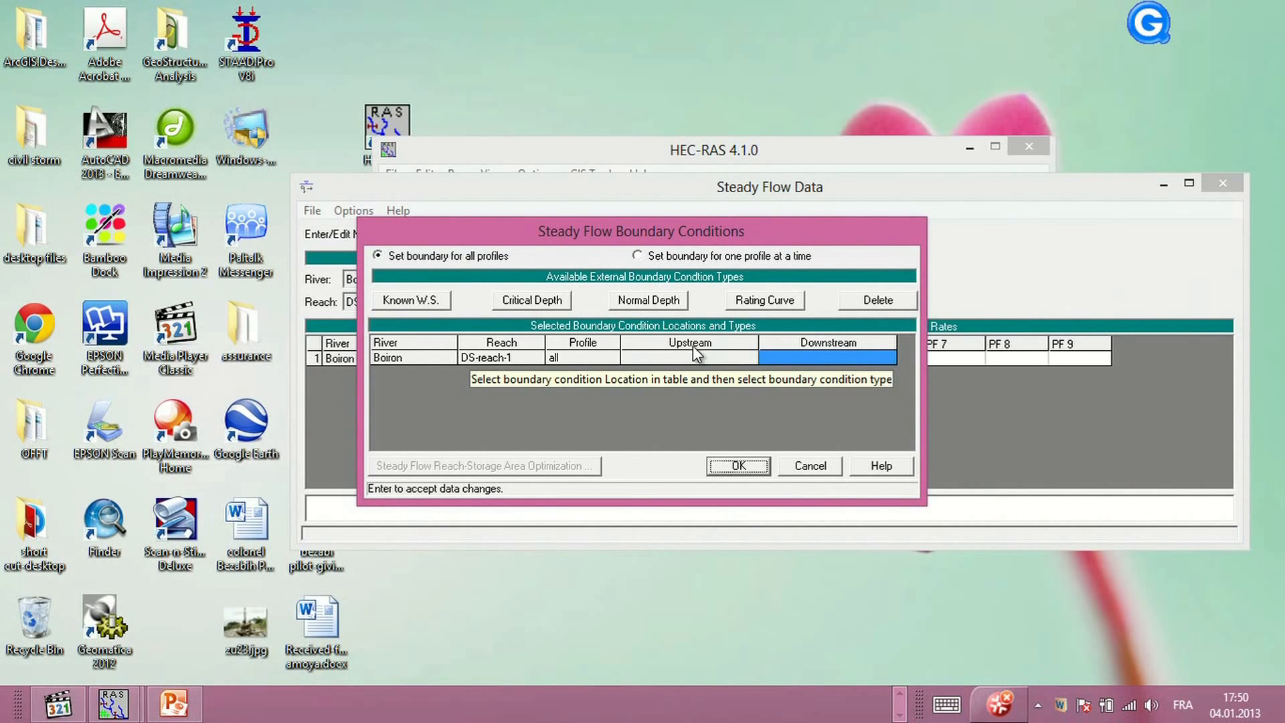
{"action": "left_click", "coordinate": [812, 361]}
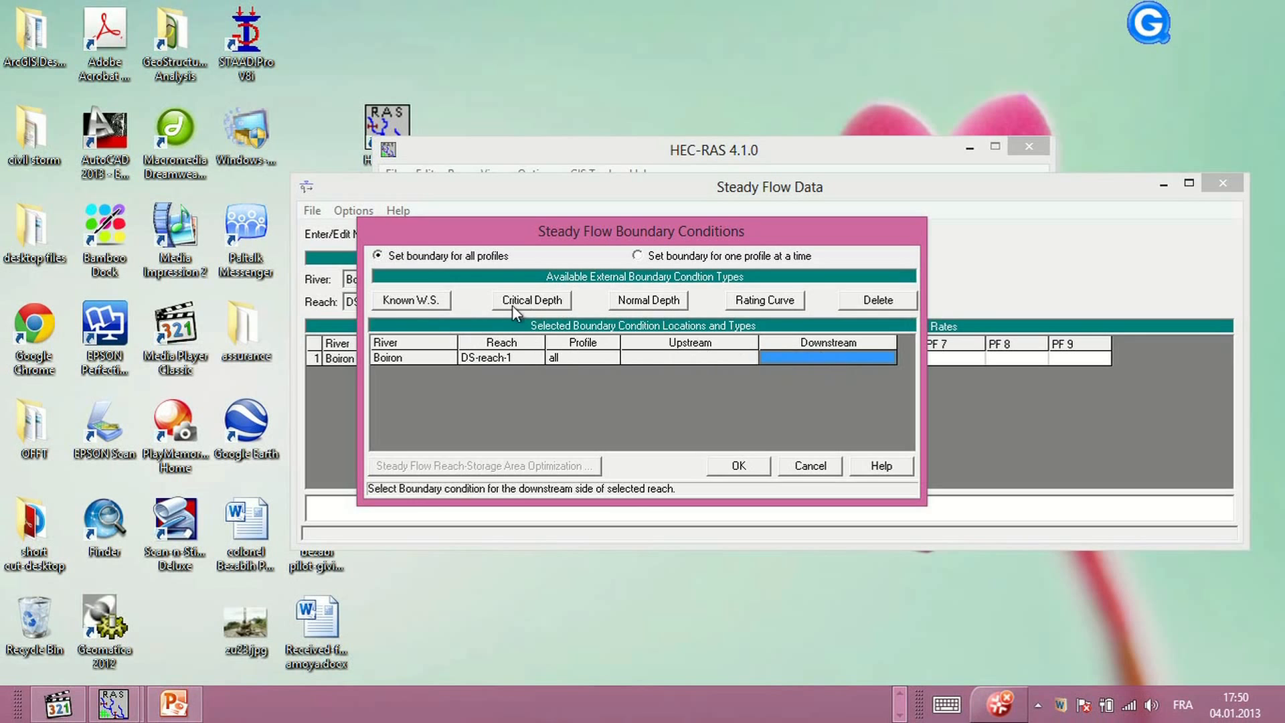
{"action": "left_click", "coordinate": [401, 301]}
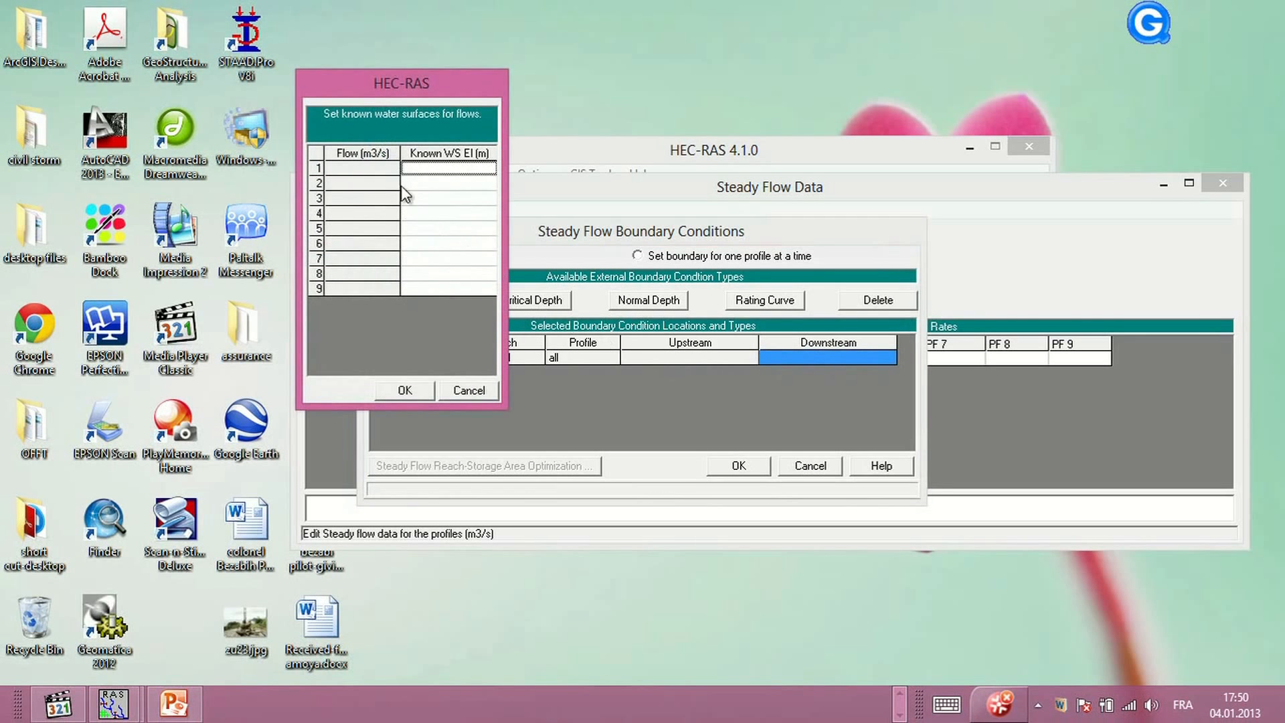
Enter a known water surface elevation of 372.30 m for all nine profiles and confirm
{"action": "left_click", "coordinate": [901, 694]}
{"action": "mouse_move", "coordinate": [862, 703]}
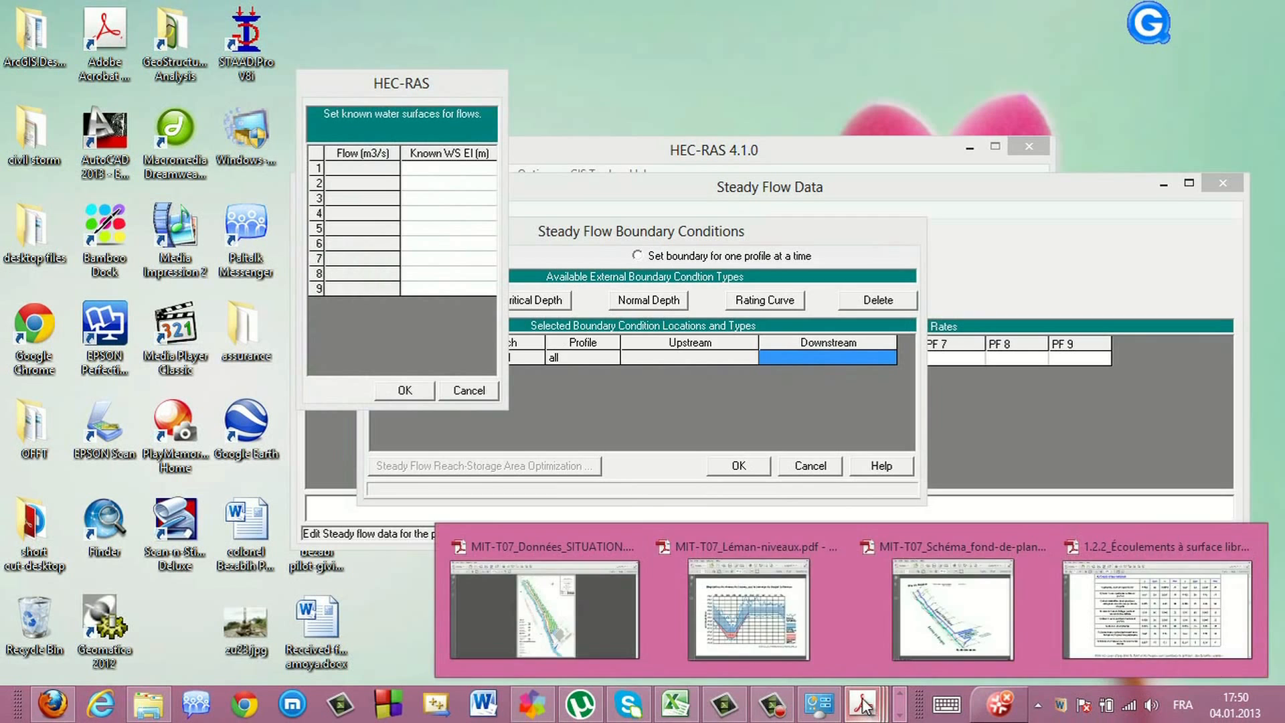
{"action": "left_click", "coordinate": [774, 632]}
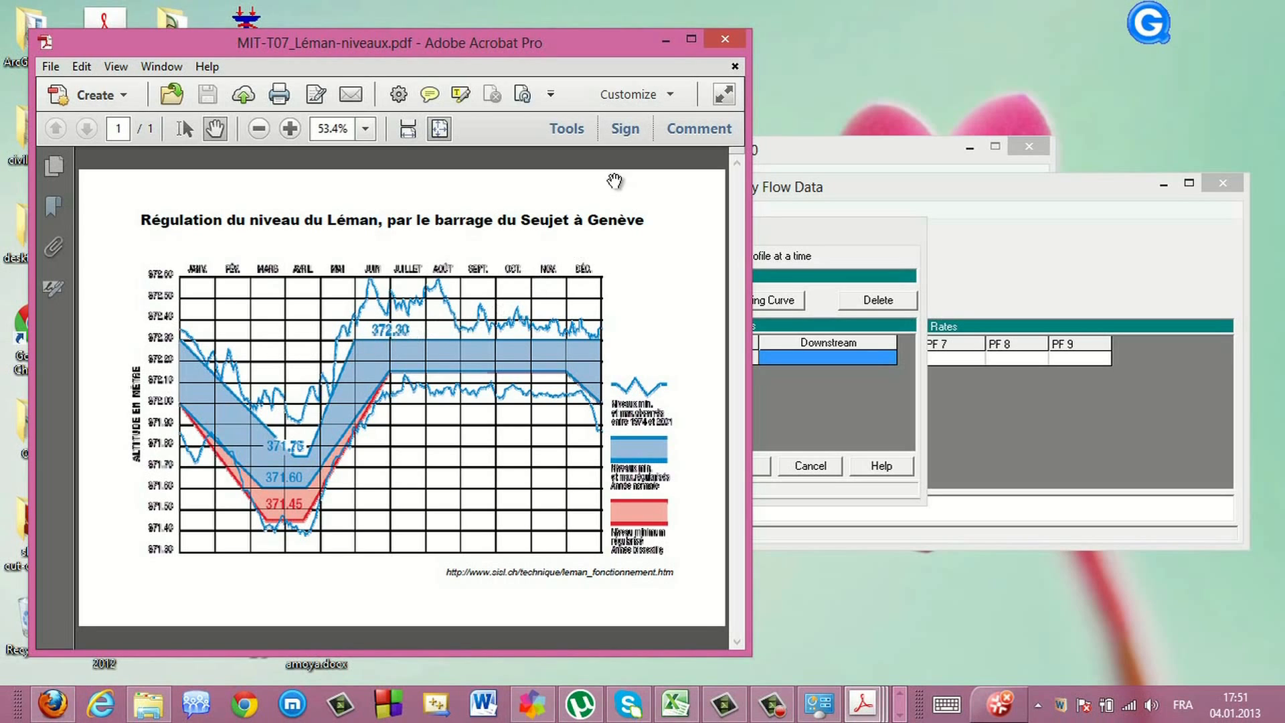
{"action": "left_click", "coordinate": [666, 43]}
{"action": "left_click", "coordinate": [807, 355]}
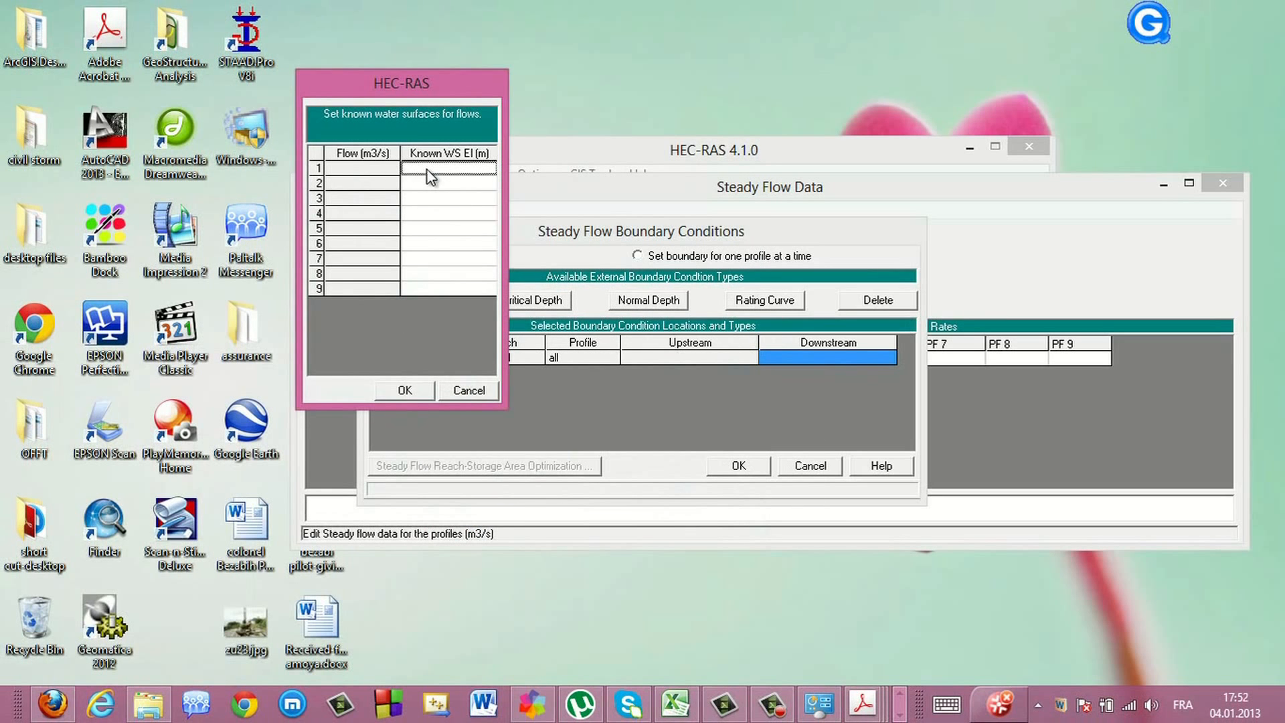
{"action": "type", "text": "372.30"}
{"action": "left_click", "coordinate": [423, 185]}
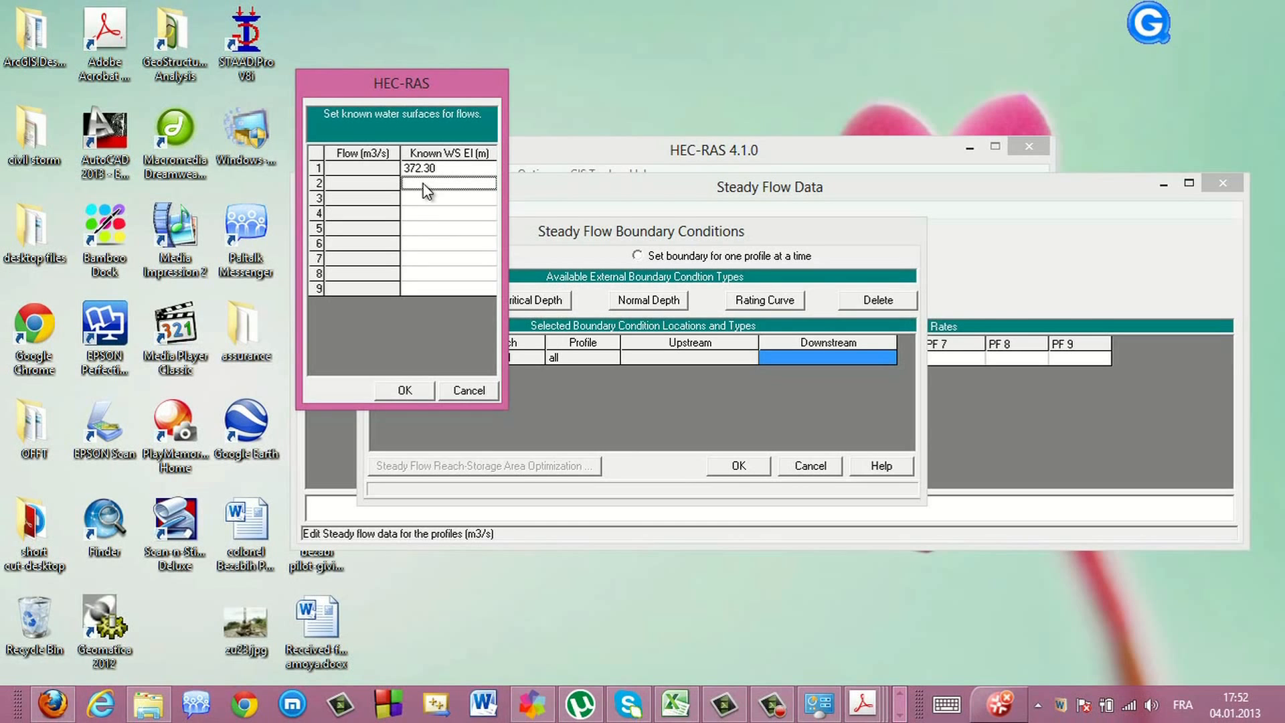
{"action": "type", "text": "372.30"}
{"action": "left_click", "coordinate": [422, 199]}
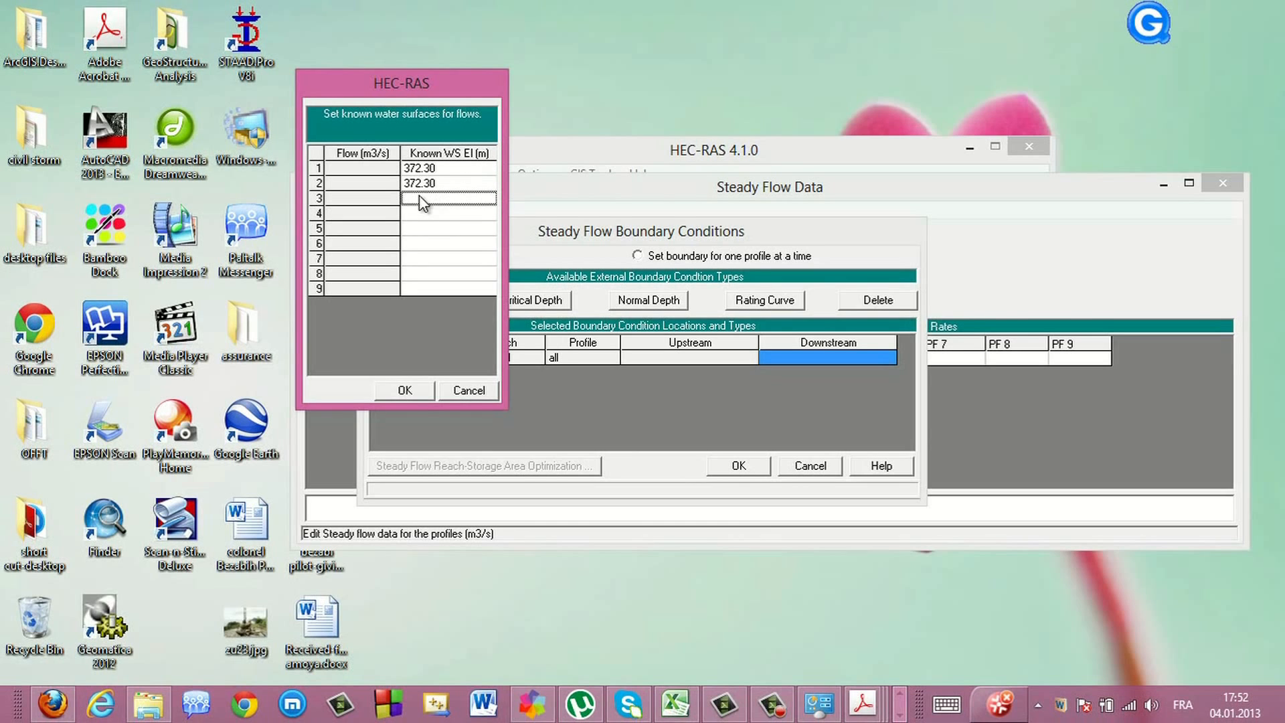
{"action": "type", "text": "372.30"}
{"action": "left_click", "coordinate": [418, 214]}
{"action": "type", "text": "372.30"}
{"action": "left_click", "coordinate": [413, 229]}
{"action": "type", "text": "372.30"}
{"action": "left_click", "coordinate": [419, 244]}
{"action": "type", "text": "372.30"}
{"action": "left_click", "coordinate": [422, 260]}
{"action": "type", "text": "372.30"}
{"action": "left_click", "coordinate": [420, 274]}
{"action": "type", "text": "372.30"}
{"action": "left_click", "coordinate": [412, 291]}
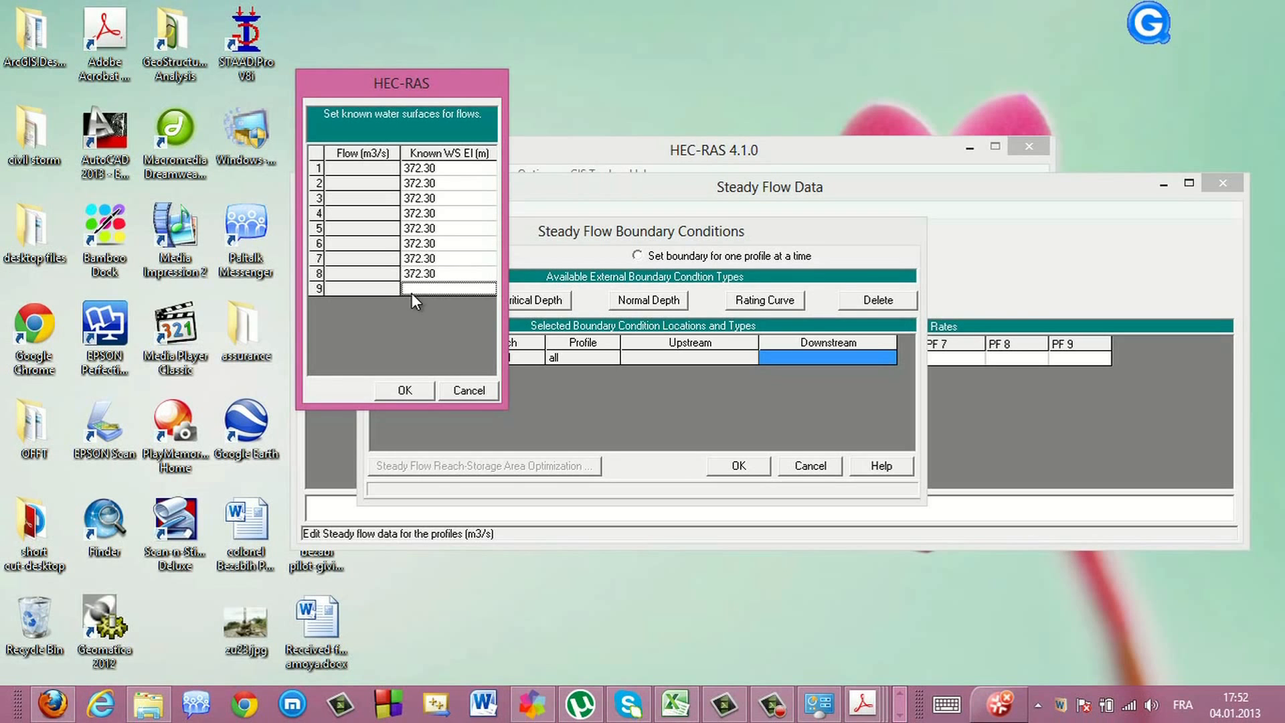
{"action": "left_click", "coordinate": [410, 392]}
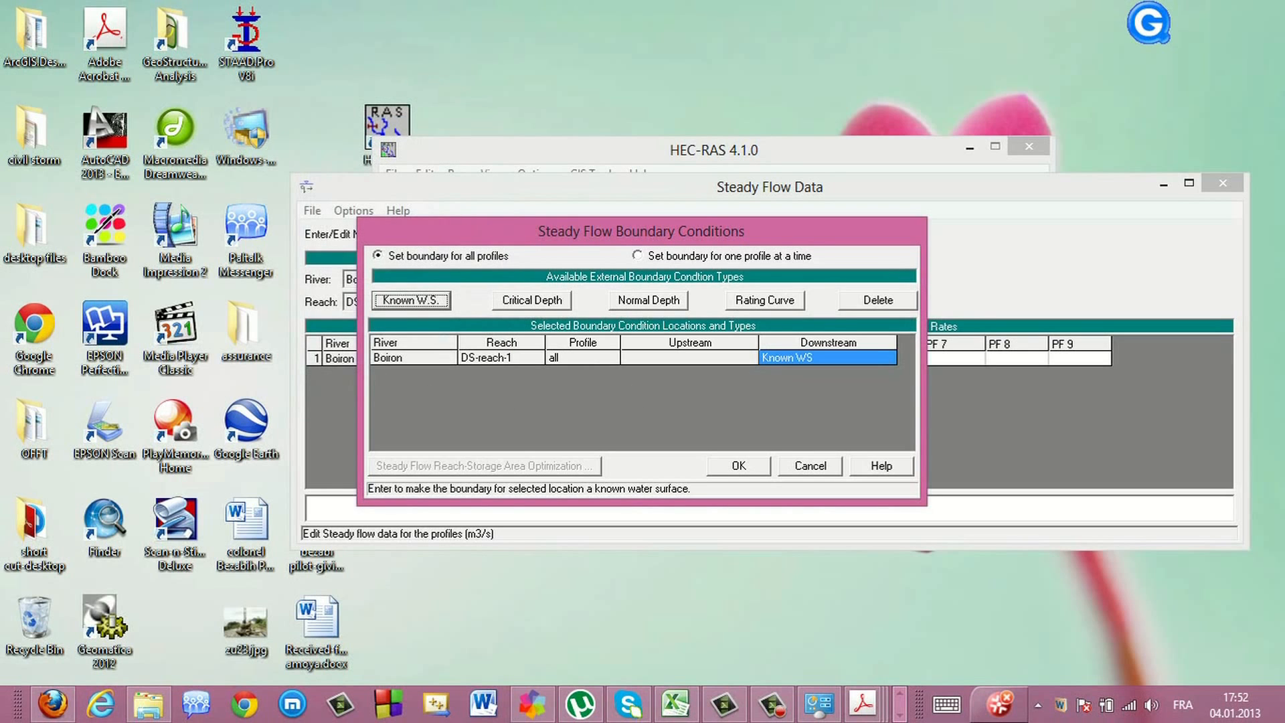
Set the upstream boundary condition of the reach to critical depth
{"action": "left_click", "coordinate": [899, 715]}
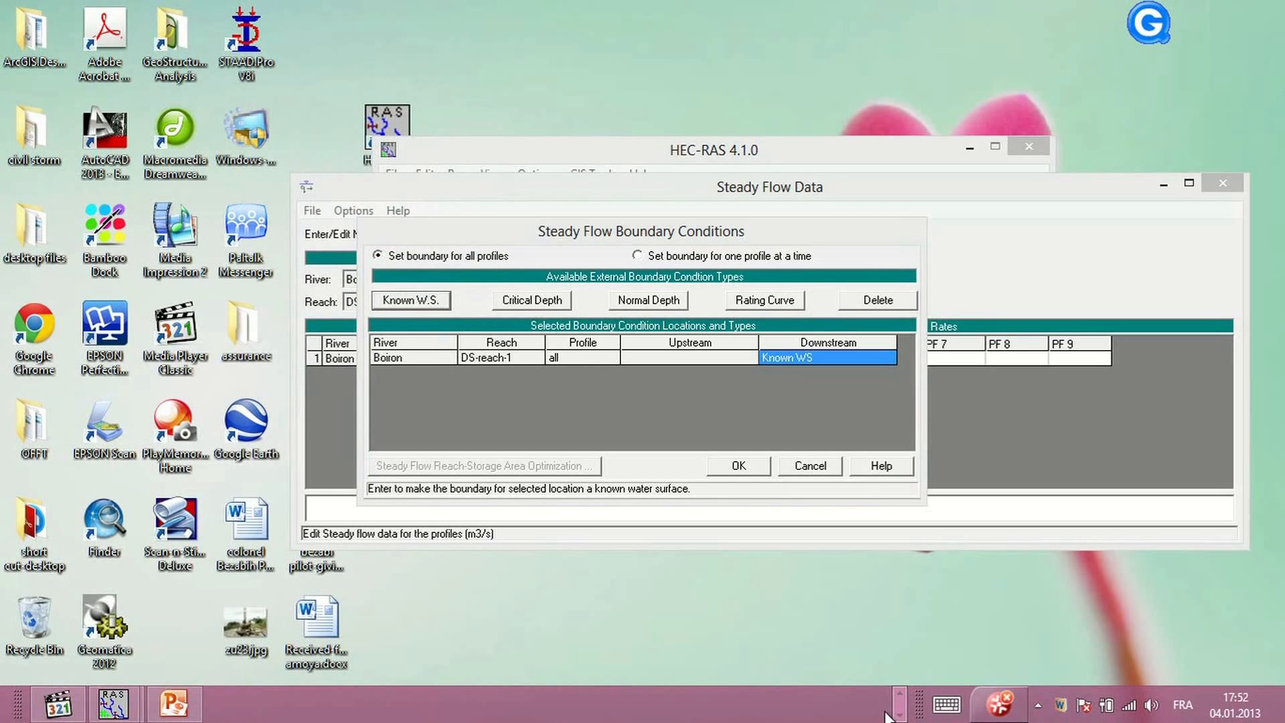
{"action": "left_click", "coordinate": [899, 694]}
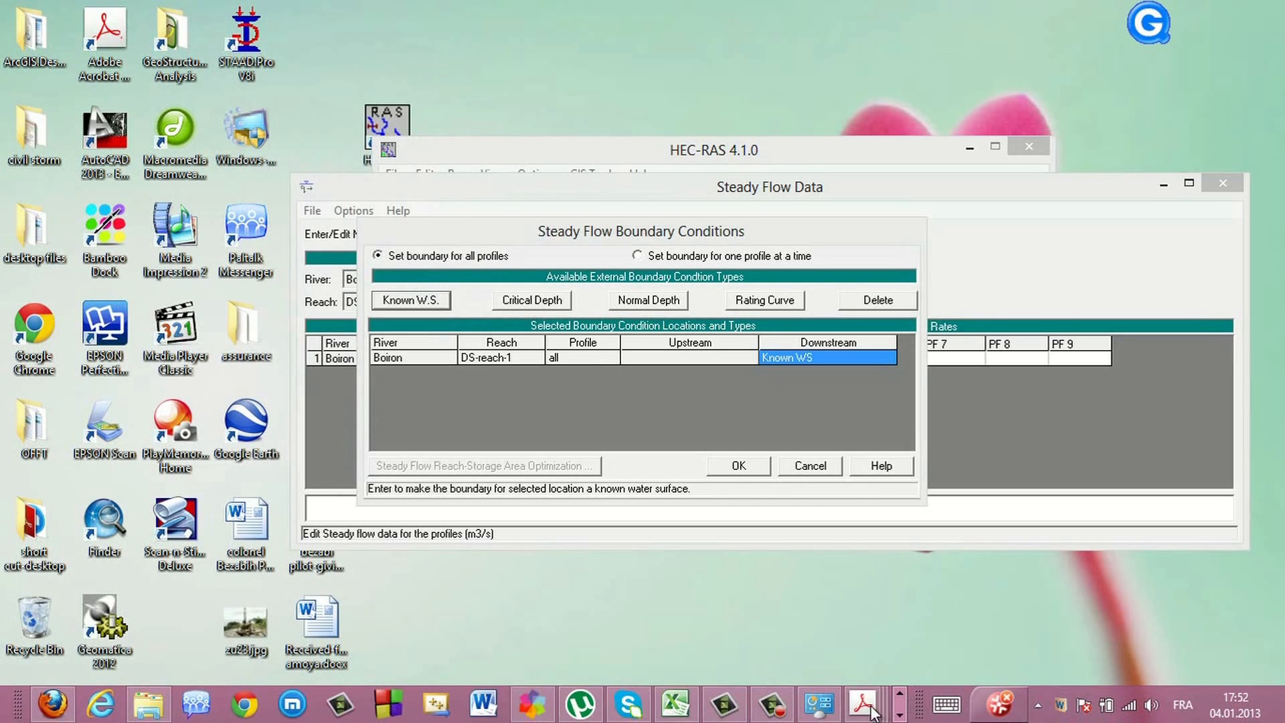
{"action": "mouse_move", "coordinate": [863, 706]}
{"action": "left_click", "coordinate": [743, 602]}
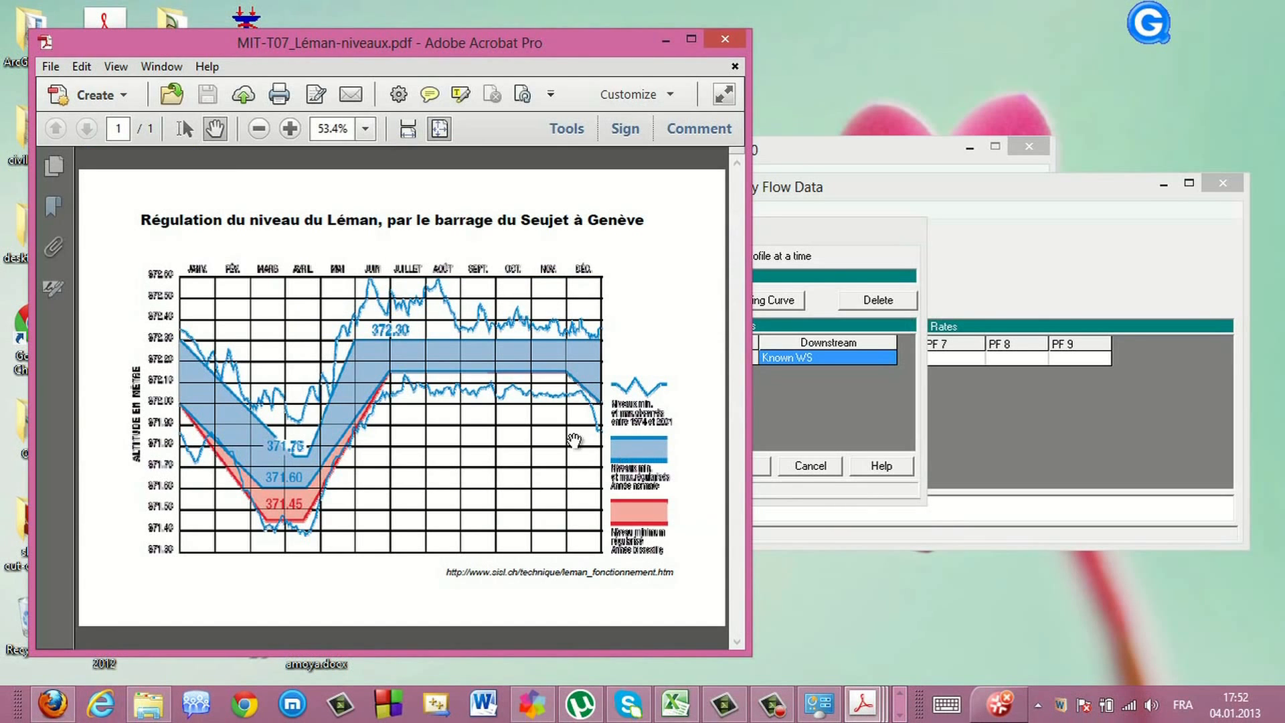
{"action": "left_click", "coordinate": [666, 42]}
{"action": "left_click", "coordinate": [690, 358]}
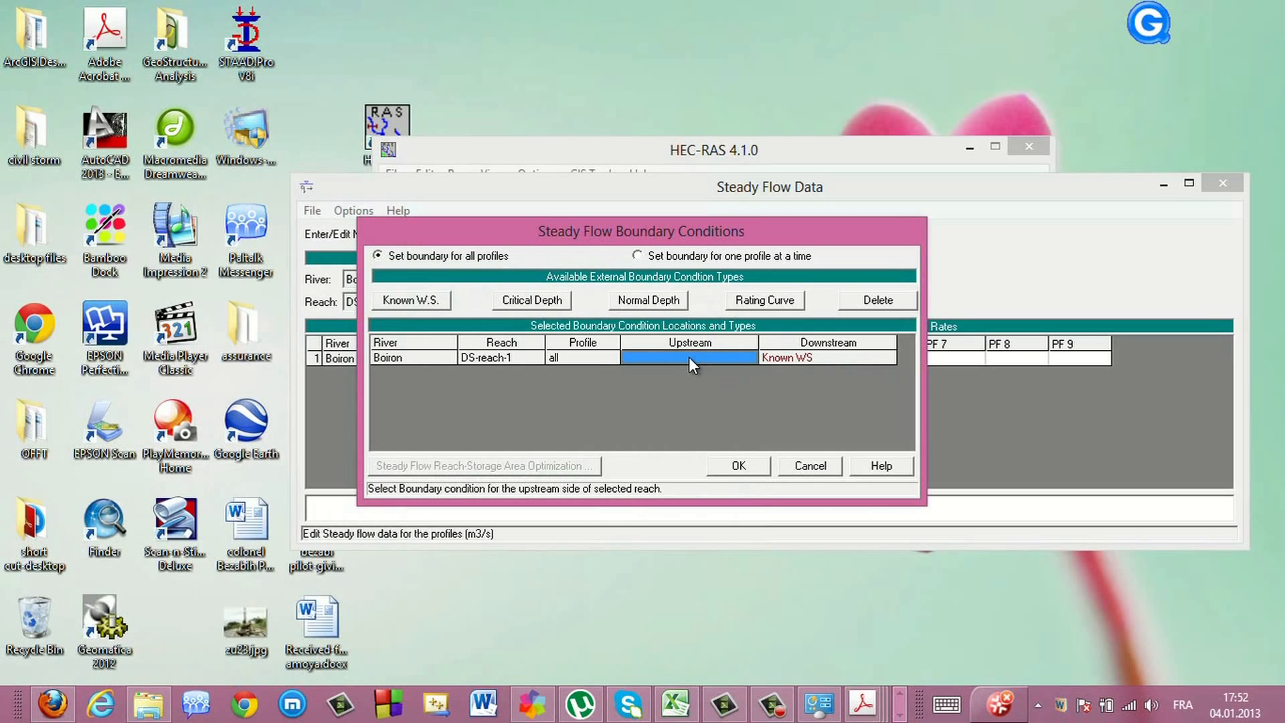
{"action": "left_click", "coordinate": [545, 306]}
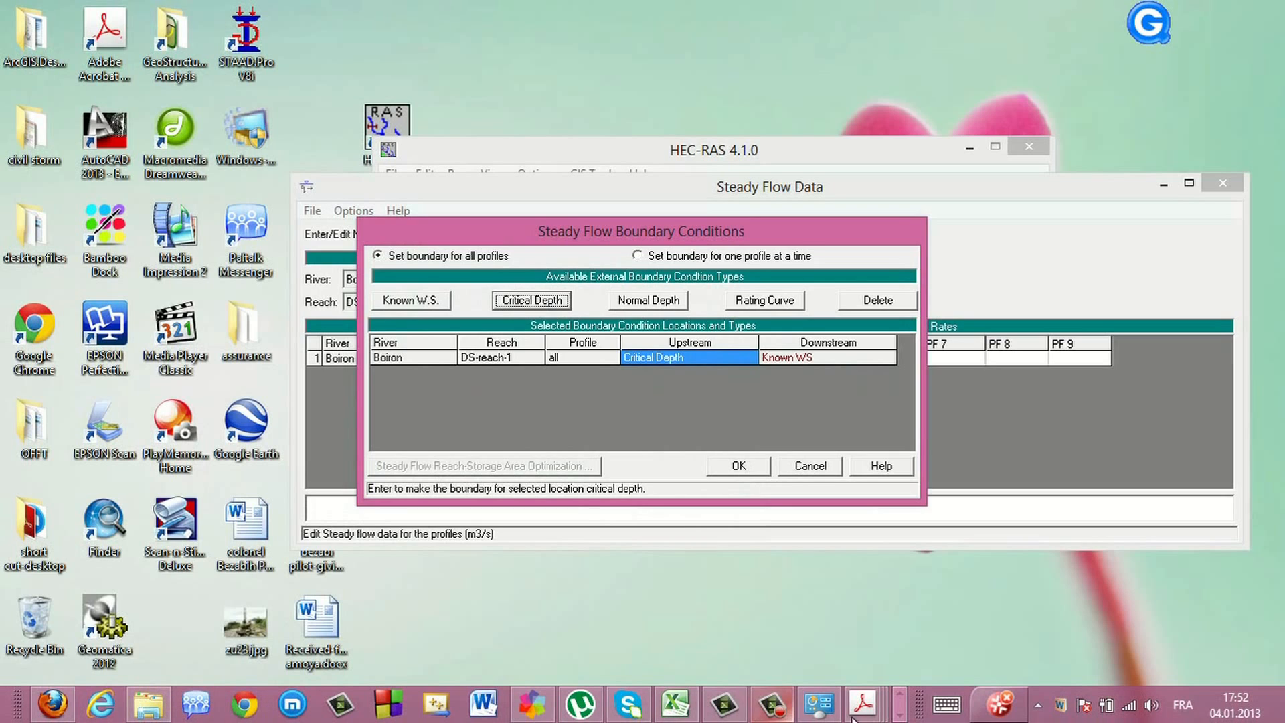
Accept the reach boundary conditions and return to the steady flow data editor
{"action": "left_click", "coordinate": [900, 716]}
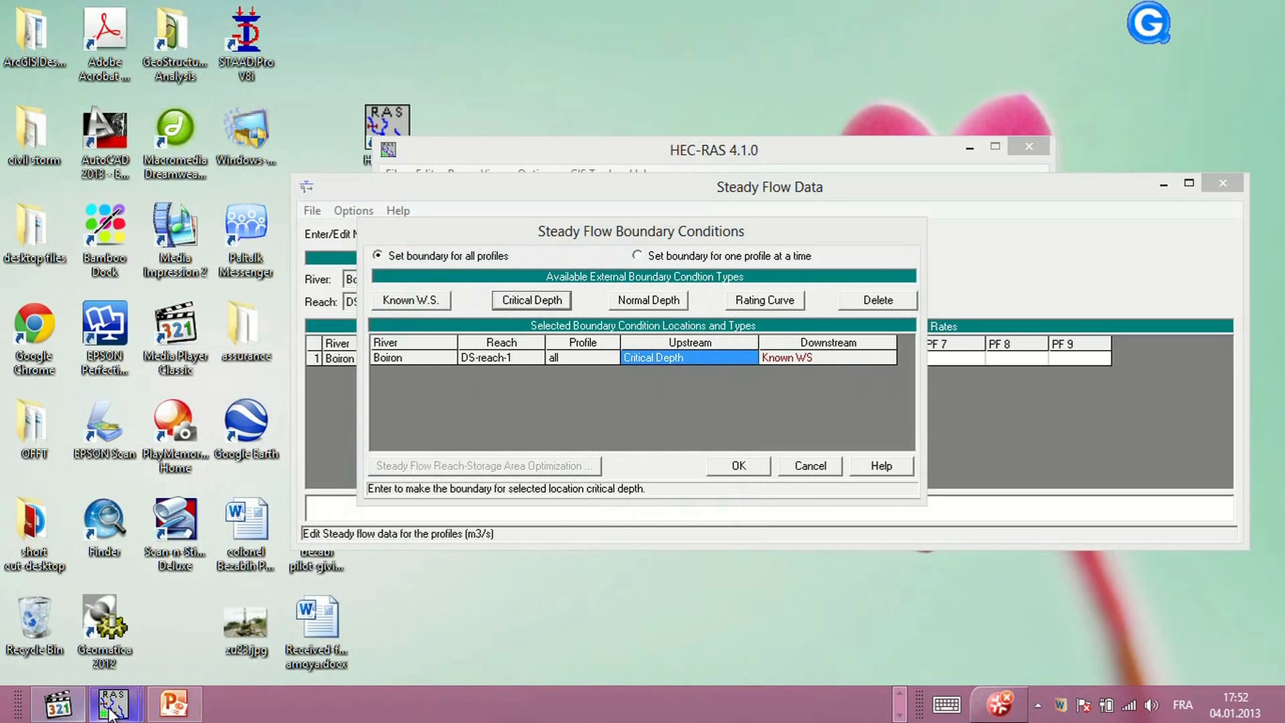
{"action": "mouse_move", "coordinate": [134, 714]}
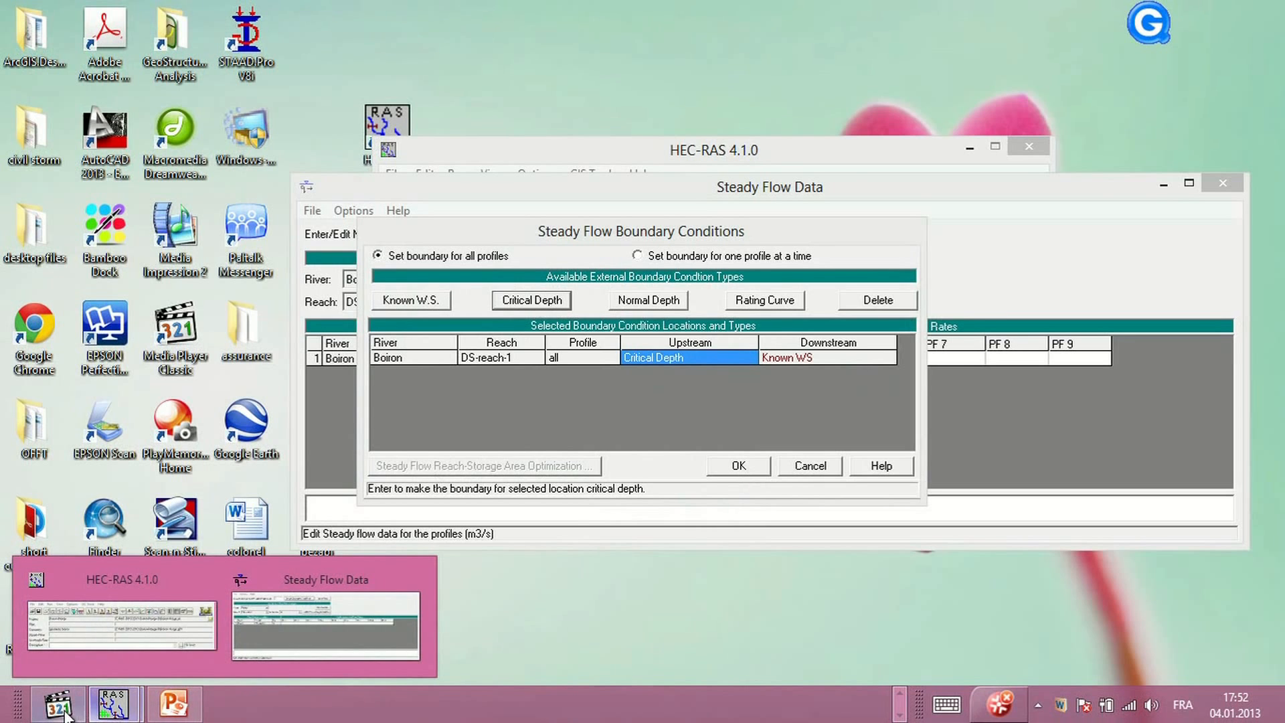
{"action": "left_click", "coordinate": [59, 704]}
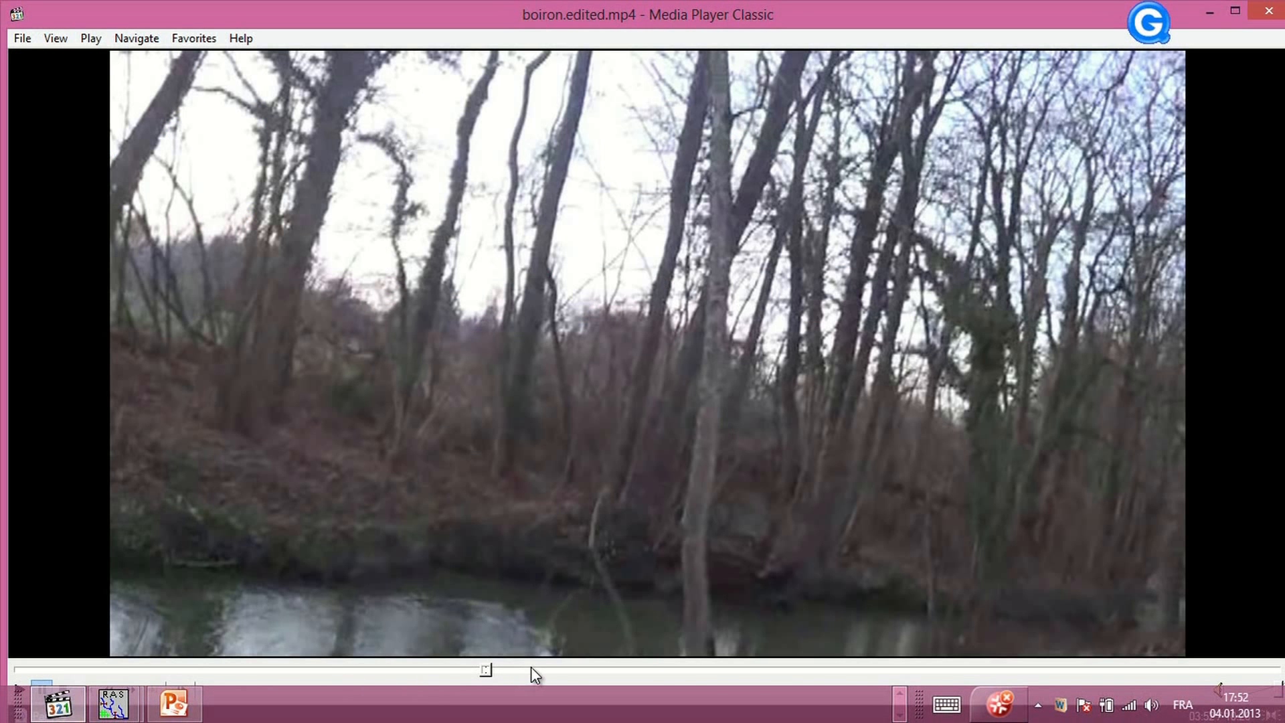
{"action": "left_click", "coordinate": [533, 668]}
{"action": "left_click_drag", "start_coordinate": [543, 670], "coordinate": [784, 670]}
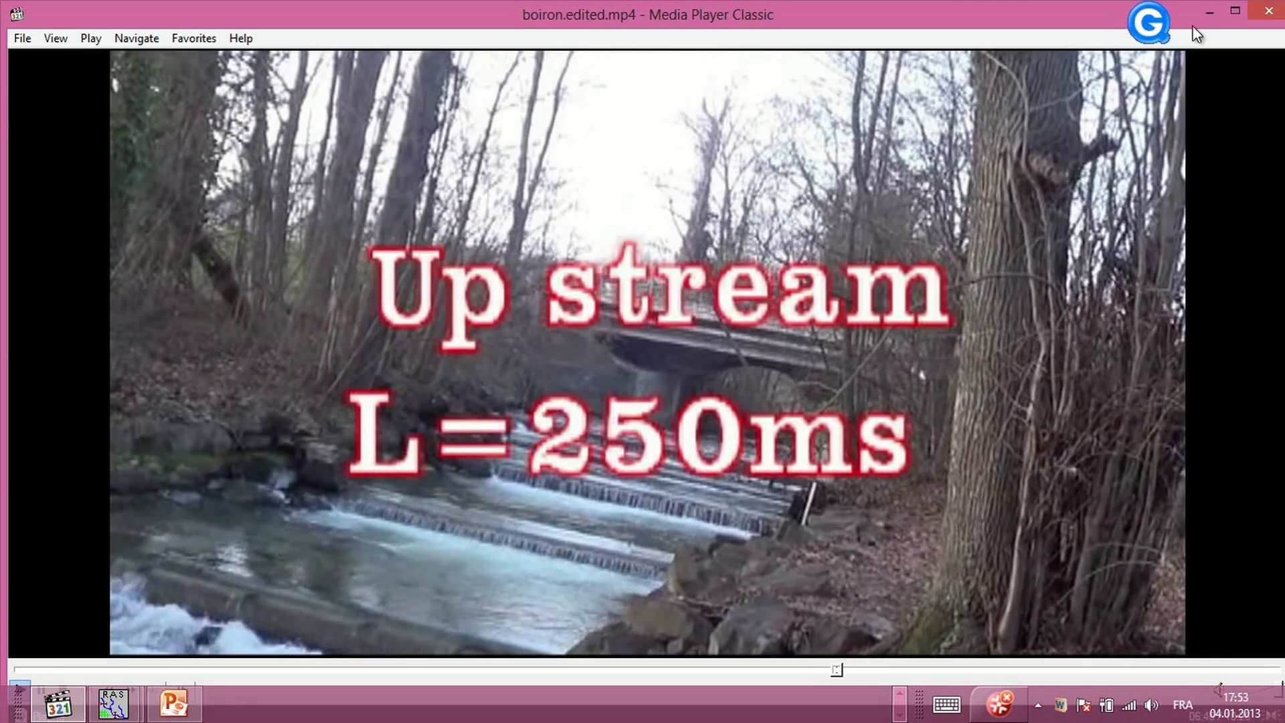
{"action": "left_click", "coordinate": [1209, 12]}
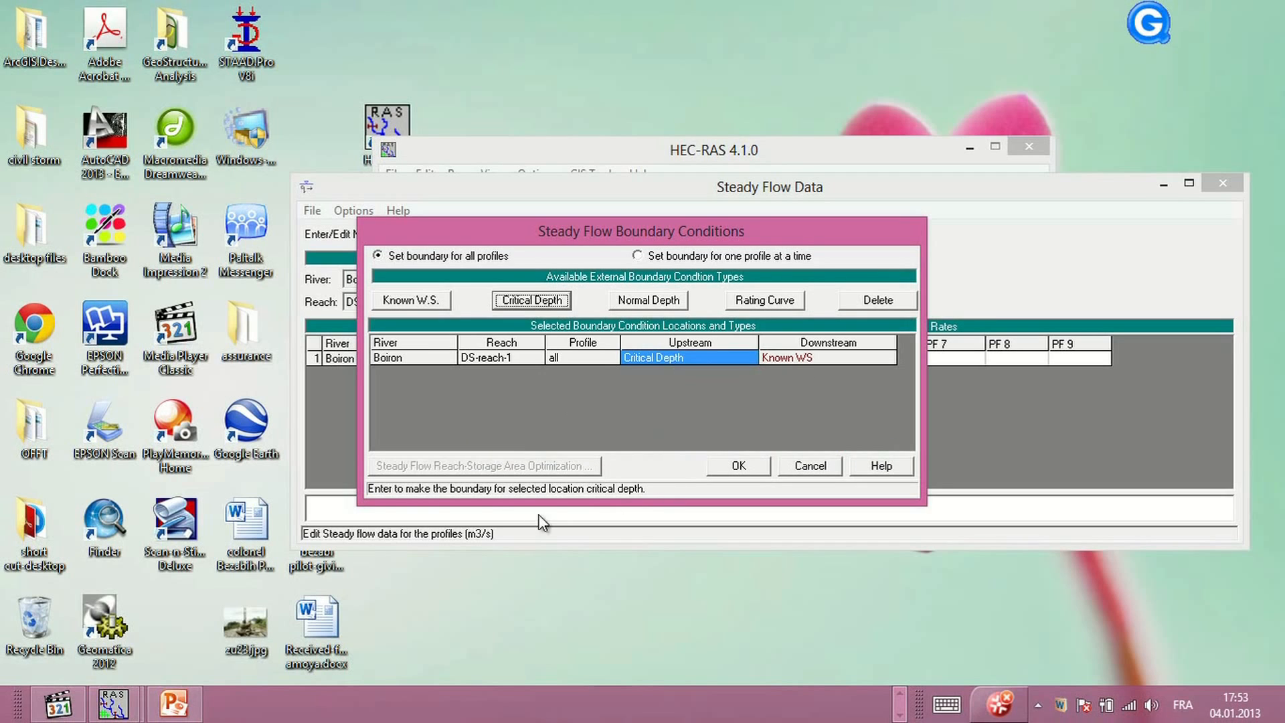
{"action": "left_click", "coordinate": [728, 465]}
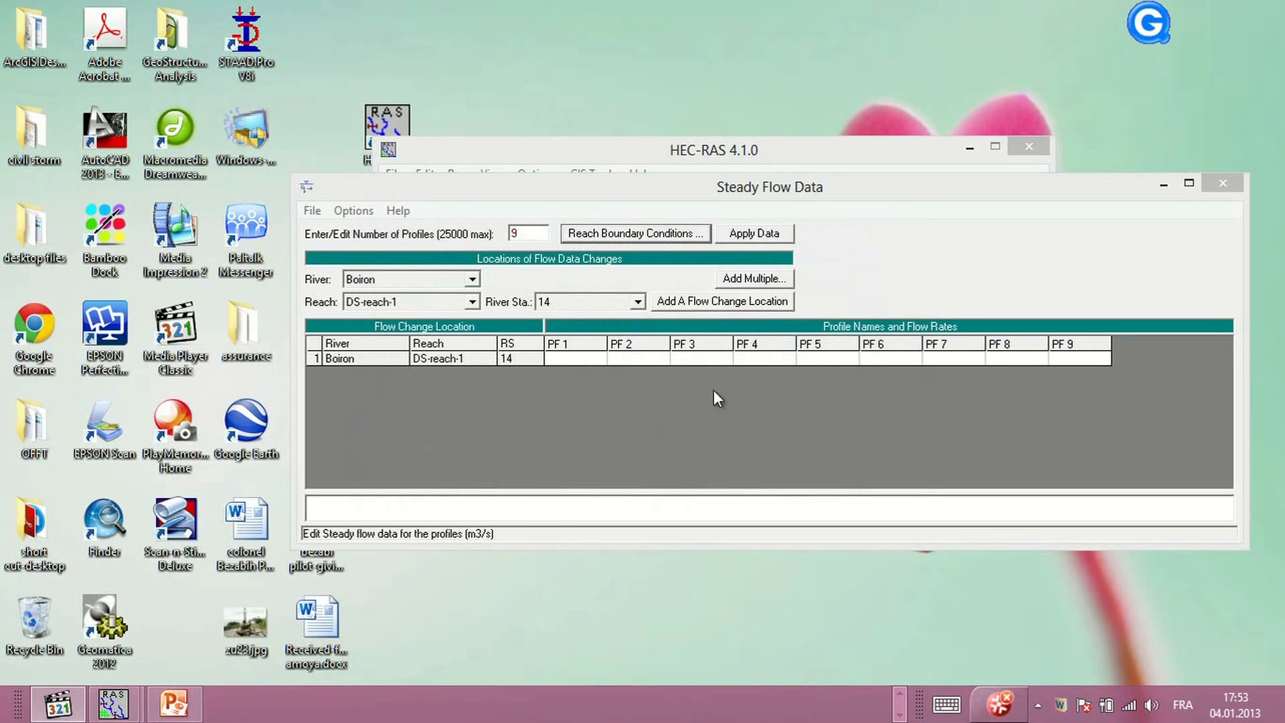
Rename the first flow profile as Q347
{"action": "left_click", "coordinate": [580, 355]}
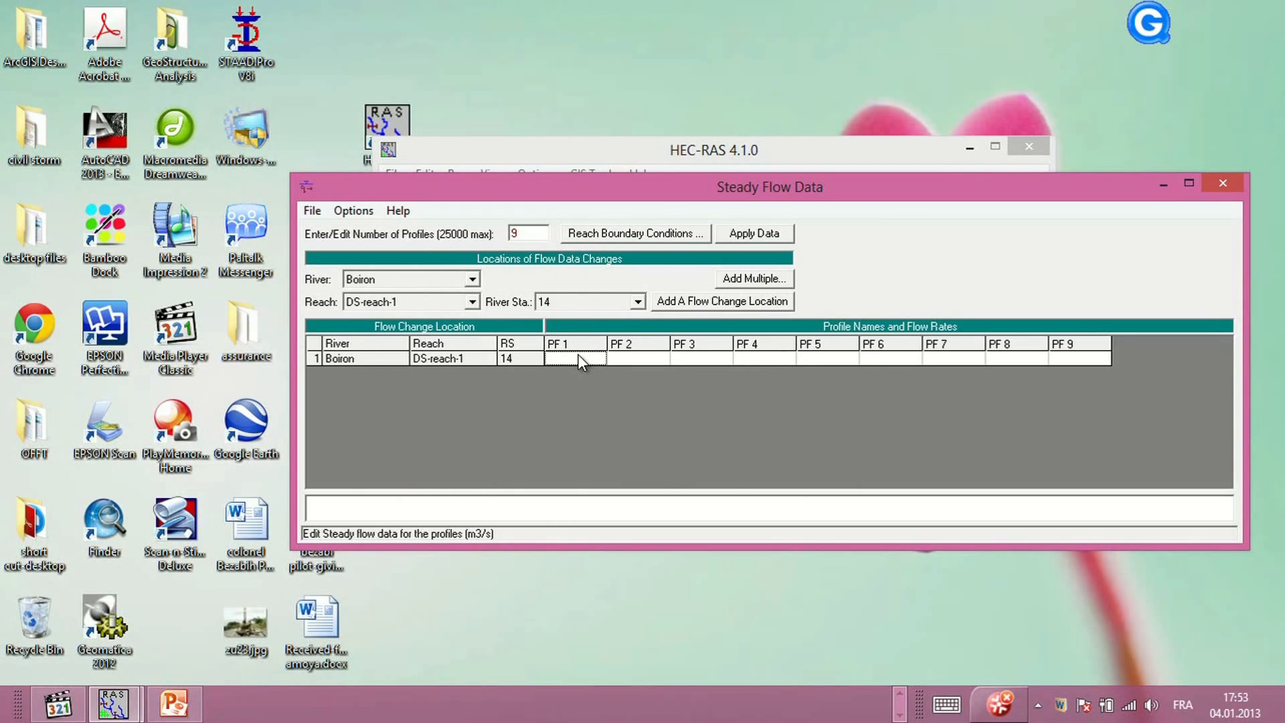
{"action": "left_click", "coordinate": [577, 357]}
{"action": "left_click", "coordinate": [363, 215]}
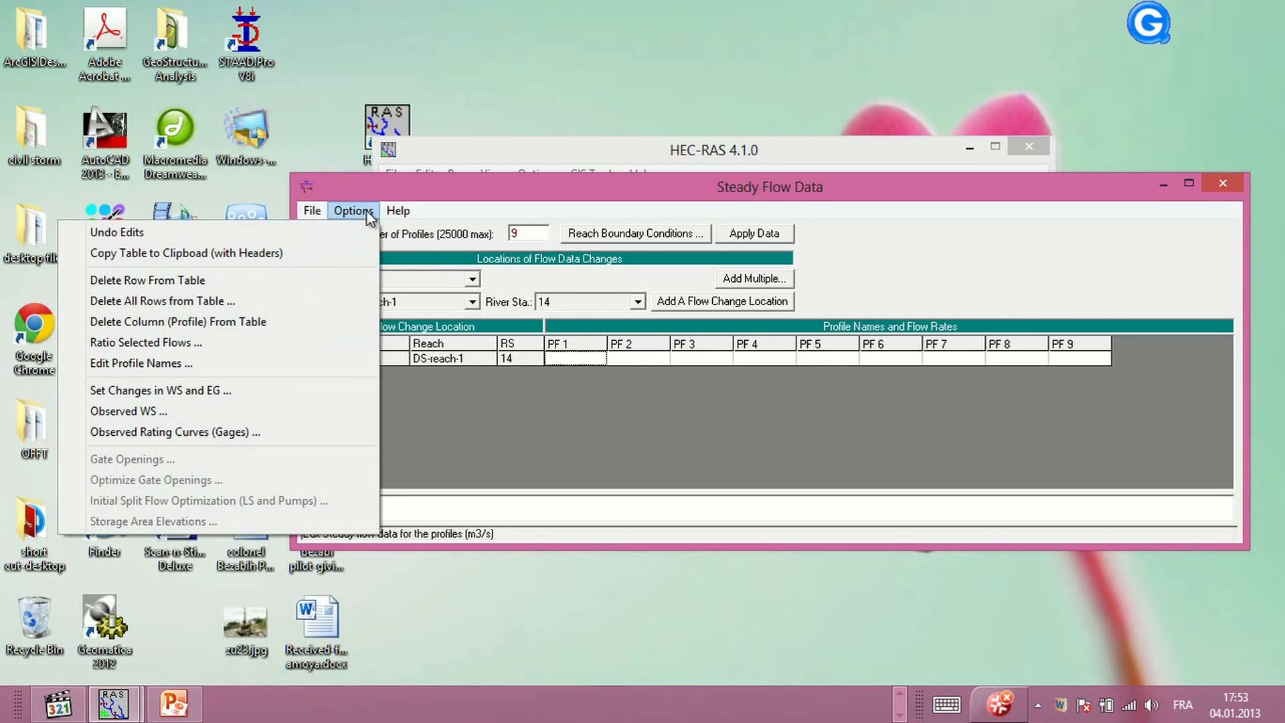
{"action": "left_click", "coordinate": [182, 362]}
{"action": "left_click", "coordinate": [436, 171]}
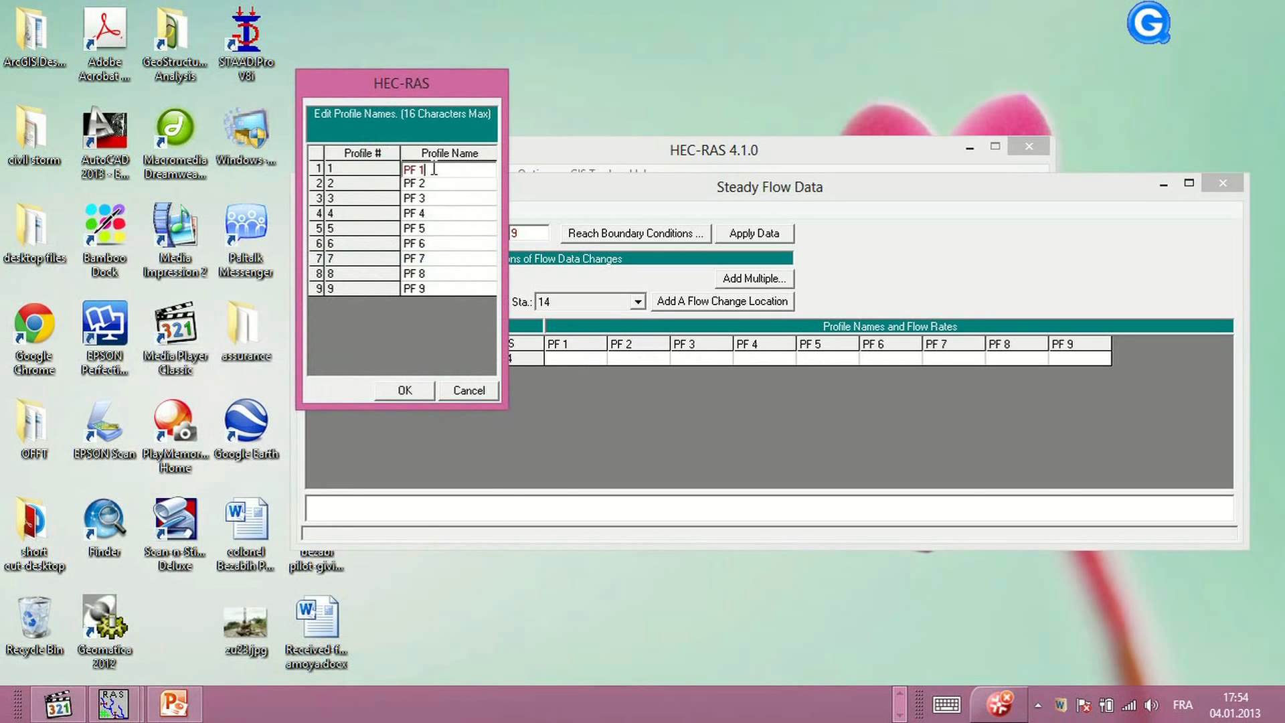
{"action": "left_click_drag", "start_coordinate": [423, 169], "coordinate": [398, 175]}
{"action": "type", "text": "Q347"}
{"action": "key", "text": "Return"}
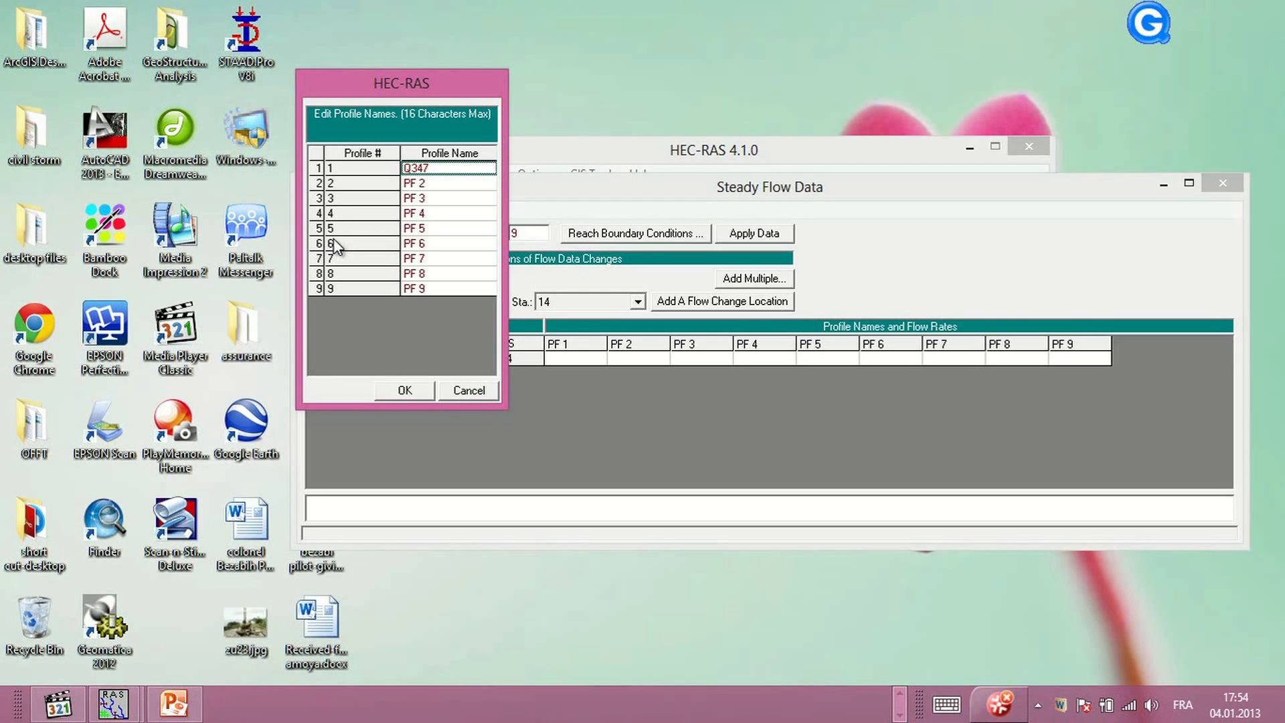
Rename the second flow profile as T 2.33
{"action": "left_click", "coordinate": [422, 187]}
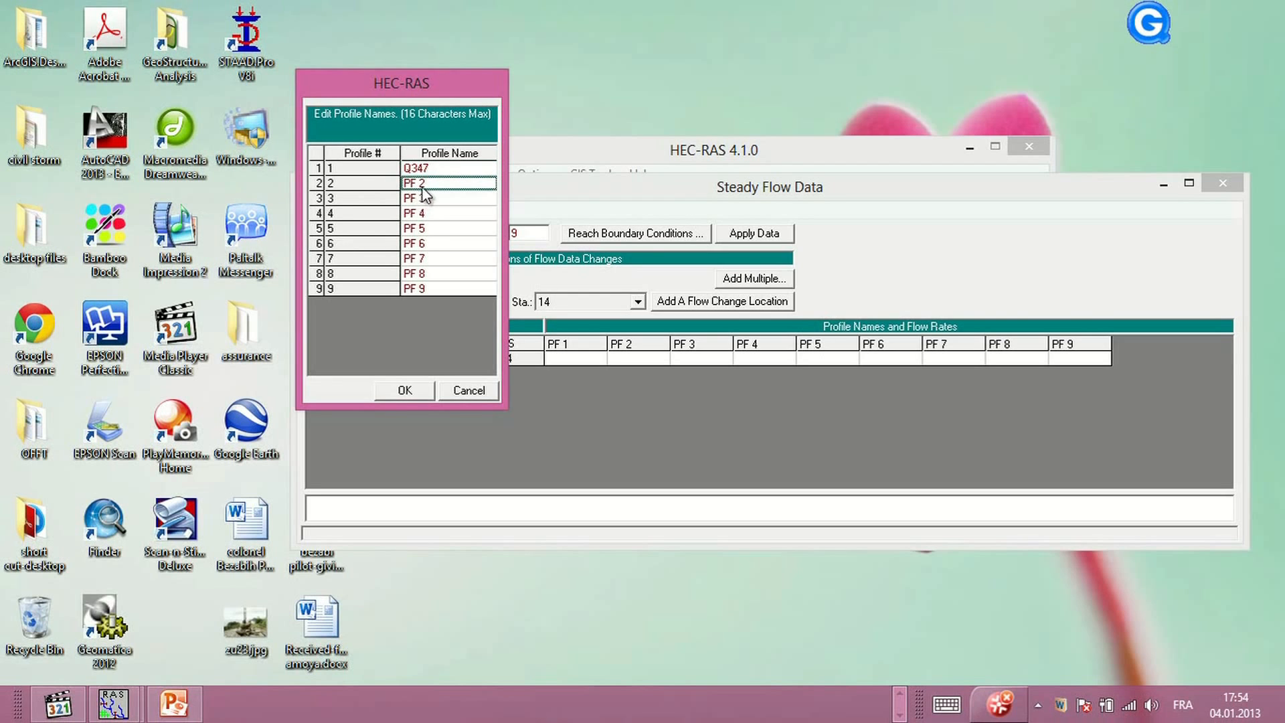
{"action": "left_click", "coordinate": [448, 182]}
{"action": "left_click_drag", "start_coordinate": [448, 182], "coordinate": [404, 188]}
{"action": "type", "text": "T 2.3"}
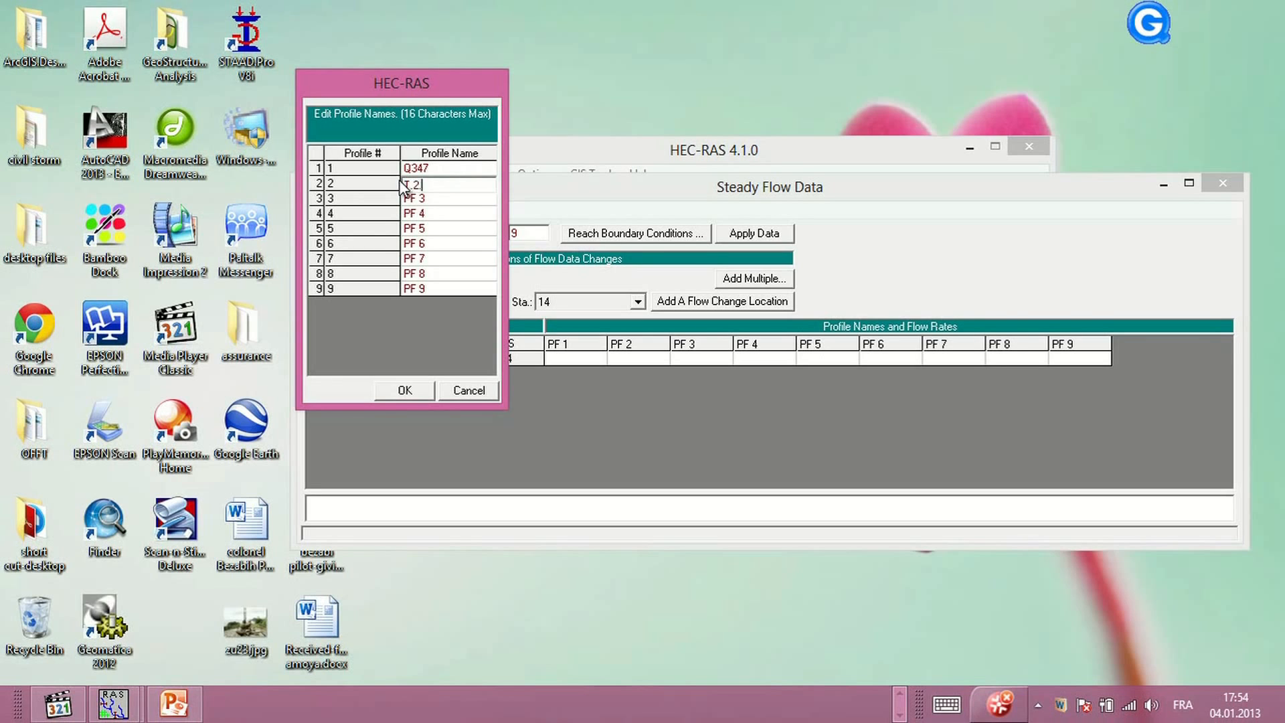
{"action": "type", "text": "33"}
Rename the third profile as T= 5 and correct the second profile's name to T= 2.33
{"action": "left_click", "coordinate": [429, 200]}
{"action": "left_click_drag", "start_coordinate": [429, 200], "coordinate": [403, 201]}
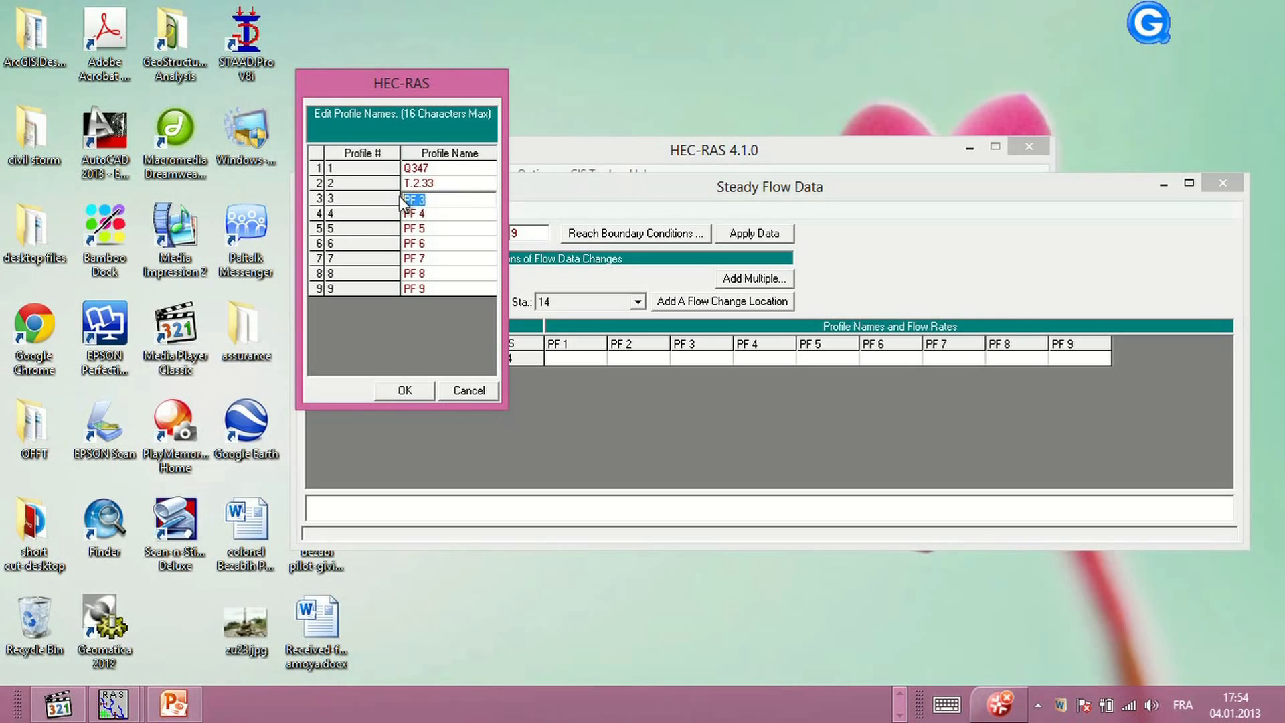
{"action": "type", "text": "T.5"}
{"action": "key", "text": "BackSpace"}
{"action": "type", "text": "-"}
{"action": "left_click", "coordinate": [414, 187]}
{"action": "left_click", "coordinate": [415, 186]}
{"action": "key", "text": "BackSpace"}
{"action": "type", "text": "="}
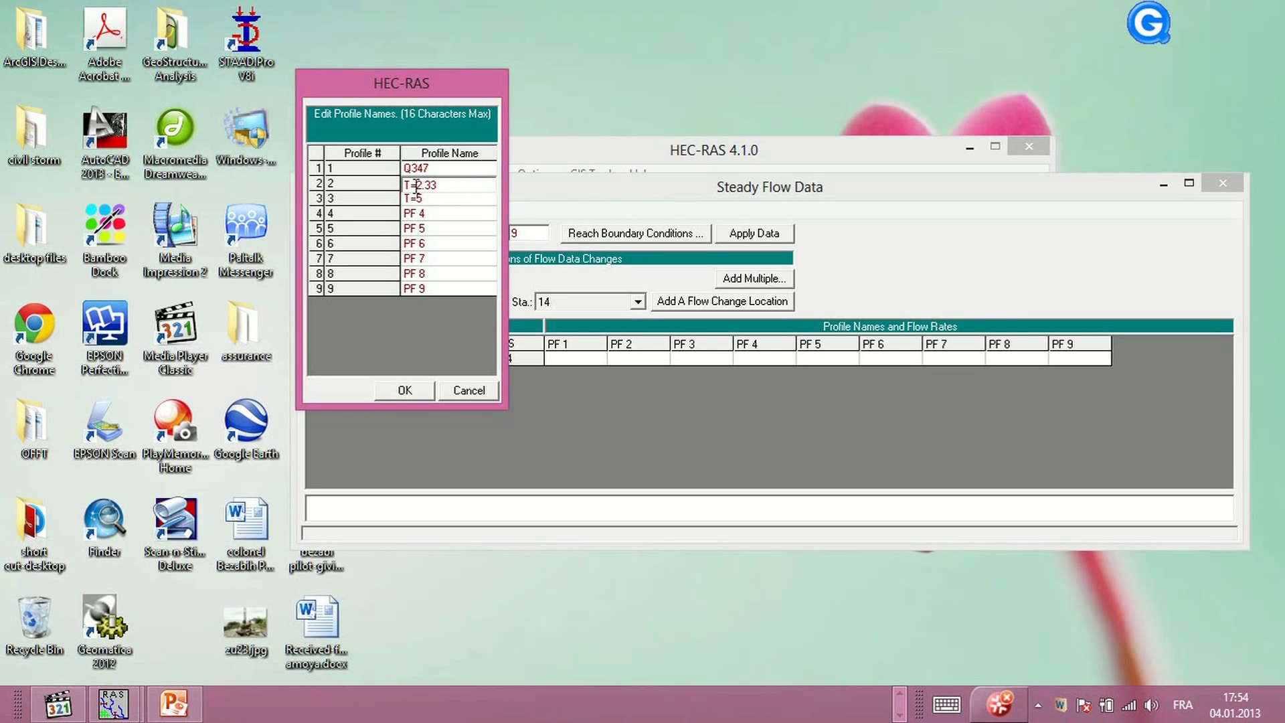
{"action": "left_click", "coordinate": [418, 199]}
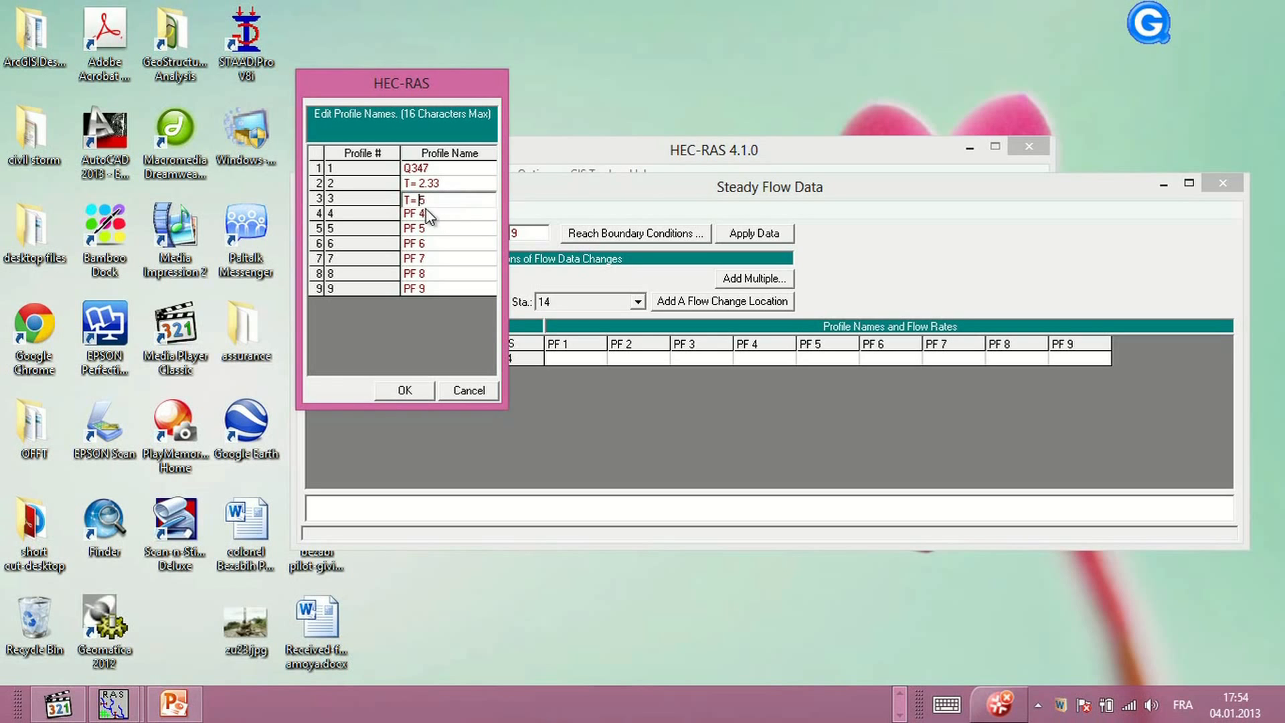
{"action": "left_click_drag", "start_coordinate": [436, 200], "coordinate": [406, 199]}
{"action": "key", "text": "ctrl+c"}
Name profiles 4 through 9 as T= 5 as a starting template
{"action": "left_click", "coordinate": [429, 214]}
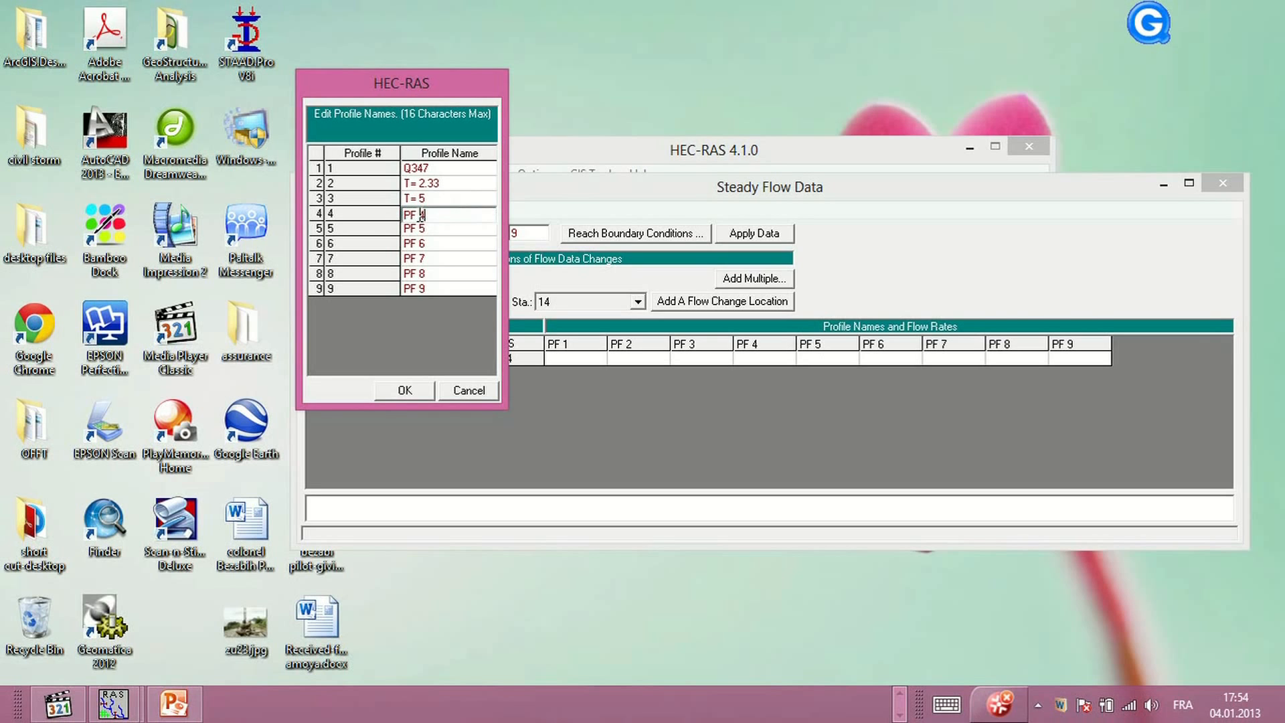
{"action": "left_click_drag", "start_coordinate": [431, 215], "coordinate": [397, 212]}
{"action": "key", "text": "ctrl+v"}
{"action": "left_click", "coordinate": [402, 231]}
{"action": "left_click", "coordinate": [449, 229]}
{"action": "left_click_drag", "start_coordinate": [450, 229], "coordinate": [407, 231]}
{"action": "left_click", "coordinate": [420, 247]}
{"action": "left_click_drag", "start_coordinate": [443, 245], "coordinate": [391, 270]}
{"action": "type", "text": "T= 5"}
{"action": "left_click", "coordinate": [431, 260]}
{"action": "type", "text": "T= 5"}
{"action": "left_click", "coordinate": [430, 274]}
{"action": "type", "text": "T= 5"}
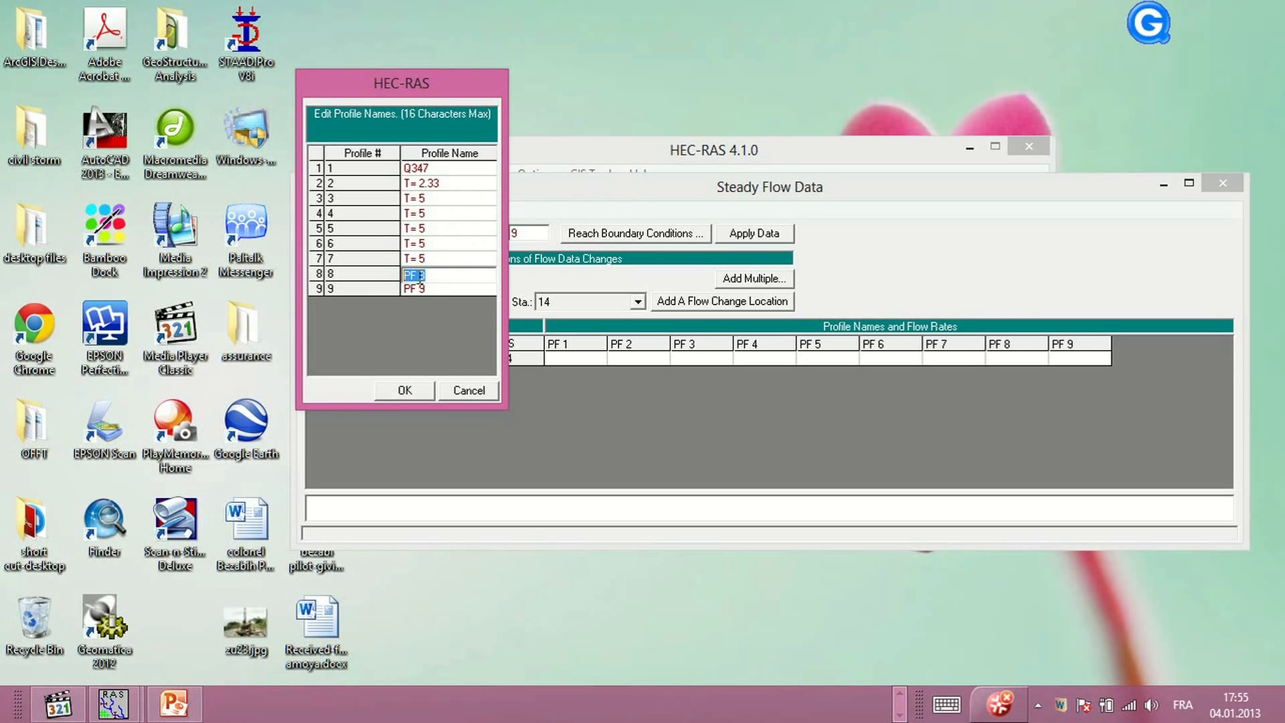
{"action": "left_click", "coordinate": [413, 288]}
{"action": "left_click_drag", "start_coordinate": [436, 289], "coordinate": [393, 290]}
{"action": "type", "text": "T= 5"}
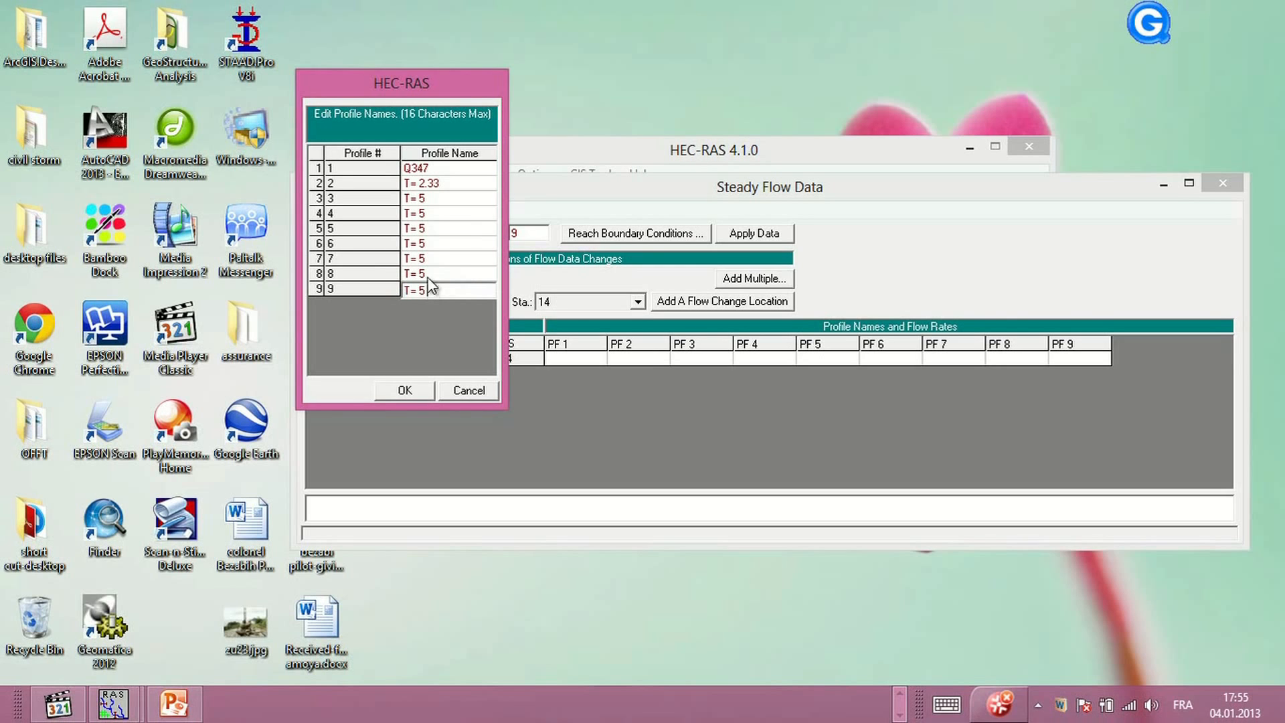
Rename profiles 4 to 9 as T= 10, T= 20, T= 30, T= 50, T= 100 and T= 300, and confirm the names
{"action": "left_click", "coordinate": [432, 211]}
{"action": "left_click_drag", "start_coordinate": [432, 211], "coordinate": [419, 214]}
{"action": "type", "text": "10"}
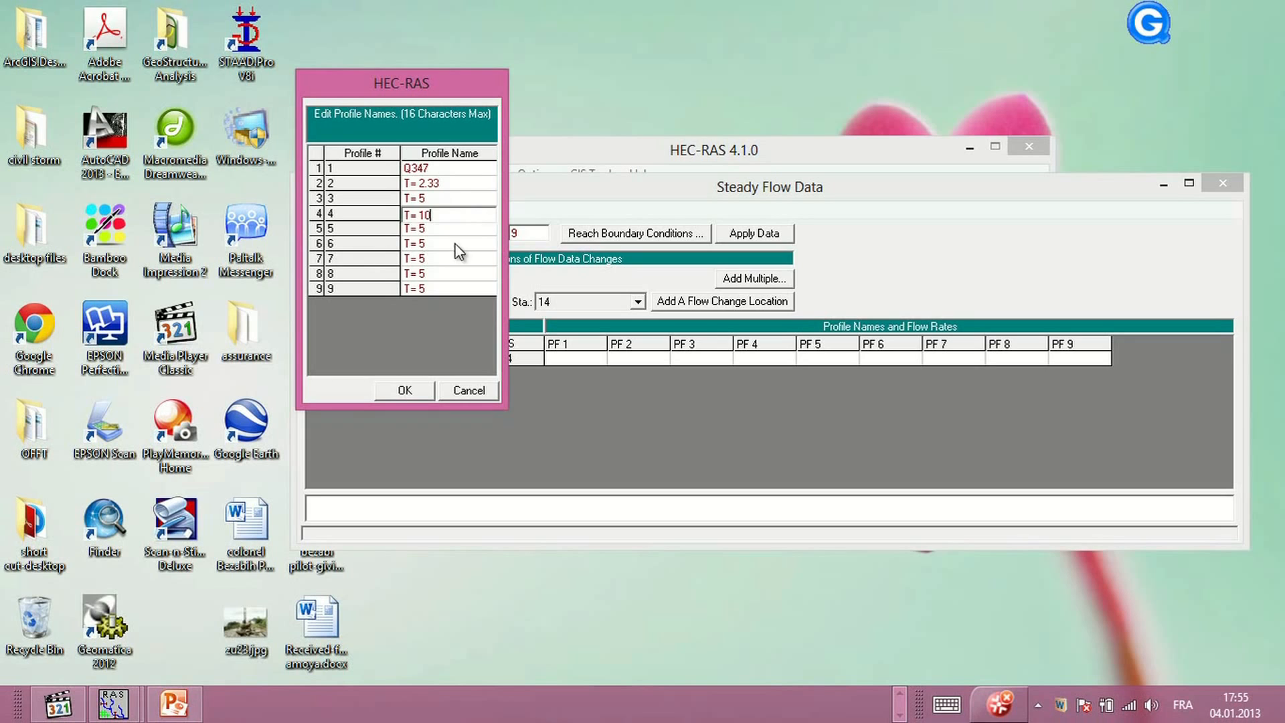
{"action": "left_click", "coordinate": [436, 228]}
{"action": "mouse_move", "coordinate": [437, 228]}
{"action": "left_mouse_down"}
{"action": "mouse_move", "coordinate": [421, 226]}
{"action": "mouse_move", "coordinate": [421, 244]}
{"action": "left_mouse_up"}
{"action": "type", "text": "20"}
{"action": "left_click", "coordinate": [432, 245]}
{"action": "type", "text": "30"}
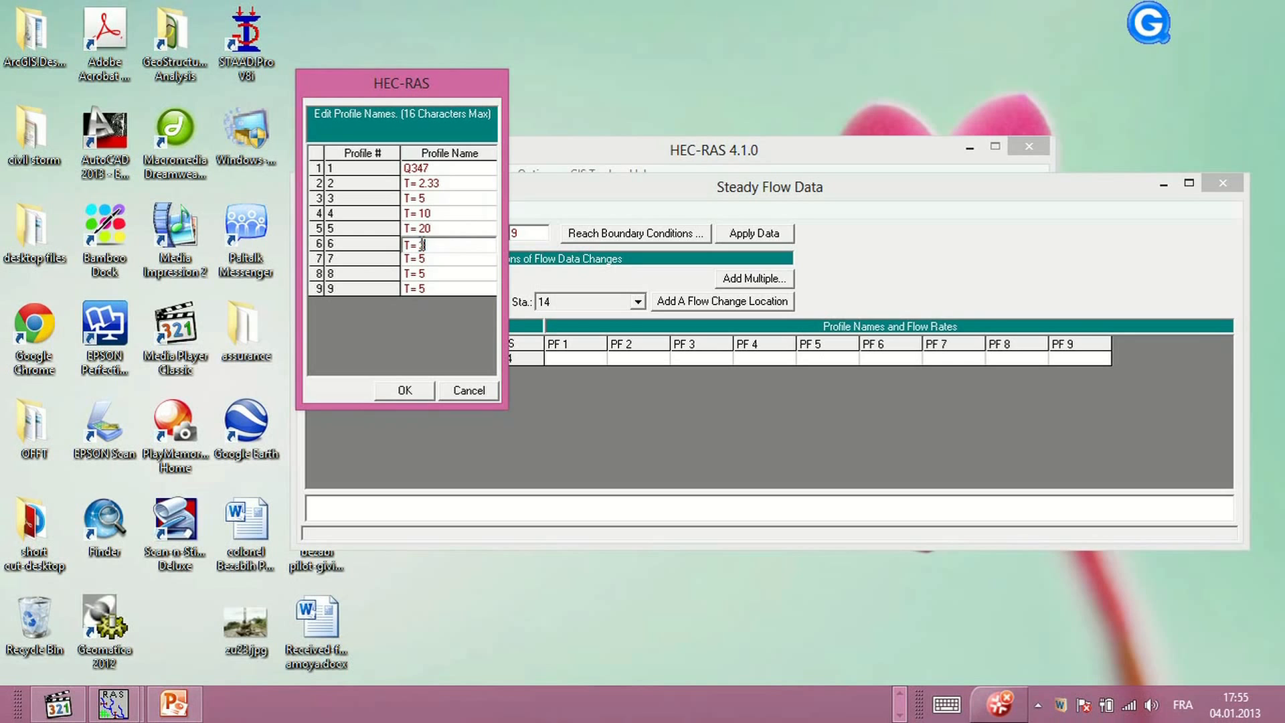
{"action": "left_click", "coordinate": [447, 260]}
{"action": "left_click_drag", "start_coordinate": [447, 261], "coordinate": [420, 260]}
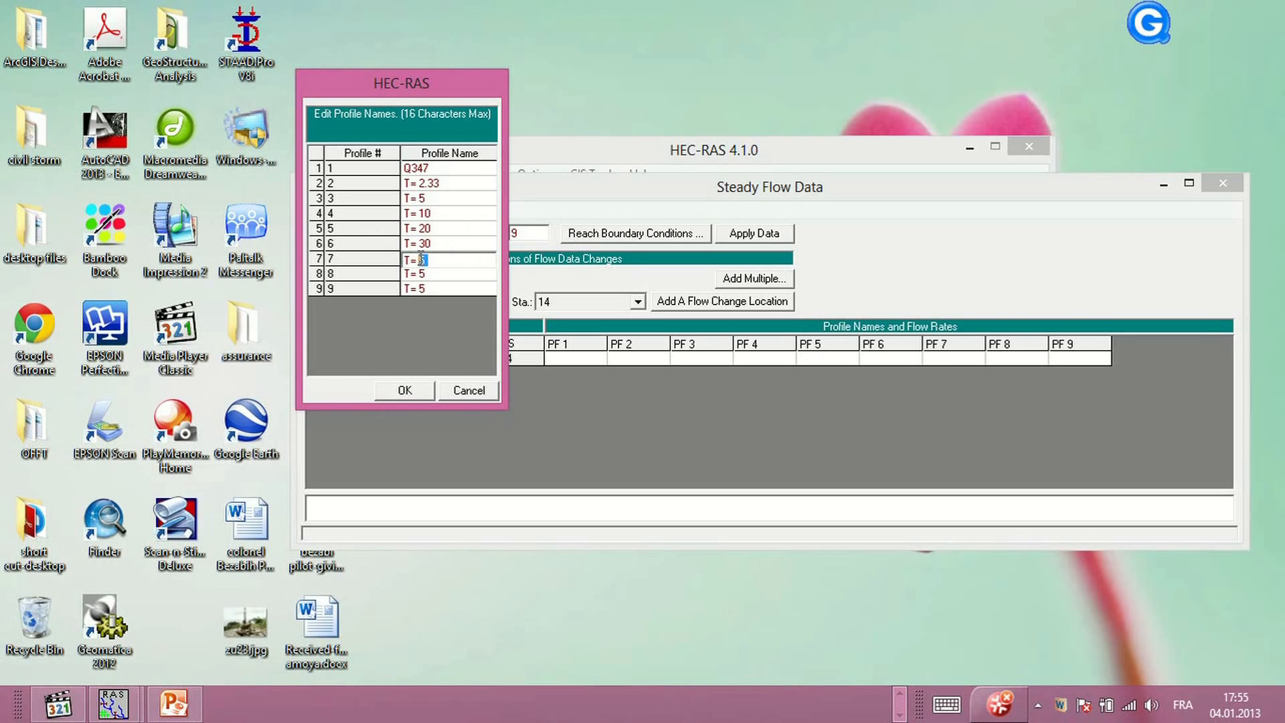
{"action": "type", "text": "50"}
{"action": "left_click", "coordinate": [426, 273]}
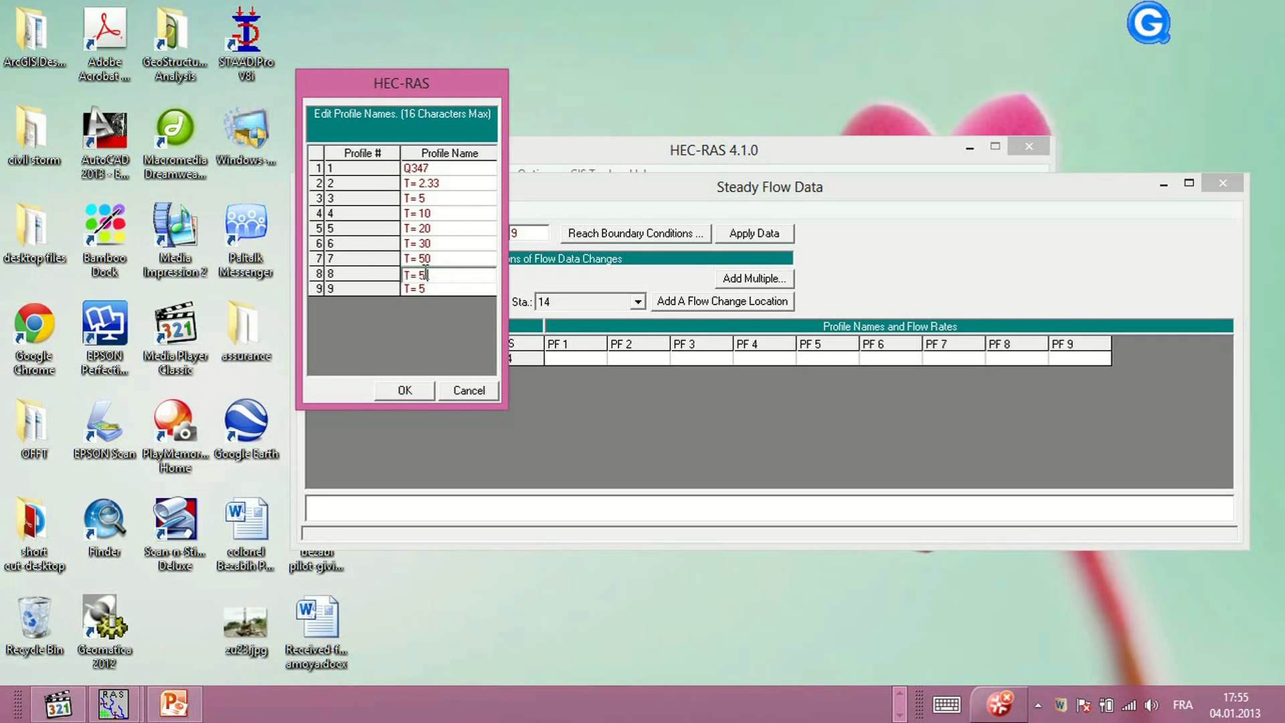
{"action": "left_click_drag", "start_coordinate": [432, 274], "coordinate": [423, 275]}
{"action": "type", "text": "100"}
{"action": "left_click", "coordinate": [424, 287]}
{"action": "left_click_drag", "start_coordinate": [429, 290], "coordinate": [420, 290]}
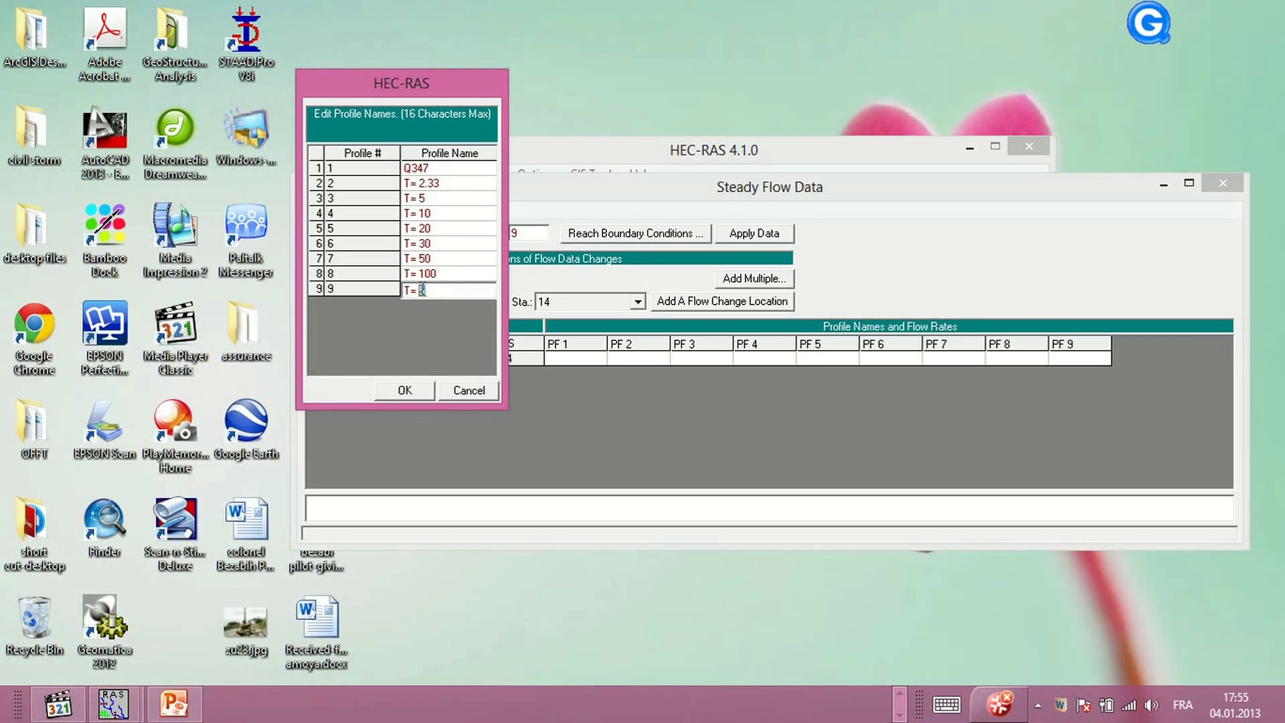
{"action": "type", "text": "300"}
{"action": "left_click", "coordinate": [403, 392]}
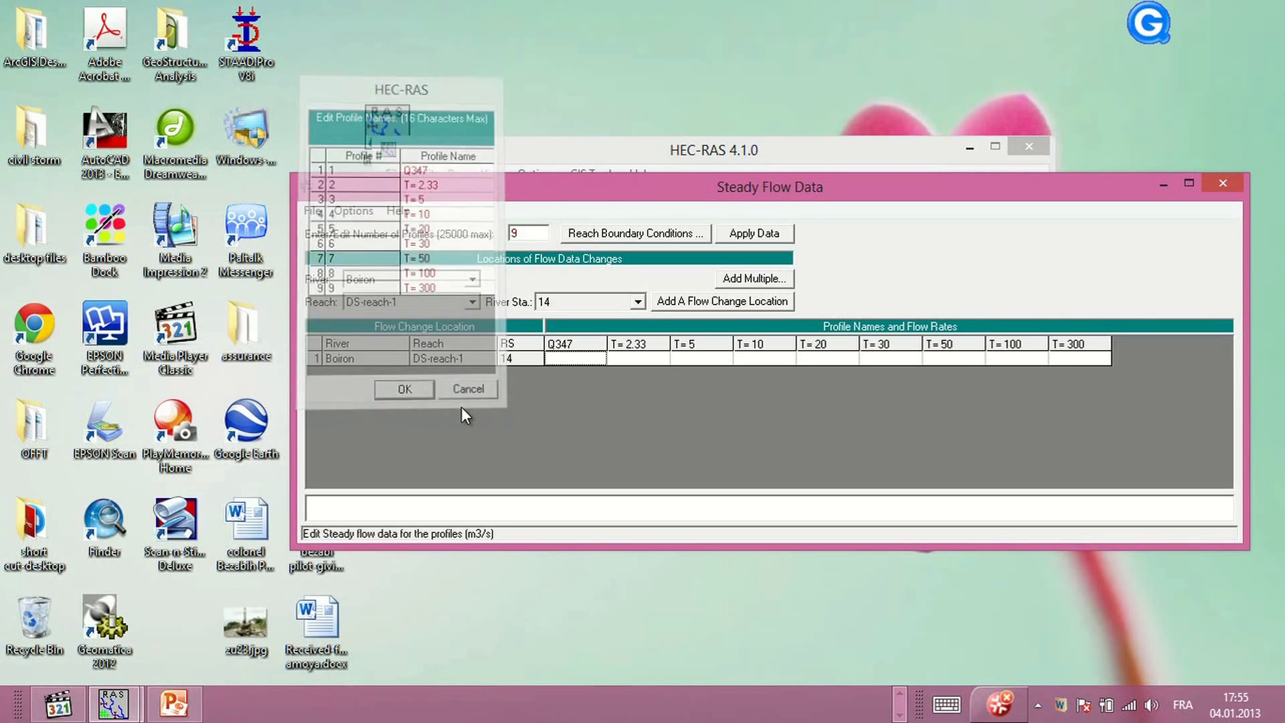
Enter flow rates of 0.057, 8.7 and 11.2 m3/s for profiles Q347, T= 2.33 and T= 5
{"action": "left_click", "coordinate": [573, 359]}
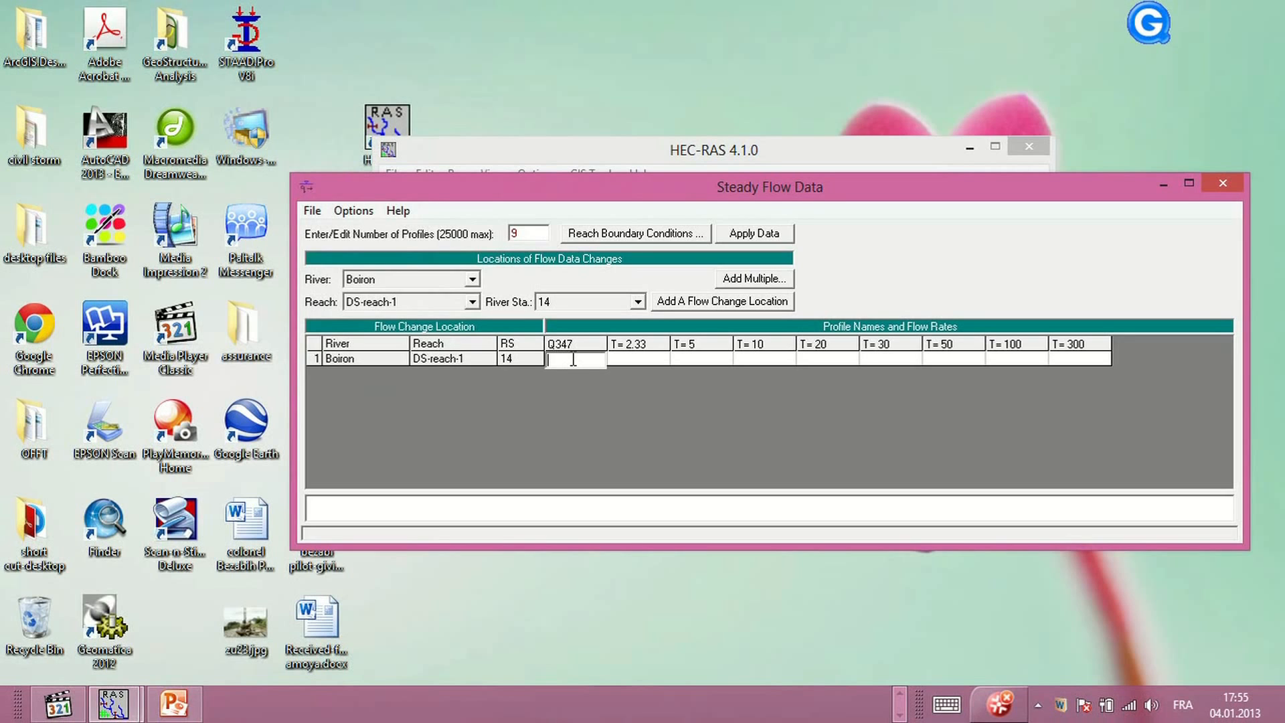
{"action": "type", "text": "0.057"}
{"action": "left_click", "coordinate": [636, 359]}
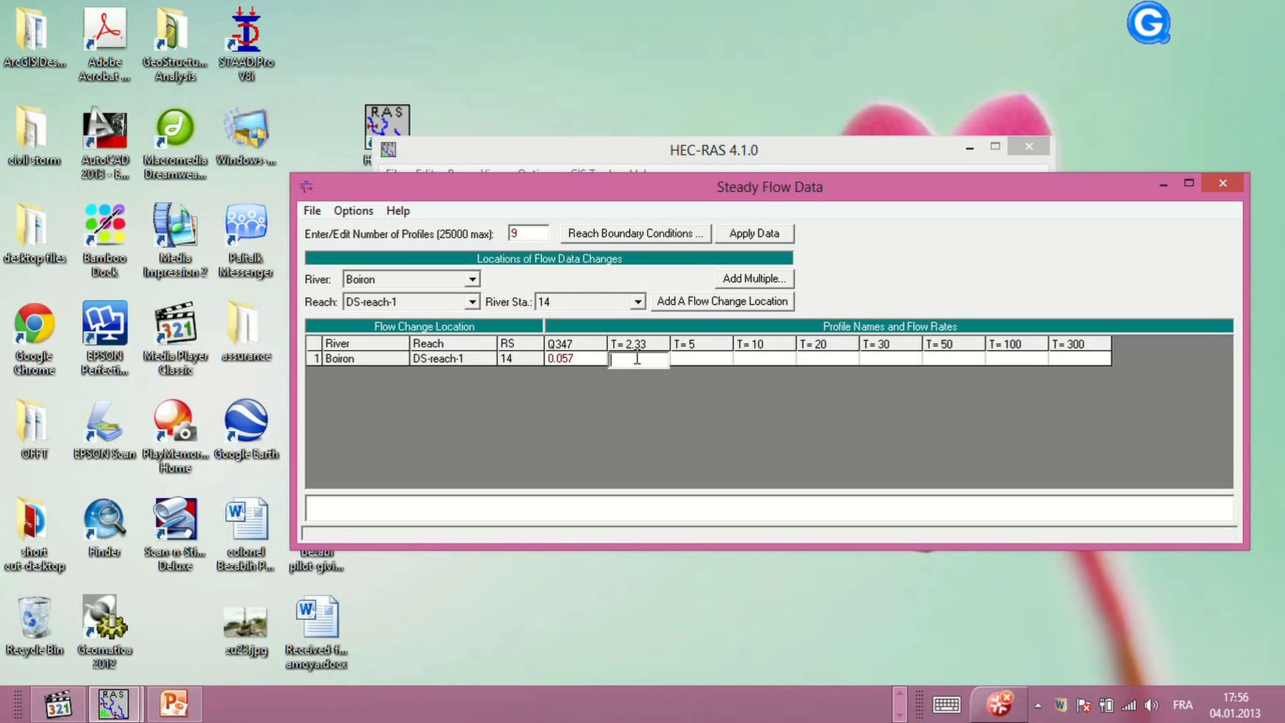
{"action": "type", "text": "8.7"}
{"action": "left_click", "coordinate": [686, 357]}
{"action": "type", "text": "11.2"}
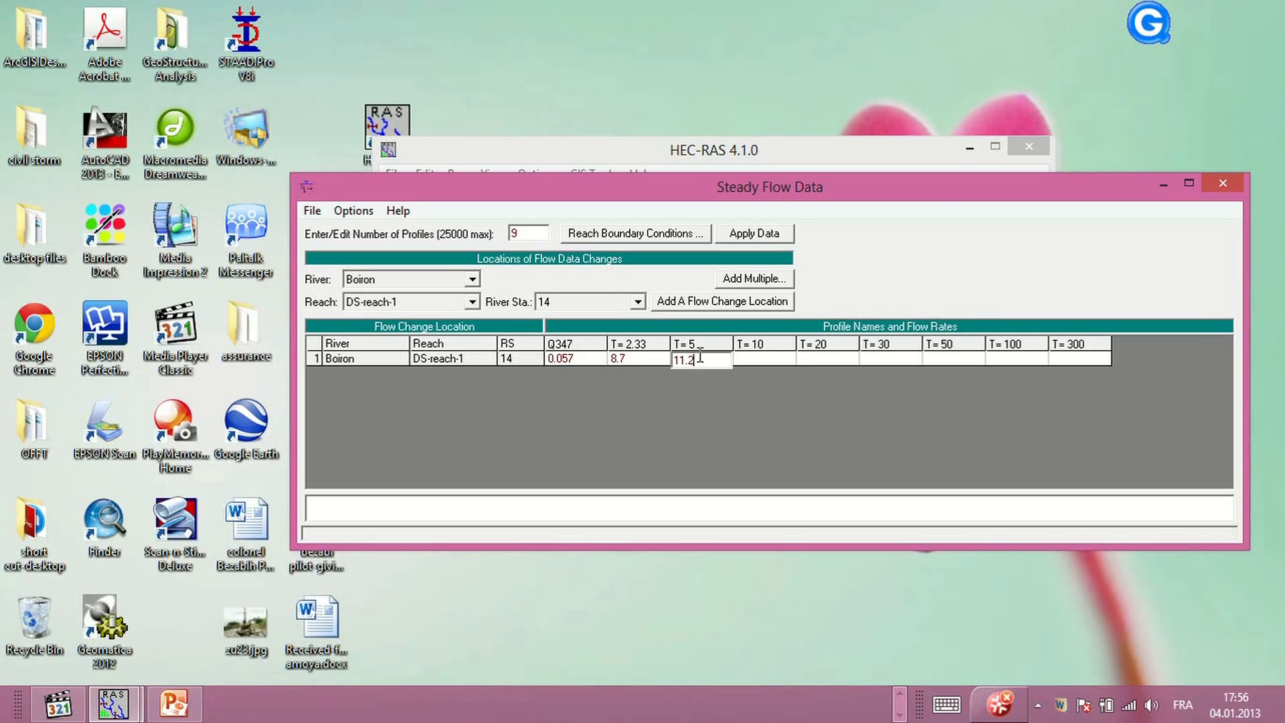
Enter flow rates of 13.3, 15.3, 16.4 and 17.9 m3/s for profiles T= 10 to T= 50
{"action": "left_click", "coordinate": [769, 356]}
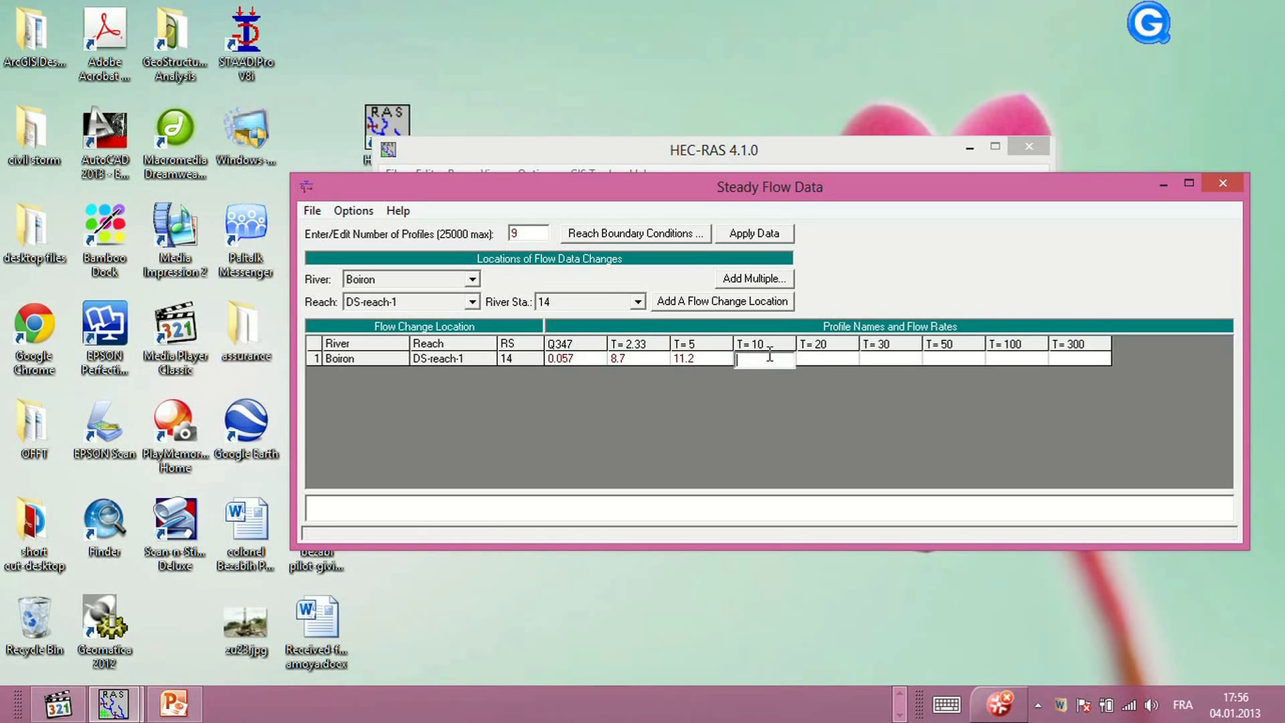
{"action": "type", "text": "13.3"}
{"action": "left_click", "coordinate": [830, 358]}
{"action": "type", "text": "15"}
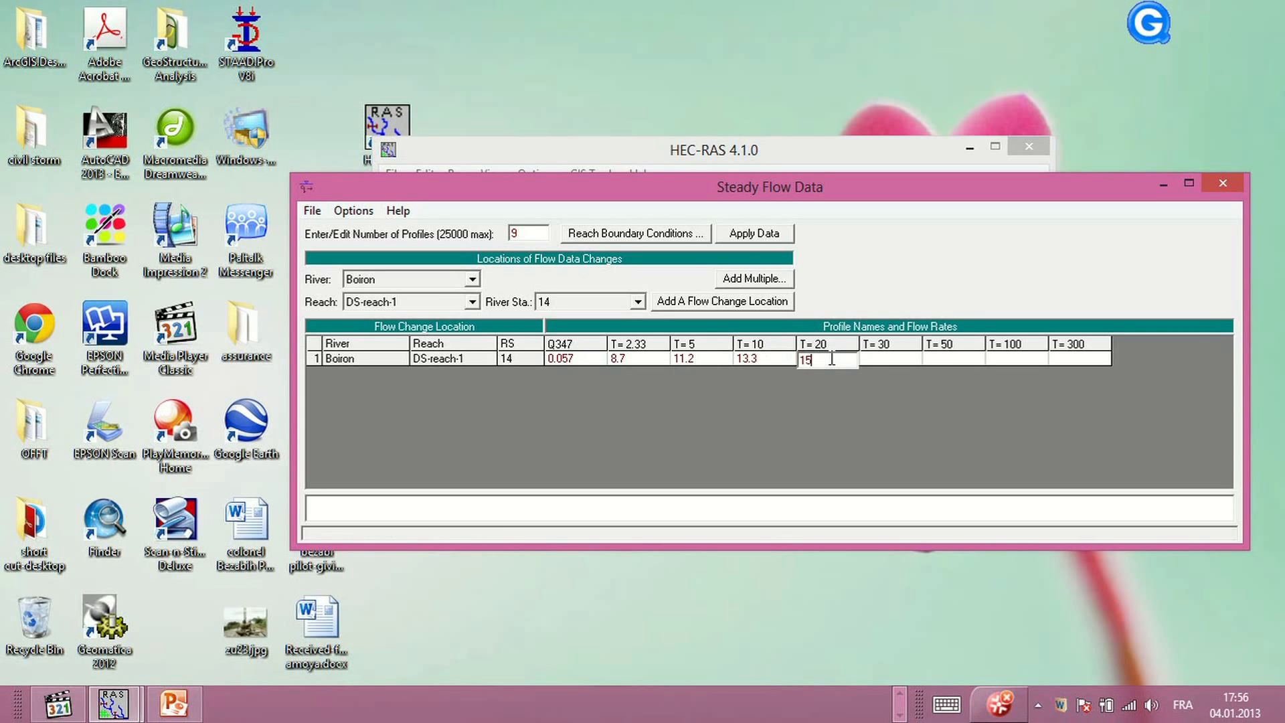
{"action": "type", "text": ".3"}
{"action": "left_click", "coordinate": [886, 361]}
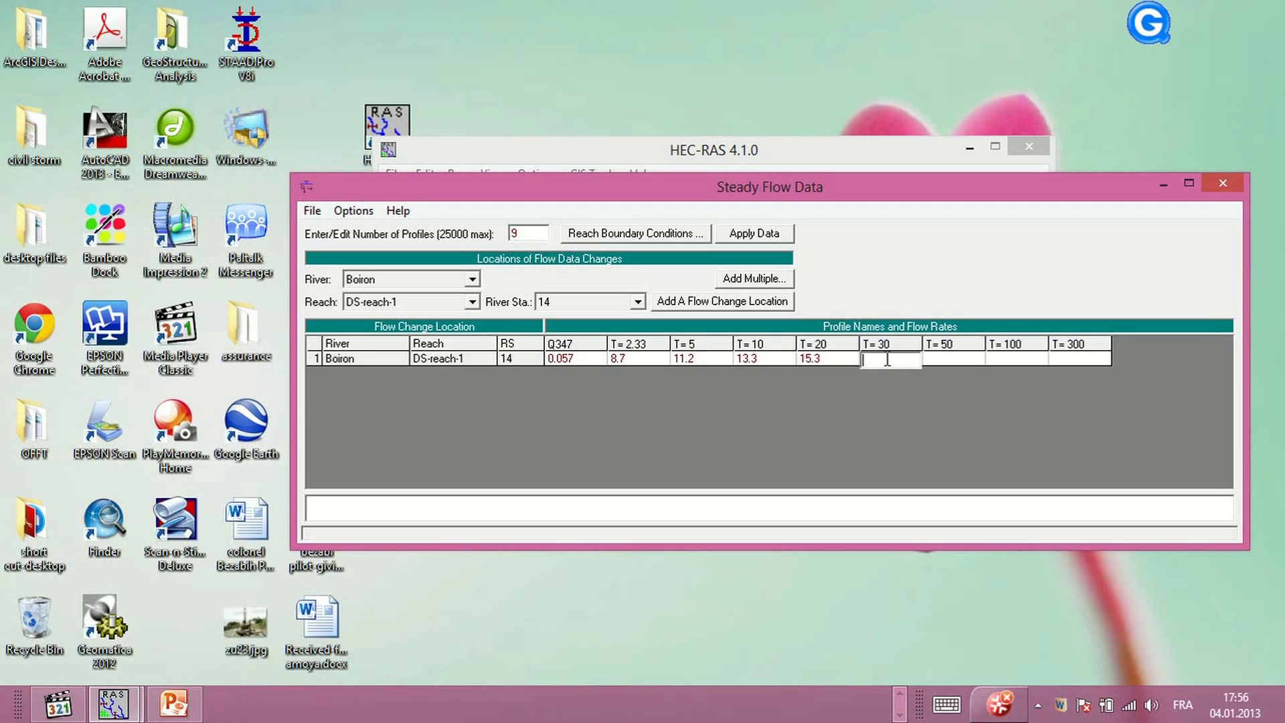
{"action": "type", "text": "16.4"}
{"action": "left_click", "coordinate": [949, 358]}
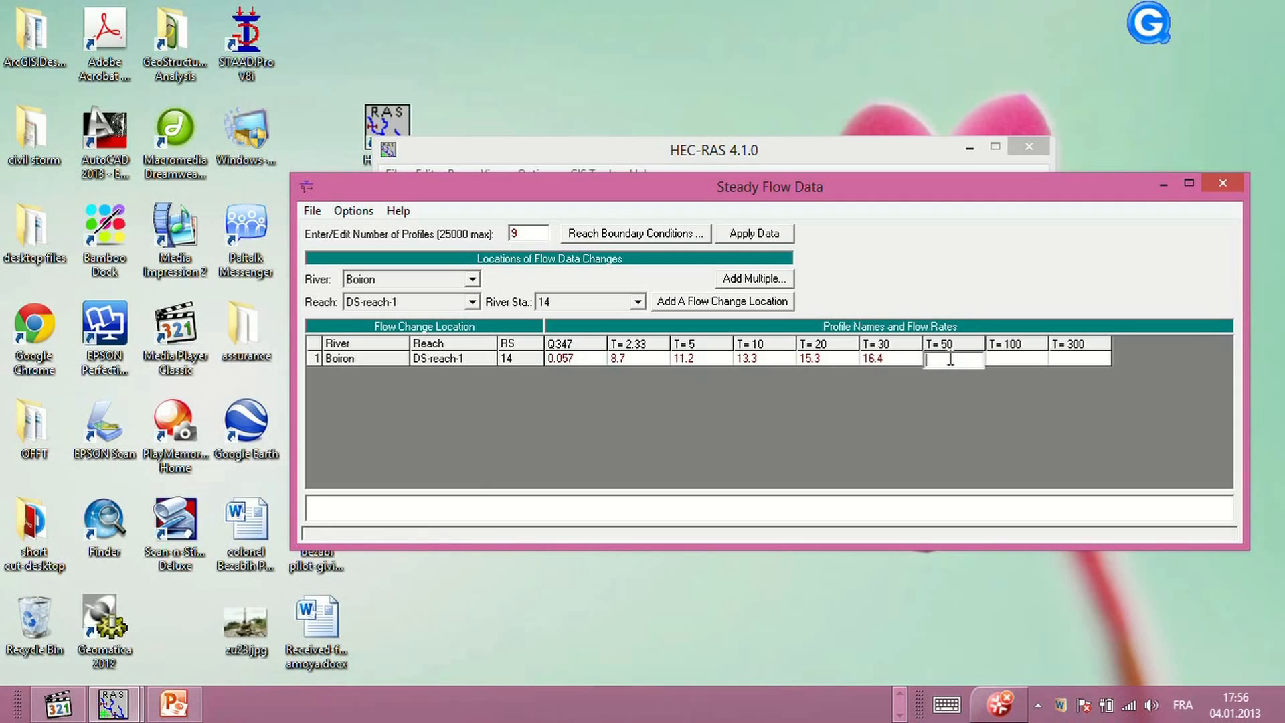
{"action": "type", "text": "17.9"}
Enter flow rates of 19.8 and 22.8 m3/s for profiles T= 100 and T= 300
{"action": "left_click", "coordinate": [58, 702]}
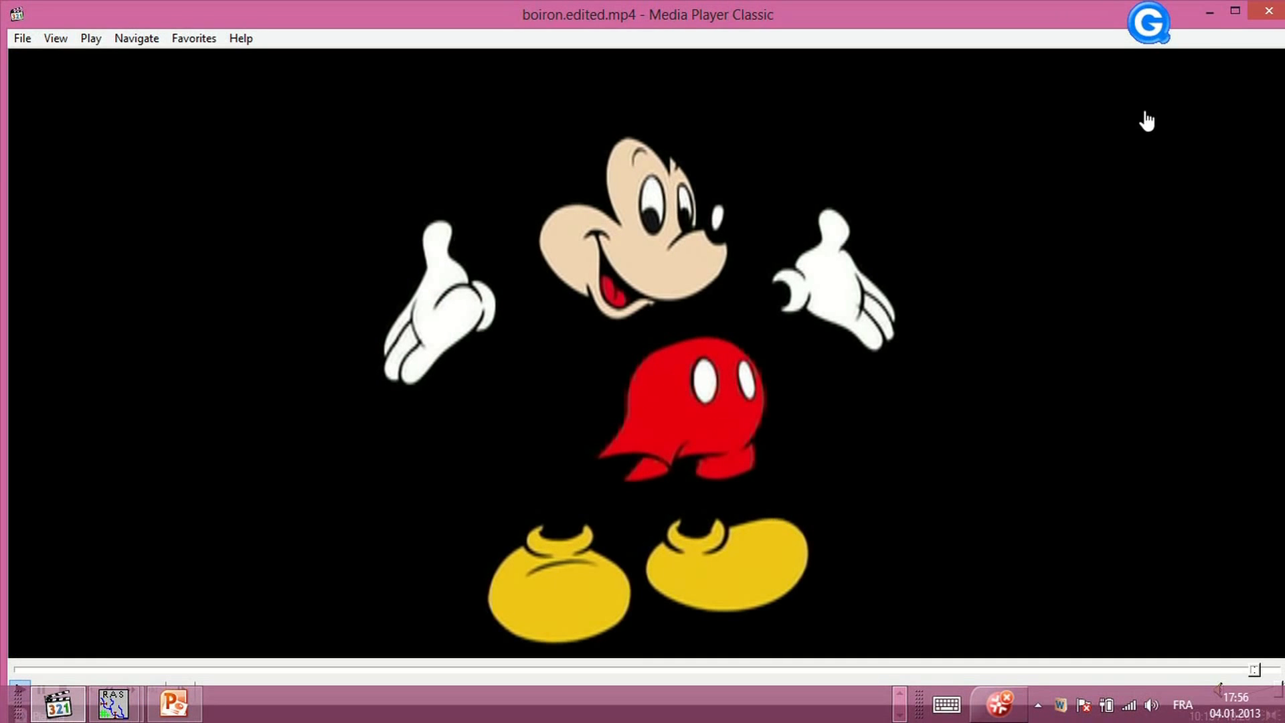
{"action": "left_click", "coordinate": [1269, 11]}
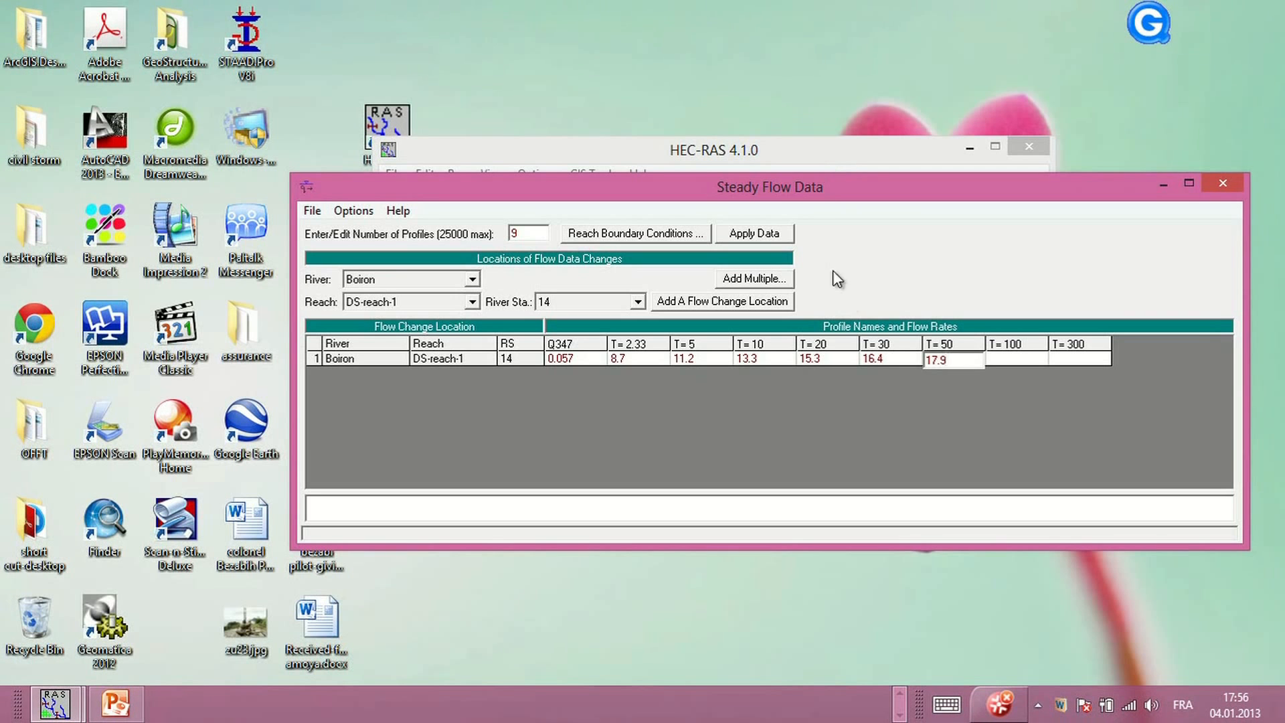
{"action": "left_click", "coordinate": [1010, 359]}
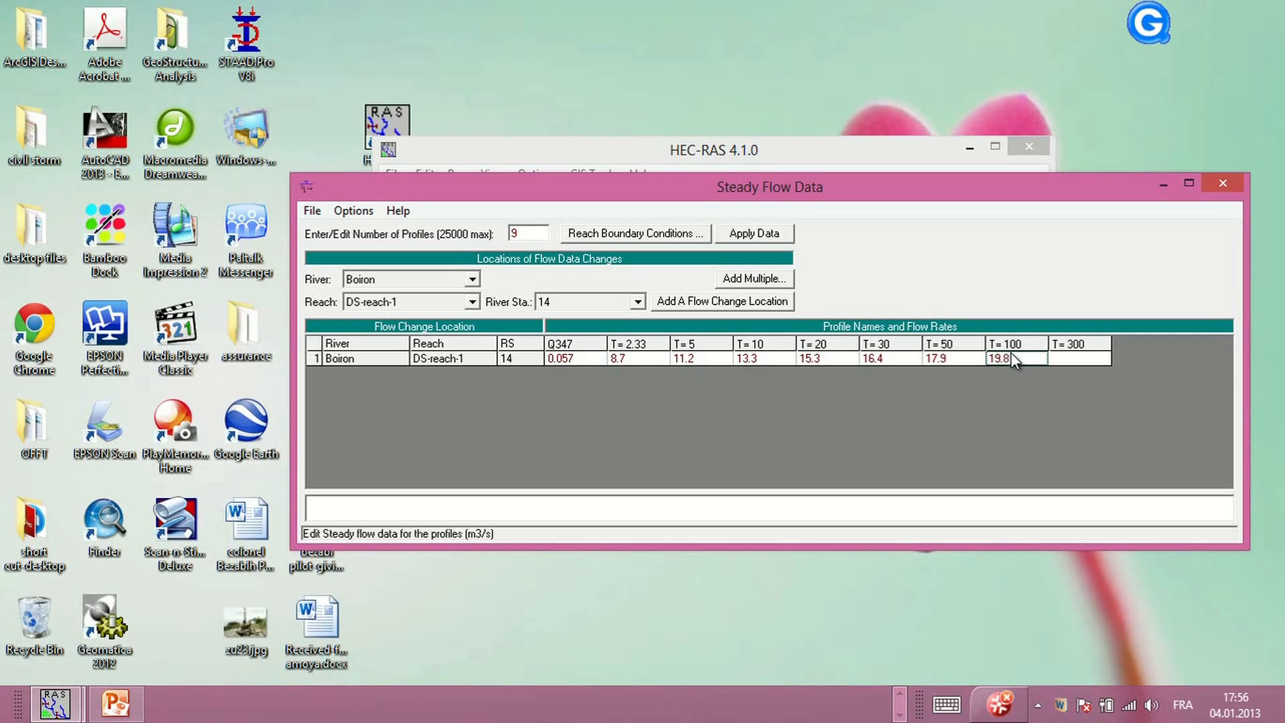
{"action": "key", "text": "Tab"}
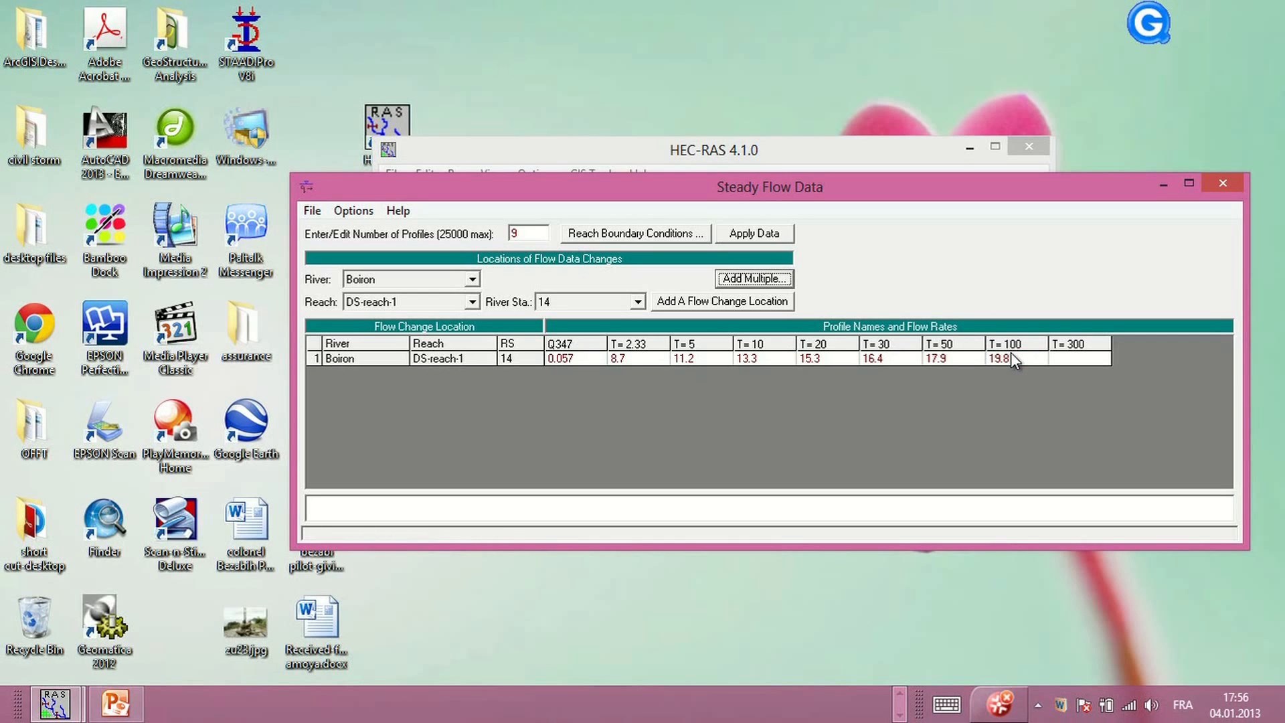
{"action": "left_click", "coordinate": [1071, 359]}
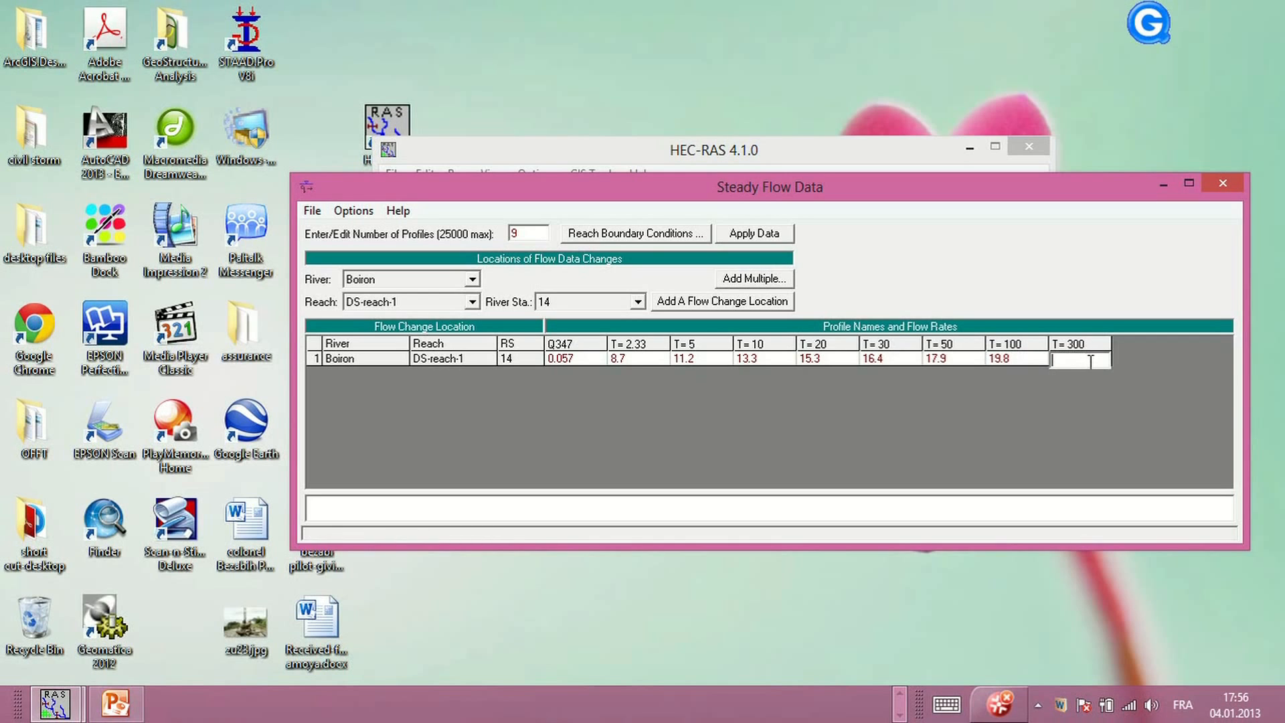
{"action": "type", "text": "22.8"}
{"action": "left_click", "coordinate": [841, 401]}
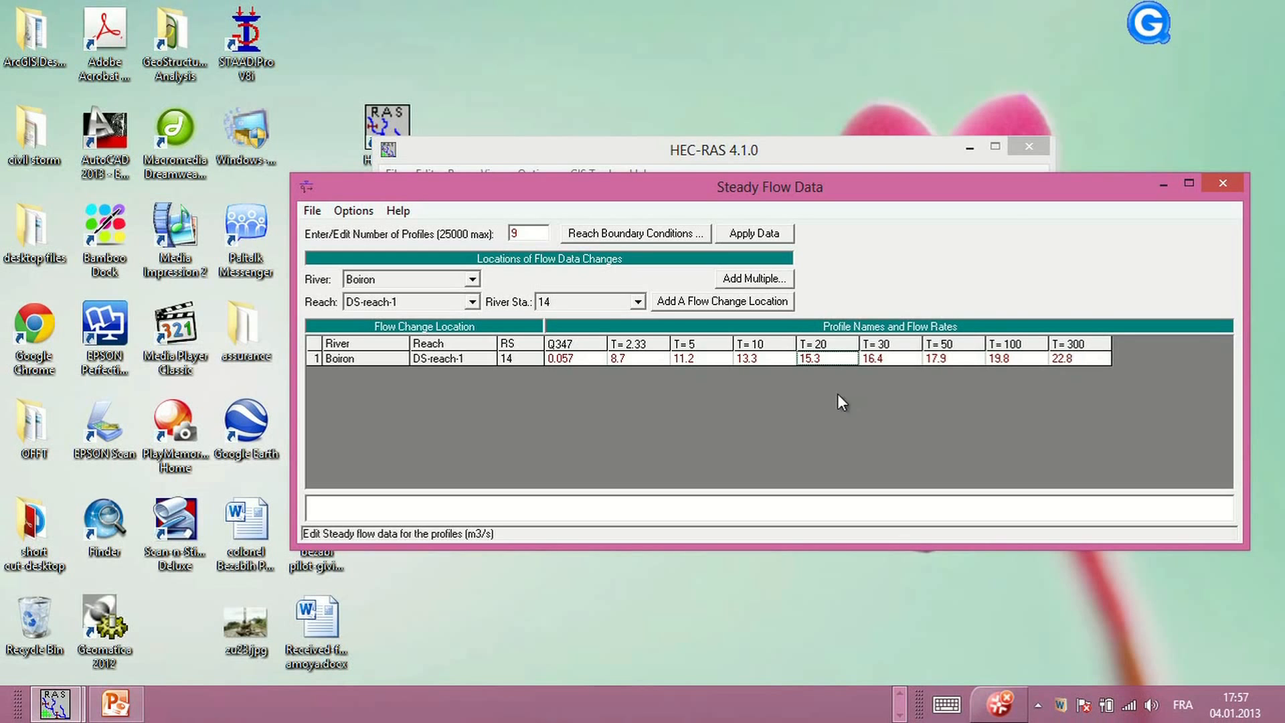
Save the steady flow data with the title Boiron-Hydroogy and close the steady flow editor
{"action": "left_click", "coordinate": [349, 212]}
{"action": "mouse_move", "coordinate": [320, 219]}
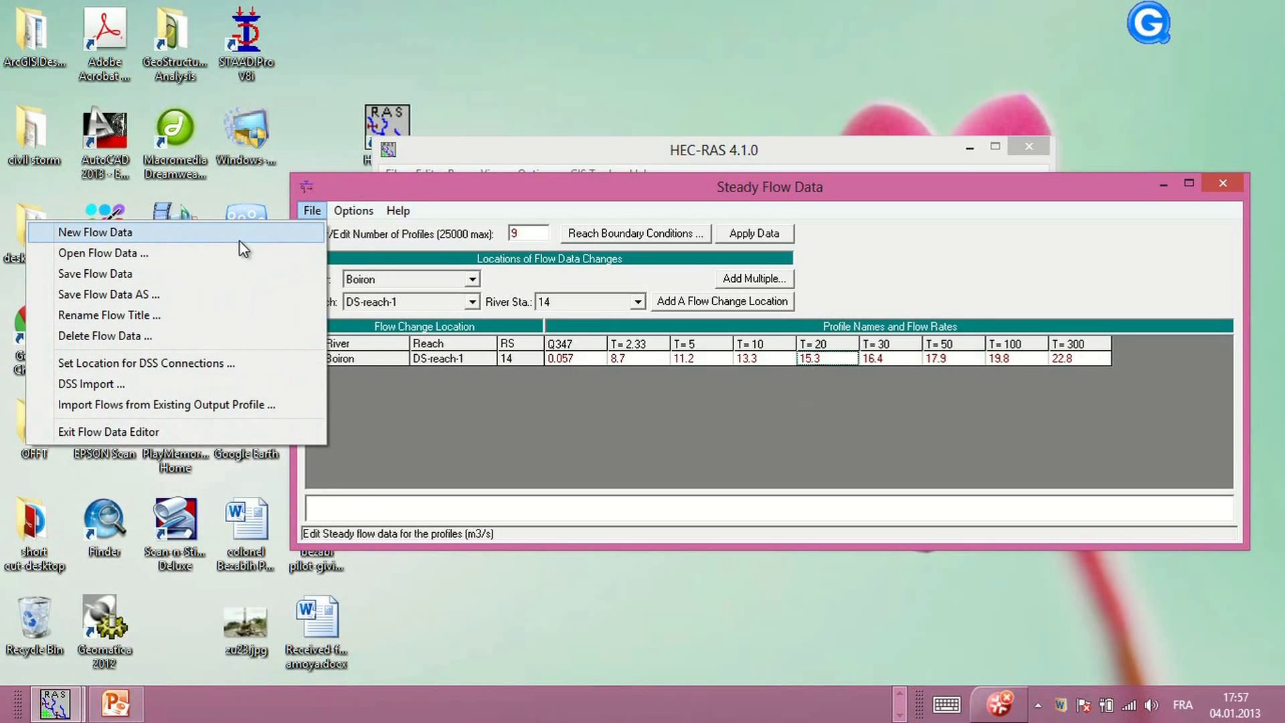
{"action": "left_click", "coordinate": [172, 273]}
{"action": "left_click", "coordinate": [358, 236]}
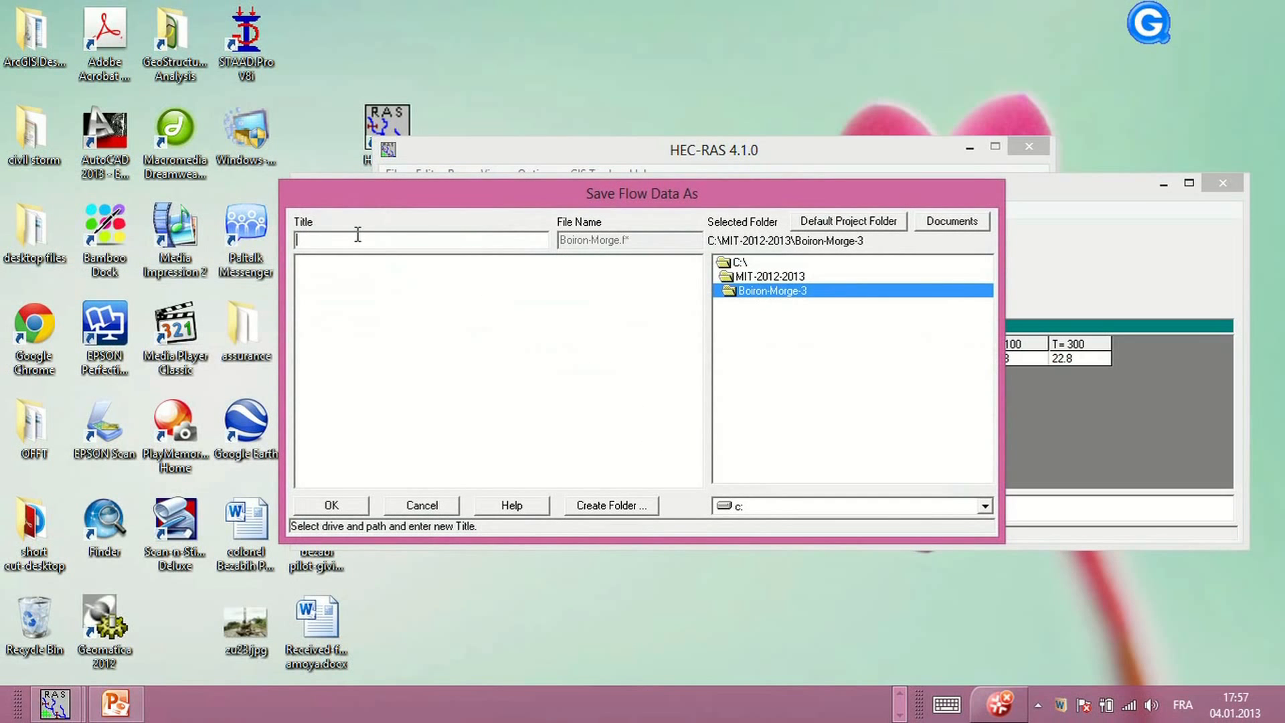
{"action": "type", "text": "Boiron-Hydros"}
{"action": "type", "text": "gy"}
{"action": "left_click", "coordinate": [366, 506]}
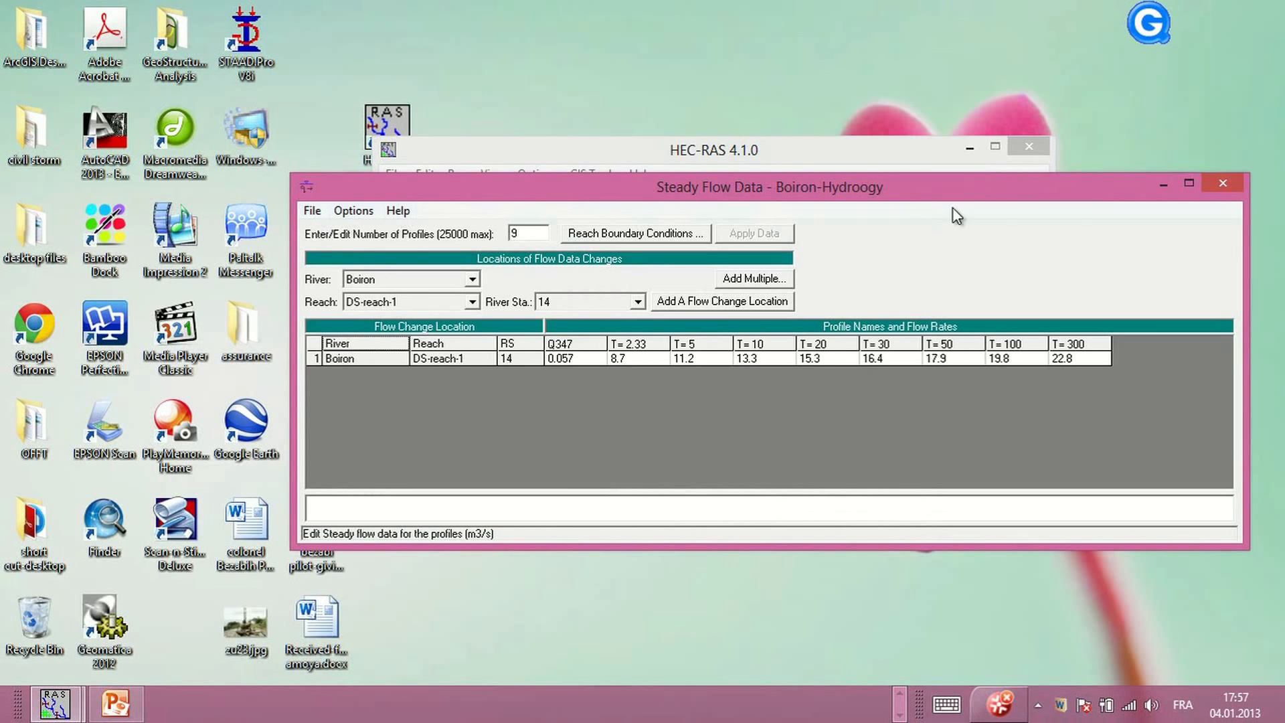
{"action": "left_click", "coordinate": [1220, 185]}
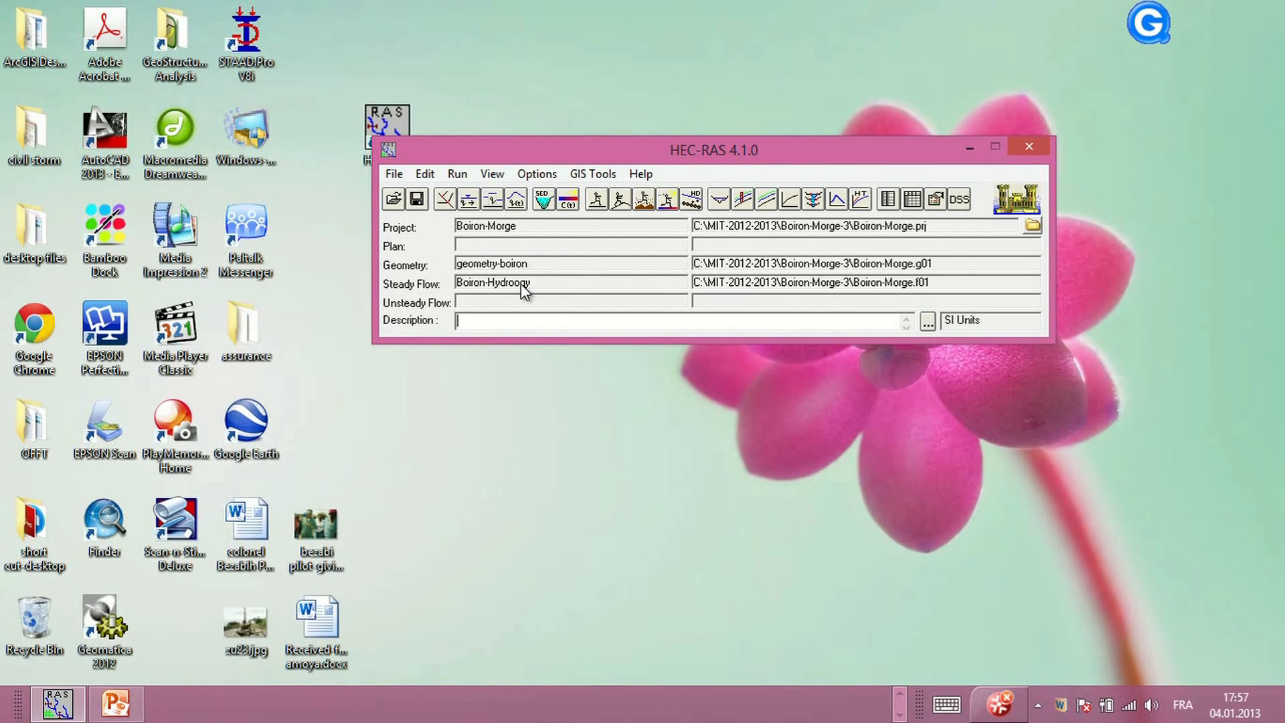
Open and close the quasi-unsteady and unsteady flow data editors
{"action": "left_click", "coordinate": [493, 200]}
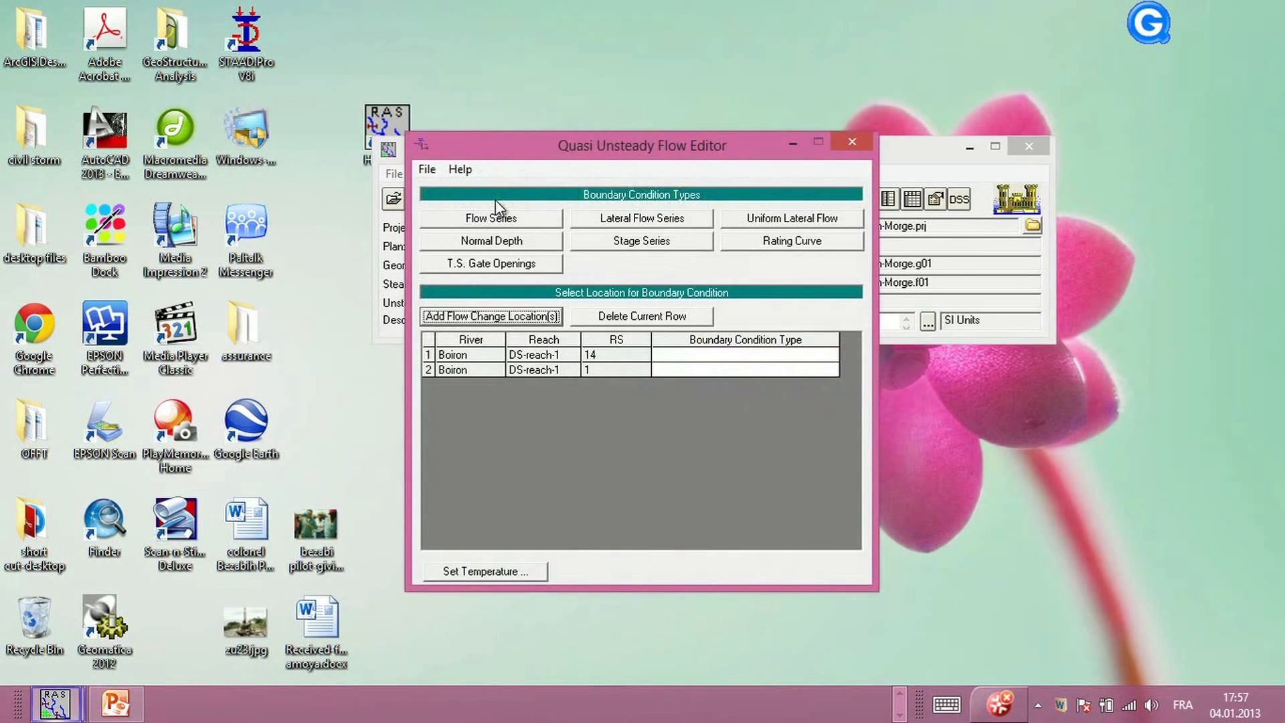
{"action": "left_click", "coordinate": [847, 143]}
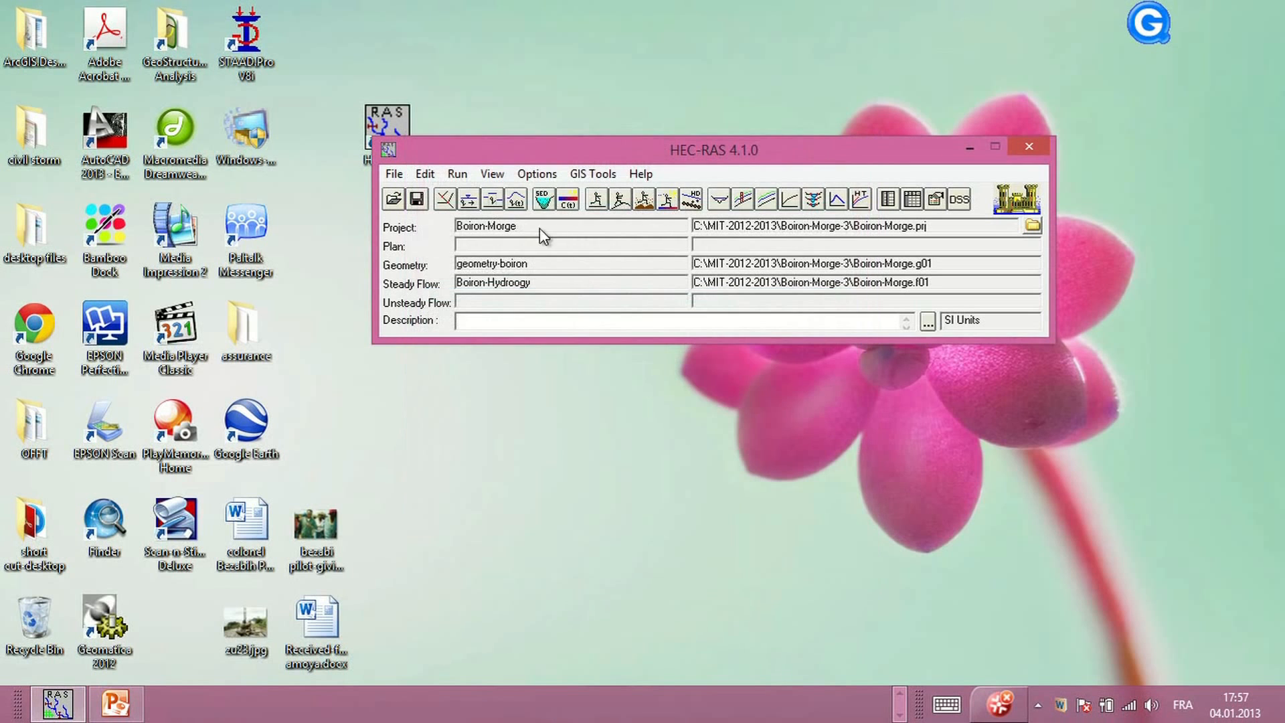
{"action": "left_click", "coordinate": [517, 199]}
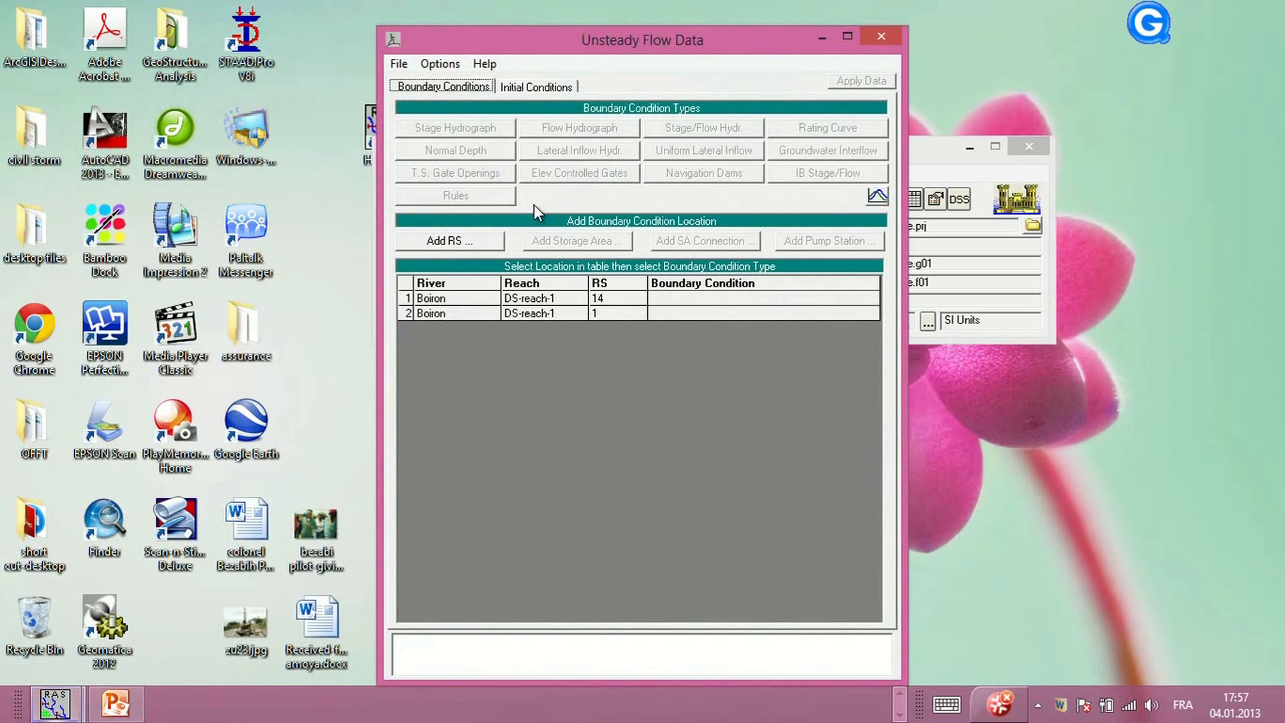
{"action": "left_click", "coordinate": [890, 38]}
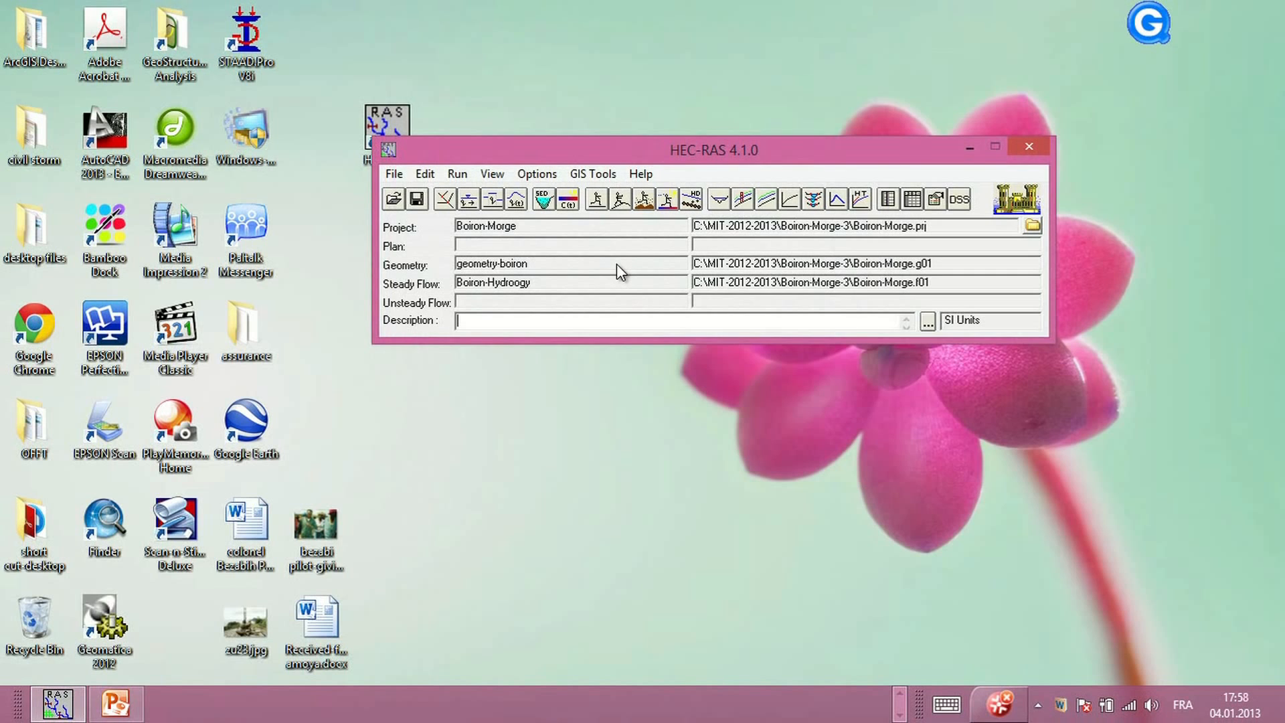
Run the steady flow simulation with the geometry-boiron and Boiron-Hydroogy files, then save the plan
{"action": "left_click", "coordinate": [597, 202]}
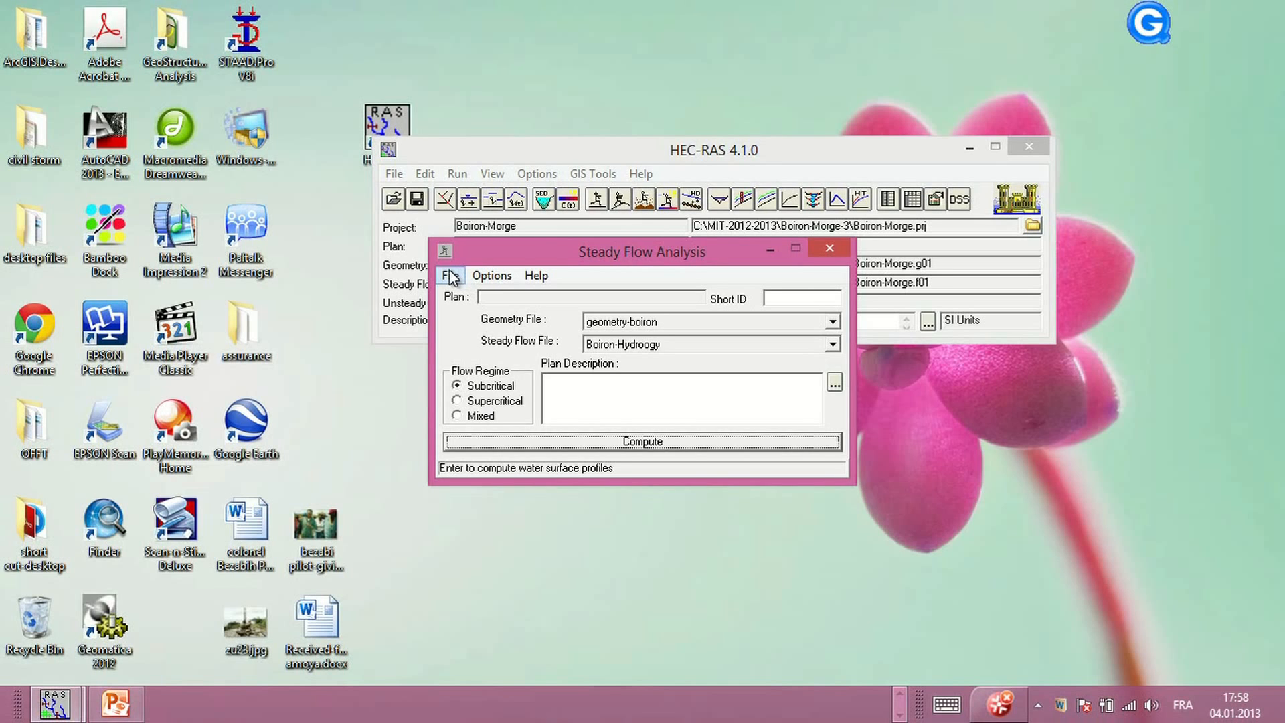
{"action": "left_click", "coordinate": [641, 442]}
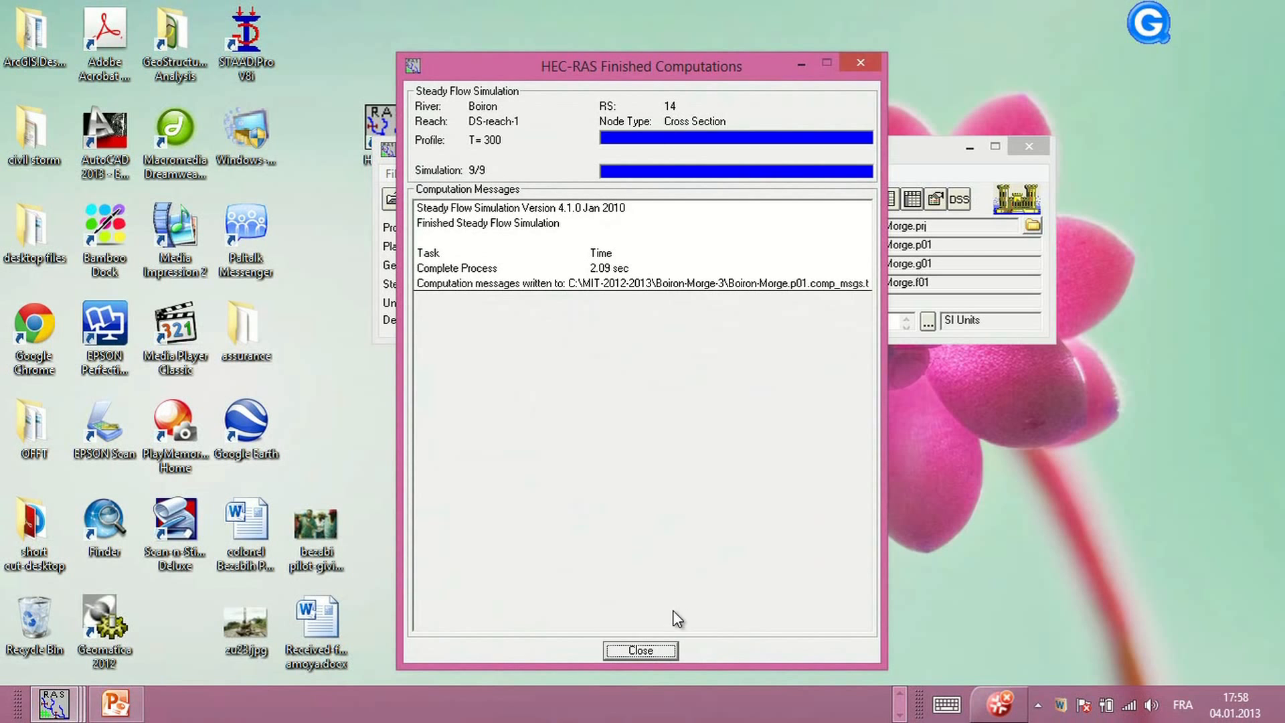
{"action": "left_click", "coordinate": [641, 651]}
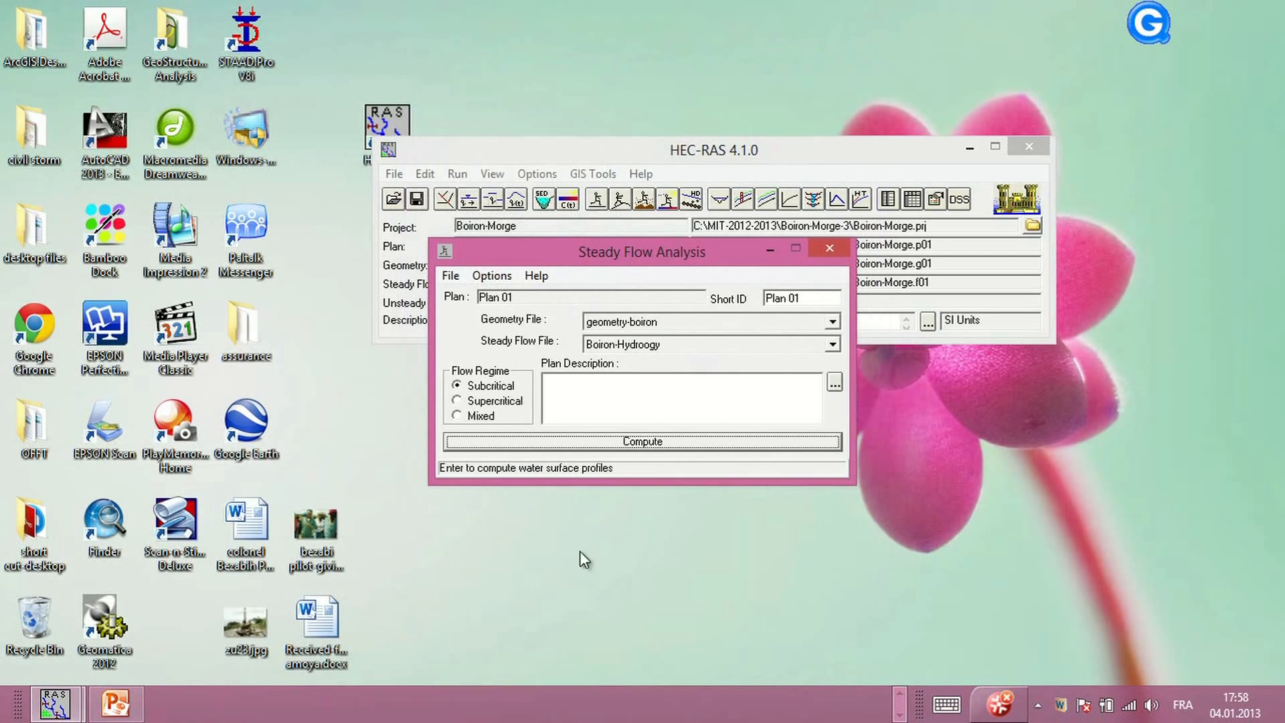
{"action": "left_click", "coordinate": [442, 276]}
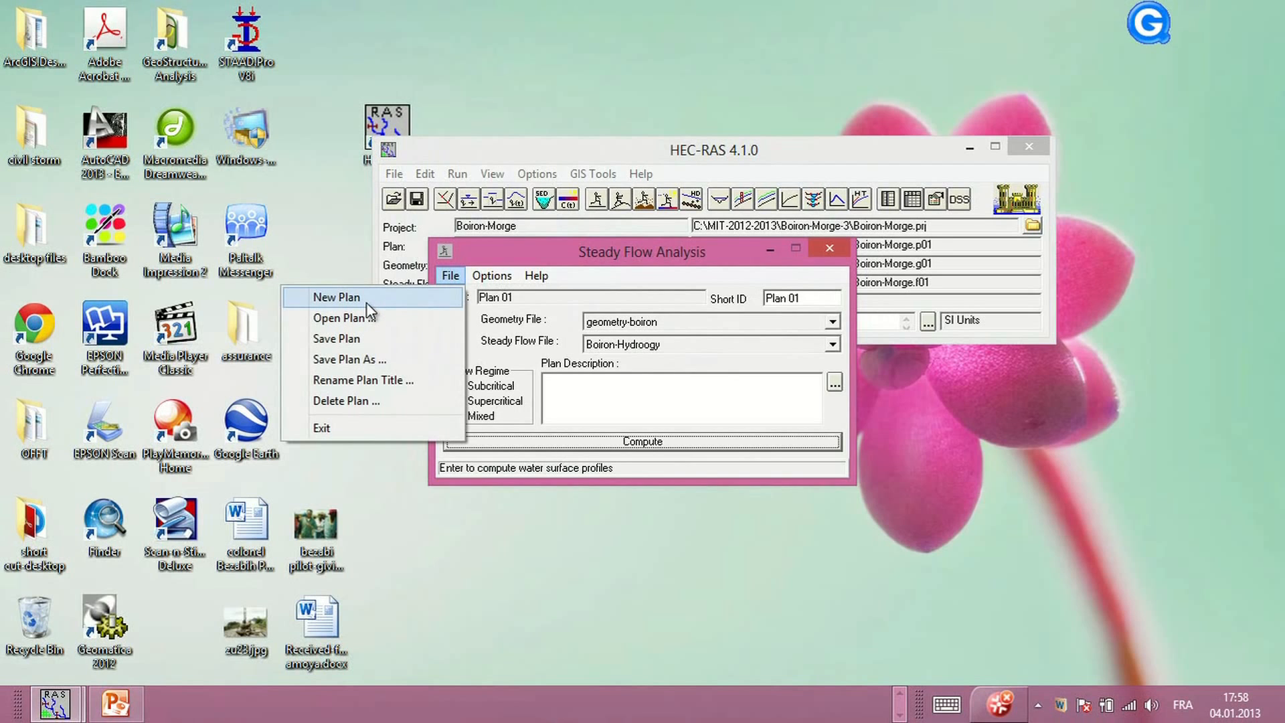
{"action": "left_click", "coordinate": [345, 339]}
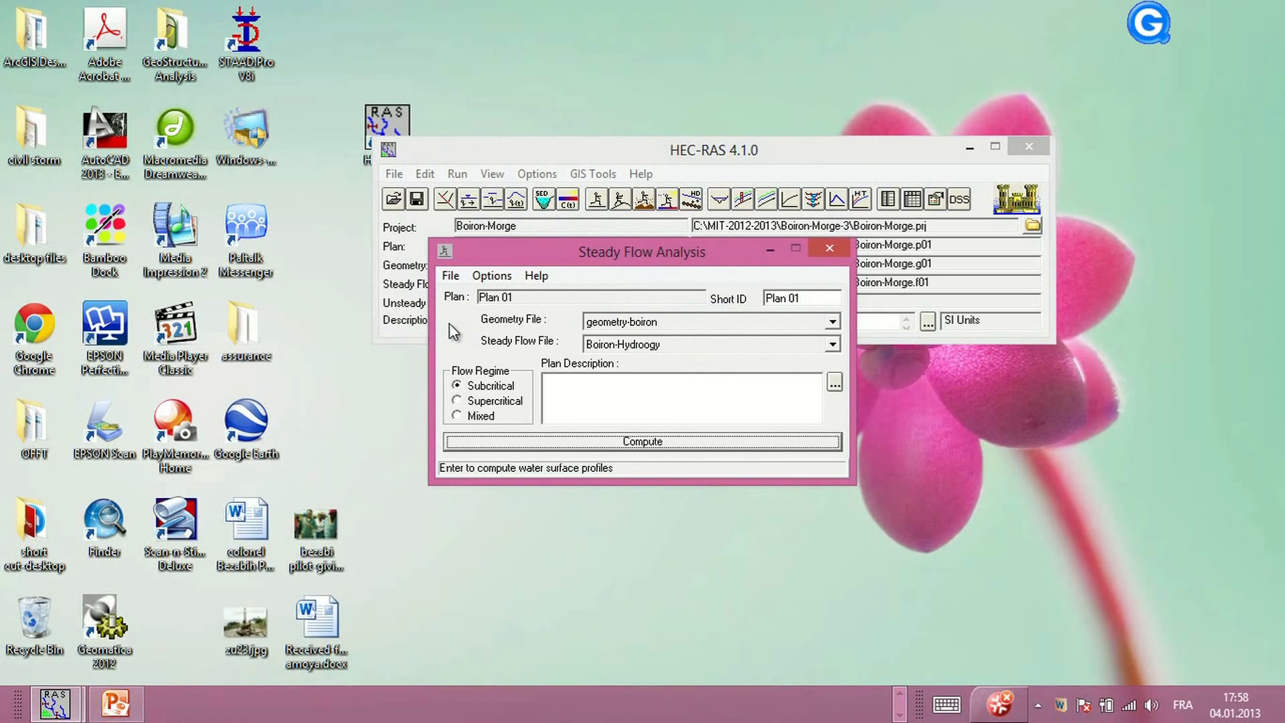
Create a new plan titled Simulation_1_Boiron with the short identifier Sim-1
{"action": "left_click", "coordinate": [457, 280]}
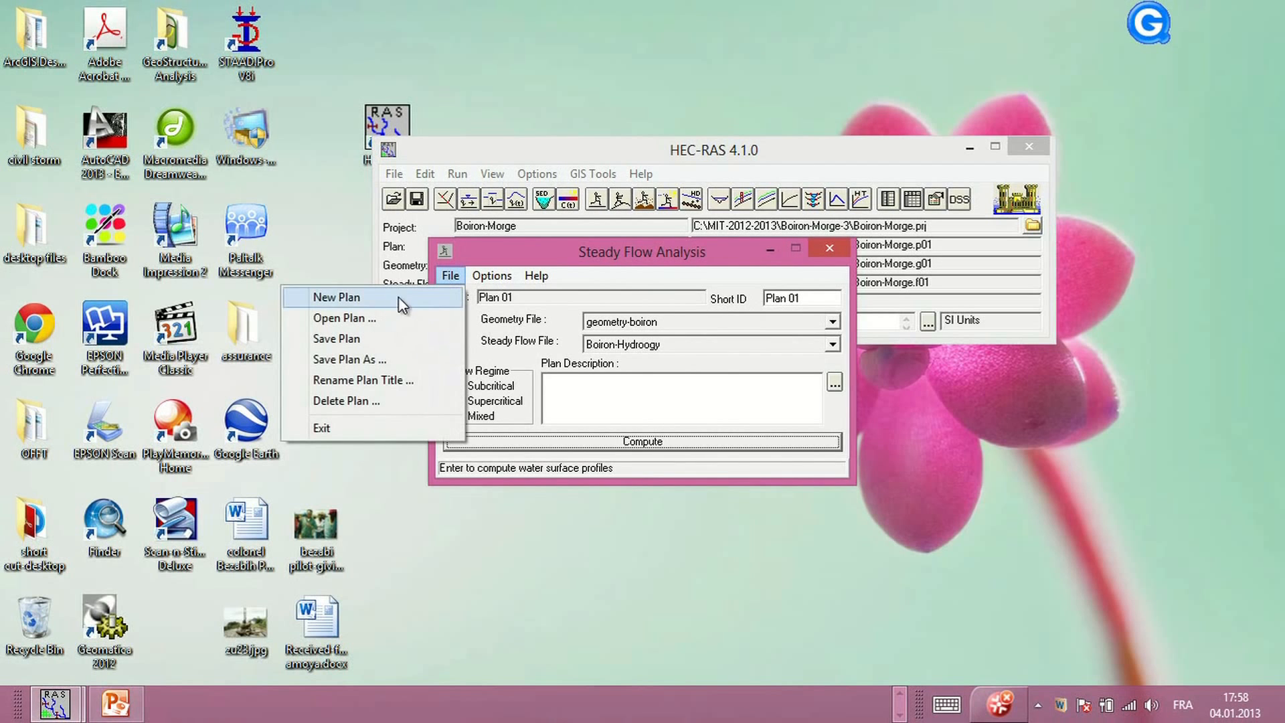
{"action": "left_click", "coordinate": [368, 298]}
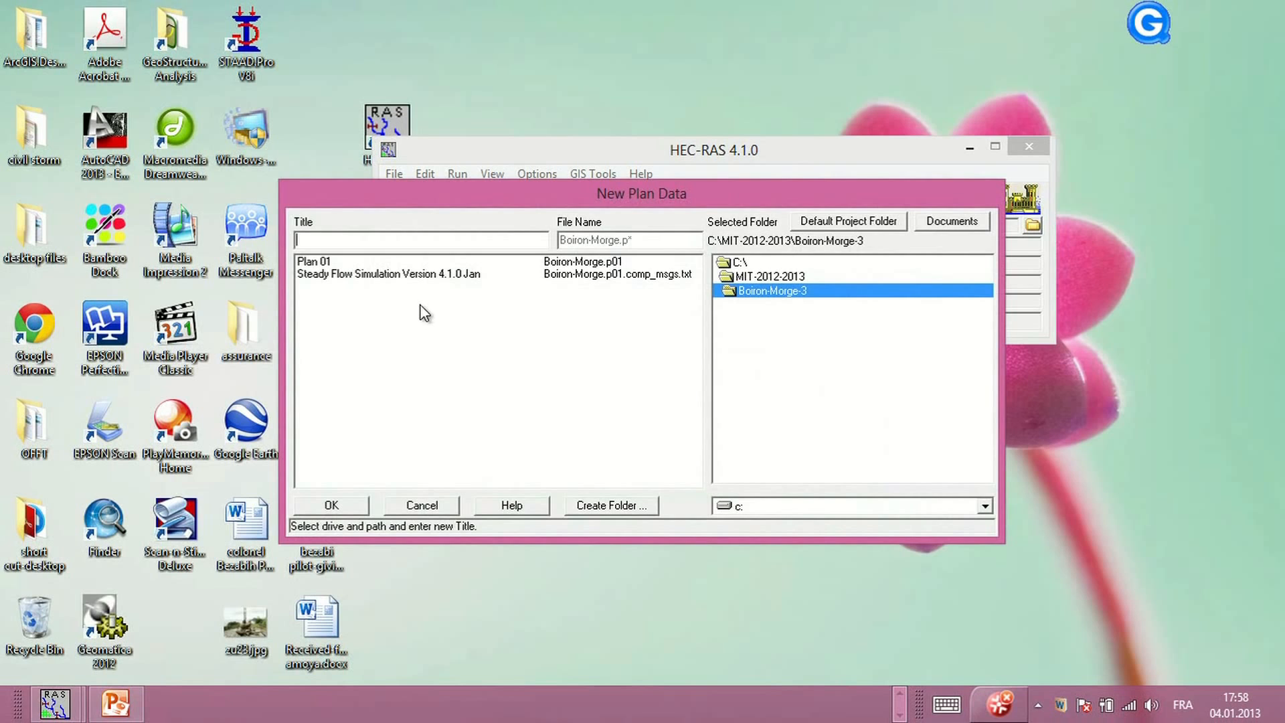
{"action": "type", "text": "Simu"}
{"action": "type", "text": "lation"}
{"action": "type", "text": "-Boiron"}
{"action": "key", "text": "Left"}
{"action": "key", "text": "Left"}
{"action": "key", "text": "Left"}
{"action": "type", "text": "1-"}
{"action": "key", "text": "BackSpace"}
{"action": "type", "text": "_"}
{"action": "key", "text": "BackSpace"}
{"action": "type", "text": "_"}
{"action": "left_click", "coordinate": [348, 502]}
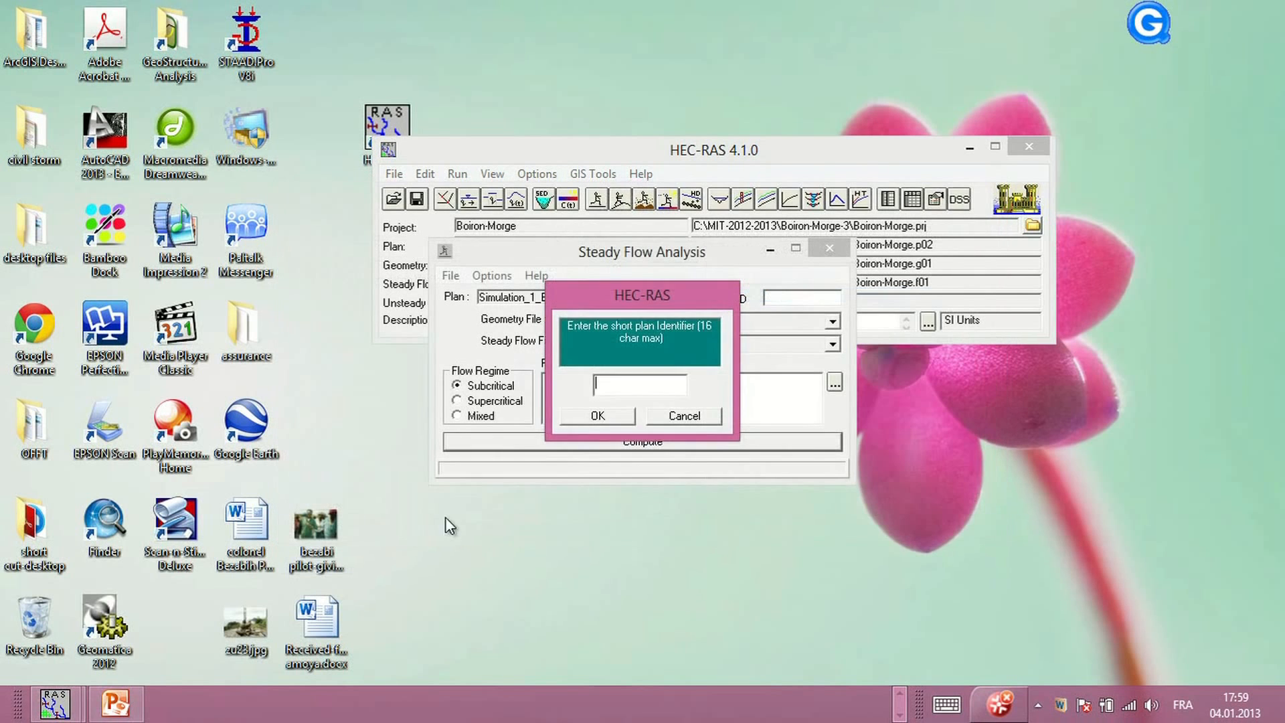
{"action": "left_click", "coordinate": [623, 387]}
{"action": "type", "text": "Sim-1"}
{"action": "left_click", "coordinate": [598, 416]}
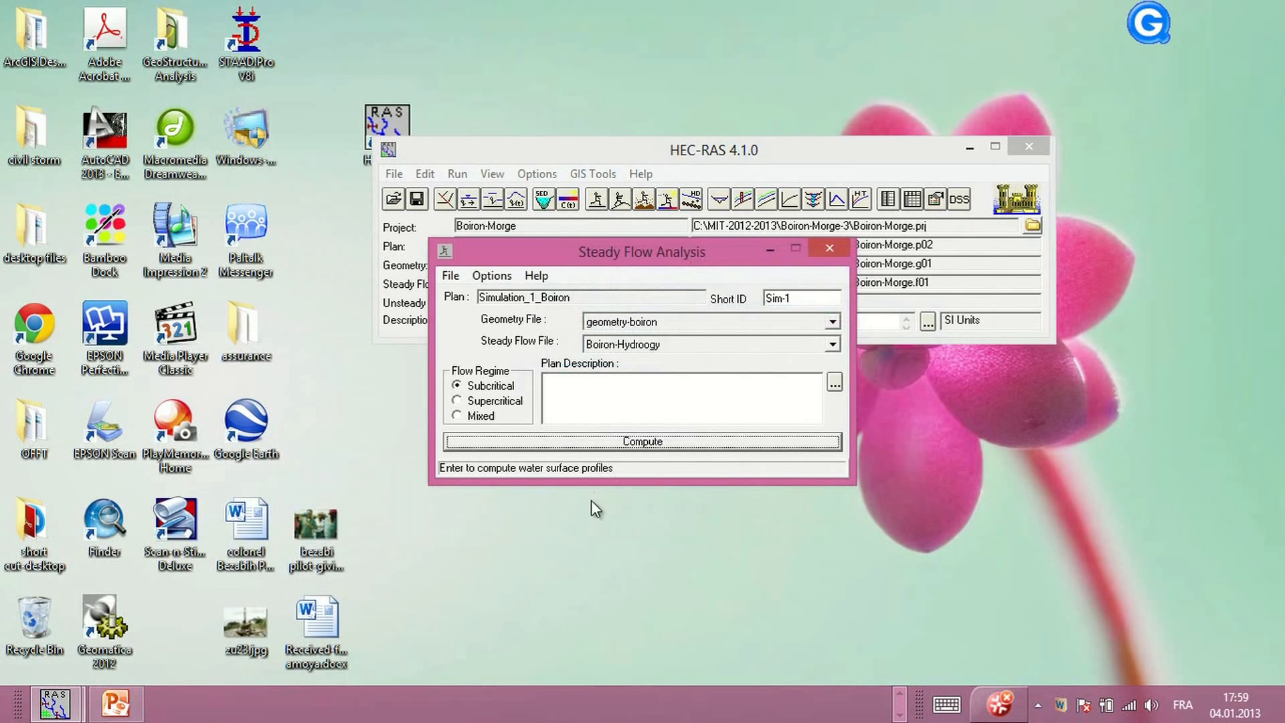
Compute the steady flow simulation for the new plan
{"action": "left_click", "coordinate": [639, 443]}
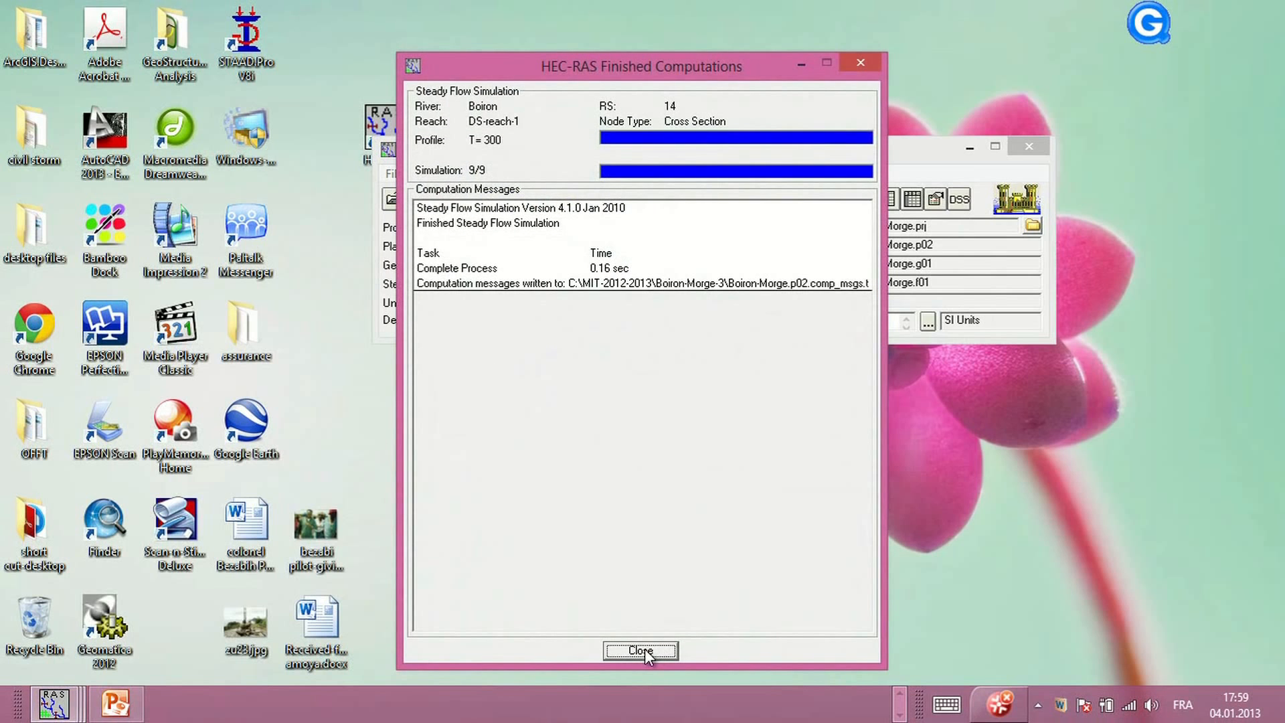
{"action": "left_click", "coordinate": [641, 652]}
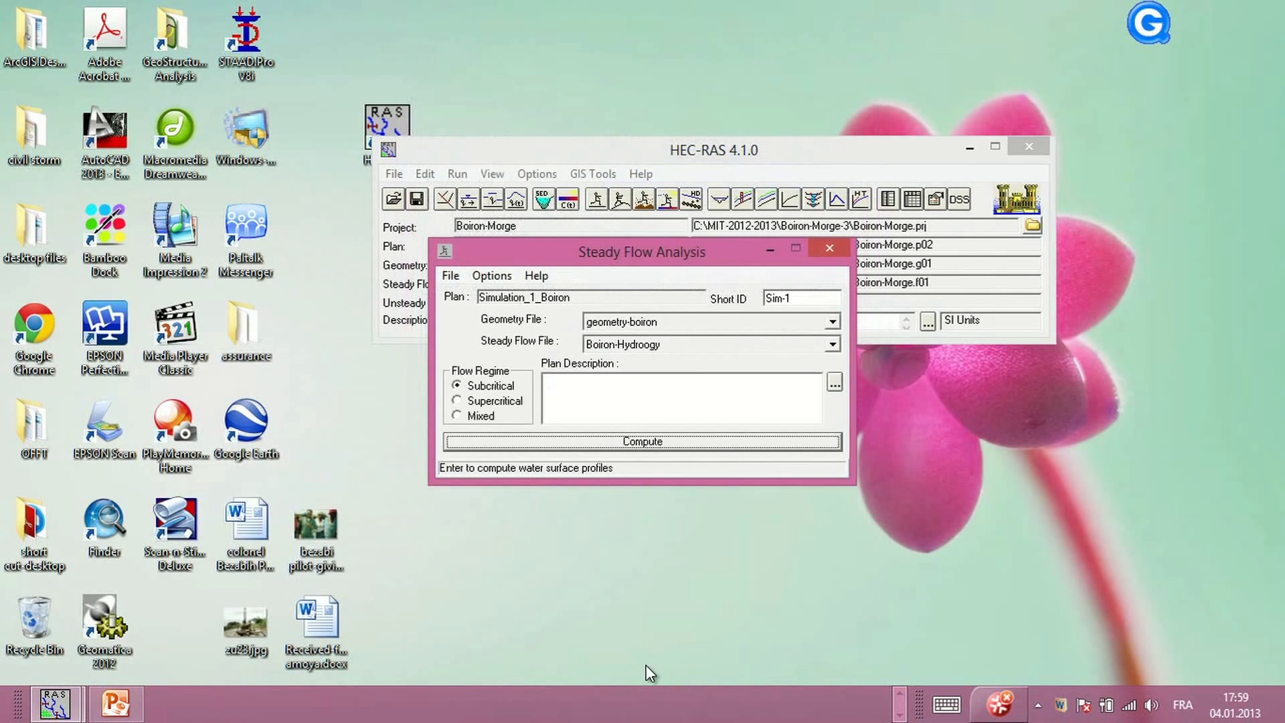
{"action": "left_click", "coordinate": [640, 442]}
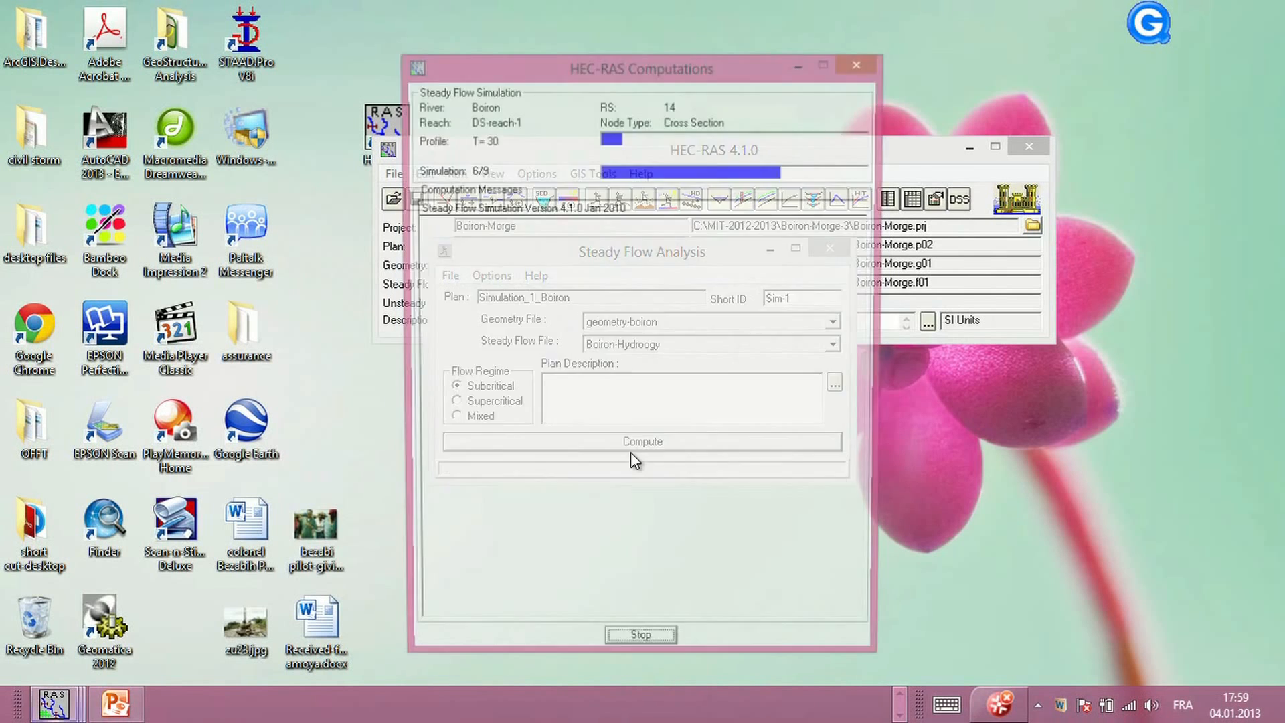
{"action": "left_click", "coordinate": [638, 651]}
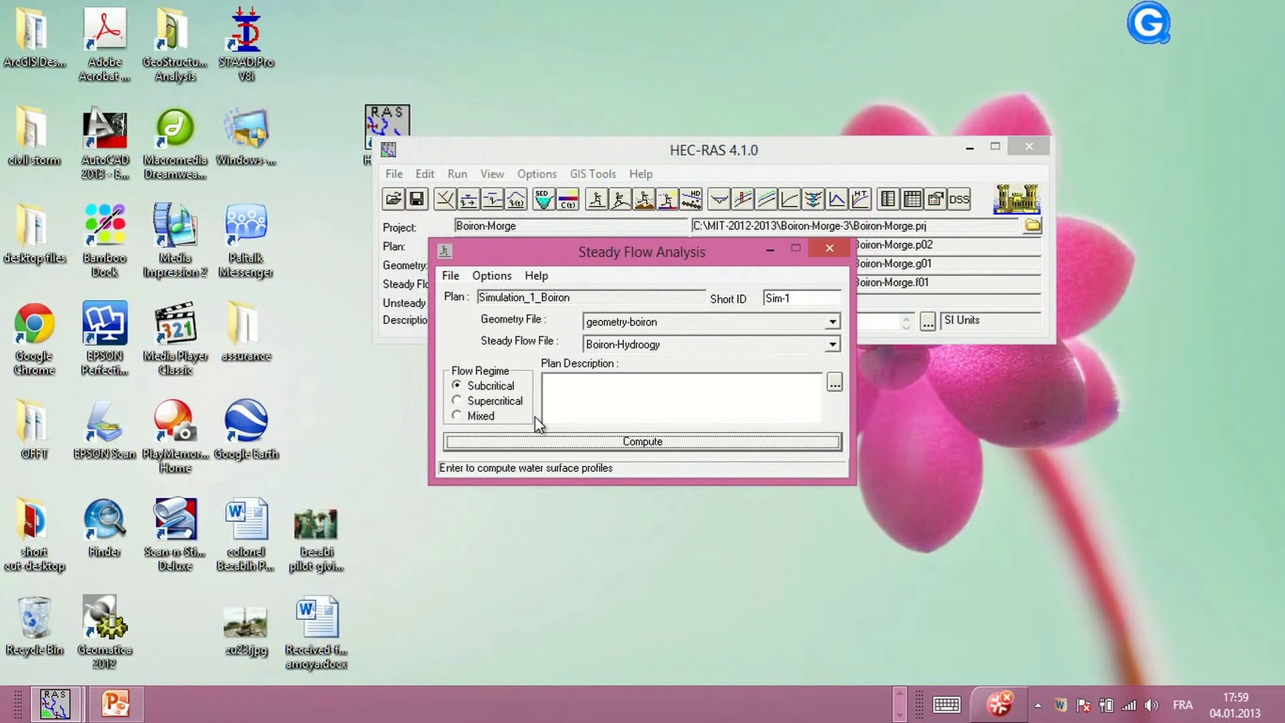
Save the plan and close the steady flow analysis window
{"action": "left_click", "coordinate": [451, 275]}
{"action": "left_click", "coordinate": [364, 338]}
{"action": "left_click", "coordinate": [828, 248]}
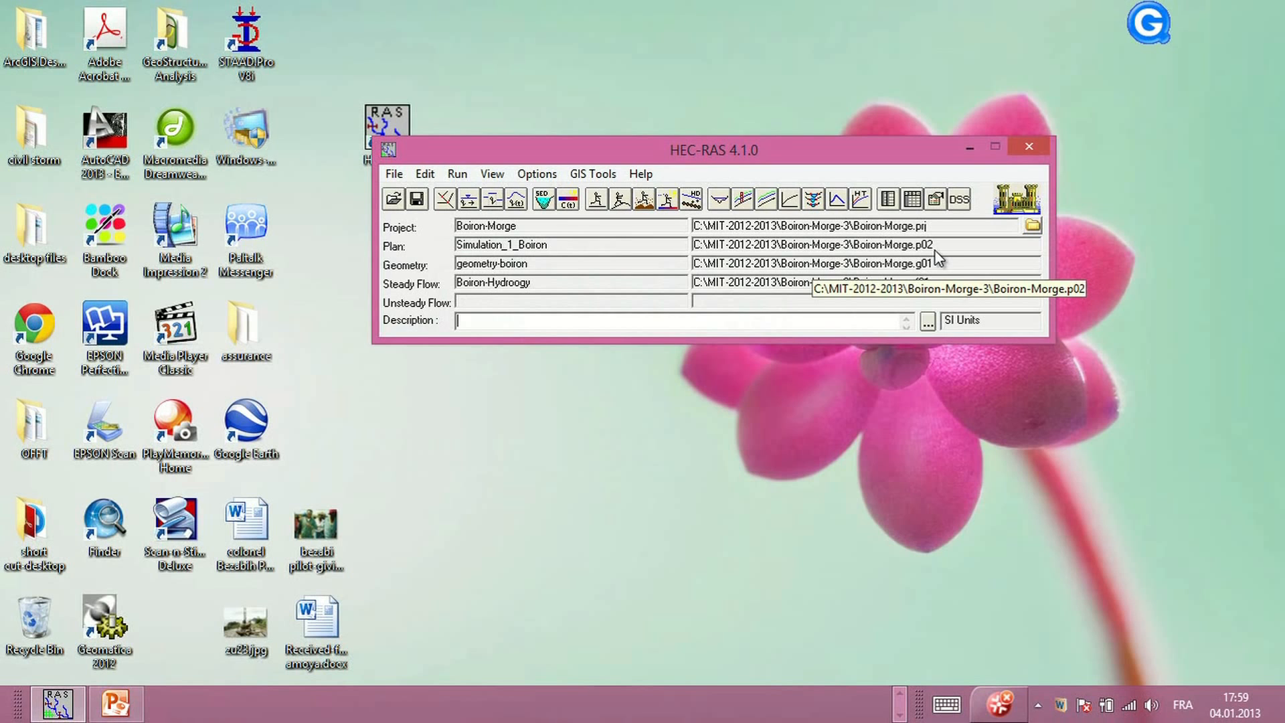
Open the cross-section plot, enlarge it and animate the profiles at river station 14
{"action": "left_click", "coordinate": [718, 199]}
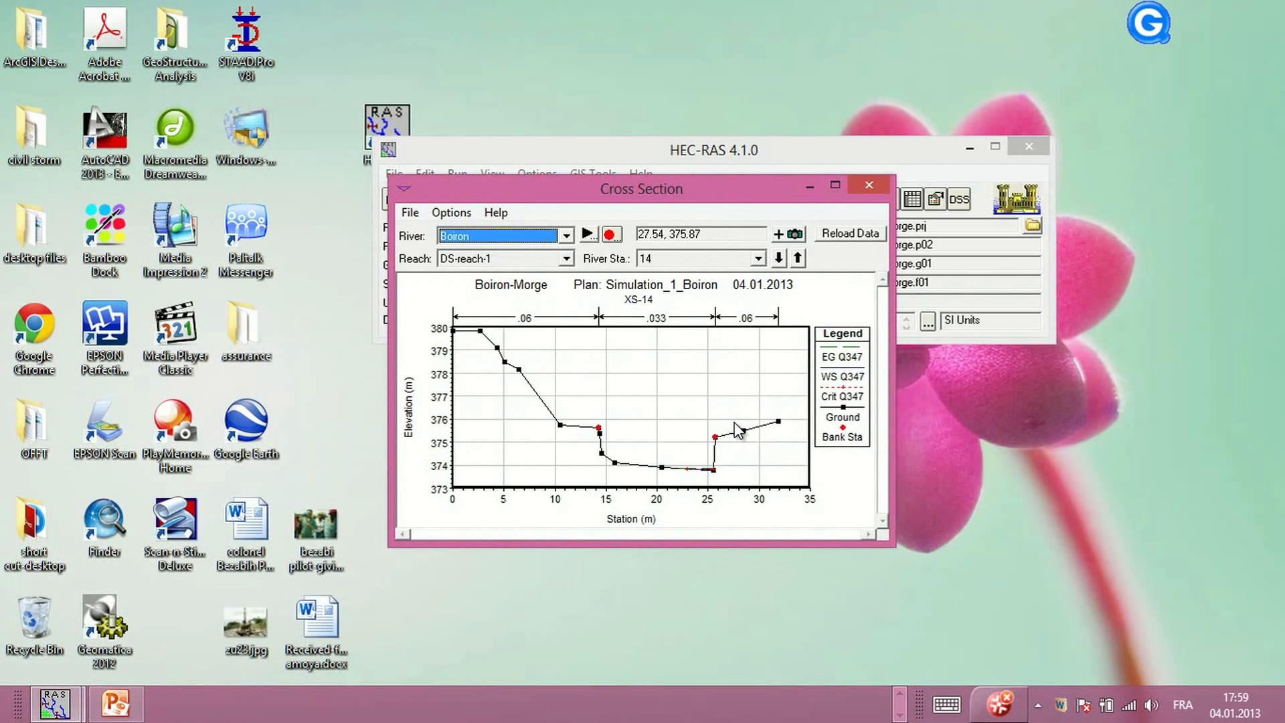
{"action": "left_click", "coordinate": [834, 186]}
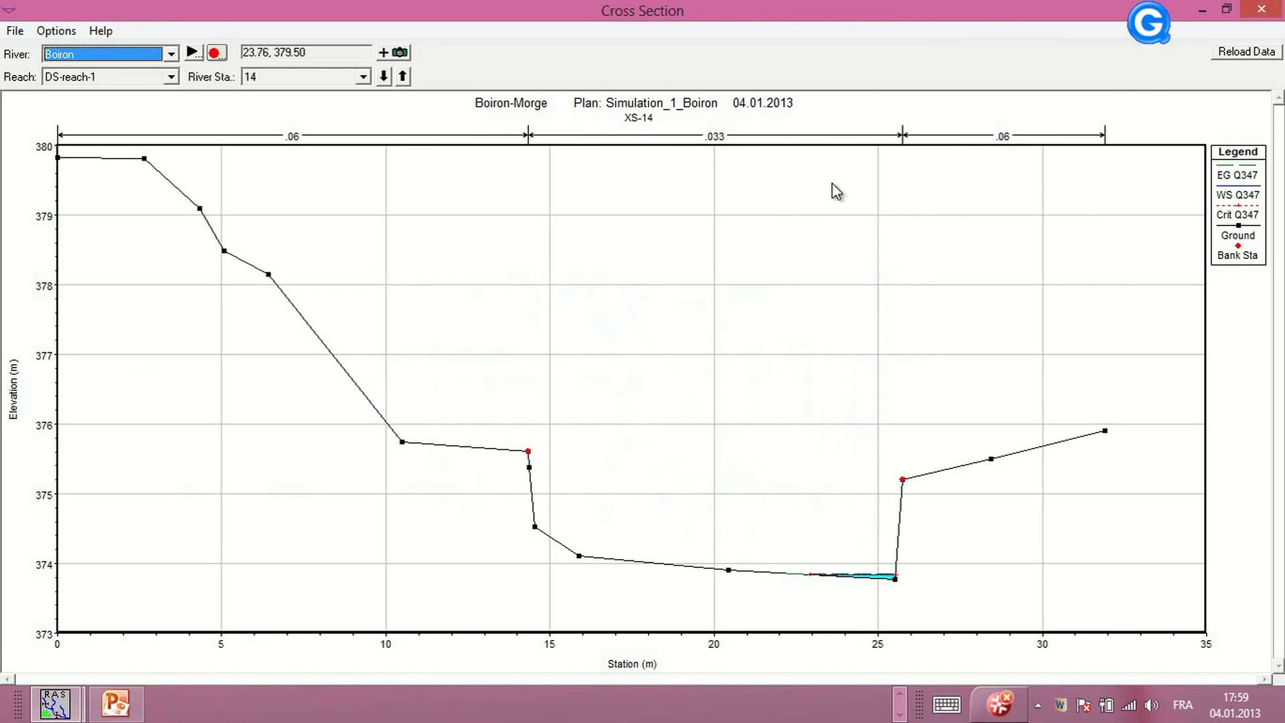
{"action": "left_click", "coordinate": [193, 53]}
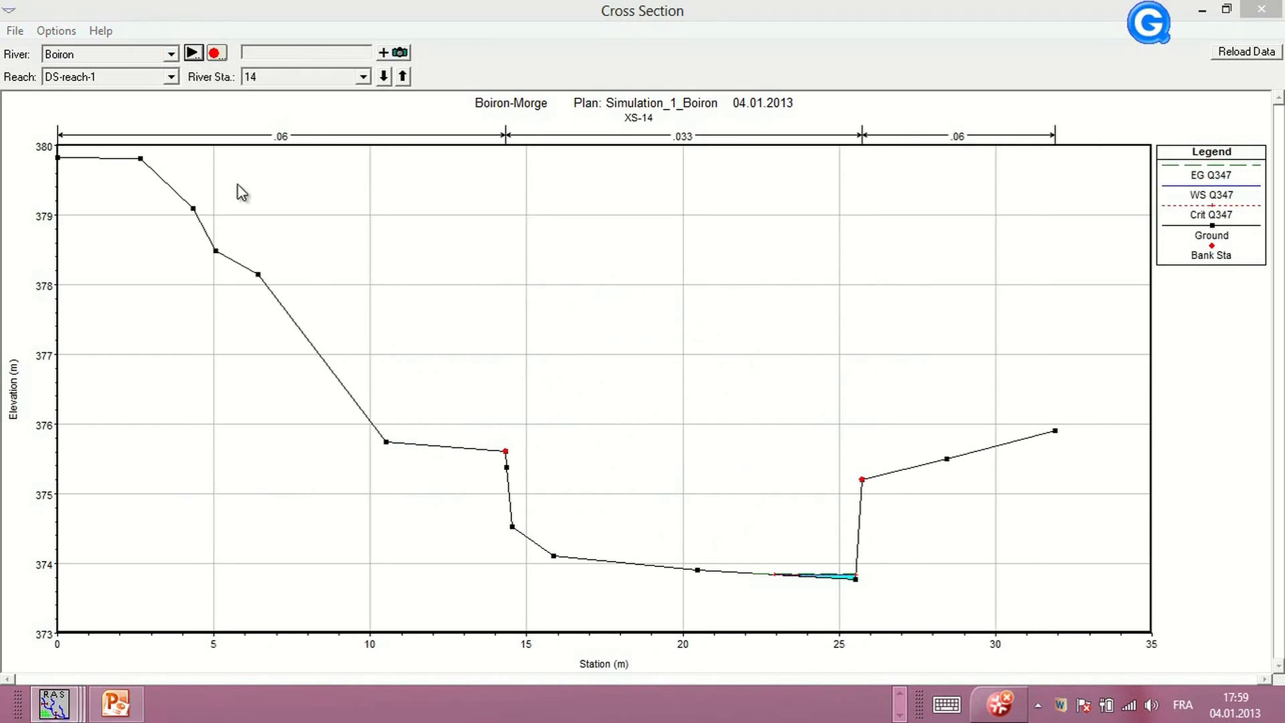
{"action": "left_click", "coordinate": [830, 262]}
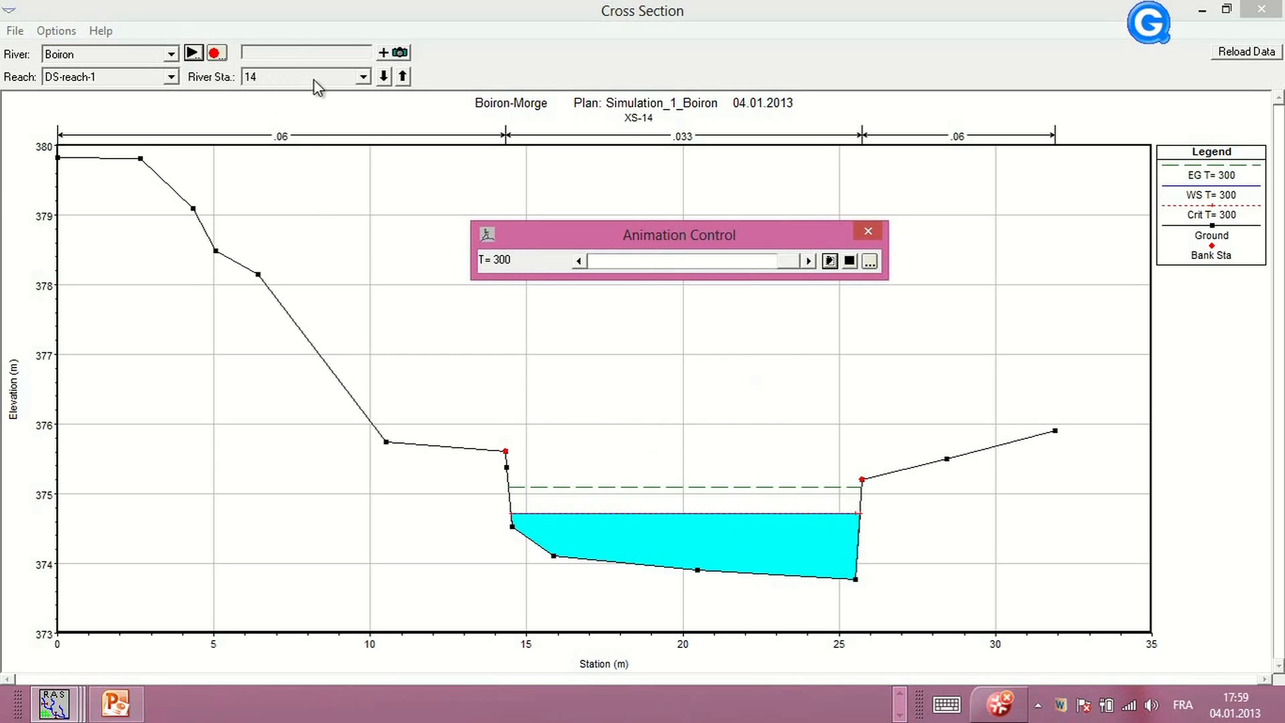
Browse the computed cross sections at river stations 12, 8, 6, 7 and 9
{"action": "left_click", "coordinate": [362, 78]}
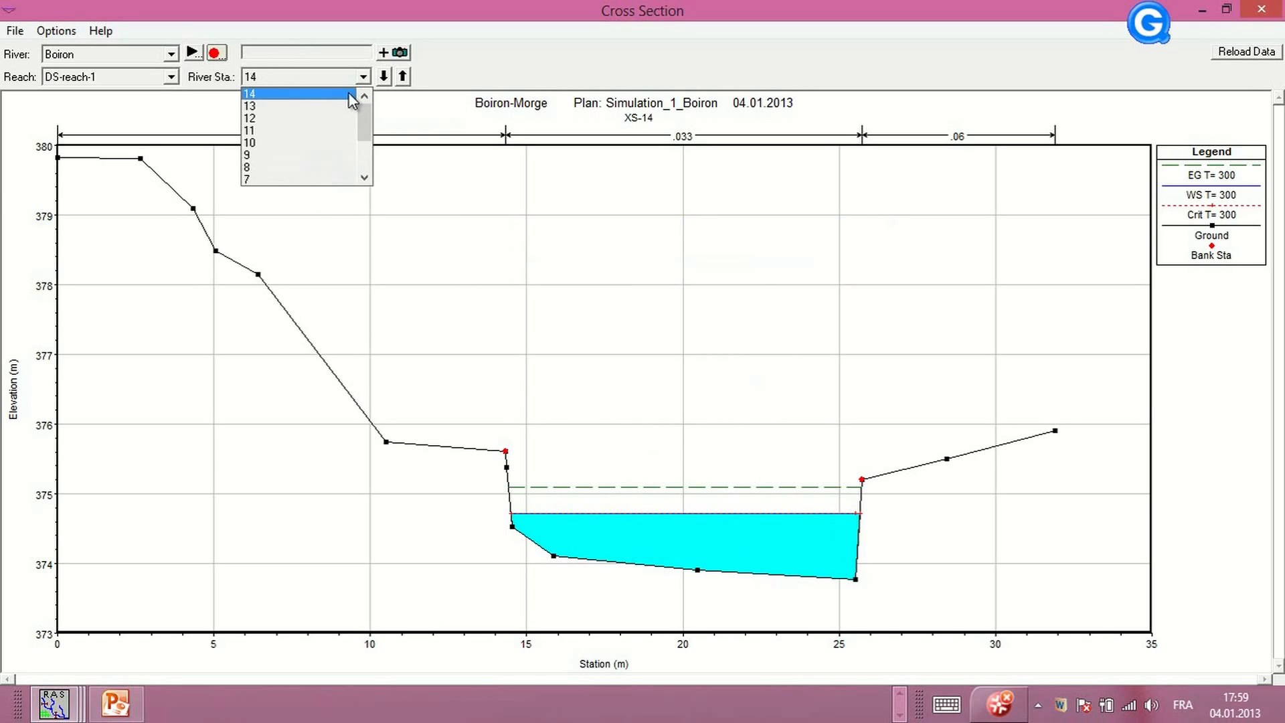
{"action": "left_click", "coordinate": [296, 121]}
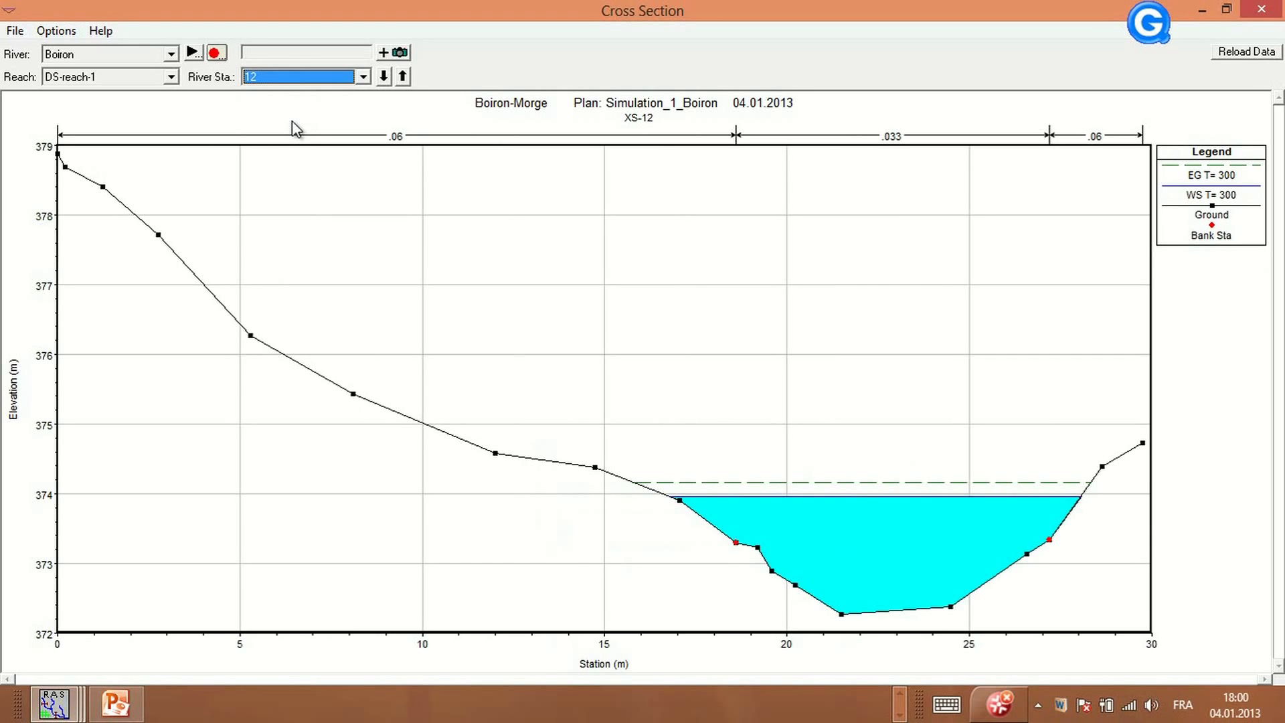
{"action": "left_click", "coordinate": [363, 78]}
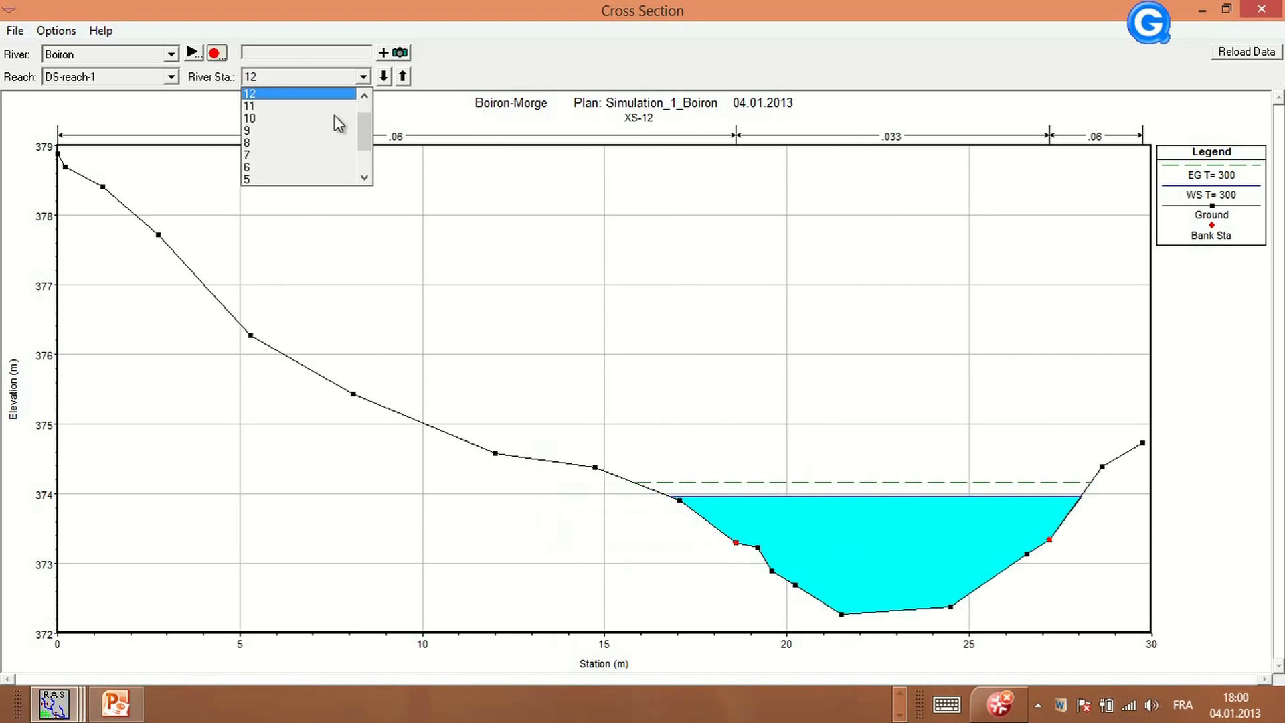
{"action": "left_click", "coordinate": [308, 142]}
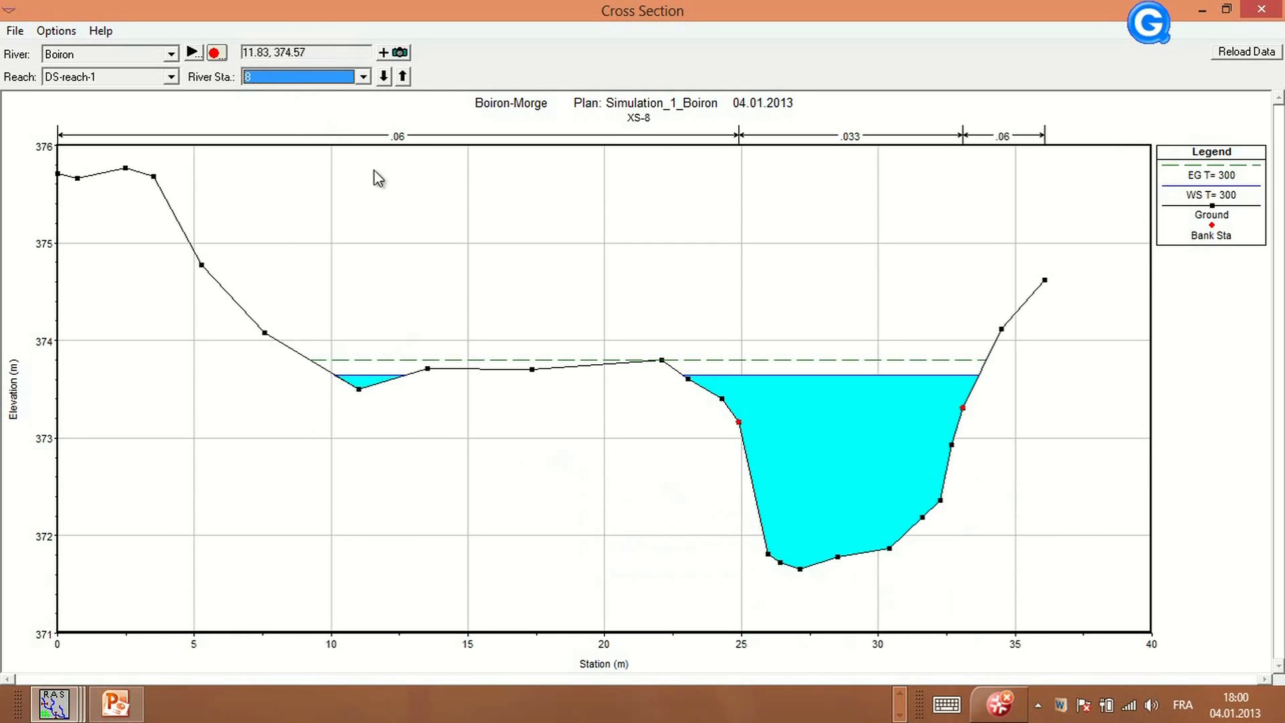
{"action": "left_click", "coordinate": [362, 77]}
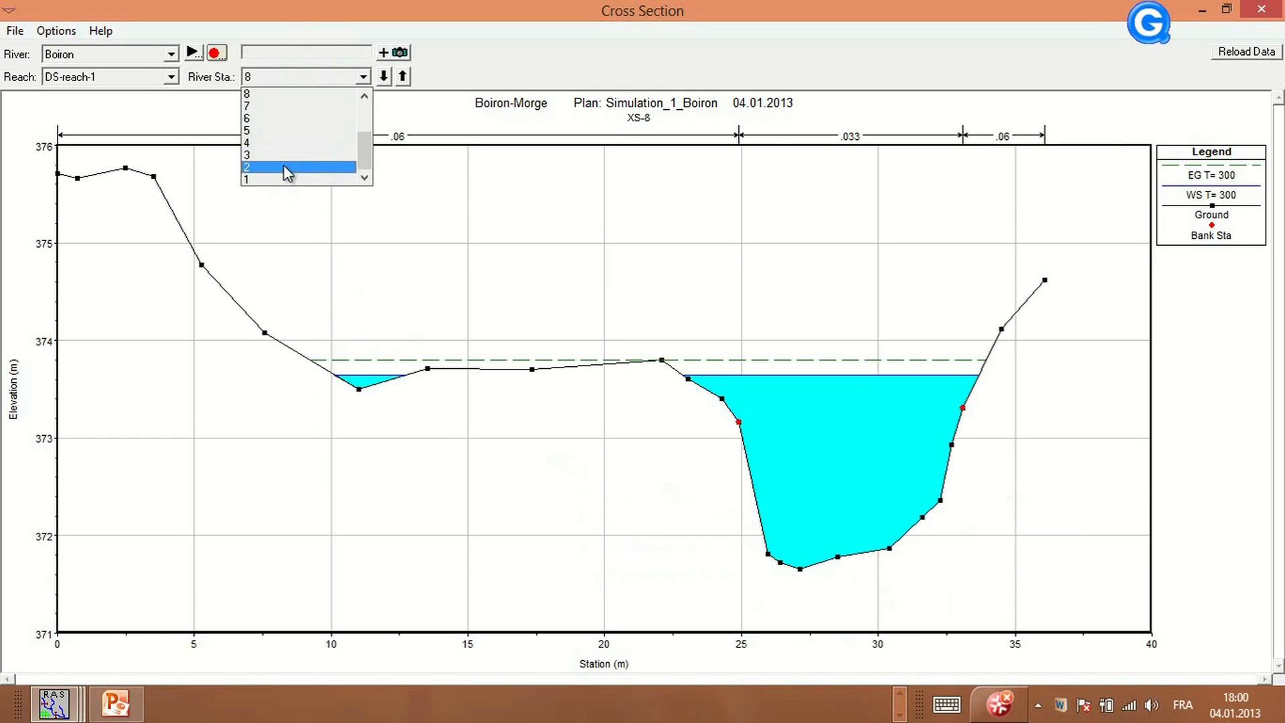
{"action": "left_click", "coordinate": [274, 119]}
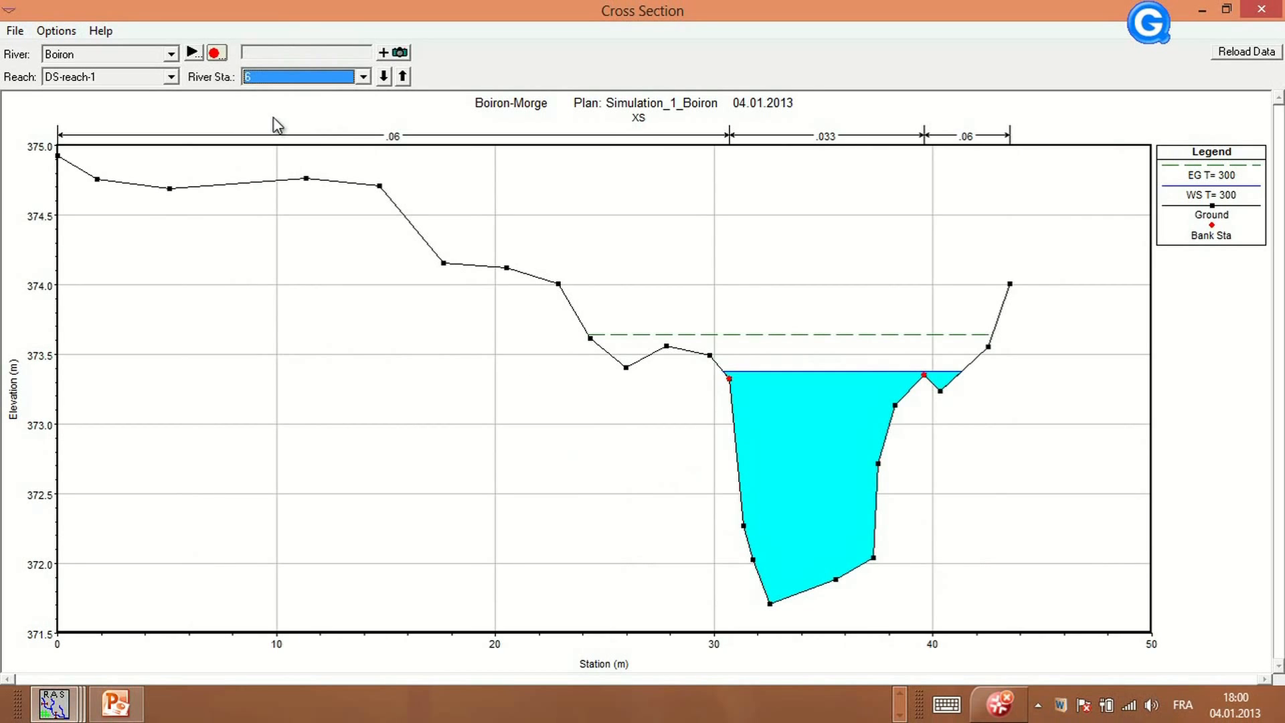
{"action": "left_click", "coordinate": [362, 76]}
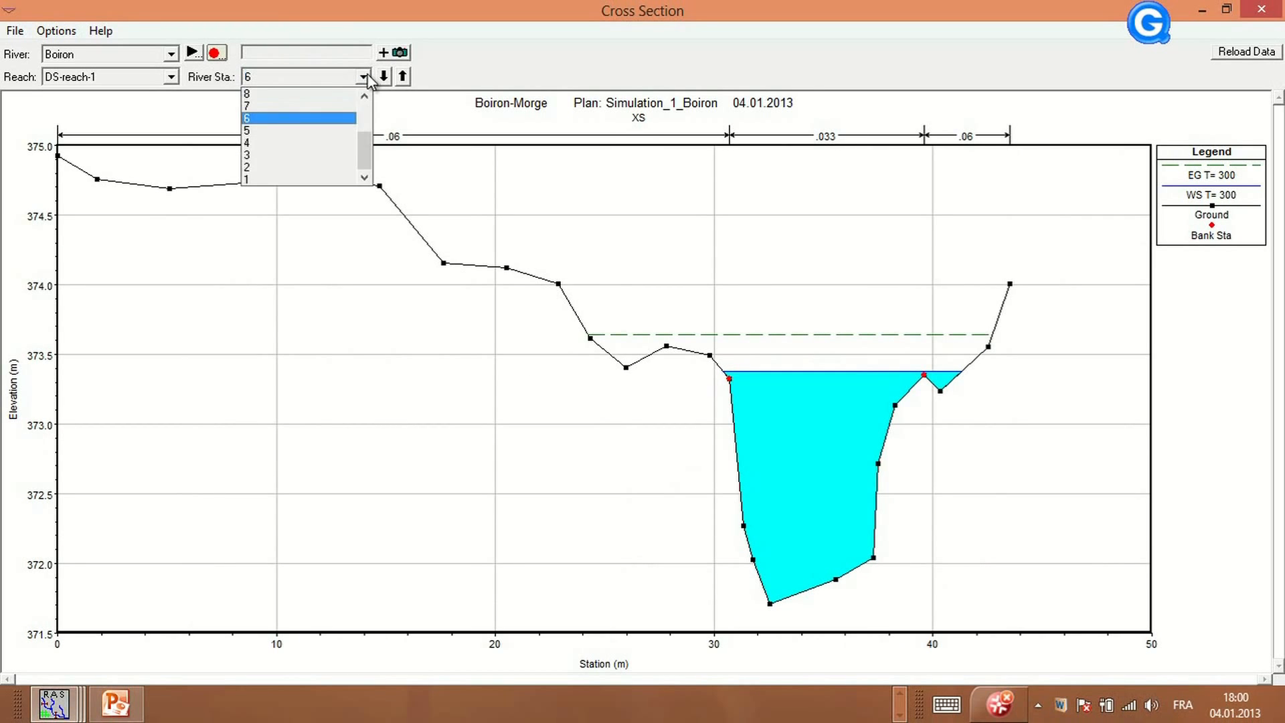
{"action": "left_click", "coordinate": [321, 106]}
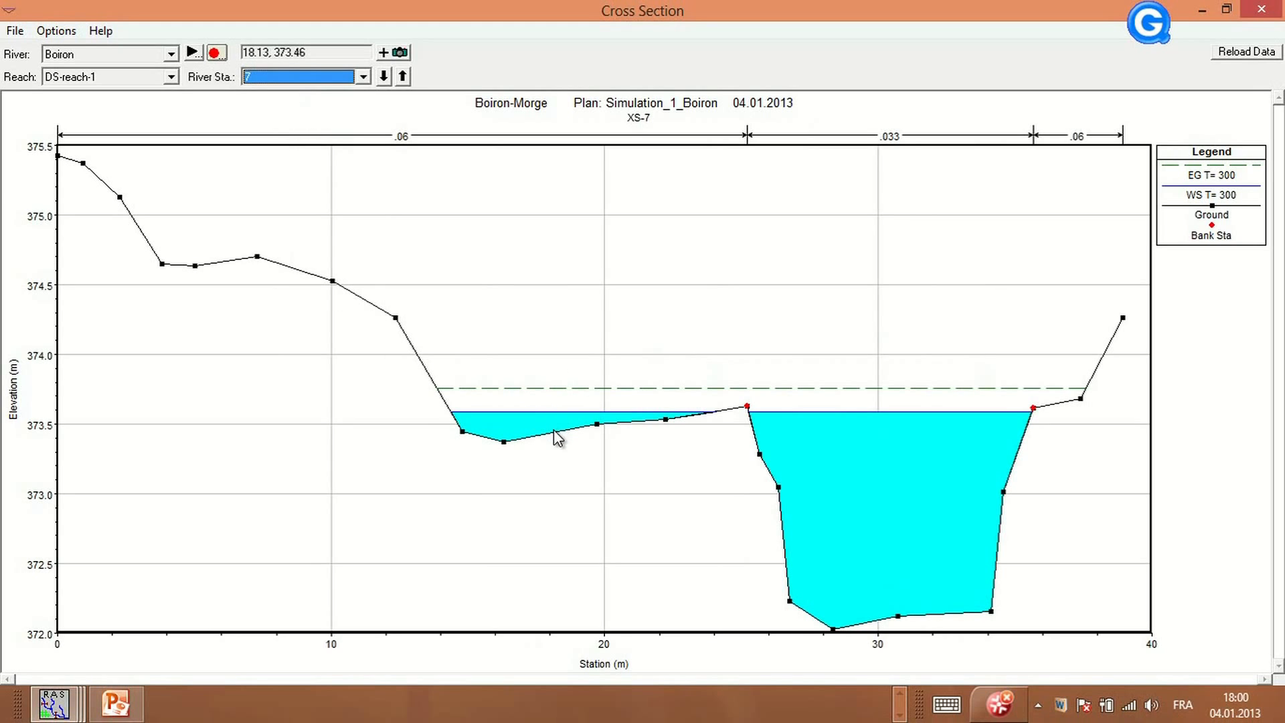
{"action": "left_click", "coordinate": [365, 79]}
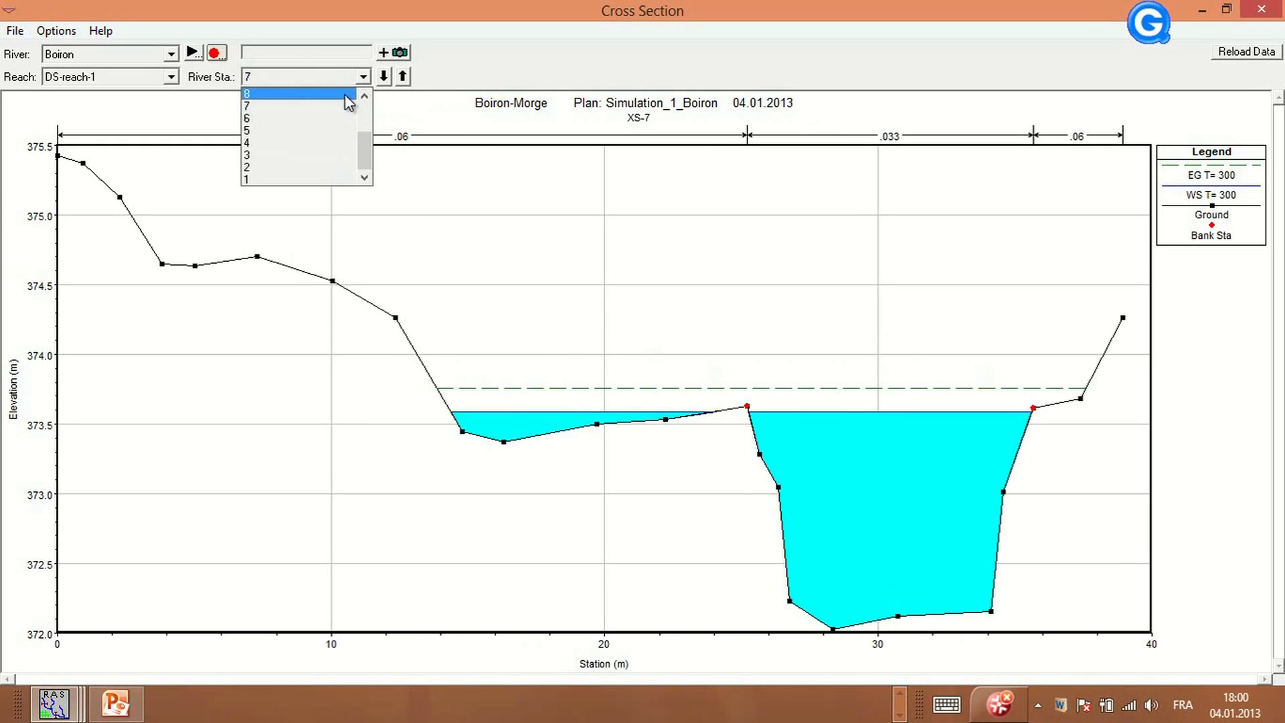
{"action": "scroll", "coordinate": [331, 100], "scroll_direction": "up", "scroll_amount": 1}
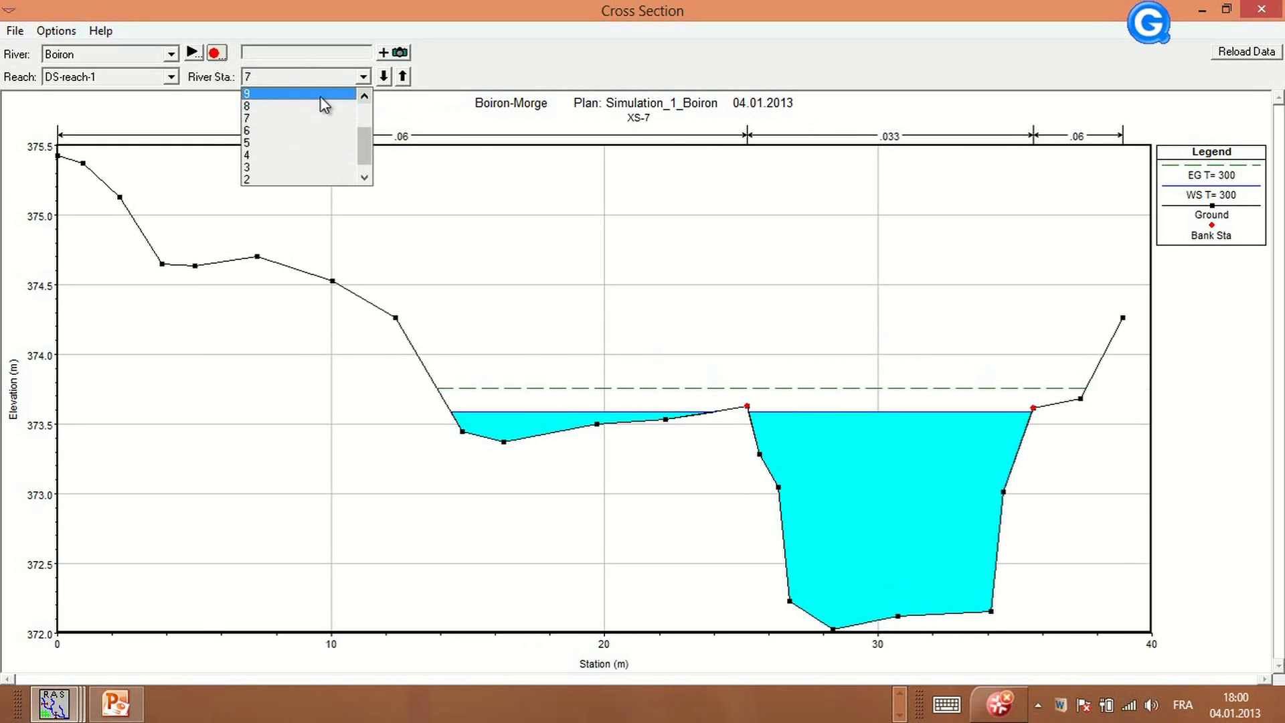
{"action": "left_click", "coordinate": [320, 95]}
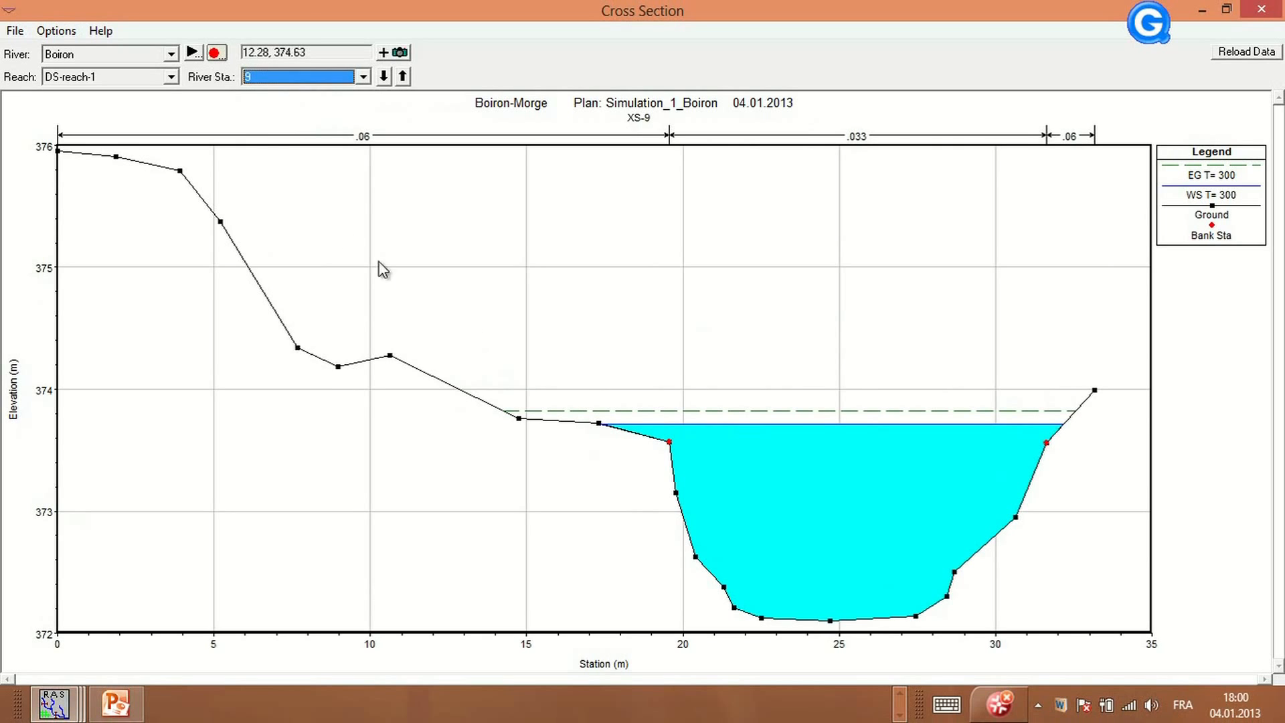
Animate the profiles at river station 9 and close the cross-section plot
{"action": "left_click", "coordinate": [192, 52]}
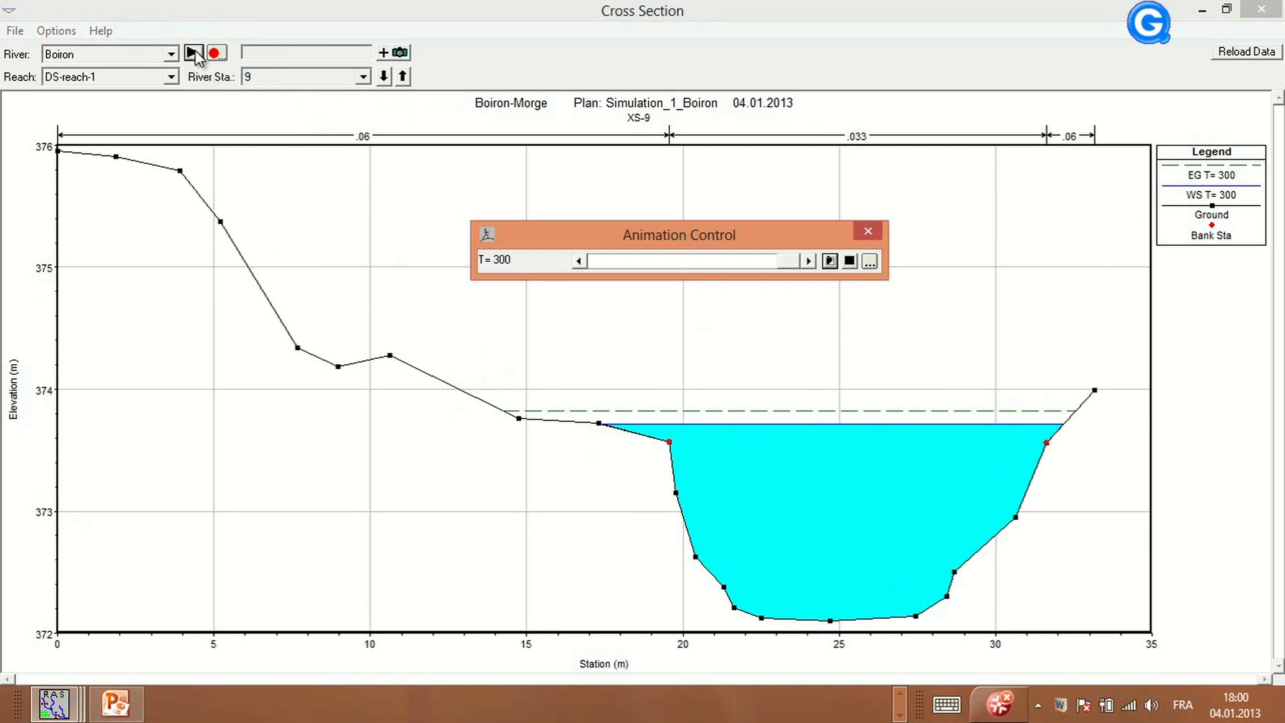
{"action": "left_click", "coordinate": [810, 260]}
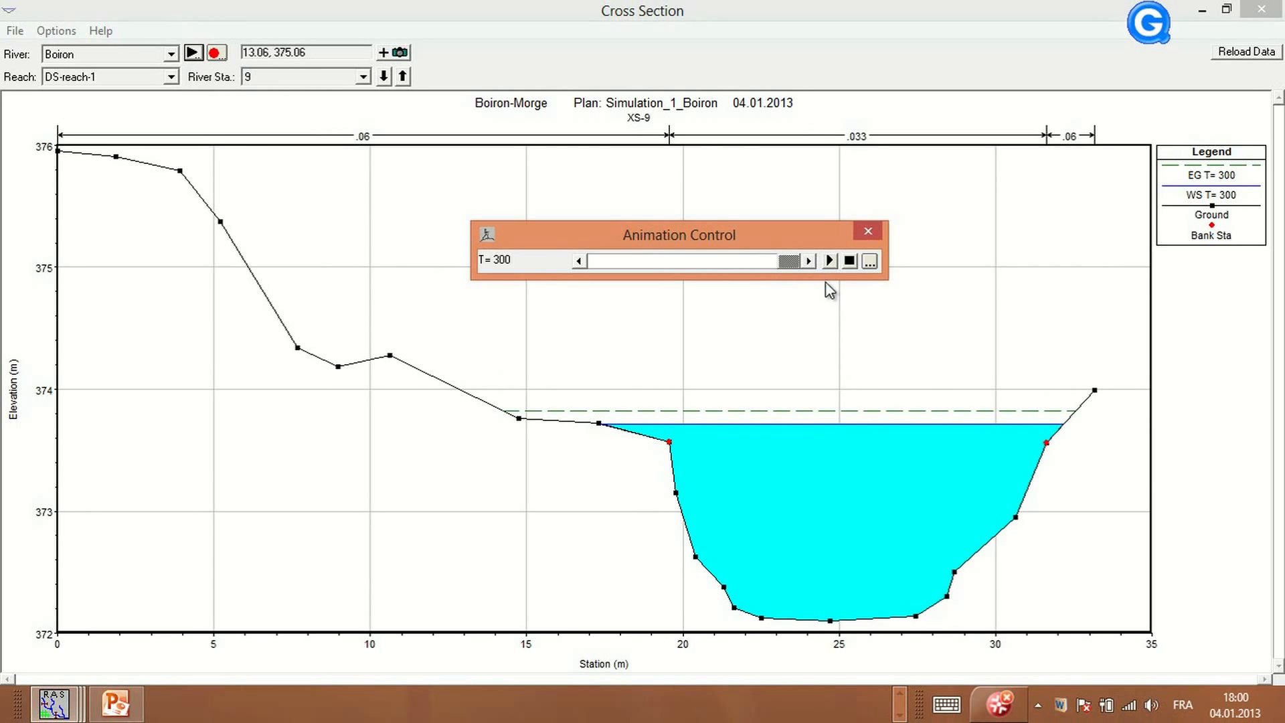
{"action": "left_click", "coordinate": [1261, 9]}
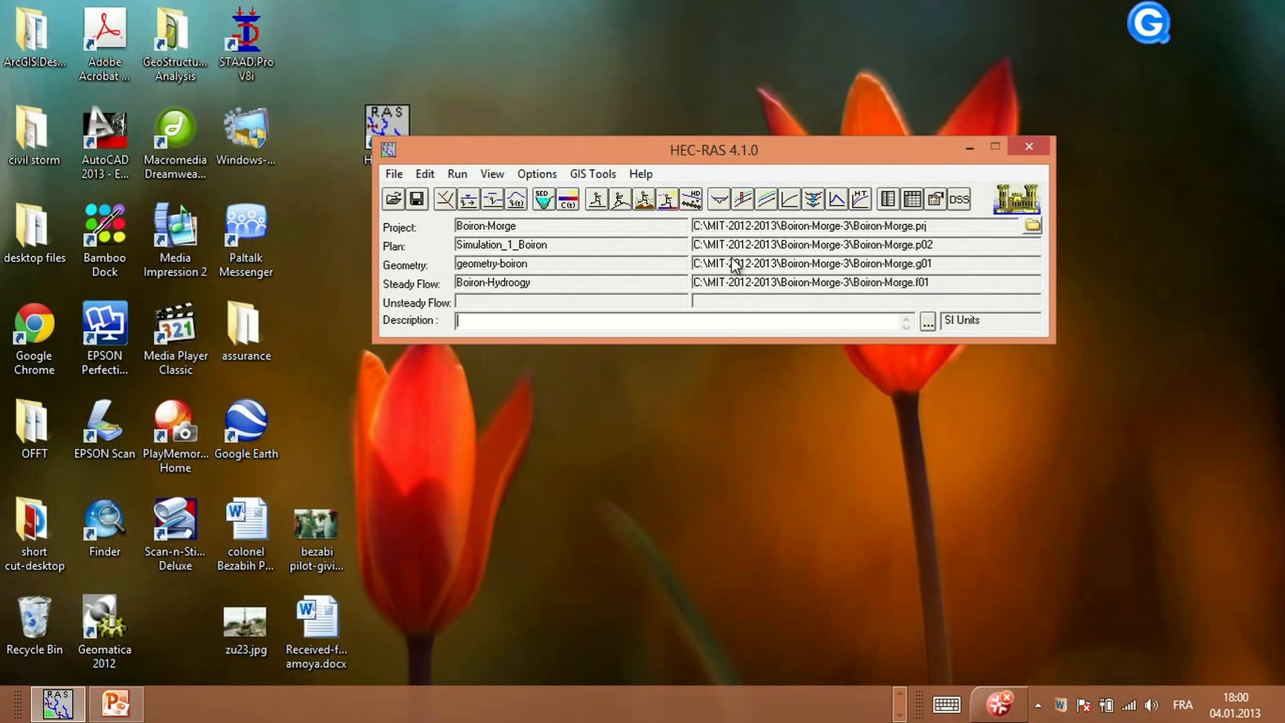
Open the longitudinal profile plot, enlarge it and display only the T= 100 profile
{"action": "left_click", "coordinate": [743, 200]}
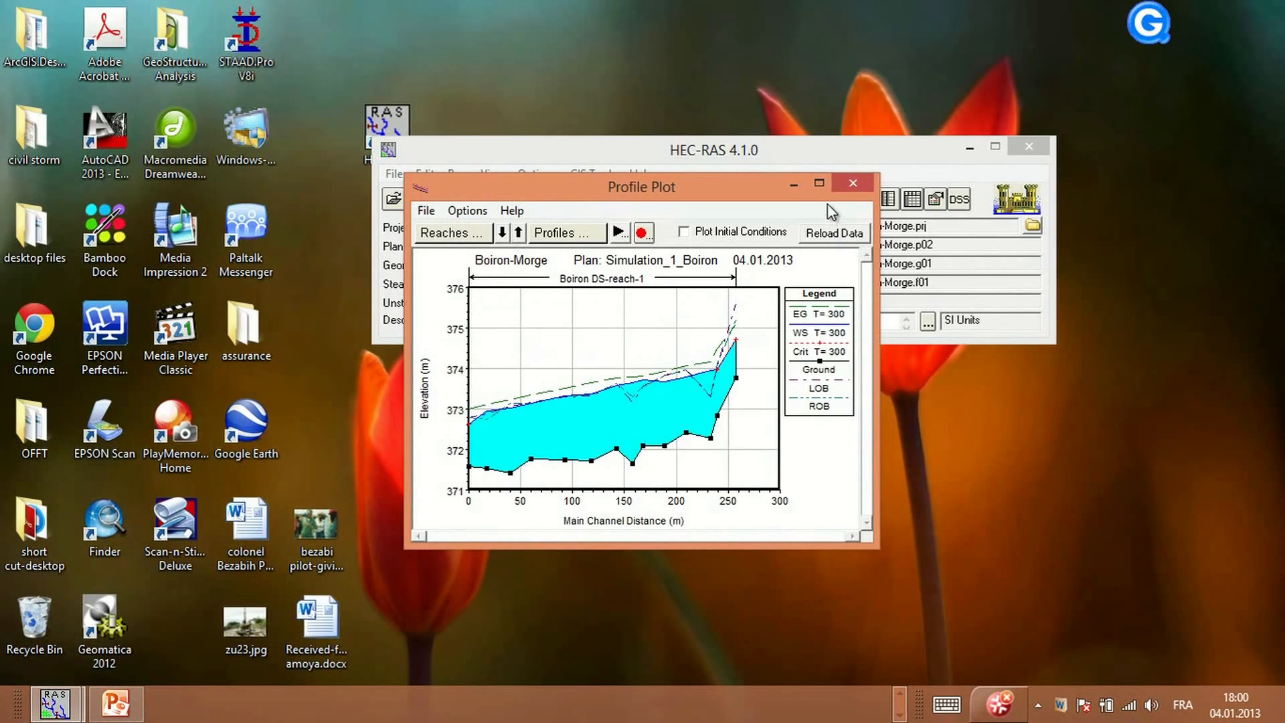
{"action": "left_click", "coordinate": [827, 195]}
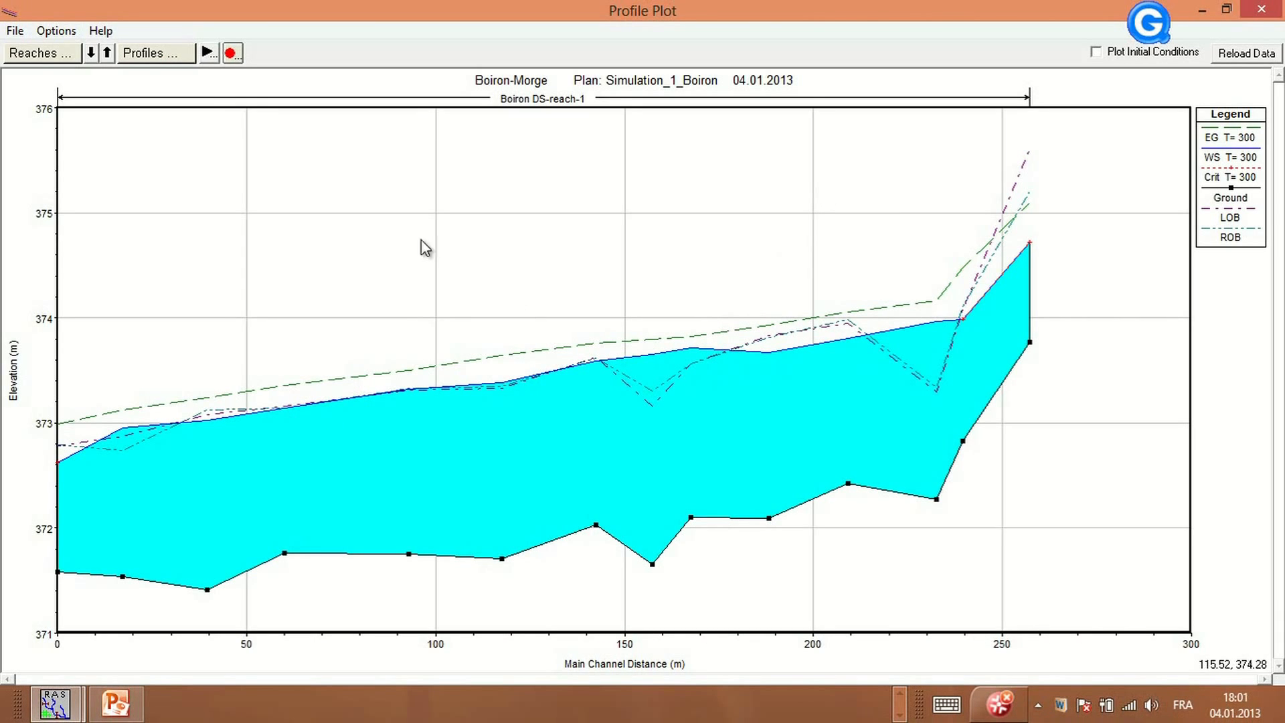
{"action": "left_click", "coordinate": [154, 56]}
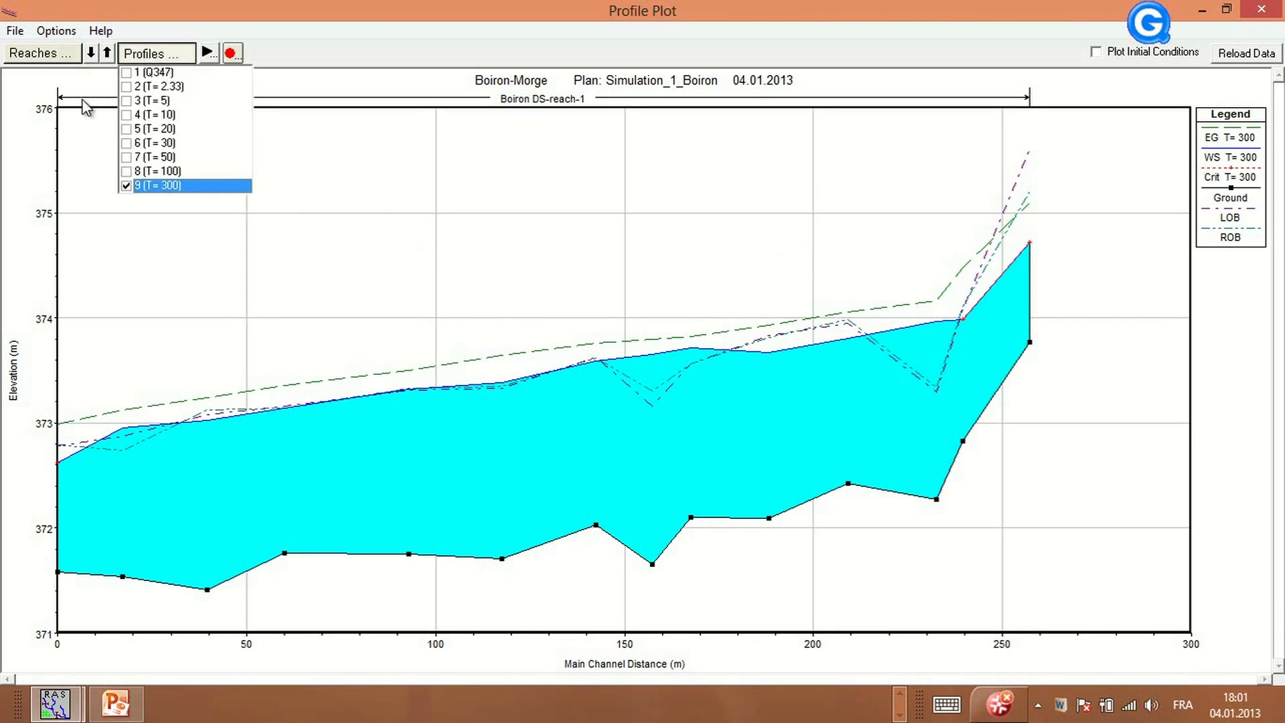
{"action": "left_click", "coordinate": [126, 171]}
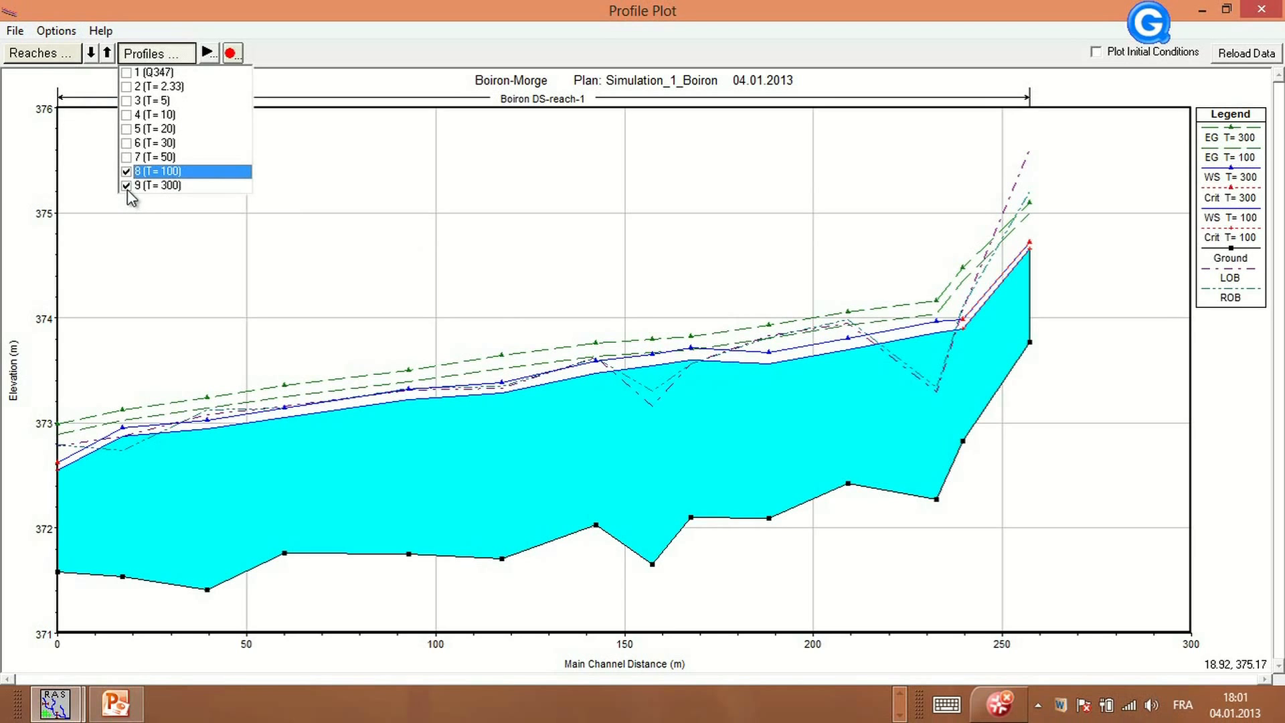
{"action": "left_click", "coordinate": [125, 185]}
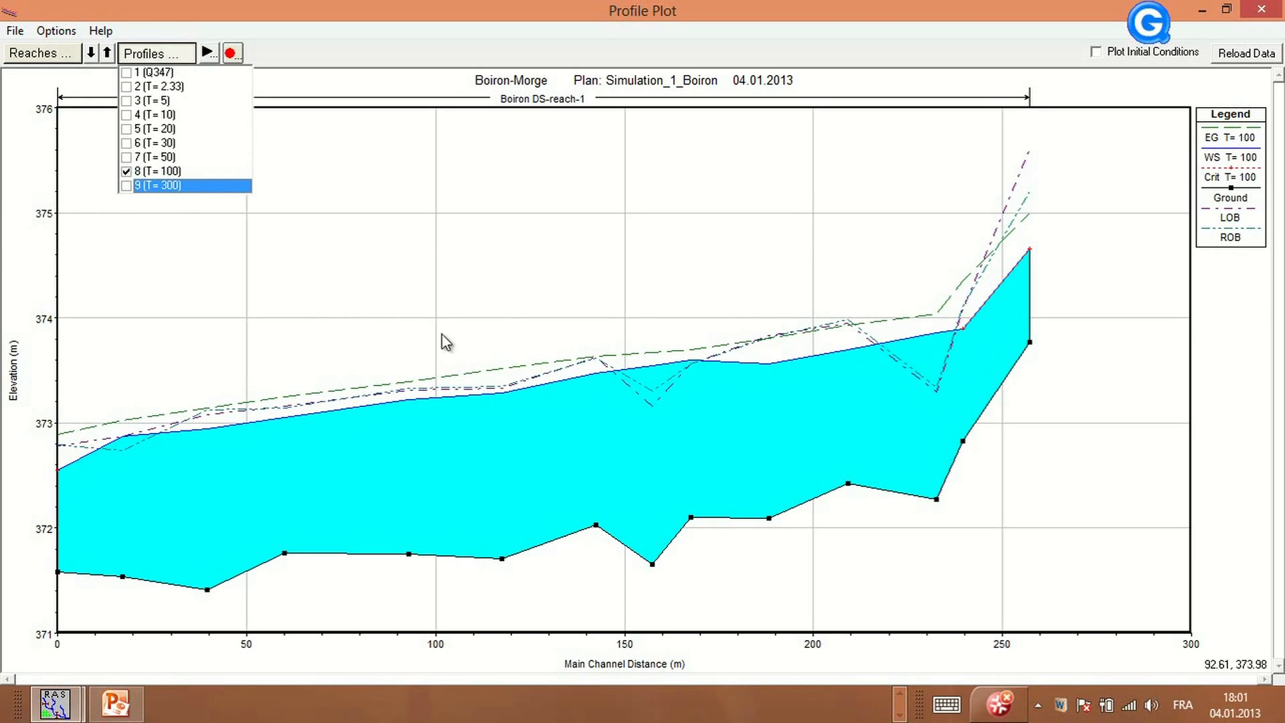
{"action": "left_click", "coordinate": [495, 253]}
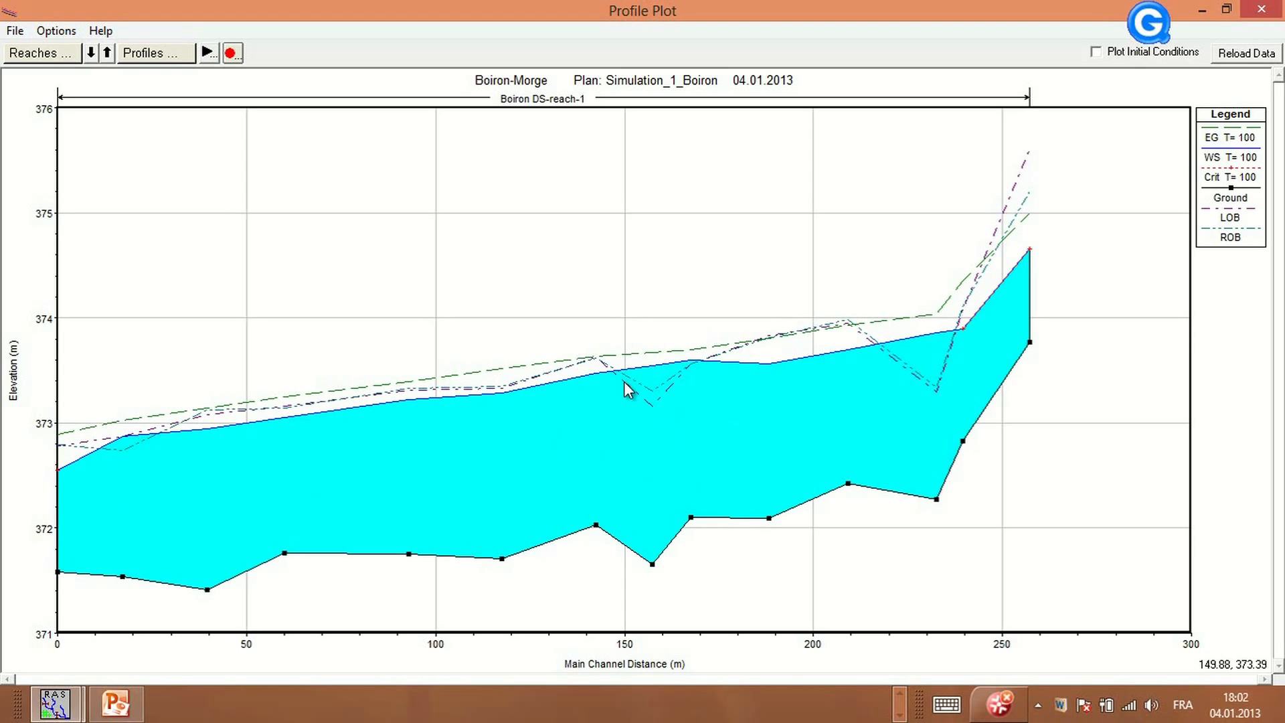
Inspect the ground points along the T= 100 longitudinal profile, then close the profile plot
{"action": "left_click", "coordinate": [599, 532]}
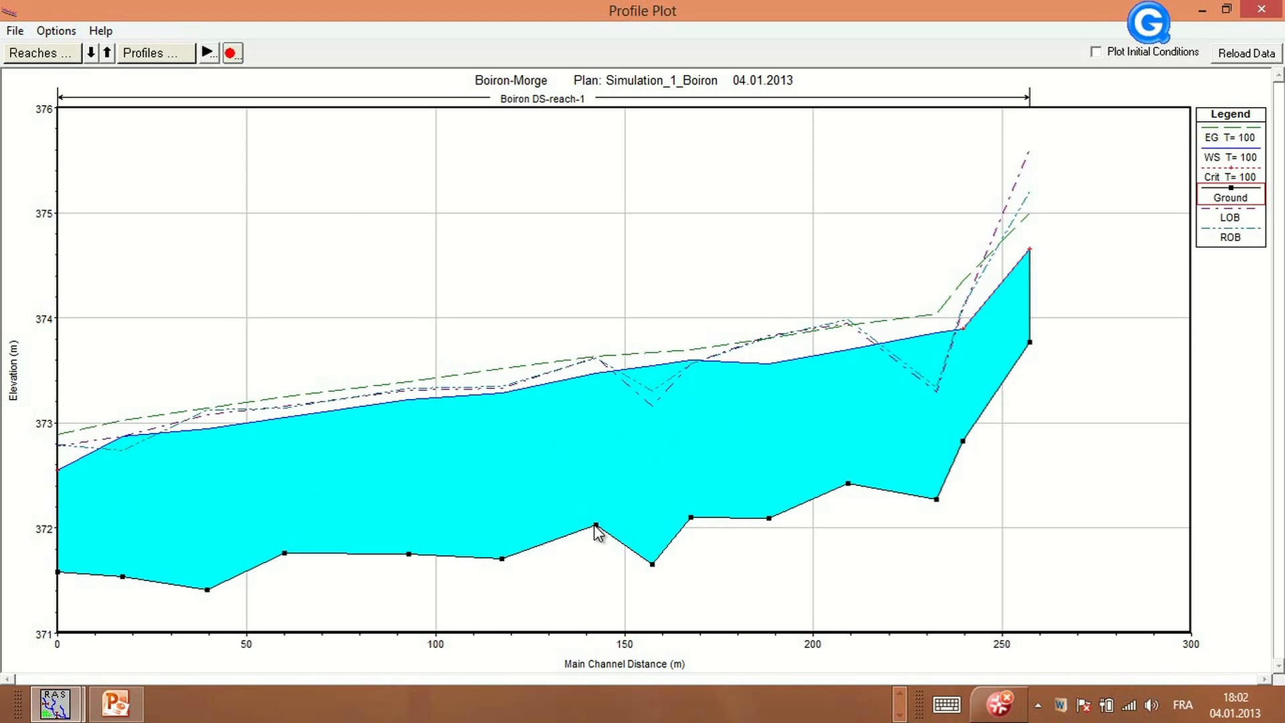
{"action": "mouse_move", "coordinate": [598, 532]}
{"action": "mouse_move", "coordinate": [770, 520]}
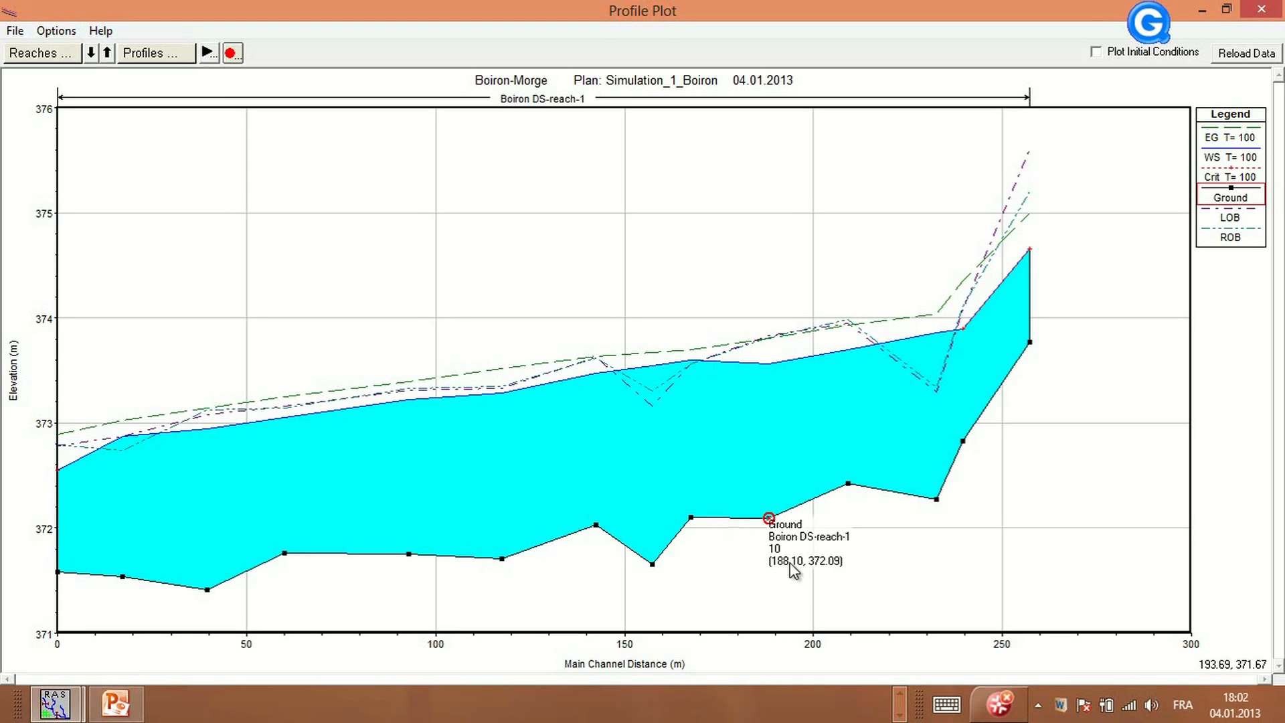
{"action": "left_click", "coordinate": [594, 527]}
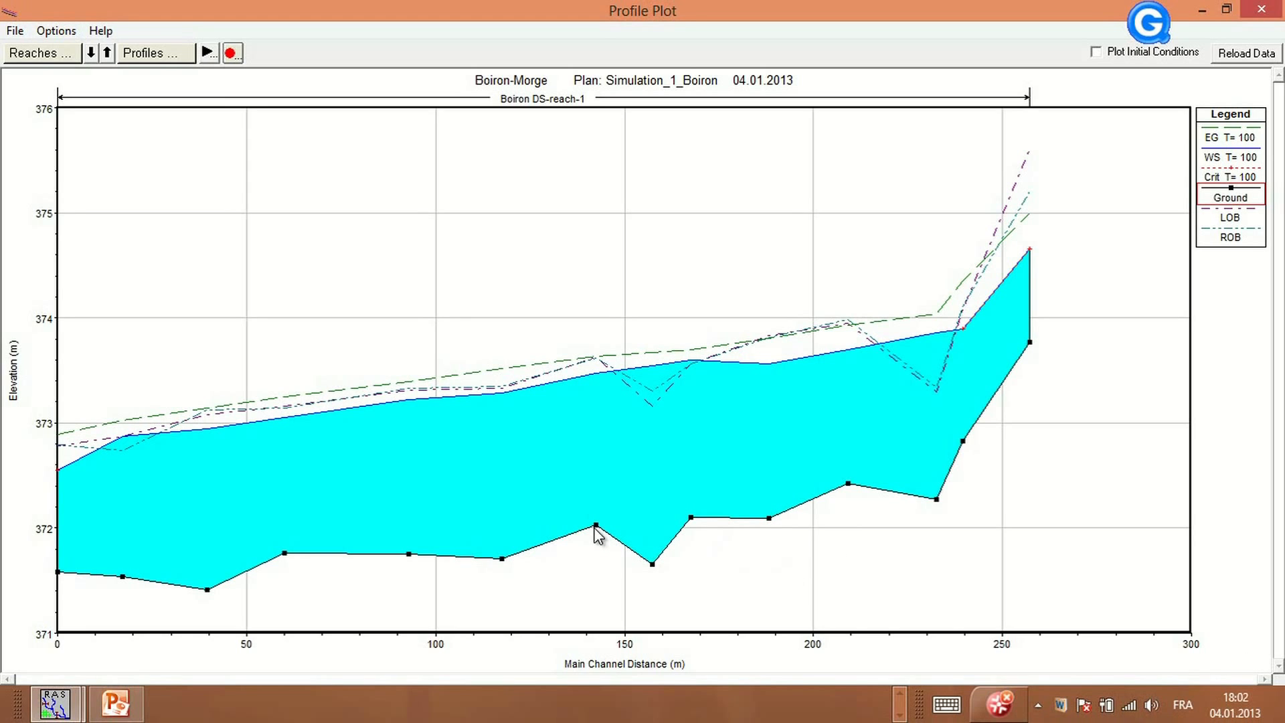
{"action": "left_click", "coordinate": [596, 529]}
{"action": "left_click", "coordinate": [770, 526]}
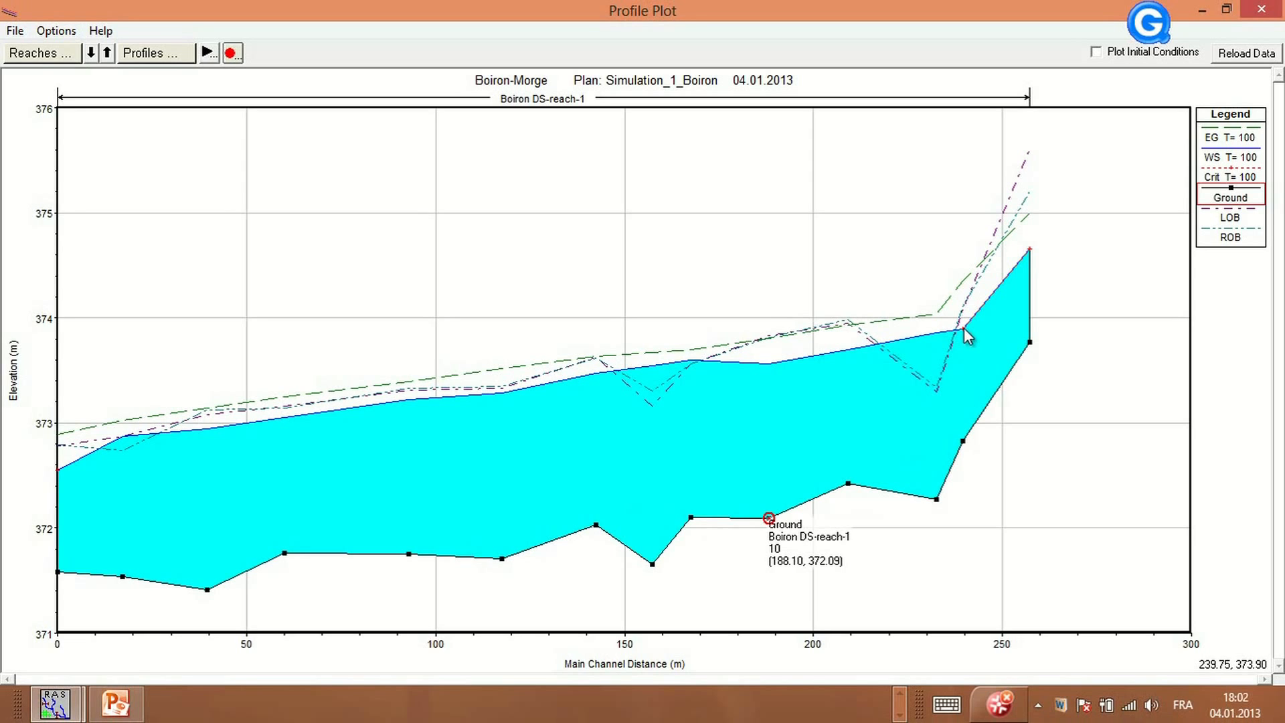
{"action": "left_click", "coordinate": [937, 500]}
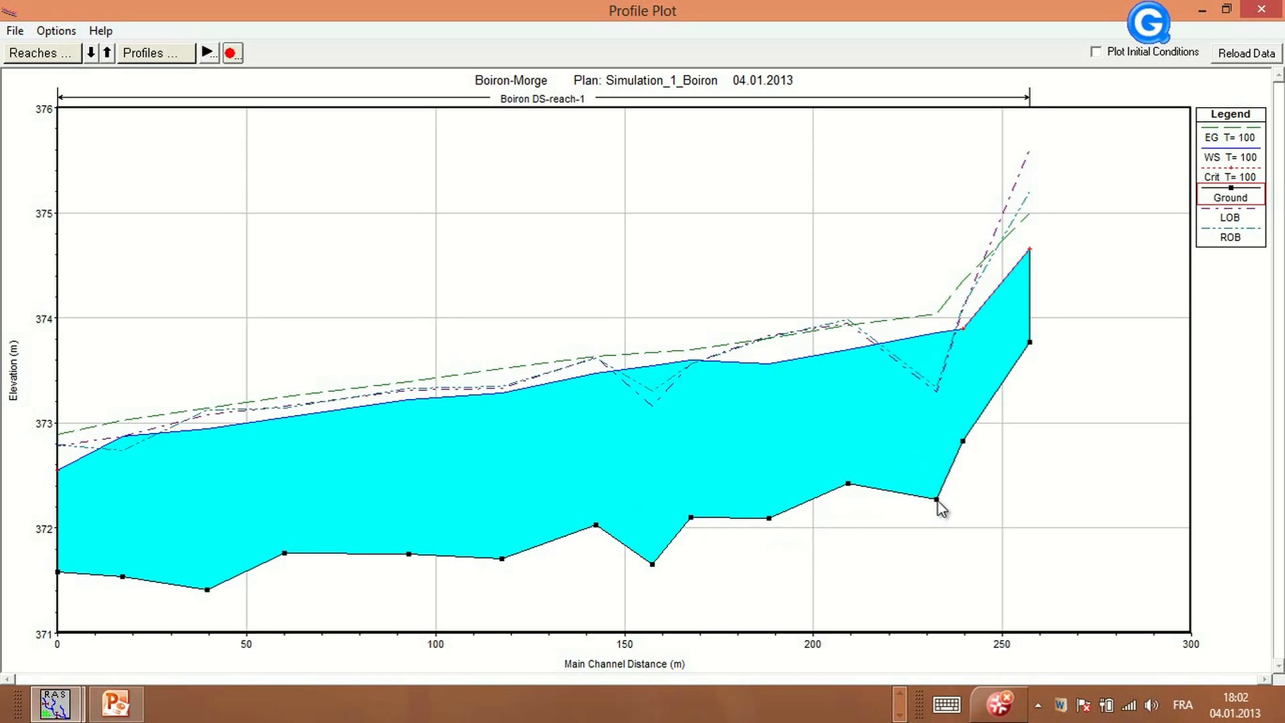
{"action": "mouse_move", "coordinate": [939, 503]}
{"action": "mouse_move", "coordinate": [963, 443]}
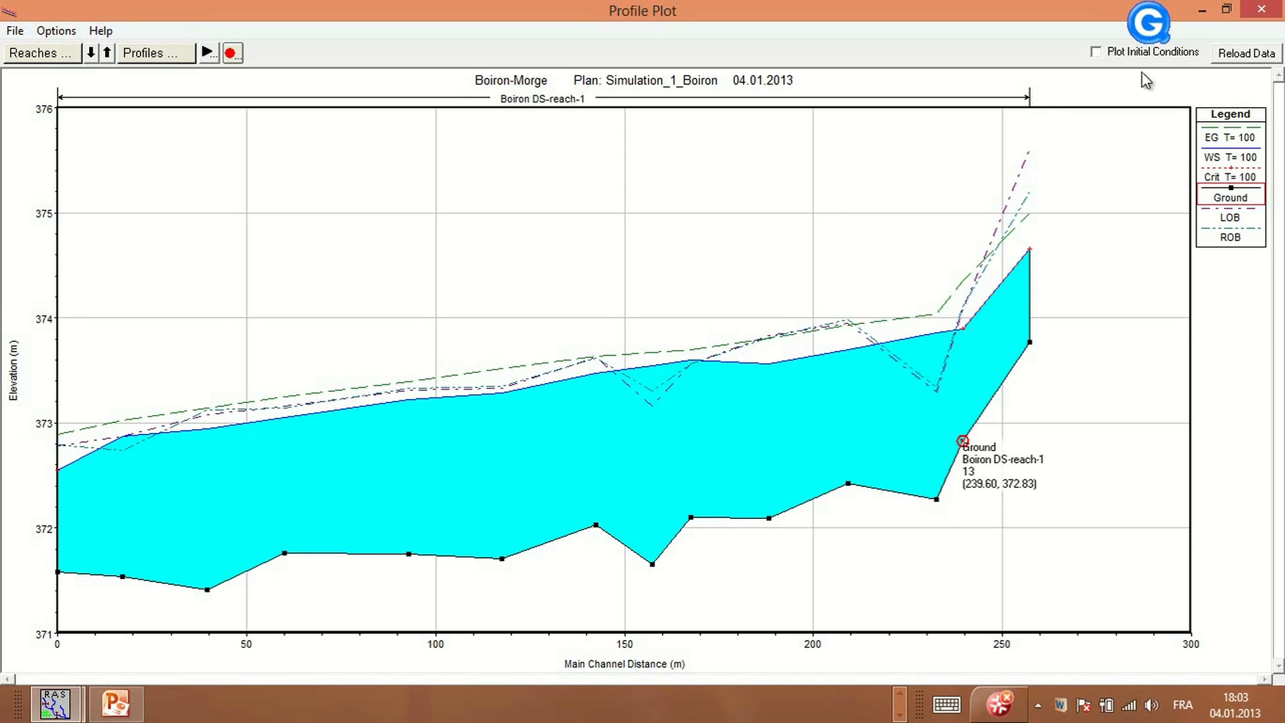
{"action": "left_click", "coordinate": [1261, 9]}
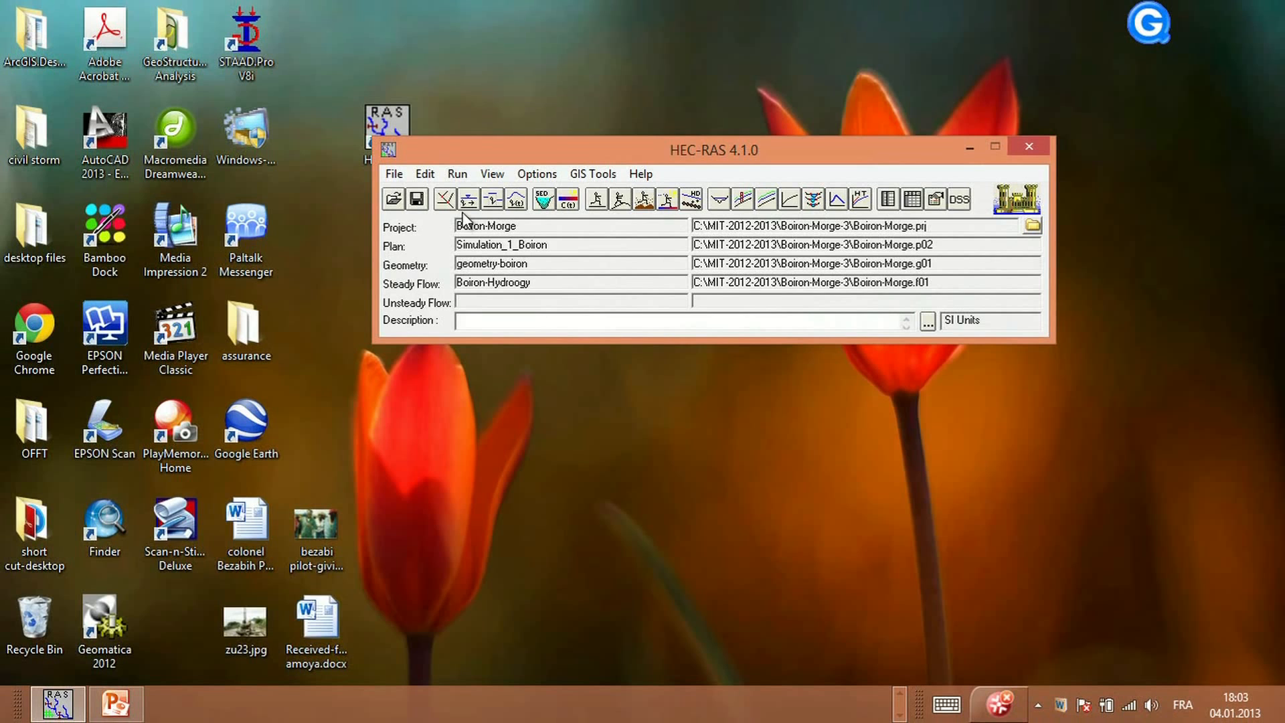
Open the cross-section plot, enlarge it and animate the profiles at river station 13
{"action": "left_click", "coordinate": [720, 198]}
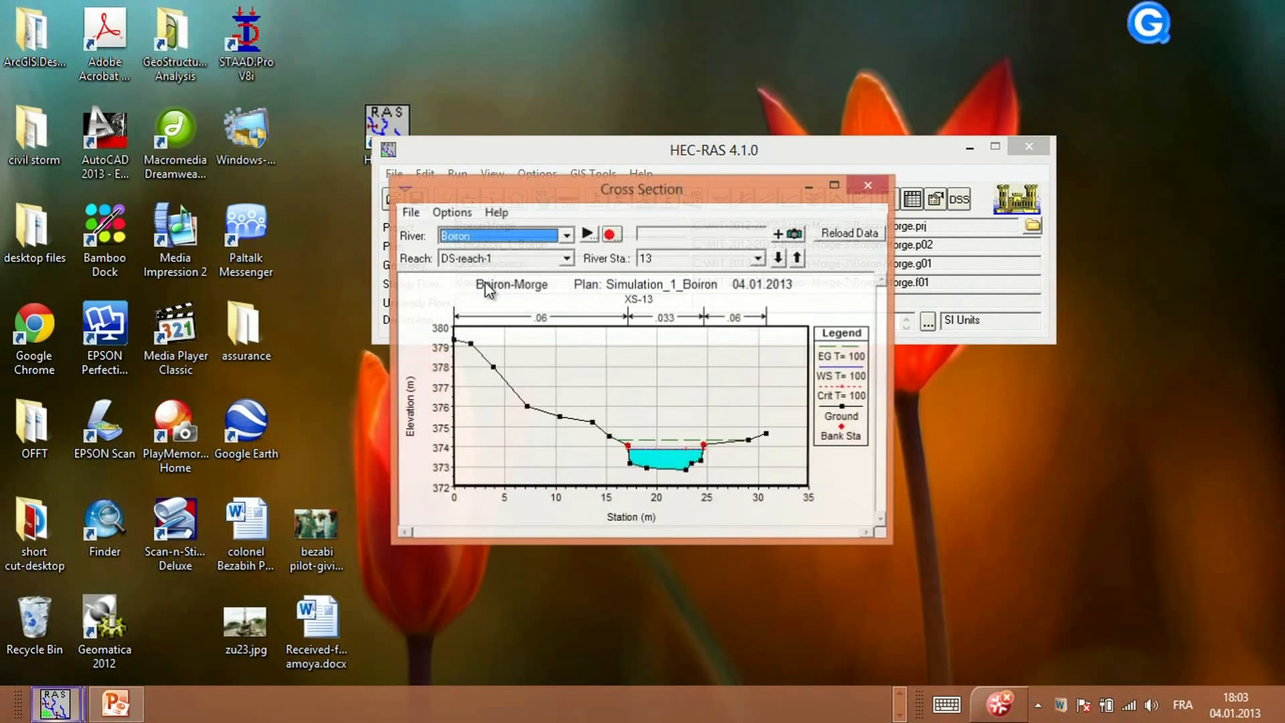
{"action": "left_click", "coordinate": [836, 187]}
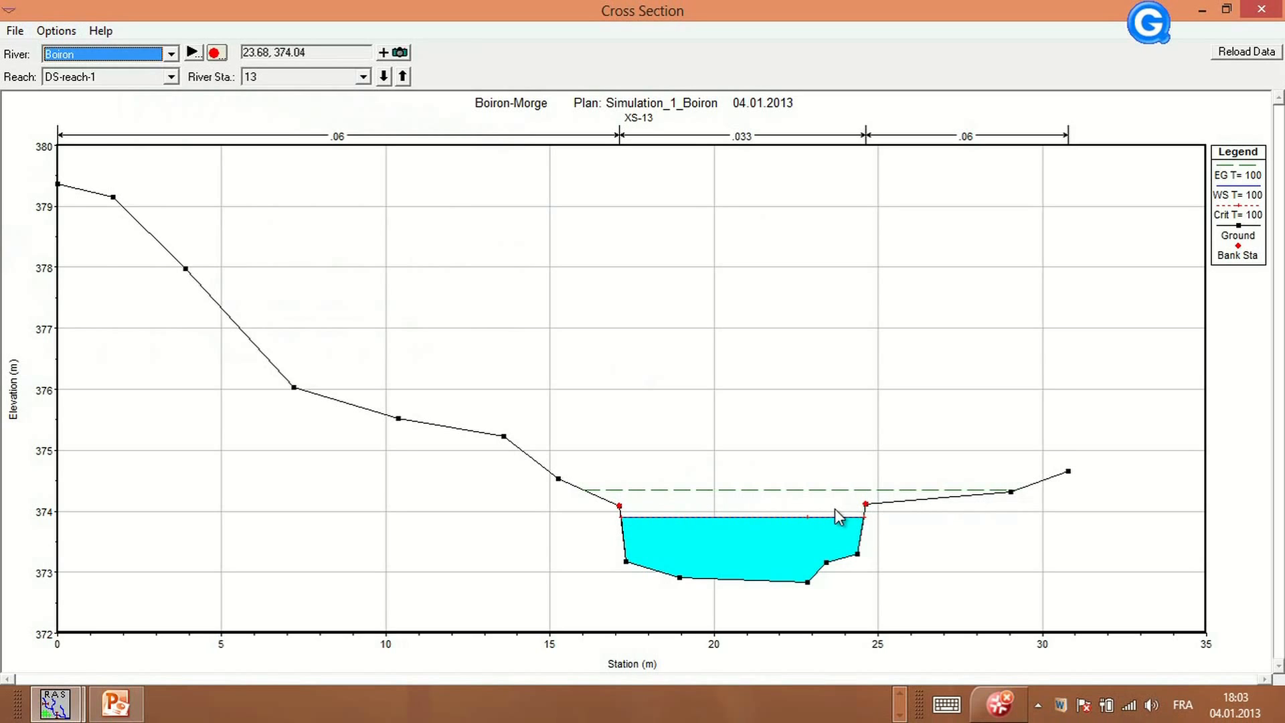
{"action": "left_click", "coordinate": [193, 53]}
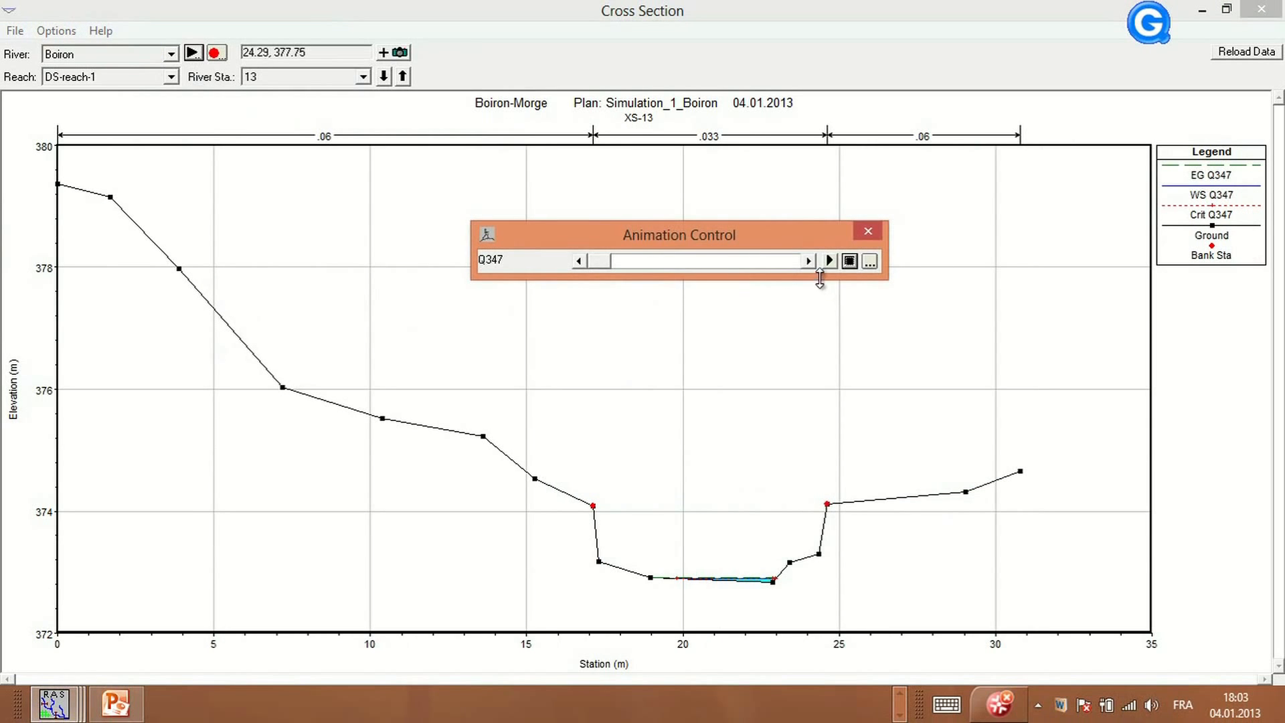
{"action": "left_click", "coordinate": [829, 259]}
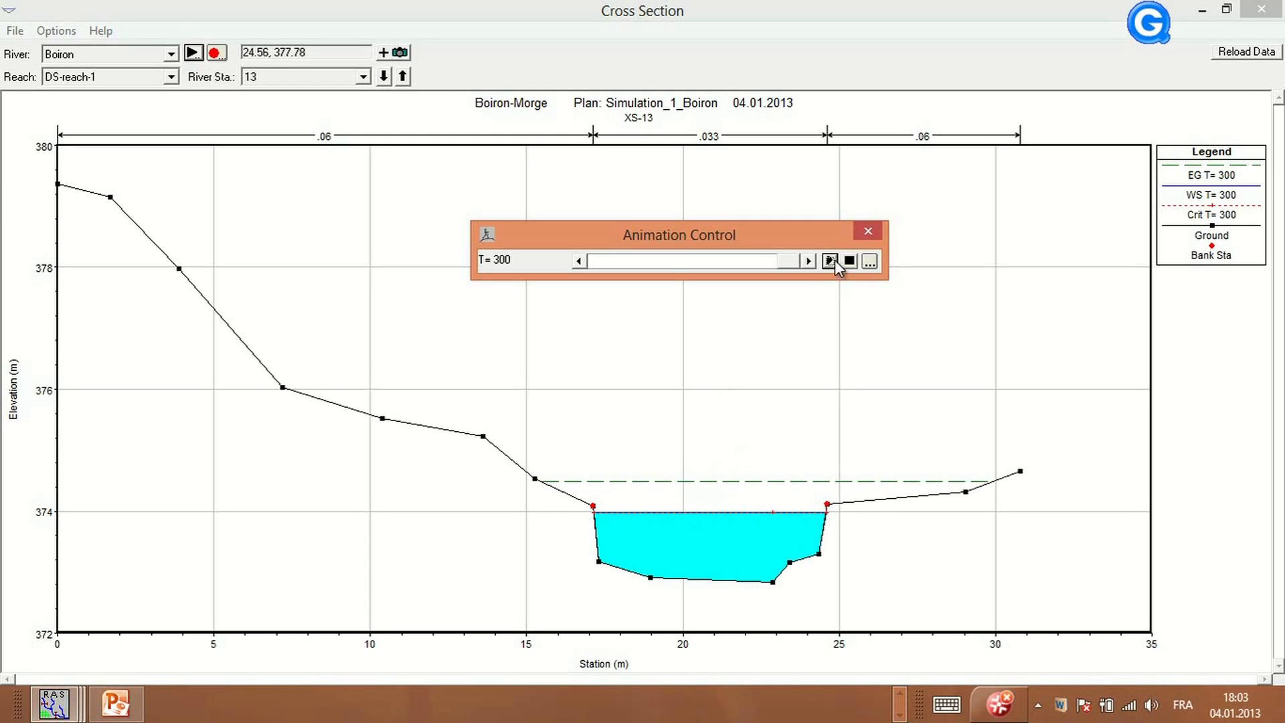
{"action": "left_click", "coordinate": [870, 261]}
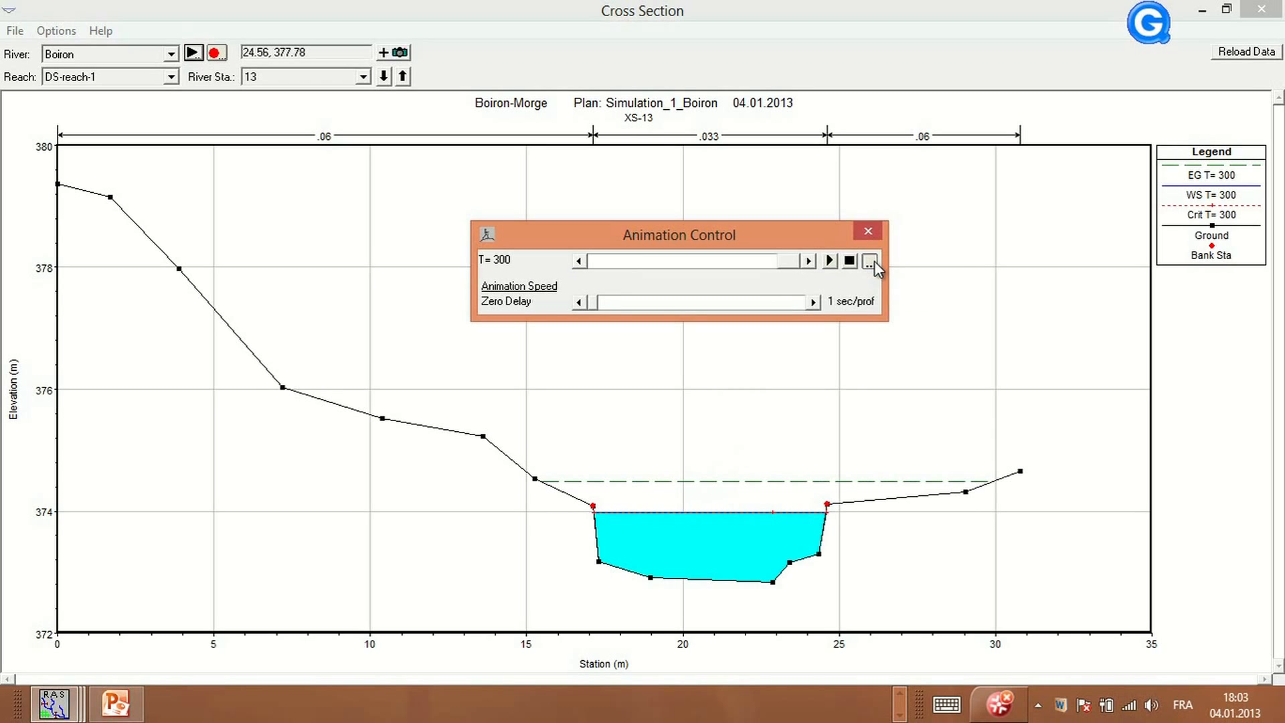
{"action": "left_click", "coordinate": [868, 231]}
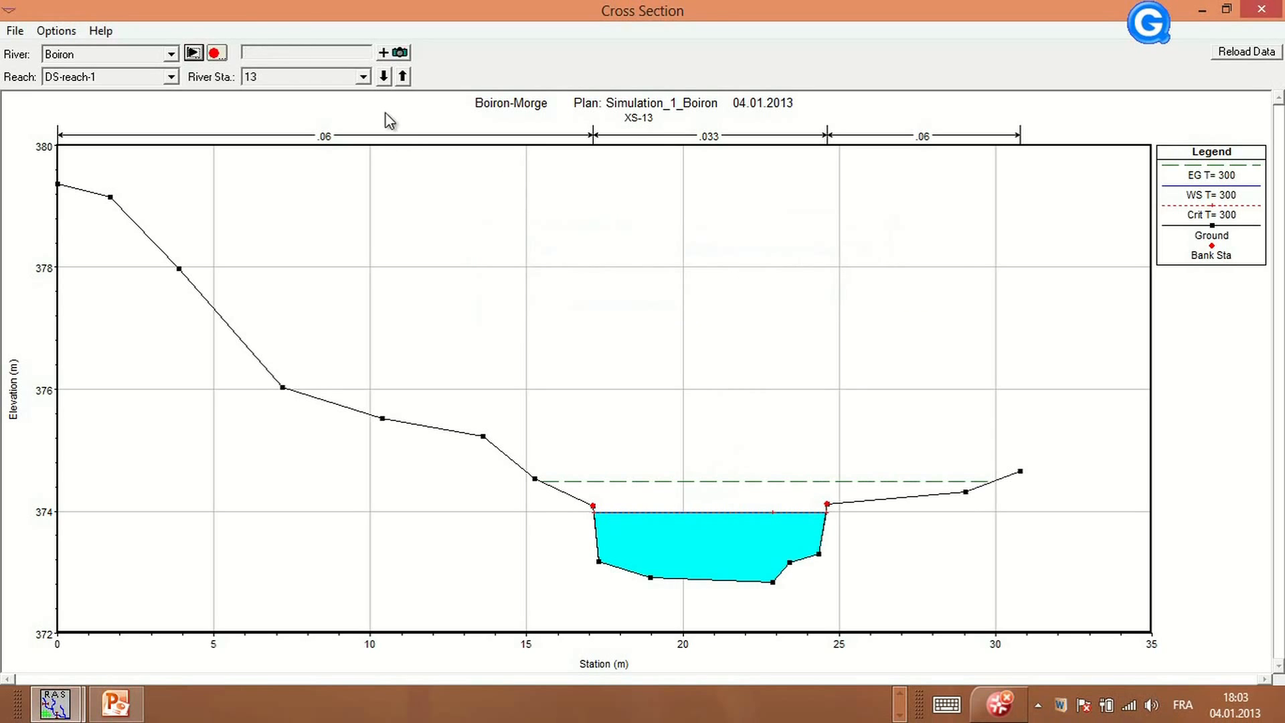
Display the cross section at river station 12, inspect its ground points and close the plot
{"action": "left_click", "coordinate": [363, 76]}
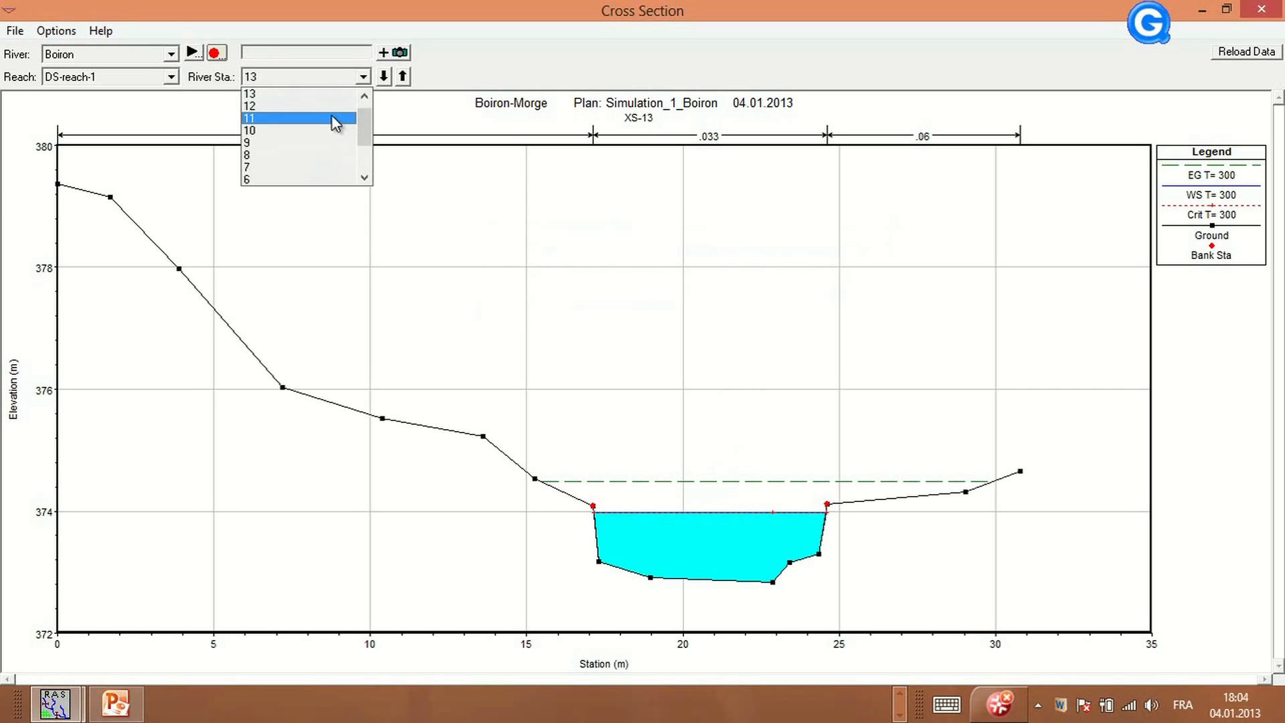
{"action": "left_click", "coordinate": [327, 109]}
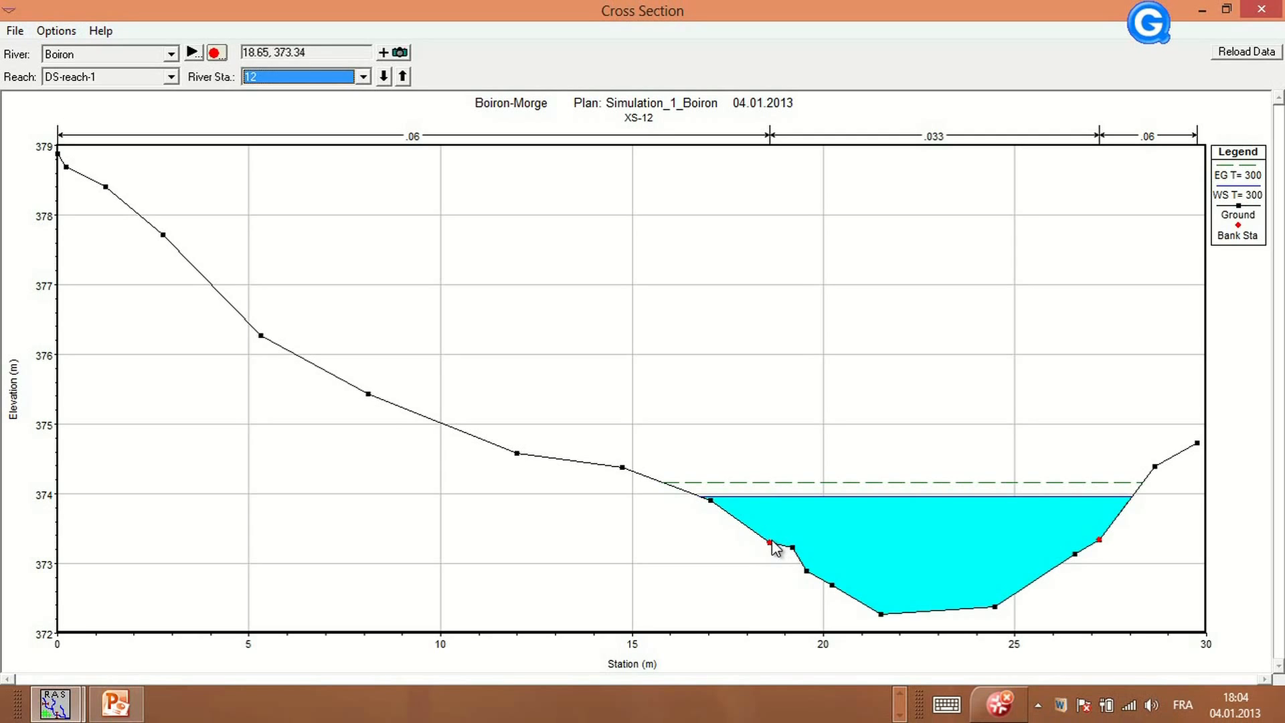
{"action": "left_click", "coordinate": [711, 501]}
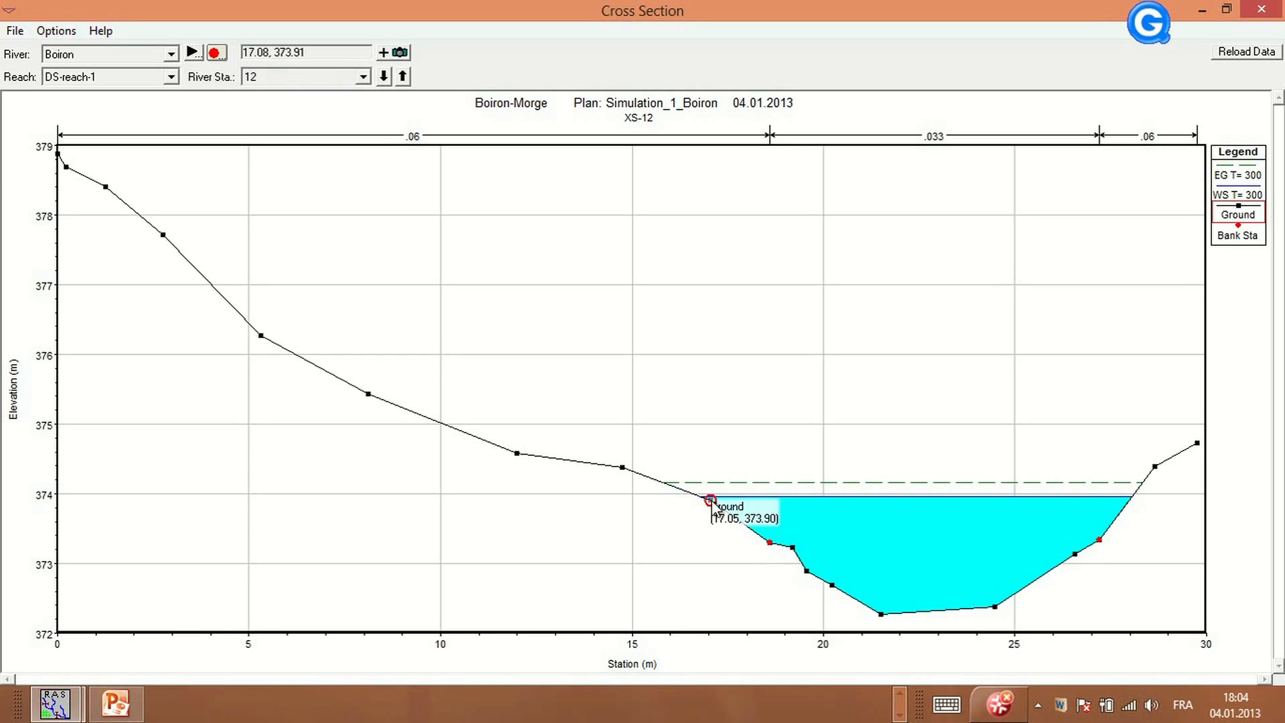
{"action": "left_click", "coordinate": [1155, 465]}
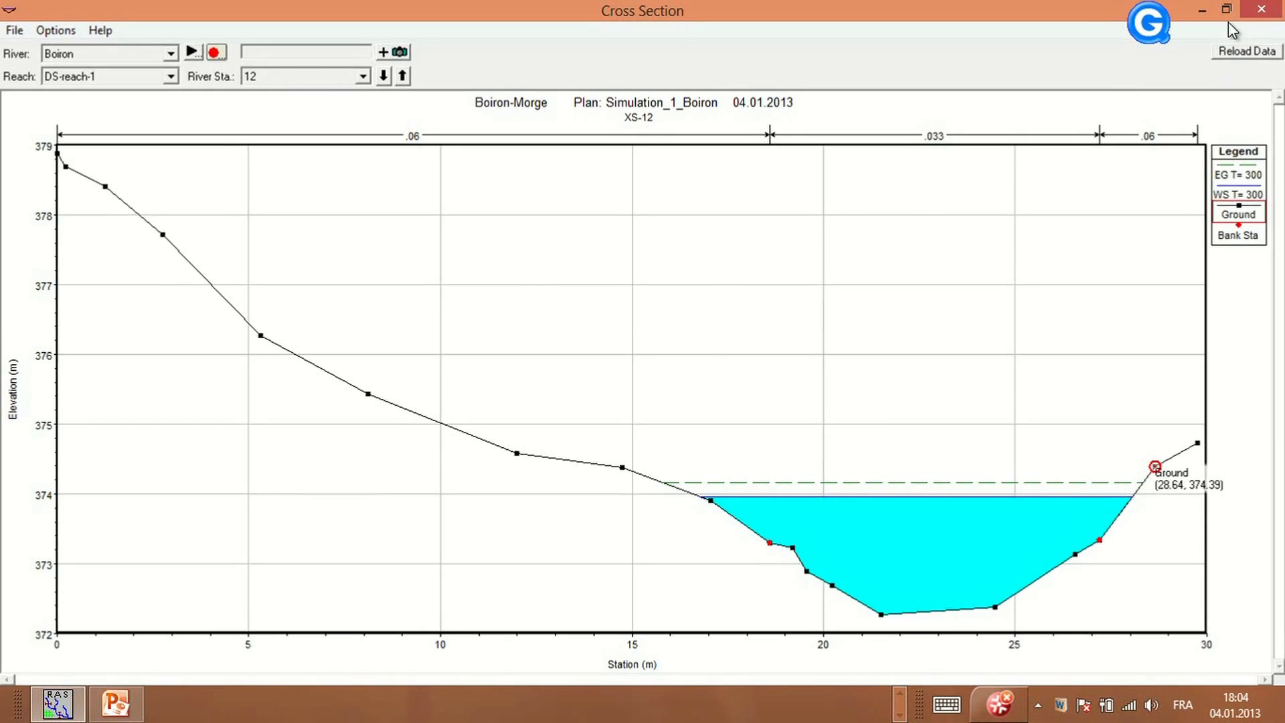
{"action": "left_click", "coordinate": [1265, 7]}
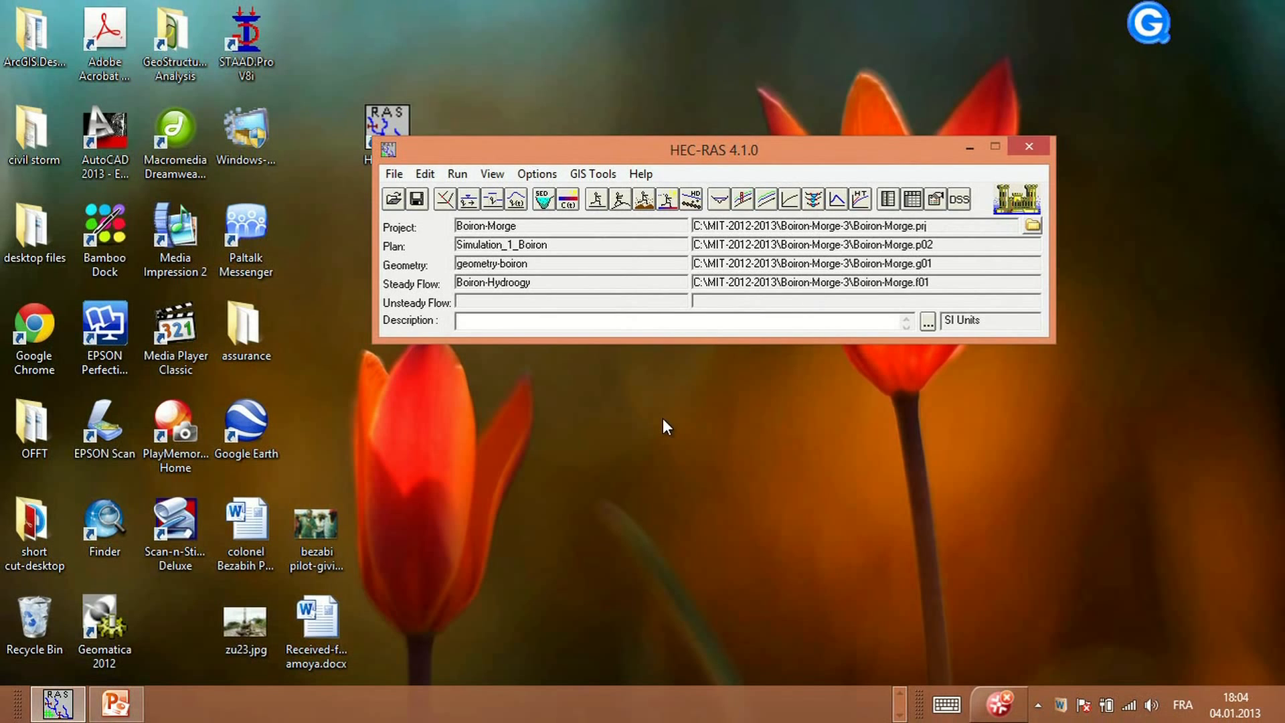
In the graphic cross-section editor, shift the left bank station of river station 12 two points left and the right bank one point right
{"action": "left_click", "coordinate": [446, 199]}
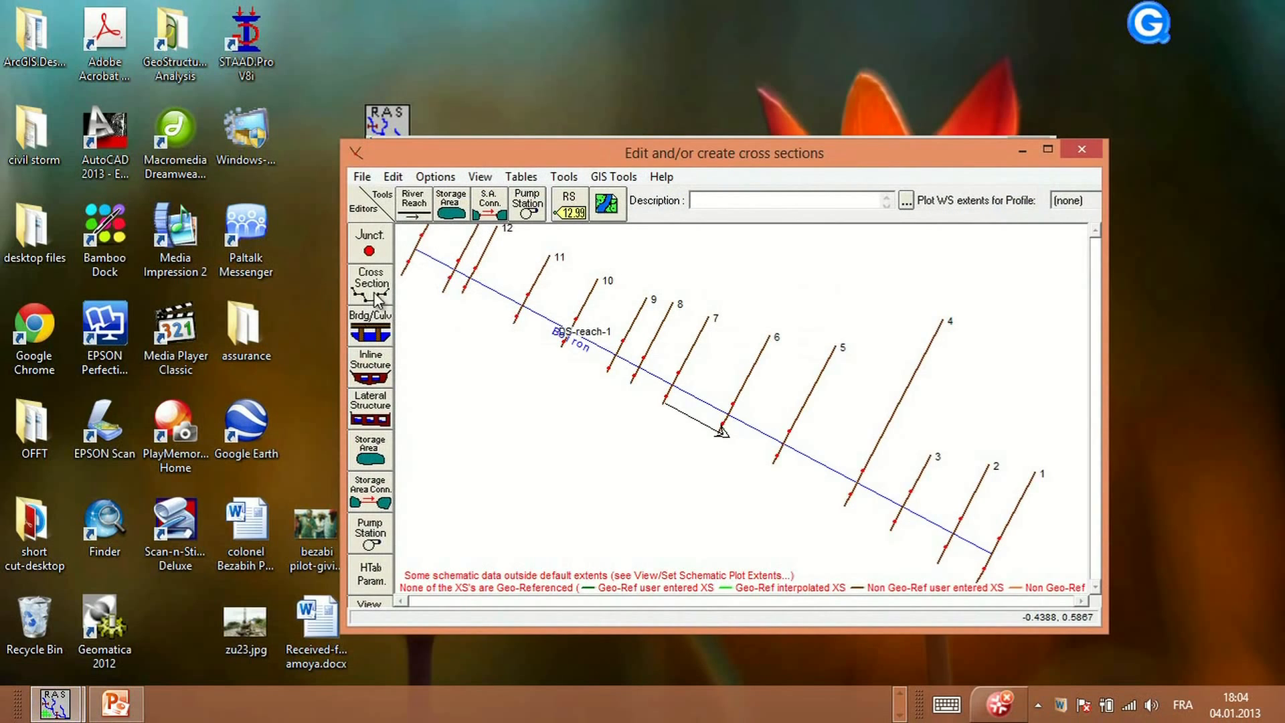
{"action": "left_click", "coordinate": [372, 288]}
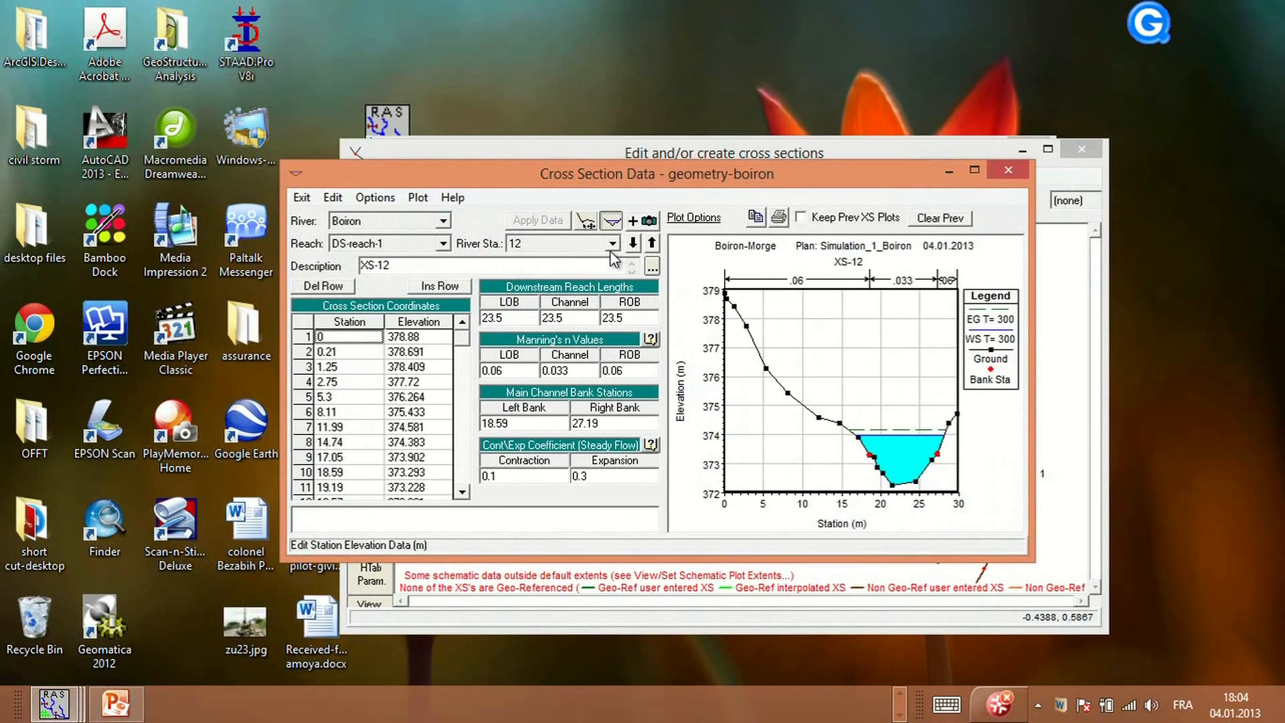
{"action": "left_click", "coordinate": [611, 221]}
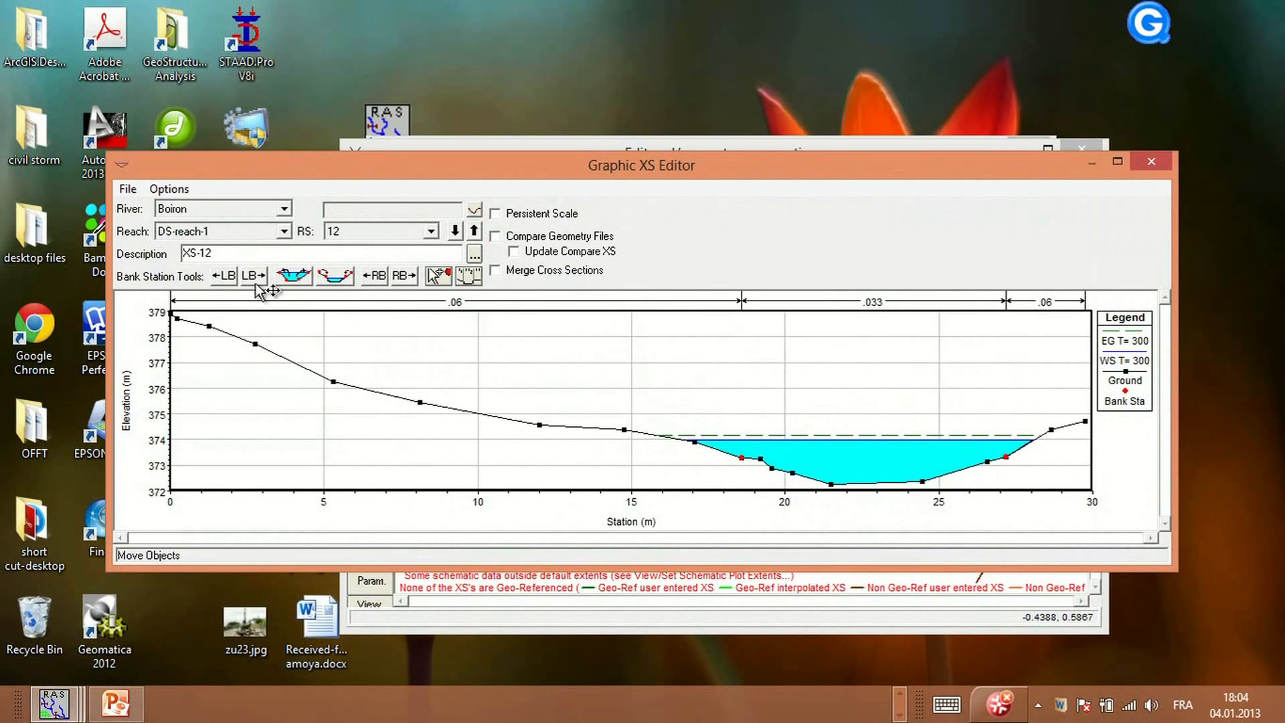
{"action": "left_click", "coordinate": [231, 275]}
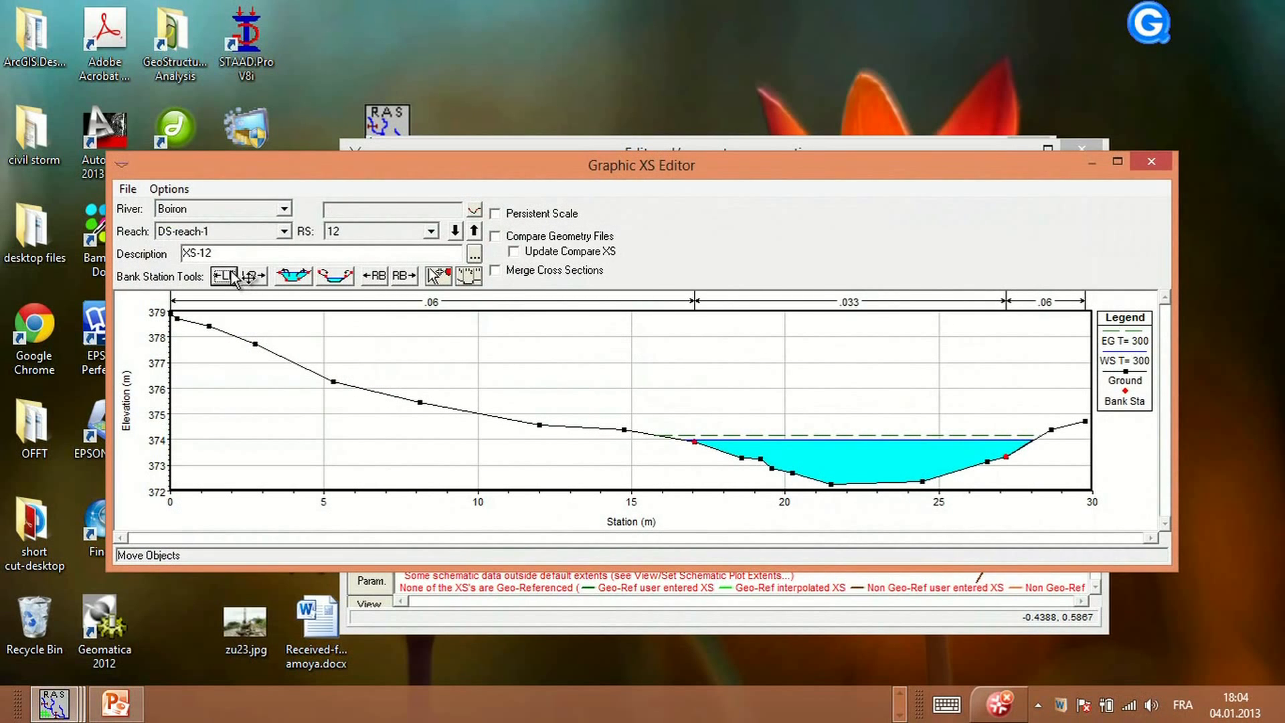
{"action": "left_click", "coordinate": [233, 276]}
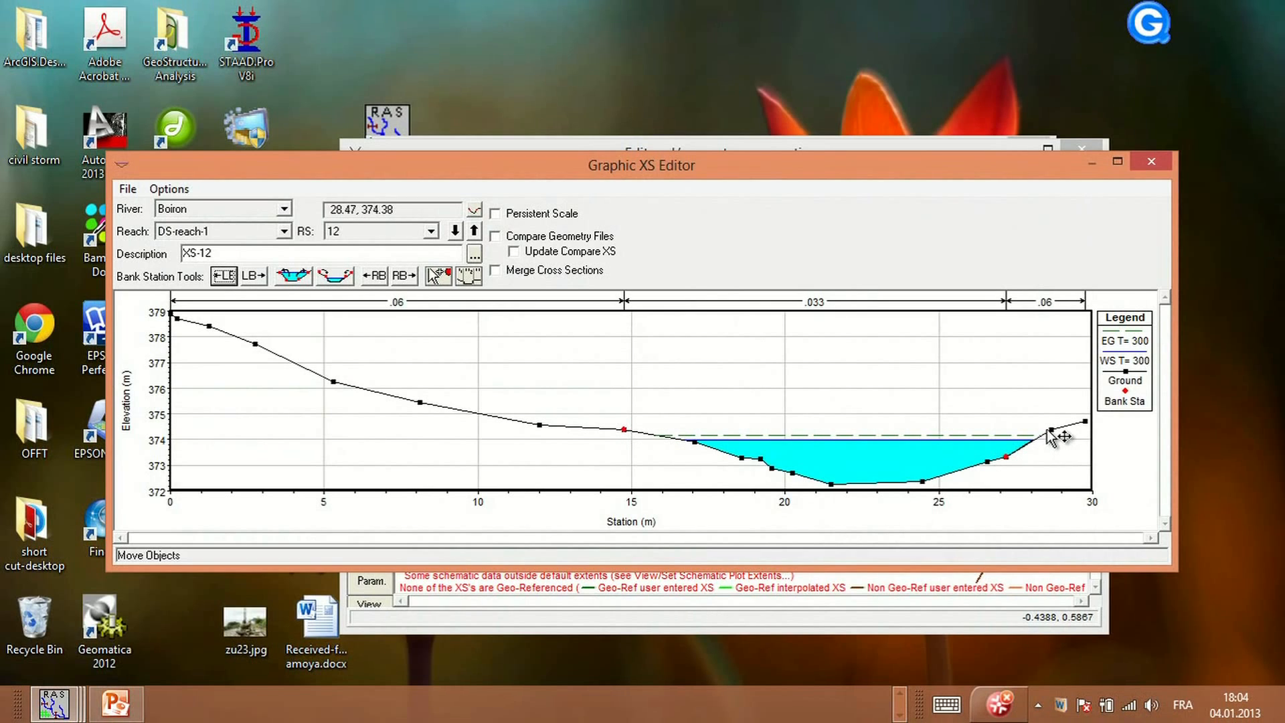
{"action": "left_click", "coordinate": [404, 276]}
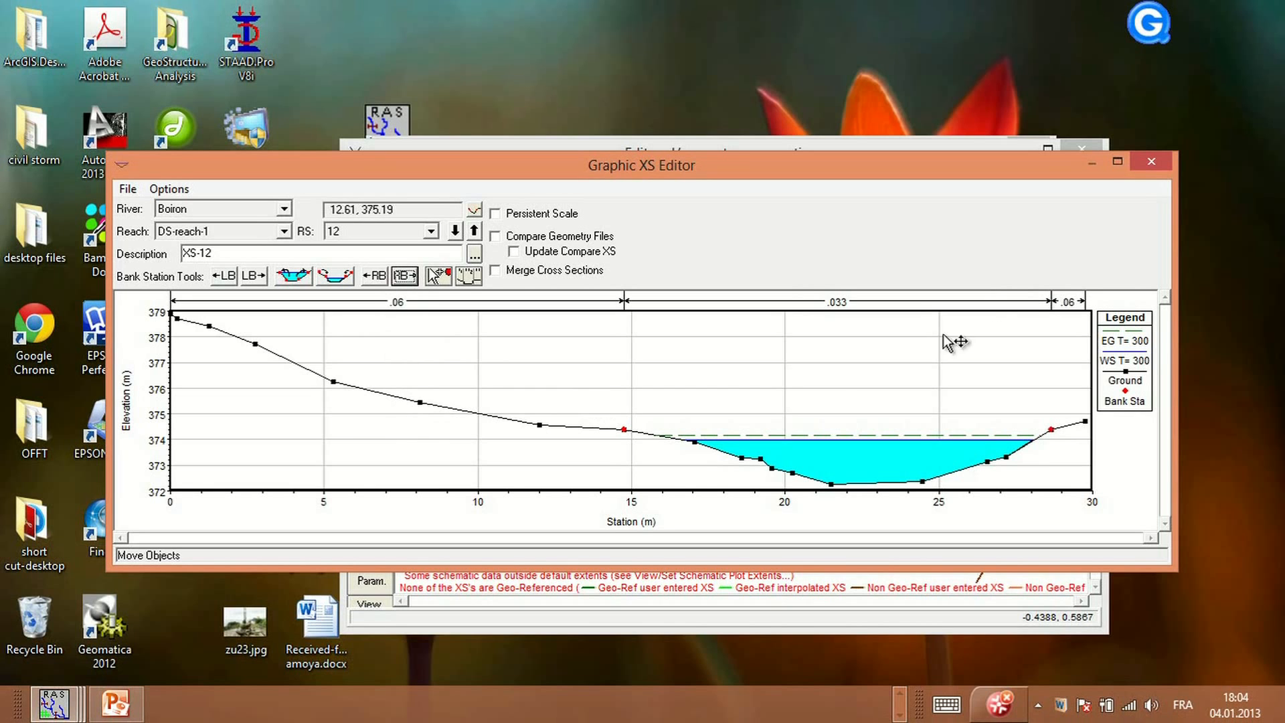
{"action": "left_click", "coordinate": [1150, 159]}
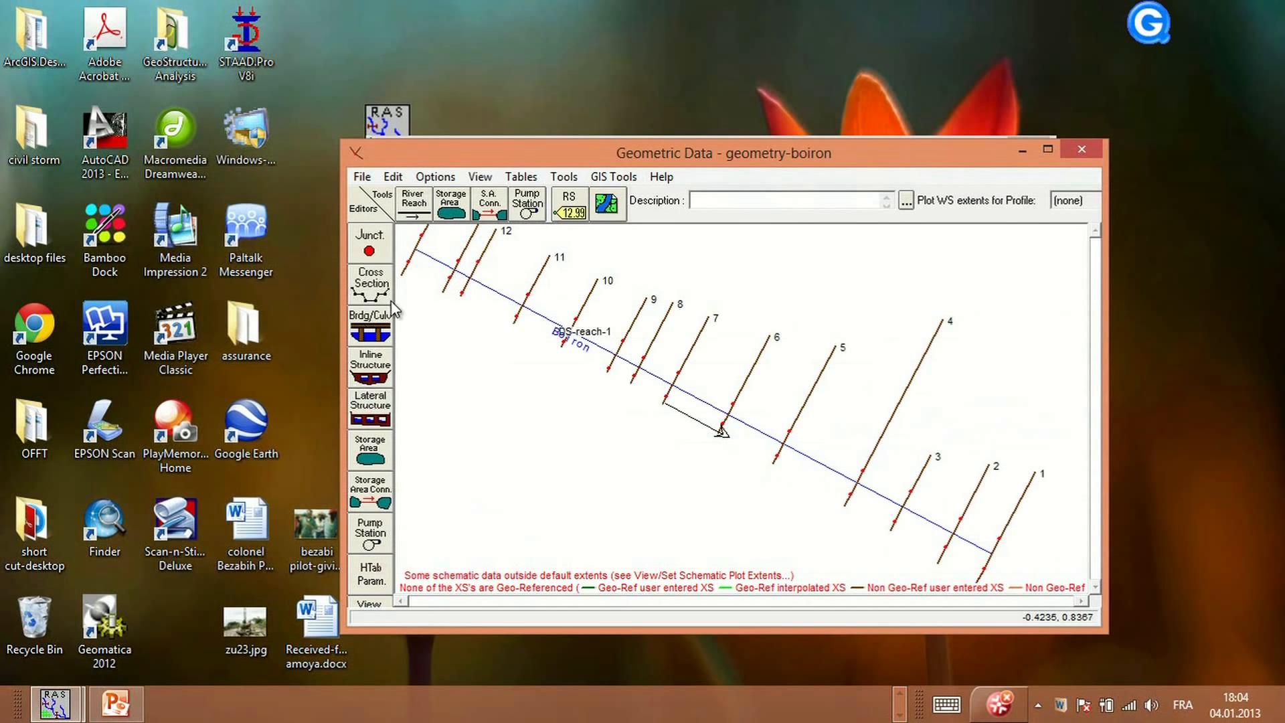
Save the geometry data and close the geometry editor
{"action": "left_click", "coordinate": [362, 178]}
{"action": "left_click", "coordinate": [293, 240]}
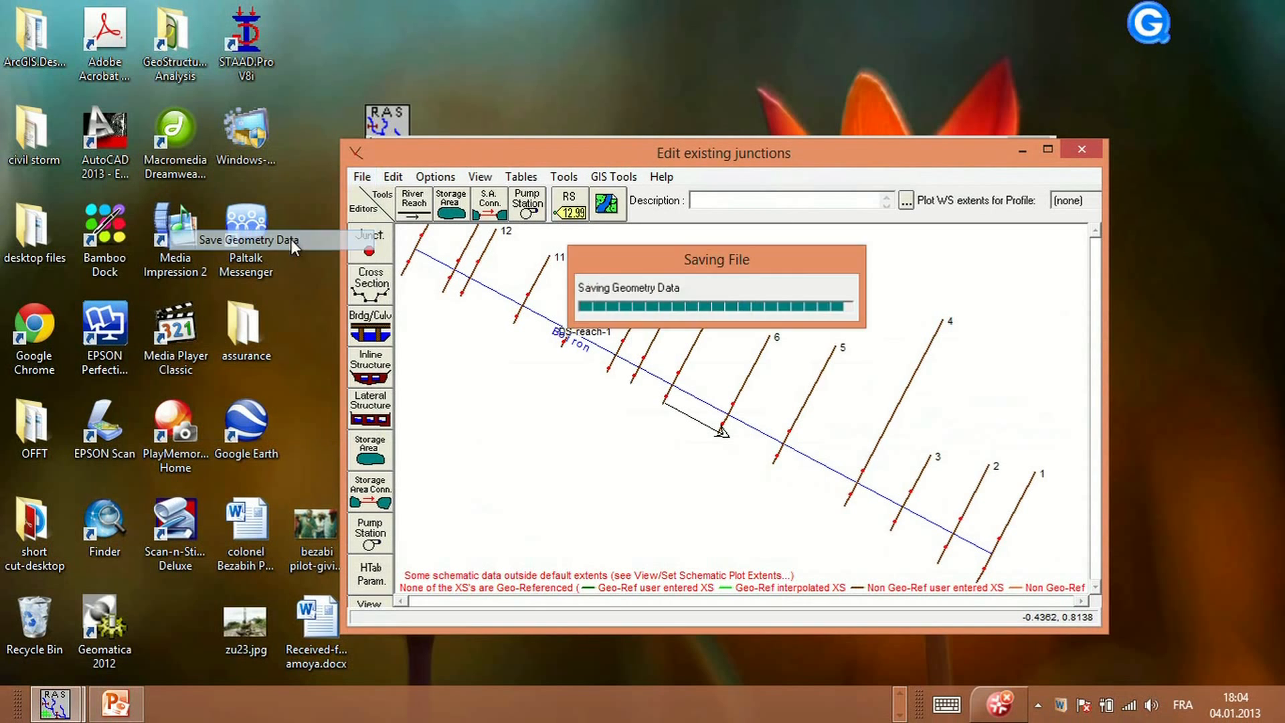
{"action": "left_click", "coordinate": [1082, 148]}
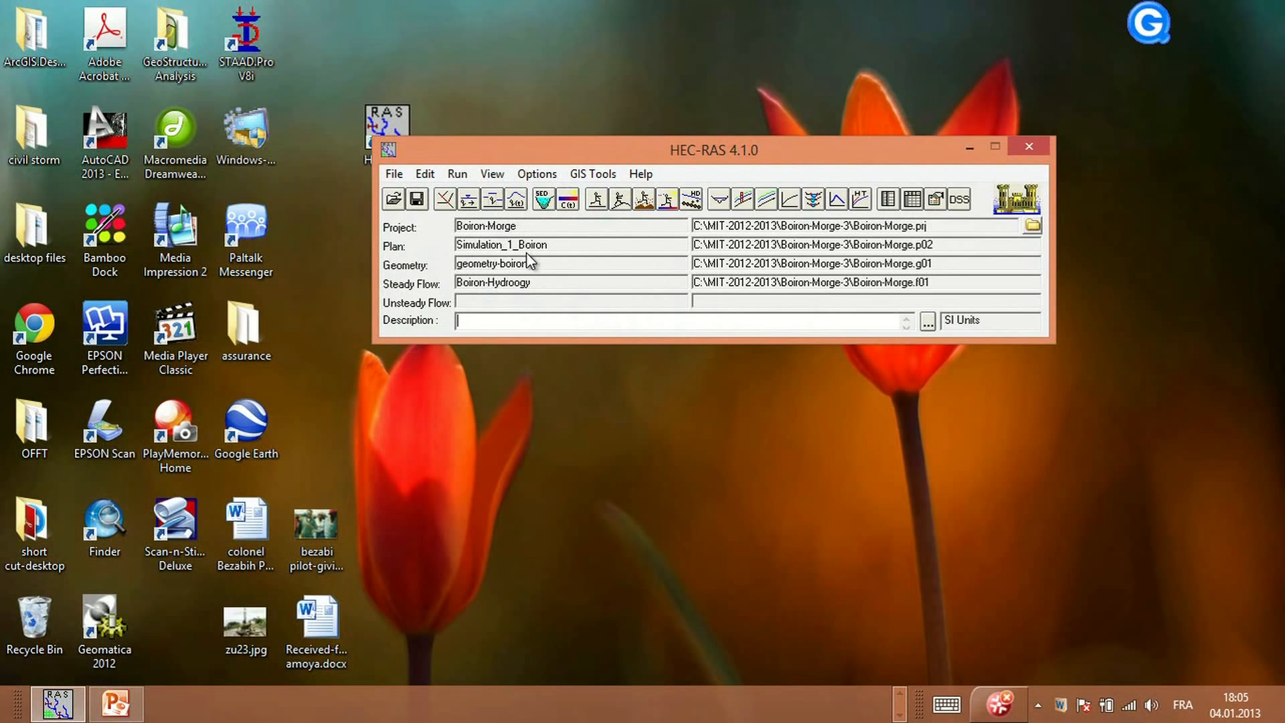
Create a new steady flow plan titled Similation_2_Boiron with the short identifier Sim-2
{"action": "left_click", "coordinate": [595, 204]}
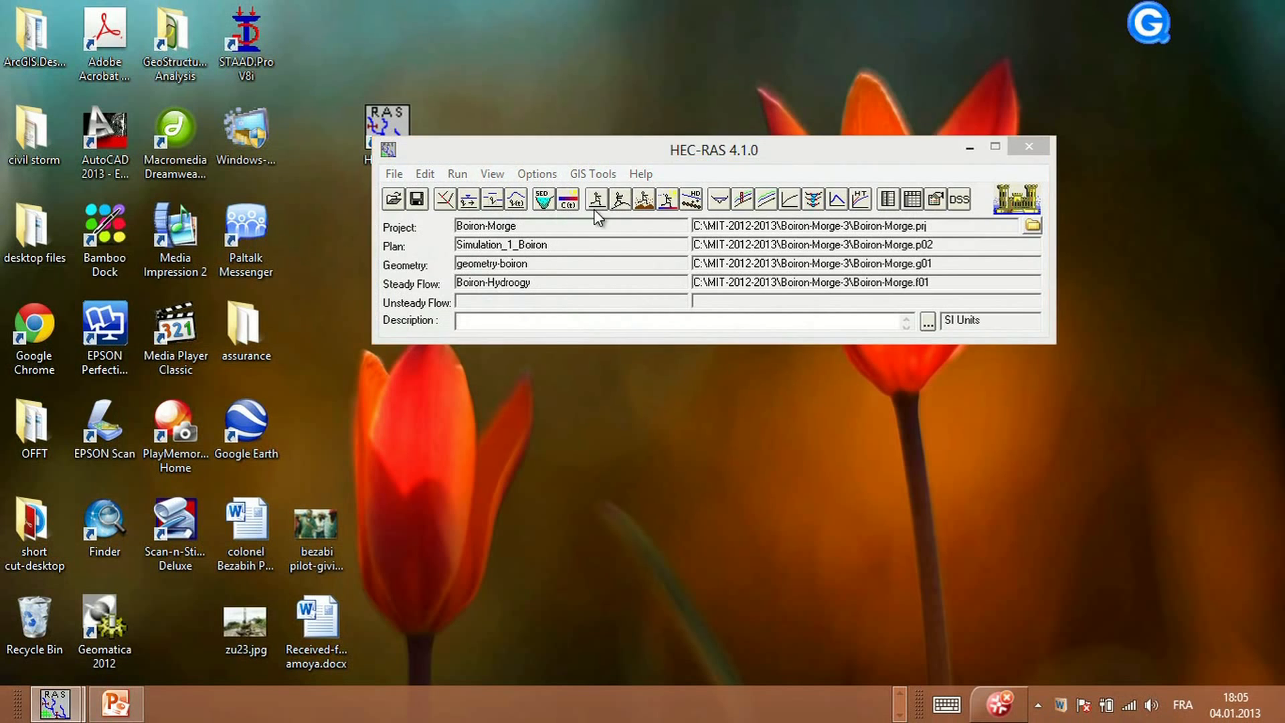
{"action": "left_click", "coordinate": [450, 276]}
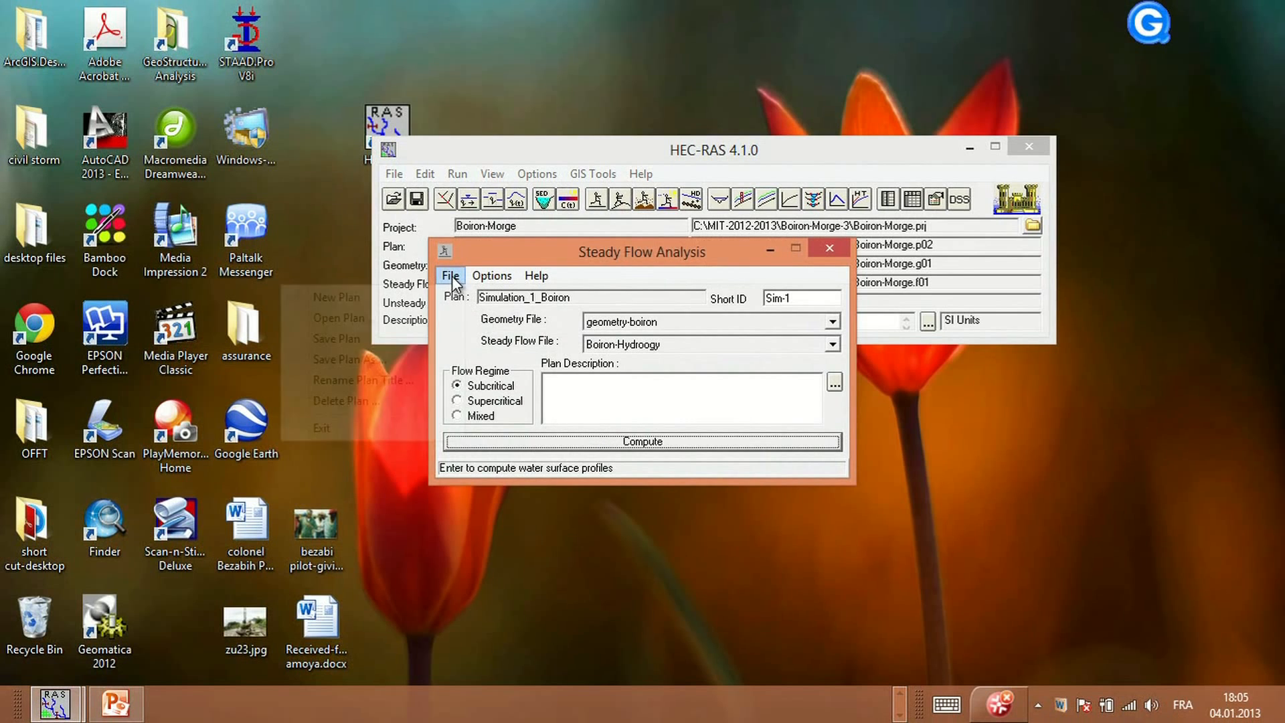
{"action": "left_click", "coordinate": [356, 298]}
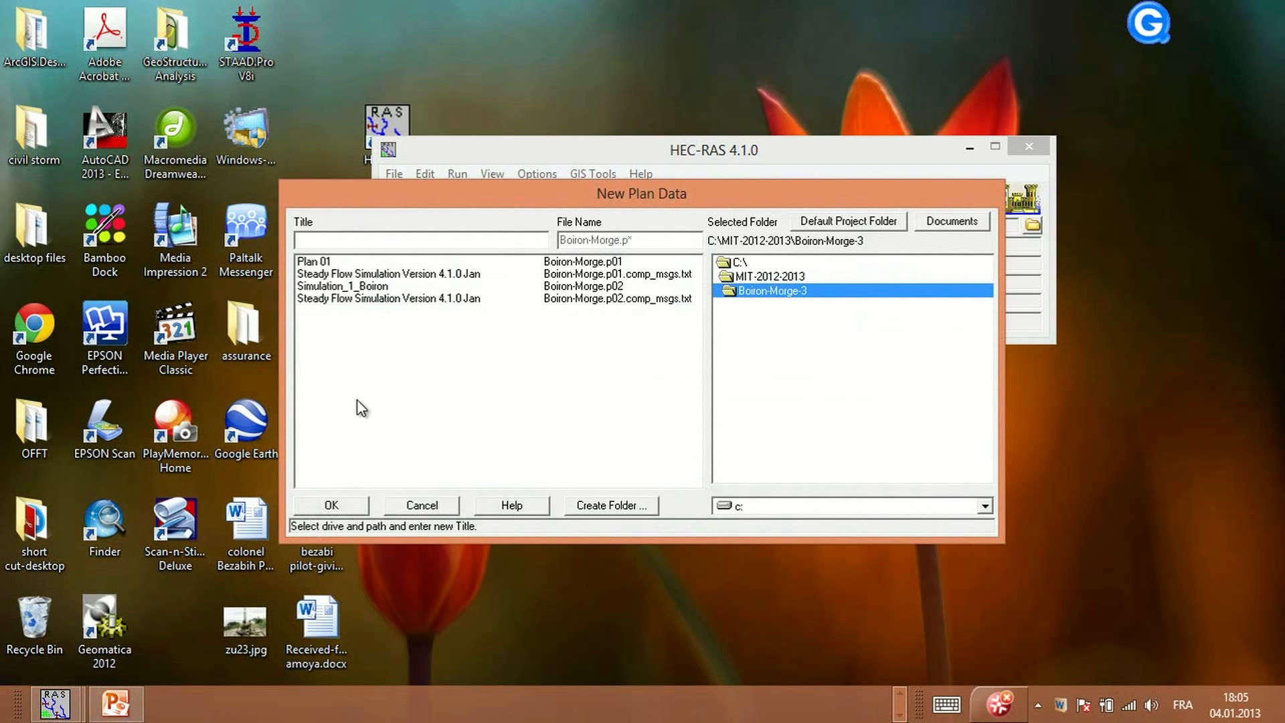
{"action": "type", "text": "S"}
{"action": "key", "text": "BackSpace"}
{"action": "key", "text": "BackSpace"}
{"action": "type", "text": "oir"}
{"action": "left_click", "coordinate": [332, 506]}
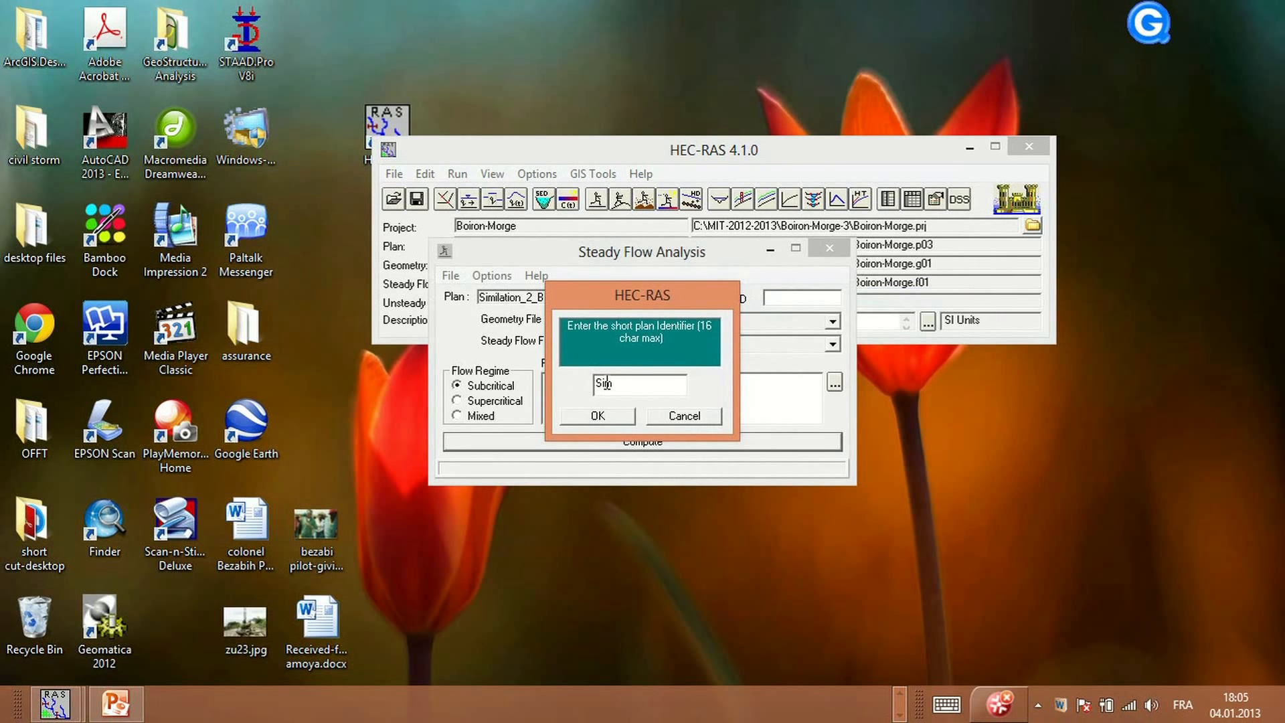
{"action": "left_click", "coordinate": [607, 418]}
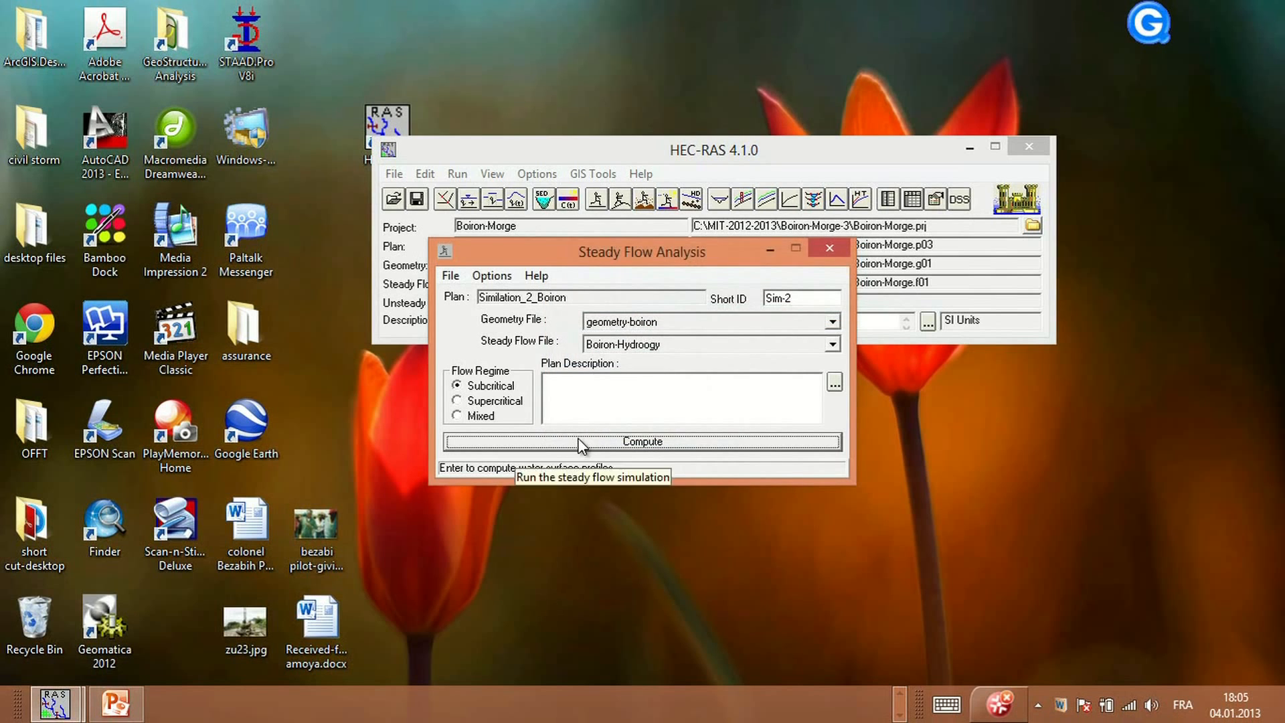
Compute the steady flow simulation for the new plan, close the computation window and save the plan
{"action": "left_click", "coordinate": [570, 440]}
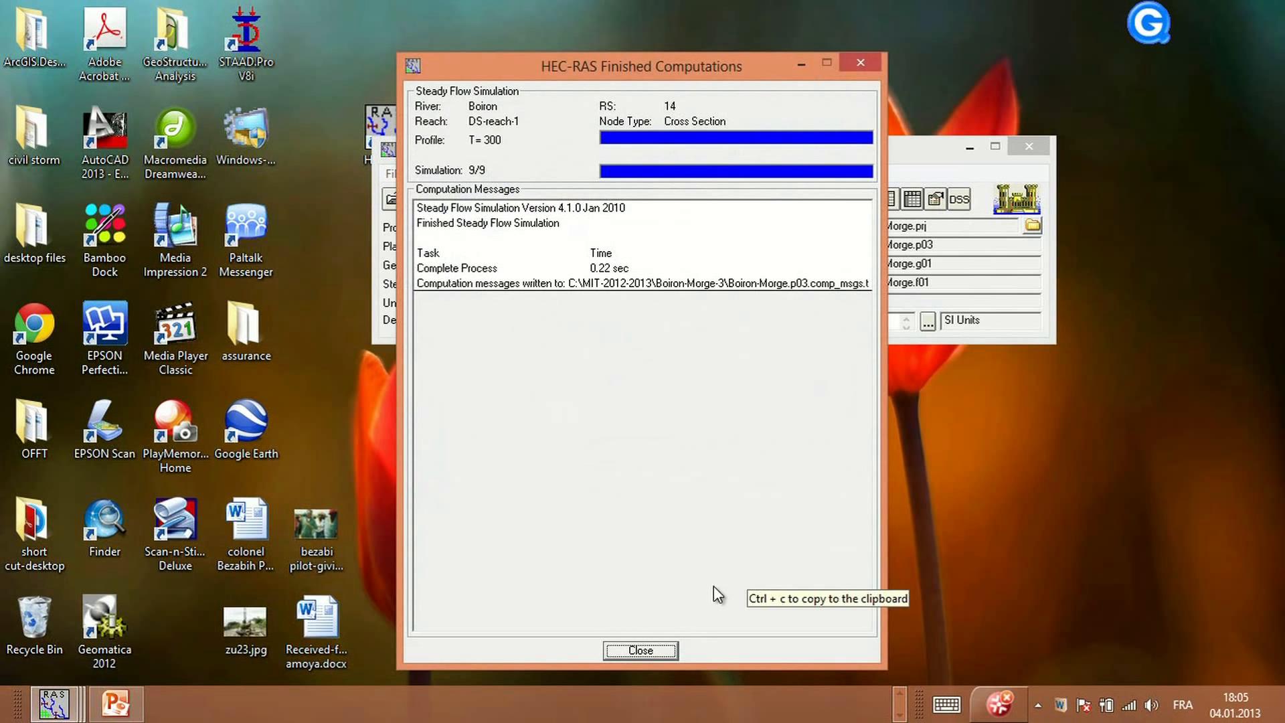
{"action": "left_click", "coordinate": [641, 650]}
{"action": "left_click", "coordinate": [451, 276]}
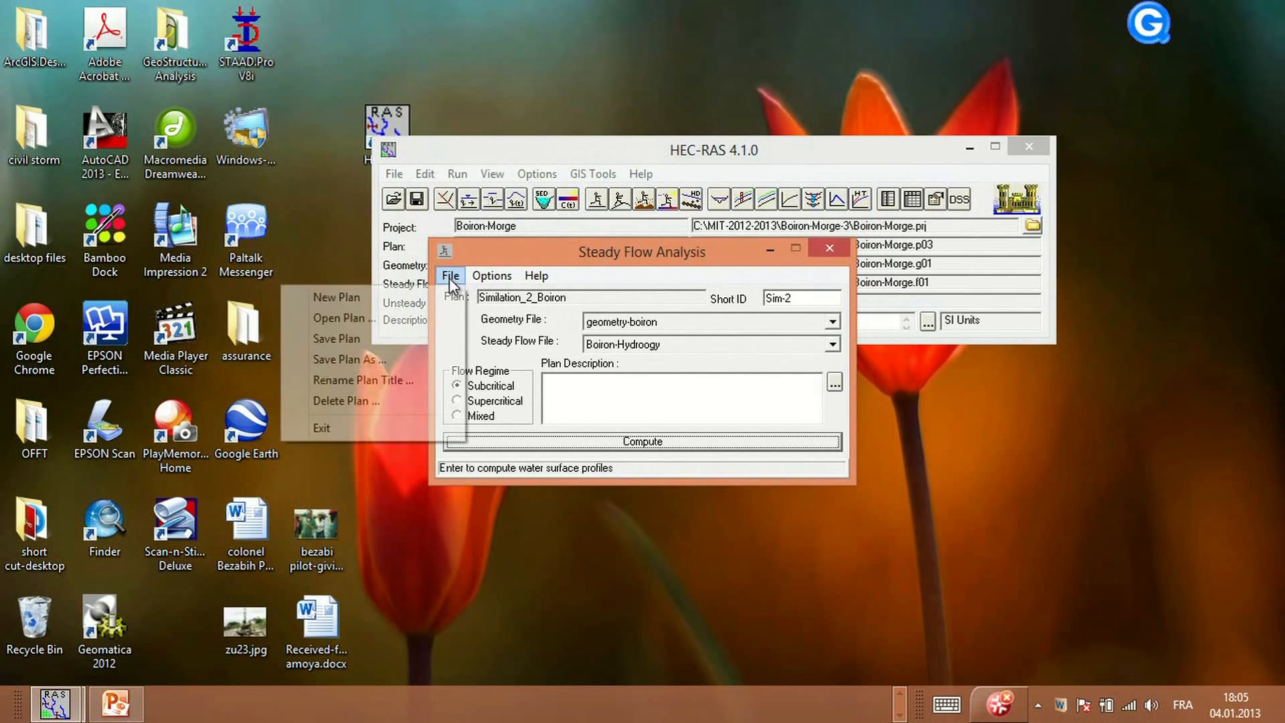
{"action": "left_click", "coordinate": [362, 342]}
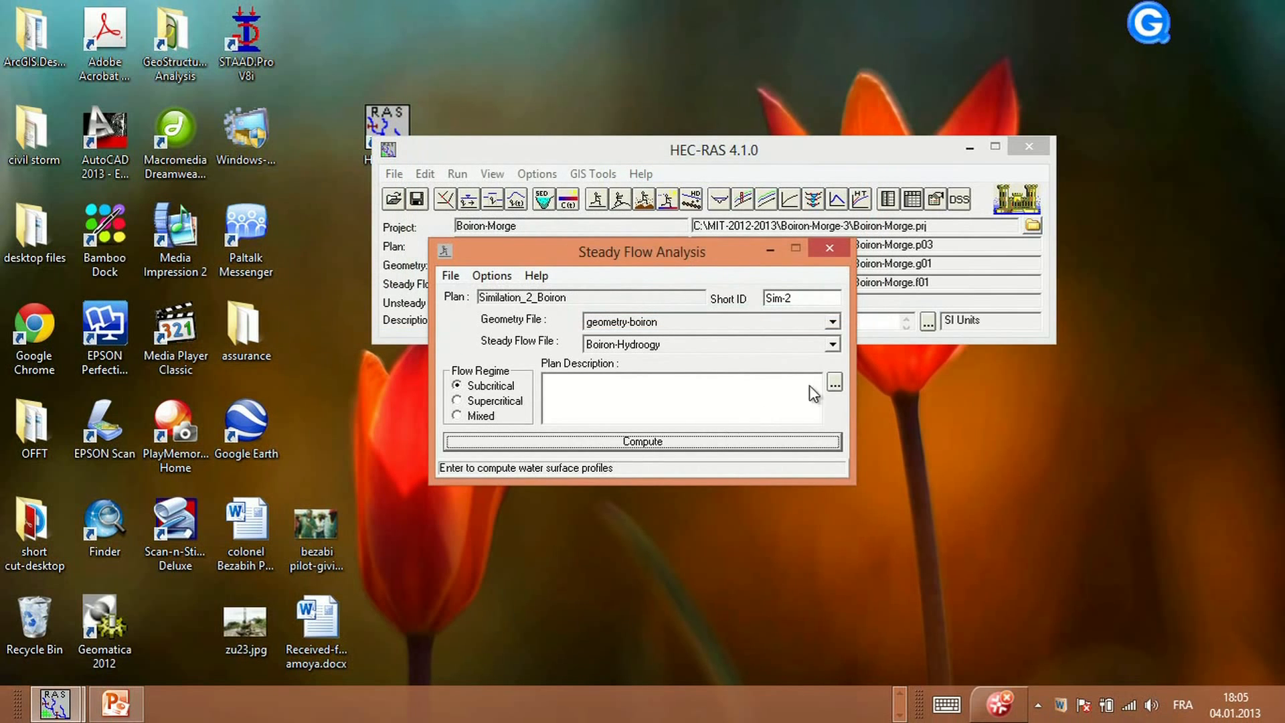
Close the steady flow analysis window and view the cross-section plot of the new plan's results
{"action": "left_click", "coordinate": [450, 276]}
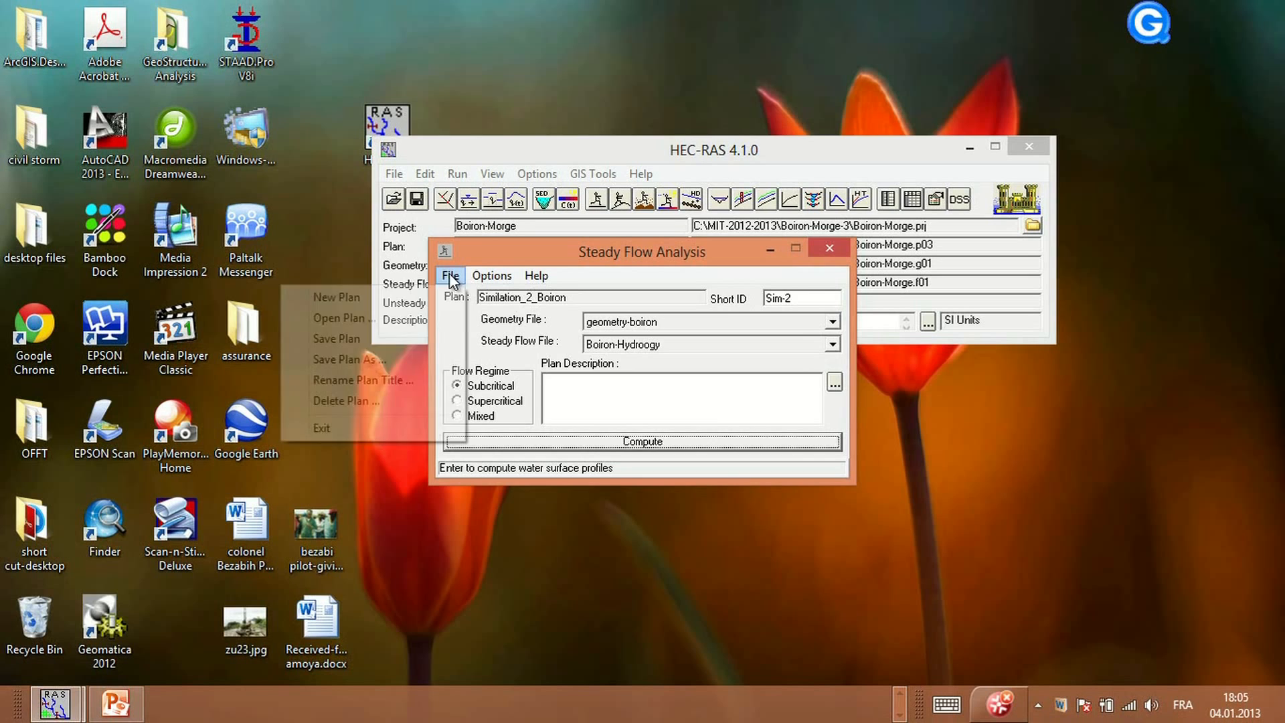
{"action": "left_click", "coordinate": [351, 427]}
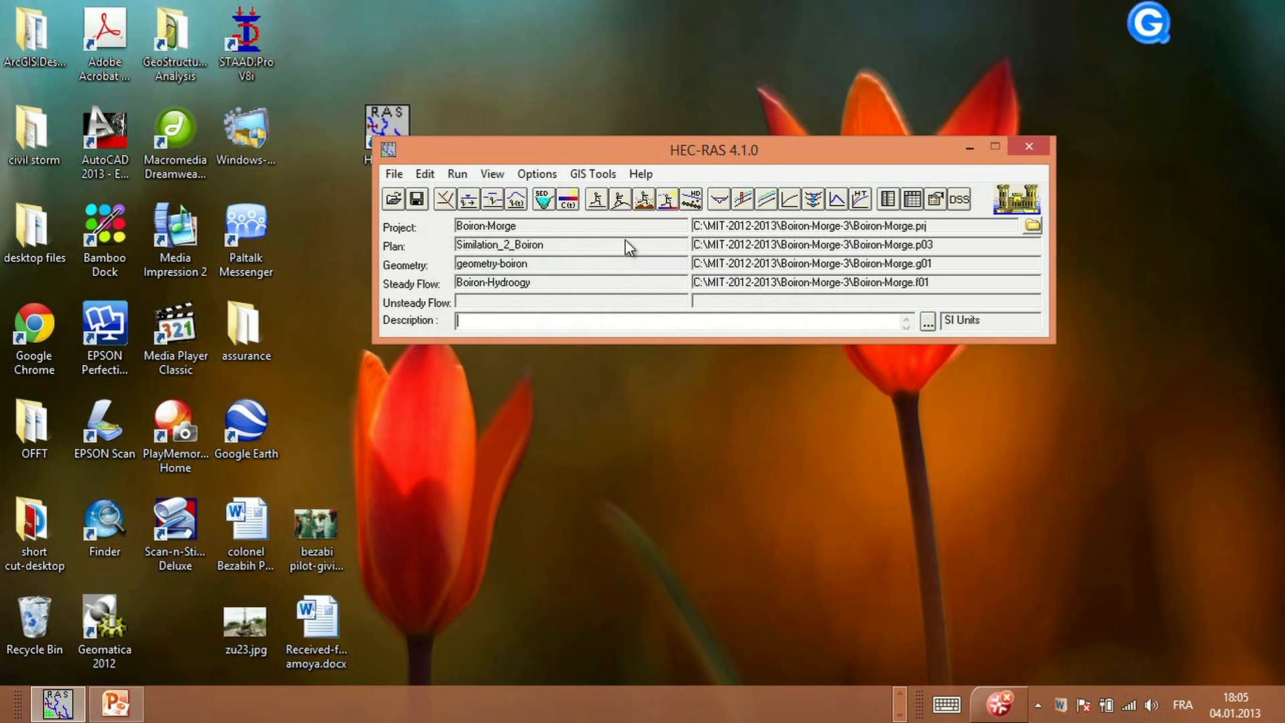
{"action": "left_click", "coordinate": [715, 205]}
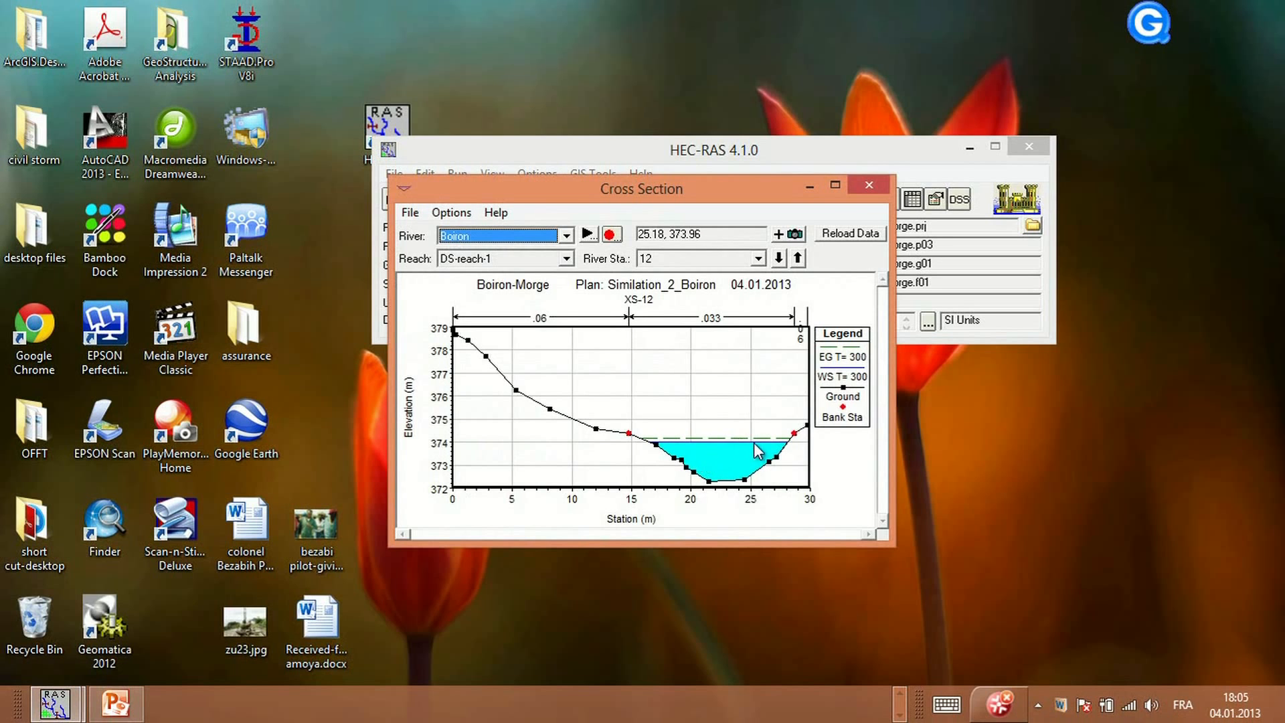
{"action": "left_click", "coordinate": [868, 186]}
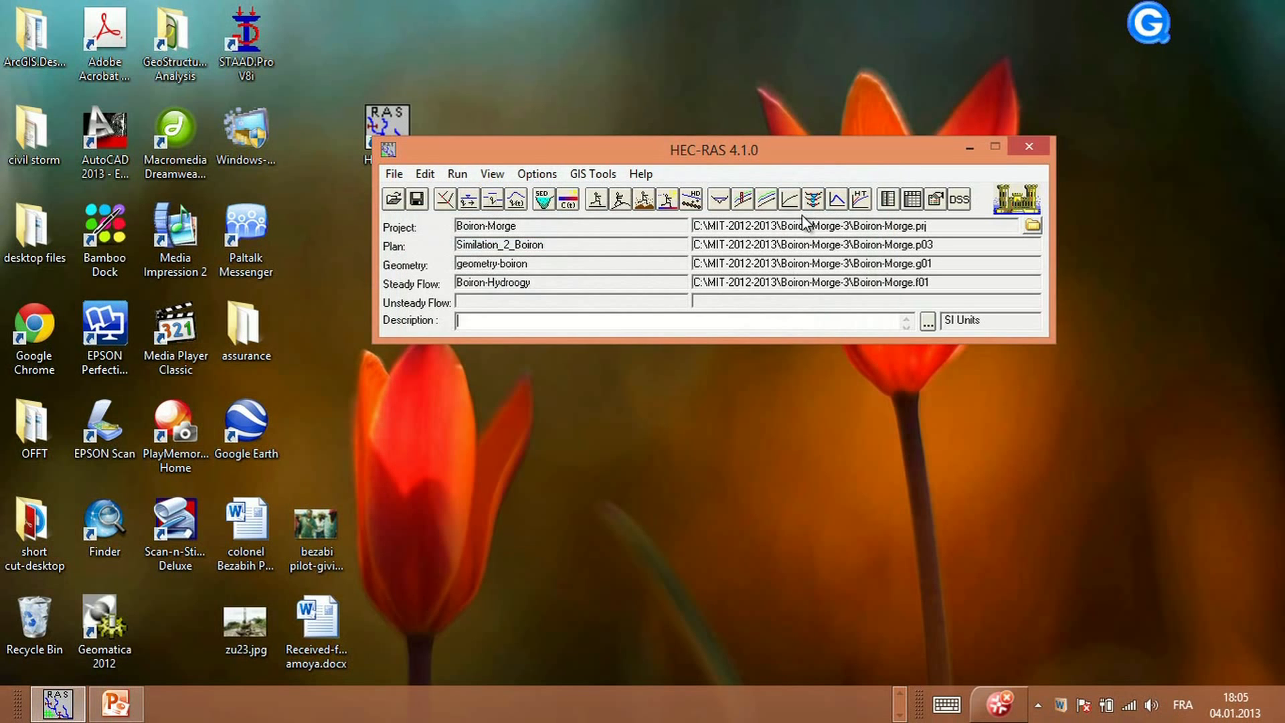
Open the profile plot full-size, play its profile animation and close the animation control
{"action": "left_click", "coordinate": [742, 199]}
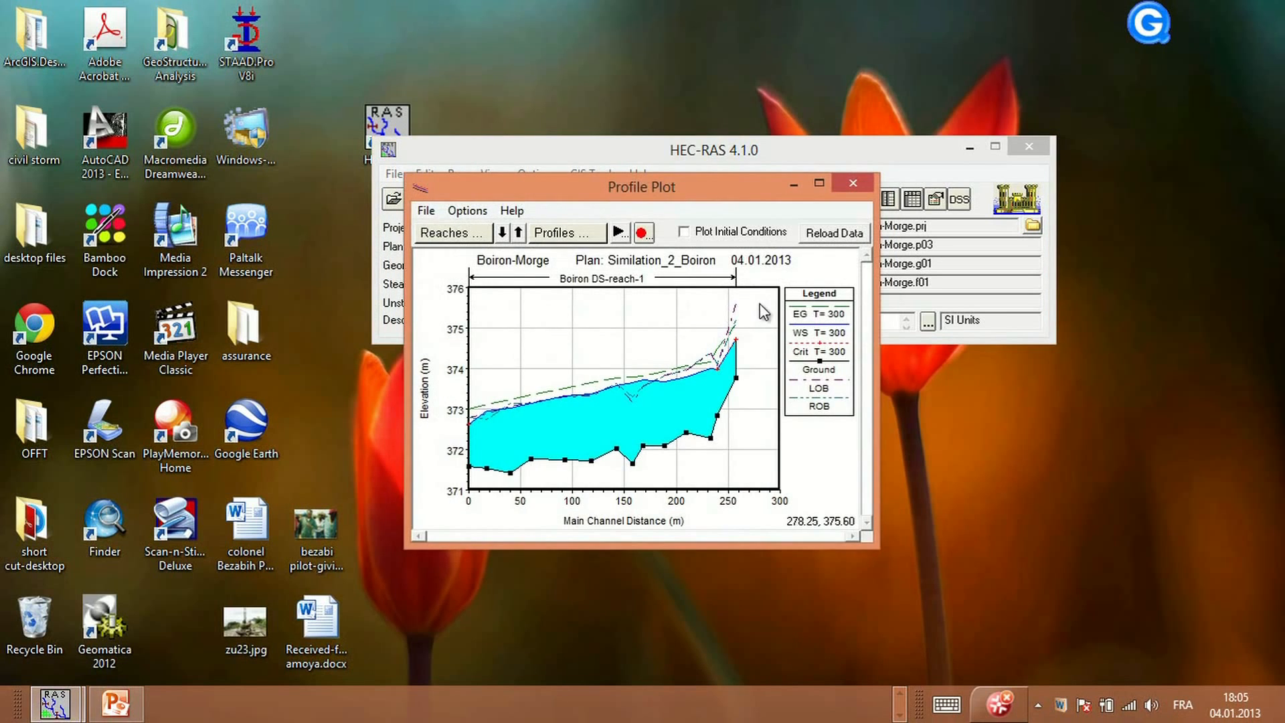
{"action": "left_click", "coordinate": [818, 185]}
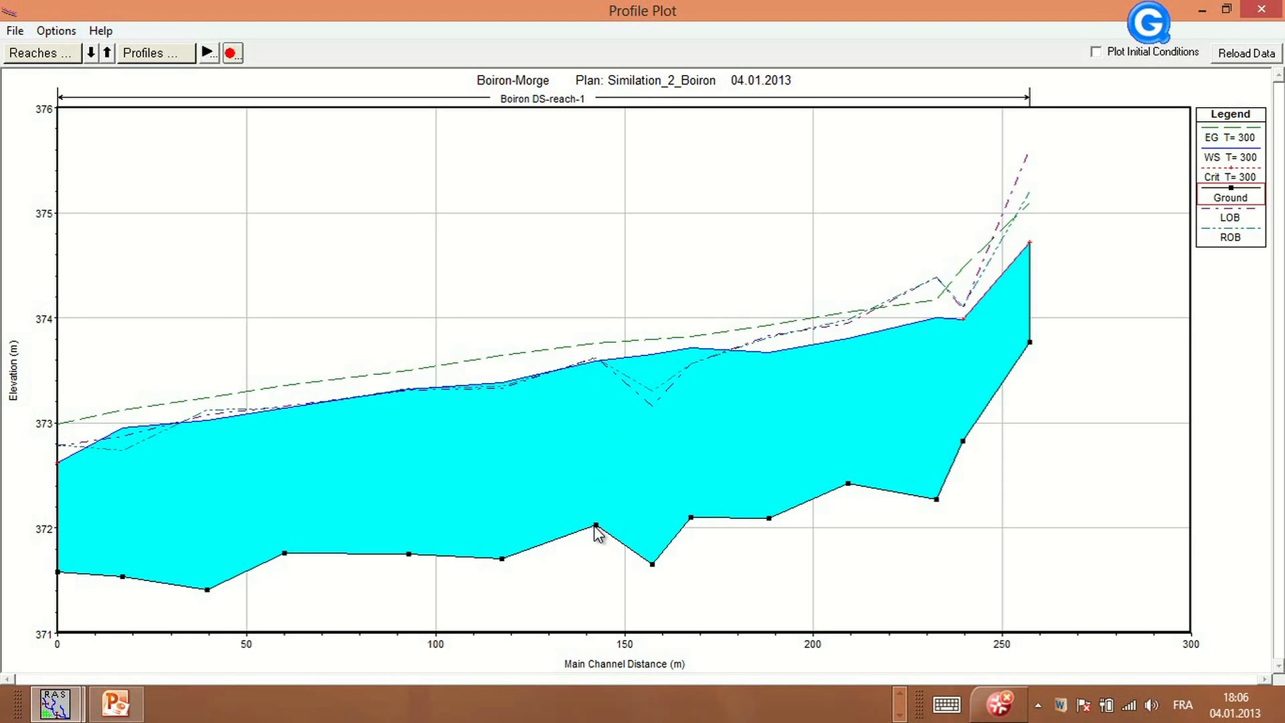
{"action": "mouse_move", "coordinate": [595, 531]}
{"action": "mouse_move", "coordinate": [769, 521]}
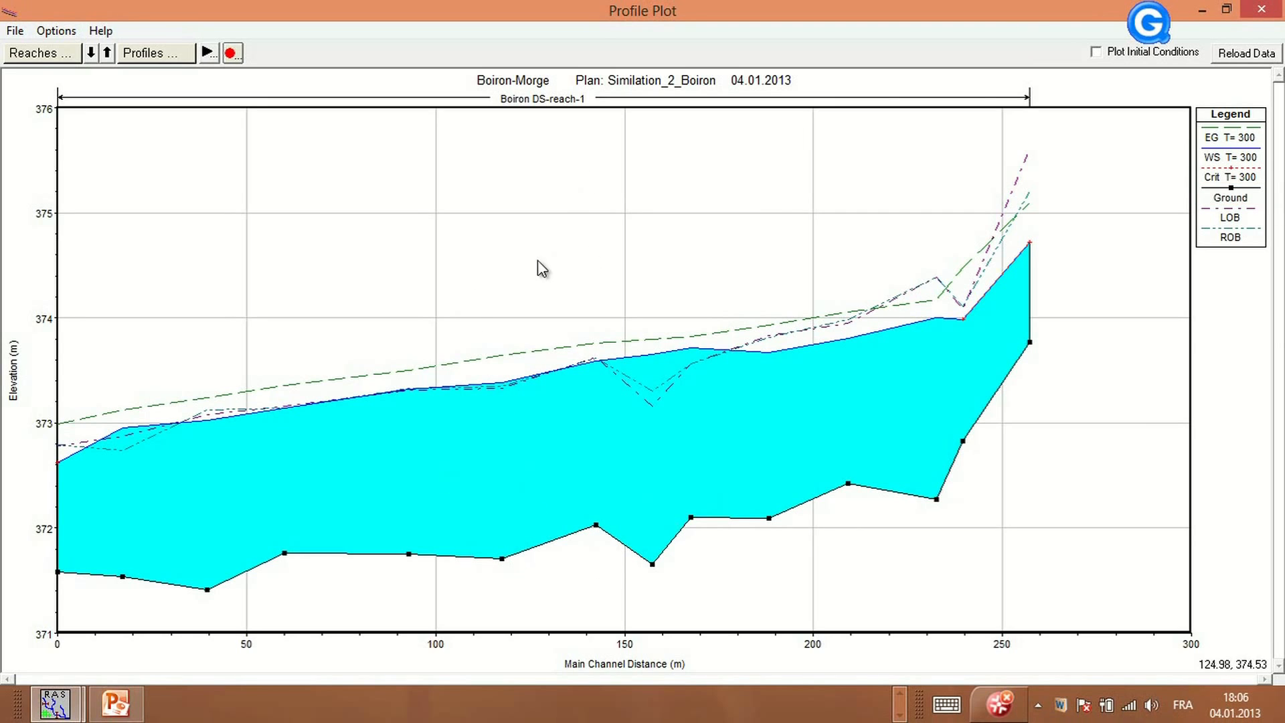
{"action": "left_click", "coordinate": [203, 54]}
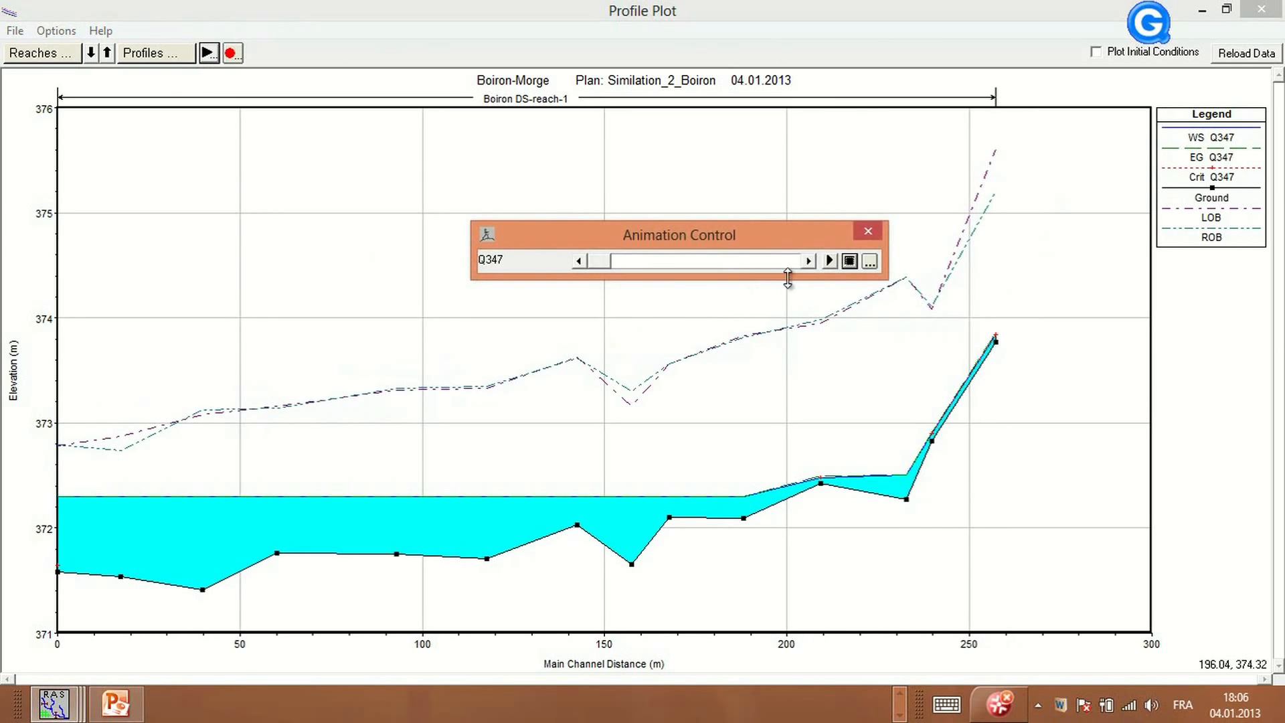
{"action": "left_click", "coordinate": [832, 262]}
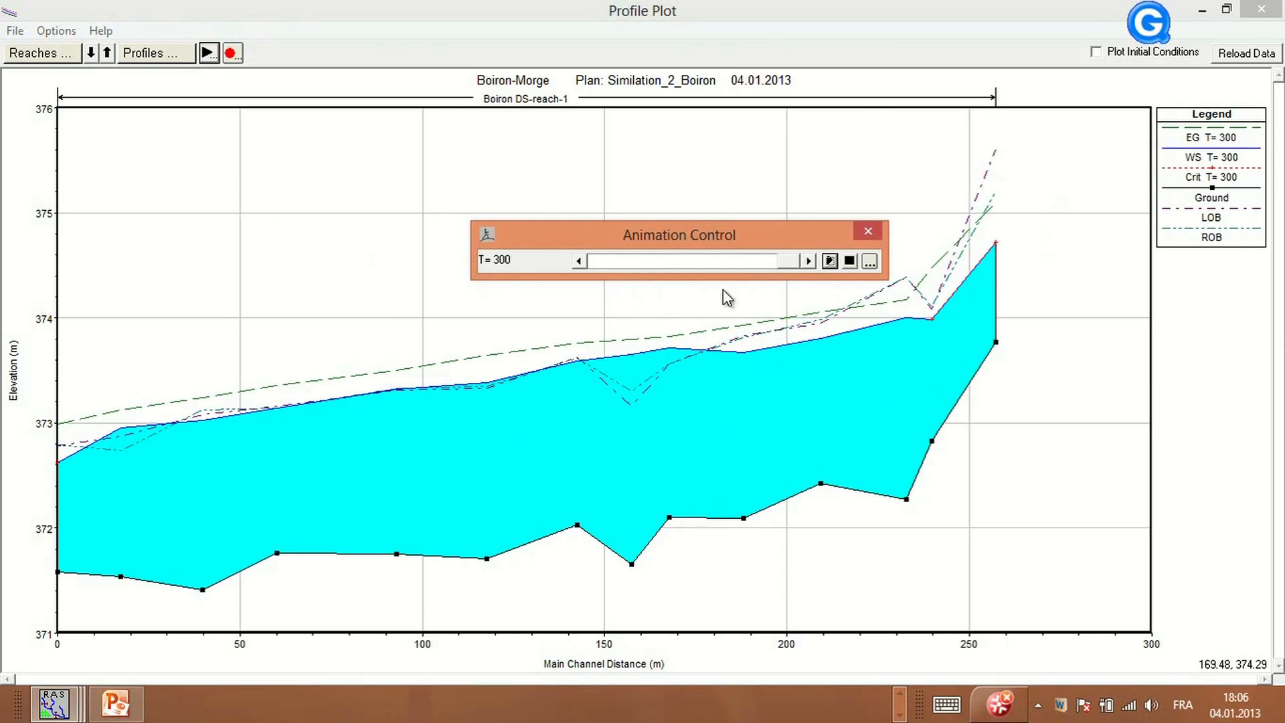
{"action": "left_click", "coordinate": [867, 231]}
Show only the T=100 profile in the profile plot and inspect ground point labels along the reach
{"action": "left_click", "coordinate": [170, 55]}
{"action": "left_click", "coordinate": [126, 171]}
{"action": "left_click", "coordinate": [126, 185]}
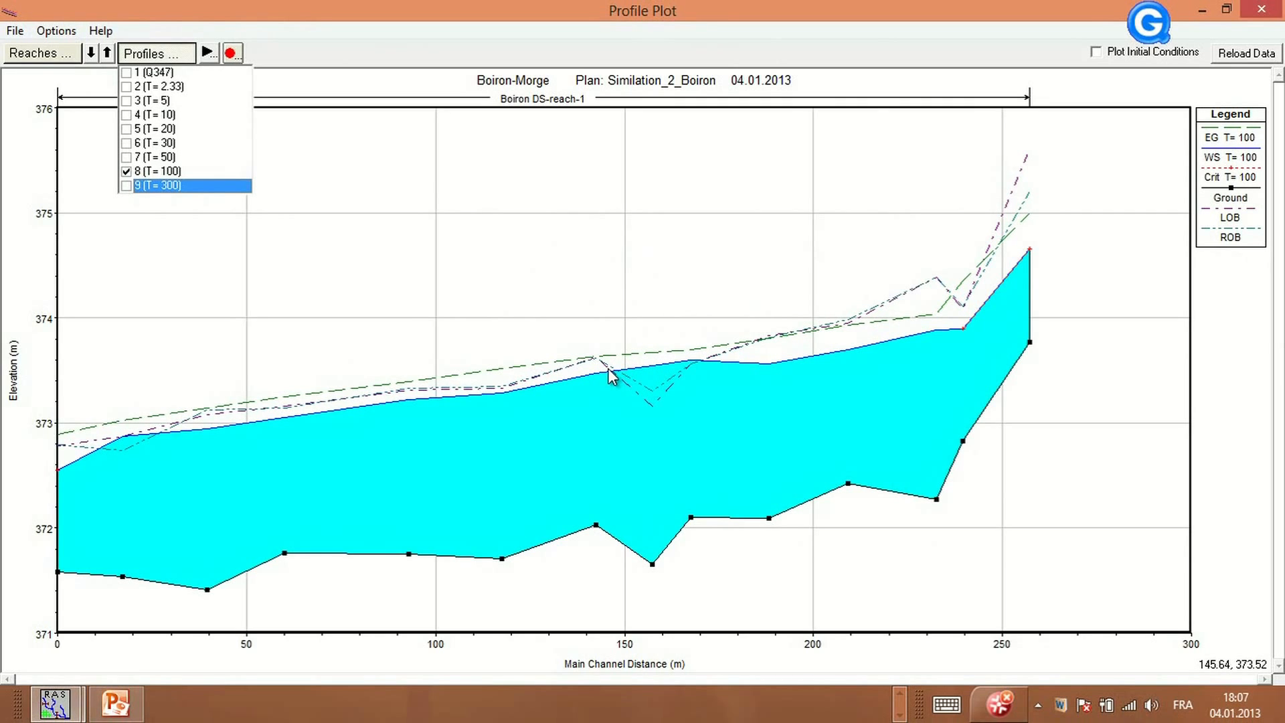
{"action": "left_click", "coordinate": [598, 528]}
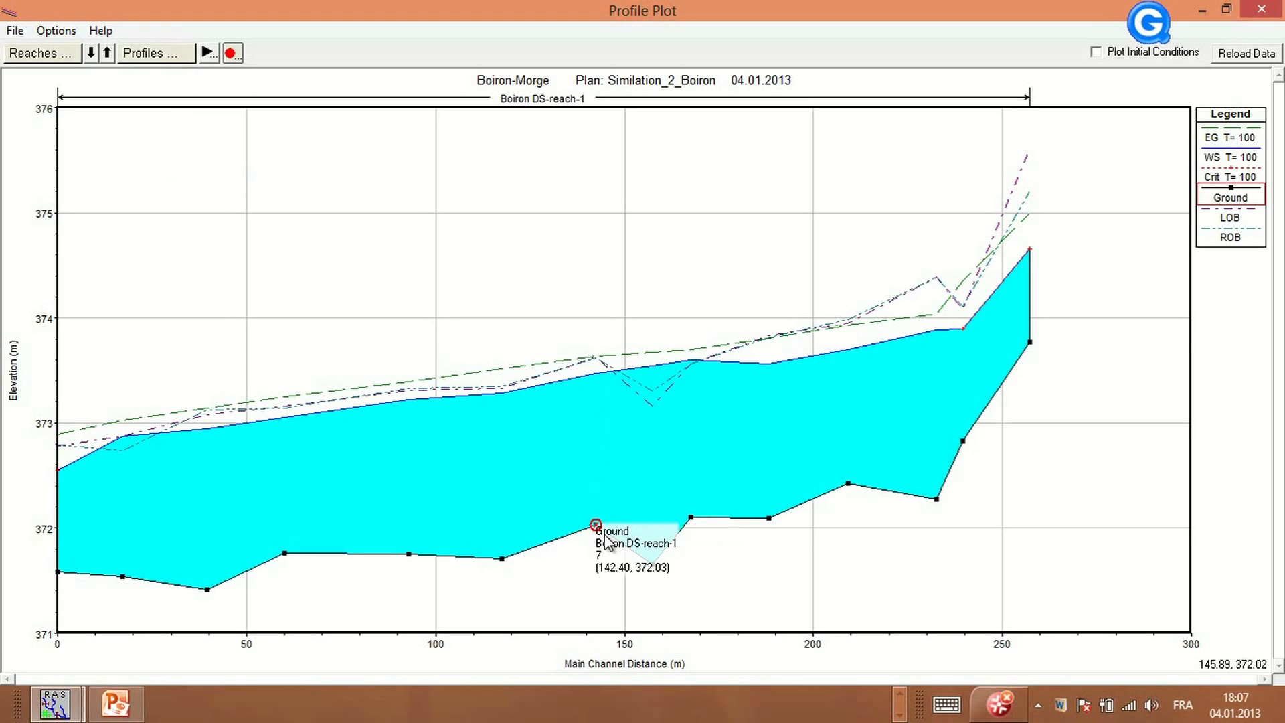
{"action": "left_click", "coordinate": [768, 518]}
{"action": "left_click", "coordinate": [770, 521]}
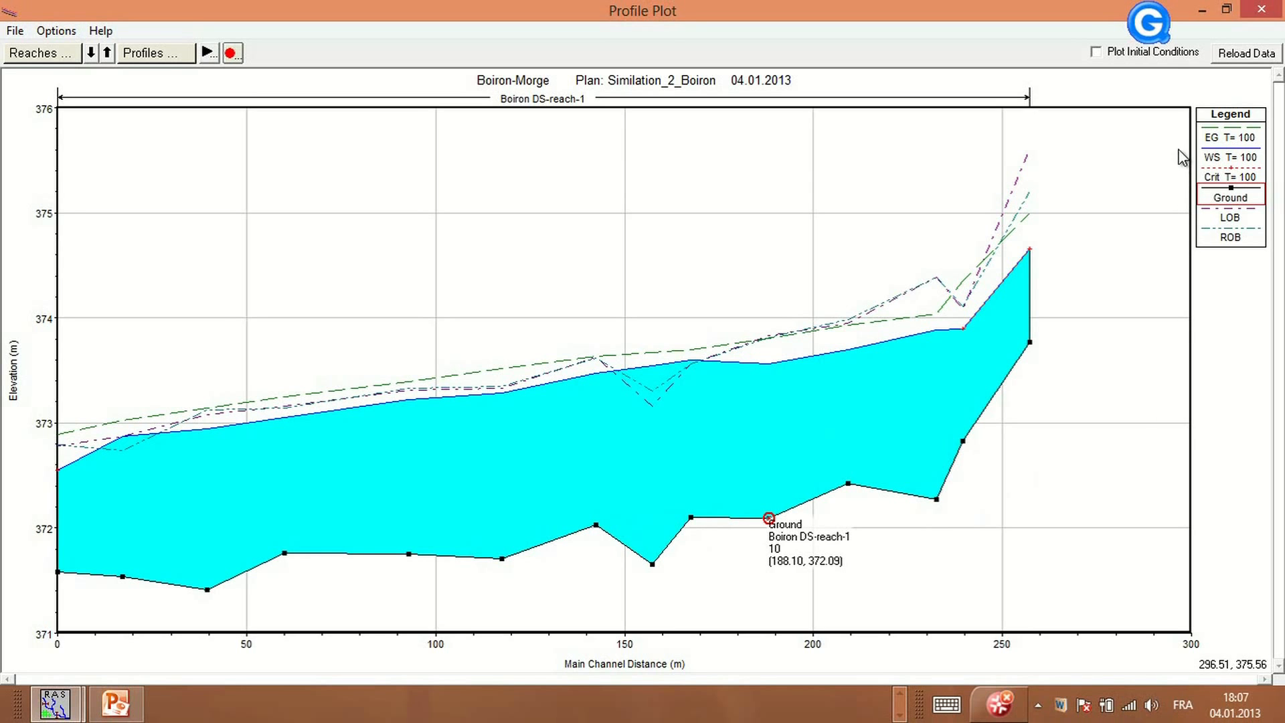
{"action": "left_click", "coordinate": [1202, 9]}
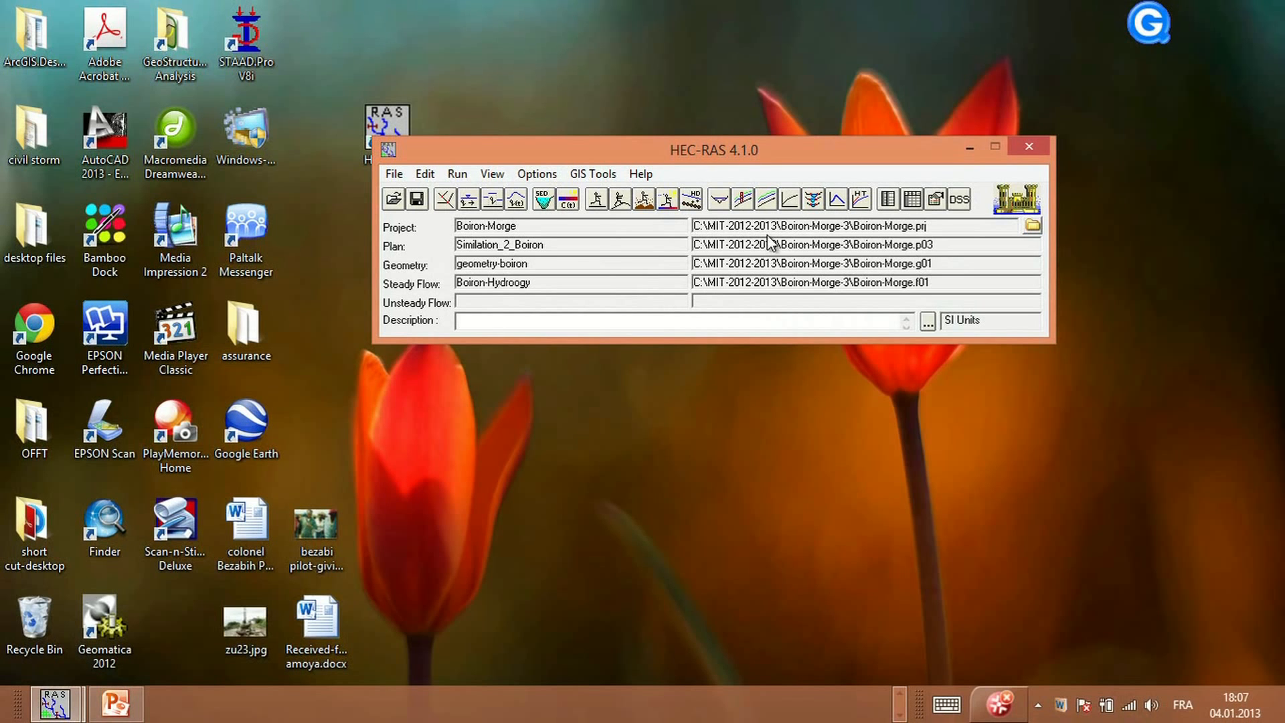
Preview the velocity profile plot, then open the standard profile output table full-size
{"action": "left_click", "coordinate": [764, 200]}
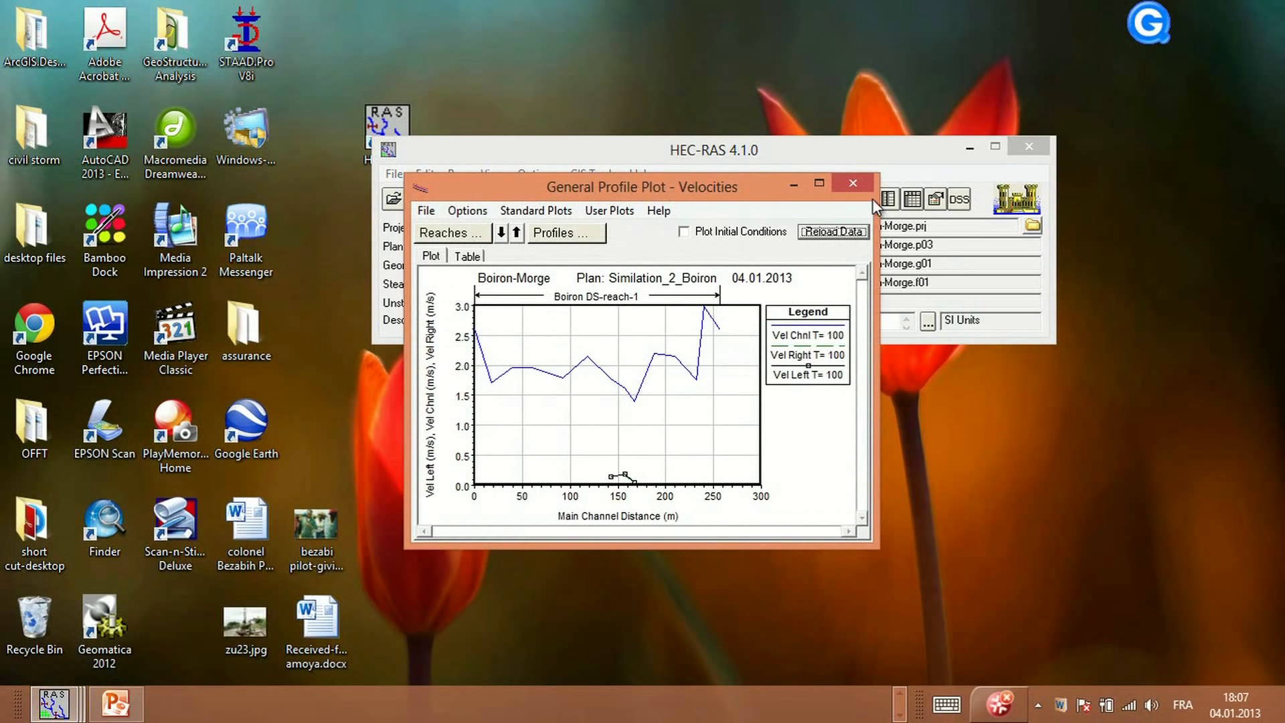
{"action": "left_click", "coordinate": [852, 183]}
{"action": "left_click", "coordinate": [912, 198]}
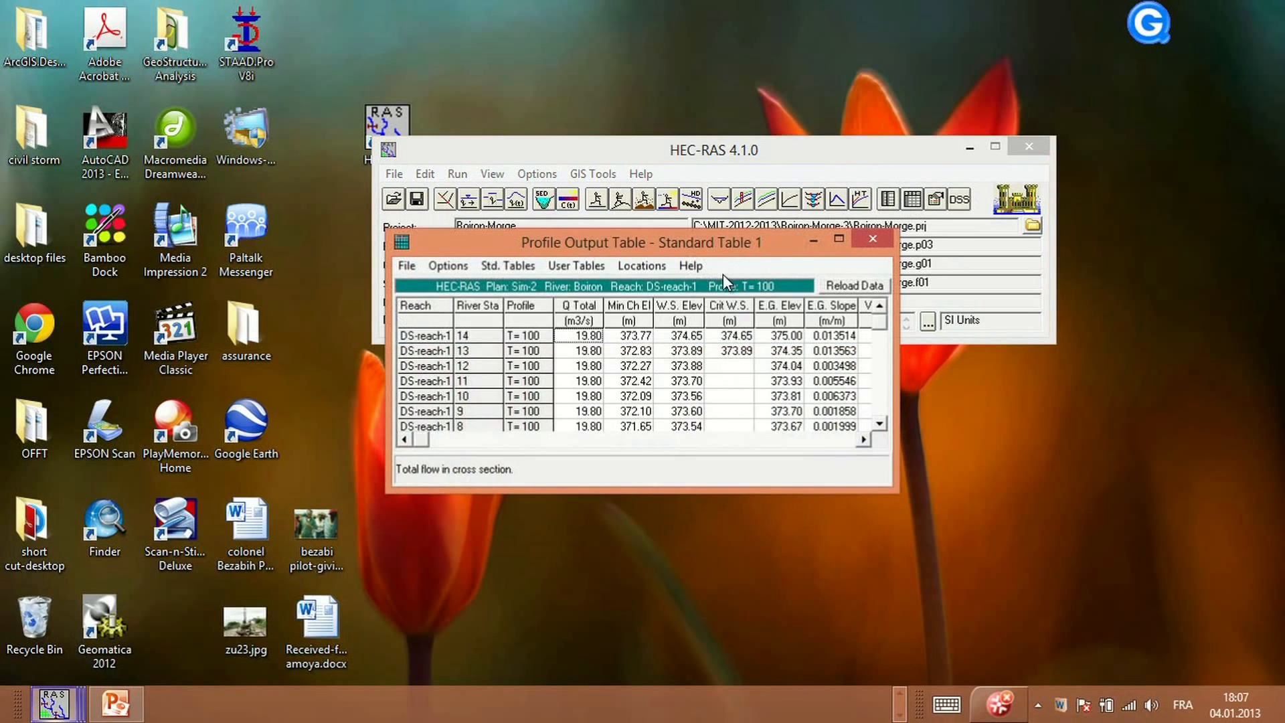
{"action": "left_click", "coordinate": [838, 239]}
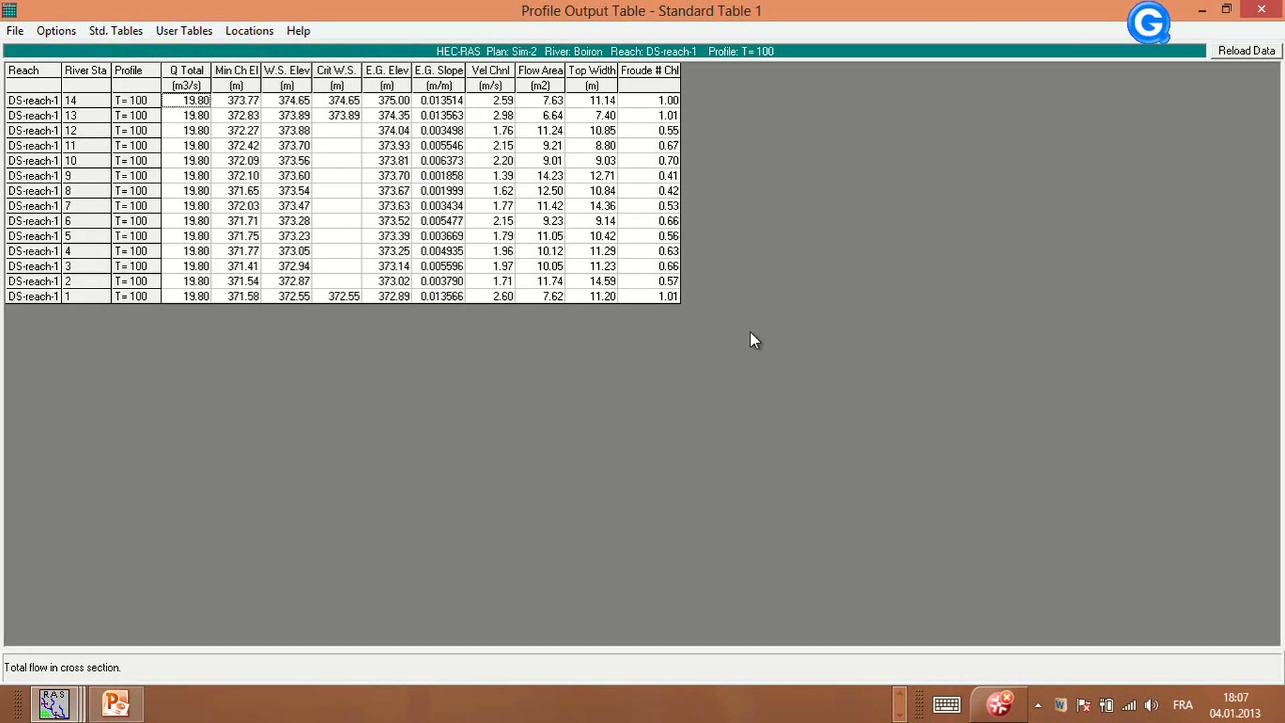
Copy the profile output table with headings and paste it over the table at B2:N17 on Sheet2 of the Excel workbook
{"action": "left_click", "coordinate": [17, 30]}
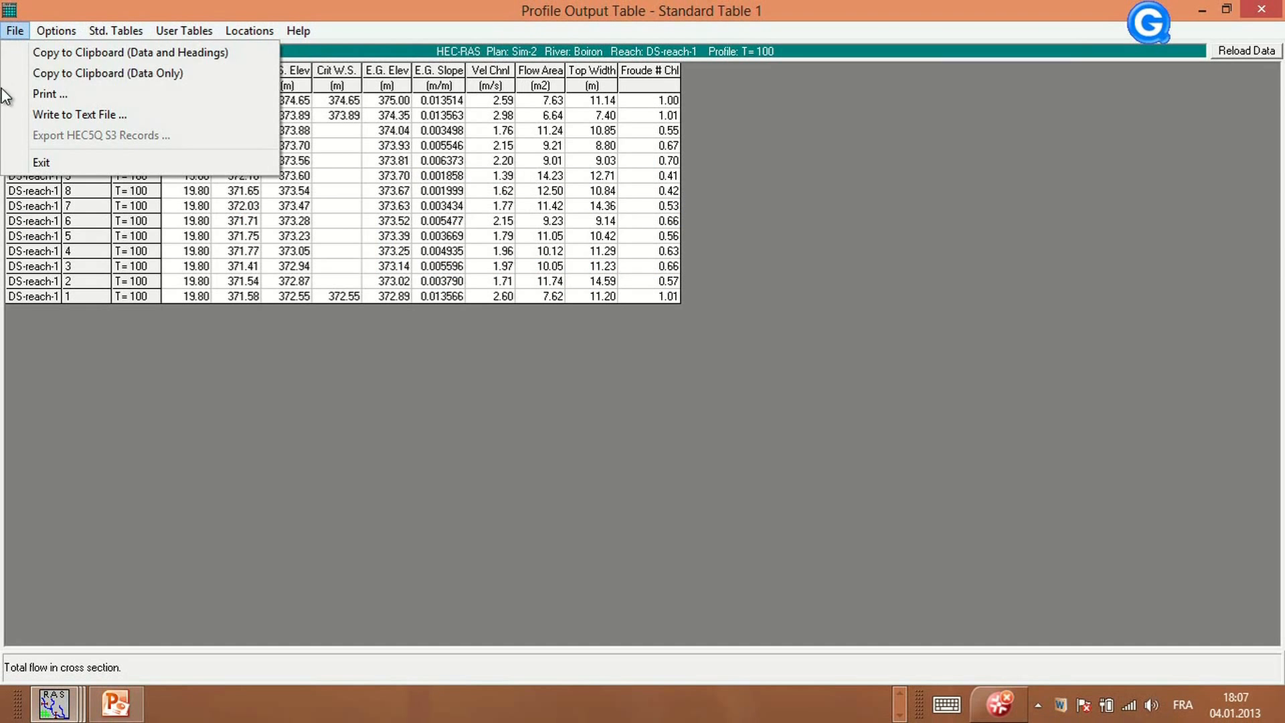
{"action": "left_click", "coordinate": [72, 55]}
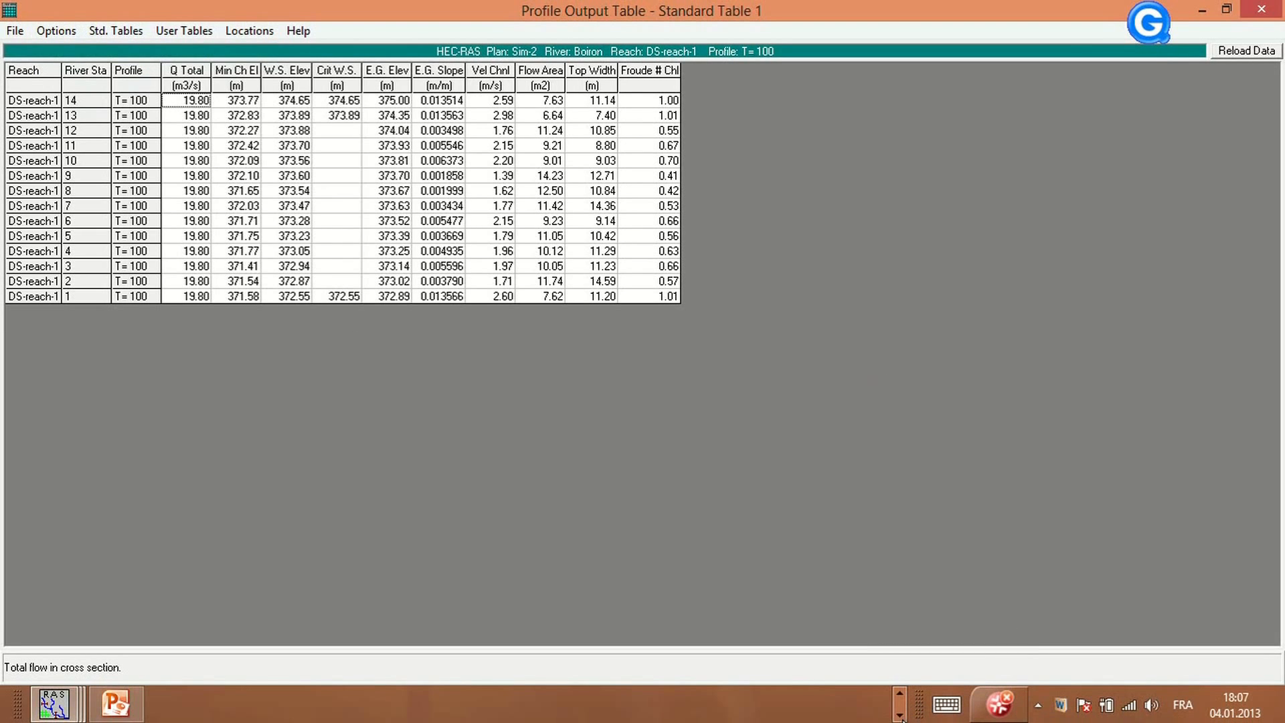
{"action": "left_click", "coordinate": [901, 693]}
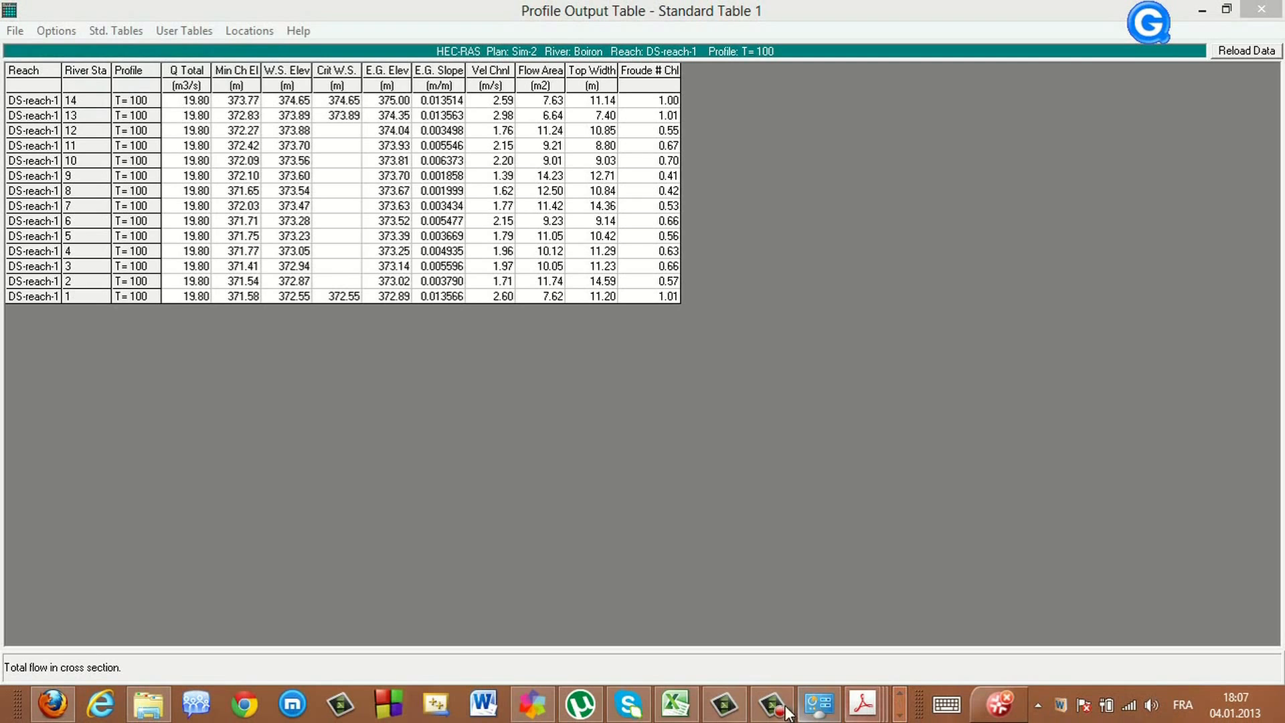
{"action": "left_click", "coordinate": [690, 709]}
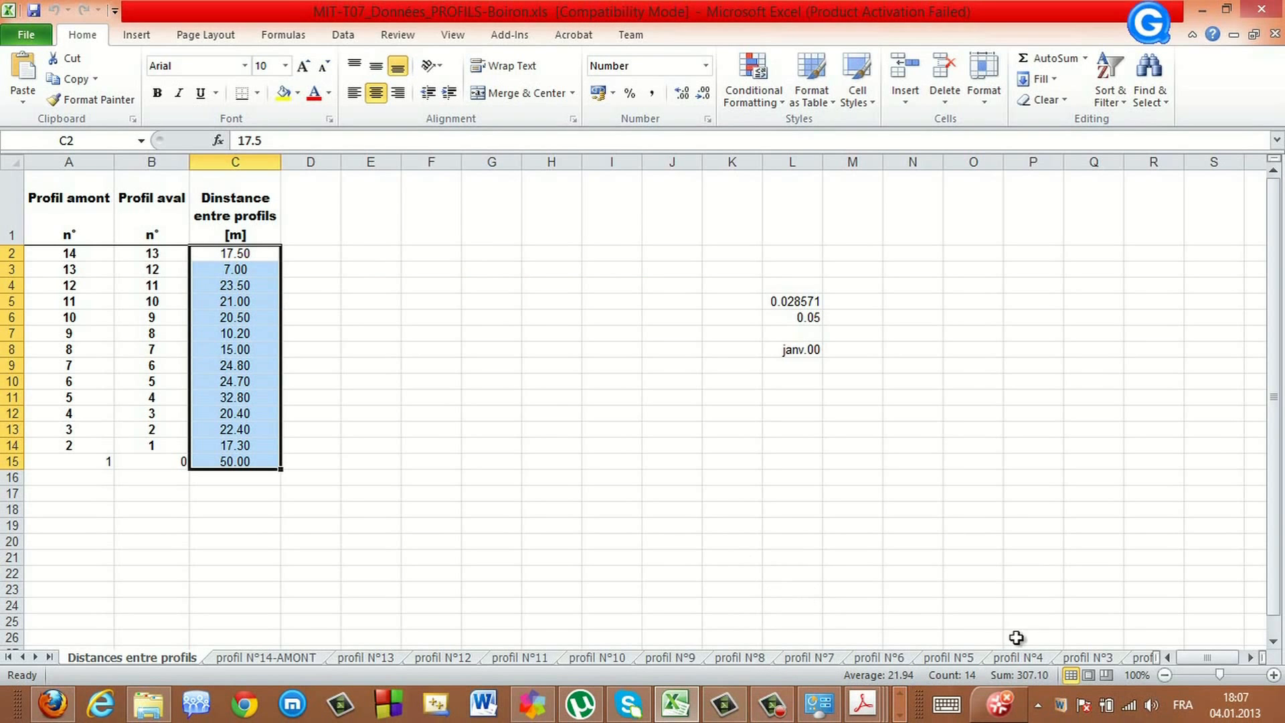
{"action": "left_click", "coordinate": [48, 657]}
{"action": "left_click", "coordinate": [1071, 658]}
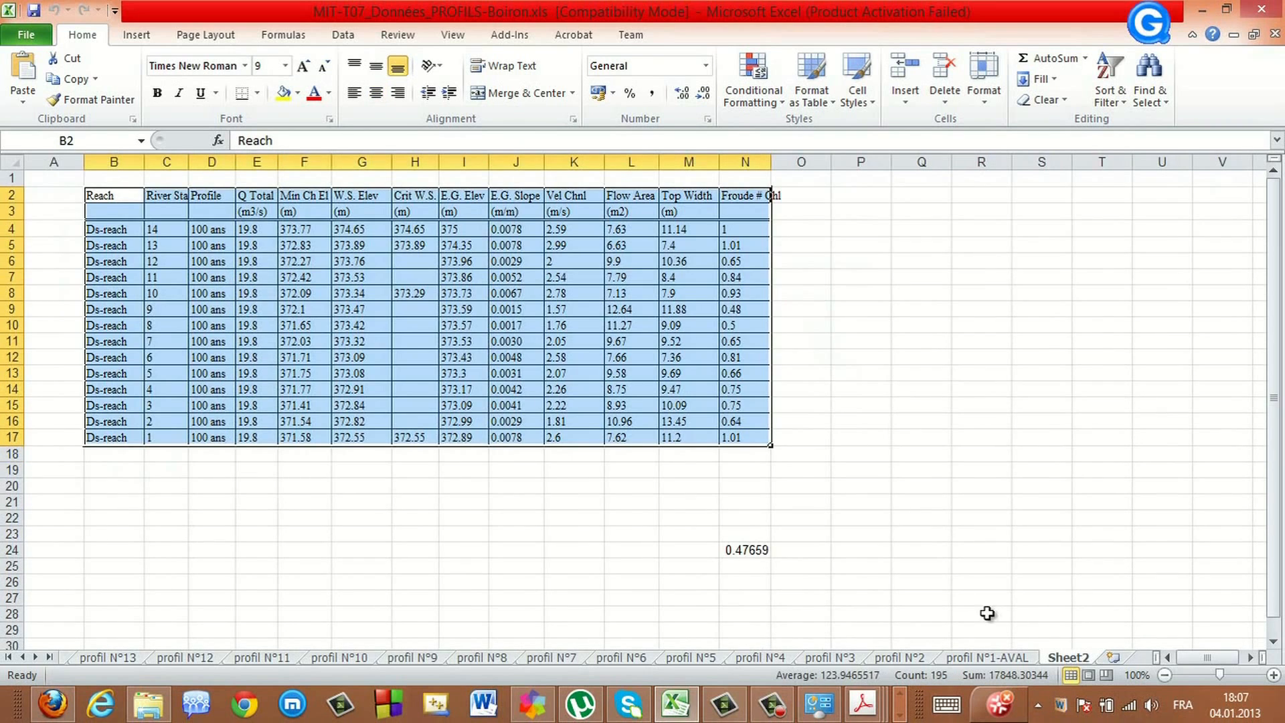
{"action": "left_click_drag", "start_coordinate": [94, 196], "coordinate": [741, 435]}
{"action": "right_click", "coordinate": [284, 316]}
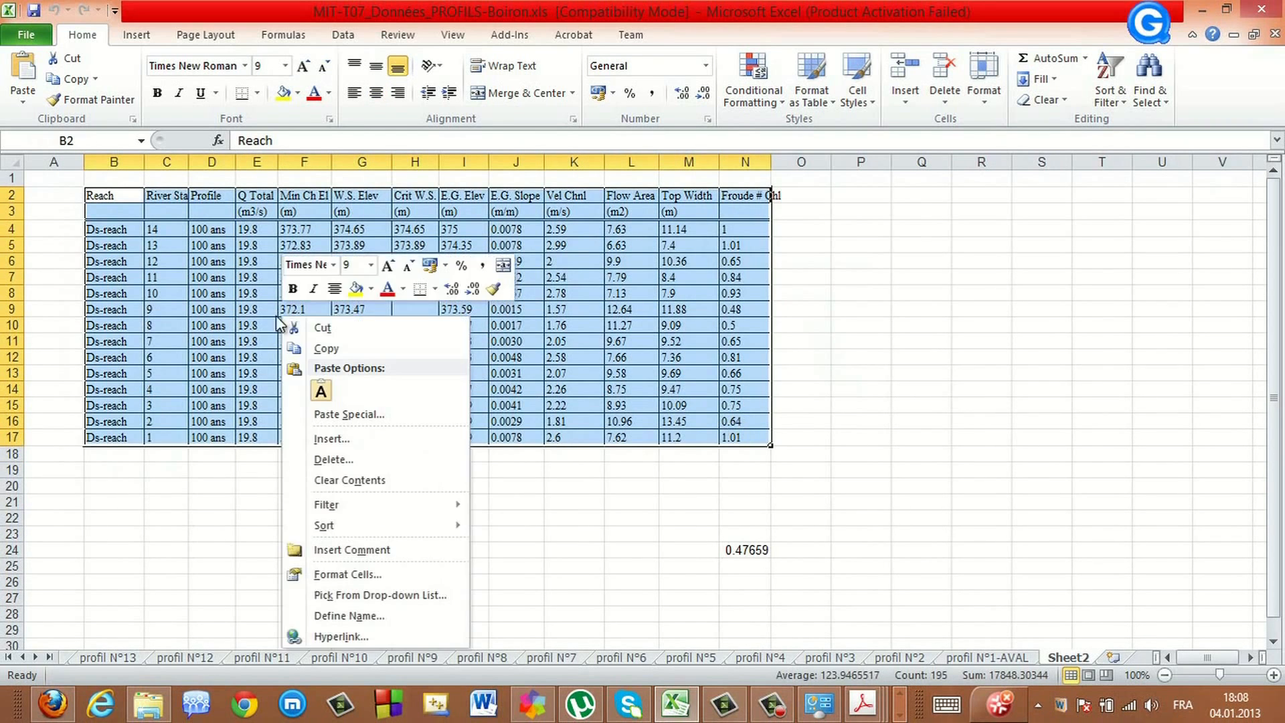
{"action": "left_click", "coordinate": [320, 391]}
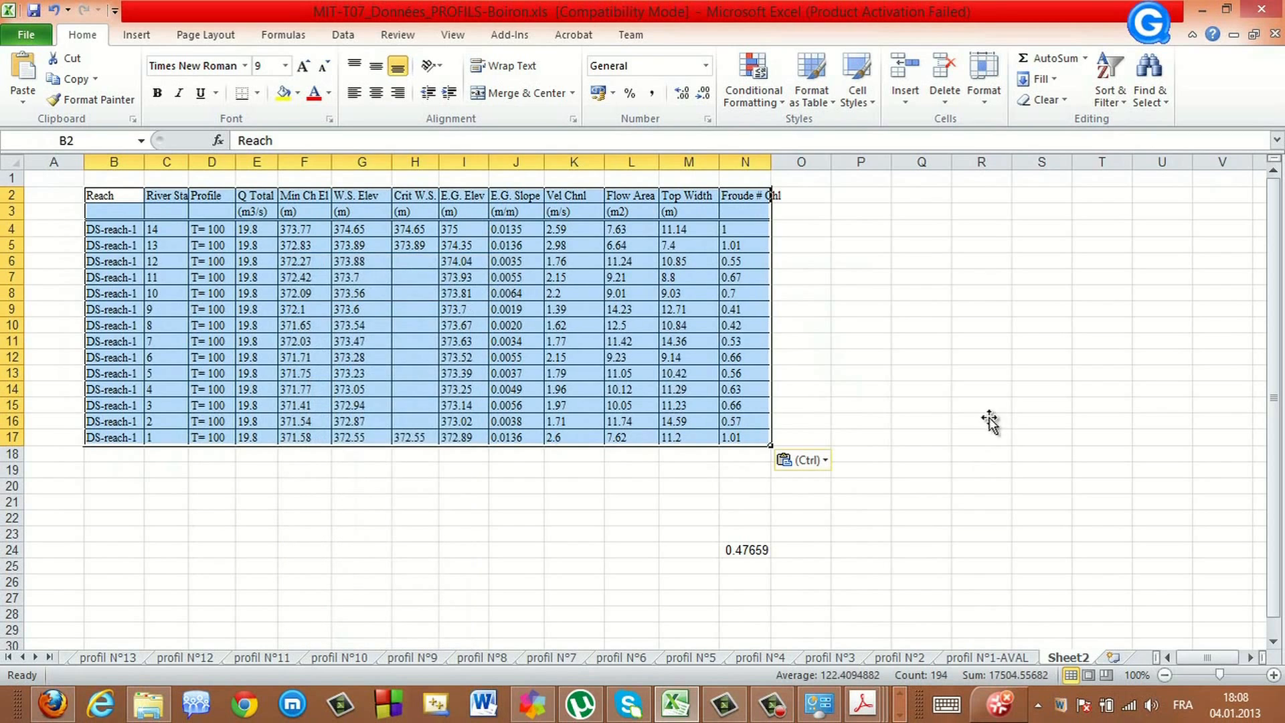
{"action": "left_click", "coordinate": [987, 420]}
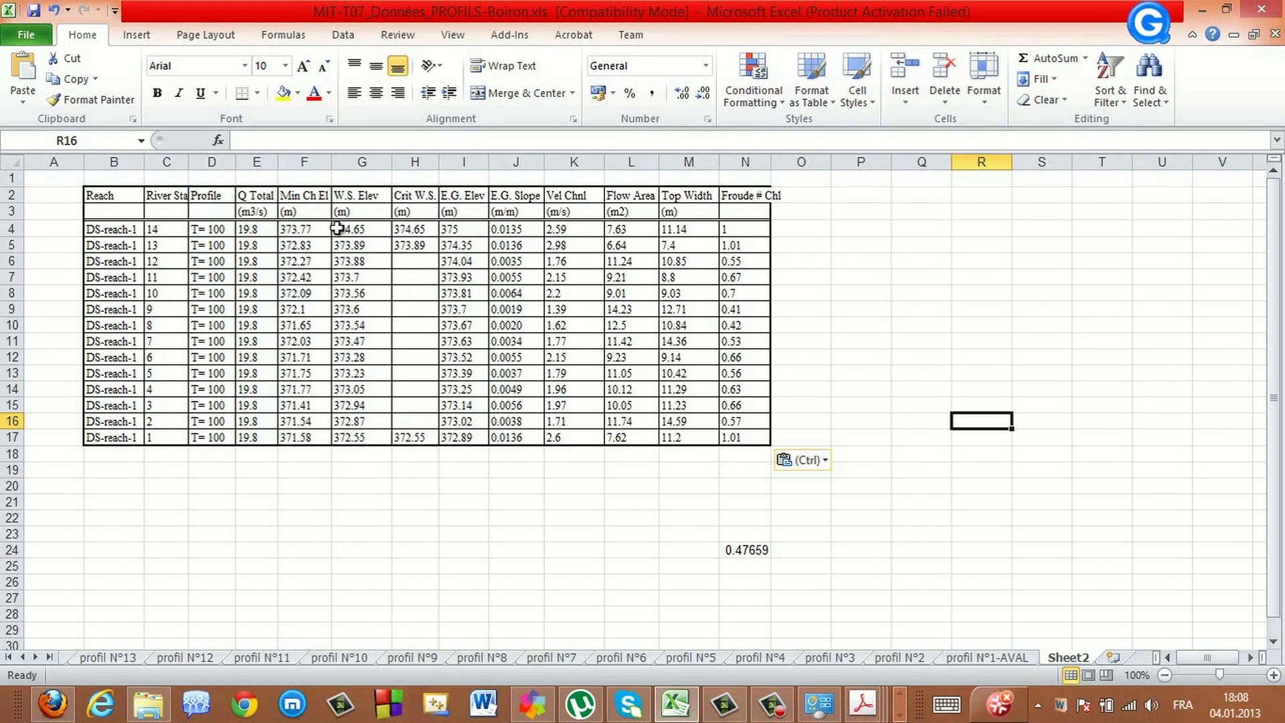
Close the profile output table window
{"action": "left_click_drag", "start_coordinate": [93, 195], "coordinate": [736, 440]}
{"action": "left_click", "coordinate": [899, 714]}
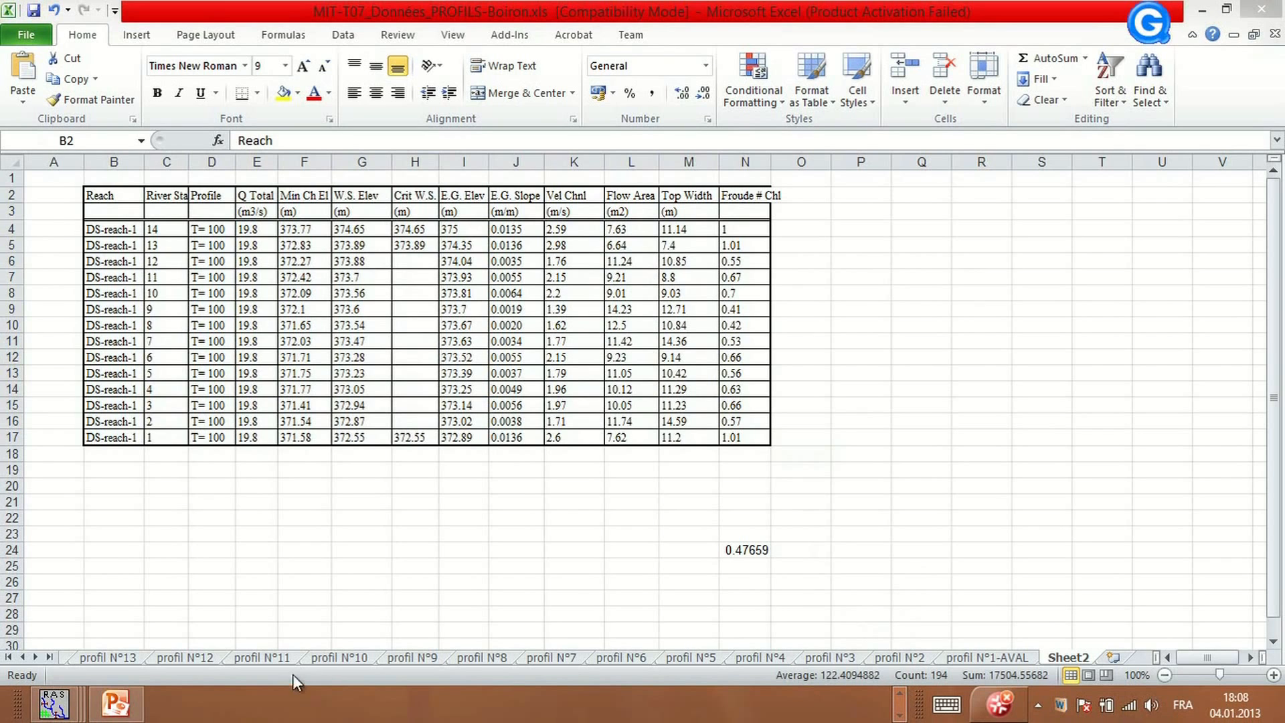
{"action": "mouse_move", "coordinate": [92, 711]}
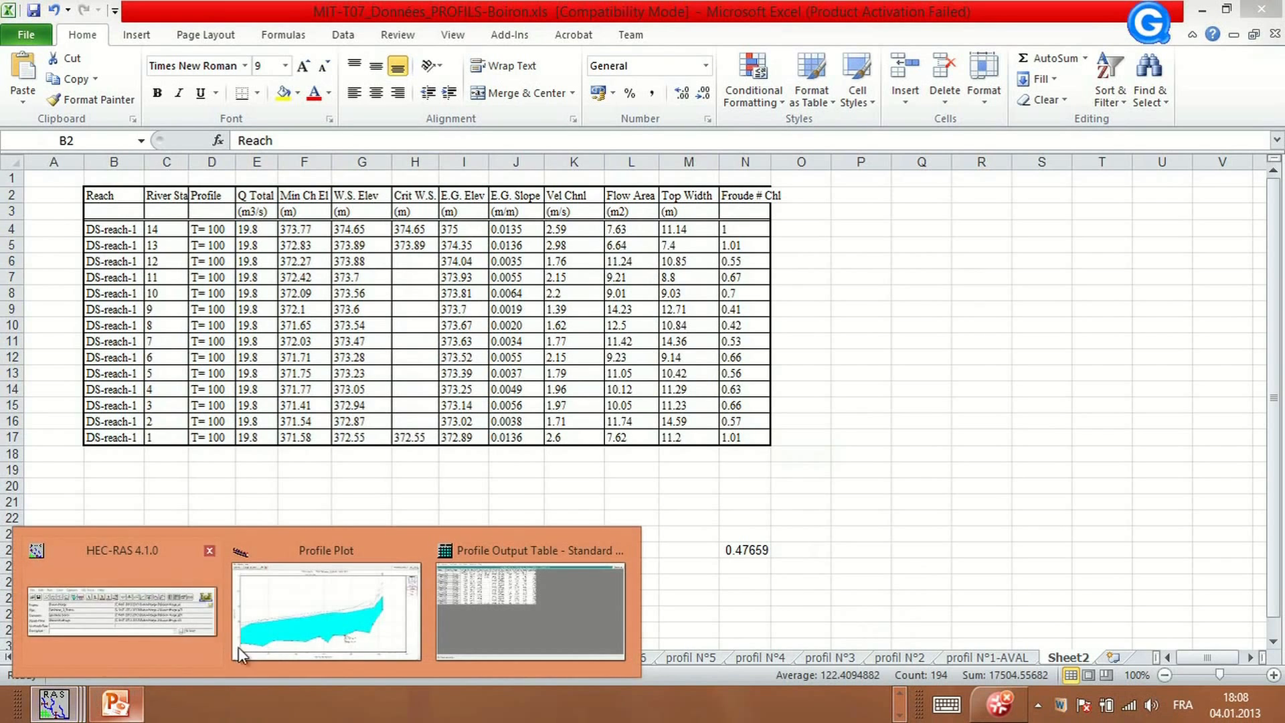
{"action": "left_click", "coordinate": [515, 611]}
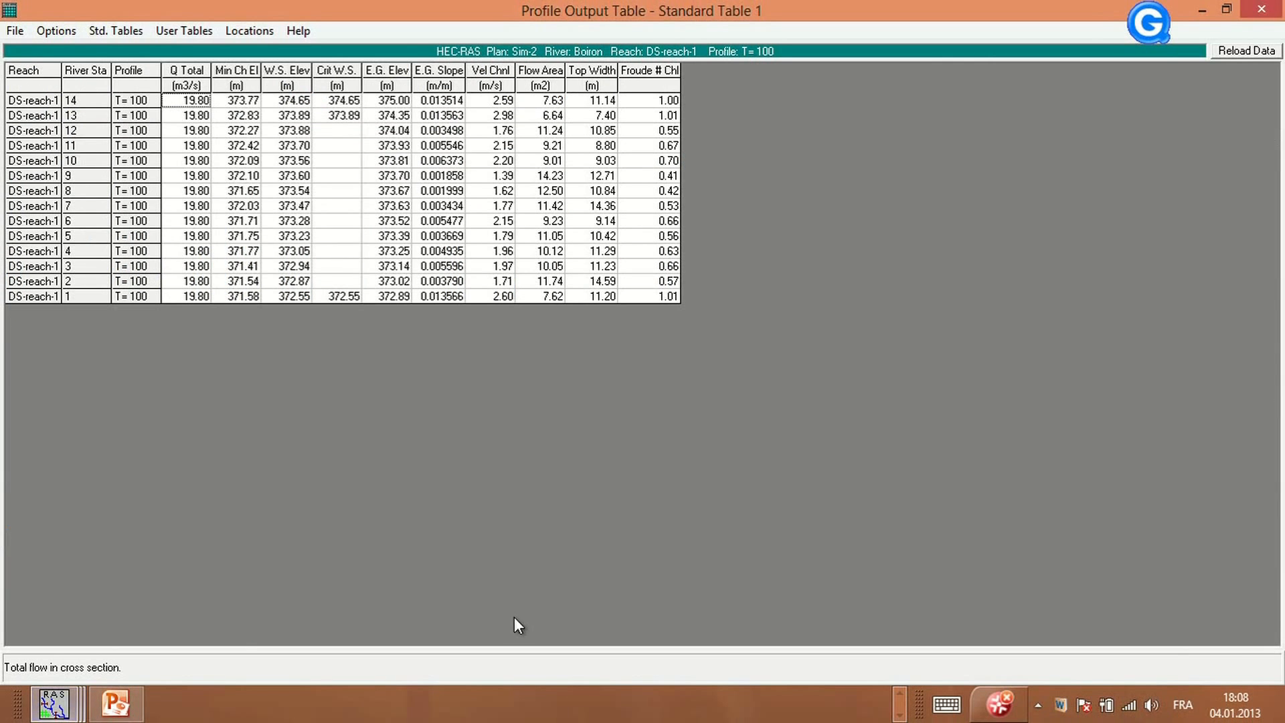
{"action": "left_click", "coordinate": [1265, 11]}
Save the HEC-RAS project and minimize its main window
{"action": "left_click", "coordinate": [394, 175]}
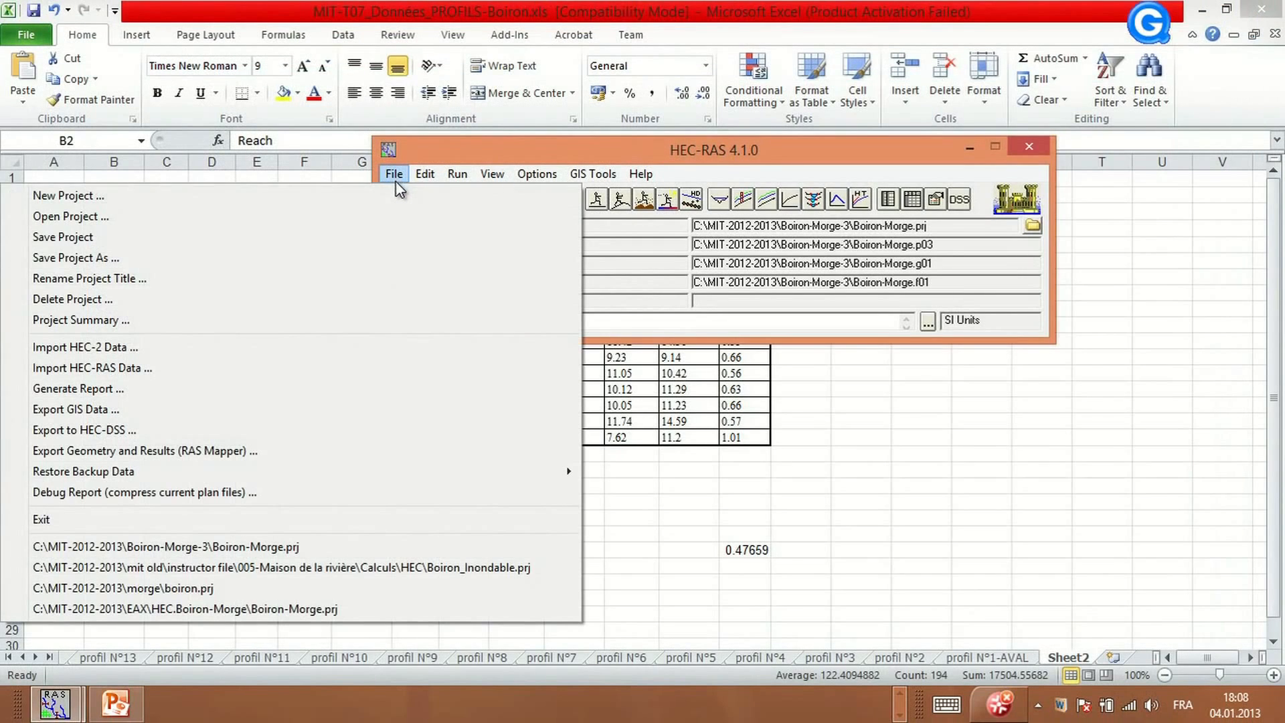
{"action": "left_click", "coordinate": [115, 237]}
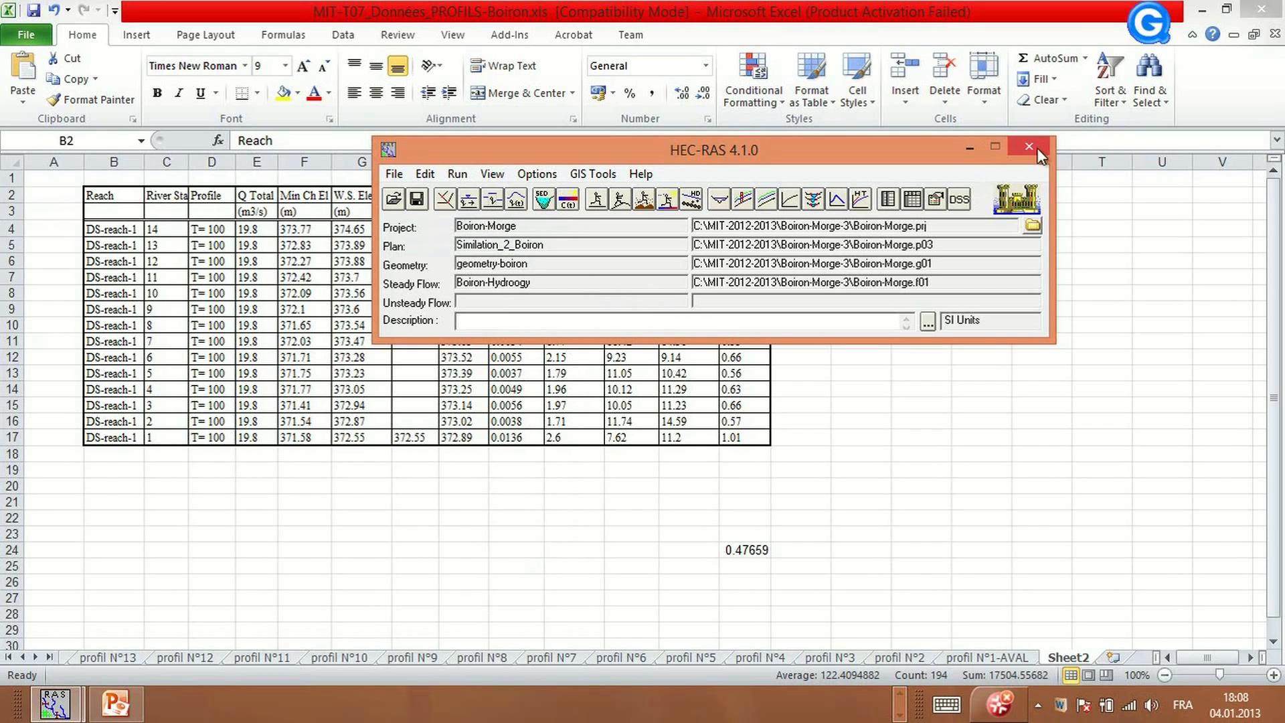
{"action": "left_click", "coordinate": [969, 146]}
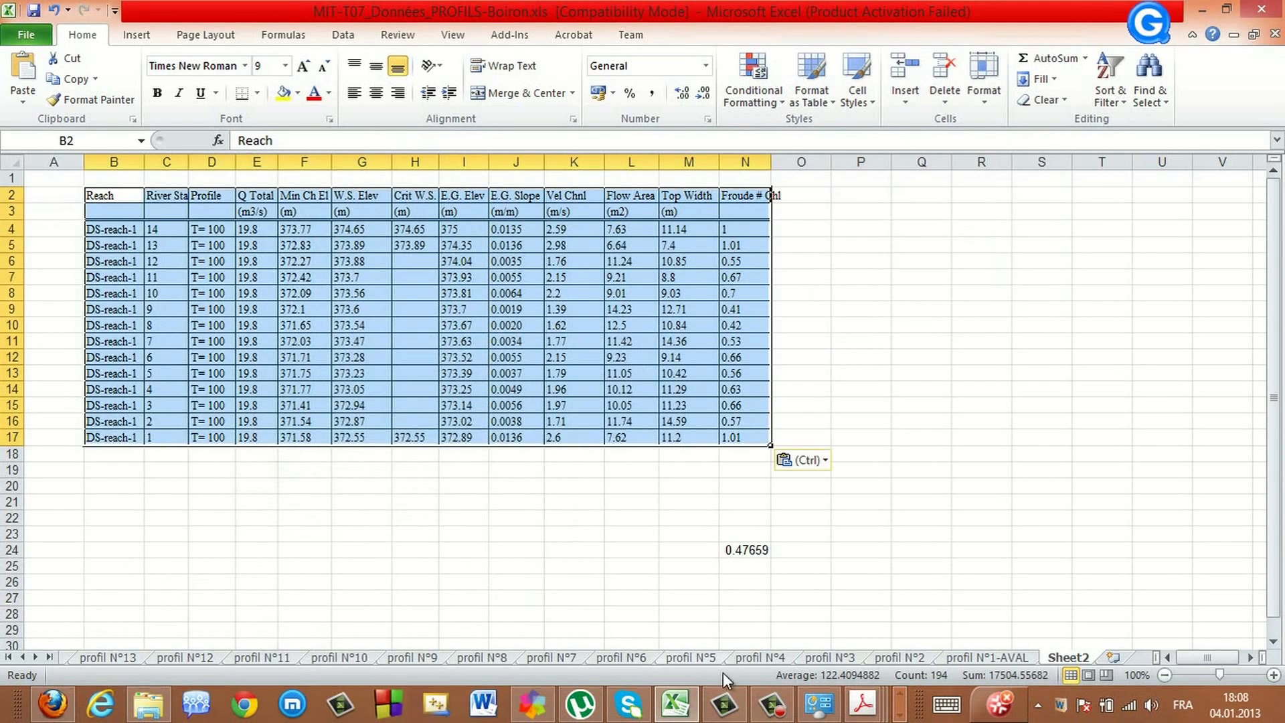
{"action": "left_click", "coordinate": [771, 702]}
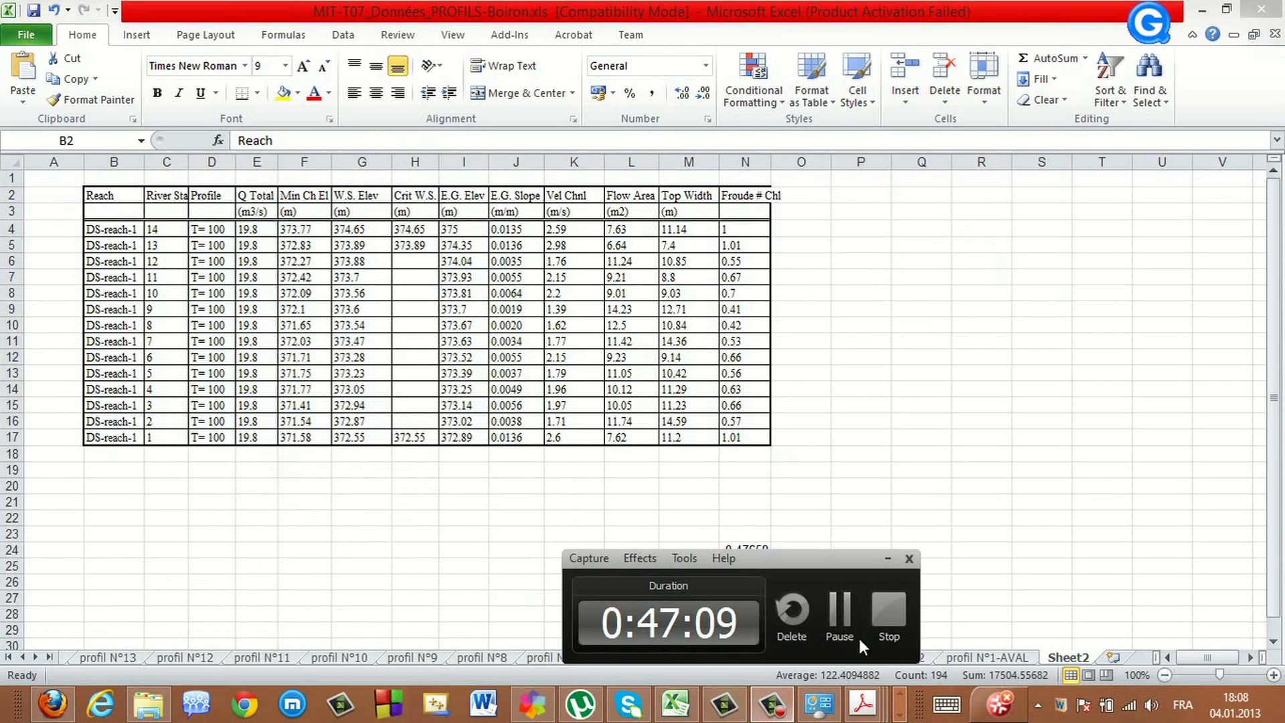